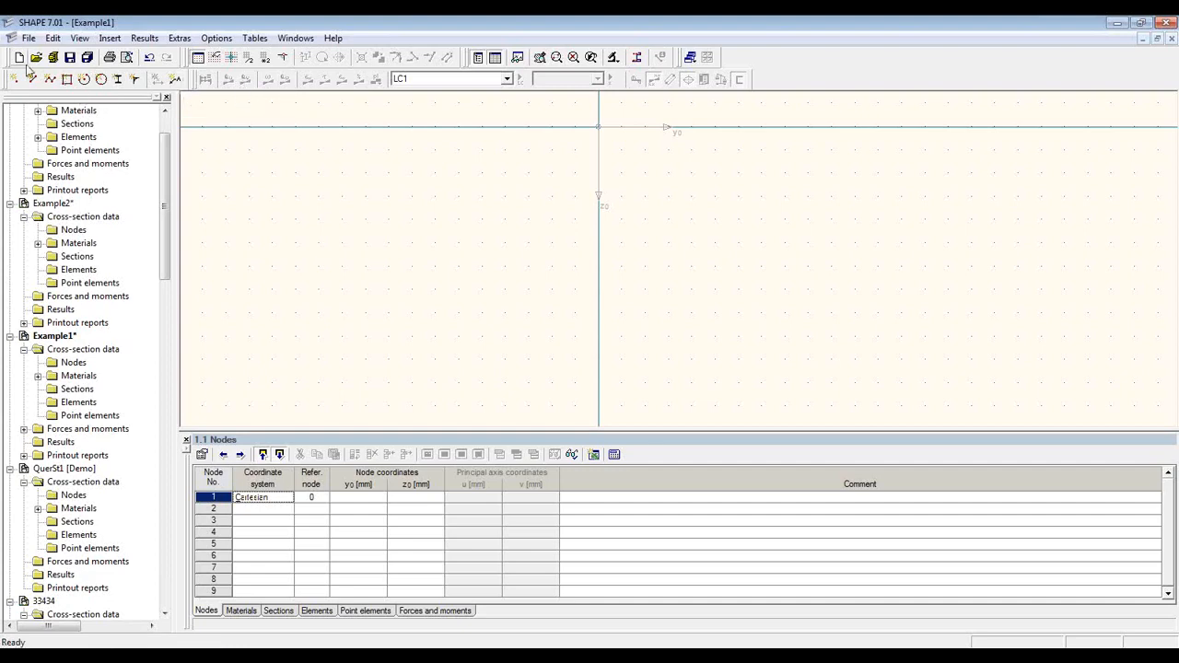
Step: Start a new cross-section, proposed as QuerSt1 in project Demo
{"action": "left_click", "coordinate": [18, 59]}
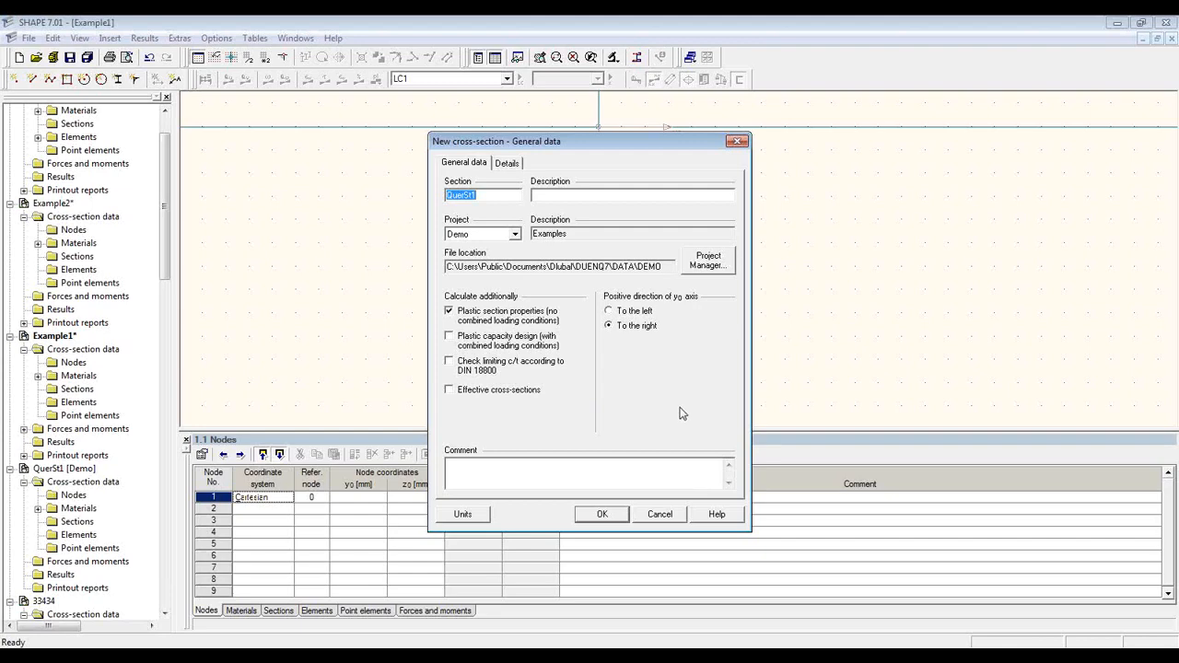
Step: Preview the Demo sections Combi, Dome, Example1 and Example2, then cancel the new section
{"action": "left_click", "coordinate": [730, 263]}
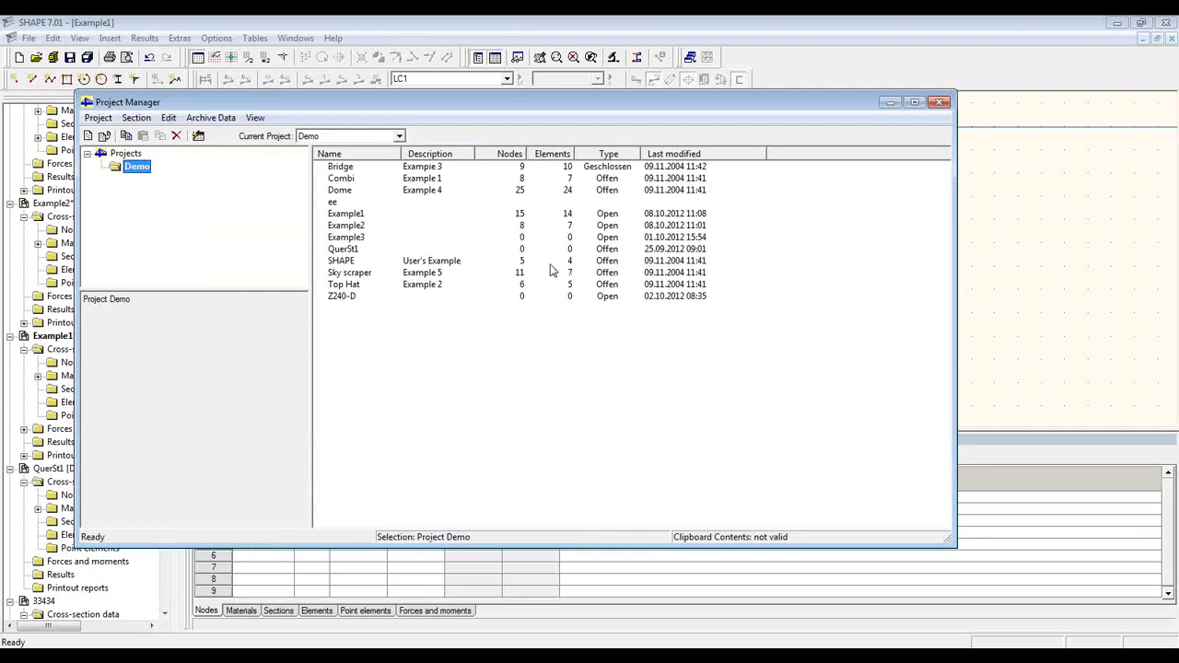
{"action": "left_click", "coordinate": [489, 181]}
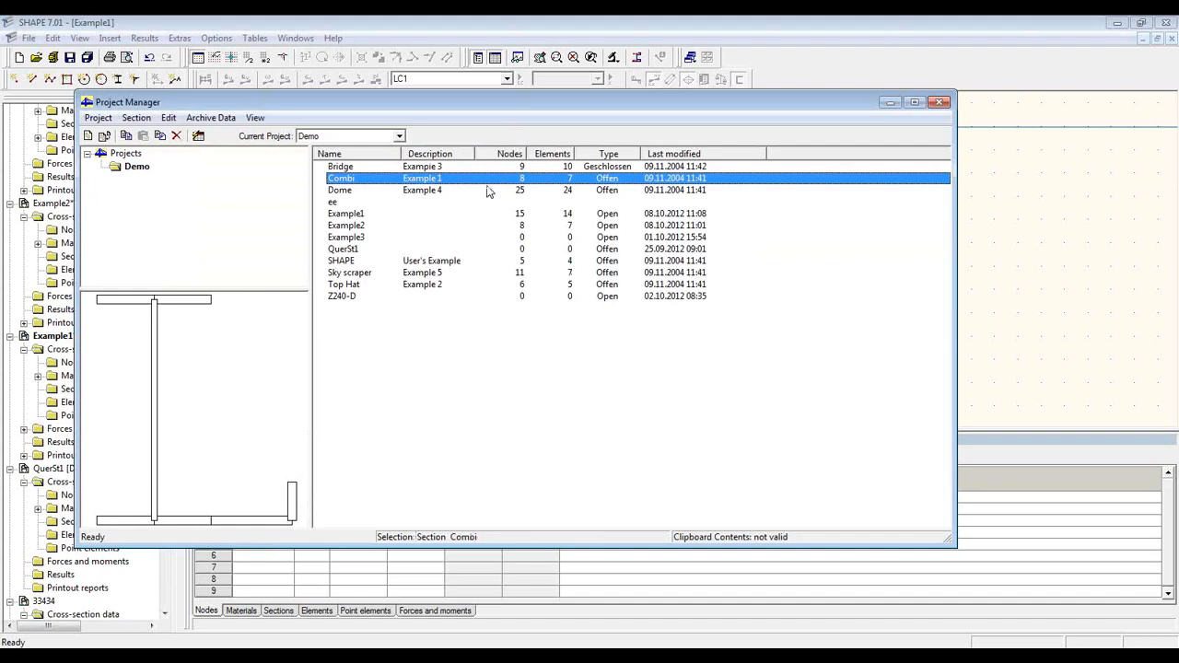
{"action": "left_click", "coordinate": [490, 191]}
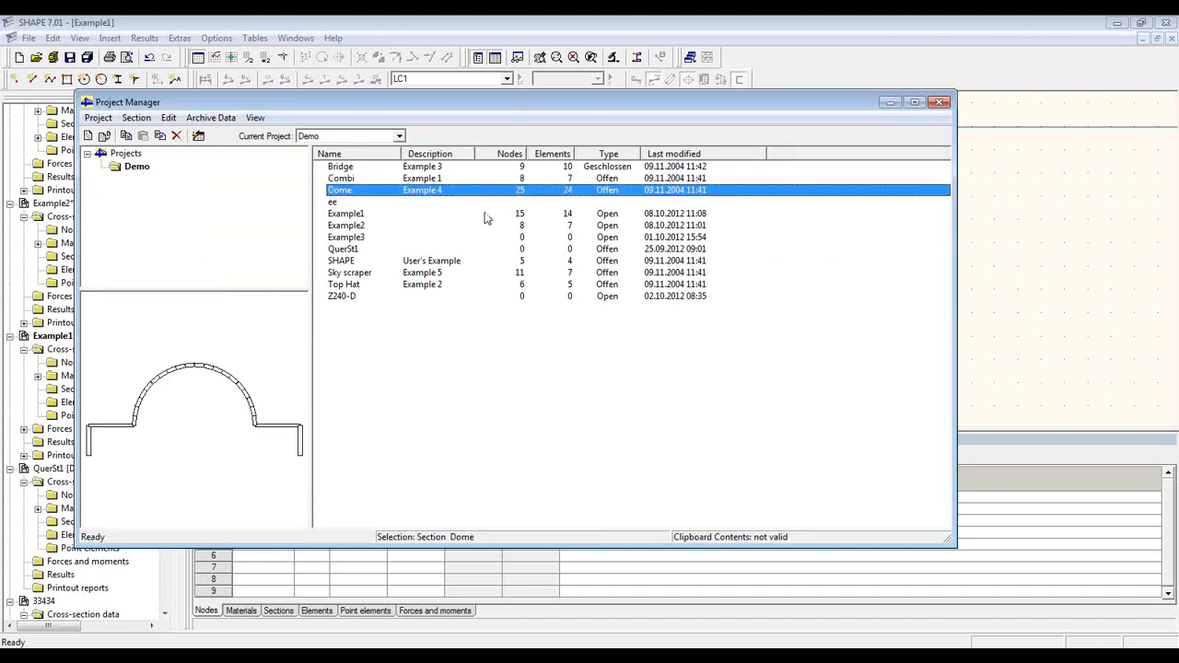
{"action": "left_click", "coordinate": [487, 213]}
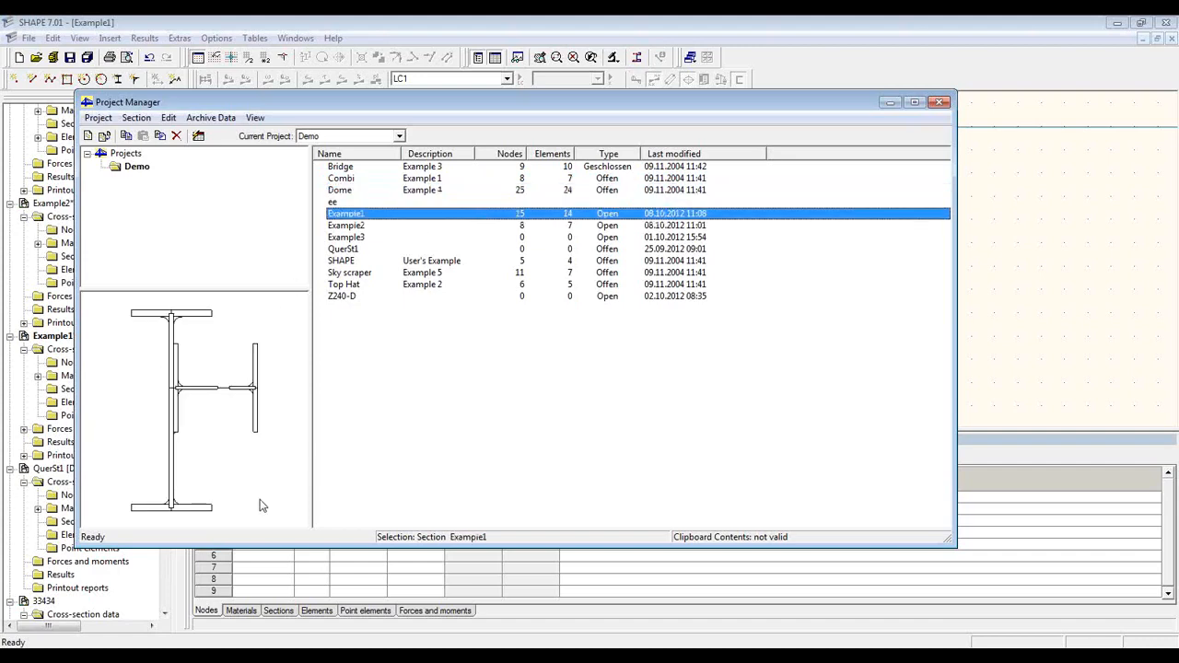
{"action": "left_click", "coordinate": [387, 226]}
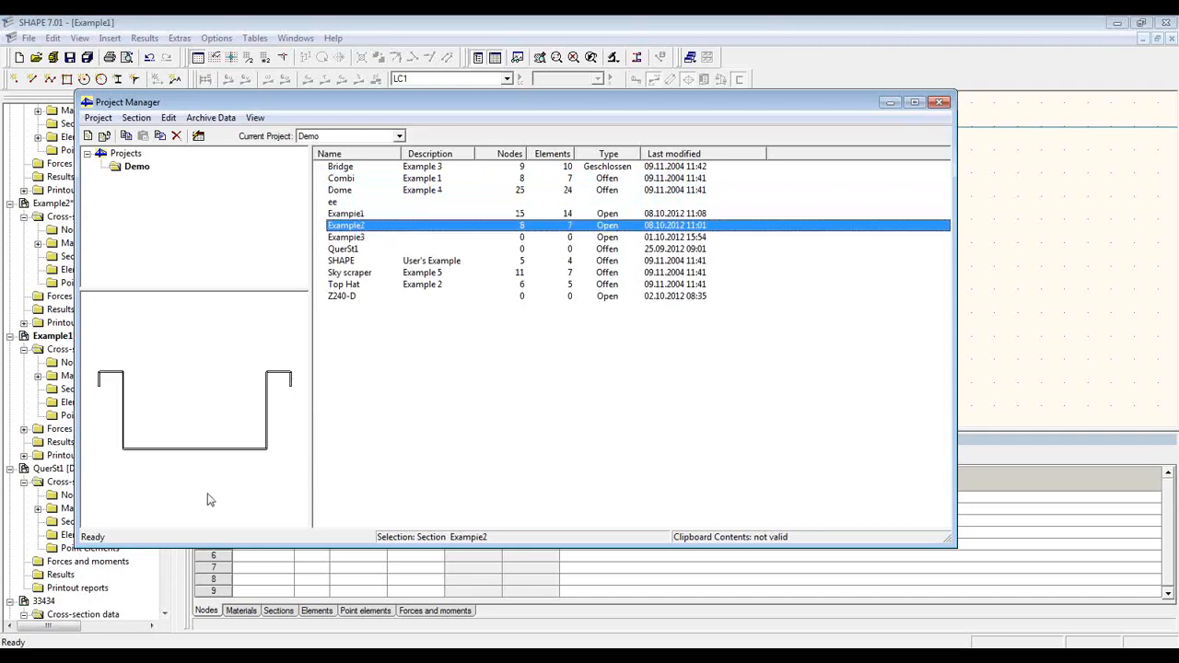
{"action": "left_click", "coordinate": [940, 102]}
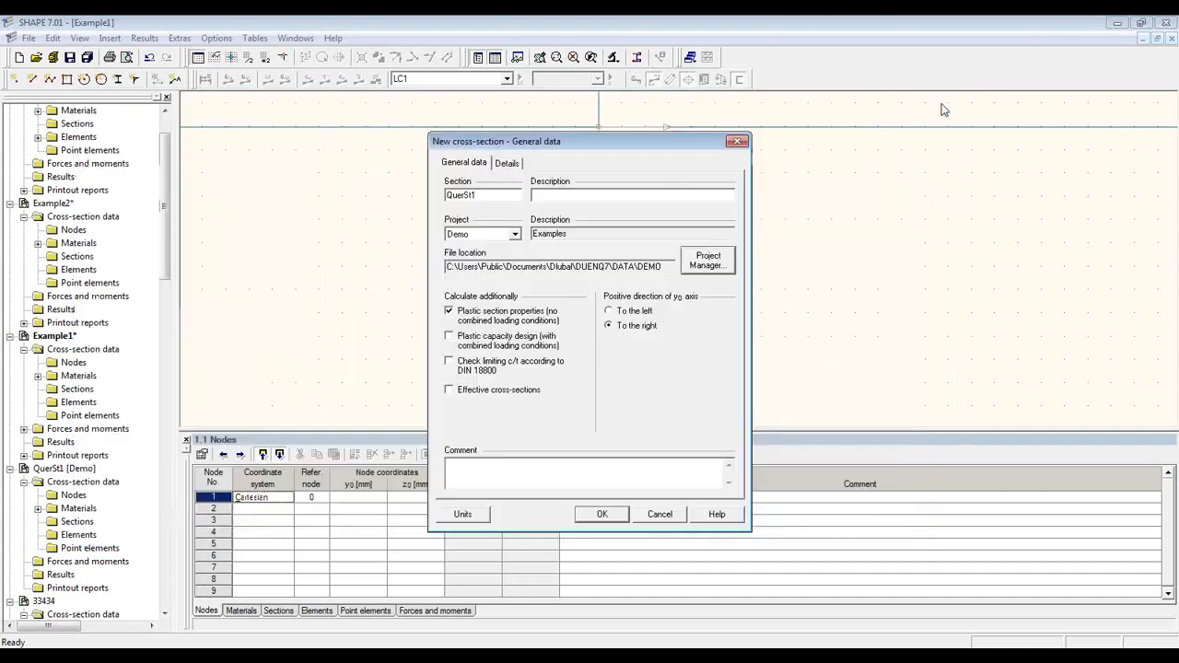
{"action": "left_click", "coordinate": [659, 515]}
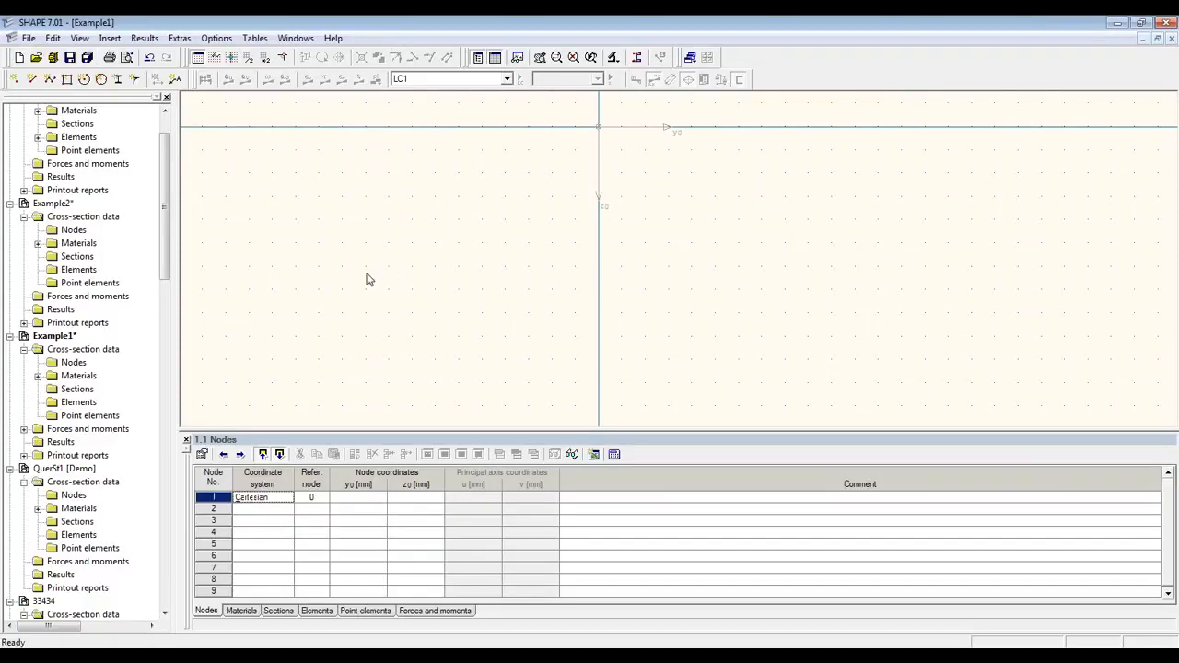
Step: Place an IPE 500 rolled I-section from the IPE table at the origin
{"action": "left_click", "coordinate": [124, 81]}
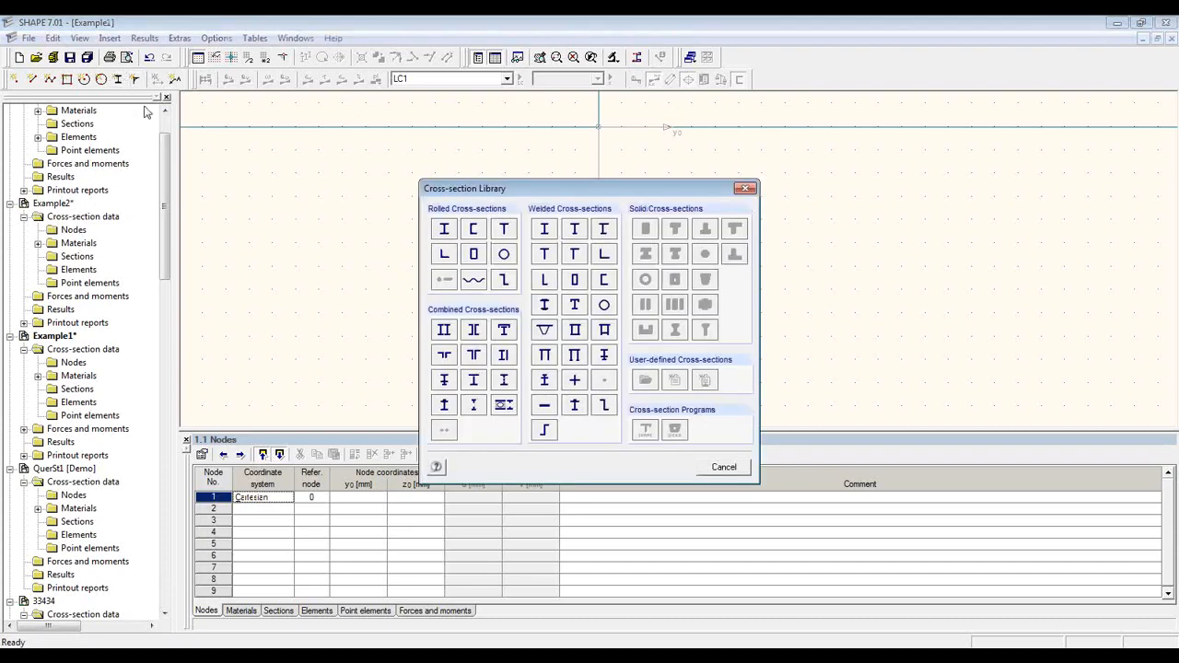
{"action": "left_click", "coordinate": [449, 233]}
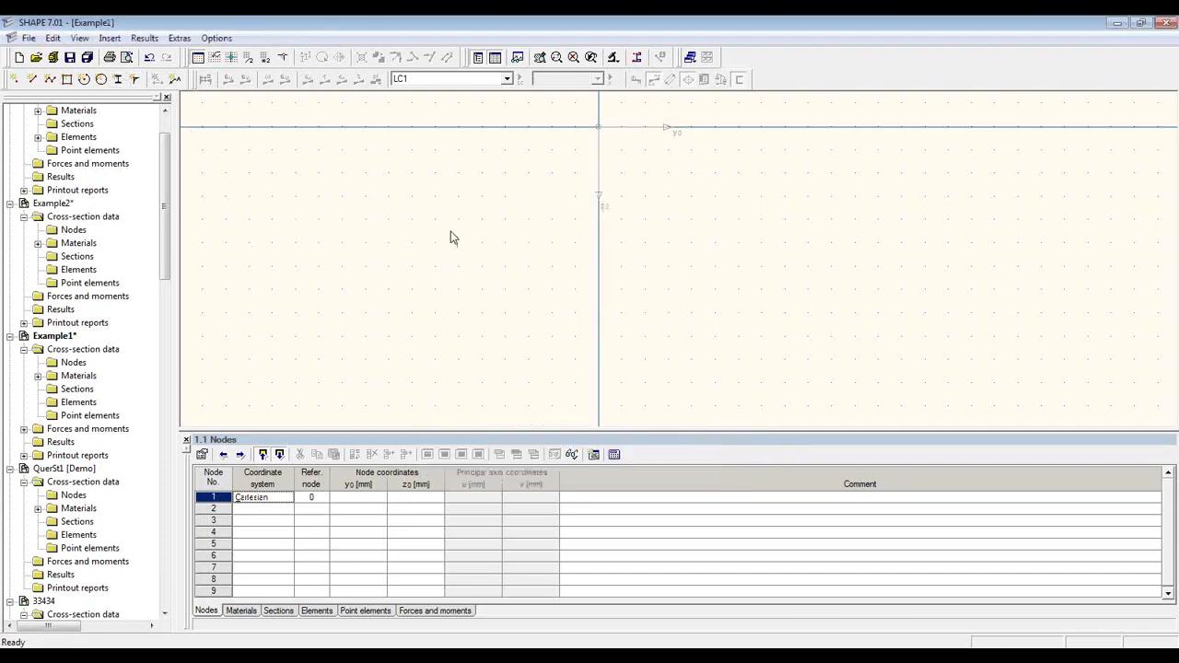
{"action": "left_click_drag", "start_coordinate": [501, 244], "coordinate": [507, 280]}
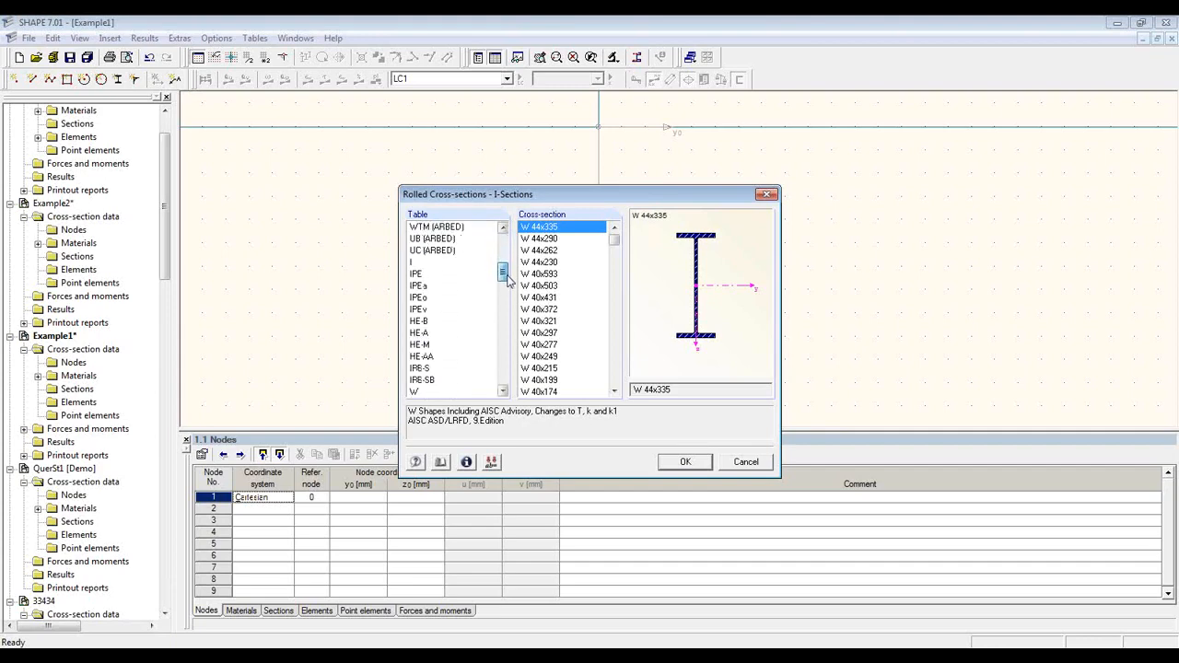
{"action": "left_click", "coordinate": [445, 274]}
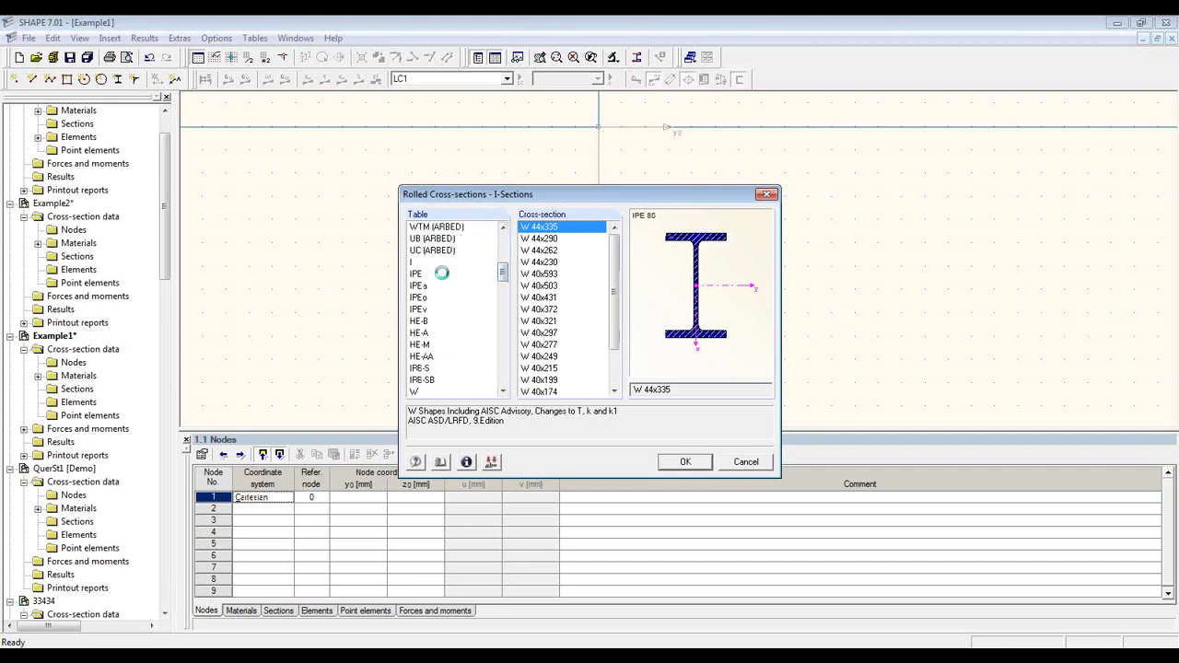
{"action": "scroll", "coordinate": [557, 354], "scroll_direction": "down", "scroll_amount": 1}
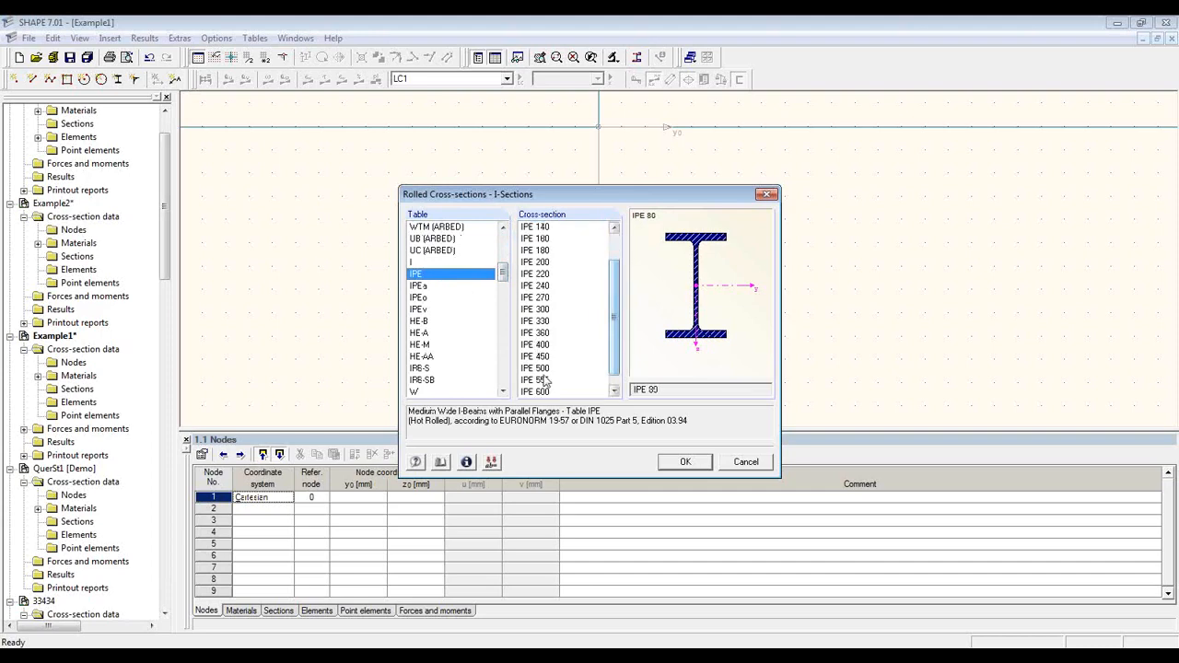
{"action": "left_click", "coordinate": [543, 369]}
{"action": "left_click", "coordinate": [696, 464]}
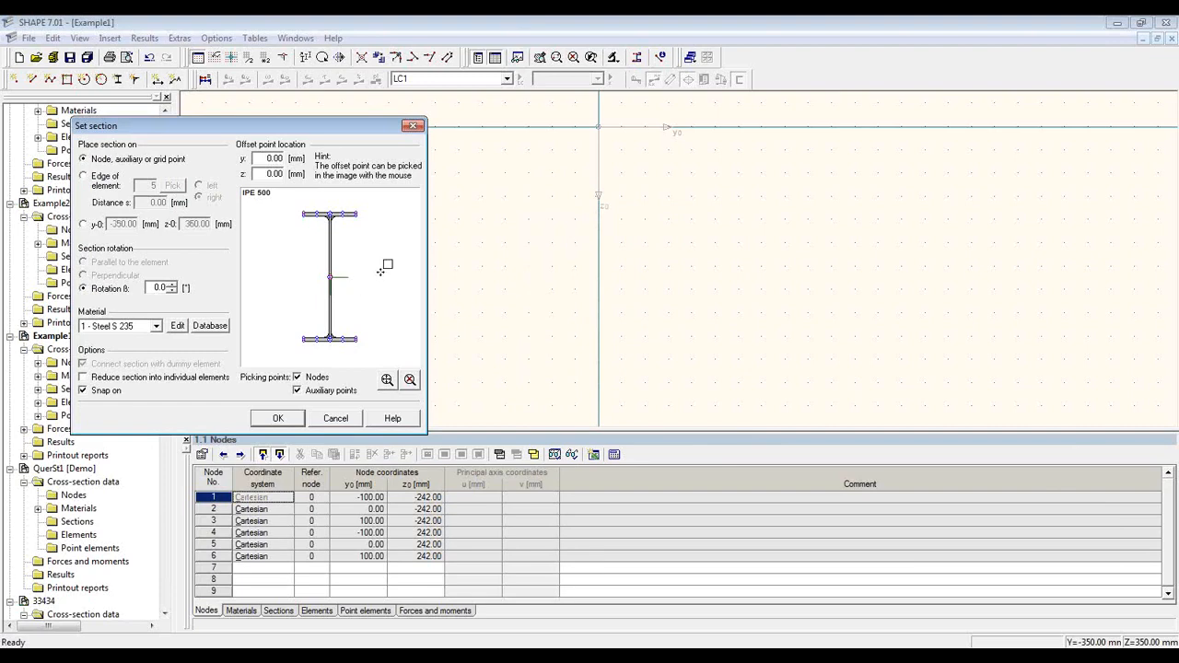
{"action": "left_click", "coordinate": [600, 231]}
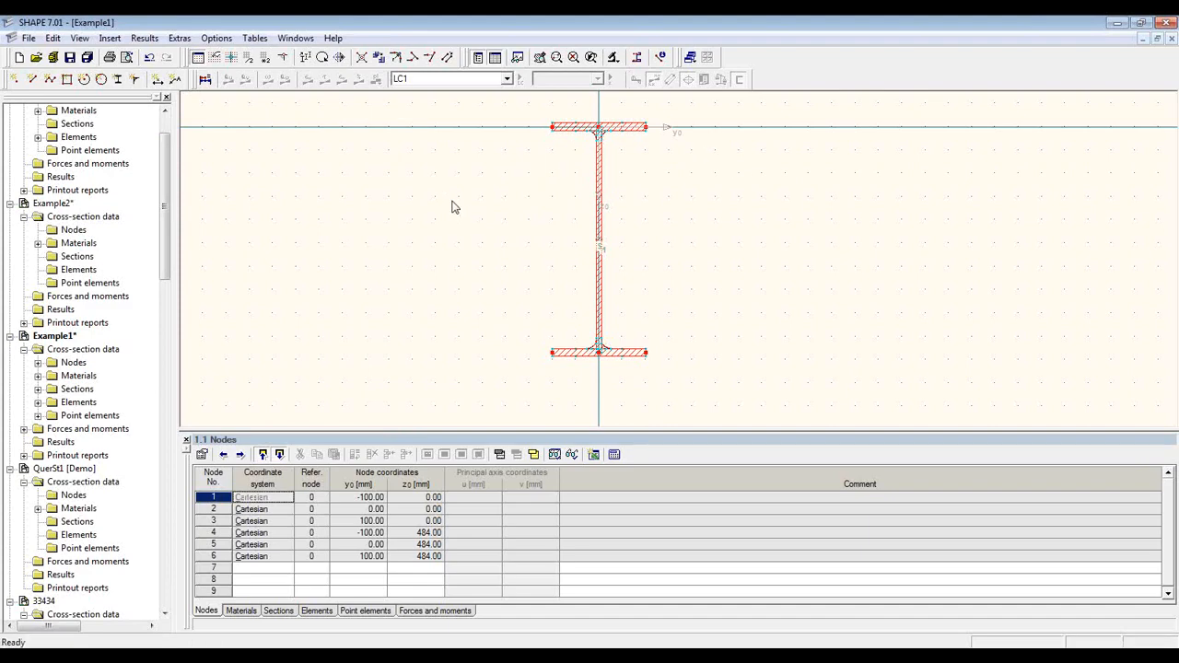
{"action": "left_click", "coordinate": [118, 81]}
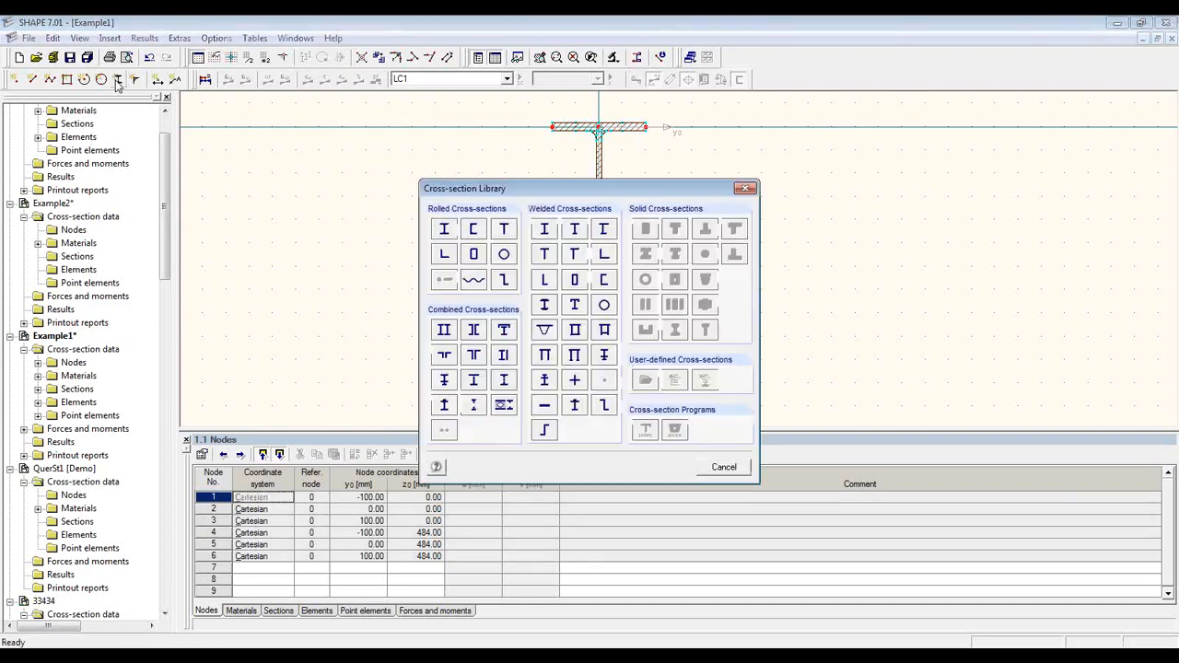
Step: Choose the HE-A 220 from the rolled I-section HE-A table
{"action": "left_click", "coordinate": [445, 232]}
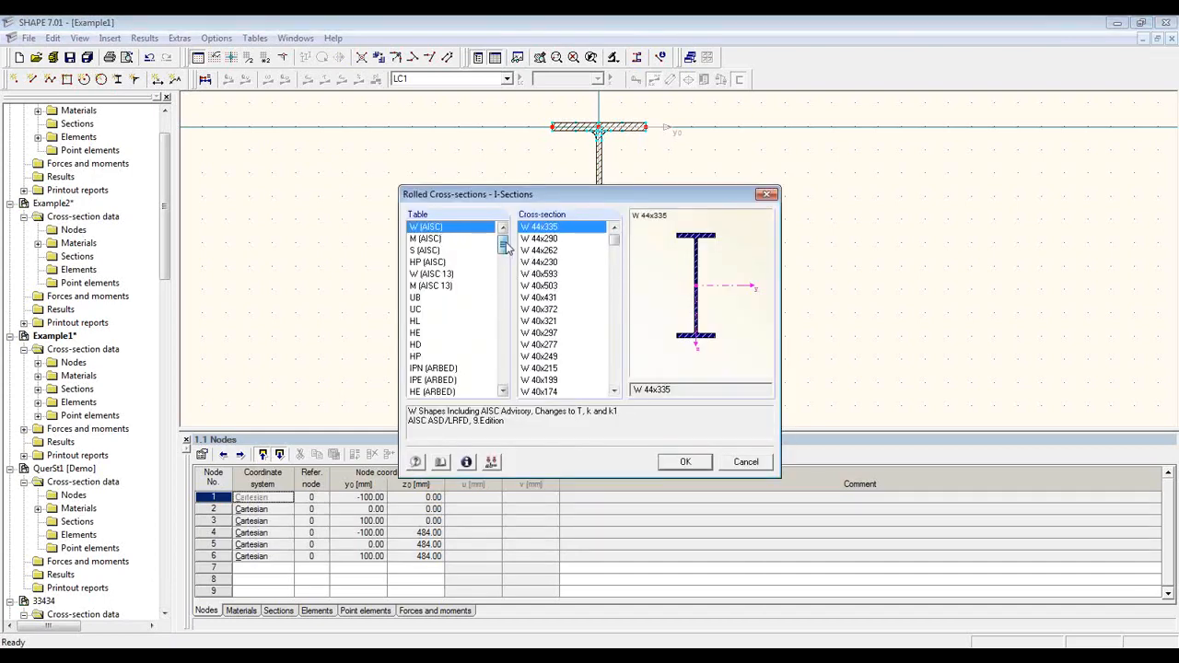
{"action": "left_click_drag", "start_coordinate": [505, 247], "coordinate": [504, 276]}
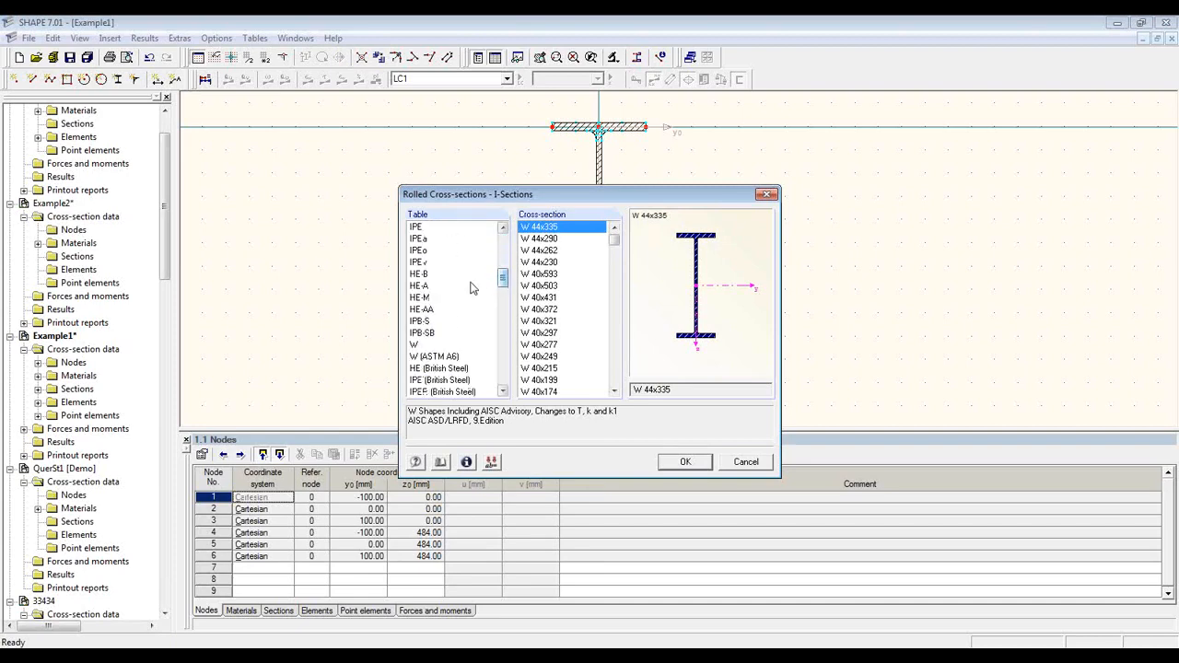
{"action": "left_click", "coordinate": [470, 289]}
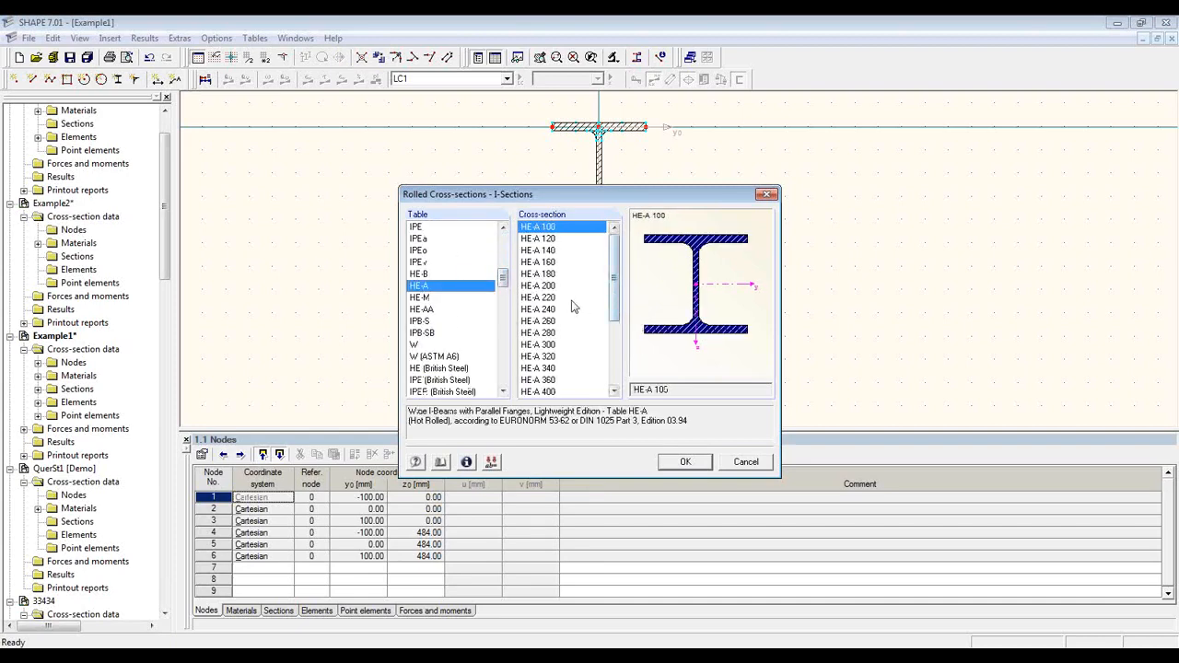
{"action": "left_click", "coordinate": [543, 297]}
{"action": "left_click", "coordinate": [698, 460]}
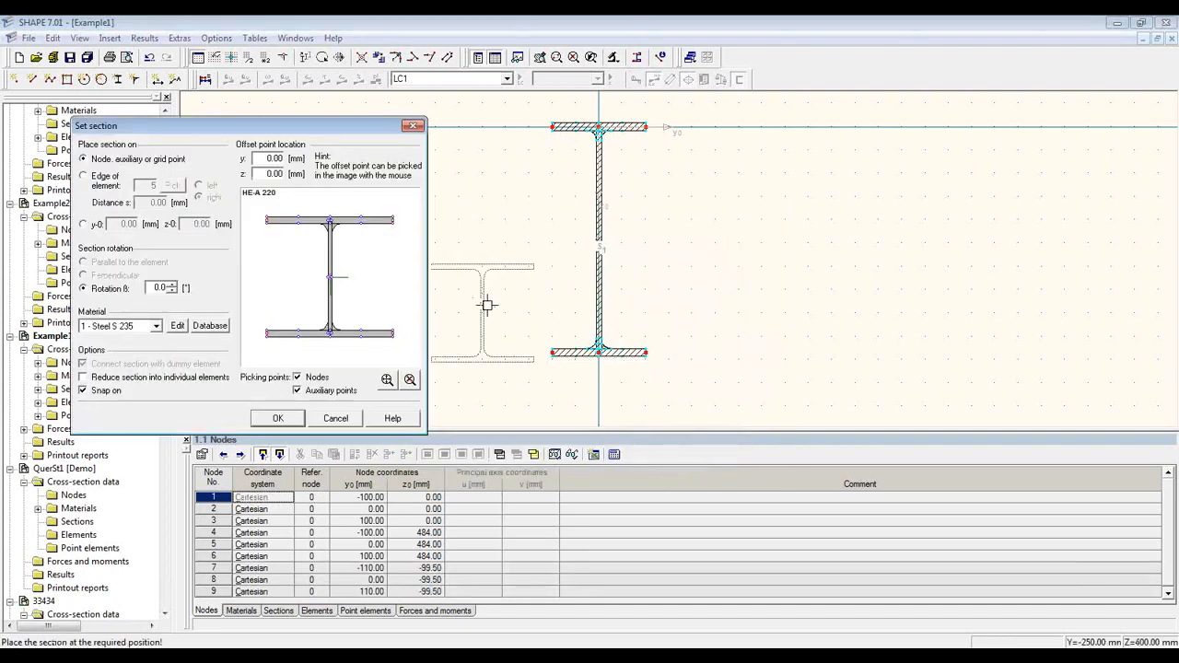
Step: Rotate the HE-A 220 by 90° and set its offset at a web-flange node
{"action": "left_click_drag", "start_coordinate": [335, 127], "coordinate": [459, 111]}
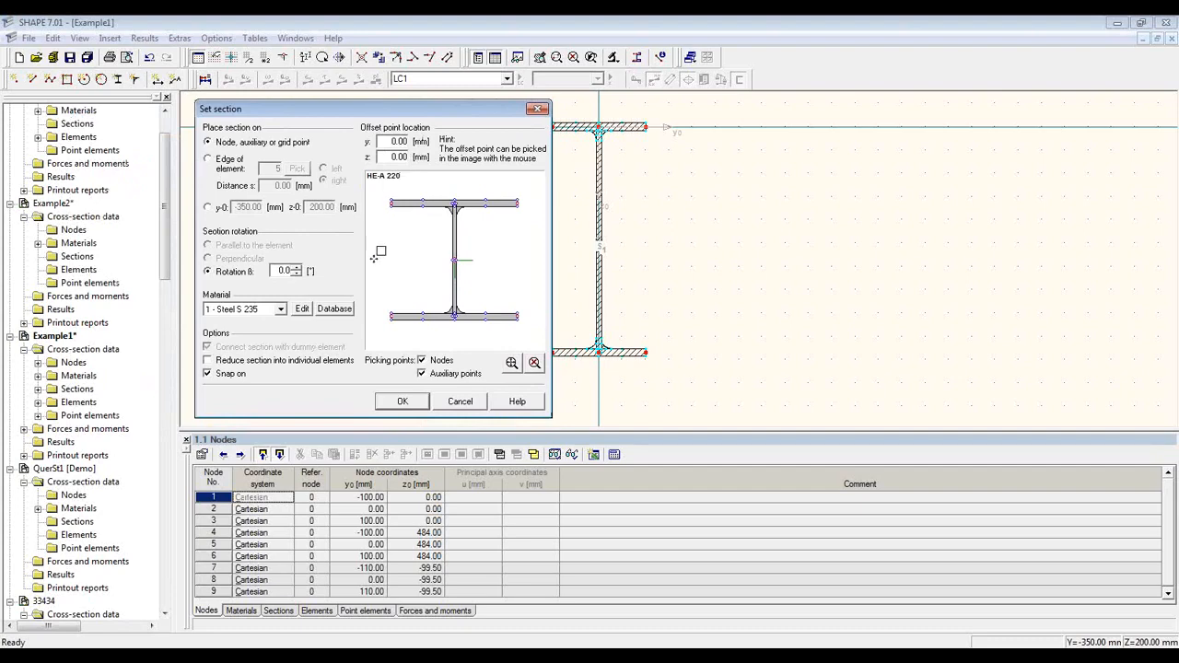
{"action": "left_click", "coordinate": [296, 269]}
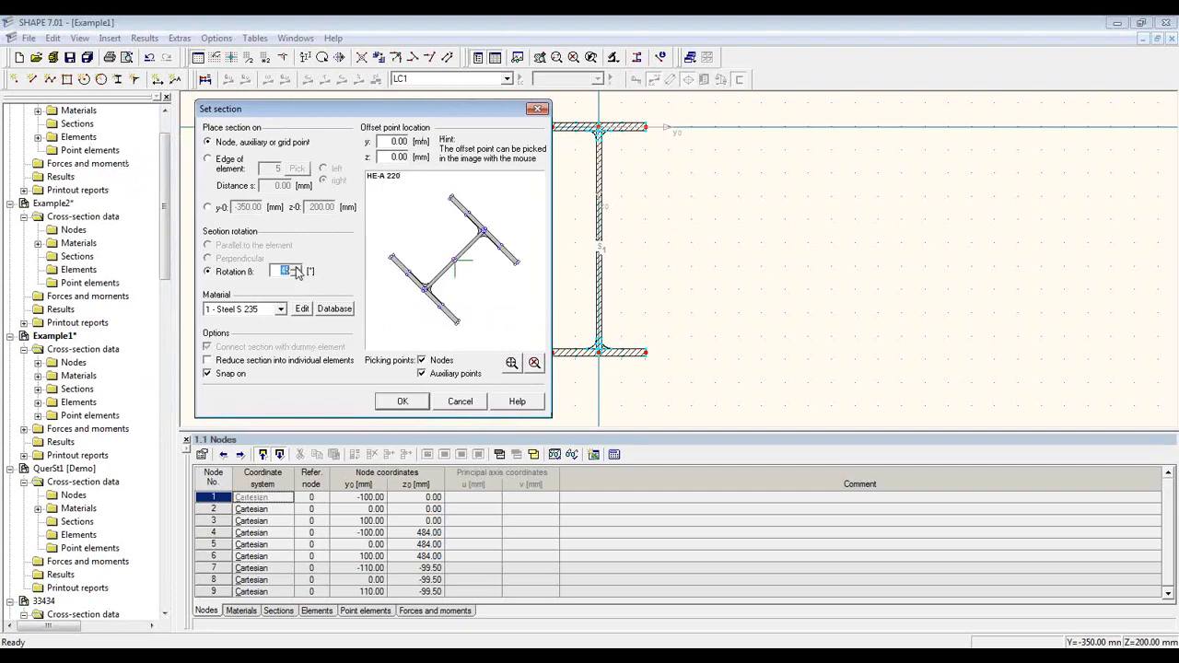
{"action": "left_click", "coordinate": [296, 269]}
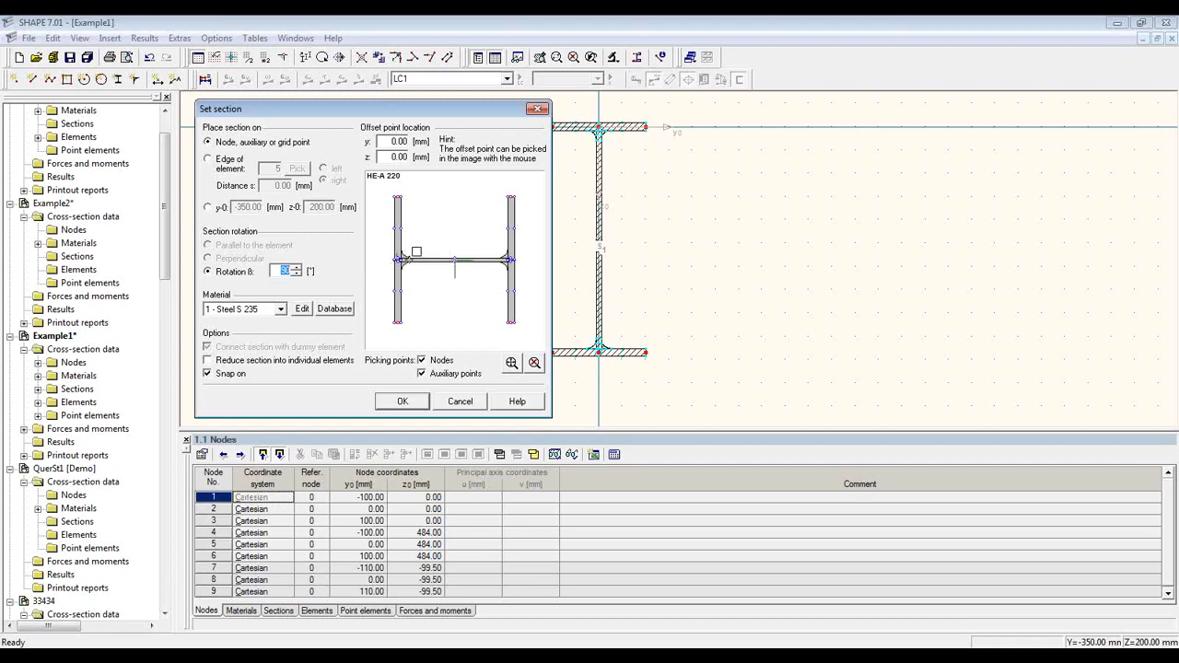
{"action": "left_click", "coordinate": [426, 278]}
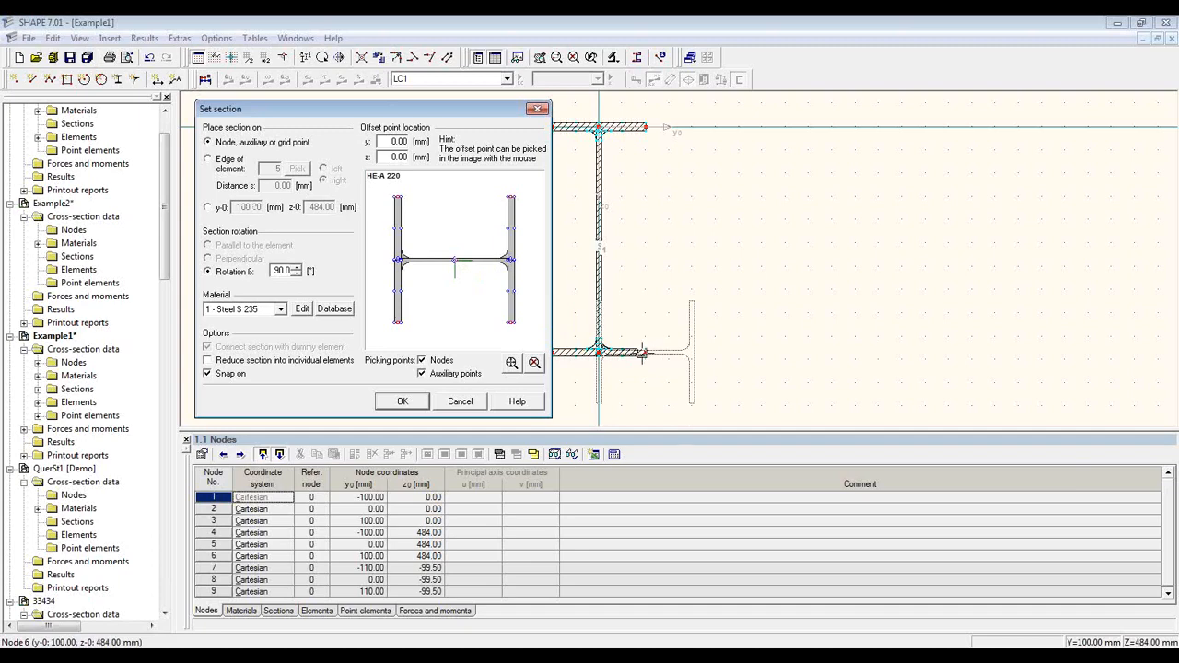
{"action": "scroll", "coordinate": [381, 270], "scroll_direction": "up", "scroll_amount": 3}
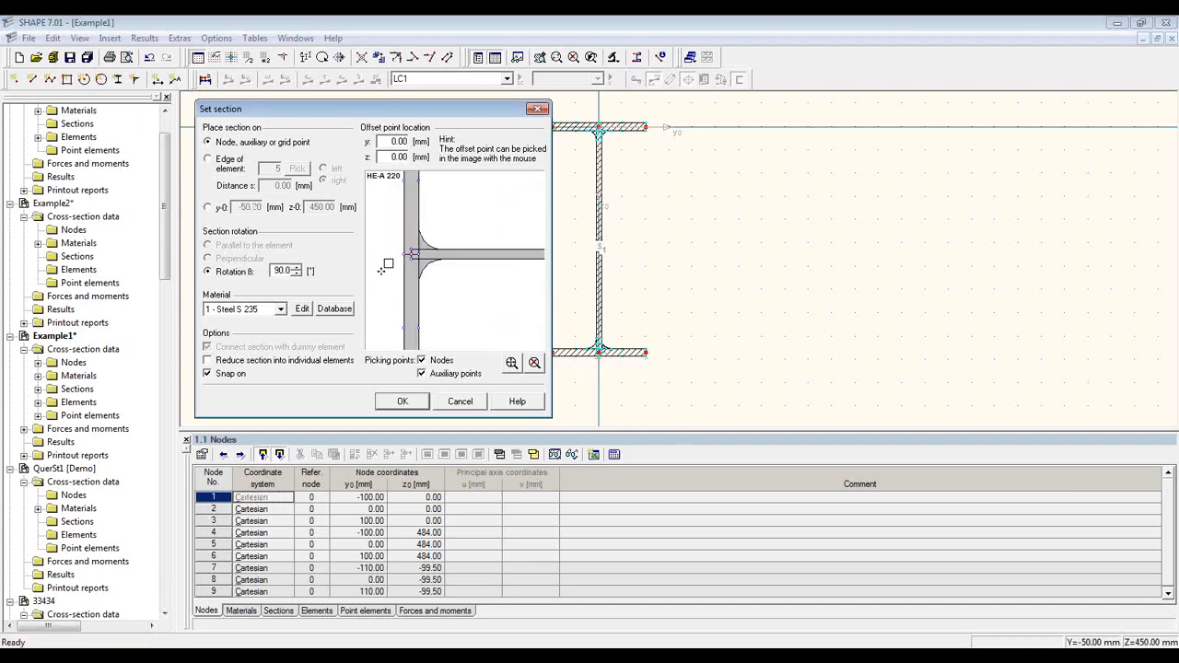
{"action": "left_click", "coordinate": [410, 258]}
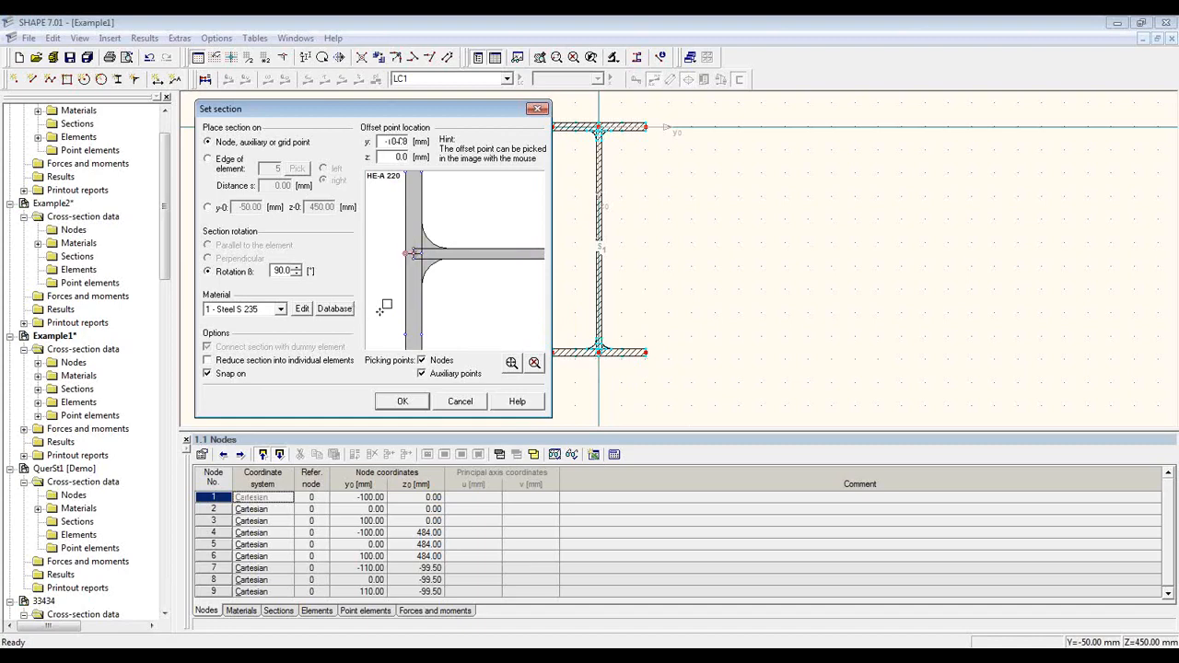
{"action": "scroll", "coordinate": [385, 304], "scroll_direction": "down", "scroll_amount": 3}
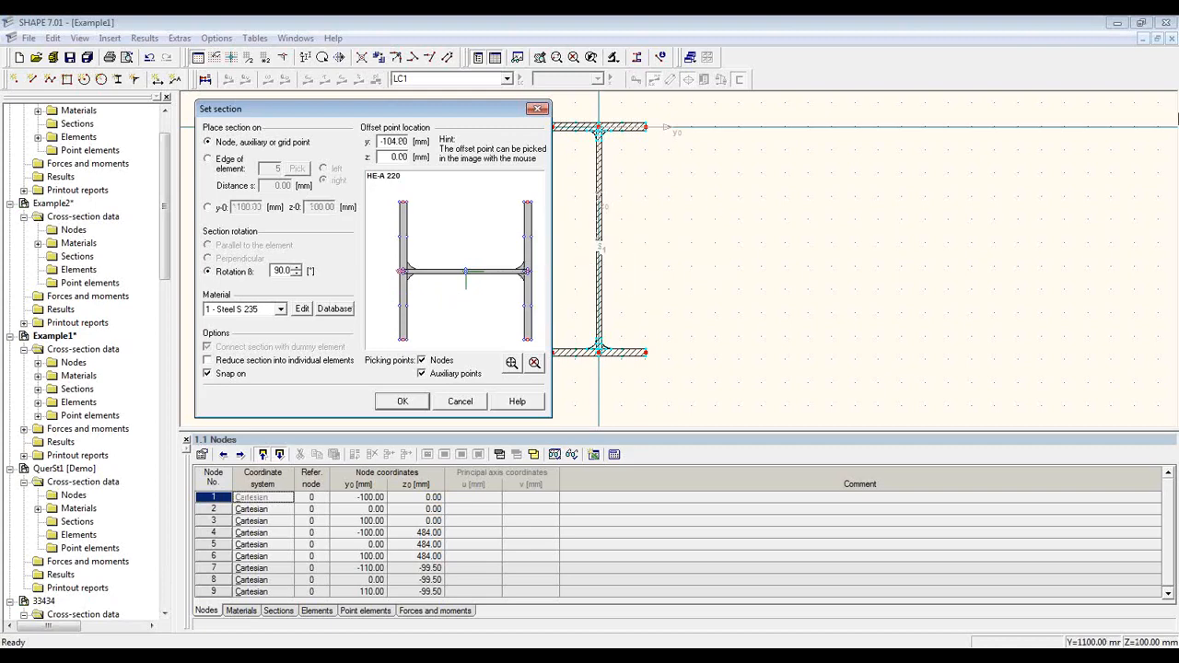
{"action": "left_click", "coordinate": [1170, 46]}
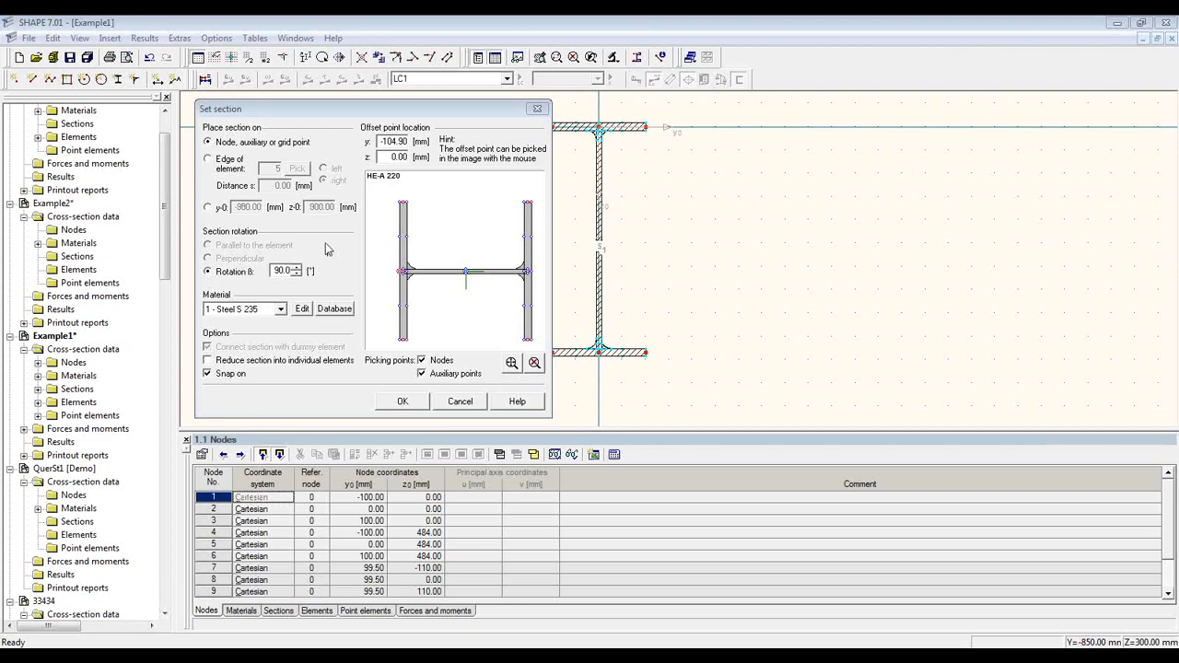
Step: Attach the 90°-rotated HE-A 220 to the IPE 500 web at distance 180 mm
{"action": "left_click", "coordinate": [230, 169]}
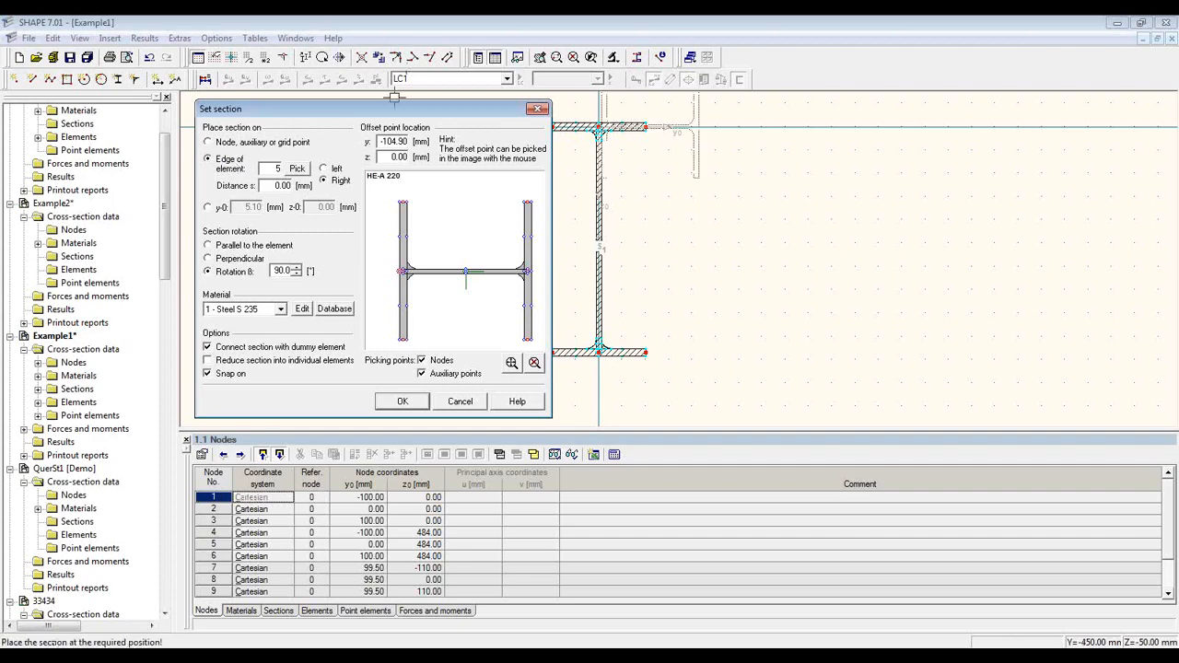
{"action": "left_click_drag", "start_coordinate": [395, 110], "coordinate": [333, 100]}
{"action": "left_click", "coordinate": [236, 159]}
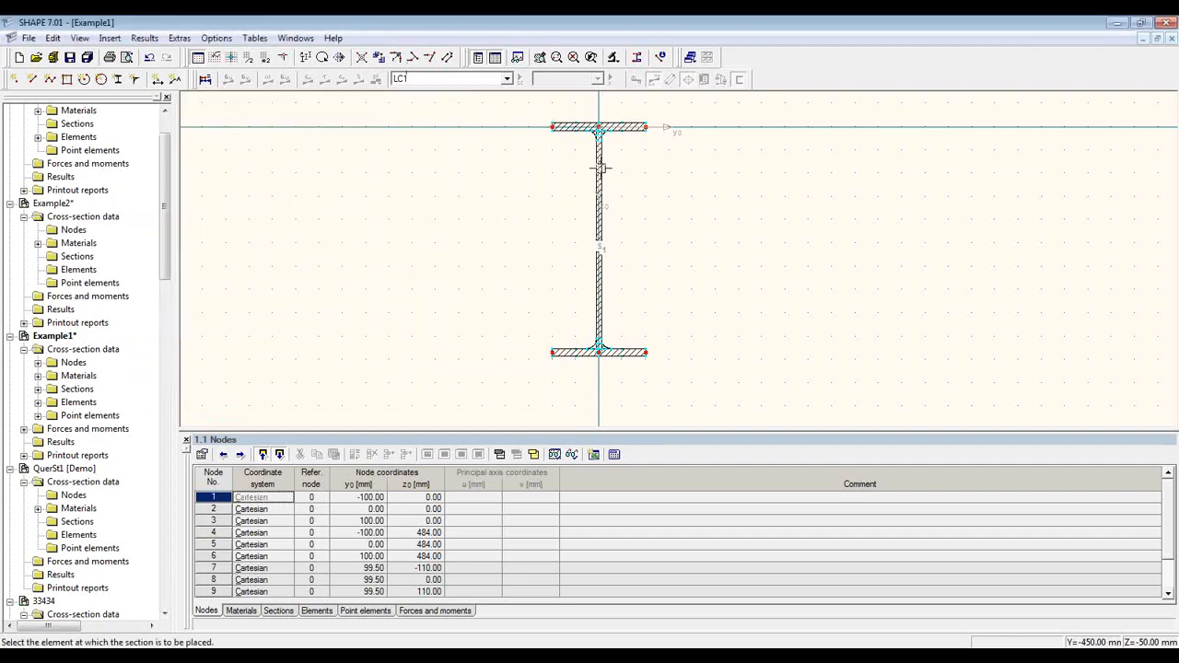
{"action": "left_click", "coordinate": [599, 158]}
{"action": "left_click", "coordinate": [580, 238]}
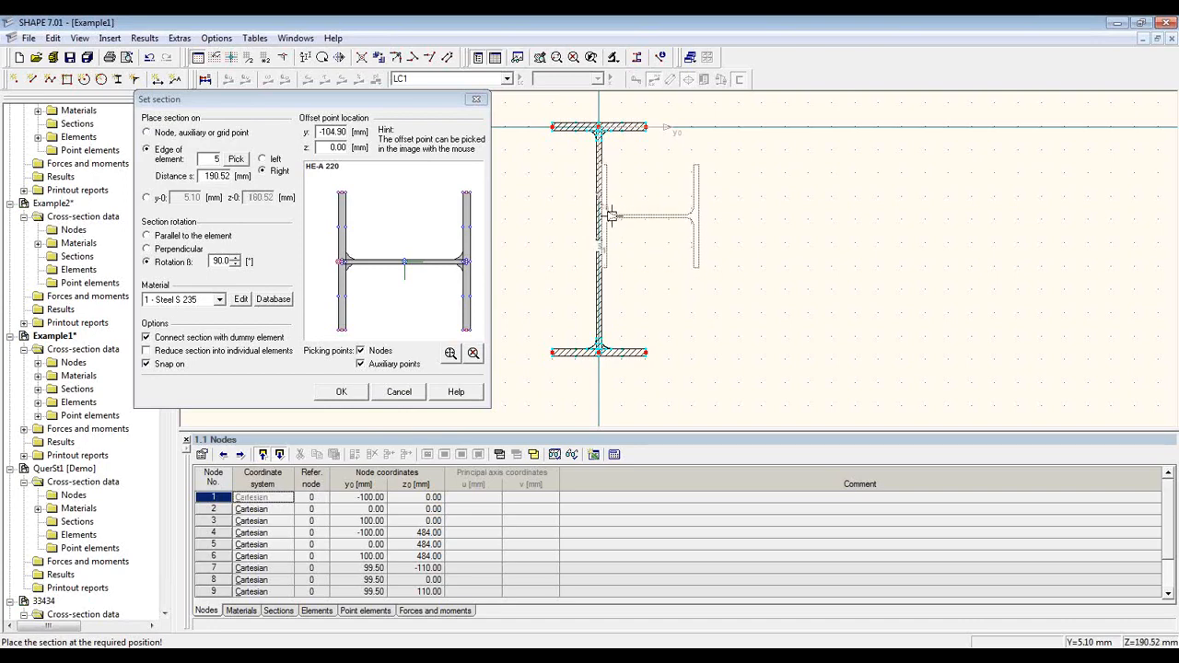
{"action": "left_click", "coordinate": [610, 218]}
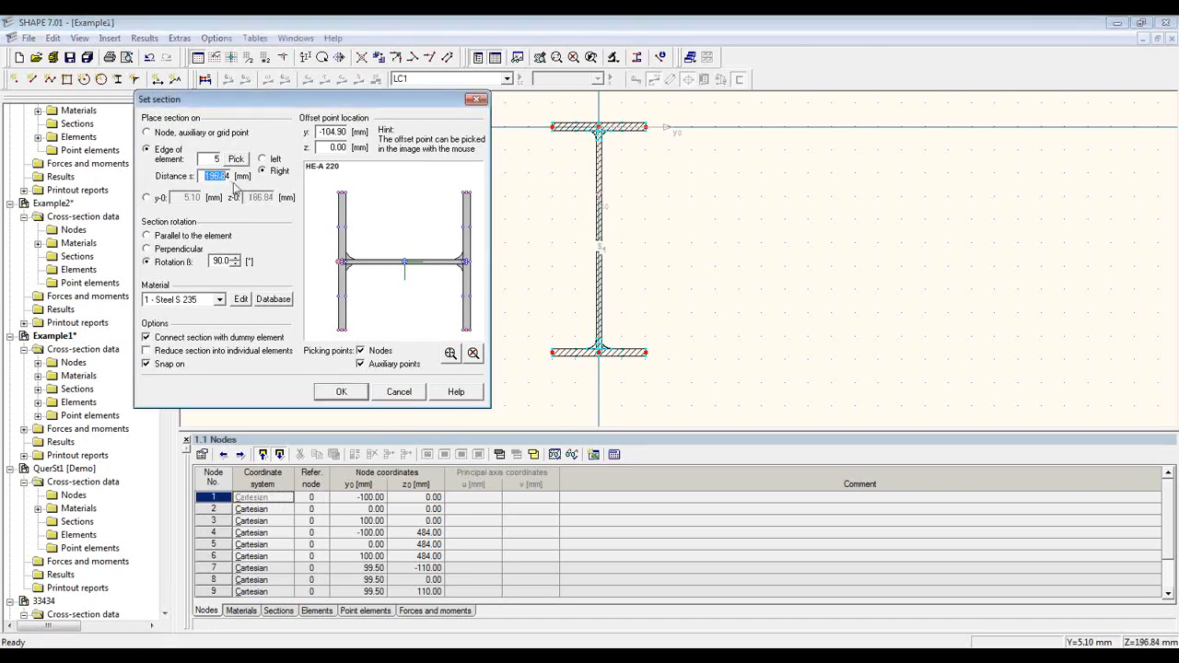
{"action": "type", "text": "1804"}
{"action": "left_click", "coordinate": [341, 391]}
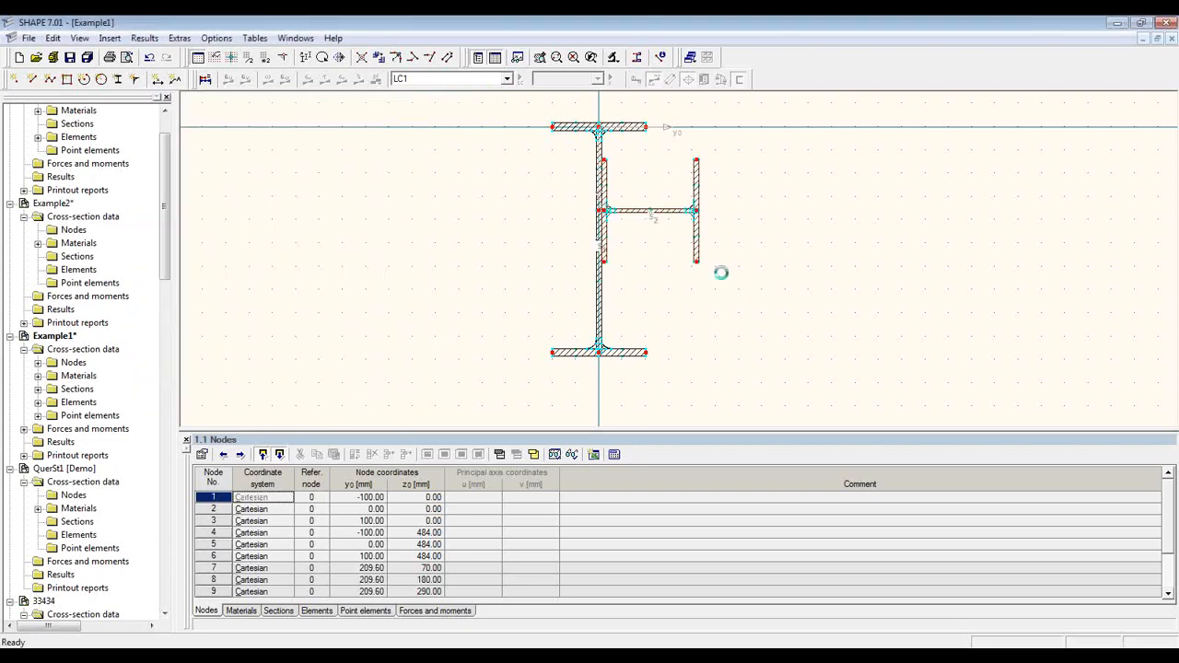
{"action": "middle_click_drag", "start_coordinate": [650, 255], "coordinate": [642, 271]}
{"action": "scroll", "coordinate": [642, 271], "scroll_direction": "up", "scroll_amount": 2}
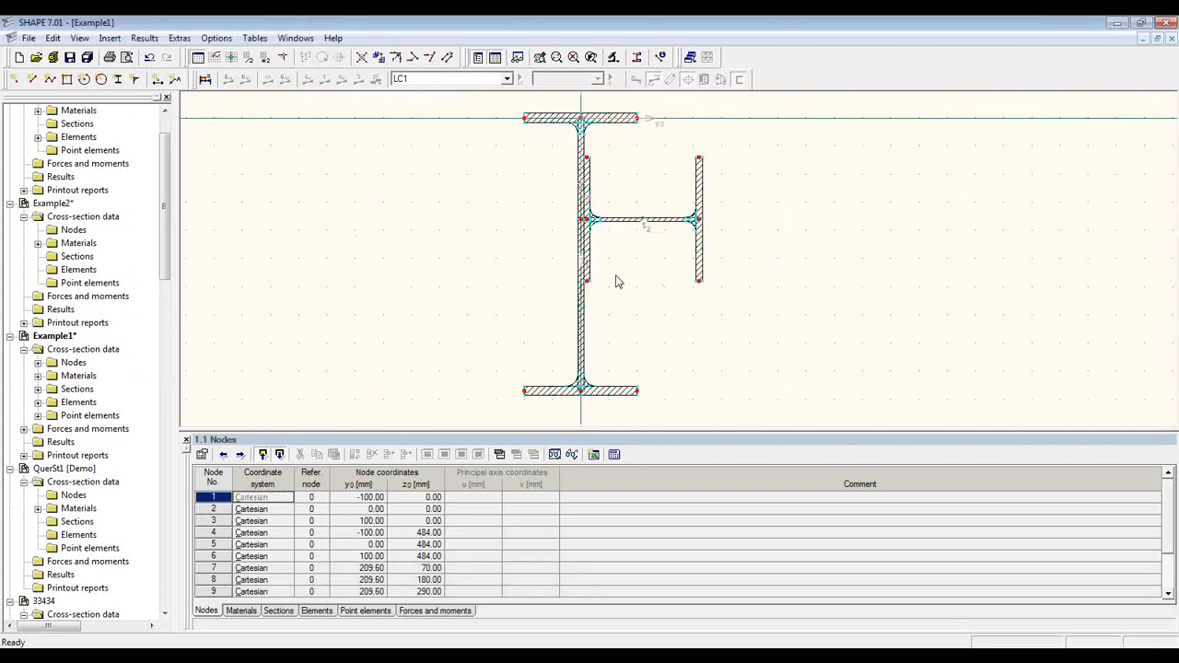
{"action": "left_click", "coordinate": [601, 119]}
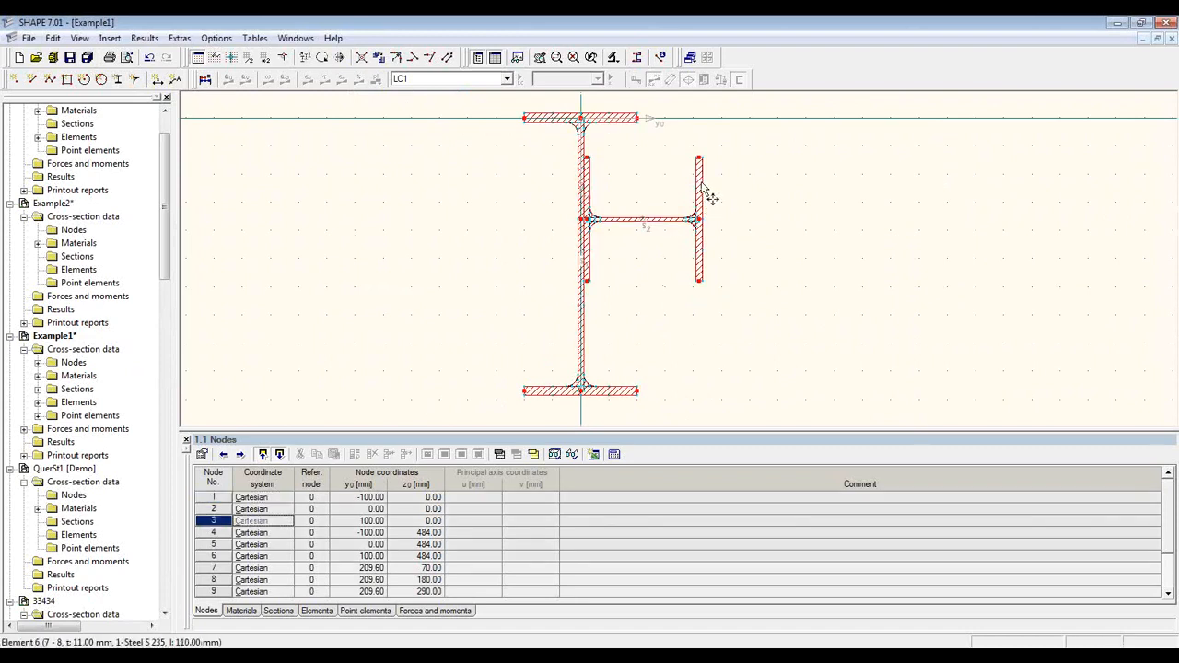
{"action": "left_click", "coordinate": [700, 186]}
{"action": "right_click", "coordinate": [702, 184]}
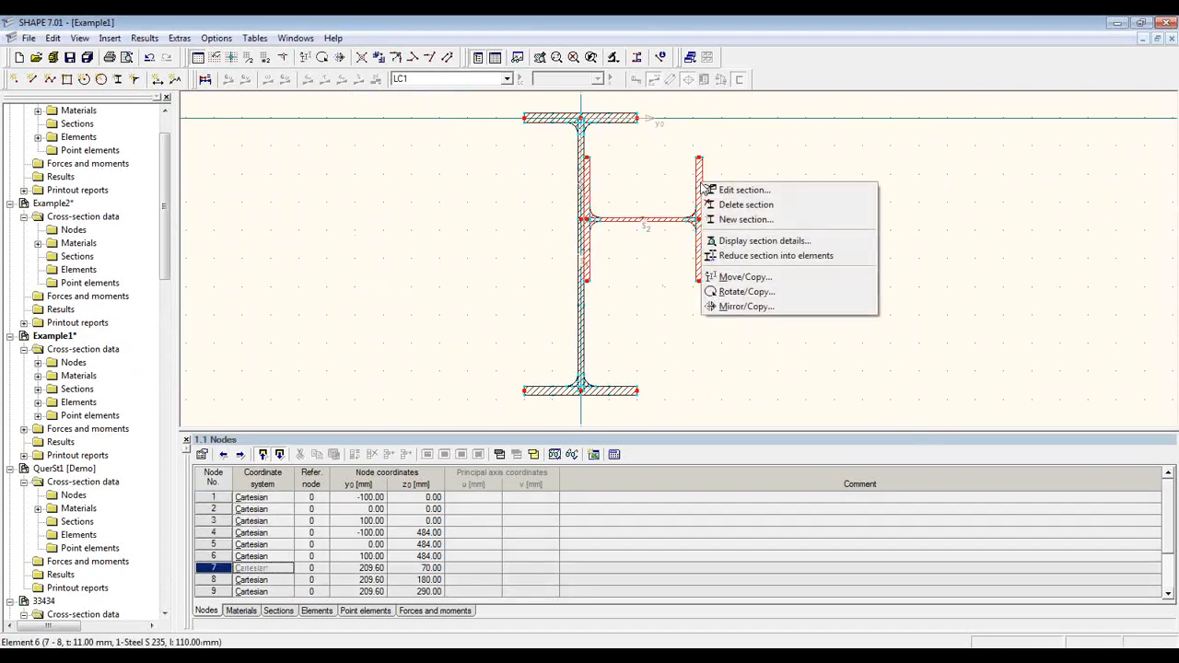
{"action": "left_click", "coordinate": [786, 241]}
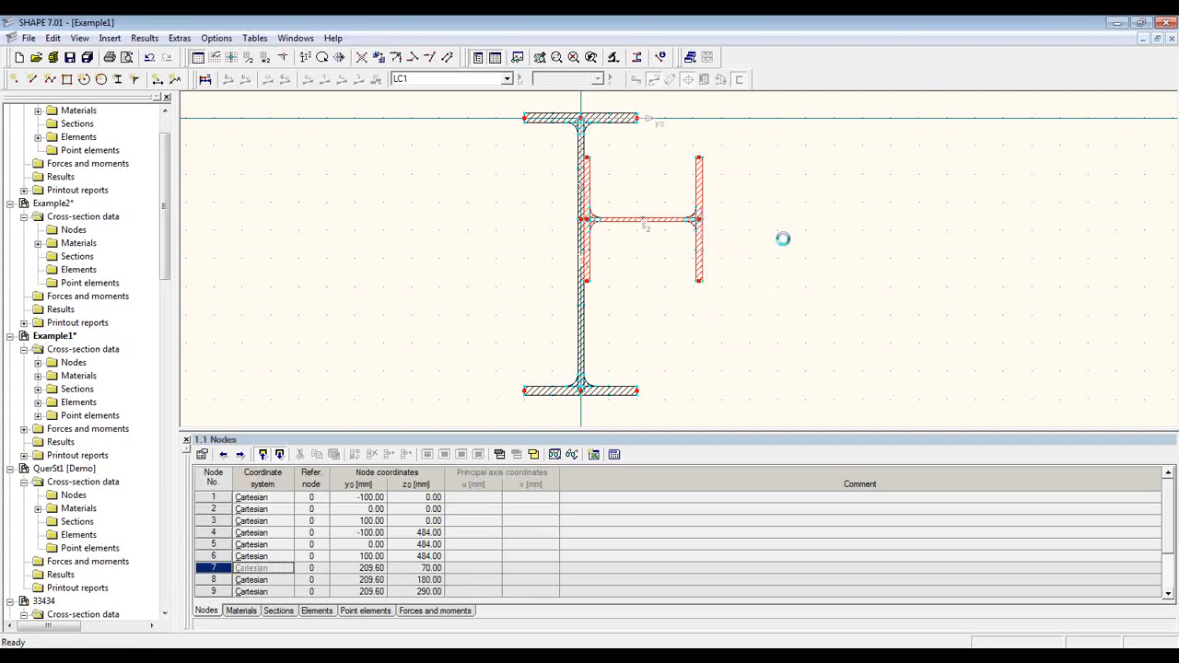
{"action": "mouse_move", "coordinate": [617, 205]}
{"action": "left_mouse_down"}
{"action": "mouse_move", "coordinate": [624, 272]}
{"action": "mouse_move", "coordinate": [630, 195]}
{"action": "left_mouse_up"}
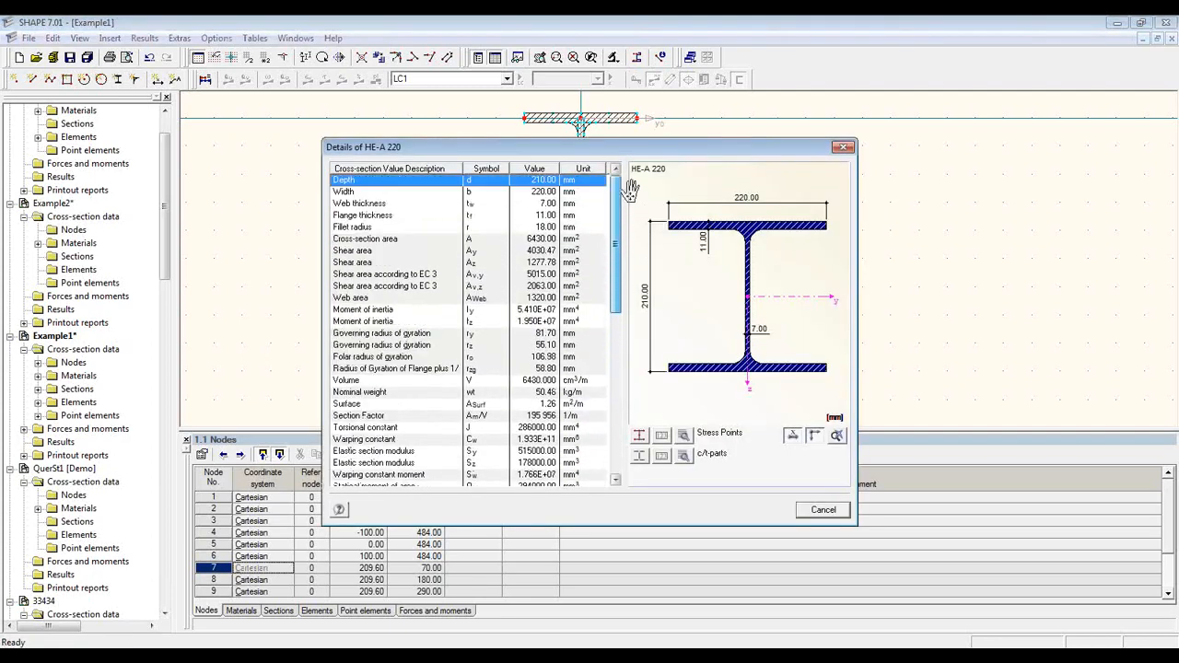
{"action": "left_click", "coordinate": [823, 509]}
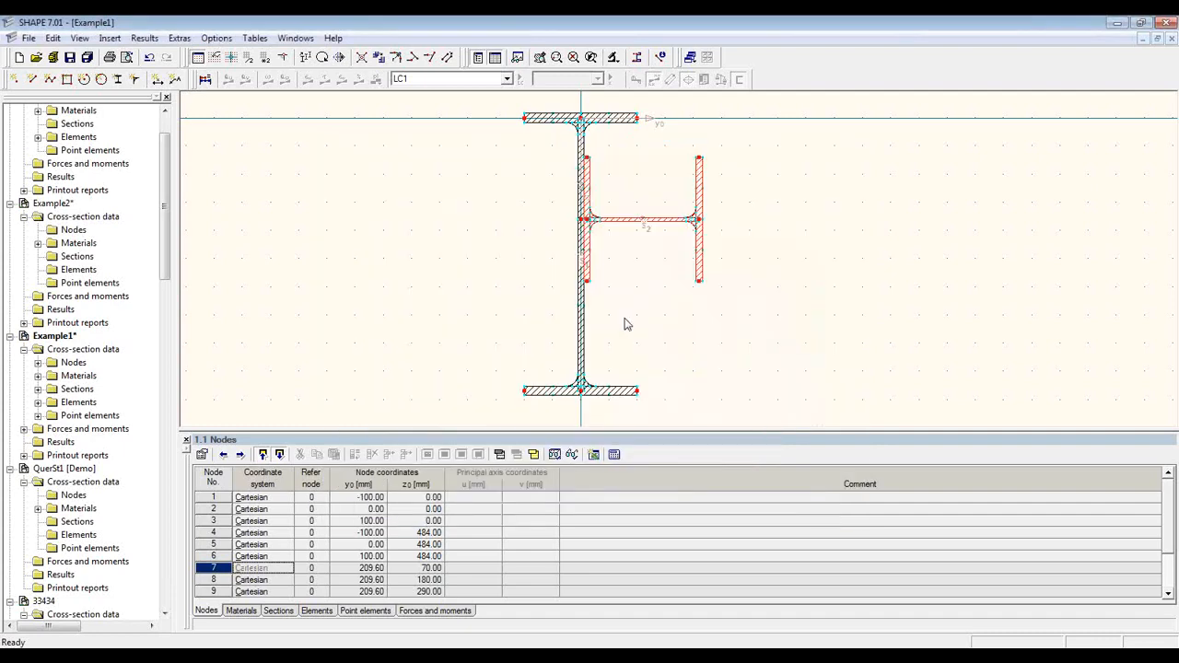
{"action": "scroll", "coordinate": [657, 241], "scroll_direction": "up", "scroll_amount": 2}
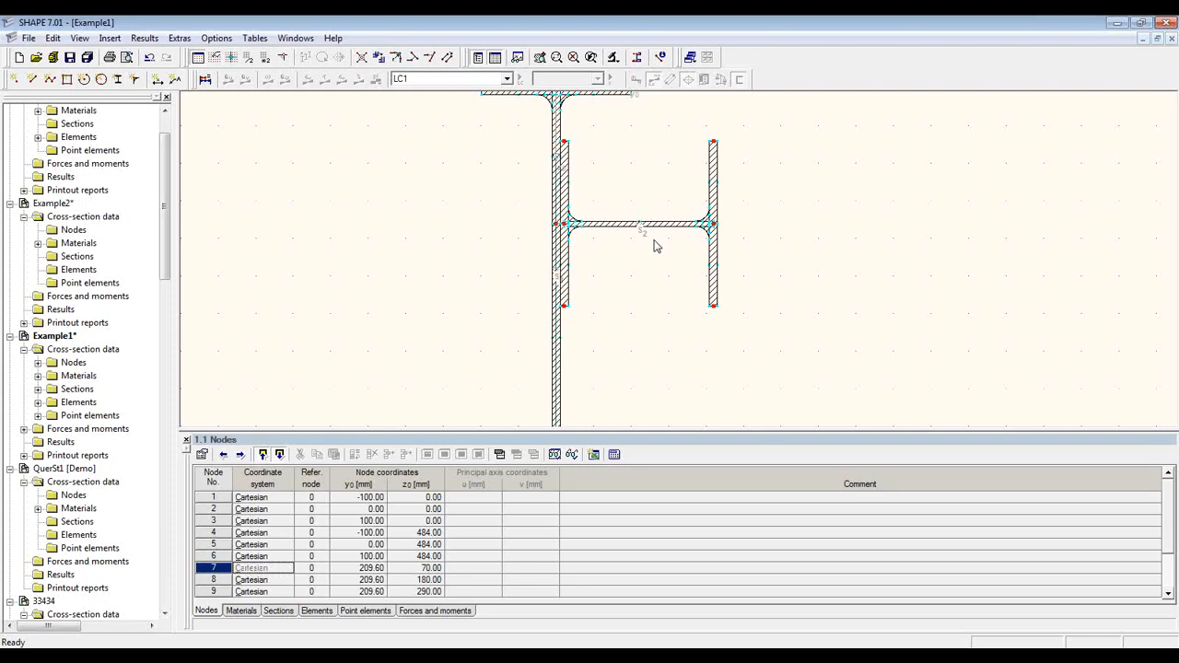
{"action": "scroll", "coordinate": [657, 244], "scroll_direction": "down", "scroll_amount": 1}
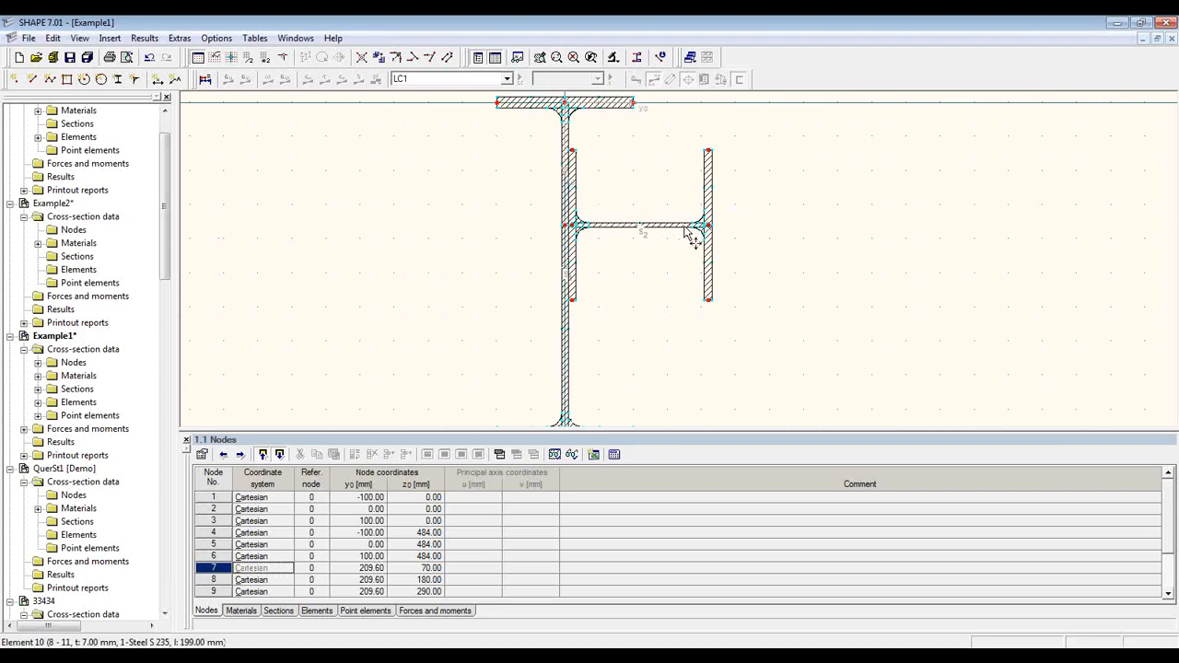
{"action": "left_click", "coordinate": [709, 184]}
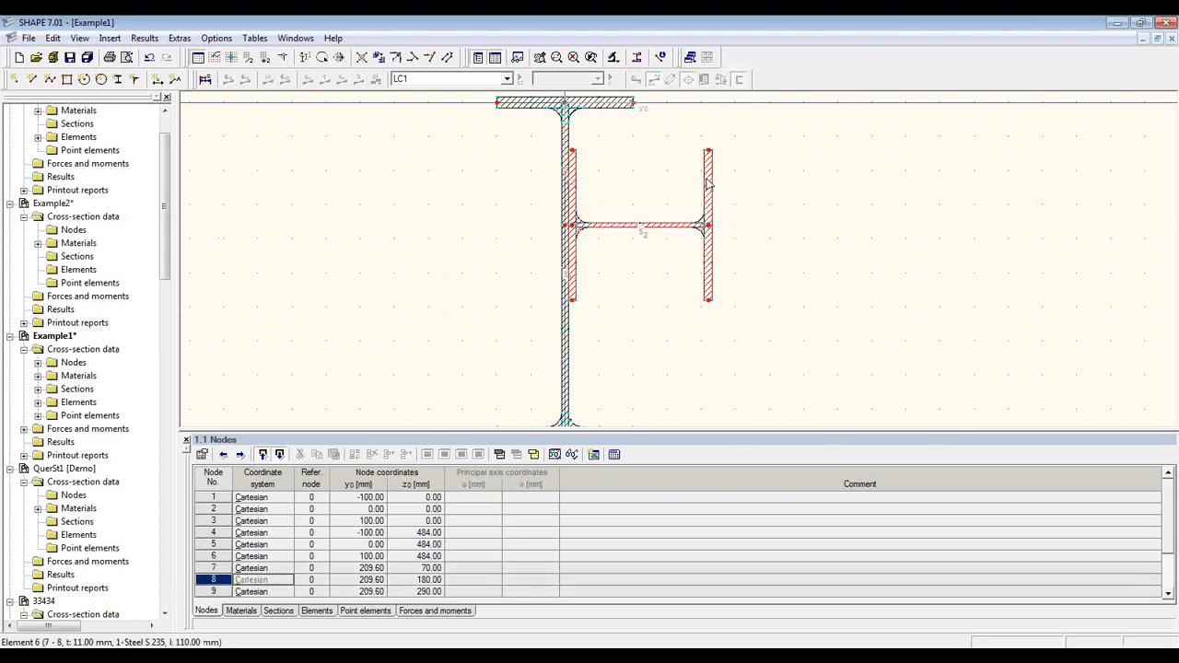
Step: Reduce the HE-A 220 stiffener into 5 individual elements and 4 point elements
{"action": "right_click", "coordinate": [708, 184]}
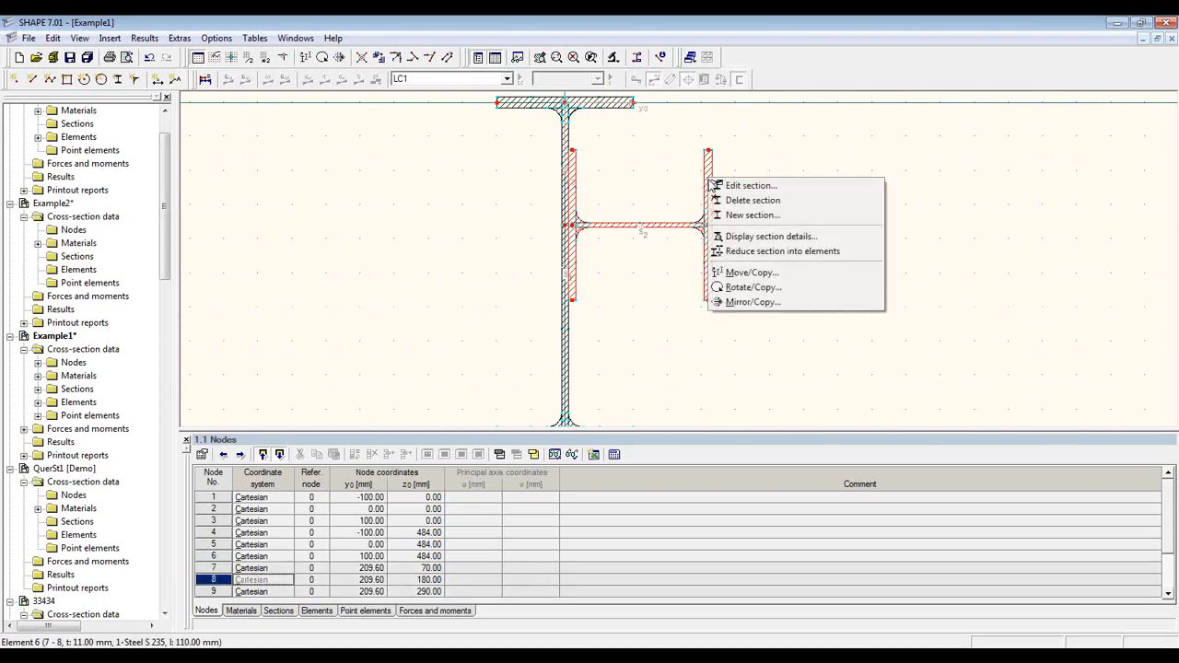
{"action": "left_click", "coordinate": [851, 259]}
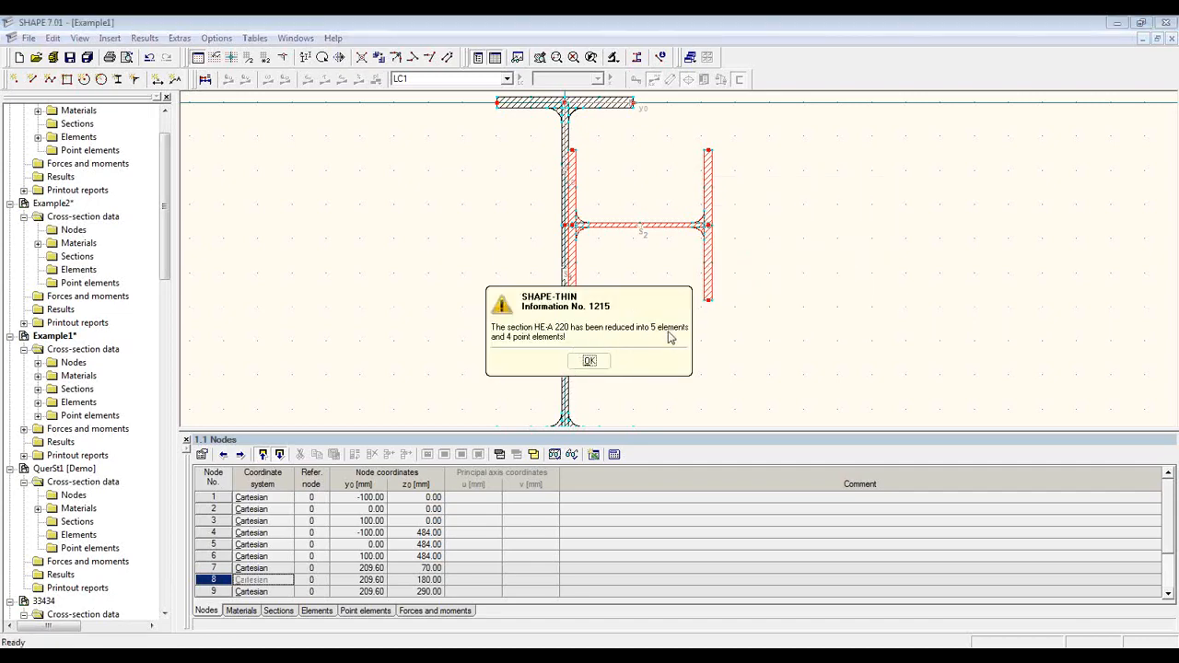
{"action": "left_click", "coordinate": [597, 361]}
{"action": "scroll", "coordinate": [666, 195], "scroll_direction": "up", "scroll_amount": 3}
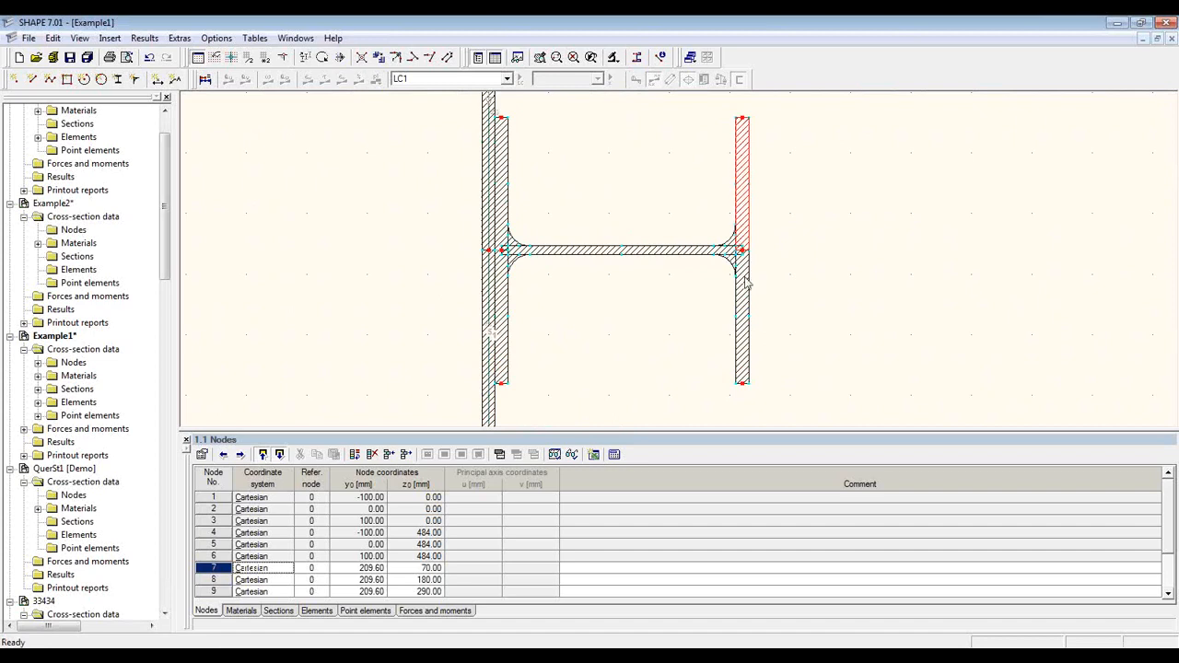
{"action": "left_click", "coordinate": [748, 289]}
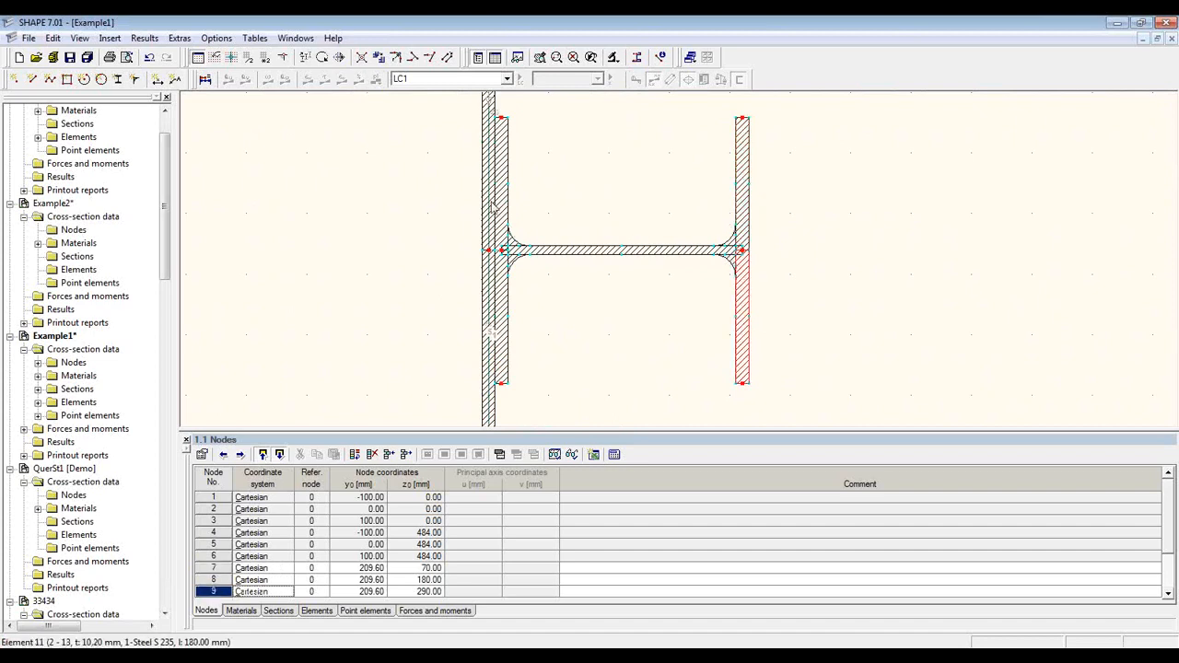
Step: Insert a 30 mm opening in web element 10, starting 65 mm from its start
{"action": "left_click", "coordinate": [512, 205]}
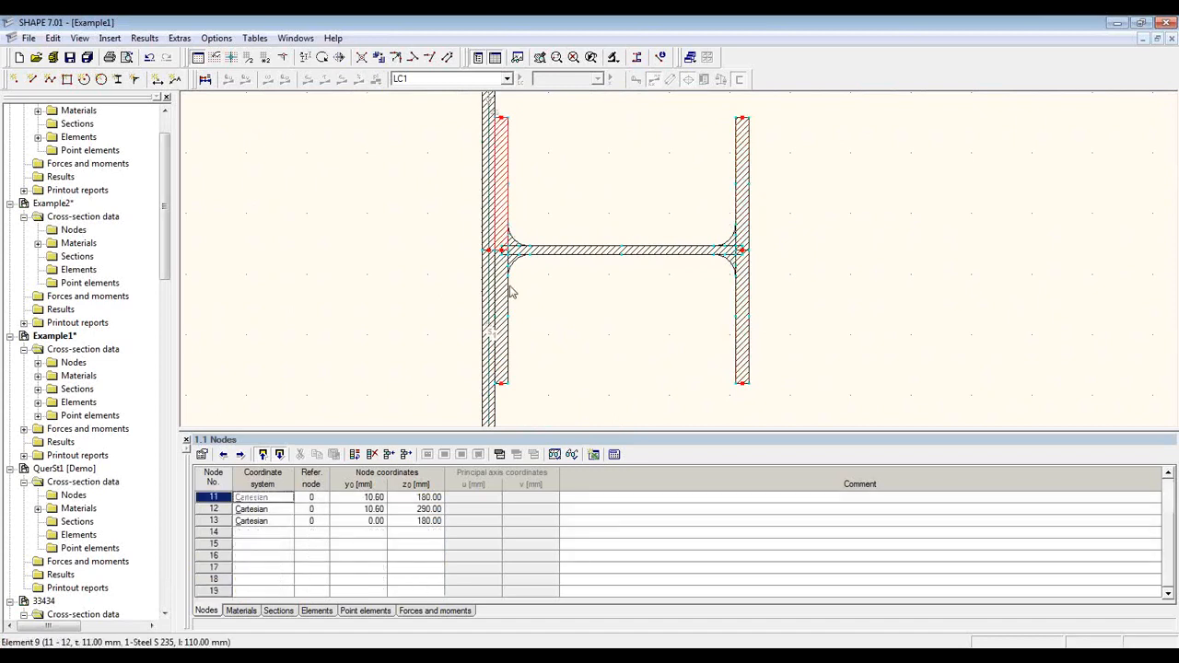
{"action": "left_click", "coordinate": [603, 258]}
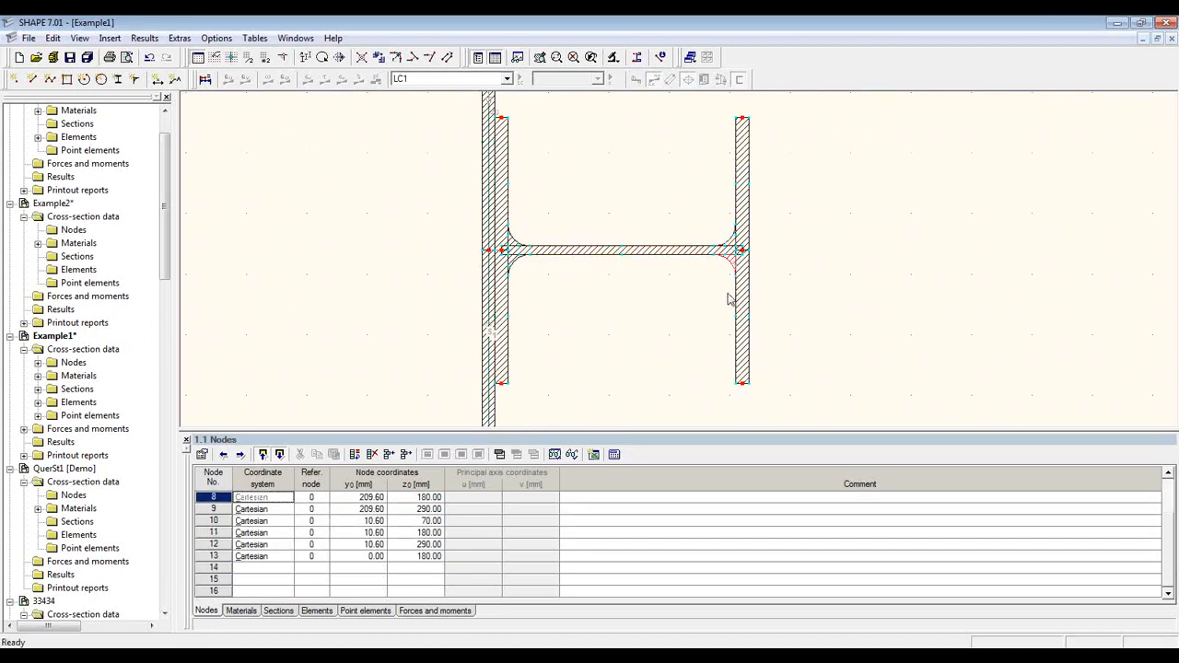
{"action": "left_click", "coordinate": [568, 253]}
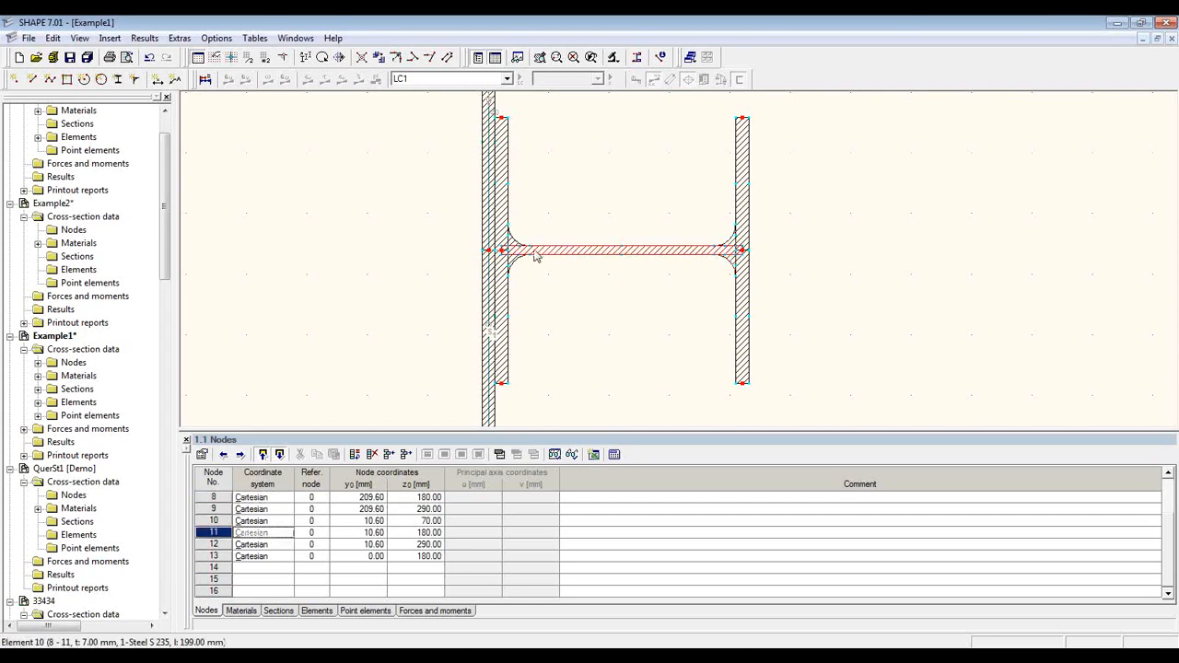
{"action": "right_click", "coordinate": [664, 250]}
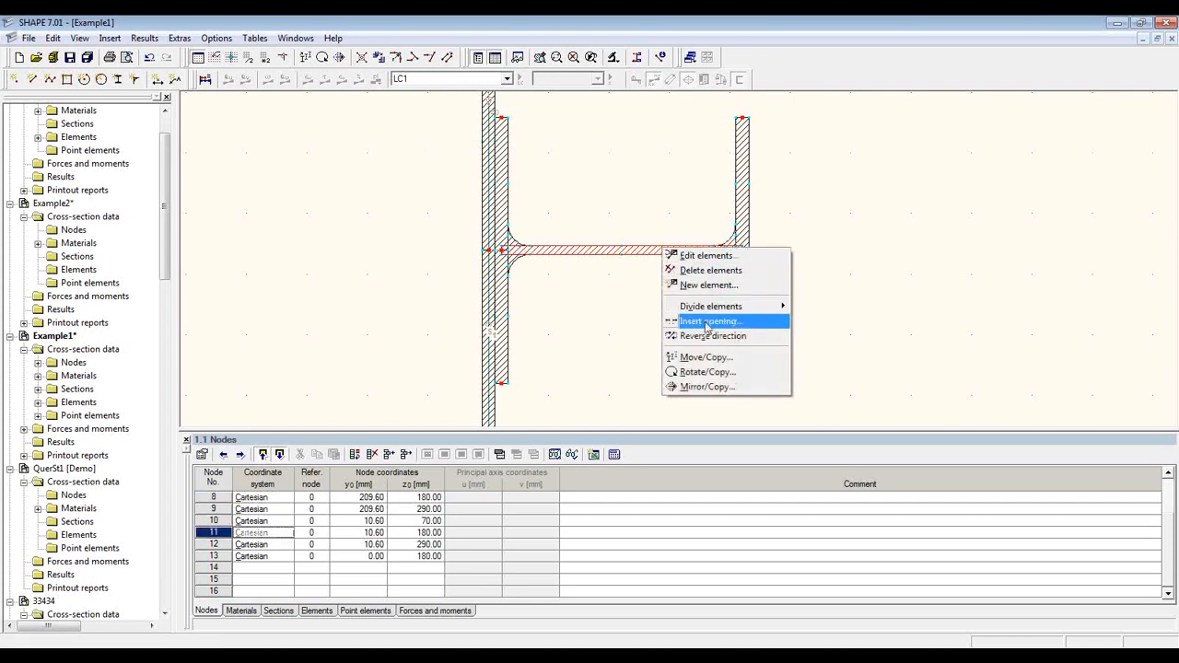
{"action": "left_click", "coordinate": [759, 324]}
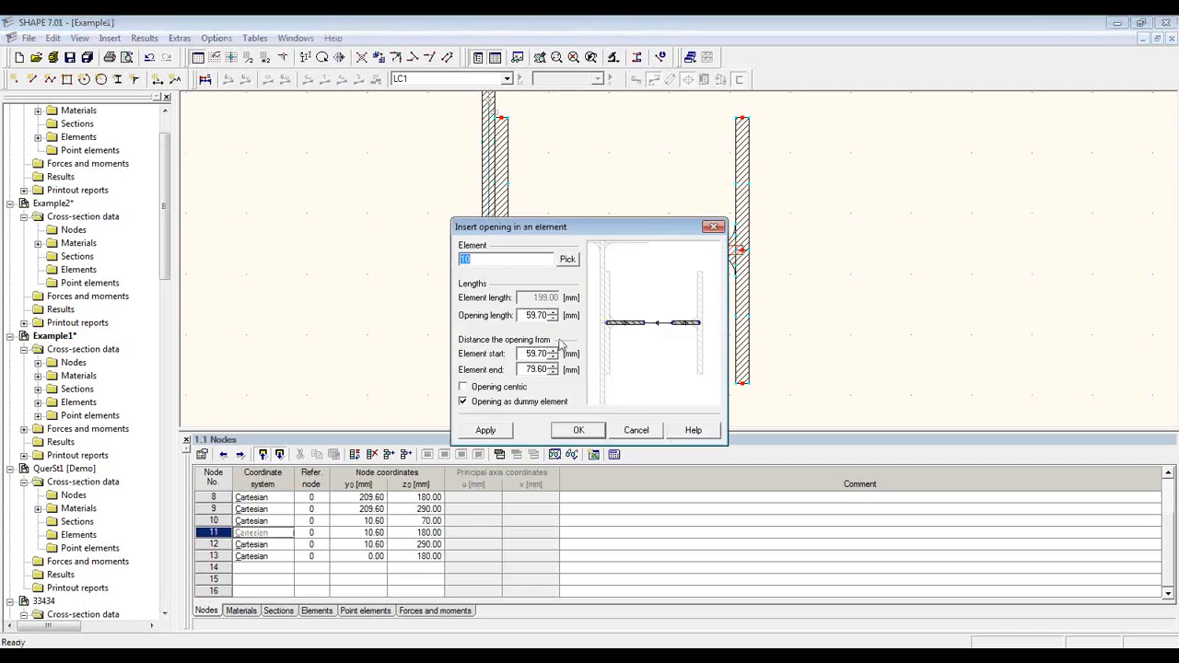
{"action": "left_click_drag", "start_coordinate": [524, 315], "coordinate": [553, 316]}
{"action": "type", "text": "30"}
{"action": "left_click_drag", "start_coordinate": [523, 354], "coordinate": [551, 358]}
{"action": "type", "text": "65"}
{"action": "left_click", "coordinate": [579, 430]}
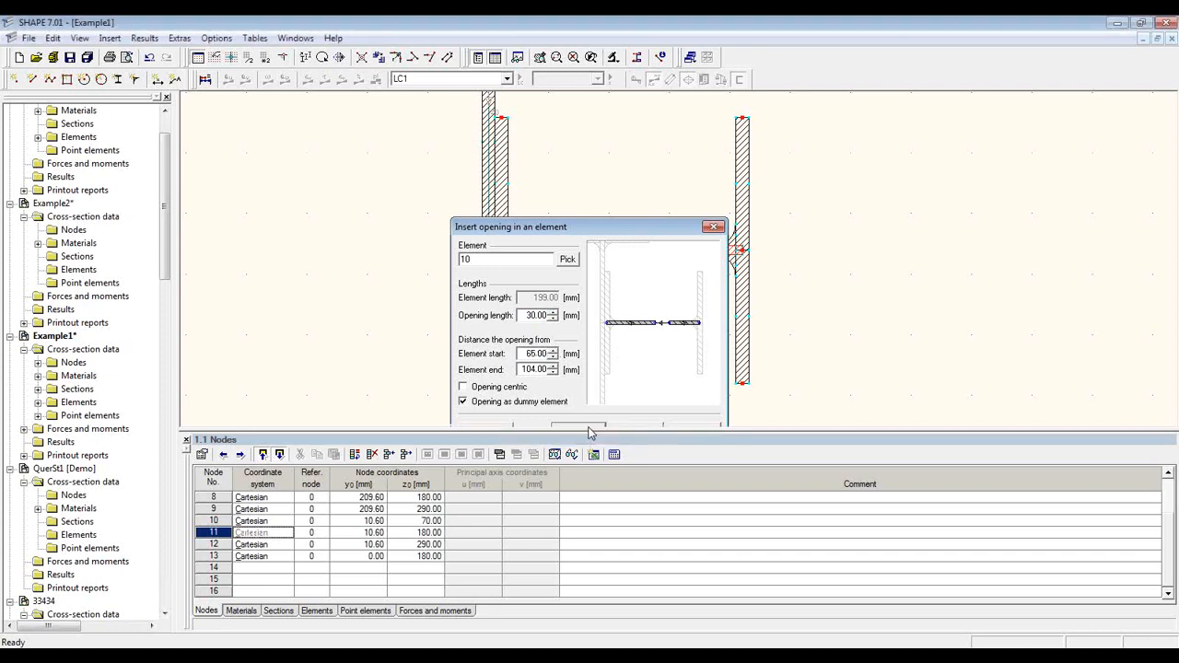
{"action": "scroll", "coordinate": [631, 275], "scroll_direction": "up", "scroll_amount": 1}
{"action": "scroll", "coordinate": [631, 274], "scroll_direction": "up", "scroll_amount": 3}
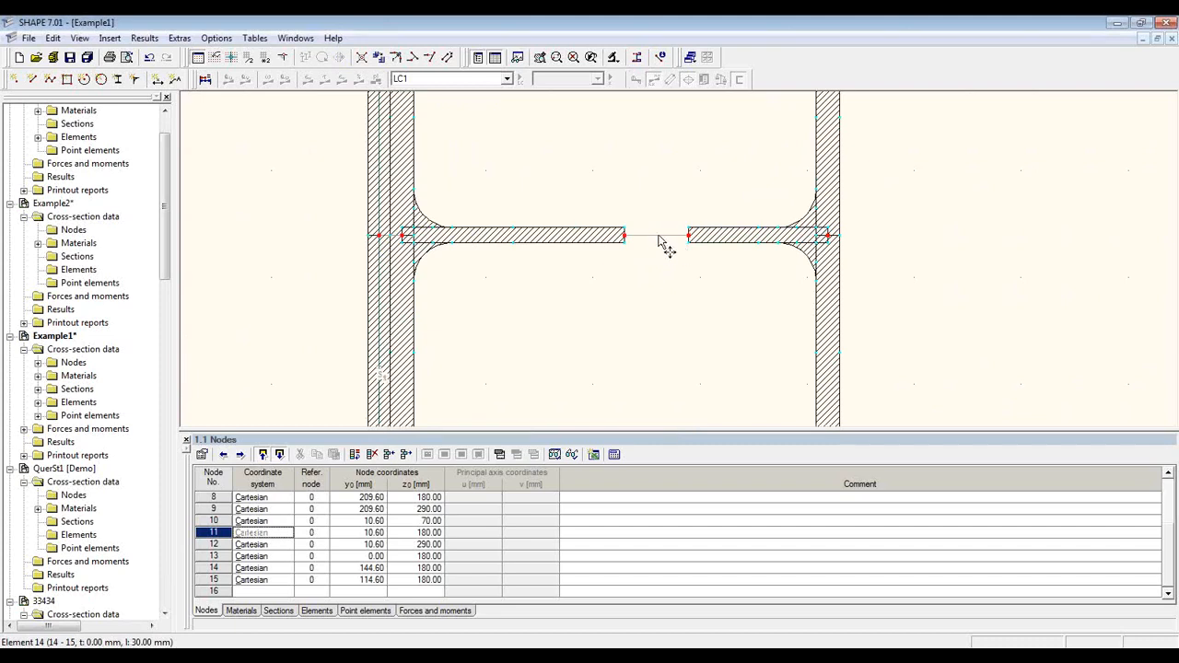
{"action": "left_click", "coordinate": [659, 236]}
Step: Enable effective thickness for shear transfer on dummy element 14 across the opening
{"action": "right_click", "coordinate": [659, 241]}
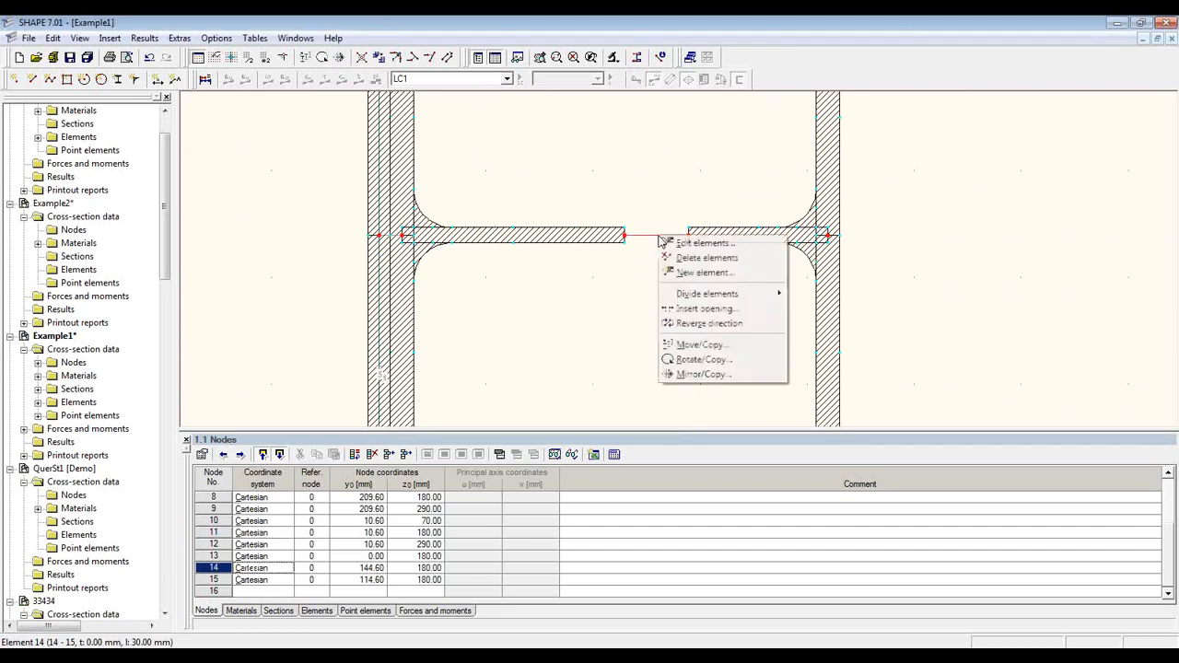
{"action": "left_click", "coordinate": [709, 243]}
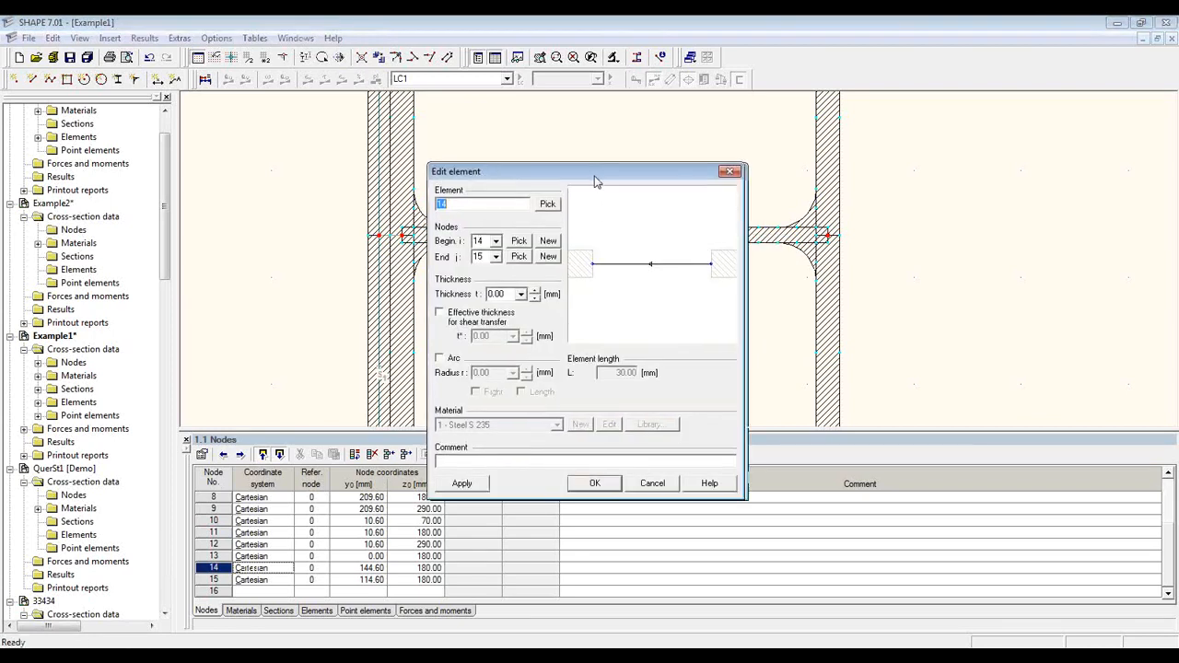
{"action": "left_click_drag", "start_coordinate": [597, 178], "coordinate": [435, 145]}
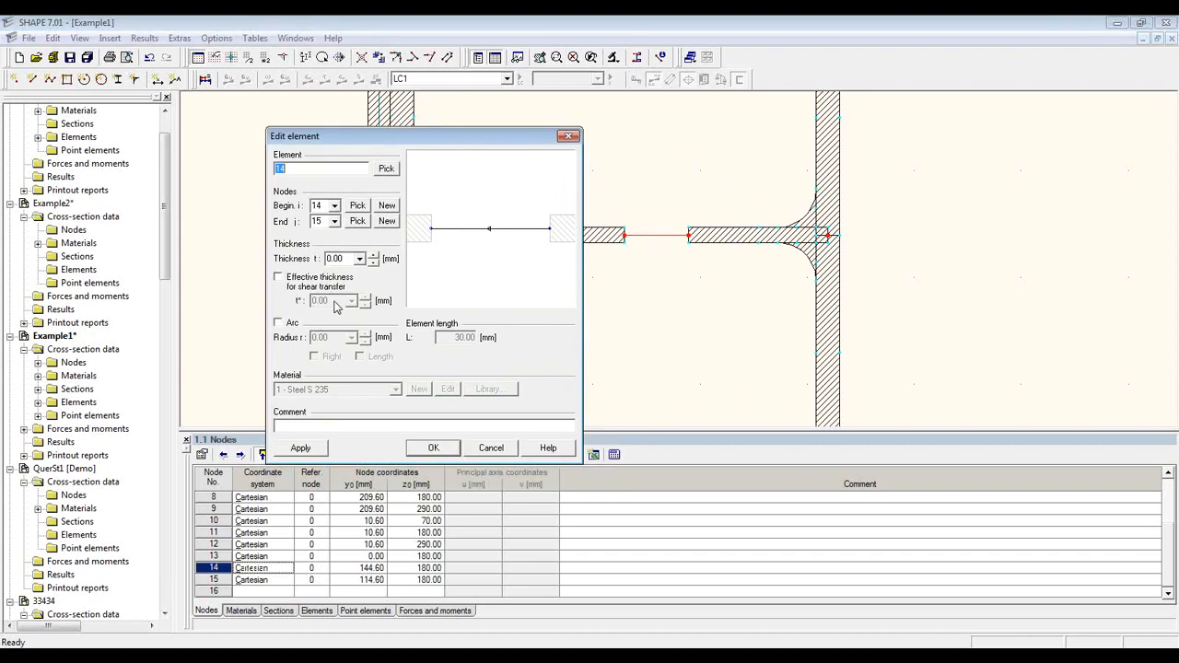
{"action": "left_click", "coordinate": [303, 283]}
{"action": "left_click", "coordinate": [433, 448]}
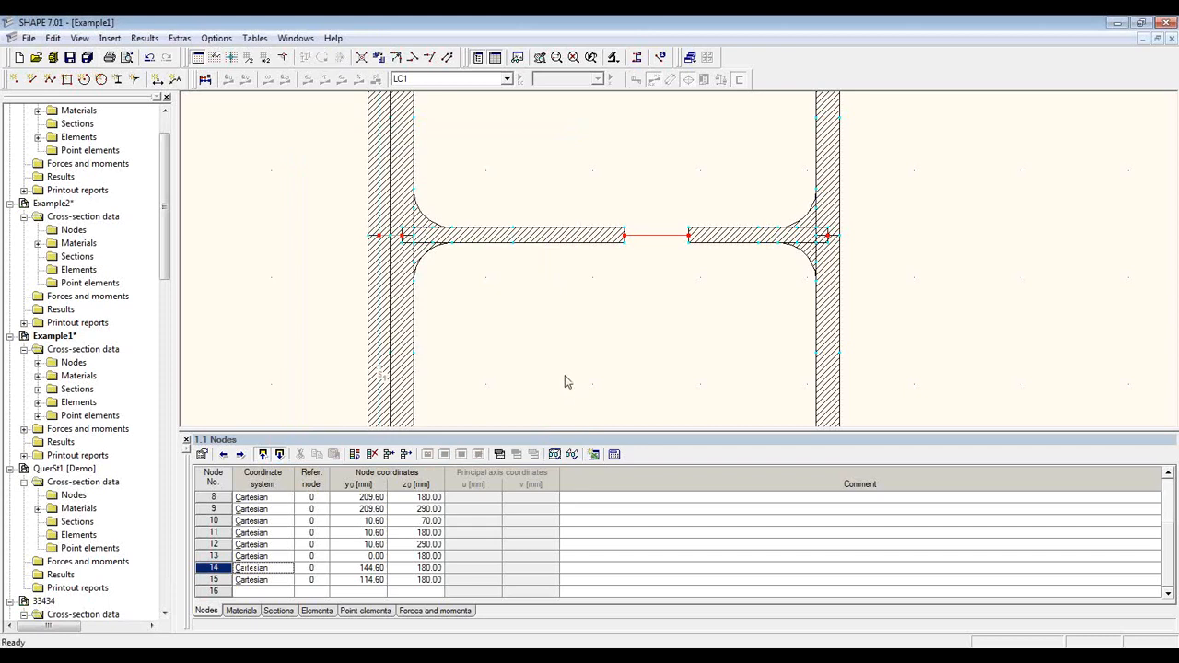
Step: Add a 10 mm rounding fillet at the inside corner at node 12
{"action": "scroll", "coordinate": [539, 373], "scroll_direction": "down", "scroll_amount": 2}
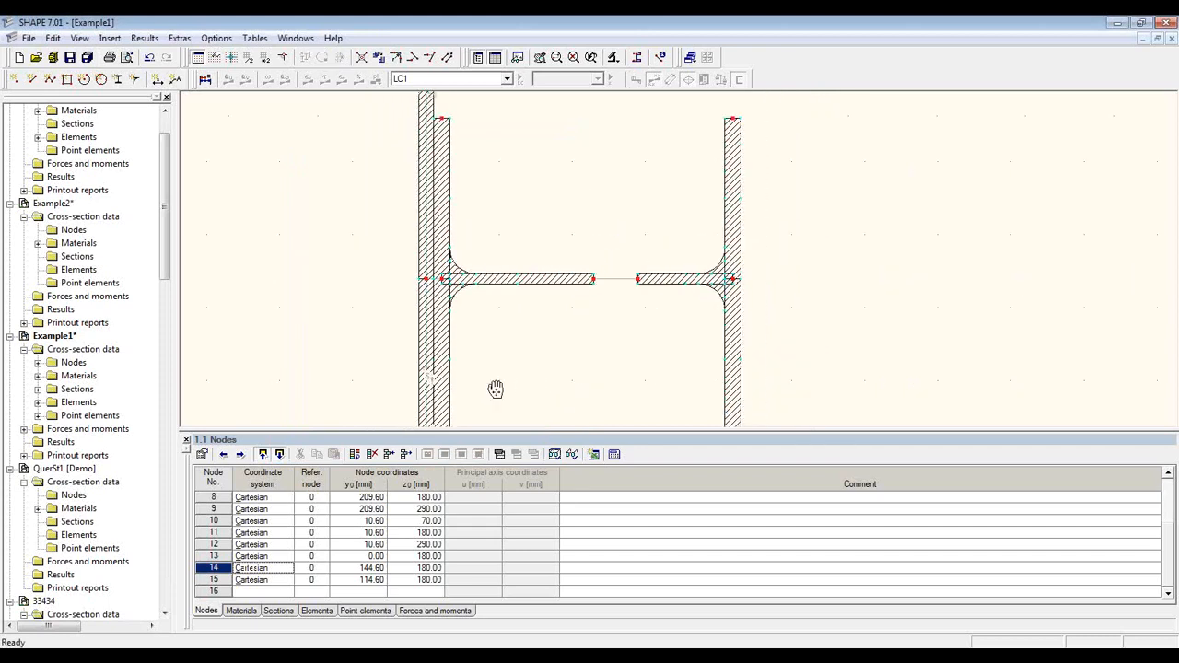
{"action": "mouse_move", "coordinate": [492, 390]}
{"action": "middle_mouse_down"}
{"action": "mouse_move", "coordinate": [492, 350]}
{"action": "mouse_move", "coordinate": [526, 321]}
{"action": "middle_mouse_up"}
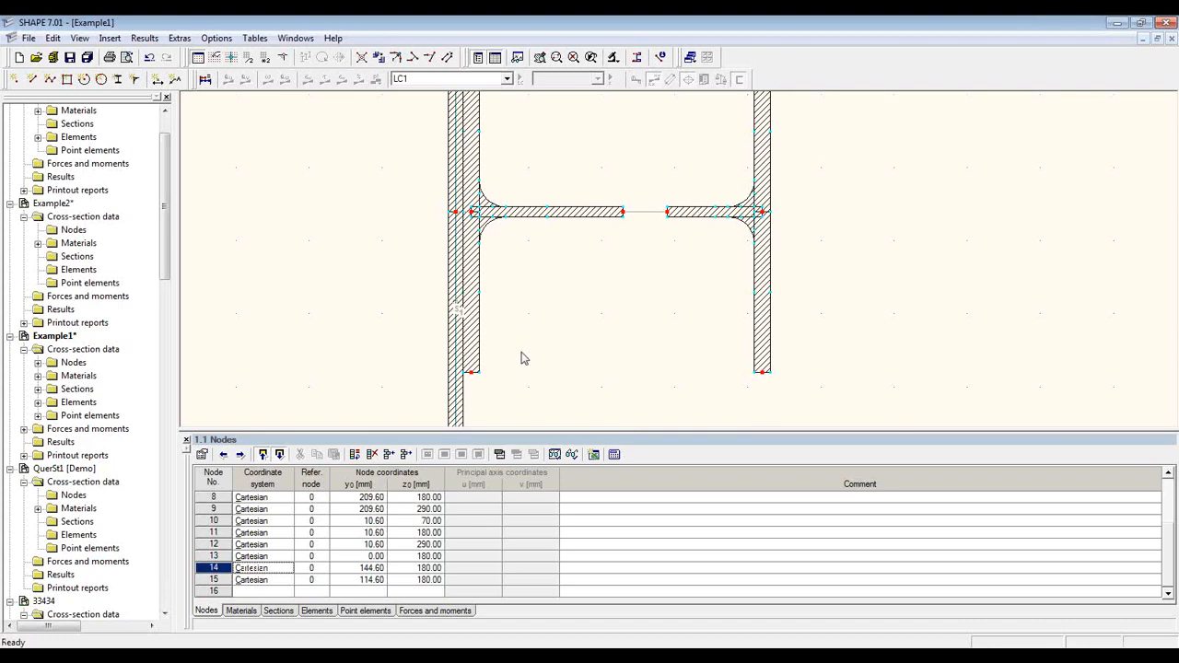
{"action": "mouse_move", "coordinate": [521, 357]}
{"action": "middle_mouse_down"}
{"action": "mouse_move", "coordinate": [551, 290]}
{"action": "mouse_move", "coordinate": [581, 291]}
{"action": "middle_mouse_up"}
{"action": "scroll", "coordinate": [562, 309], "scroll_direction": "up", "scroll_amount": 2}
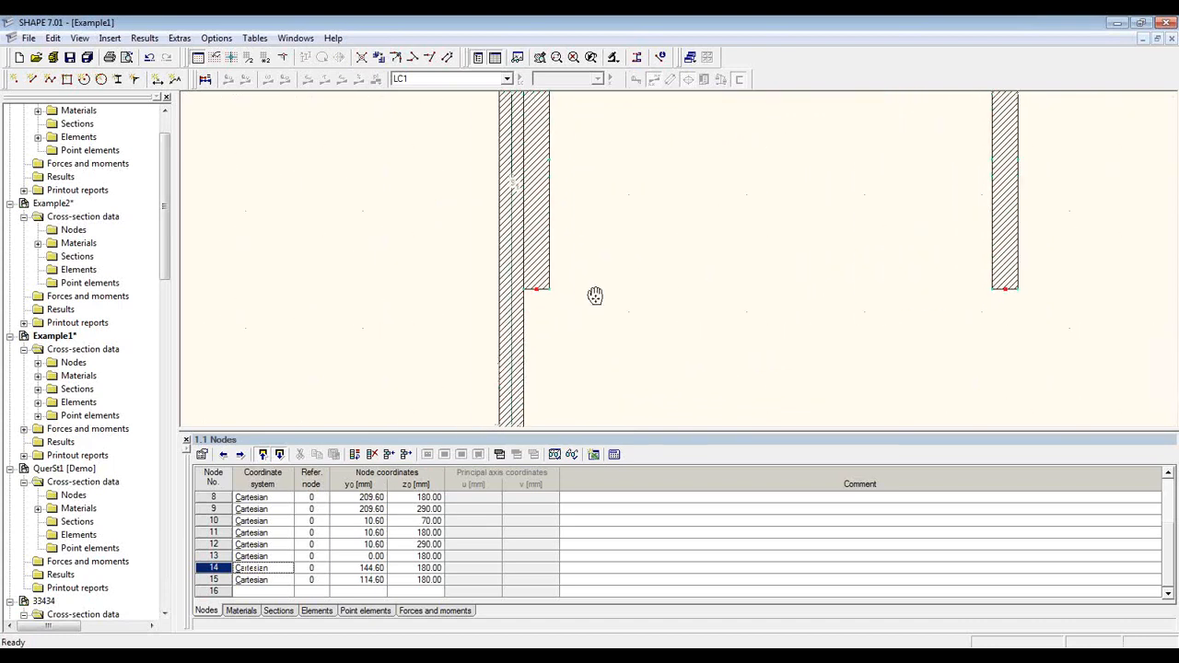
{"action": "left_click", "coordinate": [136, 83]}
{"action": "left_click_drag", "start_coordinate": [204, 101], "coordinate": [261, 148]}
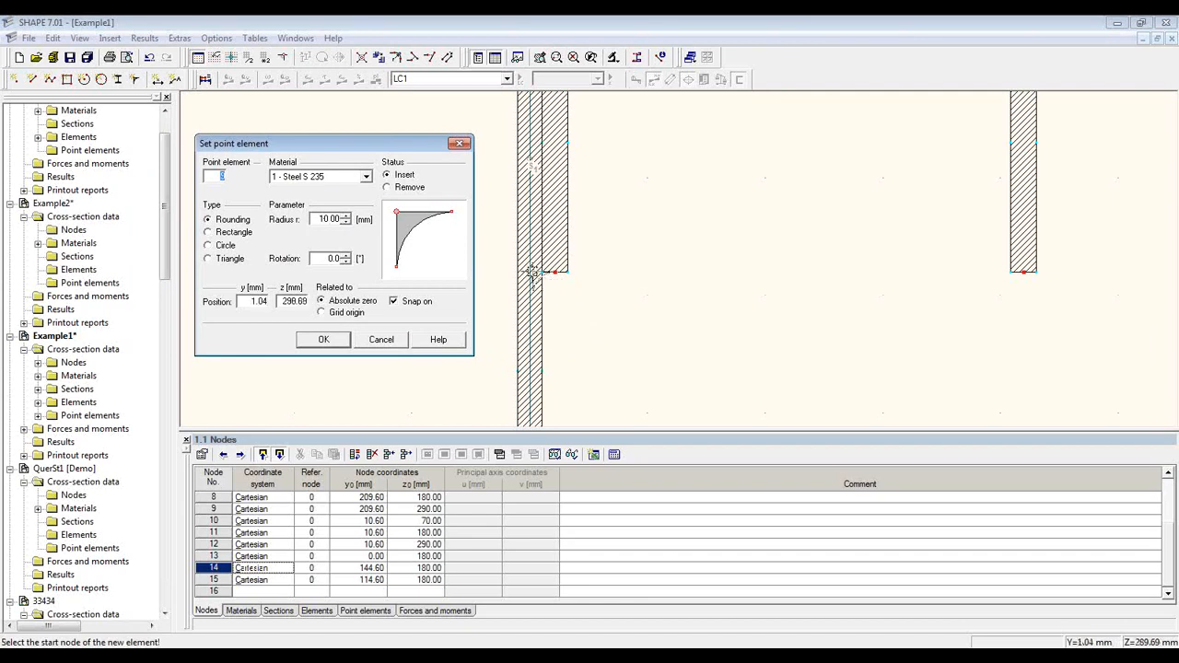
{"action": "scroll", "coordinate": [541, 273], "scroll_direction": "up", "scroll_amount": 1}
{"action": "scroll", "coordinate": [541, 273], "scroll_direction": "up", "scroll_amount": 1}
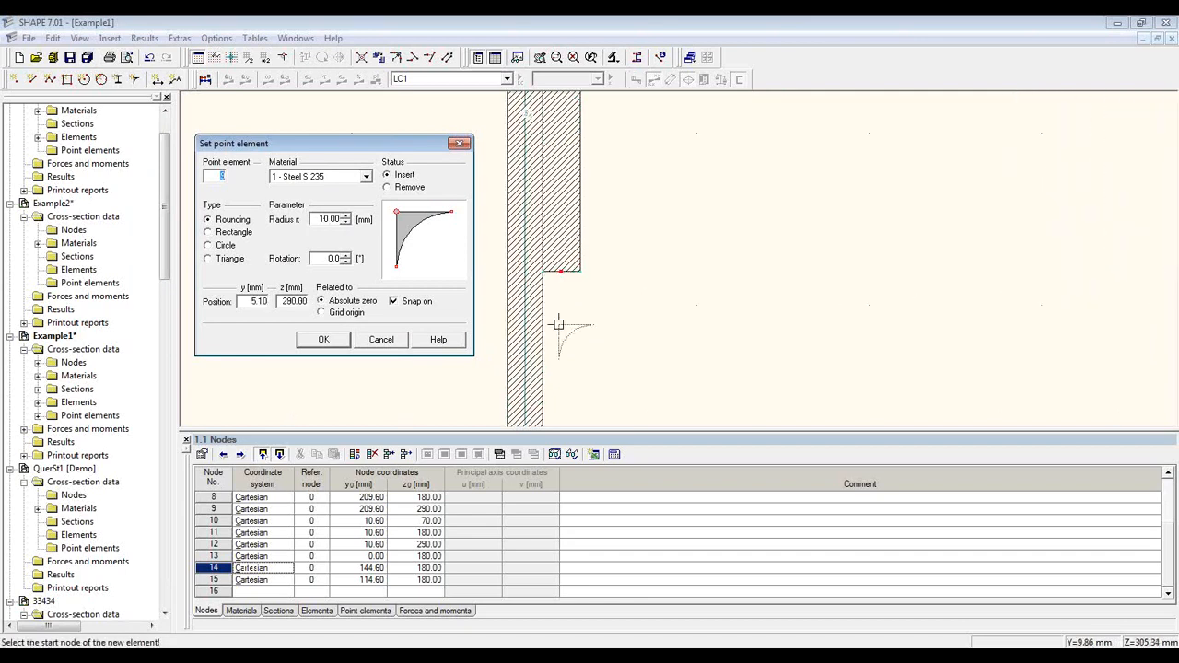
{"action": "left_click", "coordinate": [542, 271]}
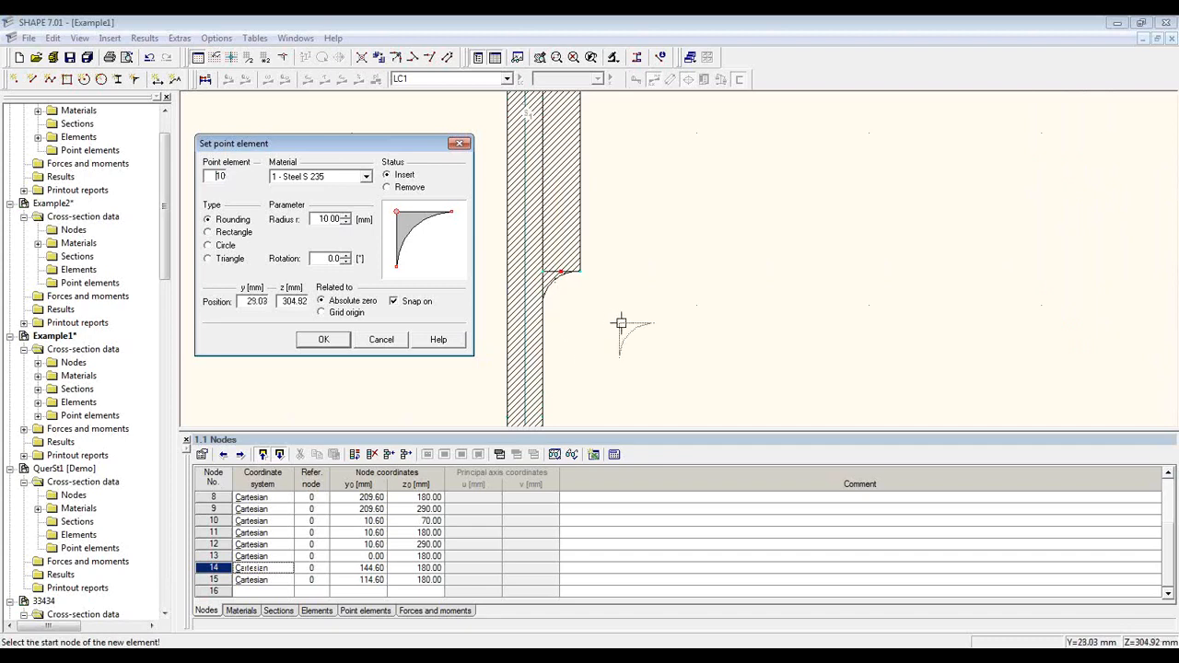
Step: Add a 90°-rotated 10 mm rounding at the plate's top-left corner
{"action": "middle_click_drag", "start_coordinate": [655, 138], "coordinate": [686, 408]}
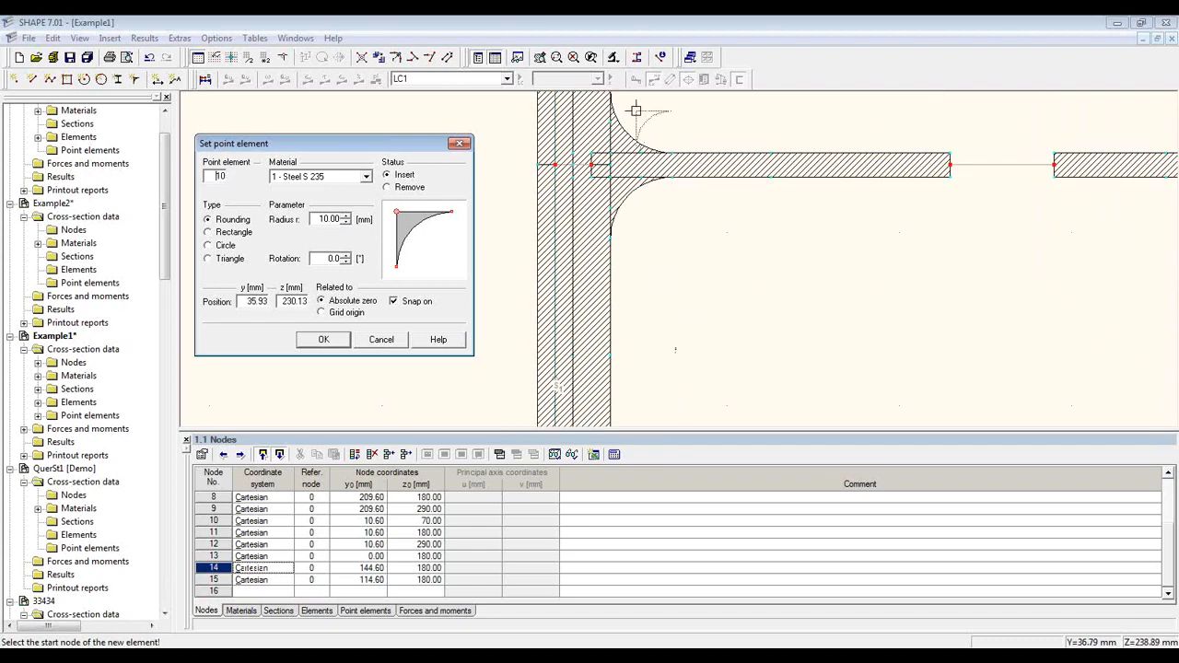
{"action": "middle_click_drag", "start_coordinate": [679, 121], "coordinate": [657, 379]}
{"action": "left_click", "coordinate": [346, 255]}
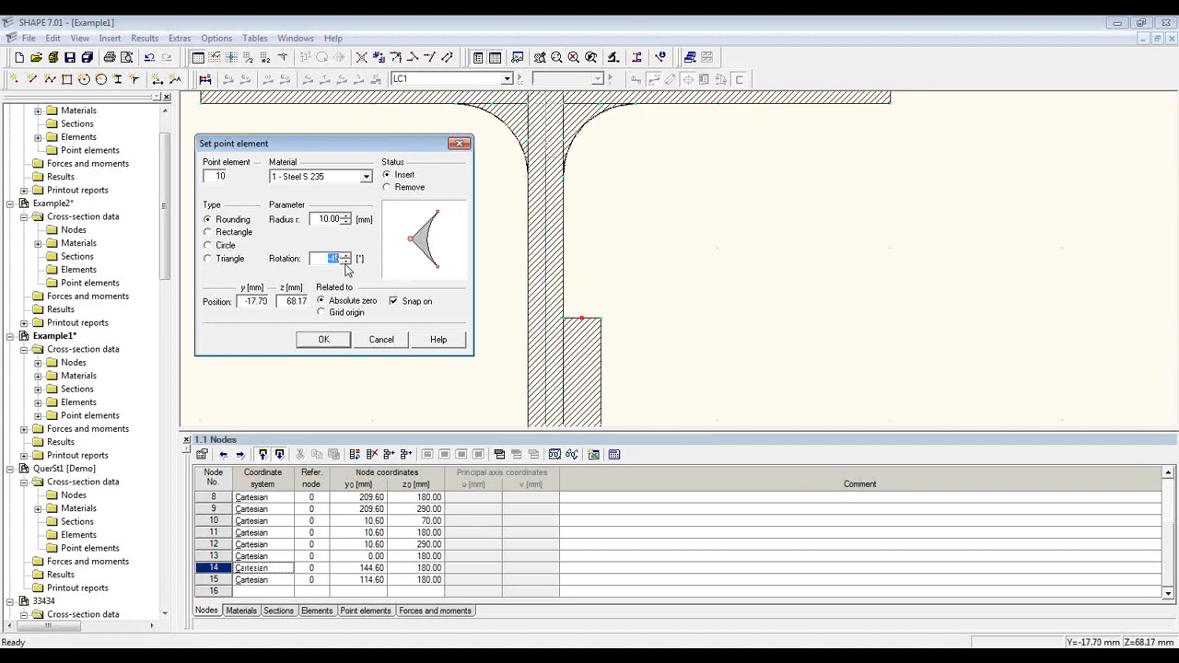
{"action": "left_click", "coordinate": [564, 318]}
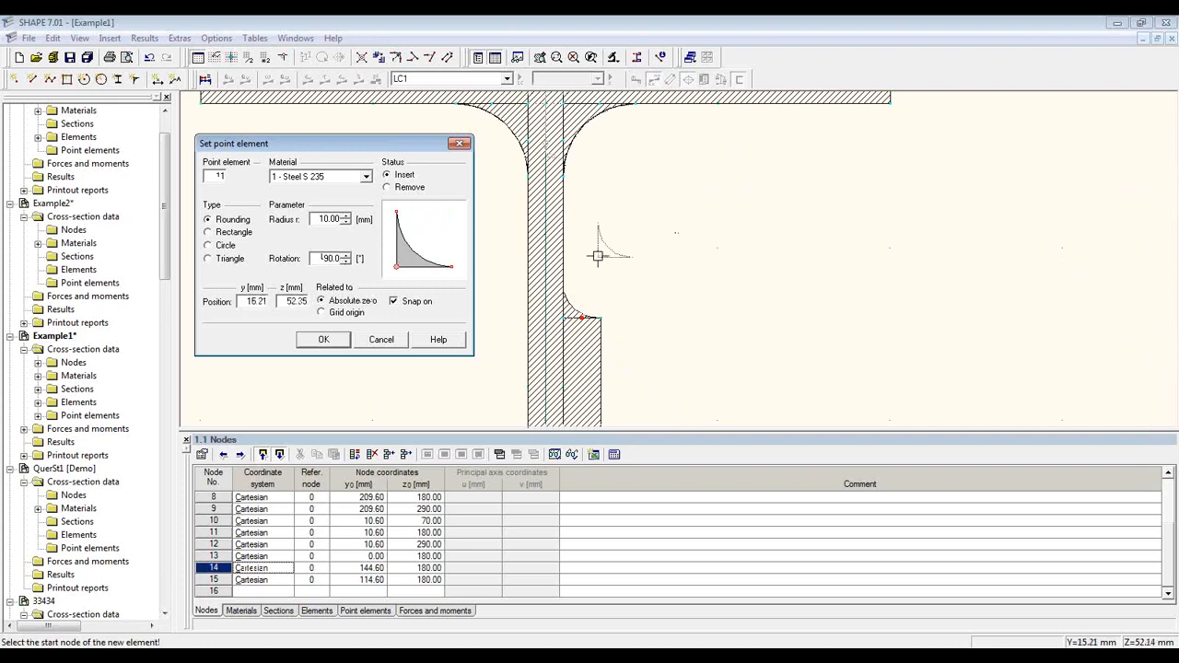
{"action": "key", "text": "Escape"}
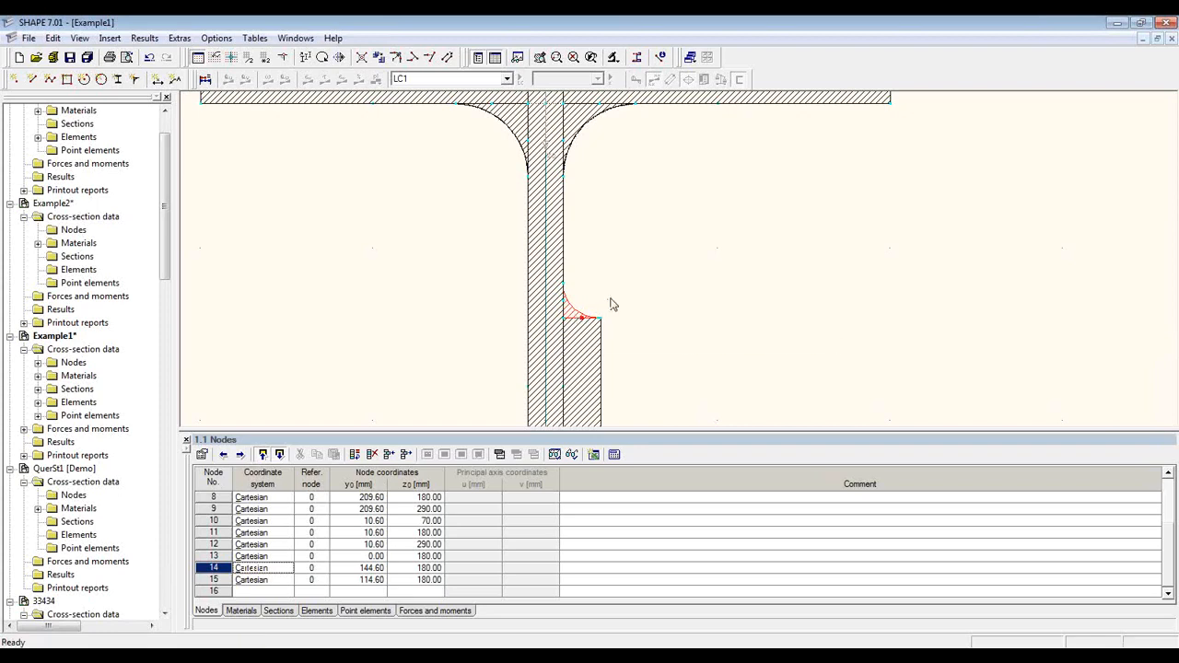
Step: Zoom and pan out to show the whole I-section with its stiffener
{"action": "left_click", "coordinate": [641, 298]}
{"action": "scroll", "coordinate": [640, 295], "scroll_direction": "down", "scroll_amount": 9}
{"action": "middle_click_drag", "start_coordinate": [668, 325], "coordinate": [566, 228]}
{"action": "scroll", "coordinate": [566, 227], "scroll_direction": "down", "scroll_amount": 1}
{"action": "scroll", "coordinate": [566, 227], "scroll_direction": "down", "scroll_amount": 4}
{"action": "scroll", "coordinate": [608, 364], "scroll_direction": "down", "scroll_amount": 1}
{"action": "mouse_move", "coordinate": [602, 358]}
{"action": "middle_mouse_down"}
{"action": "mouse_move", "coordinate": [636, 271]}
{"action": "mouse_move", "coordinate": [655, 327]}
{"action": "mouse_move", "coordinate": [651, 319]}
{"action": "middle_mouse_up"}
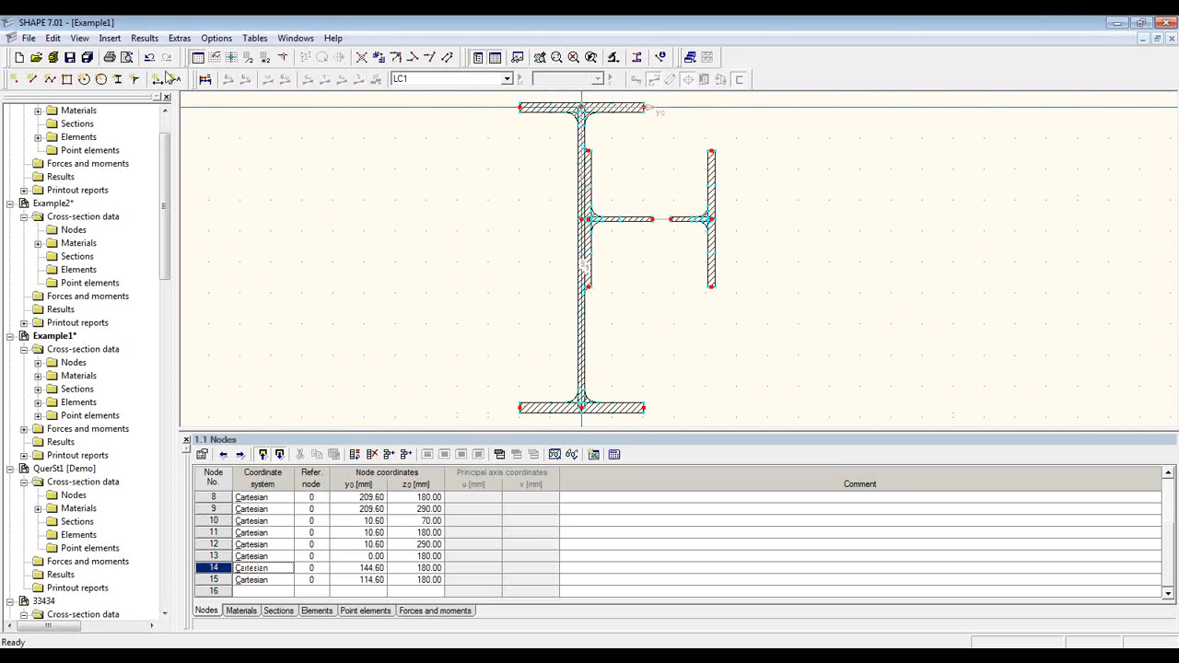
Step: Run the plausibility check with no errors, then calculate the section properties
{"action": "left_click", "coordinate": [179, 38]}
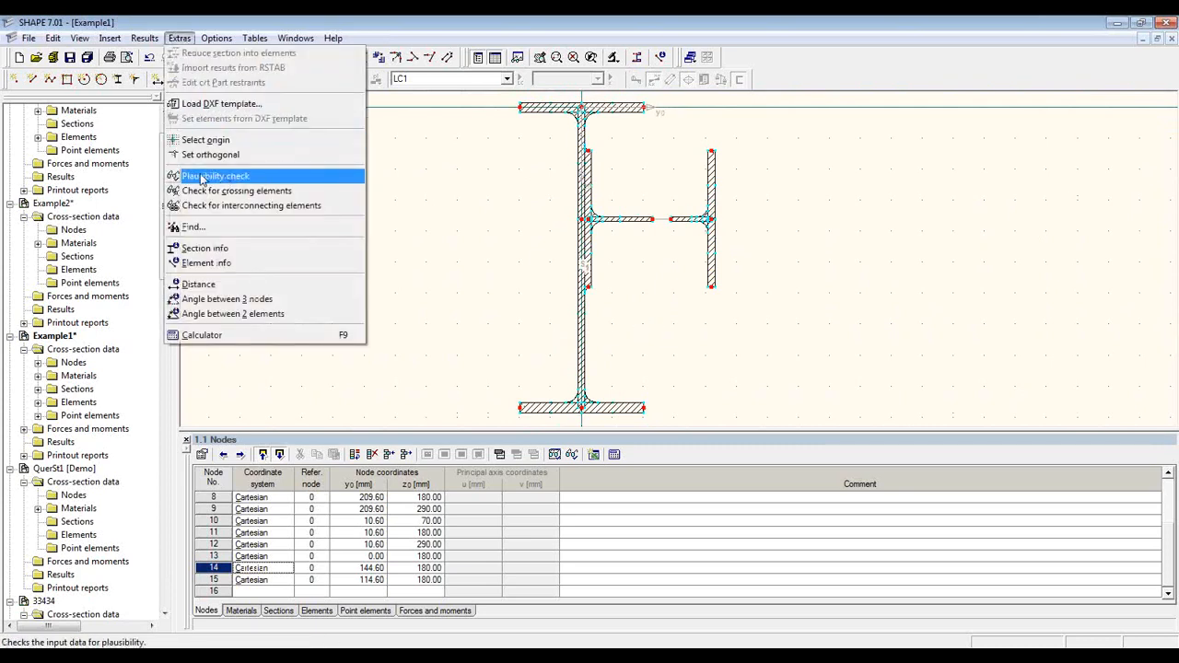
{"action": "left_click", "coordinate": [286, 178]}
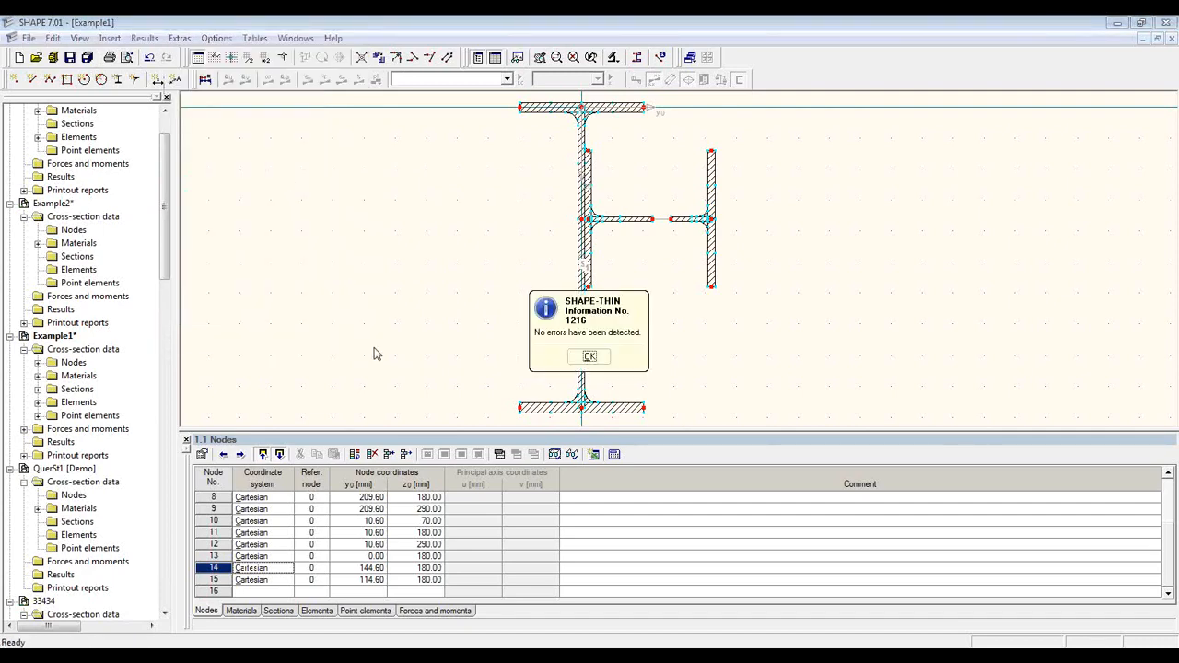
{"action": "left_click", "coordinate": [590, 357]}
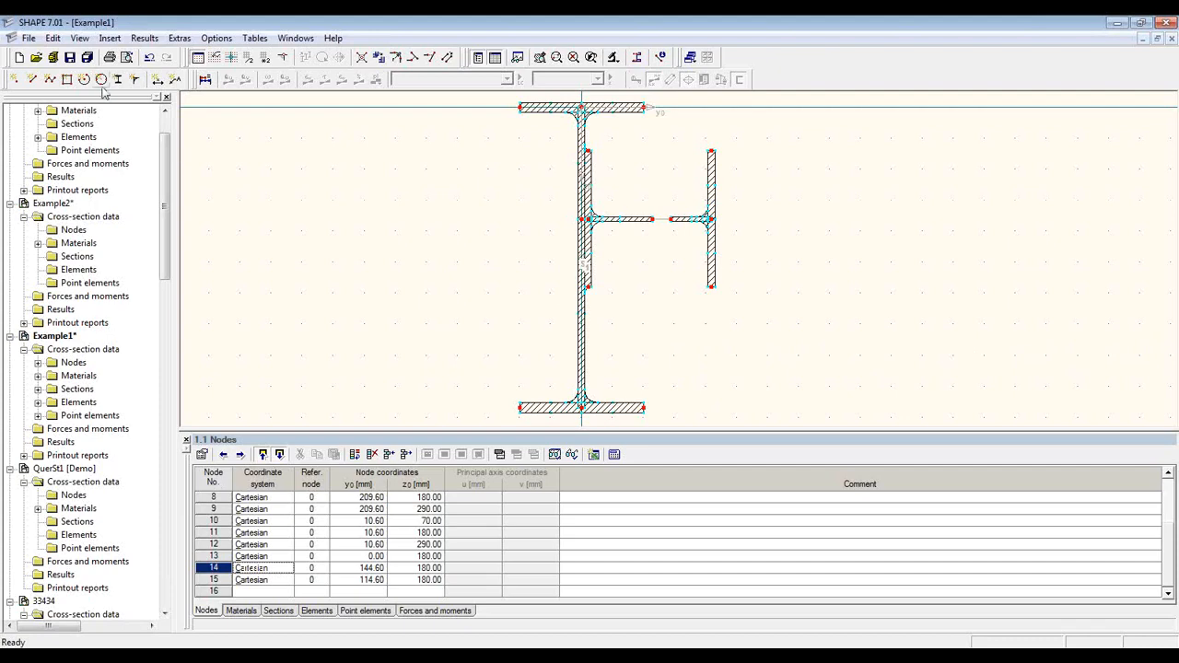
{"action": "left_click", "coordinate": [205, 80]}
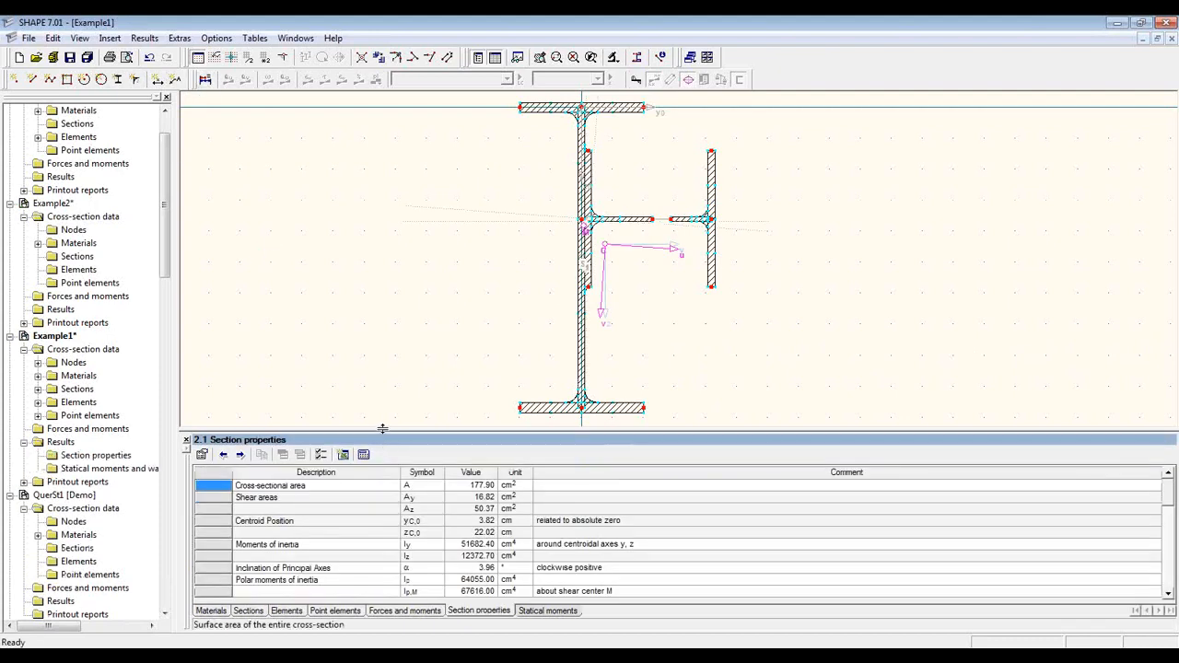
Step: Enlarge table 2.1 Section properties and confirm the displayed rows, showing area 177.90 cm²
{"action": "left_click_drag", "start_coordinate": [384, 430], "coordinate": [389, 218]}
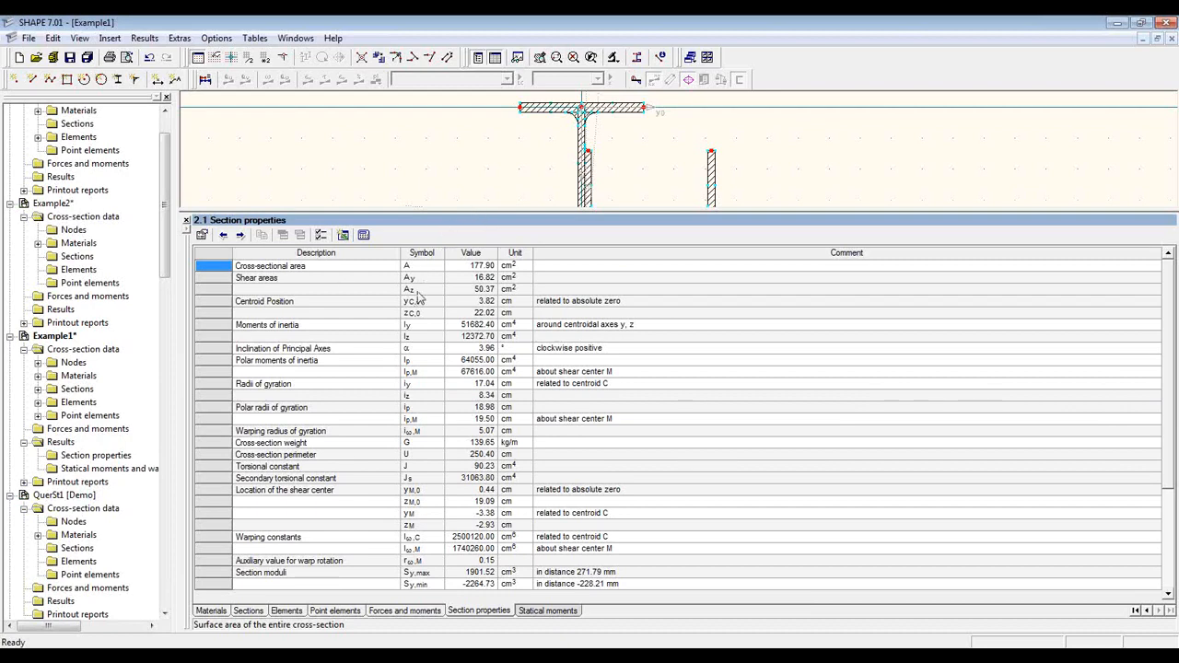
{"action": "left_click", "coordinate": [321, 235]}
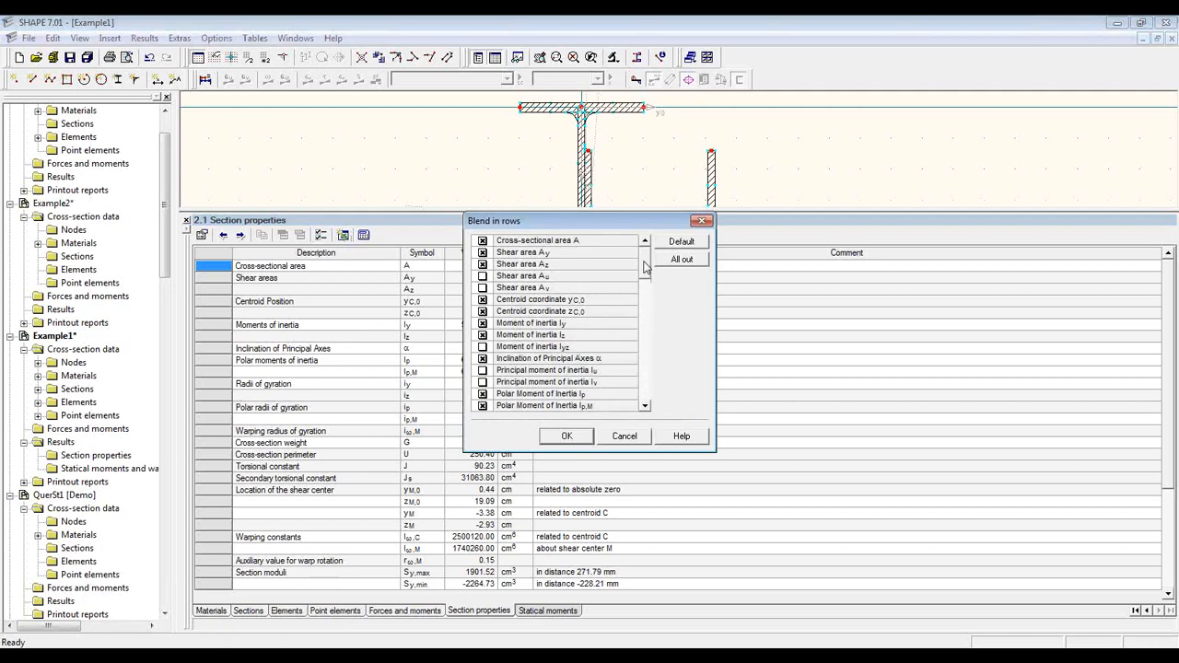
{"action": "mouse_move", "coordinate": [647, 264]}
{"action": "left_mouse_down"}
{"action": "mouse_move", "coordinate": [647, 290]}
{"action": "mouse_move", "coordinate": [647, 269]}
{"action": "left_mouse_up"}
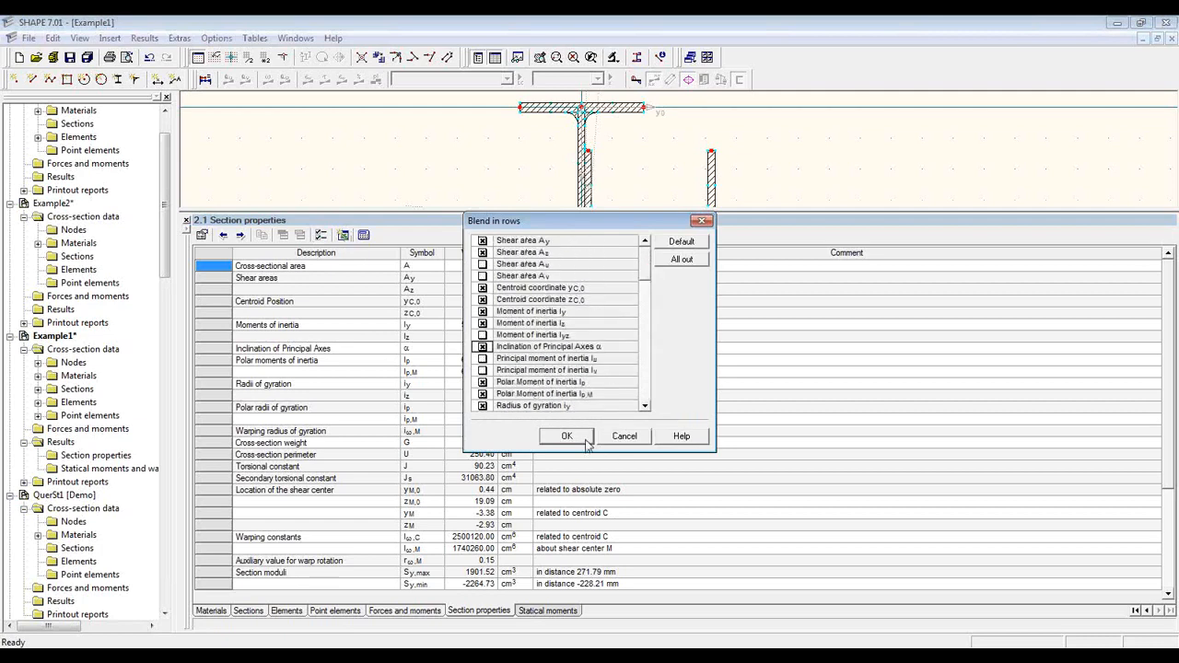
{"action": "left_click", "coordinate": [615, 440]}
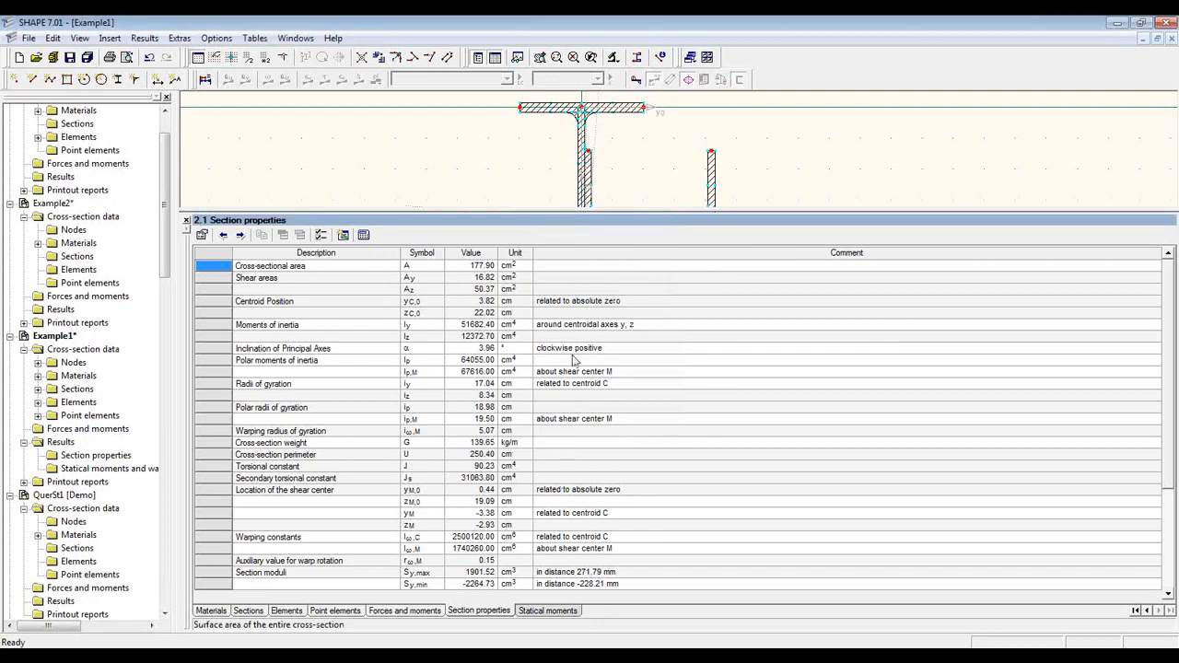
Step: Draw the Q-u, Q-v, Omega and Q-Omega diagrams on the whole section, then show Forces and moments
{"action": "left_click", "coordinate": [549, 612]}
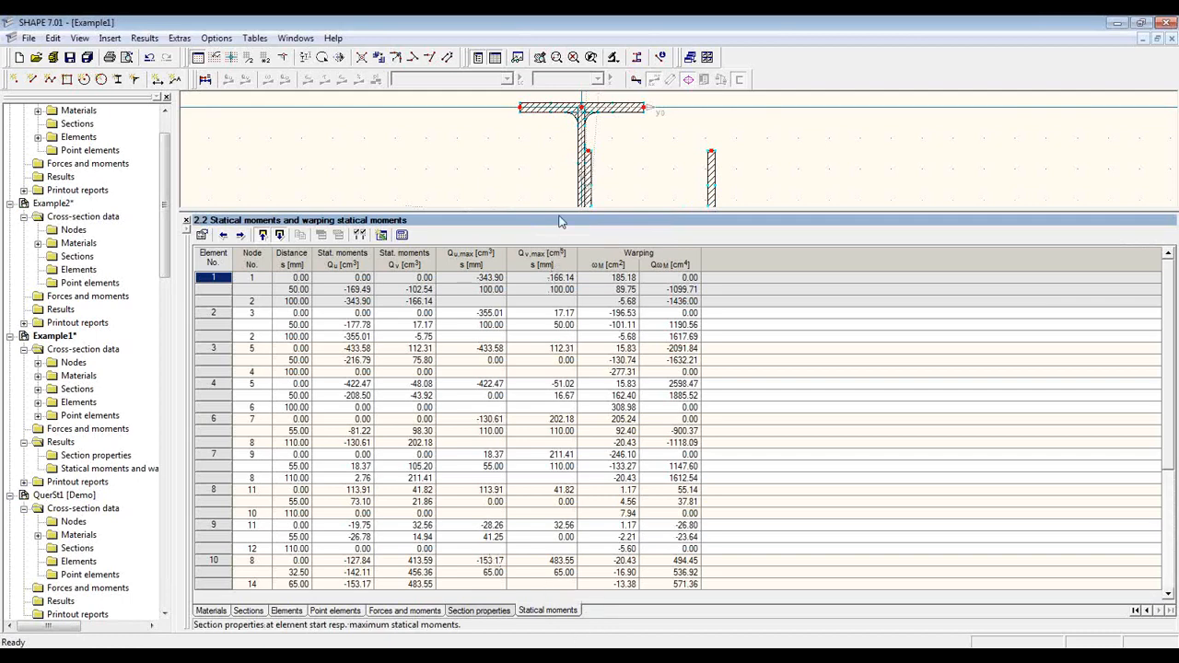
{"action": "left_click_drag", "start_coordinate": [560, 212], "coordinate": [549, 426]}
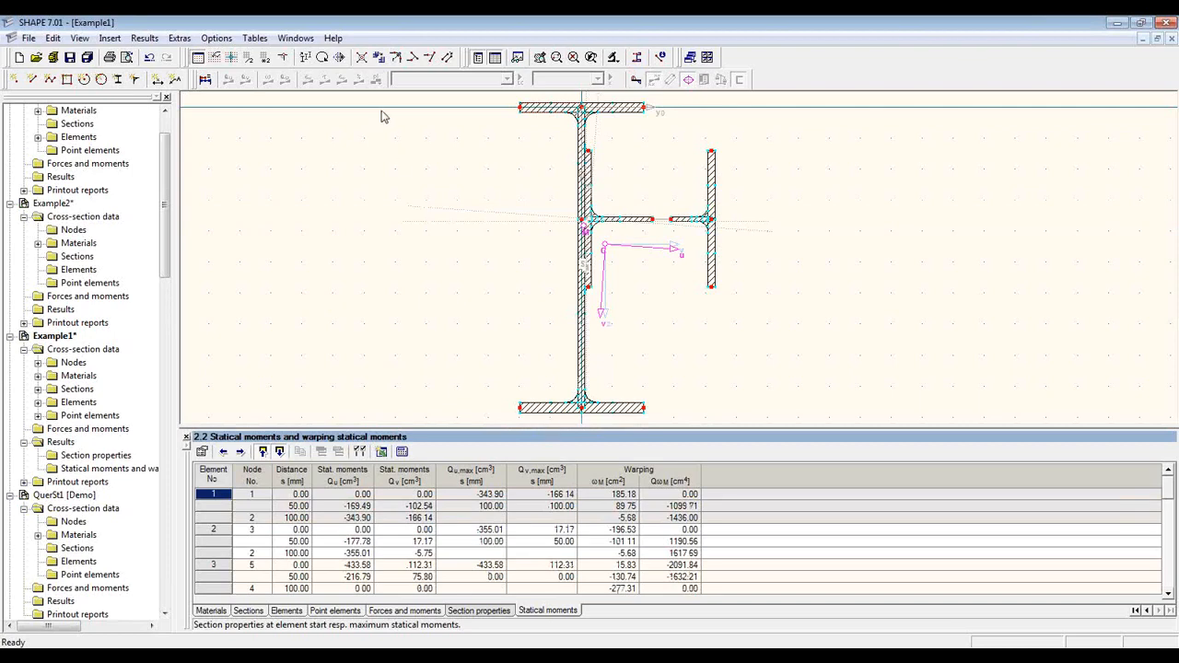
{"action": "left_click", "coordinate": [206, 80]}
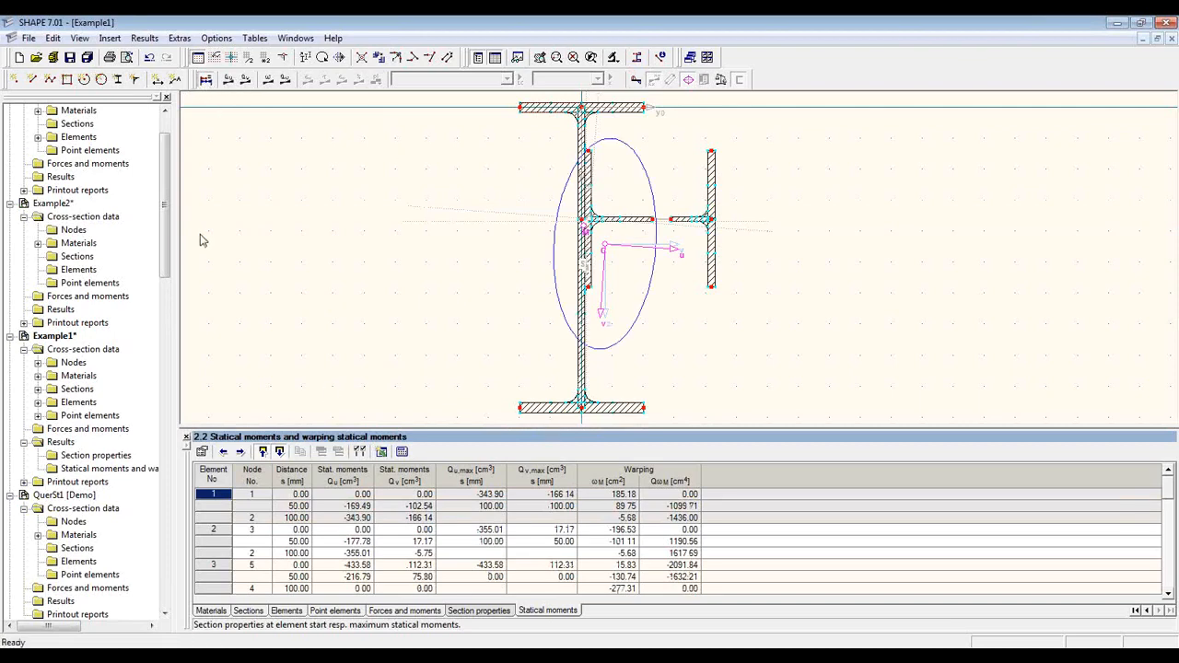
{"action": "left_click", "coordinate": [230, 80]}
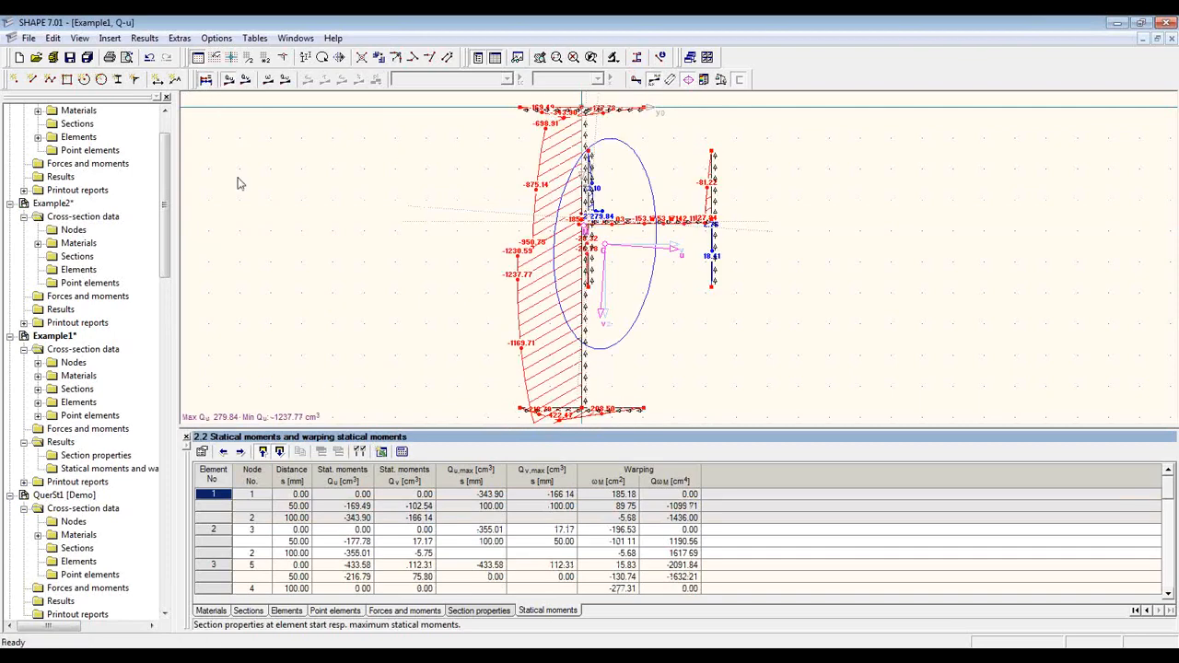
{"action": "left_click", "coordinate": [246, 80]}
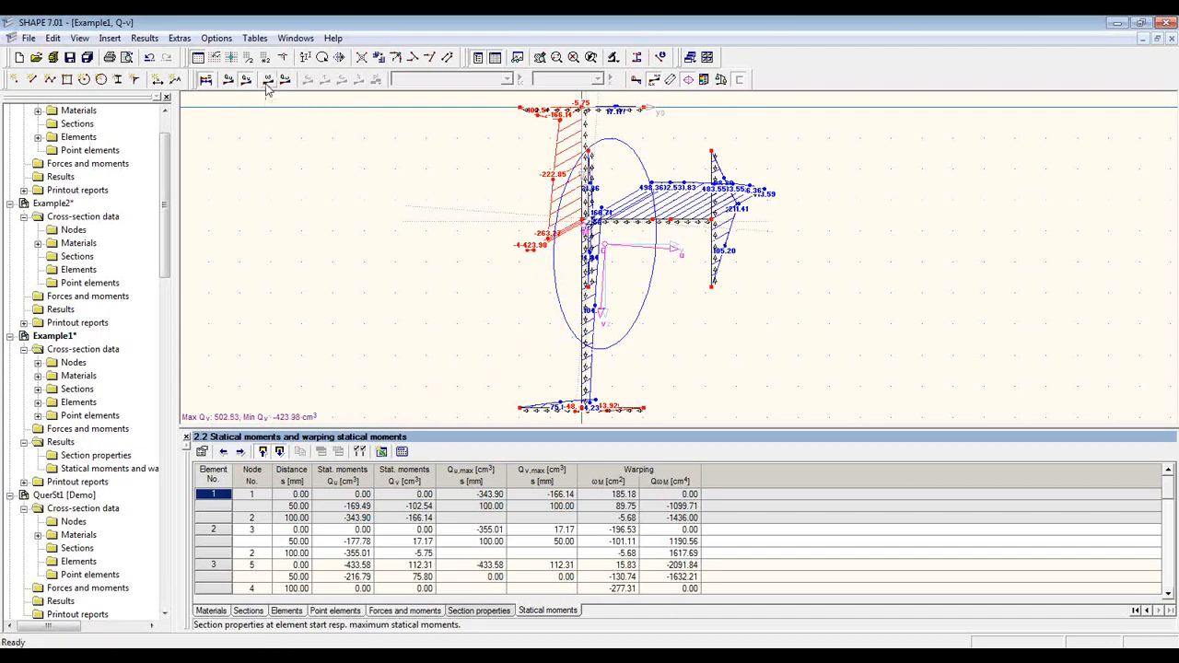
{"action": "left_click", "coordinate": [268, 81]}
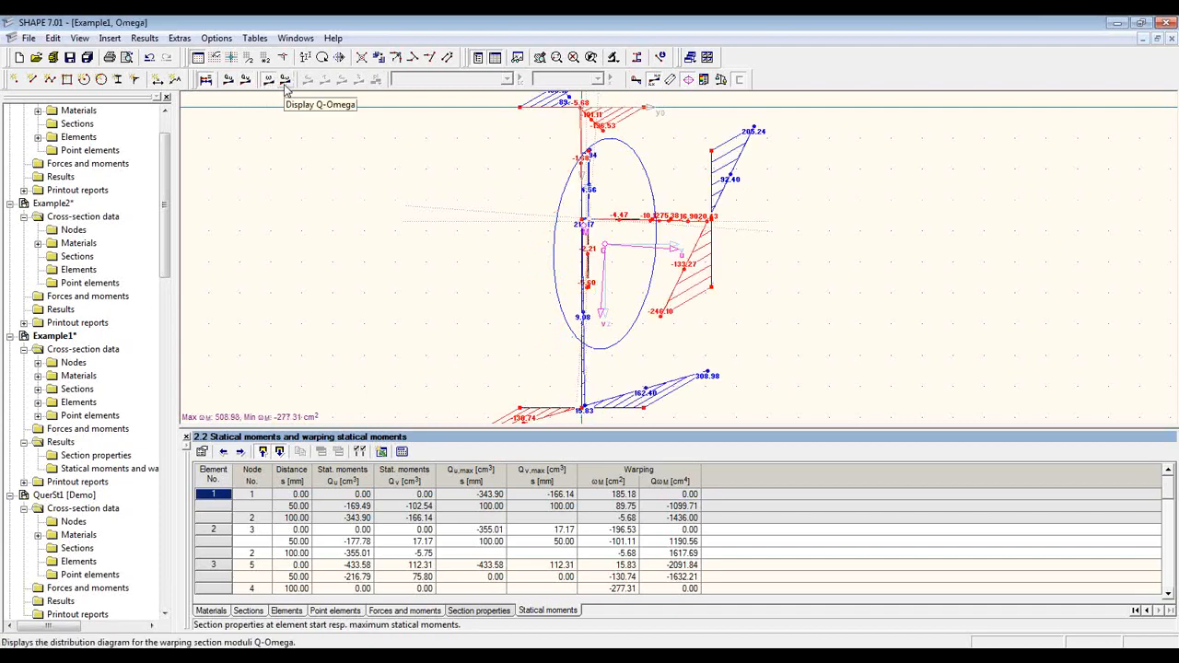
{"action": "left_click", "coordinate": [286, 81]}
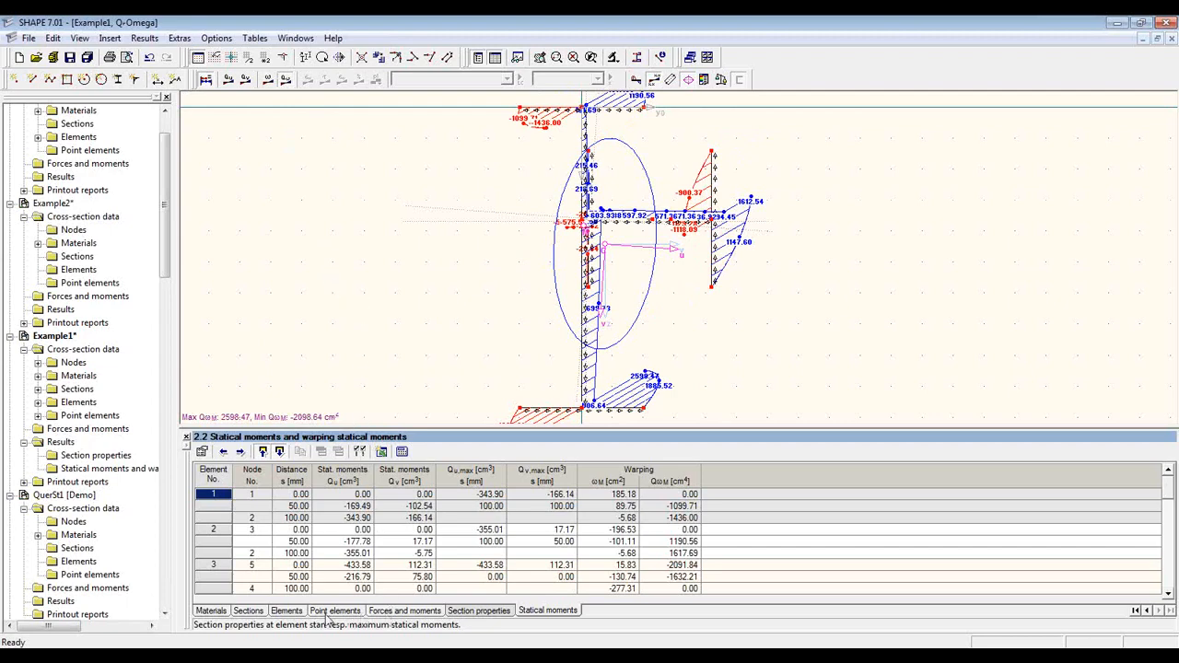
{"action": "left_click", "coordinate": [485, 618]}
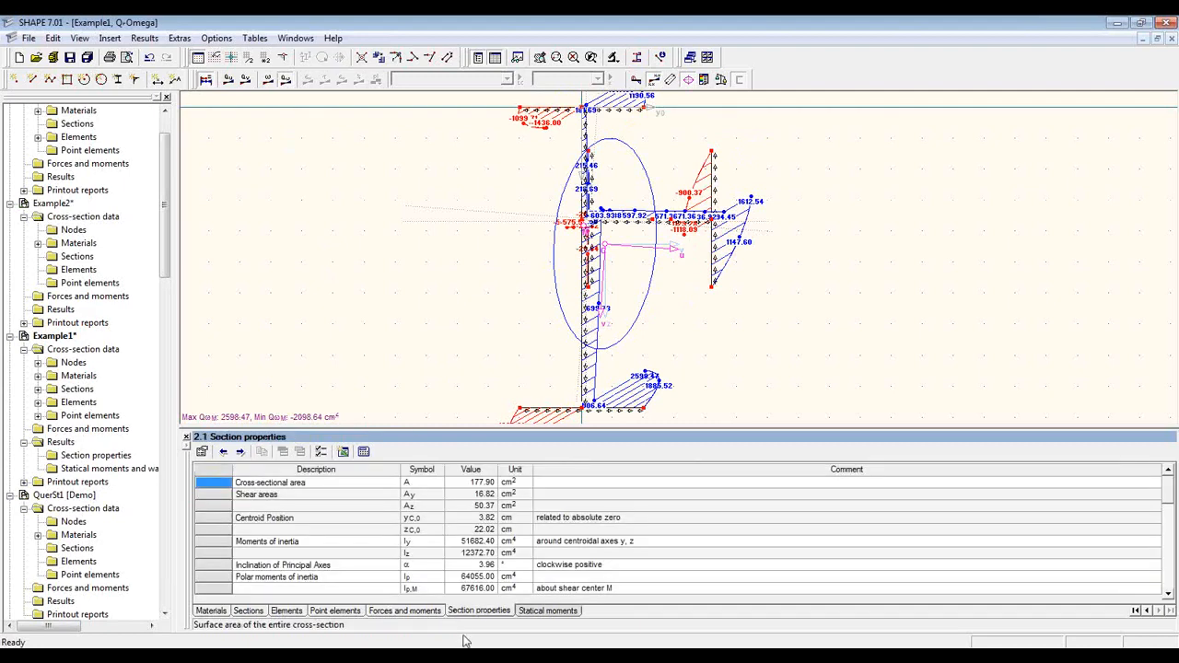
{"action": "left_click", "coordinate": [414, 613]}
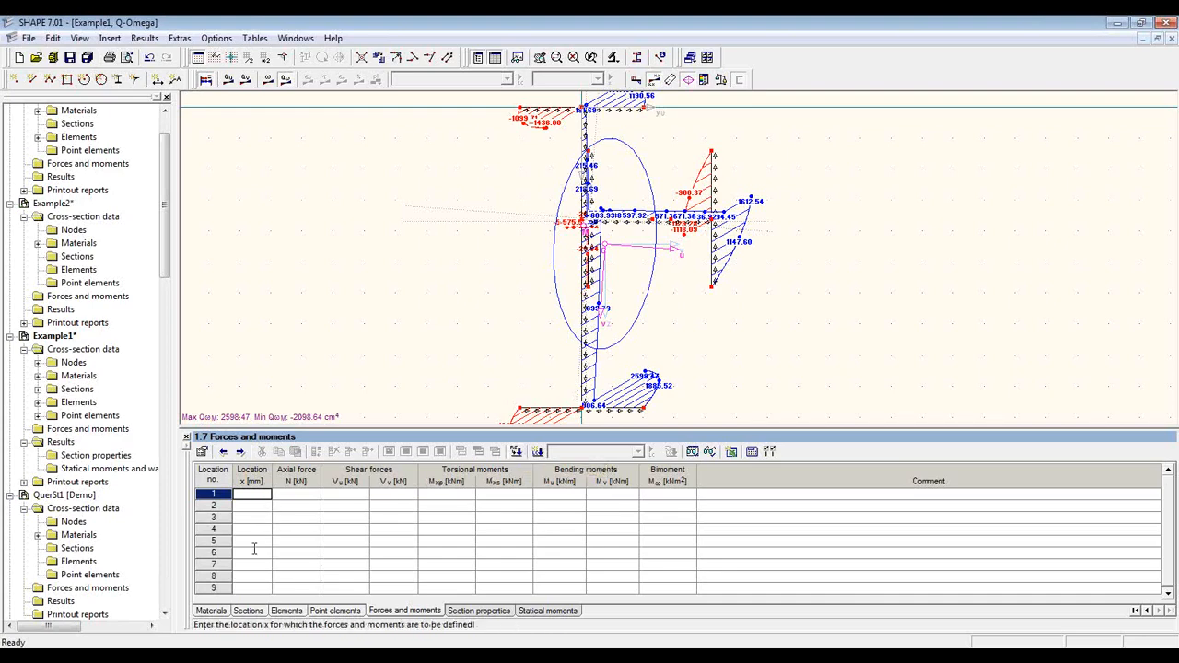
Step: Enter LC1 loads at location 0.00: N −80 kN, Mu 50 kNm, Mv 10 kNm
{"action": "type", "text": "0"}
{"action": "key", "text": "Tab"}
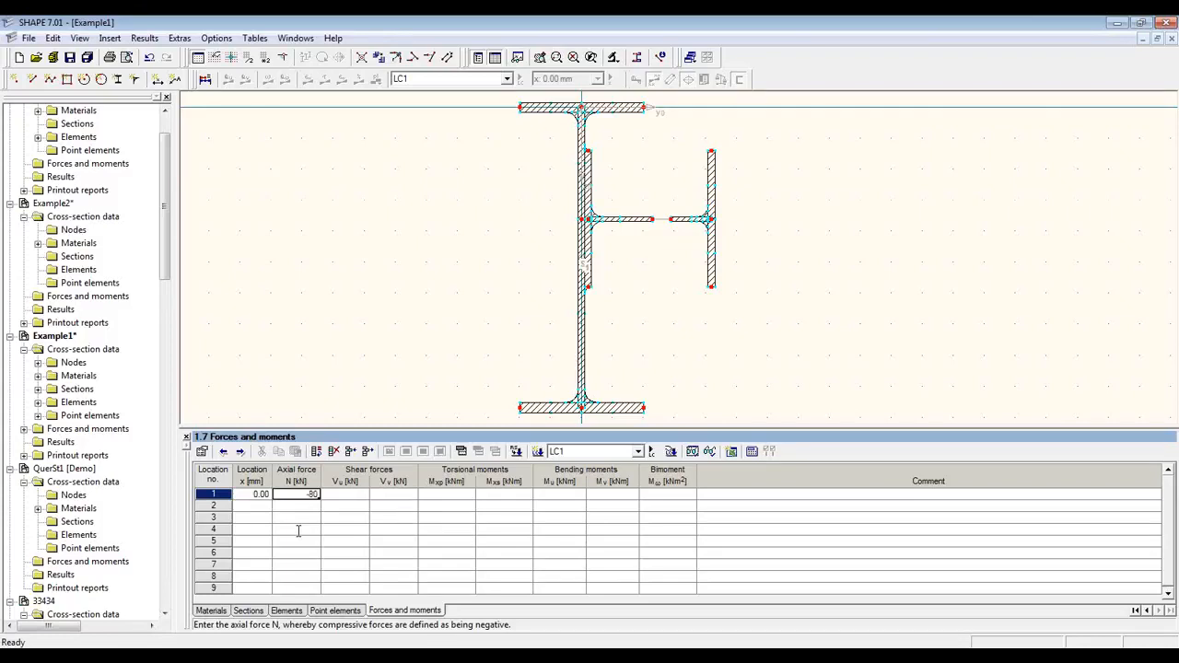
{"action": "key", "text": "Return"}
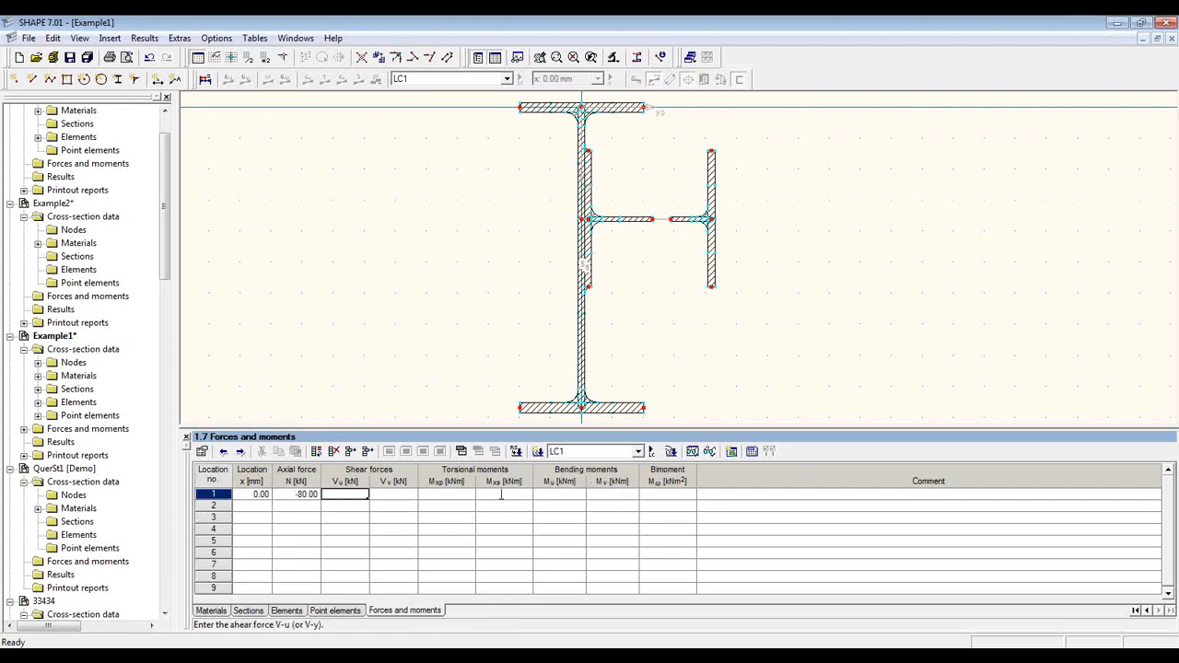
{"action": "left_click", "coordinate": [557, 494]}
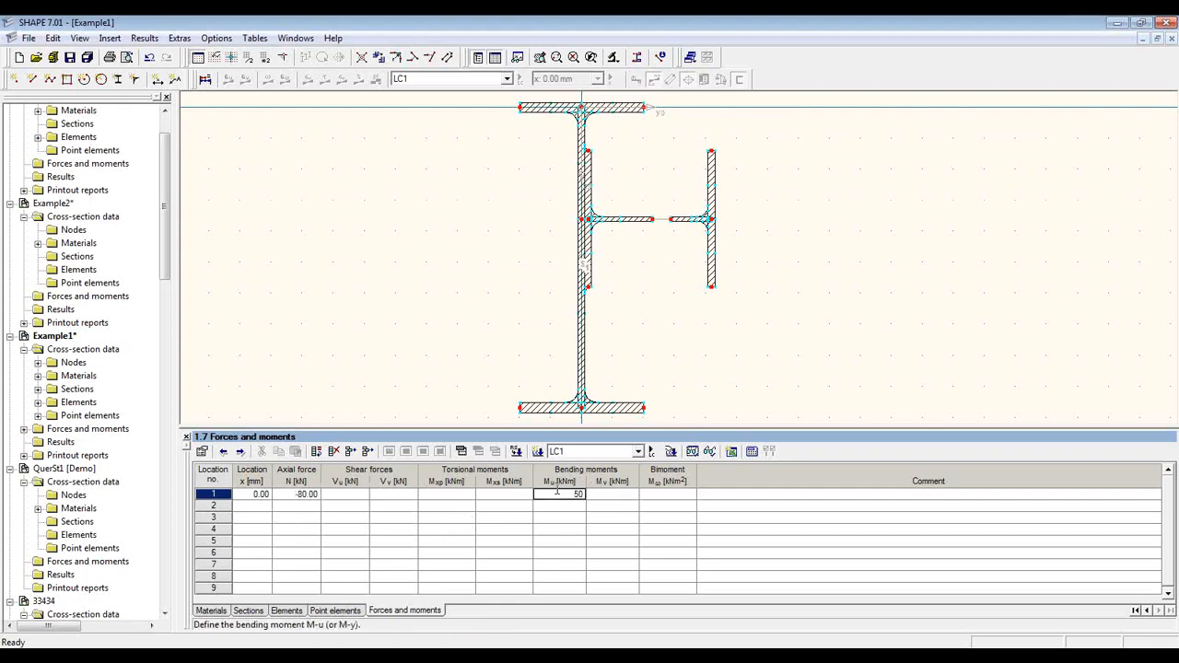
{"action": "key", "text": "Return"}
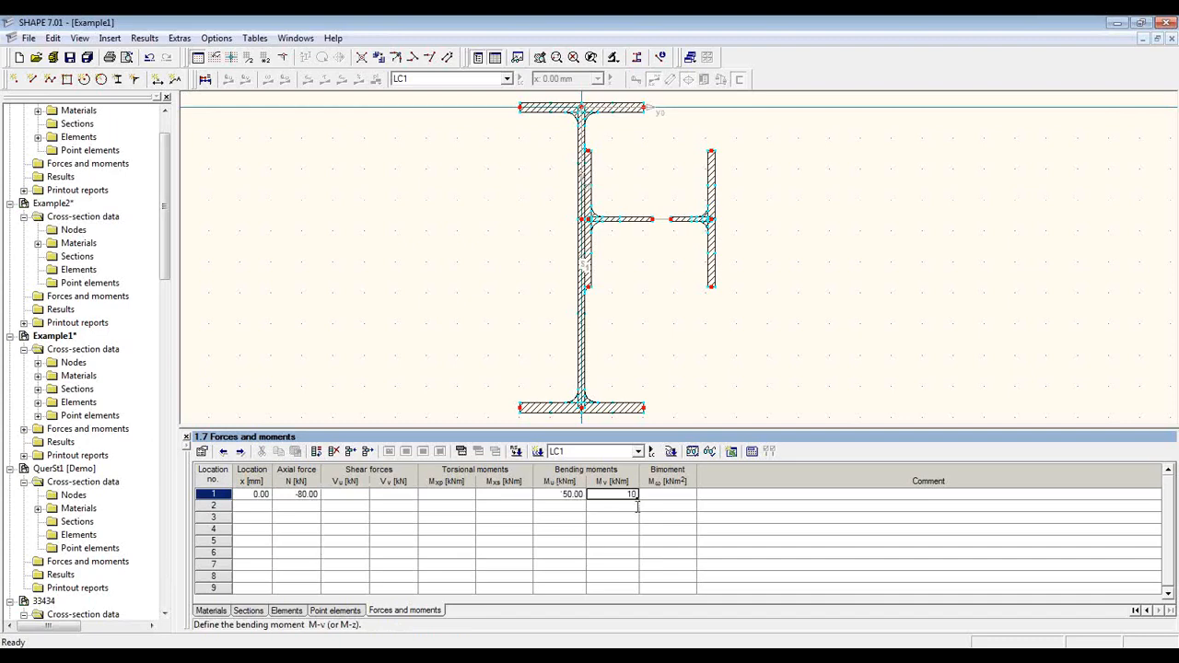
{"action": "left_click", "coordinate": [637, 506]}
Step: Create load case LC2 with N −30 kN, Mu 50 kNm, Mv −10 kNm and calculate
{"action": "left_click", "coordinate": [538, 450]}
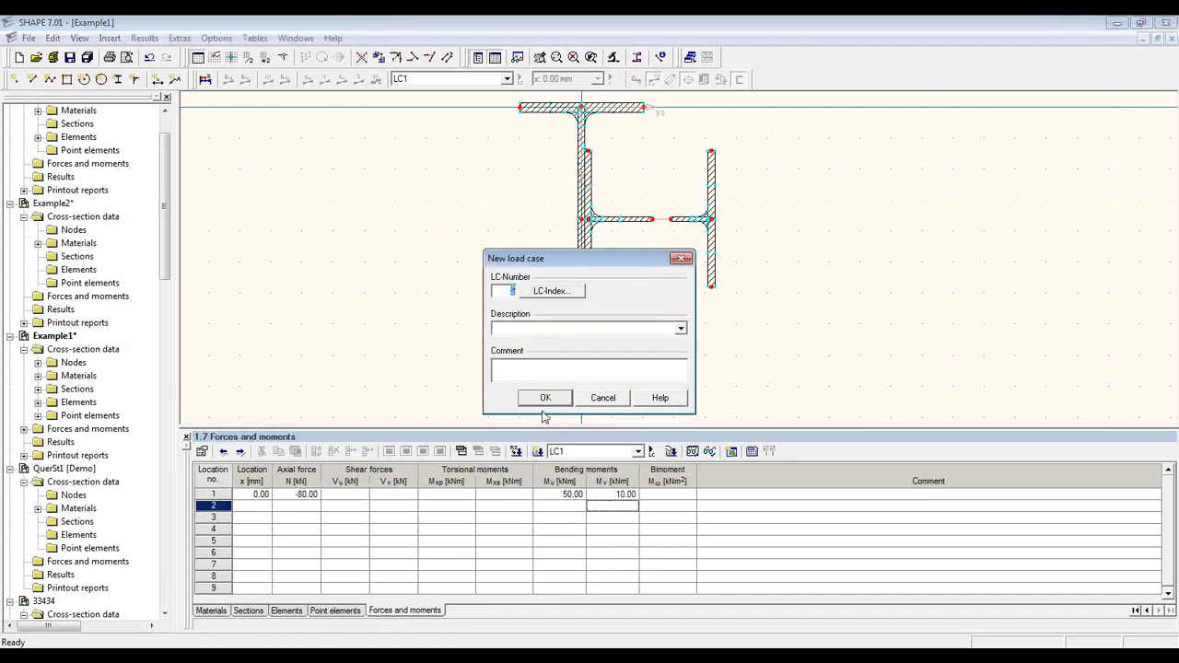
{"action": "left_click", "coordinate": [543, 399]}
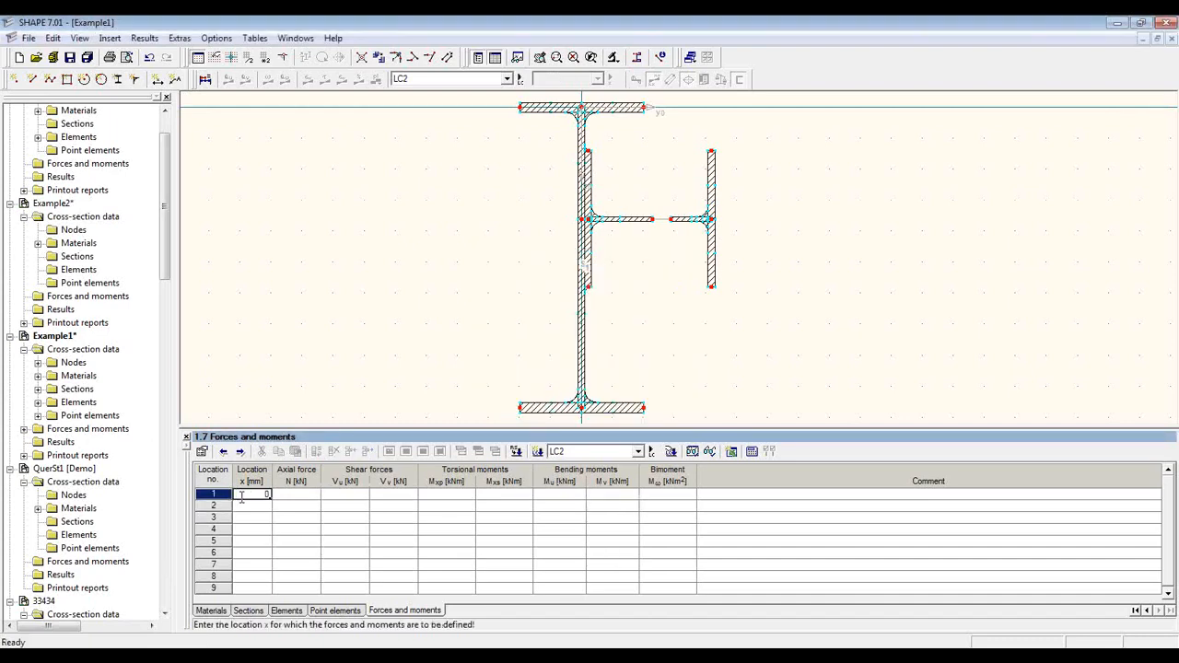
{"action": "left_click", "coordinate": [295, 495]}
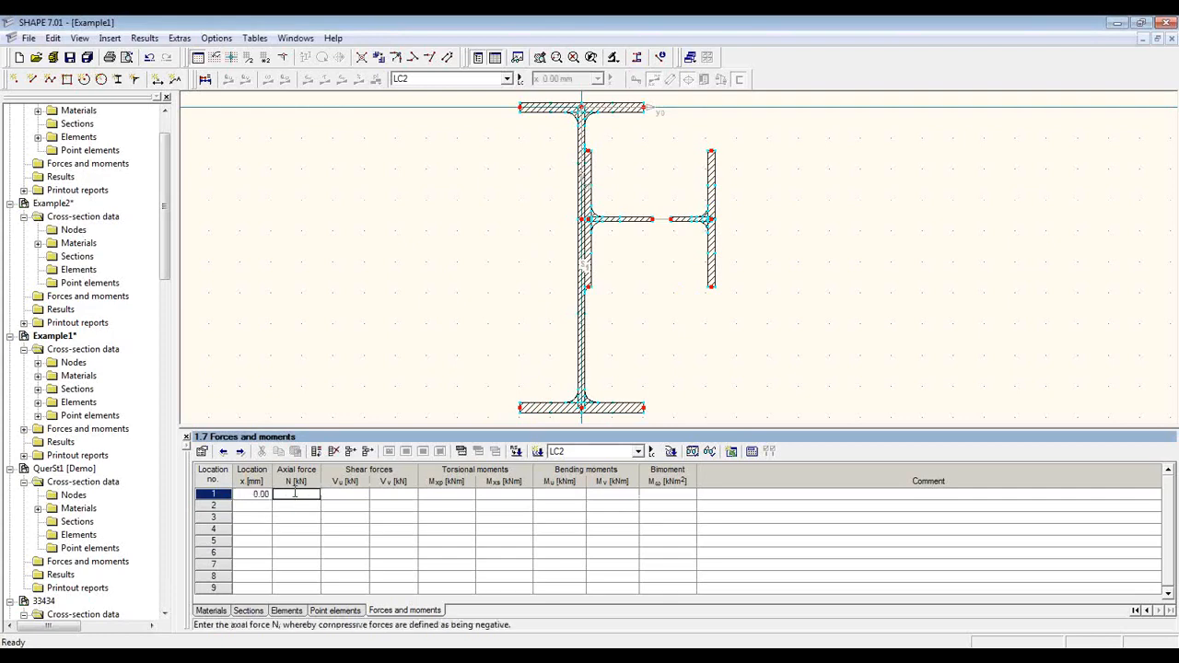
{"action": "type", "text": "-30"}
{"action": "key", "text": "Return"}
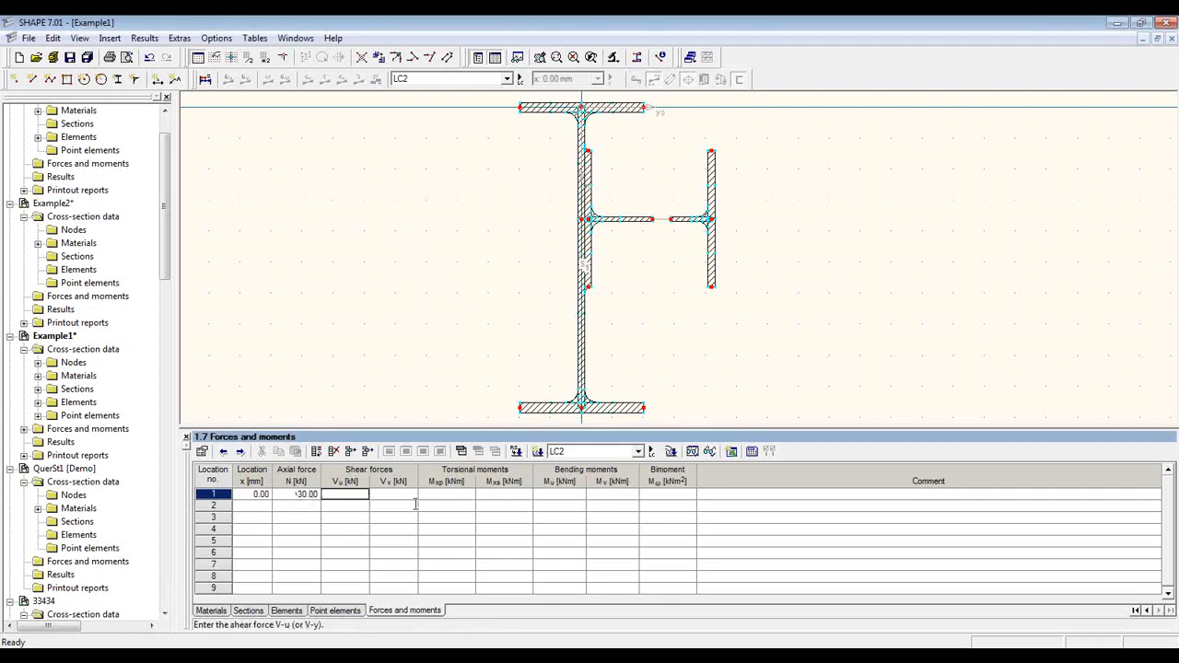
{"action": "left_click", "coordinate": [540, 496]}
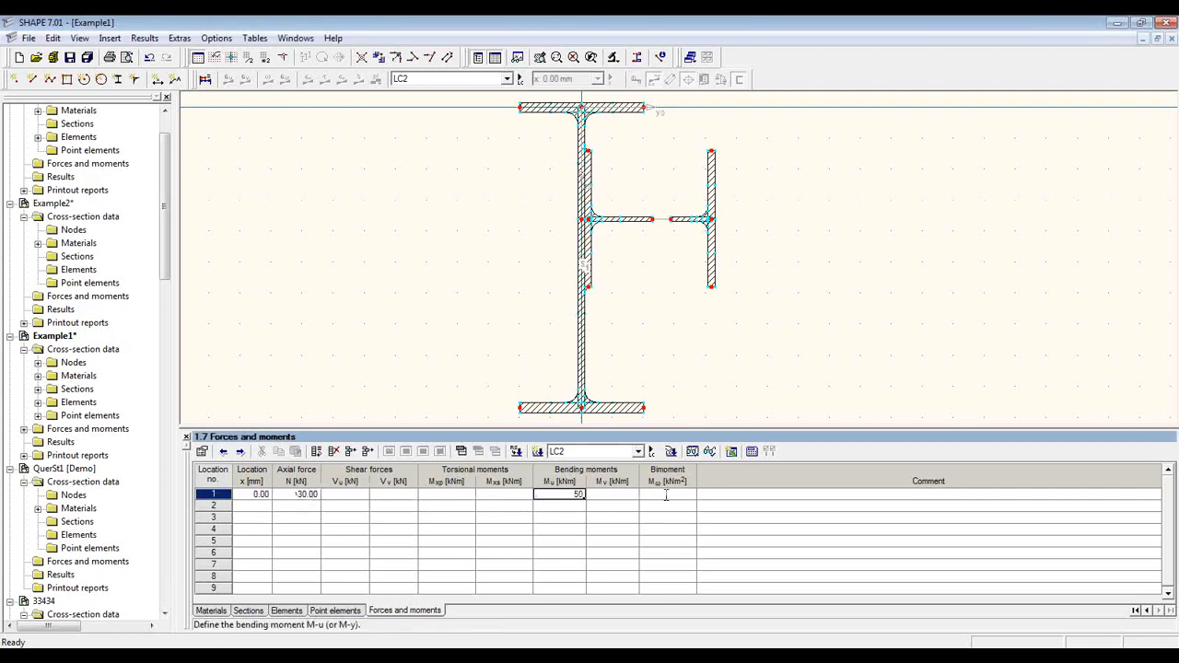
{"action": "type", "text": "50"}
{"action": "left_click", "coordinate": [613, 496]}
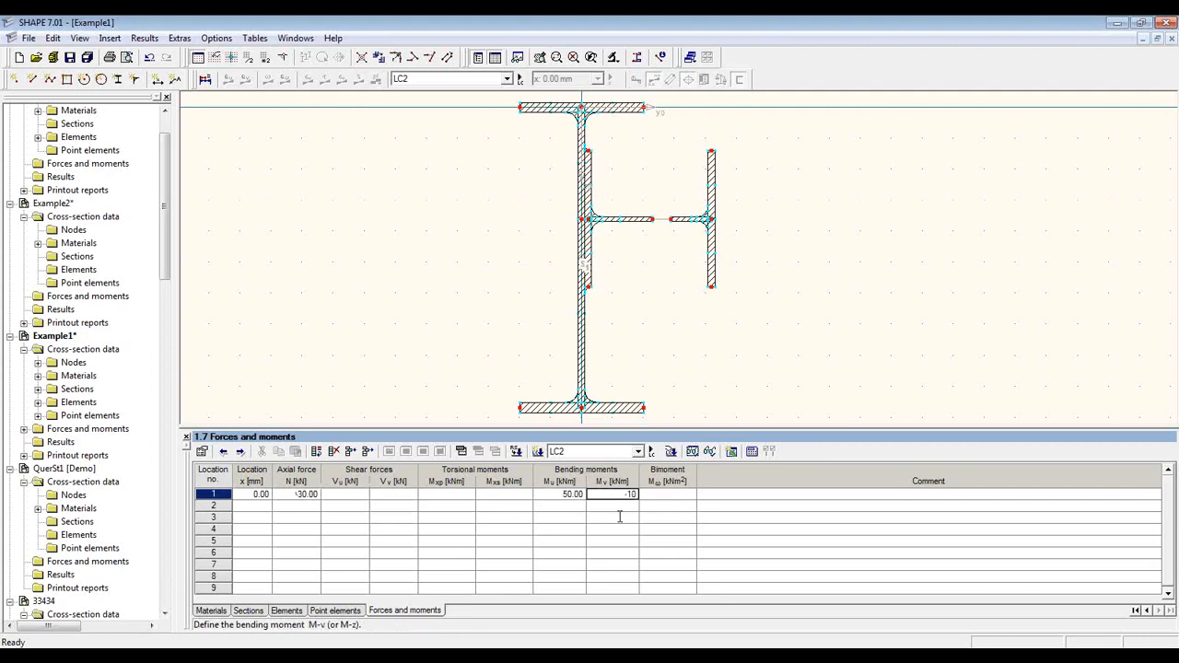
{"action": "left_click", "coordinate": [620, 517]}
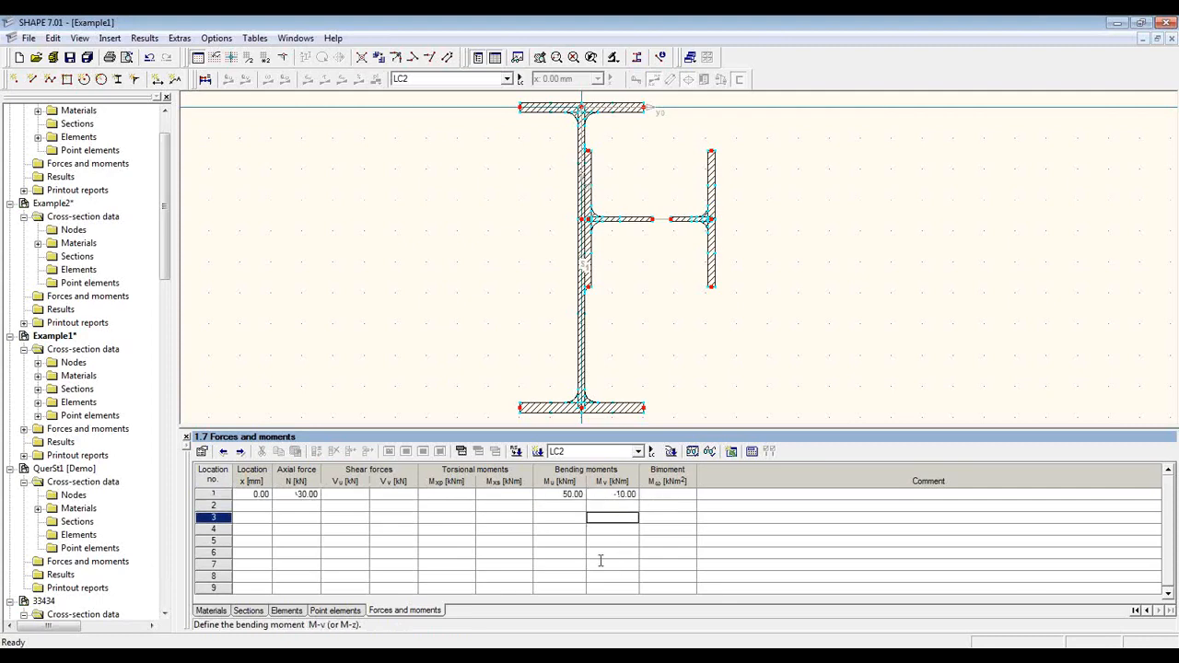
{"action": "left_click", "coordinate": [204, 80]}
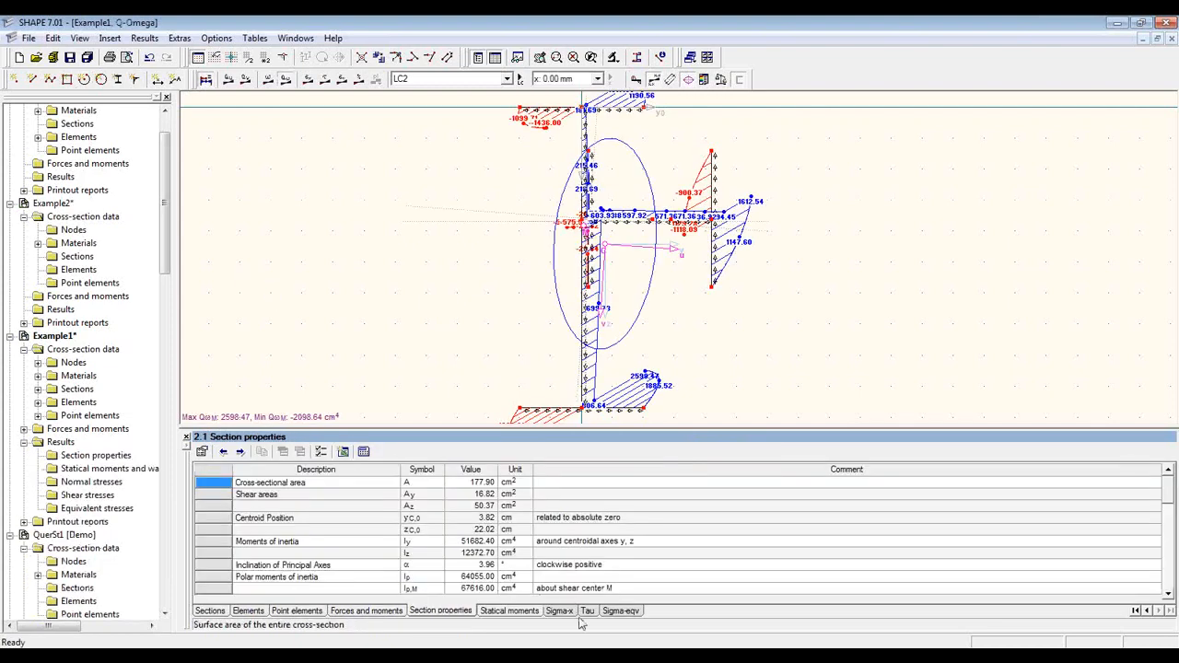
Step: Review the Sigma-x, Tau and Sigma-eqv stress tables, then enlarge the diagram to the full section
{"action": "left_click", "coordinate": [558, 612]}
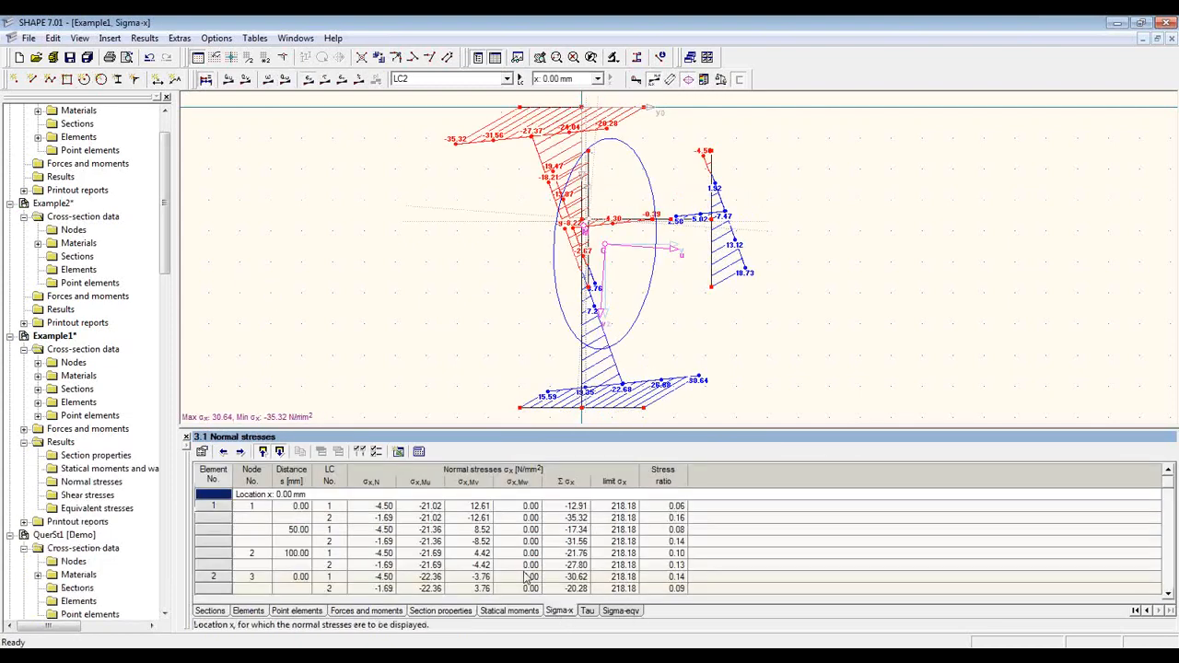
{"action": "left_click_drag", "start_coordinate": [488, 422], "coordinate": [510, 290]}
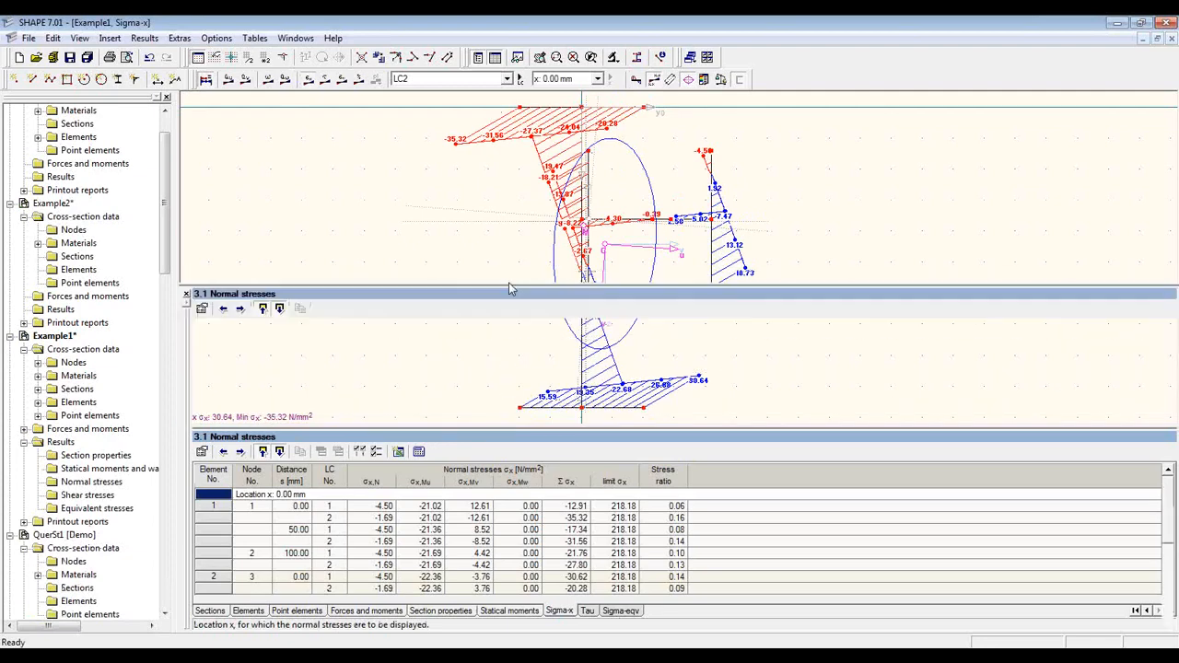
{"action": "left_click", "coordinate": [587, 613]}
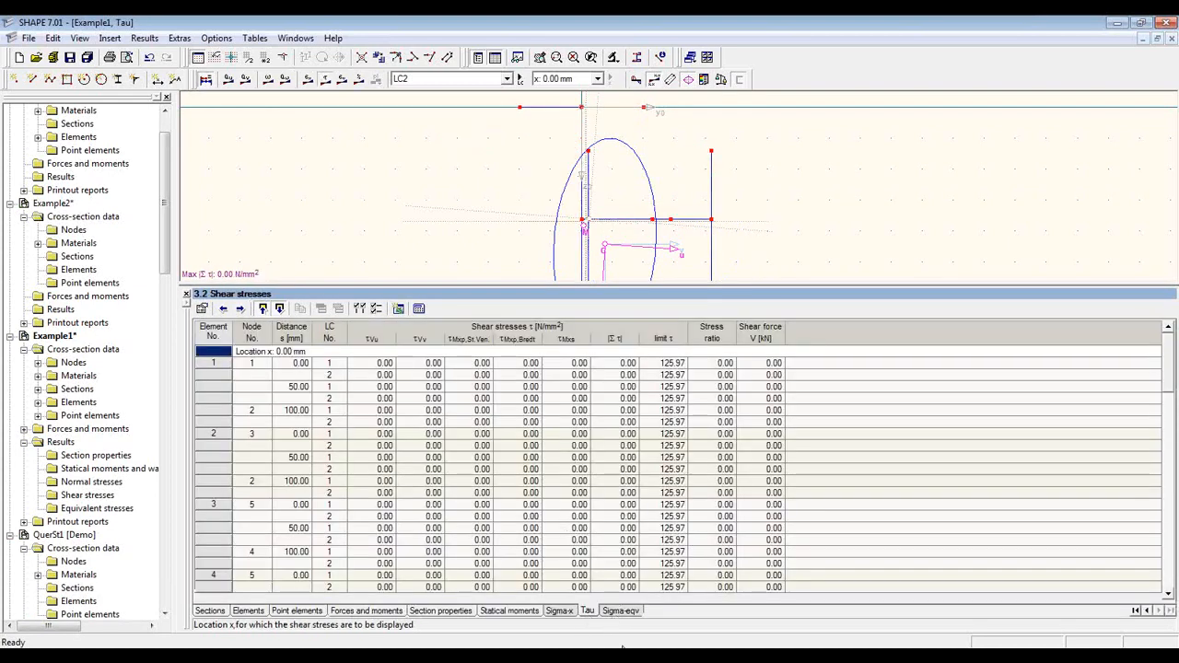
{"action": "left_click", "coordinate": [623, 613]}
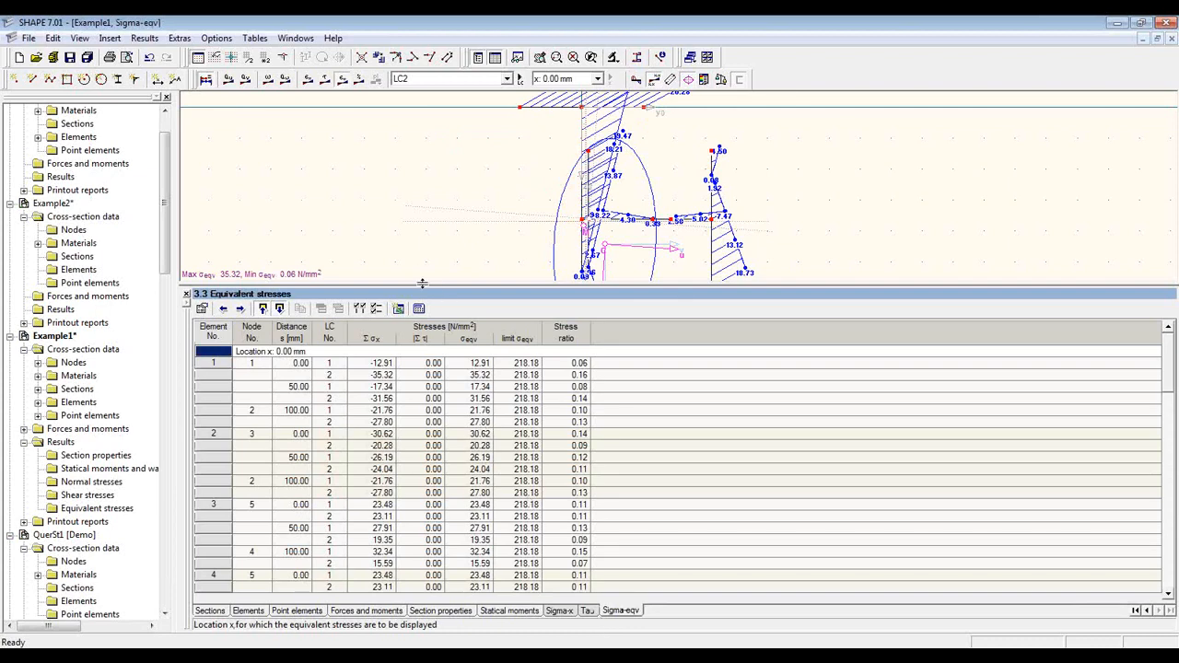
{"action": "left_click_drag", "start_coordinate": [422, 284], "coordinate": [420, 445]}
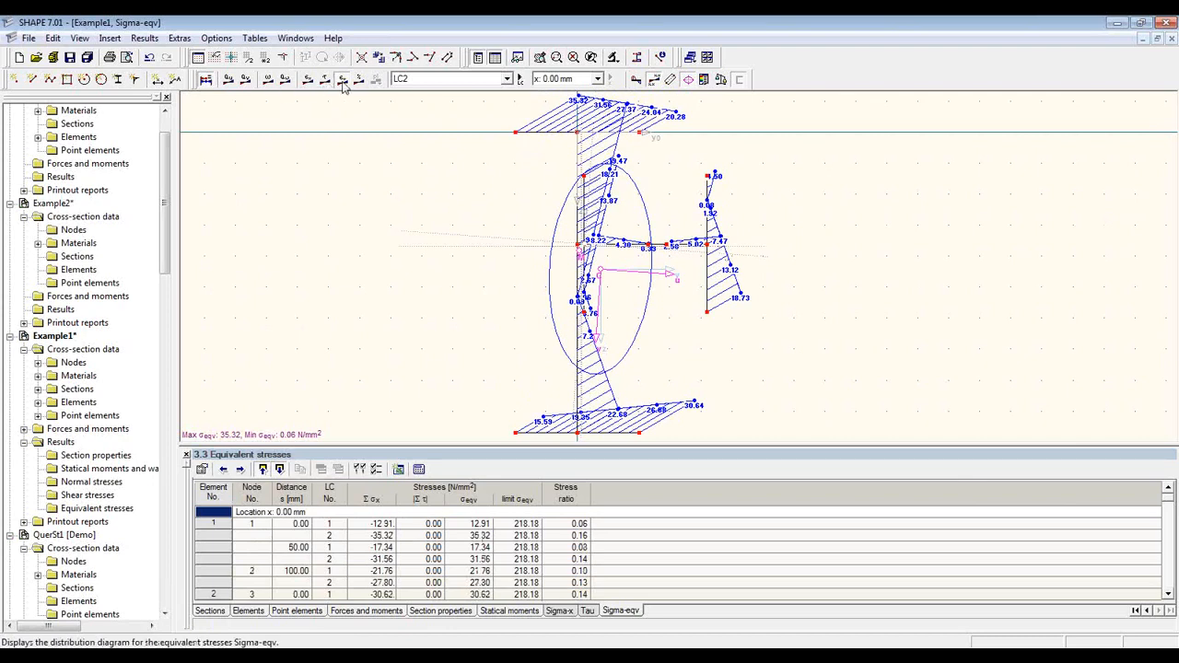
Step: Add the equivalent-stress diagram to printout report D1 without opening the report afterwards
{"action": "left_click", "coordinate": [110, 57]}
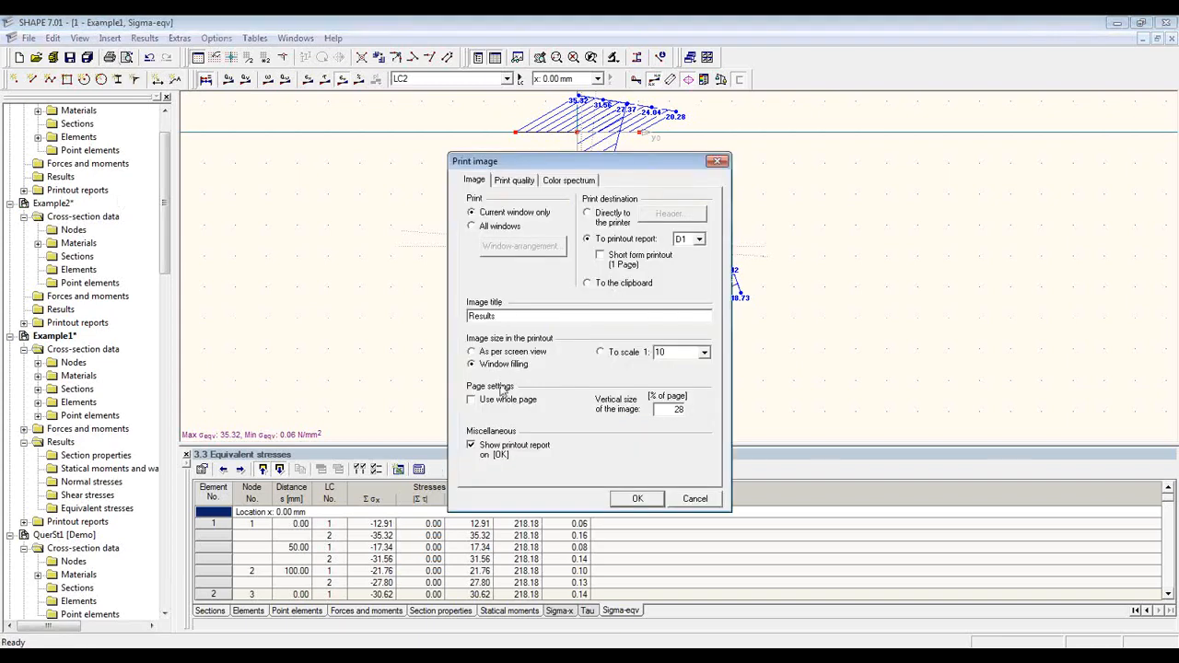
{"action": "double_click", "coordinate": [660, 410]}
{"action": "type", "text": "50"}
{"action": "left_click", "coordinate": [488, 452]}
{"action": "left_click", "coordinate": [653, 502]}
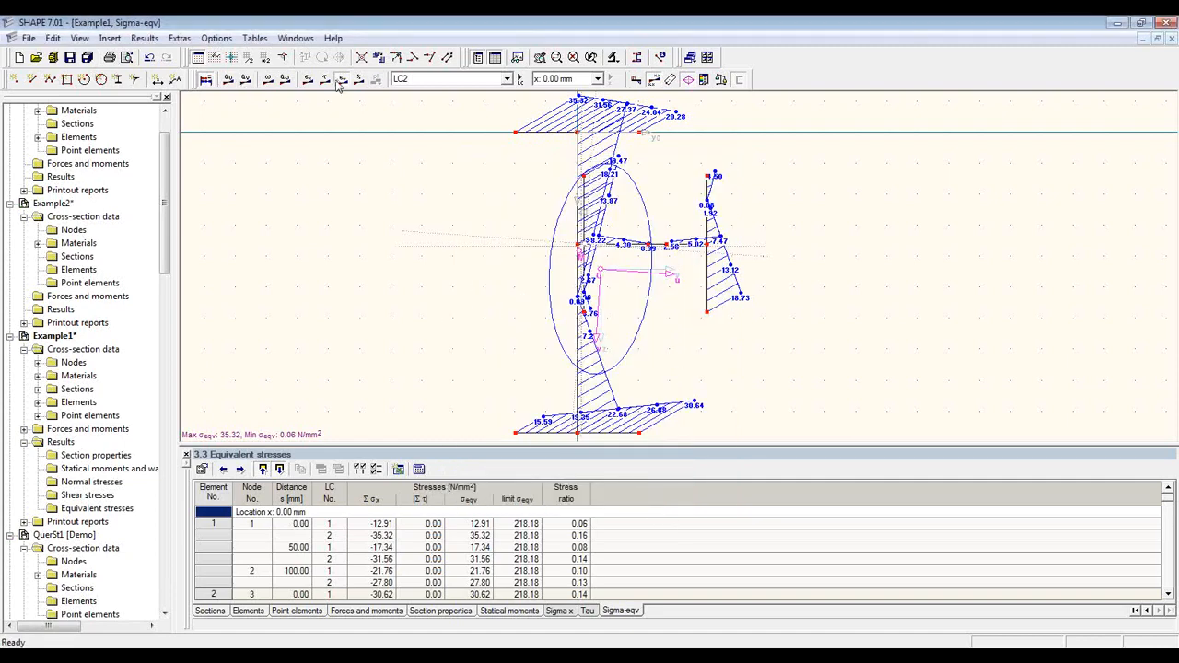
Step: Switch to the normal-stress diagram and set its print image to 50% vertical size, showing the report
{"action": "left_click", "coordinate": [307, 81]}
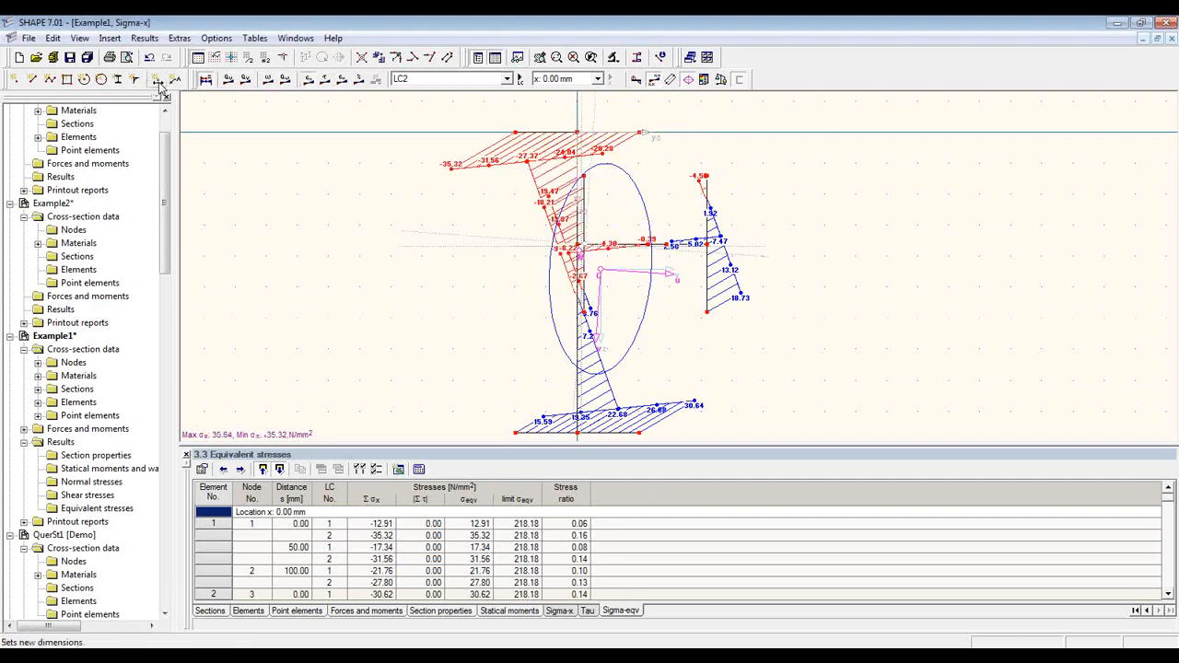
{"action": "left_click", "coordinate": [109, 58]}
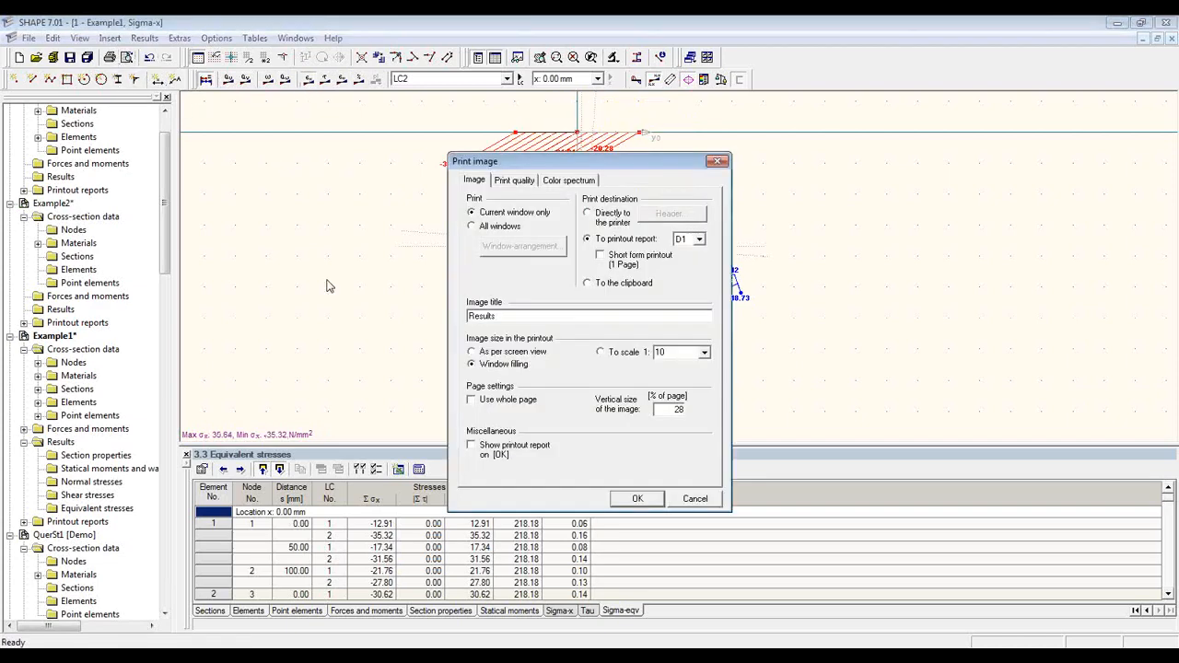
{"action": "double_click", "coordinate": [678, 408]}
{"action": "left_click", "coordinate": [510, 453]}
Step: Add the normal-stress image and browse the cross-section, General data, Section properties and Results pages
{"action": "left_click", "coordinate": [638, 500]}
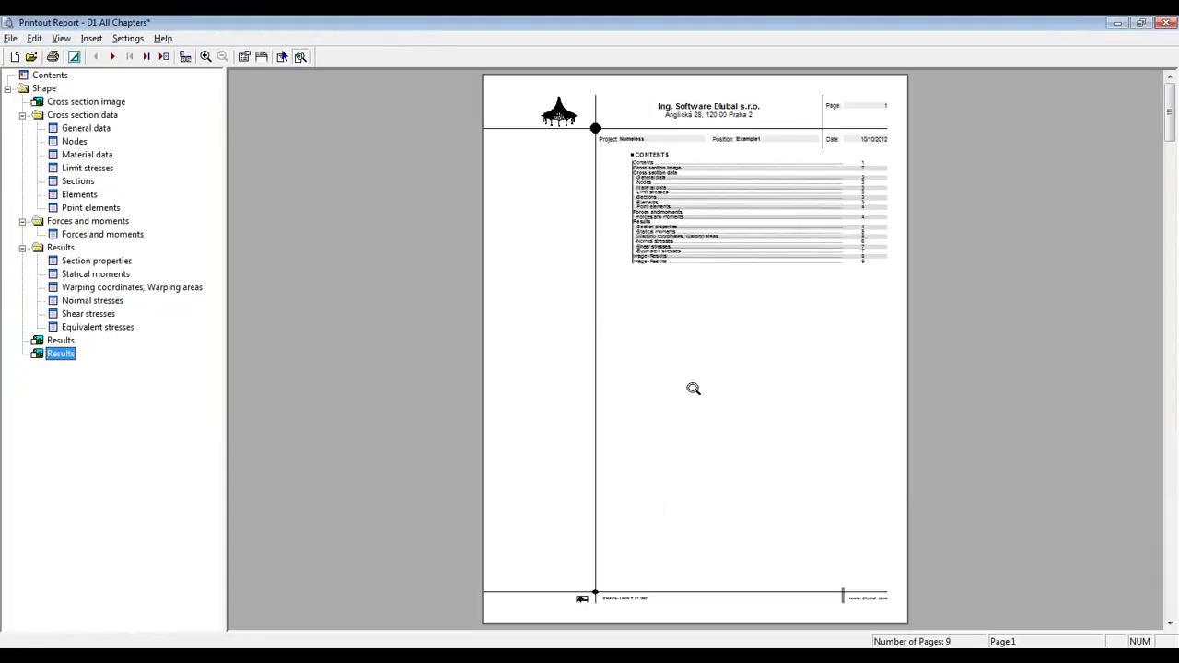
{"action": "left_click", "coordinate": [74, 102]}
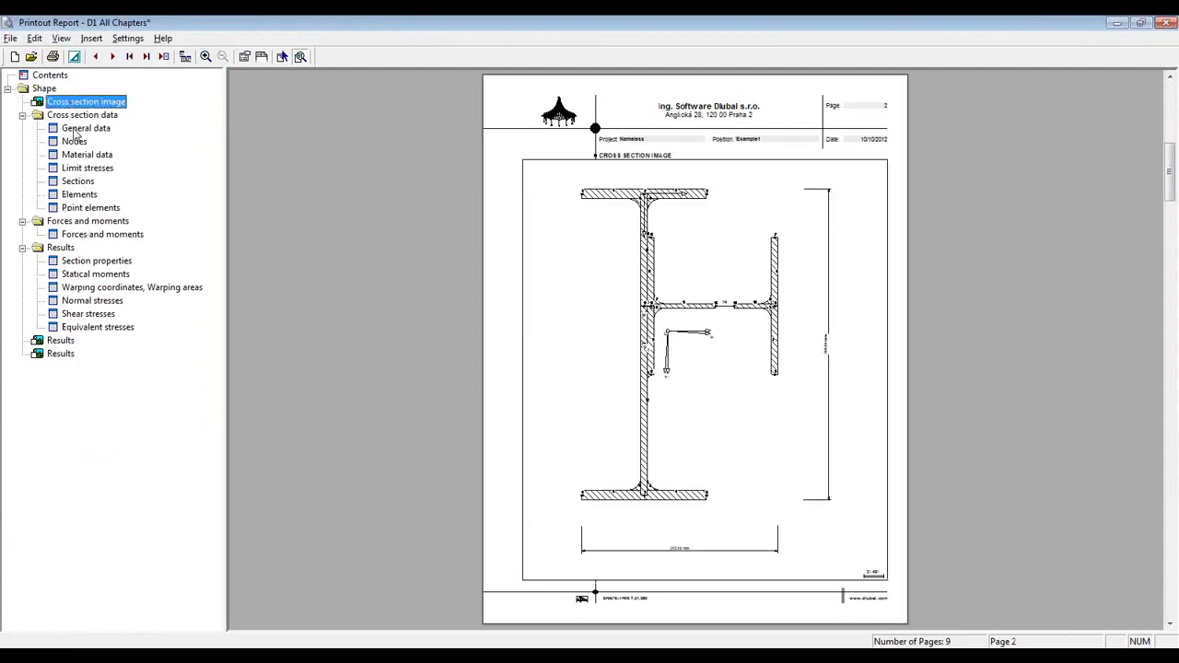
{"action": "left_click", "coordinate": [77, 129]}
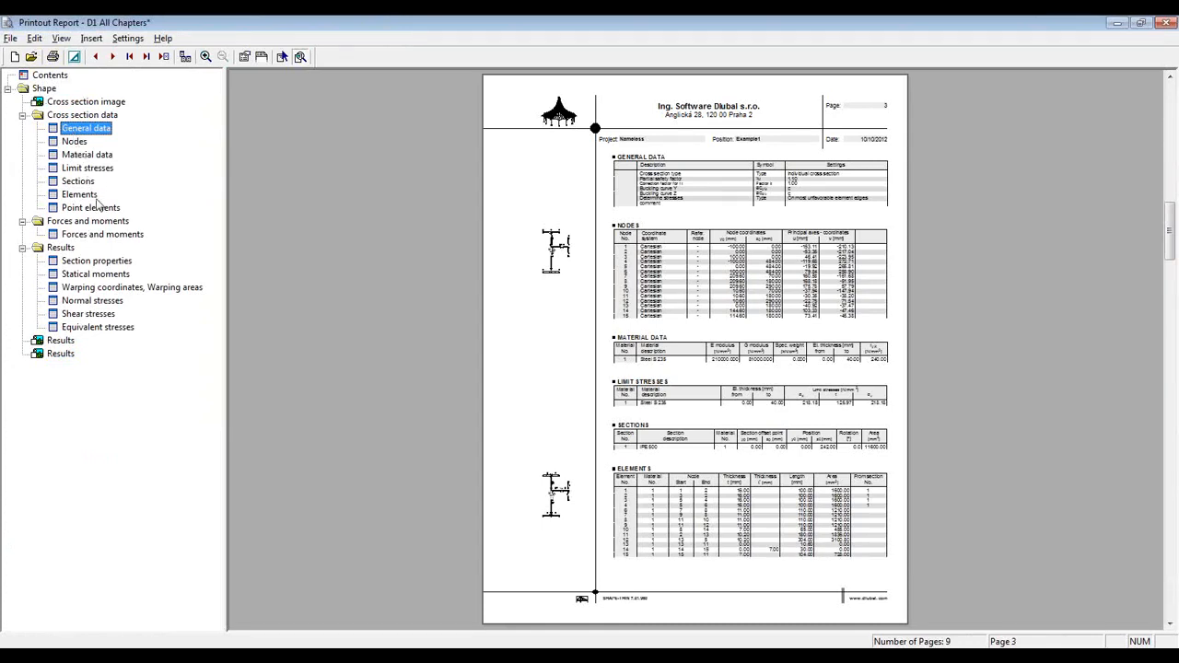
{"action": "left_click", "coordinate": [84, 266]}
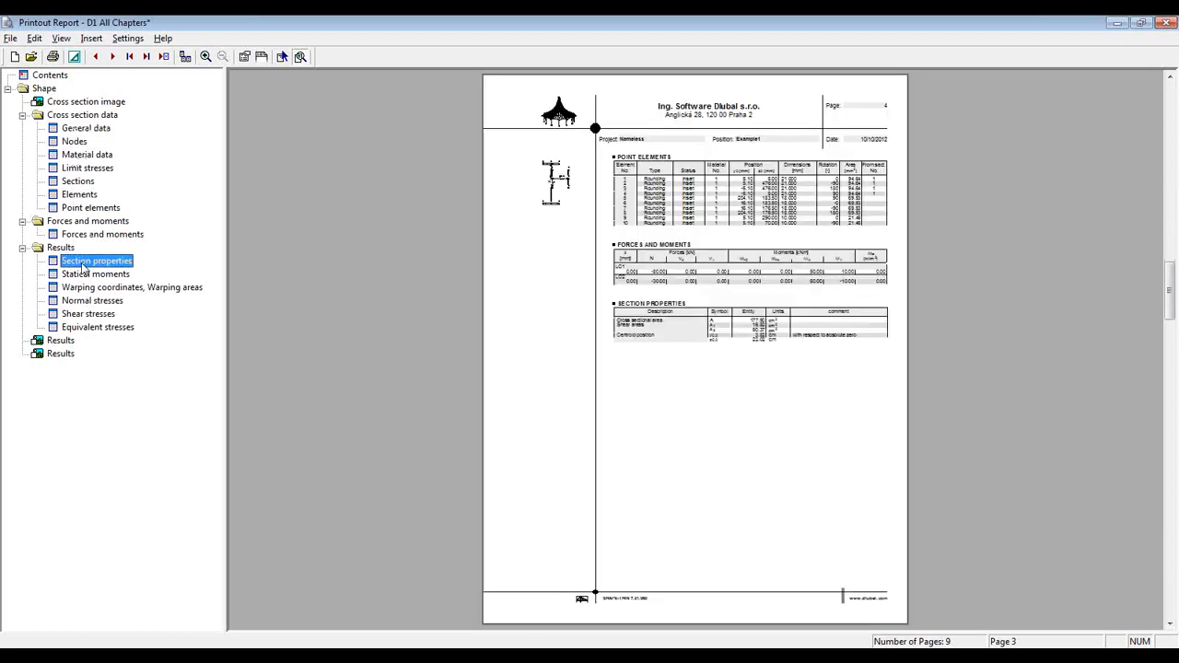
{"action": "left_click", "coordinate": [65, 341]}
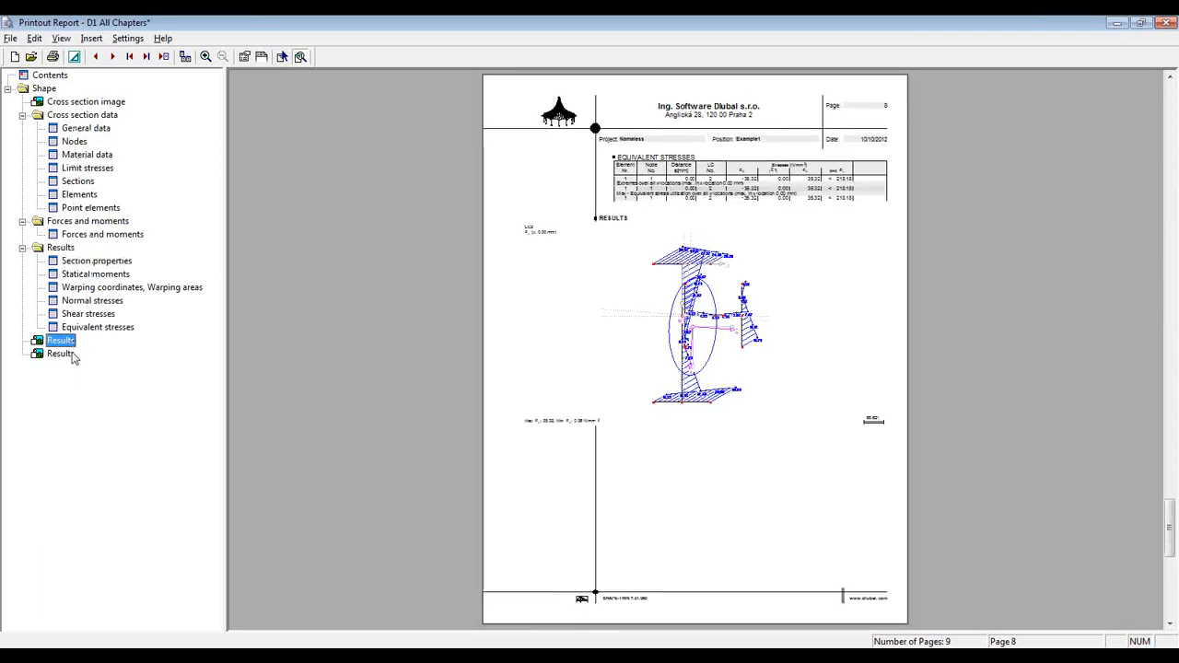
{"action": "left_click", "coordinate": [72, 356]}
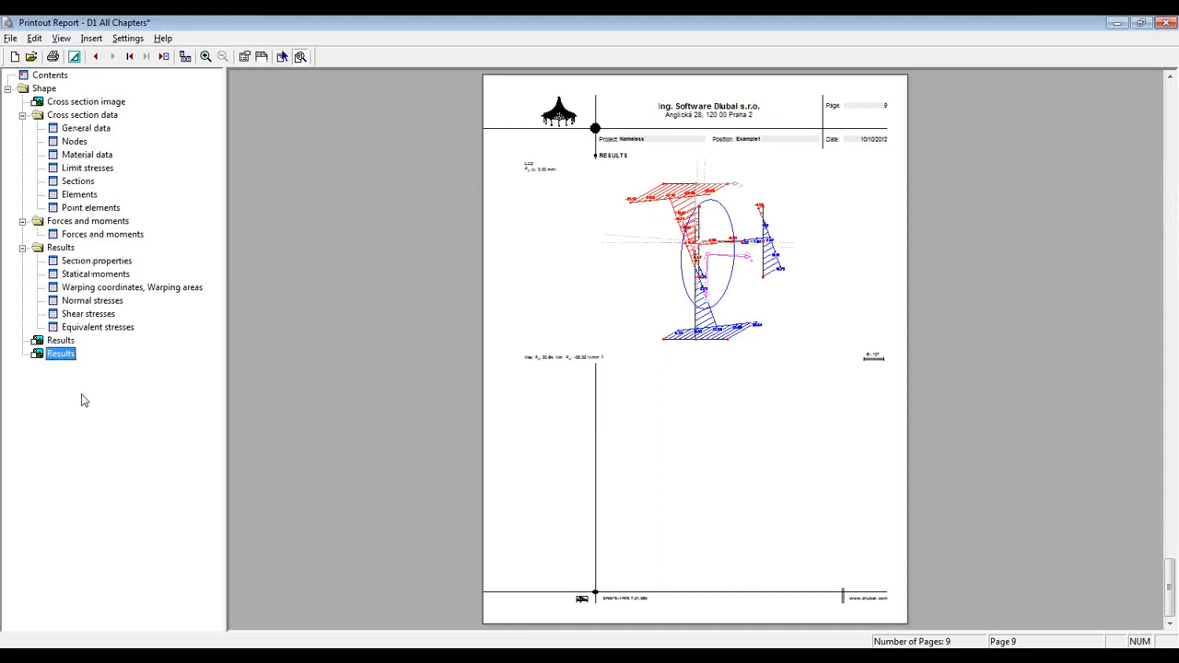
Step: Review the report selection options unchanged, then close the report and accept the changes
{"action": "left_click", "coordinate": [245, 56]}
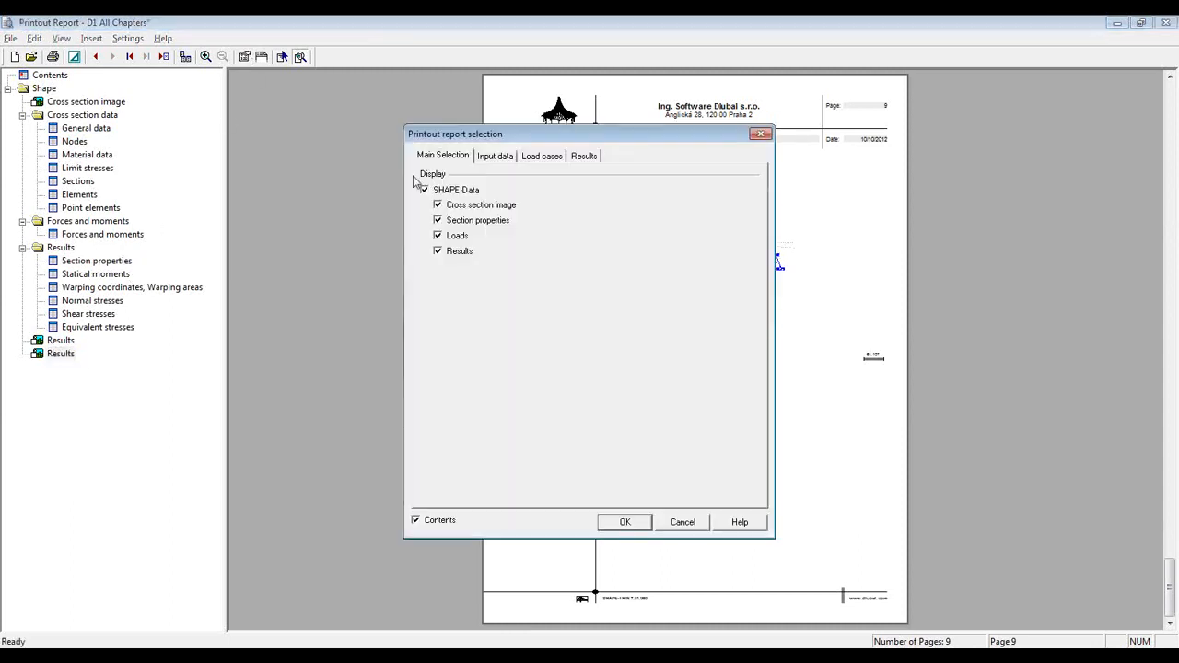
{"action": "left_click", "coordinate": [493, 158]}
{"action": "left_click", "coordinate": [543, 159]}
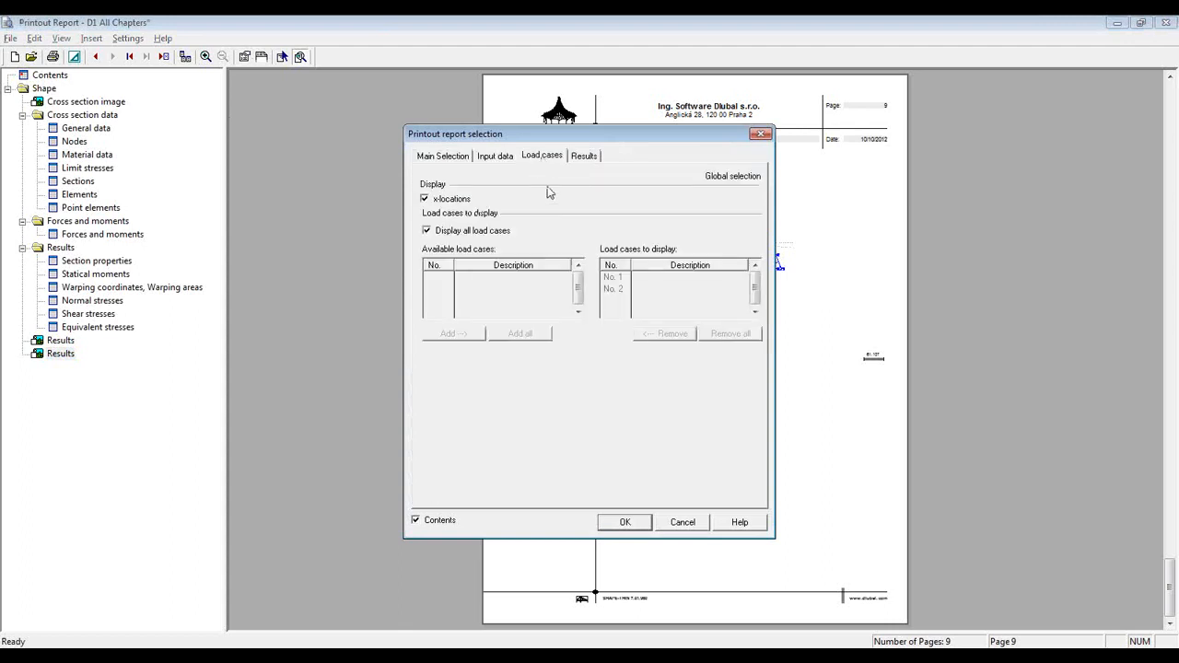
{"action": "left_click", "coordinate": [588, 157]}
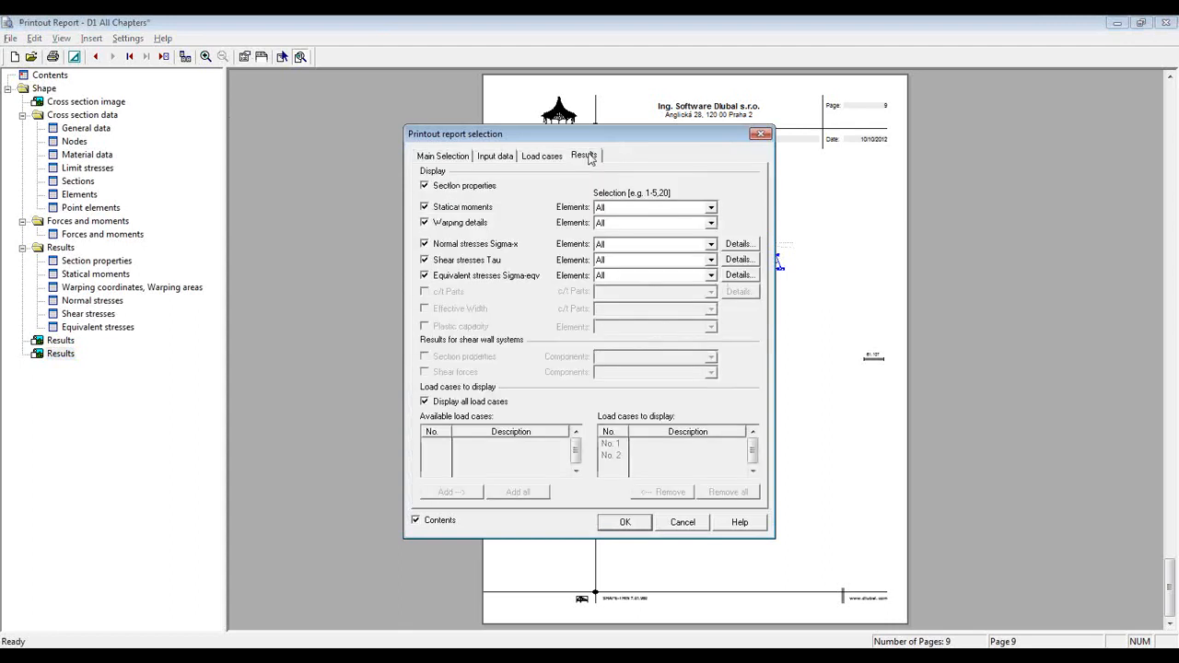
{"action": "left_click", "coordinate": [699, 522]}
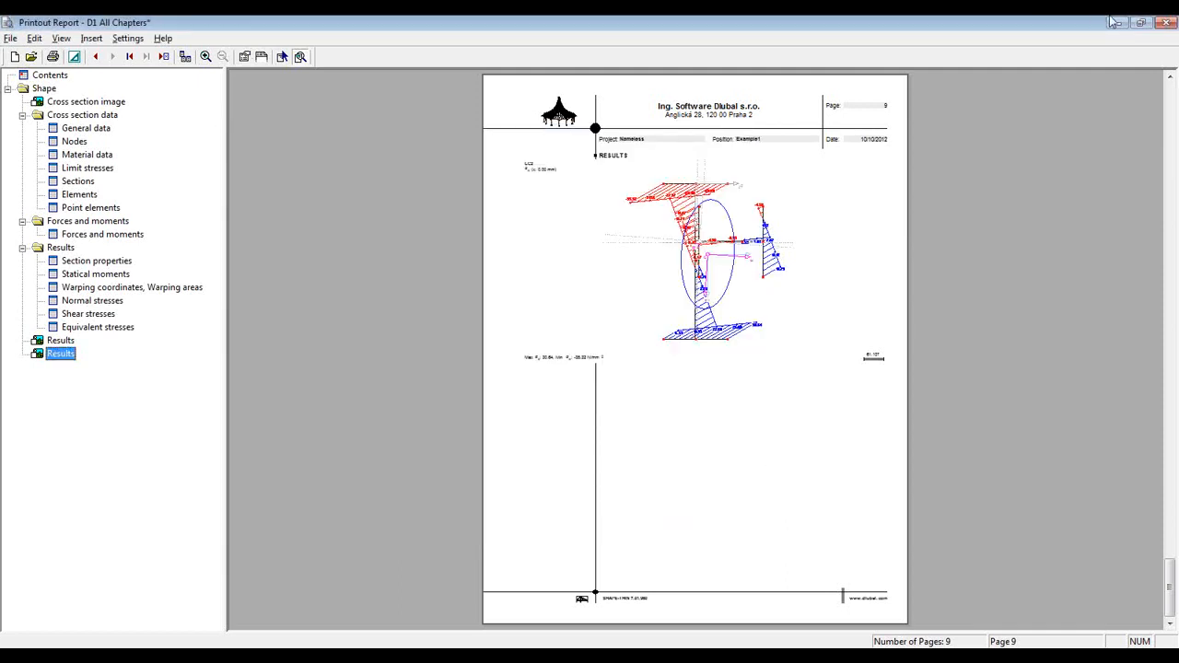
{"action": "left_click", "coordinate": [1163, 26]}
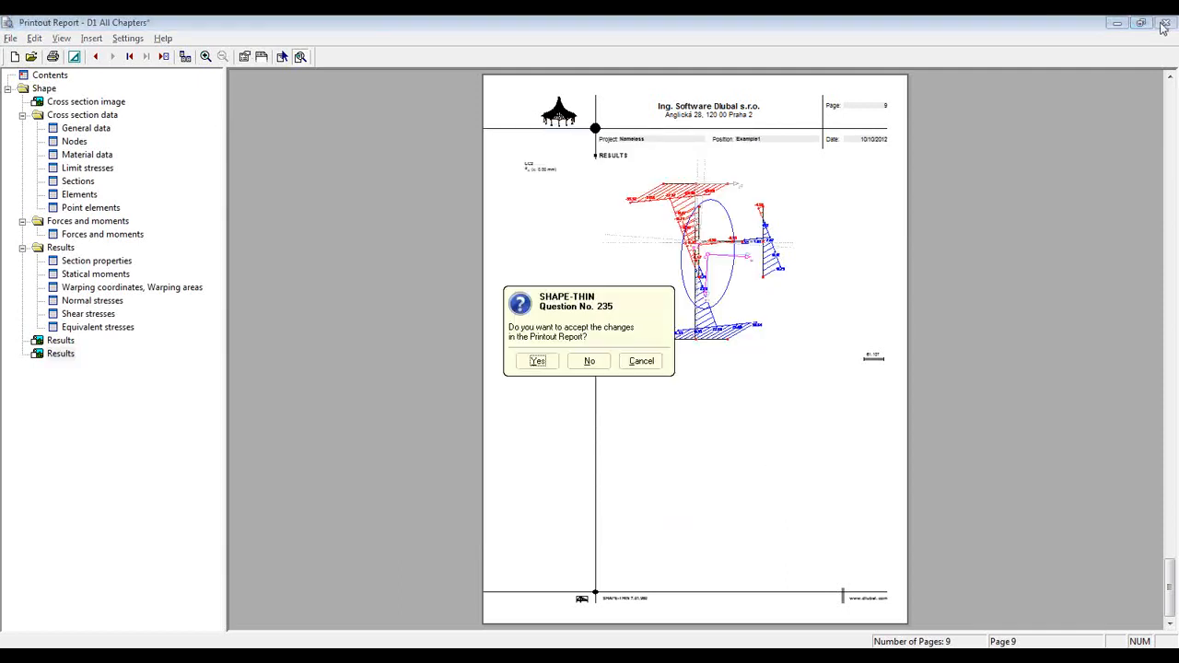
{"action": "left_click", "coordinate": [590, 361]}
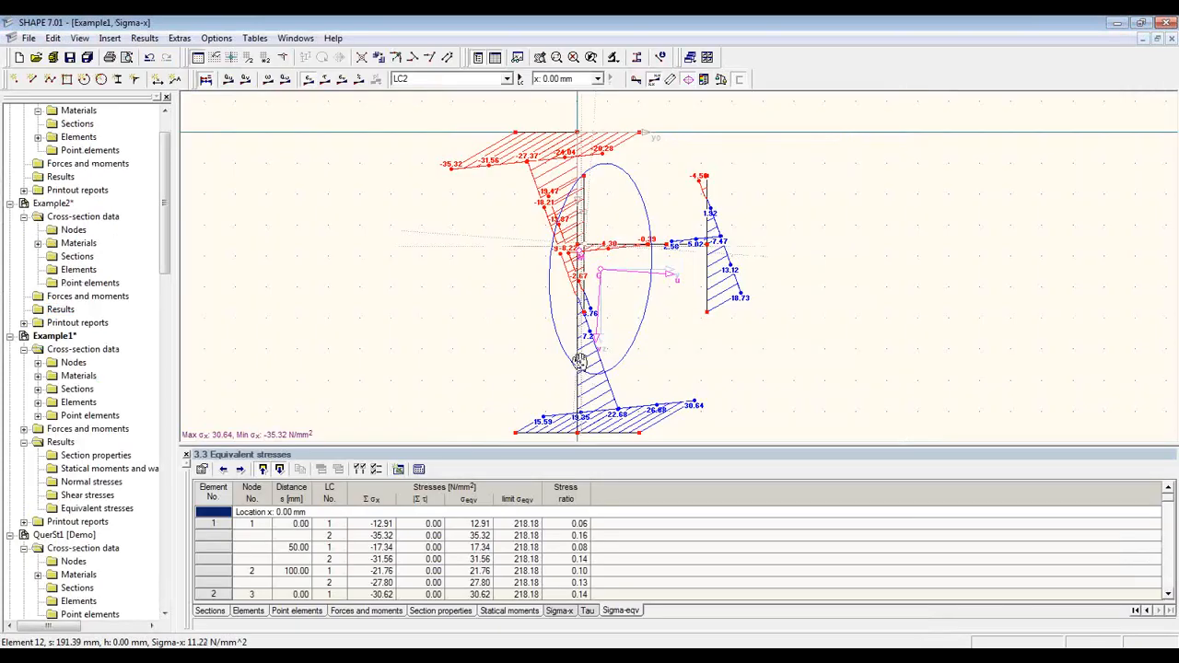
Step: Shift the normal-stress diagram up and print it to report D1 as a short-form image
{"action": "middle_click_drag", "start_coordinate": [579, 362], "coordinate": [585, 345]}
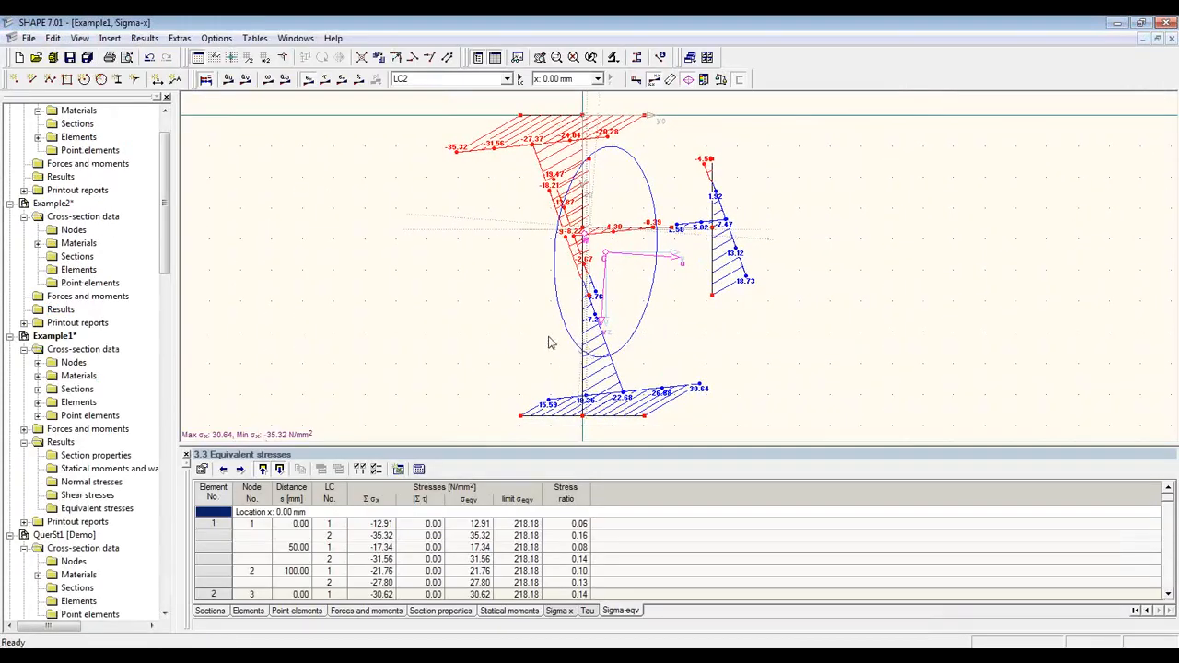
{"action": "left_click", "coordinate": [108, 58]}
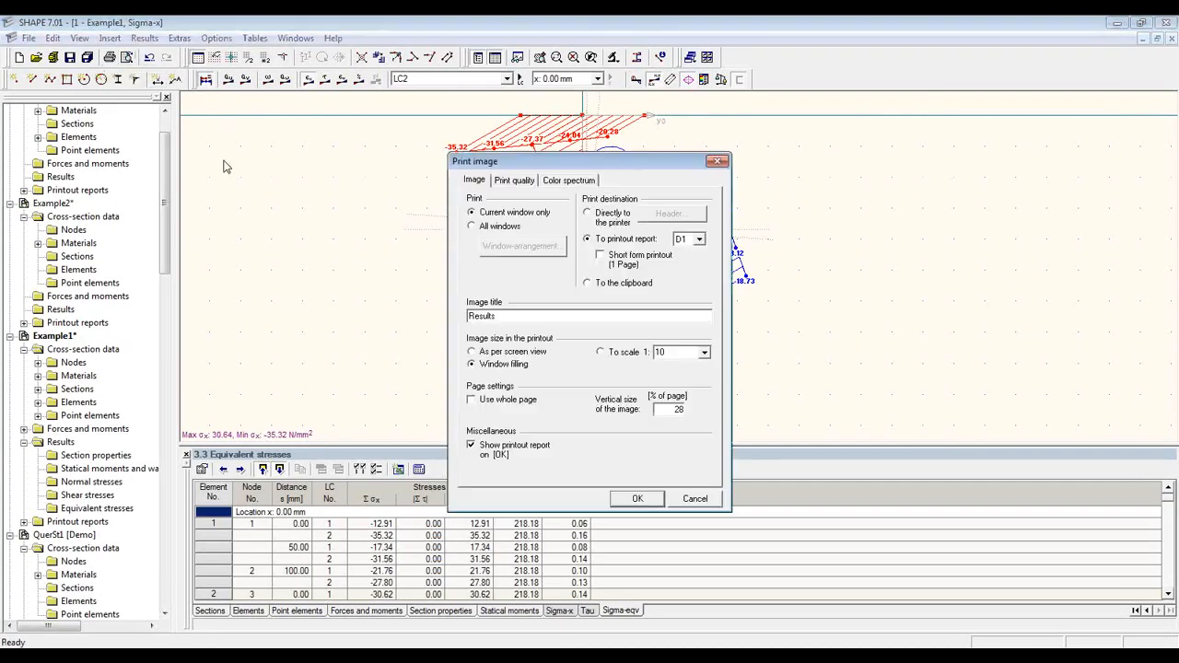
{"action": "left_click", "coordinate": [670, 263]}
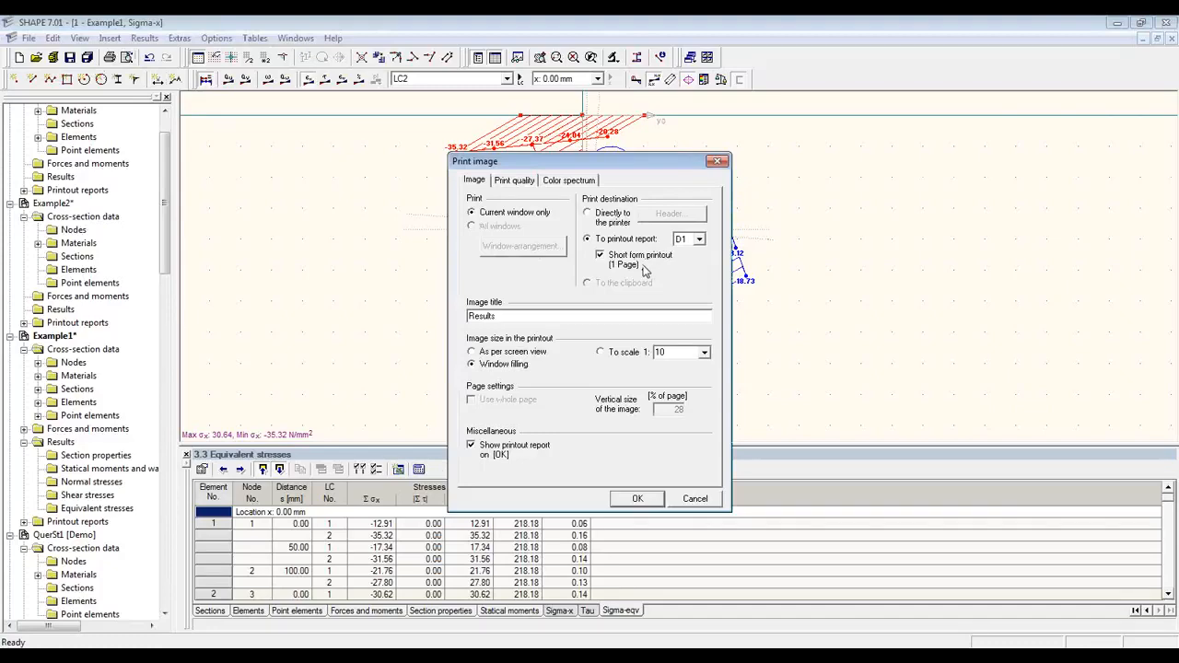
{"action": "left_click", "coordinate": [632, 499]}
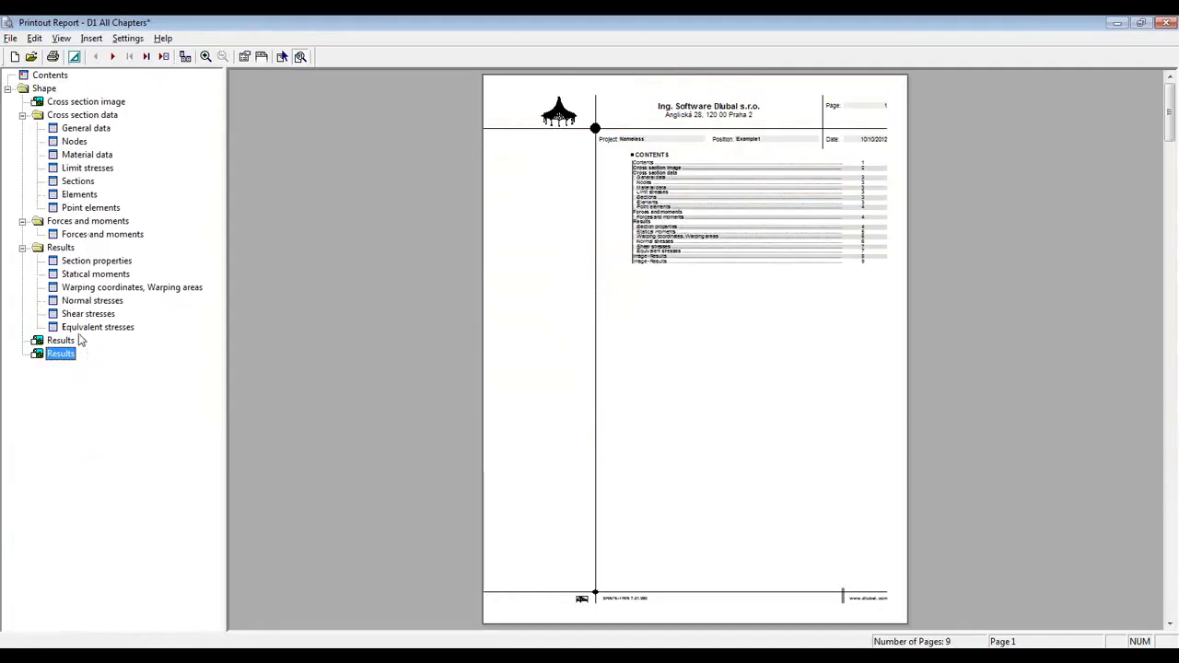
{"action": "left_click", "coordinate": [77, 329]}
Step: Zoom into the new Results page, scroll through it, then close the report accepting changes
{"action": "left_click", "coordinate": [61, 352]}
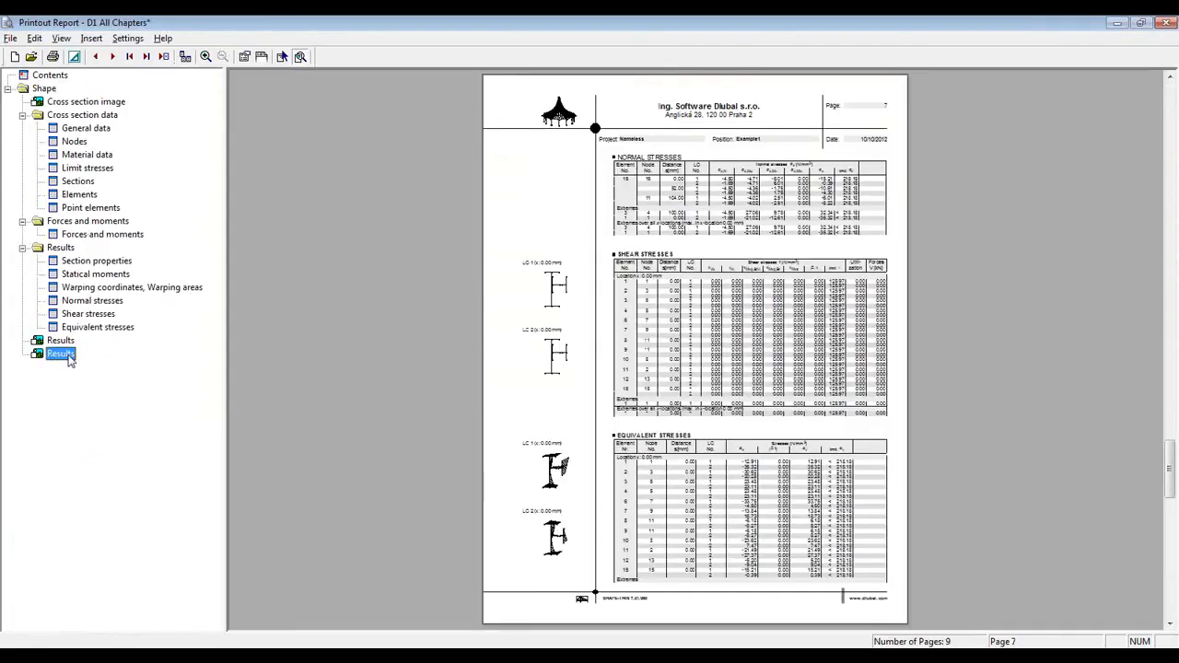
{"action": "left_click", "coordinate": [752, 379]}
{"action": "left_click", "coordinate": [752, 380]}
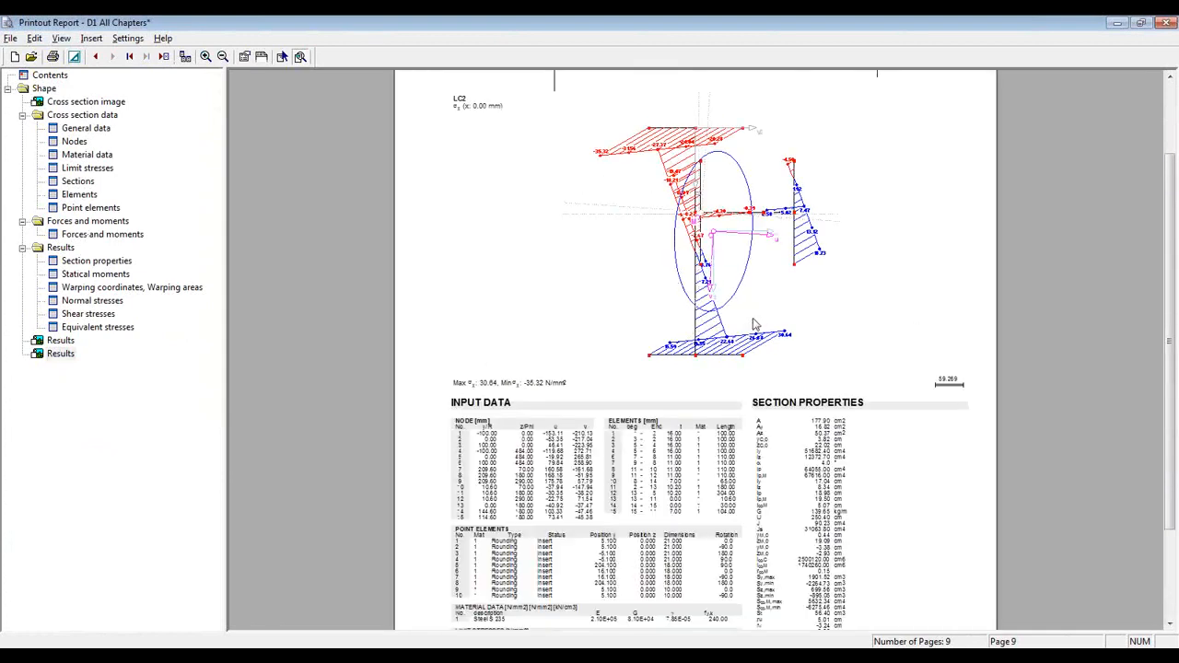
{"action": "left_click_drag", "start_coordinate": [1169, 361], "coordinate": [1166, 333]}
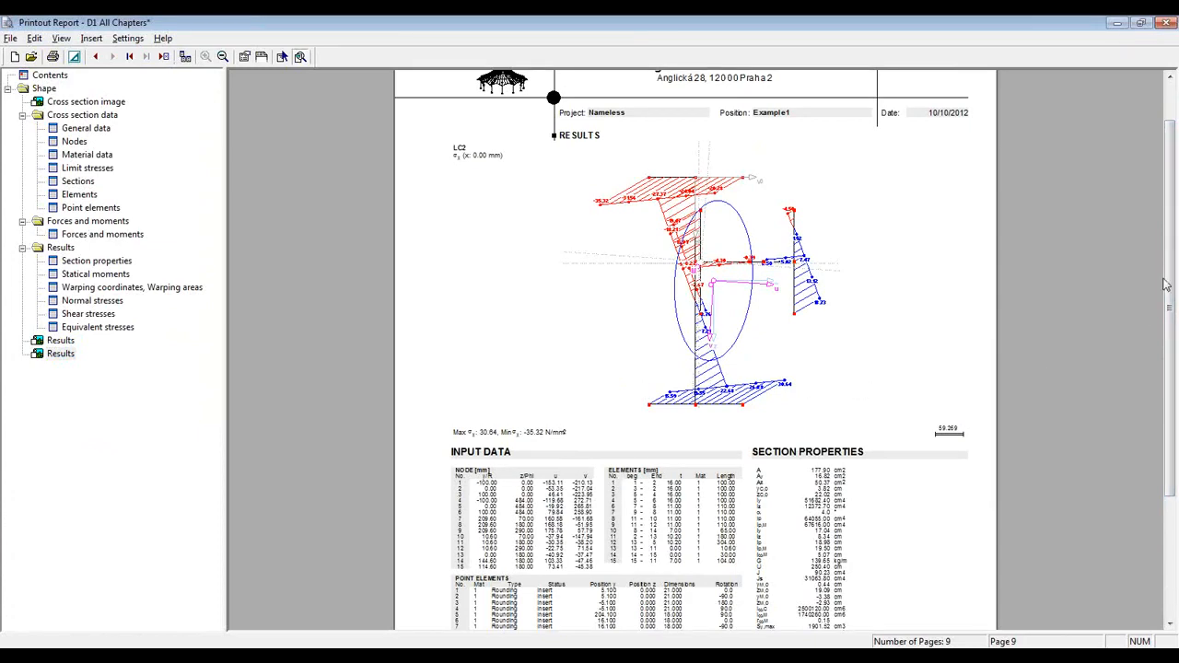
{"action": "left_click_drag", "start_coordinate": [1172, 265], "coordinate": [1171, 347]}
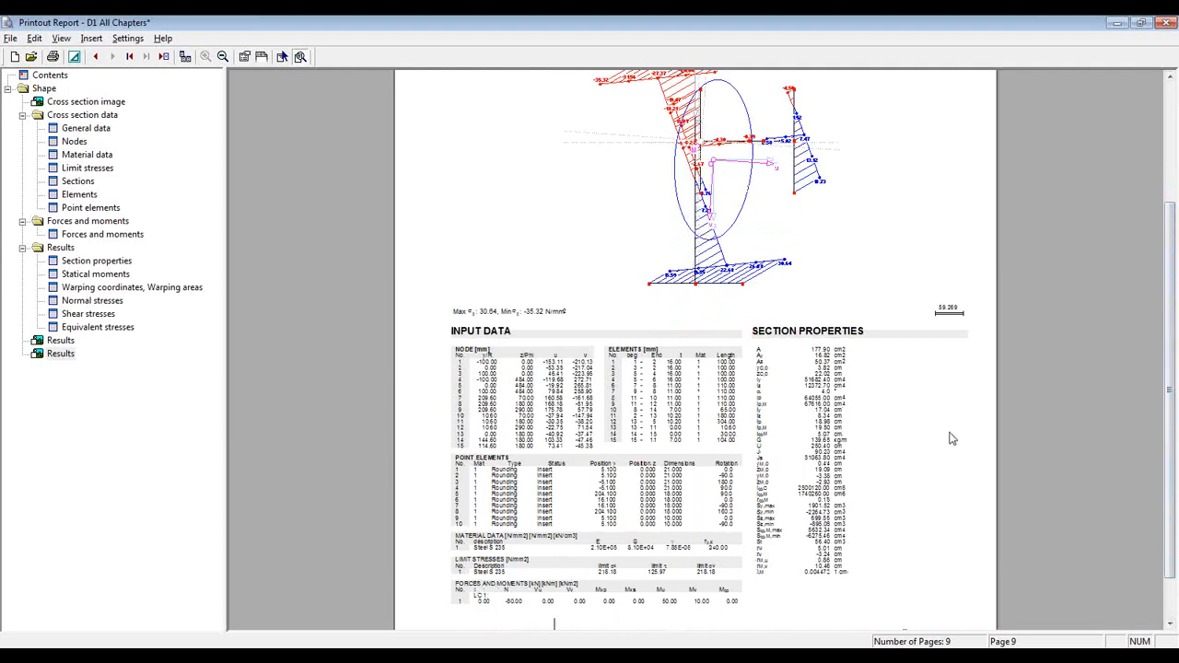
{"action": "left_click", "coordinate": [1166, 22]}
{"action": "left_click", "coordinate": [578, 363]}
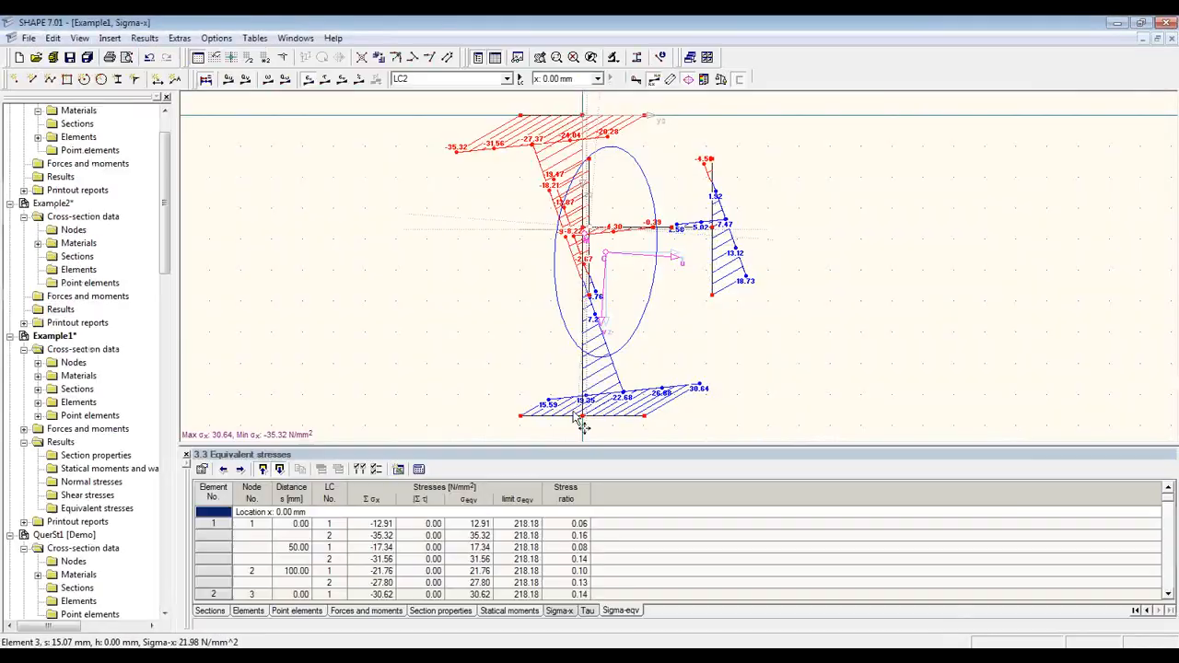
Step: Switch to the Example2 window from the Windows menu and pan its empty drawing slightly
{"action": "left_click", "coordinate": [299, 40]}
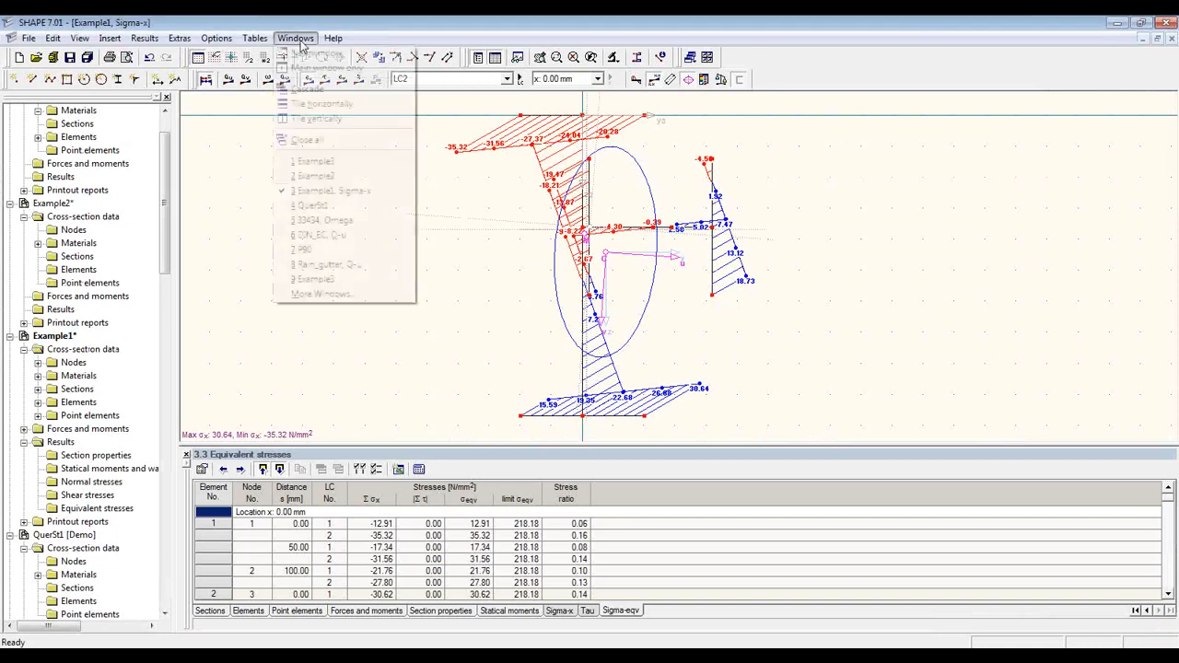
{"action": "left_click", "coordinate": [335, 177]}
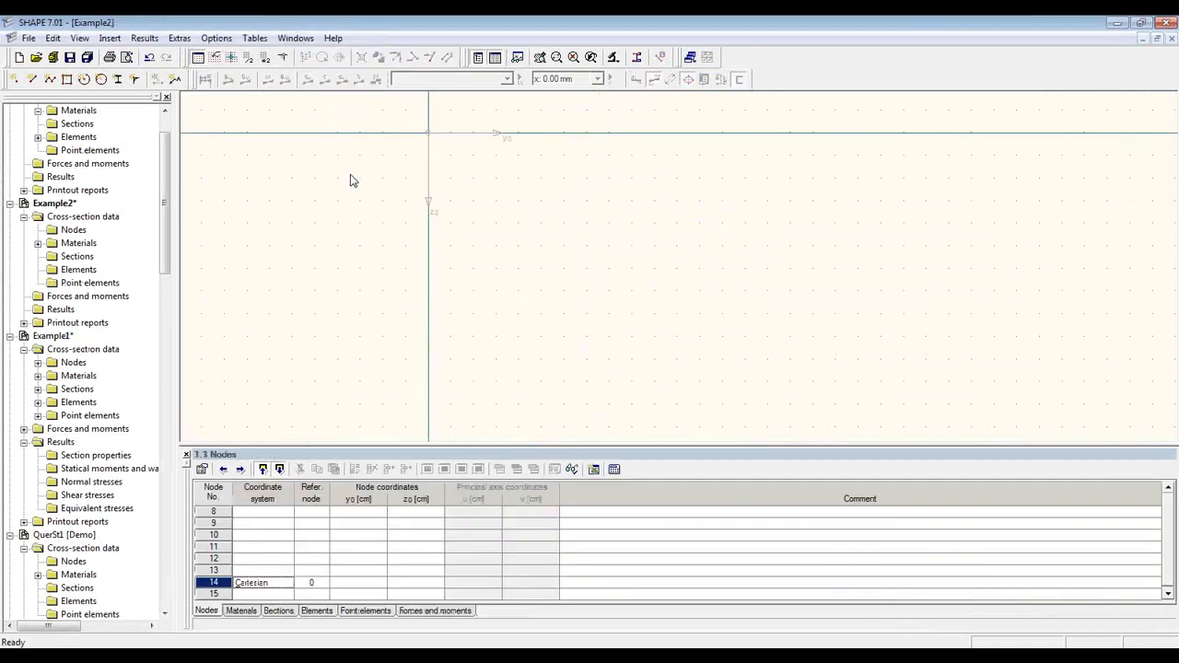
{"action": "middle_click_drag", "start_coordinate": [466, 190], "coordinate": [483, 188]}
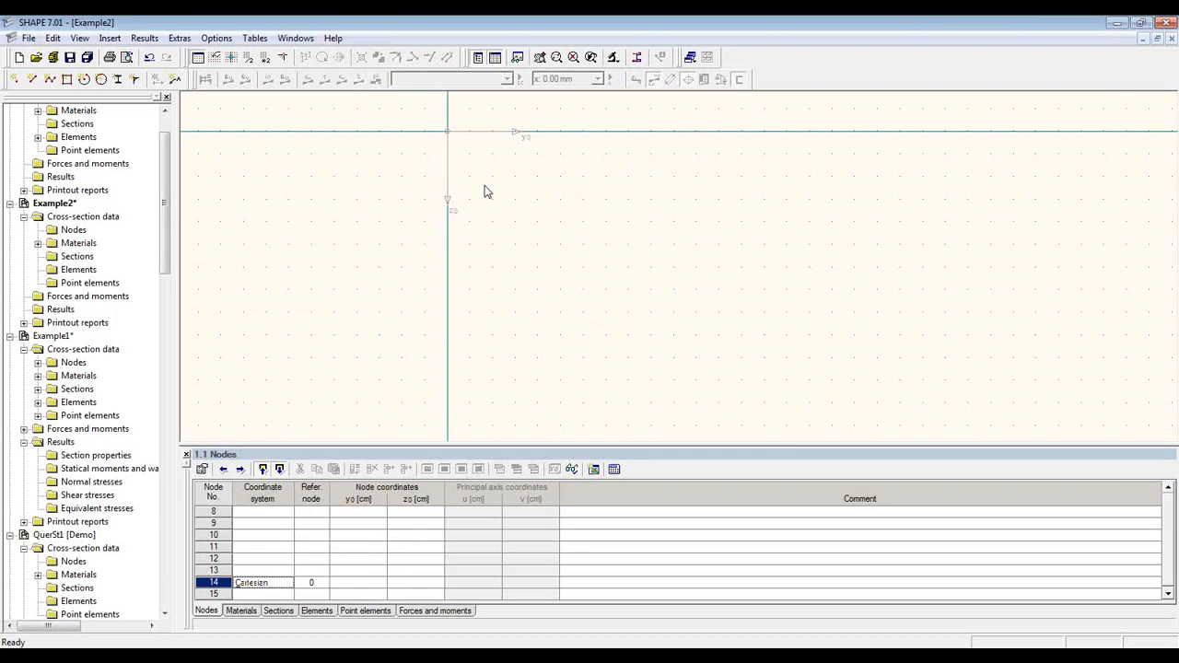
Step: Draw the 4 cm lip down from the origin and the top flange ending at y0 5.0
{"action": "left_click", "coordinate": [31, 80]}
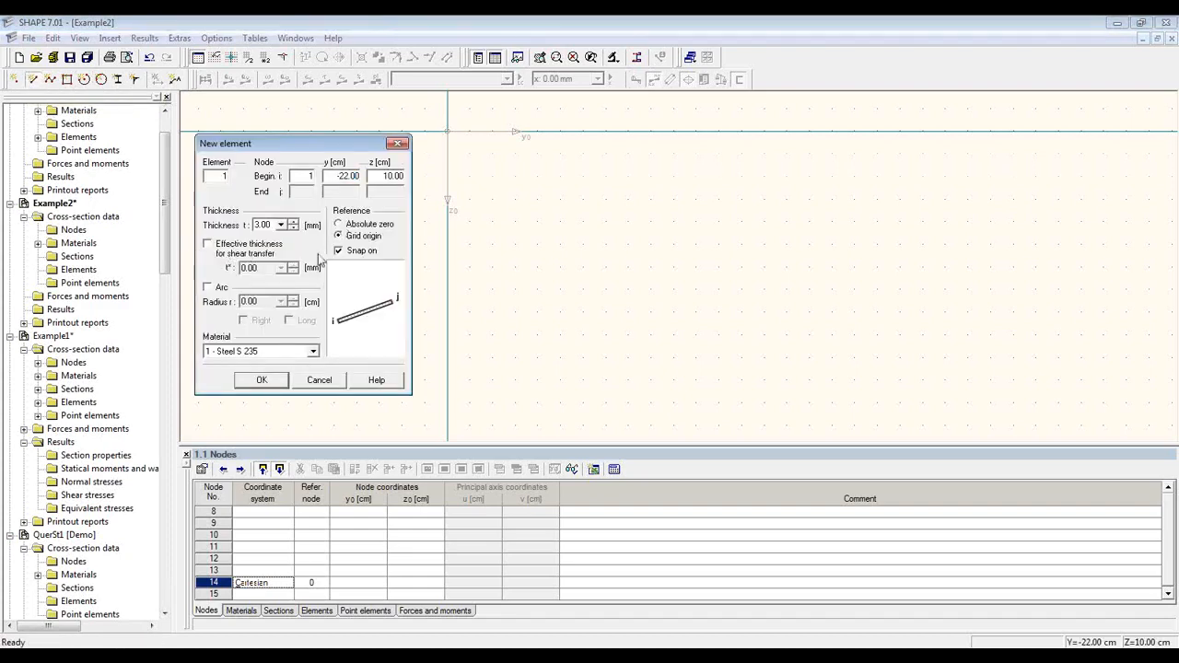
{"action": "left_click", "coordinate": [364, 224]}
{"action": "left_click_drag", "start_coordinate": [313, 144], "coordinate": [266, 138]}
{"action": "left_click", "coordinate": [447, 131]}
{"action": "left_click", "coordinate": [449, 177]}
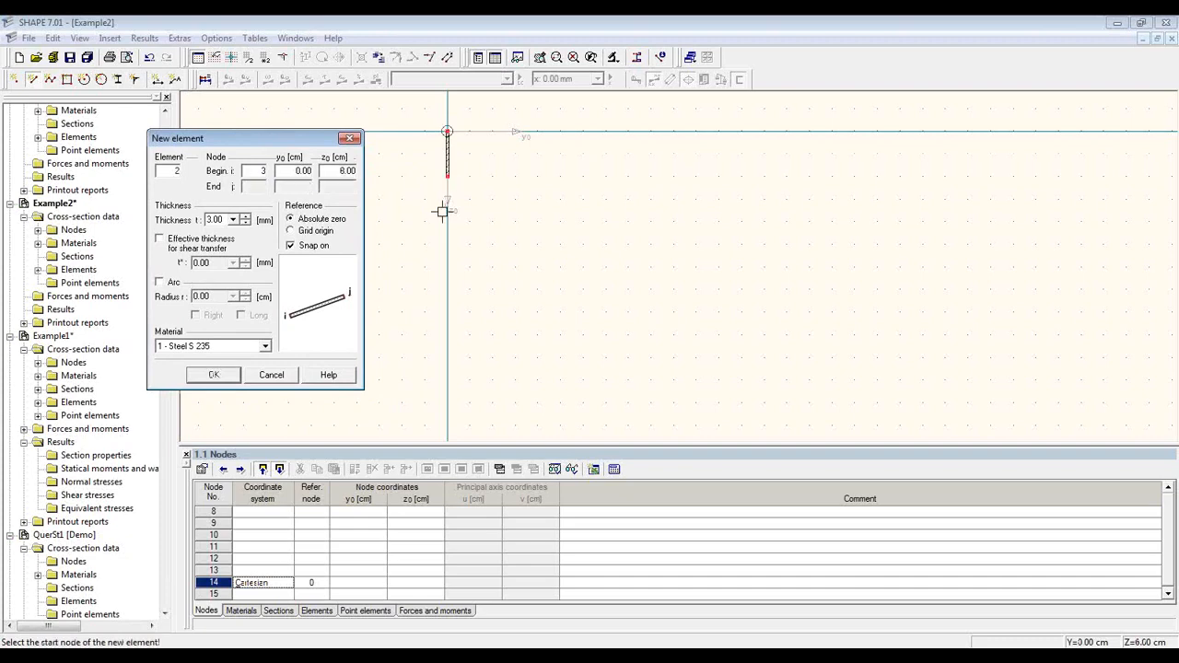
{"action": "left_click", "coordinate": [447, 131]}
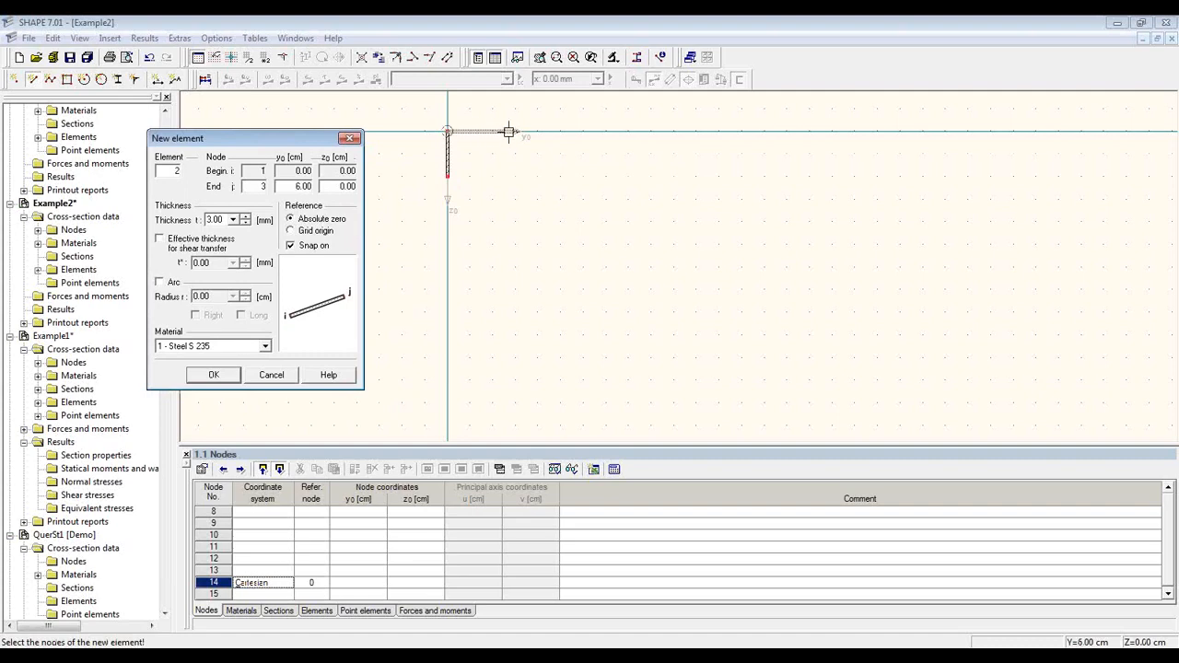
{"action": "double_click", "coordinate": [306, 187]}
{"action": "type", "text": "5.0"}
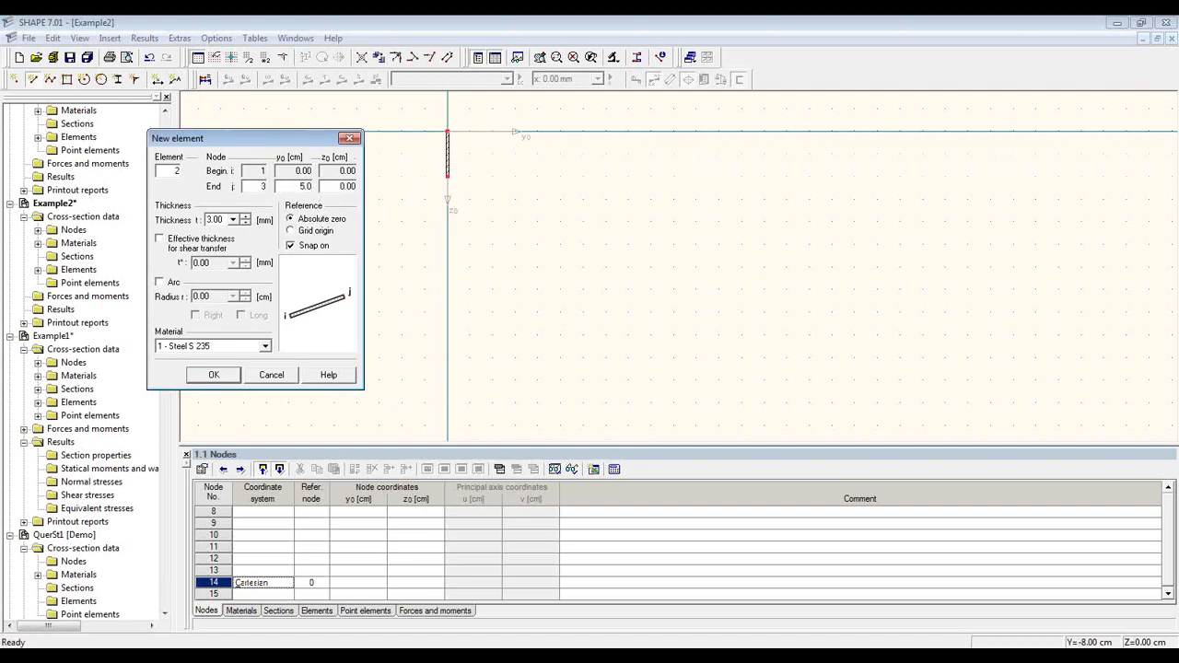
{"action": "left_click", "coordinate": [214, 375]}
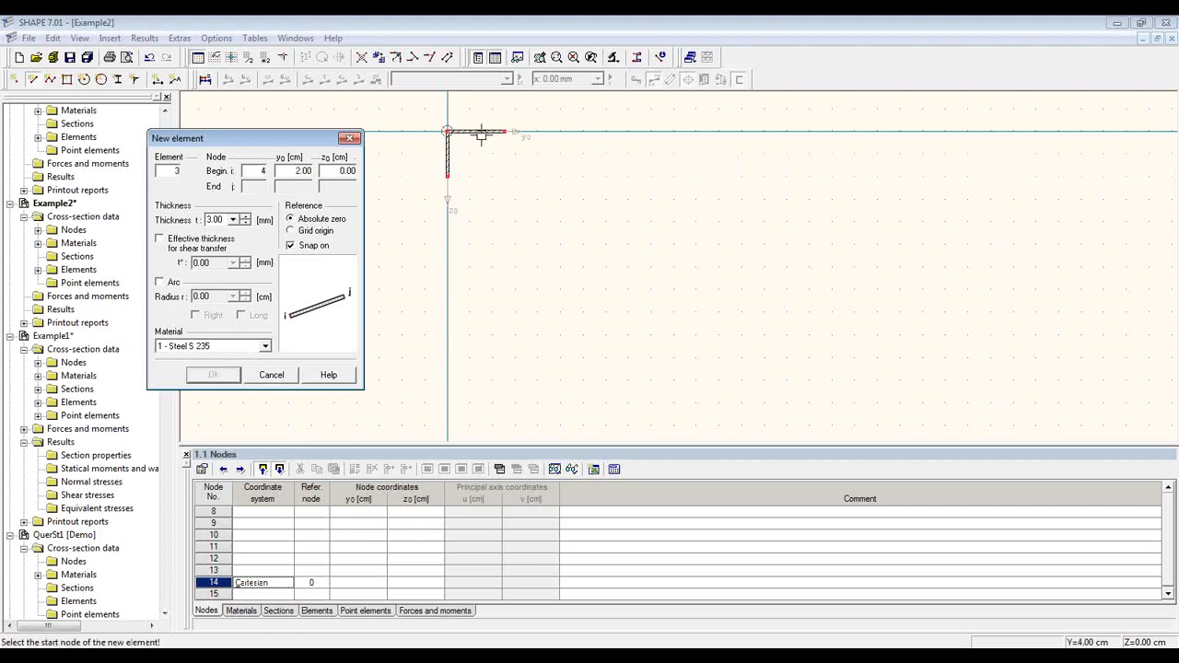
Step: Move the grid origin to the flange end, then draw the 18 cm web and 30 cm bottom flange
{"action": "left_click", "coordinate": [236, 61]}
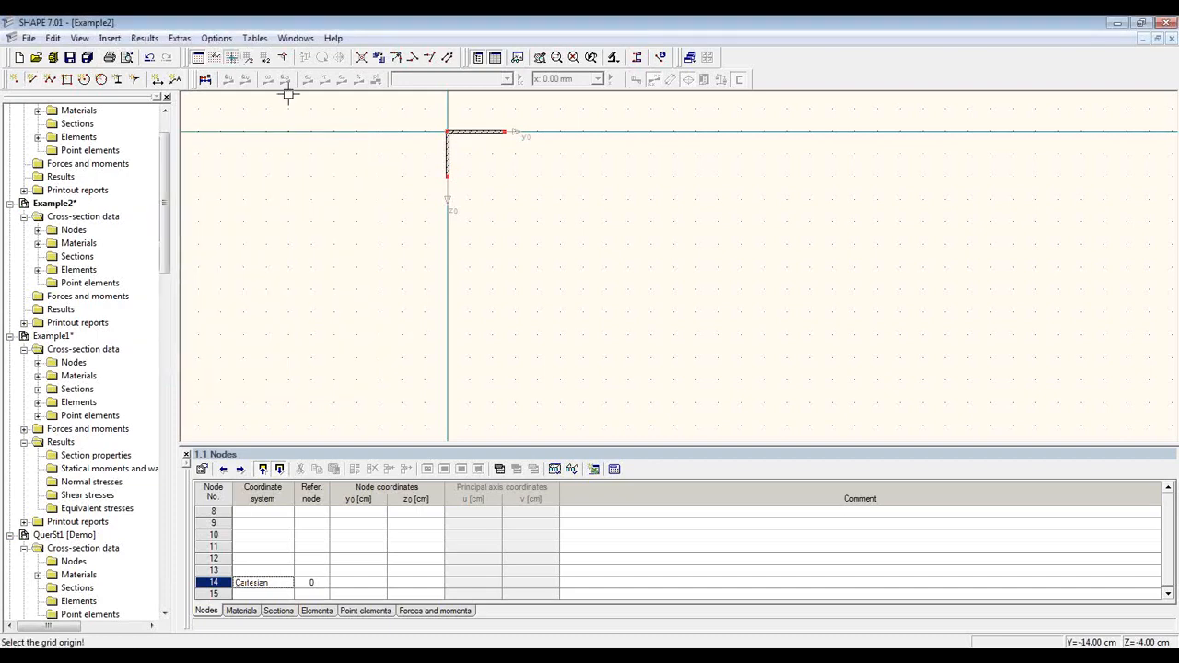
{"action": "left_click", "coordinate": [503, 131]}
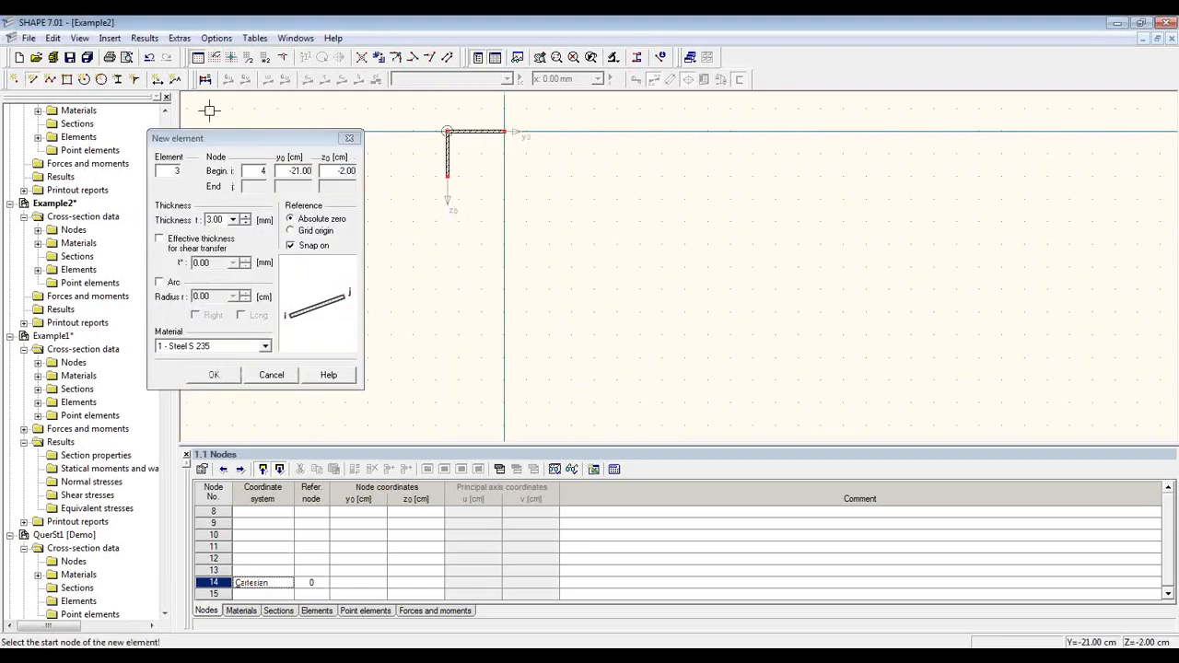
{"action": "left_click", "coordinate": [504, 131]}
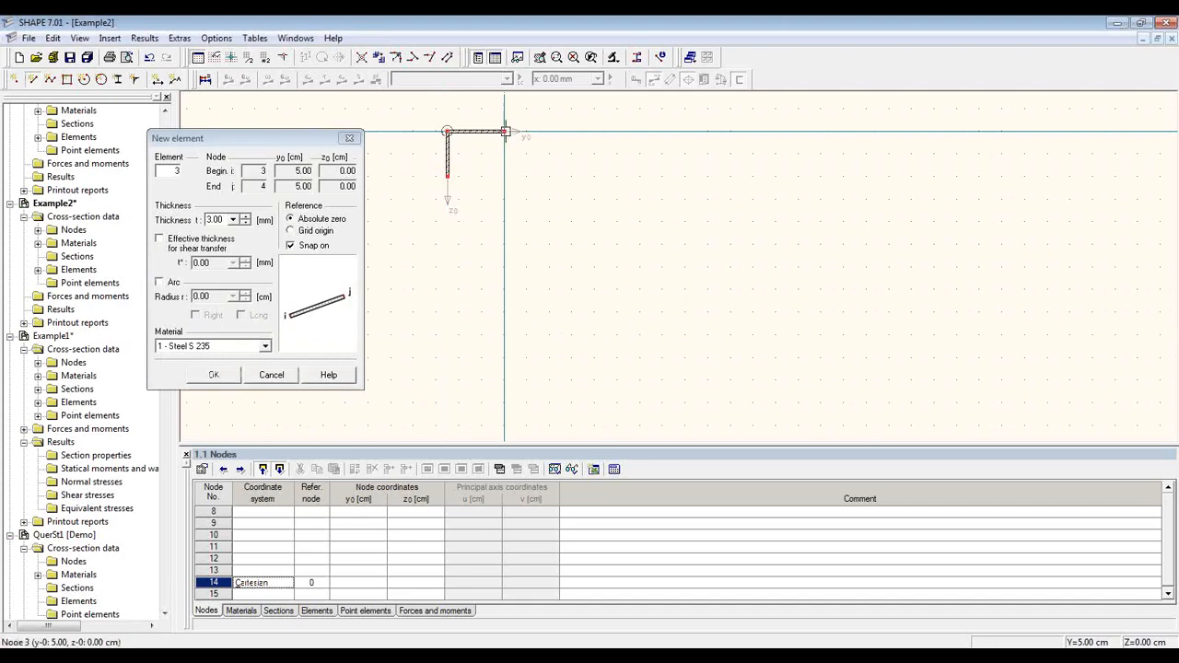
{"action": "left_click", "coordinate": [504, 313]}
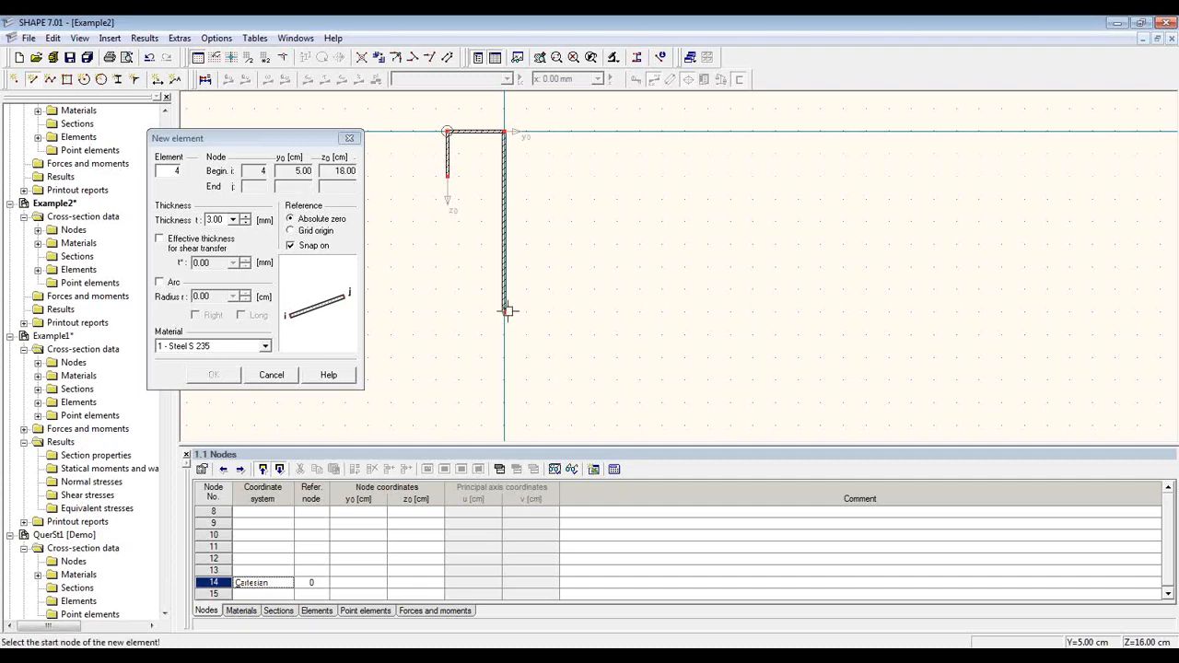
{"action": "left_click", "coordinate": [504, 313]}
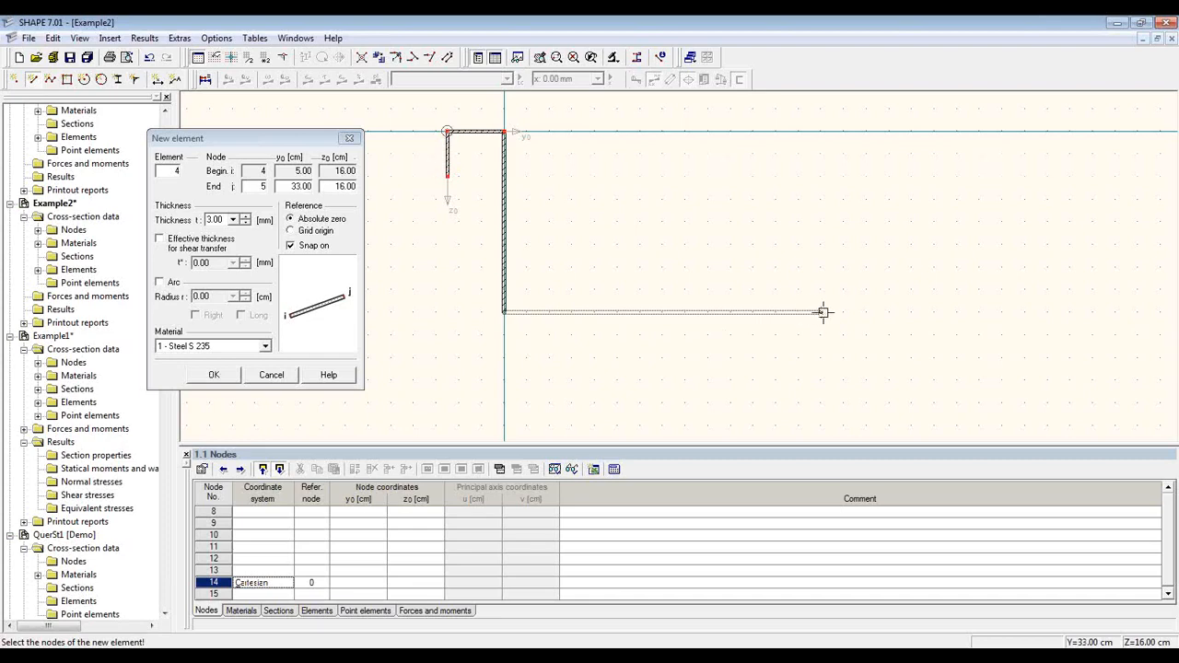
{"action": "left_click", "coordinate": [308, 231]}
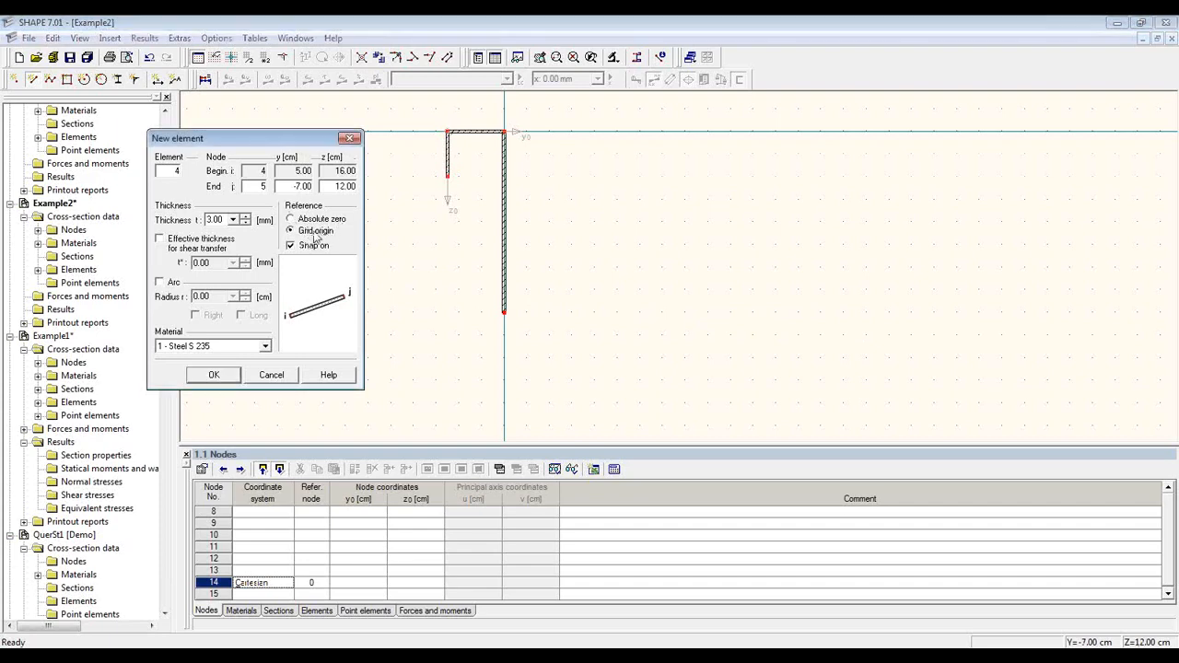
{"action": "left_click", "coordinate": [503, 311]}
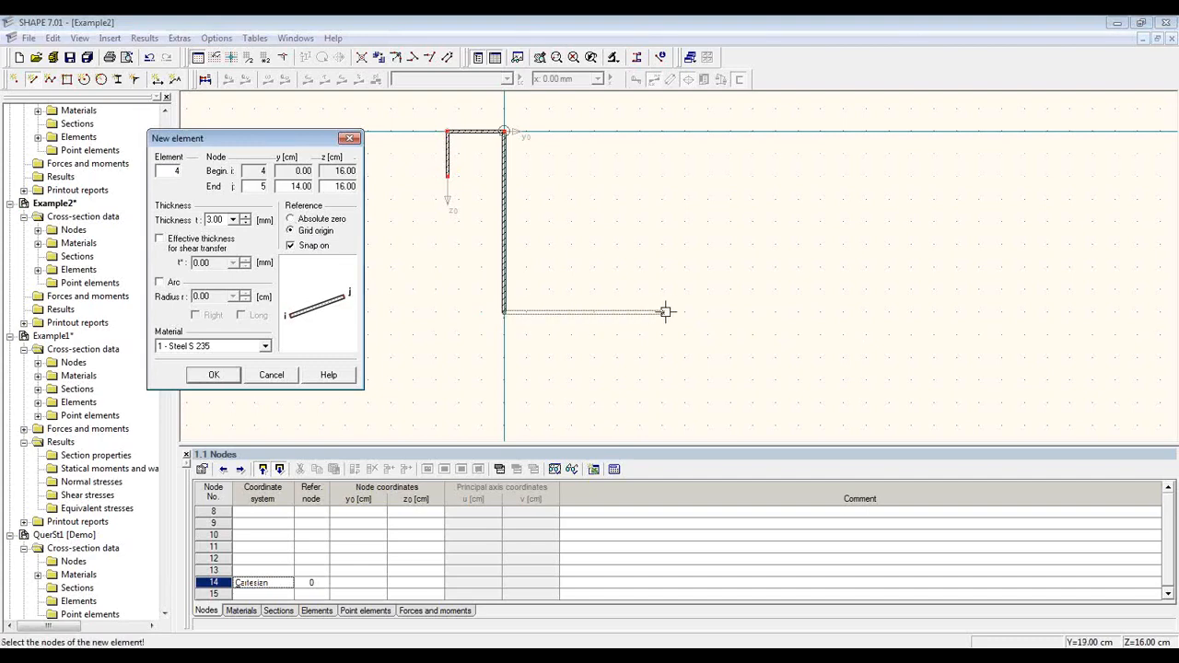
{"action": "left_click", "coordinate": [845, 312]}
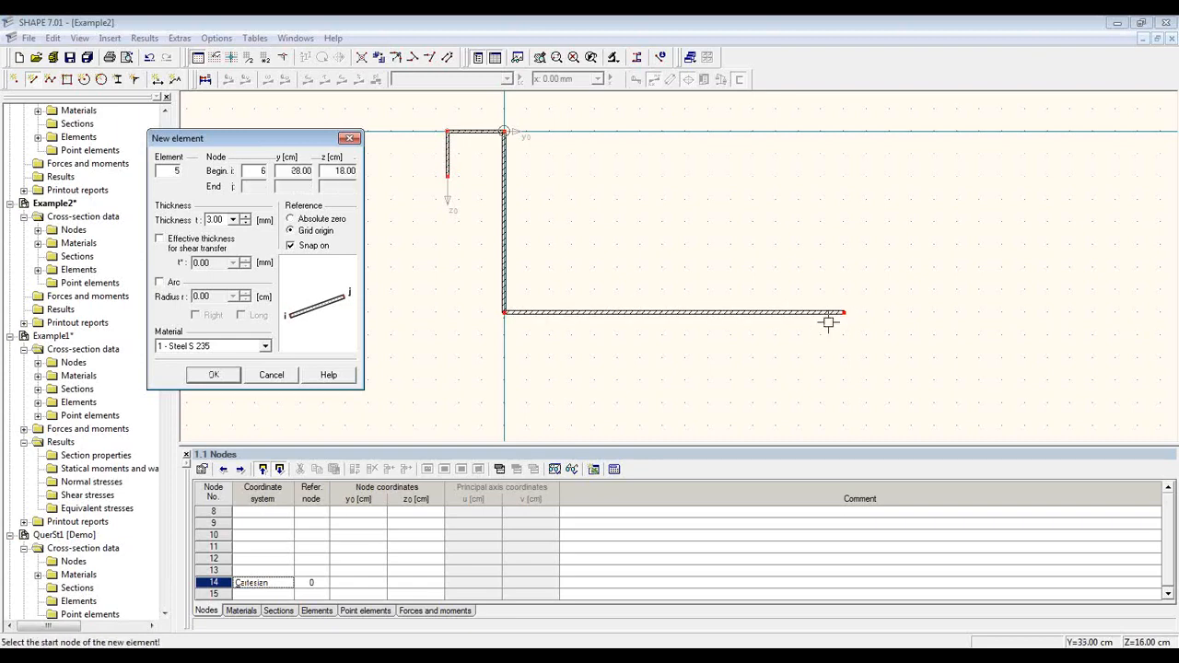
{"action": "key", "text": "Escape"}
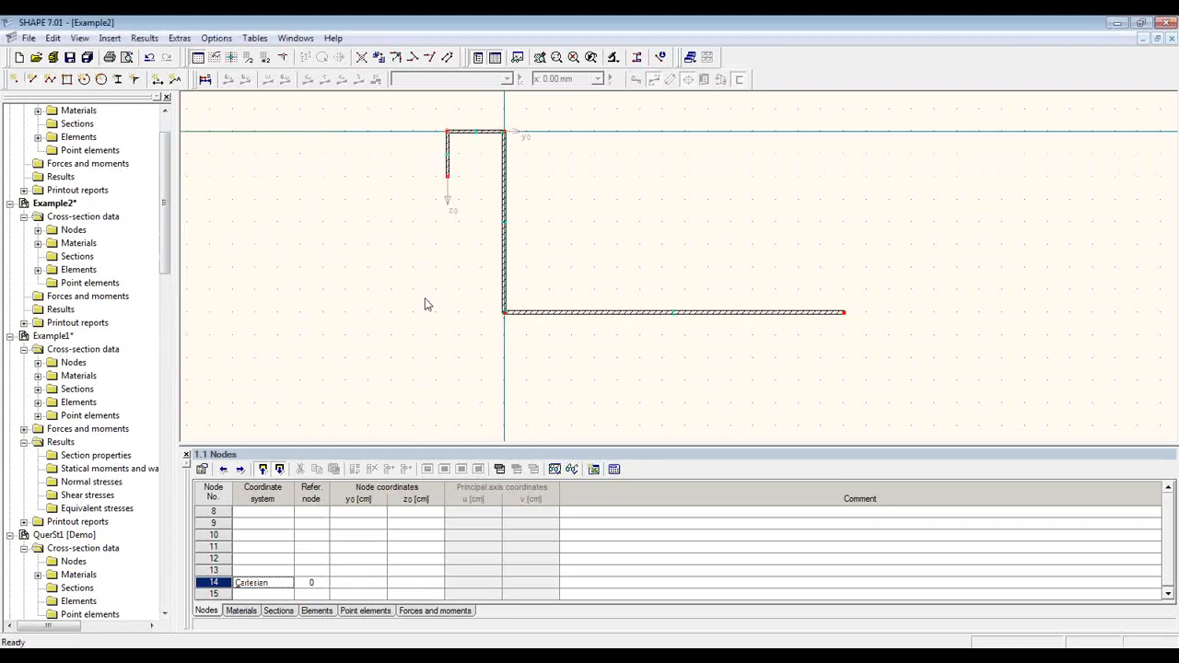
Step: Set node 2's z coordinate to 3,00 cm, then window-select the left lip, top flange and web
{"action": "middle_click_drag", "start_coordinate": [521, 261], "coordinate": [432, 286]}
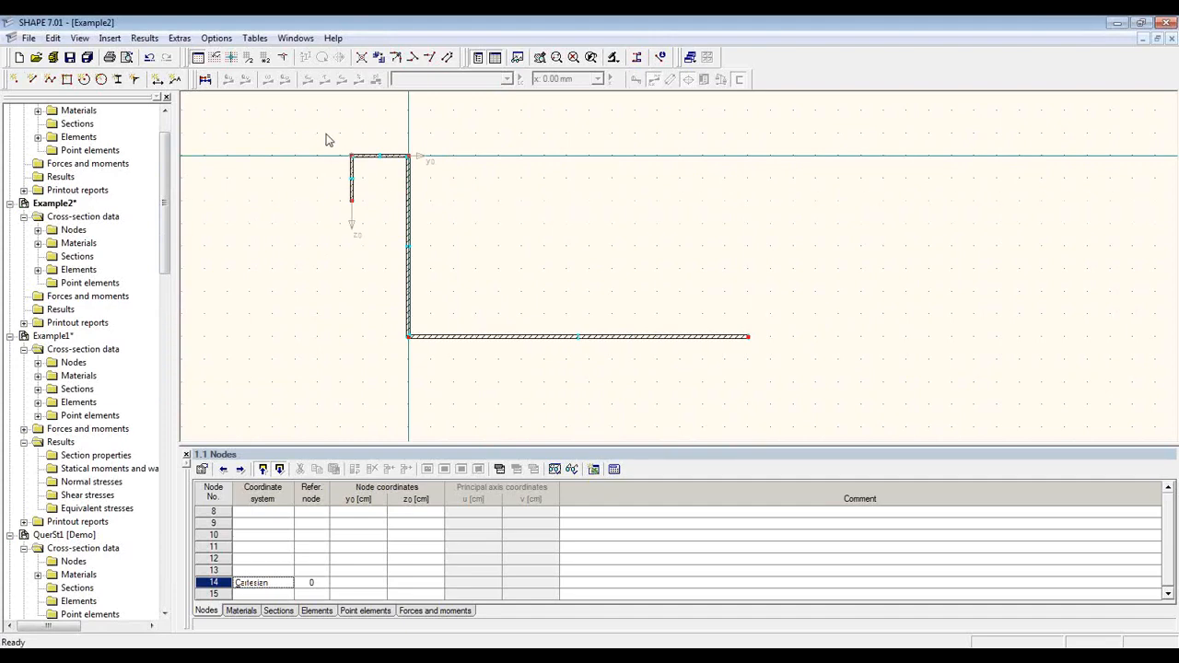
{"action": "left_click", "coordinate": [356, 190]}
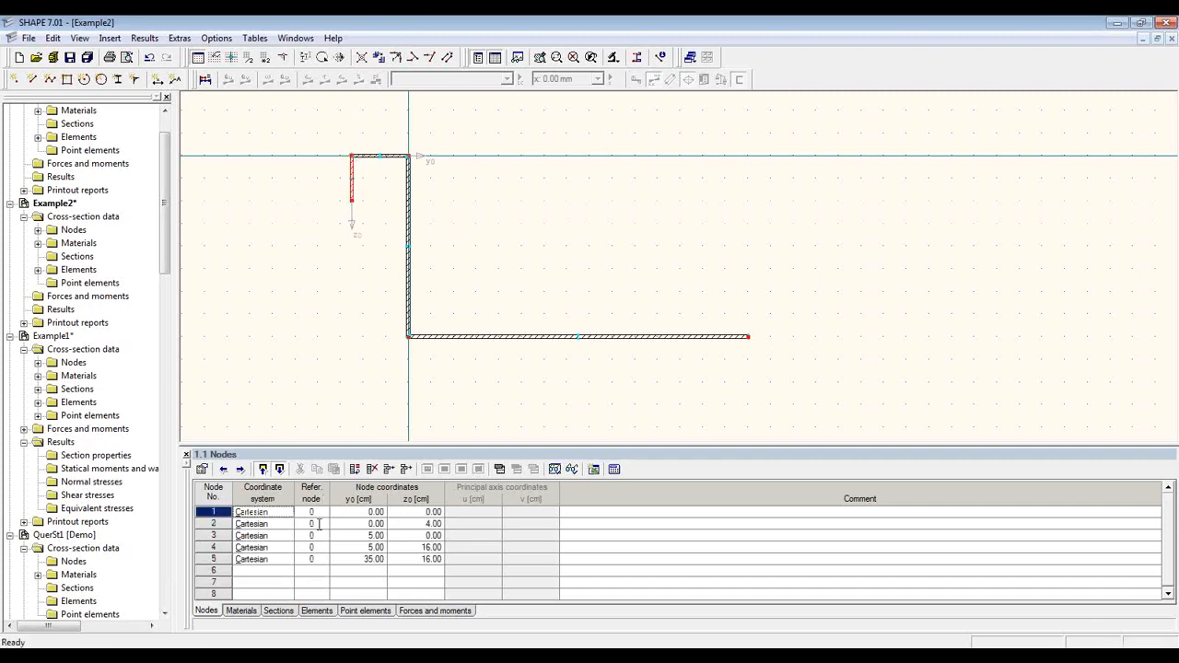
{"action": "left_click", "coordinate": [319, 523]}
{"action": "left_click", "coordinate": [419, 524]}
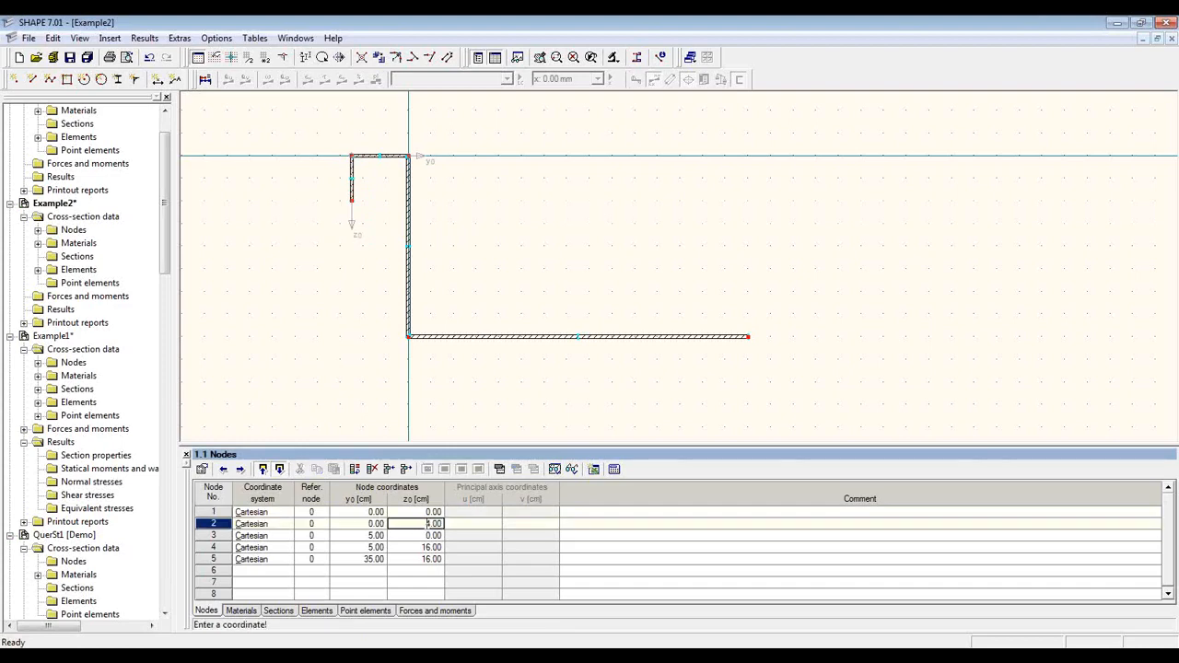
{"action": "type", "text": "3,00"}
{"action": "key", "text": "Return"}
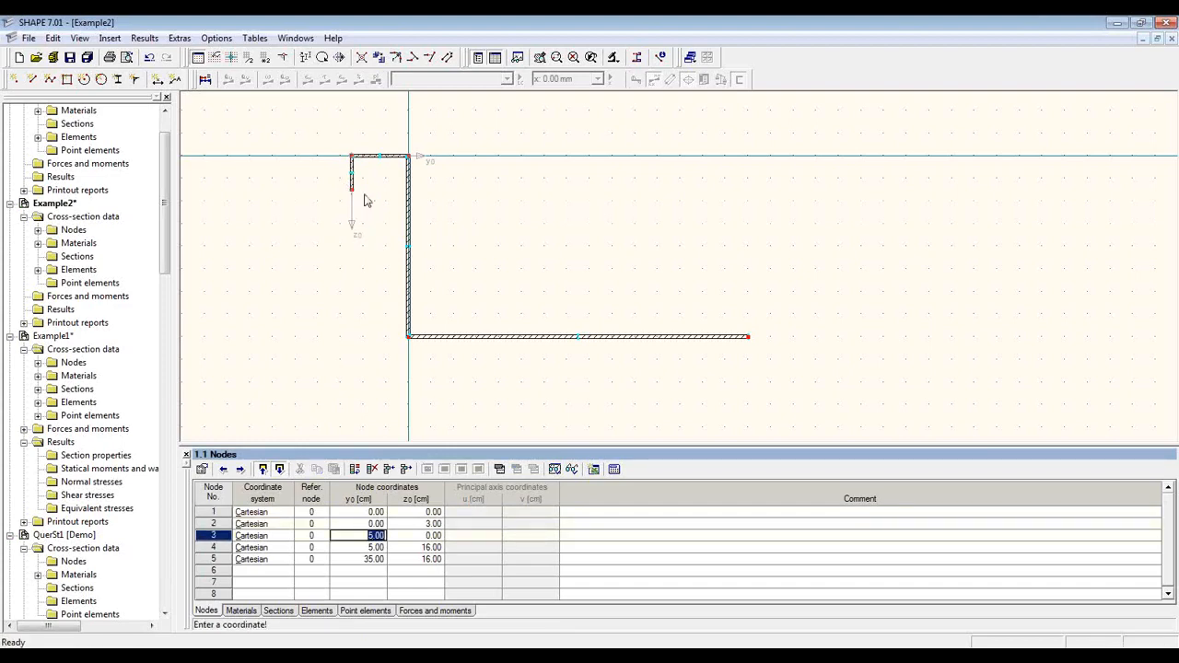
{"action": "left_click", "coordinate": [374, 283]}
{"action": "left_click_drag", "start_coordinate": [328, 131], "coordinate": [426, 389]}
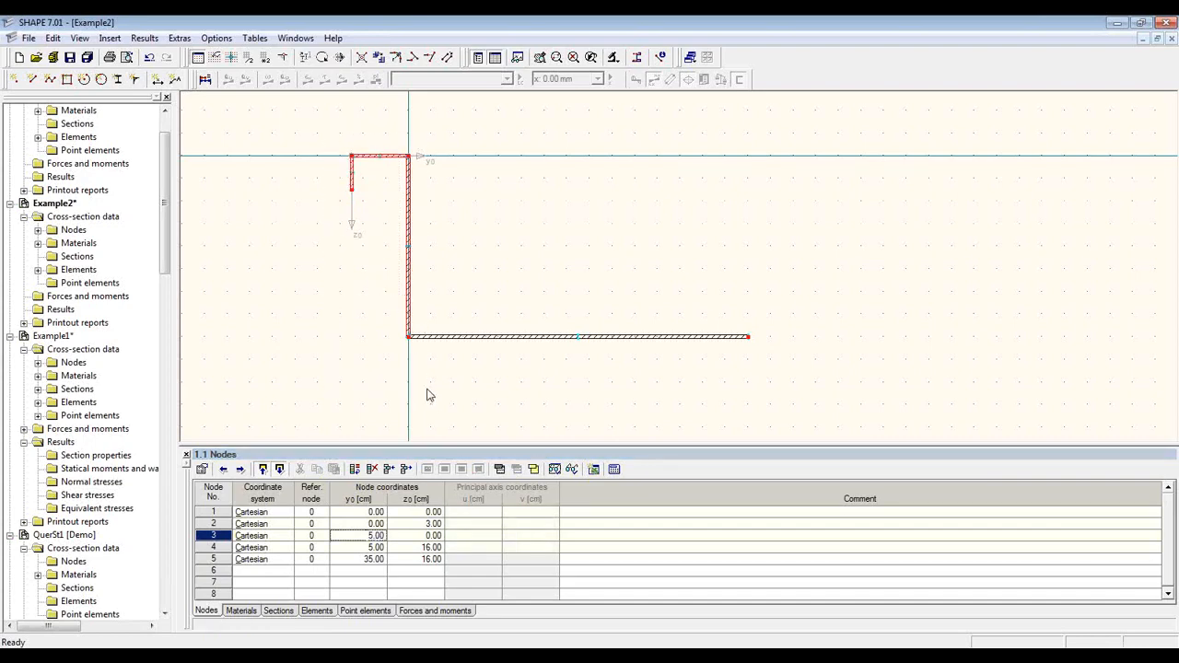
Step: Mirror a copy of the selected lip, flange and web about a vertical z axis at y = 20 cm
{"action": "left_click", "coordinate": [341, 59]}
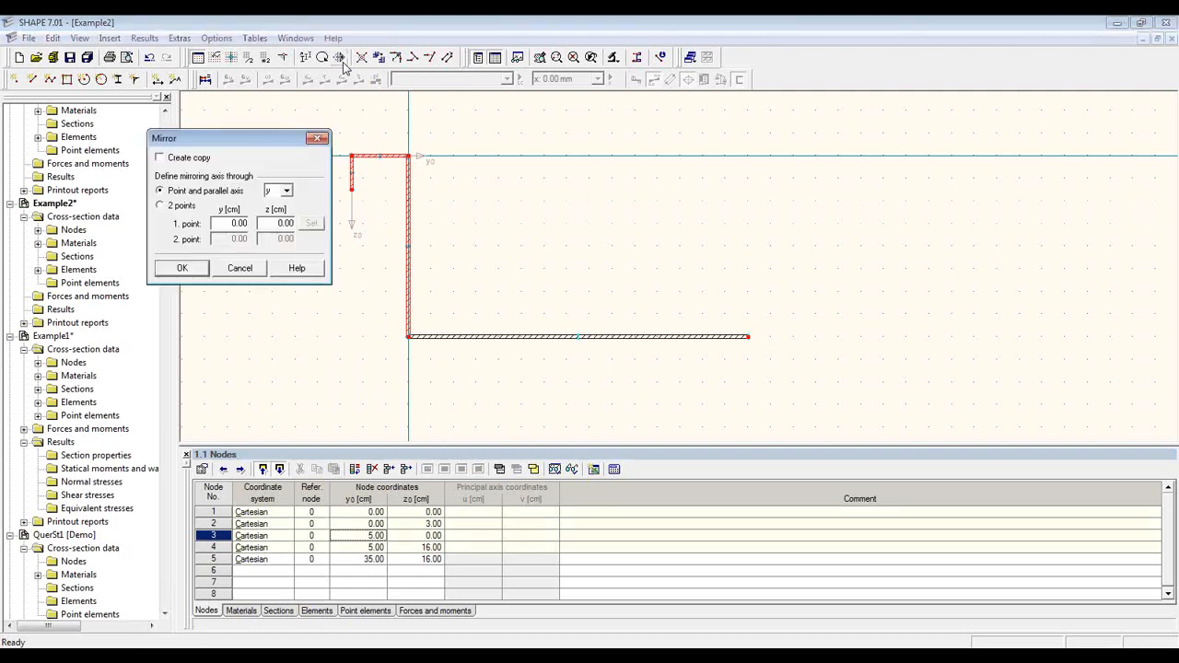
{"action": "left_click", "coordinate": [160, 157]}
{"action": "left_click", "coordinate": [287, 190]}
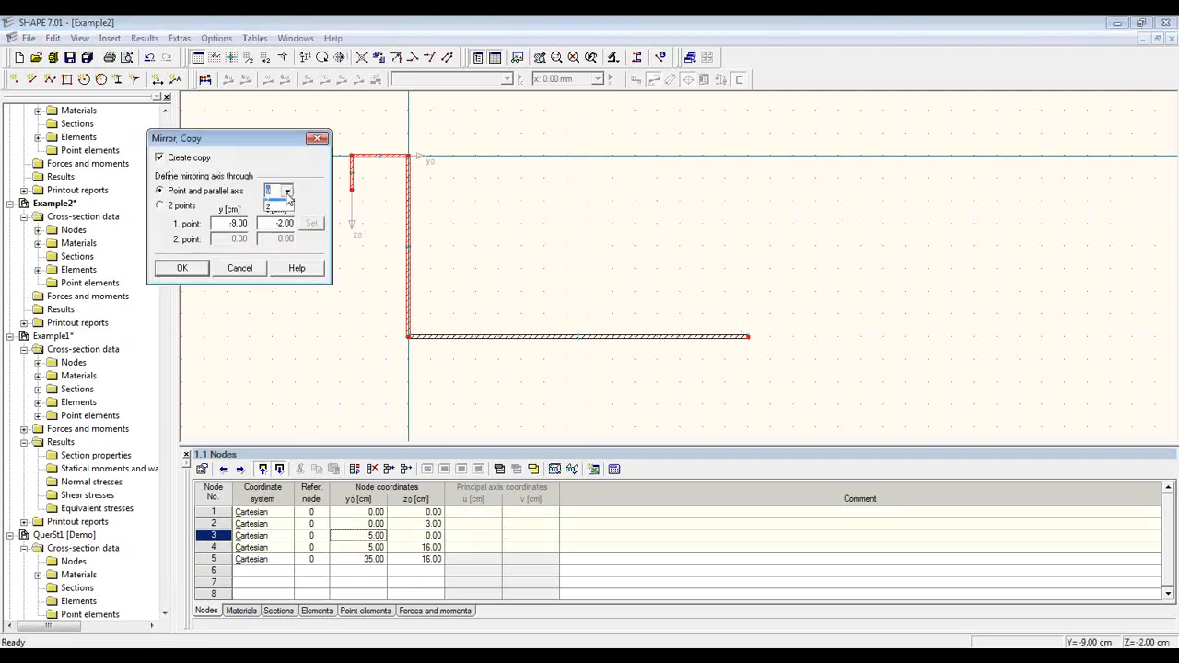
{"action": "left_click", "coordinate": [284, 214]}
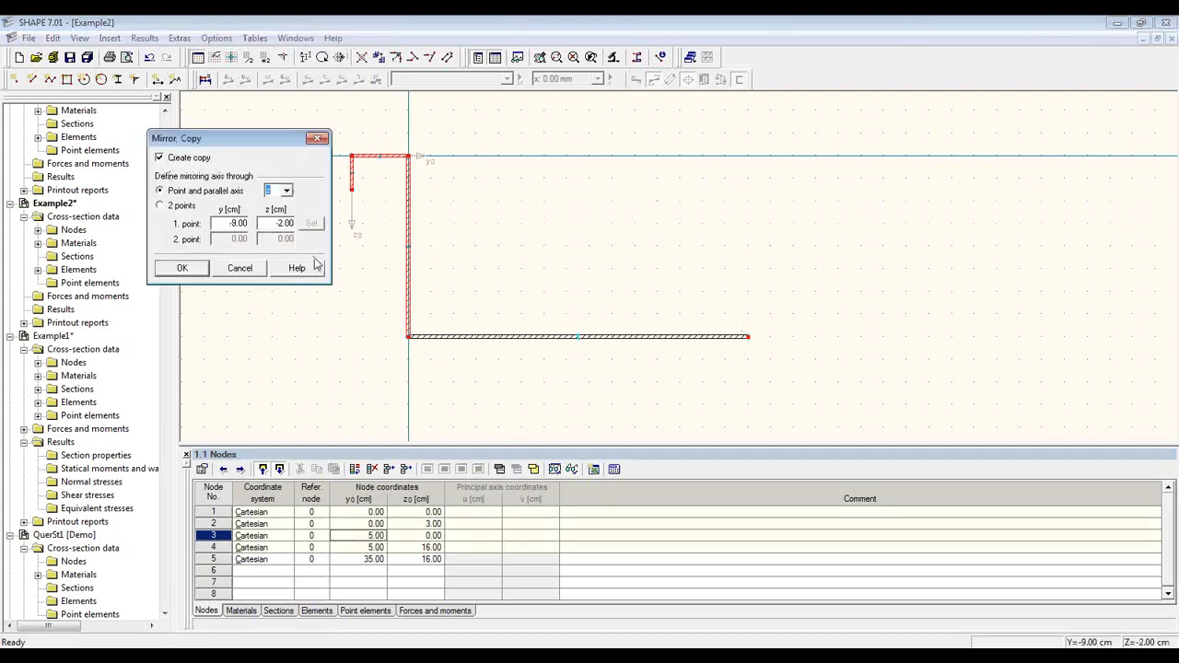
{"action": "left_click", "coordinate": [577, 337]}
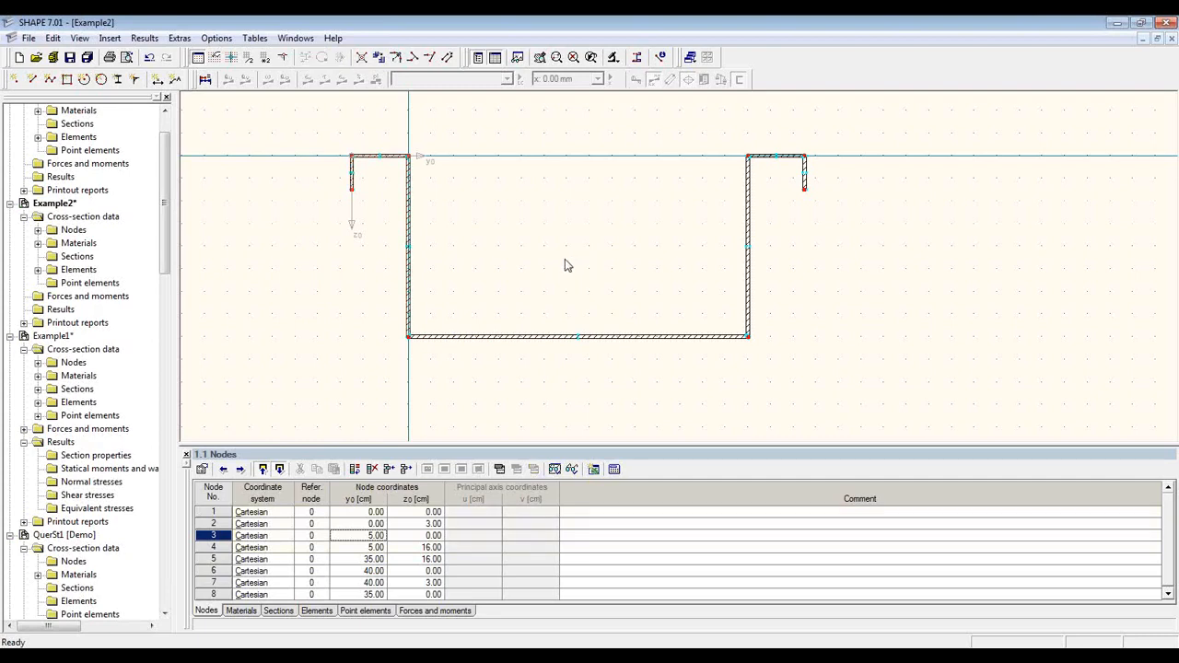
{"action": "scroll", "coordinate": [572, 259], "scroll_direction": "up", "scroll_amount": 2}
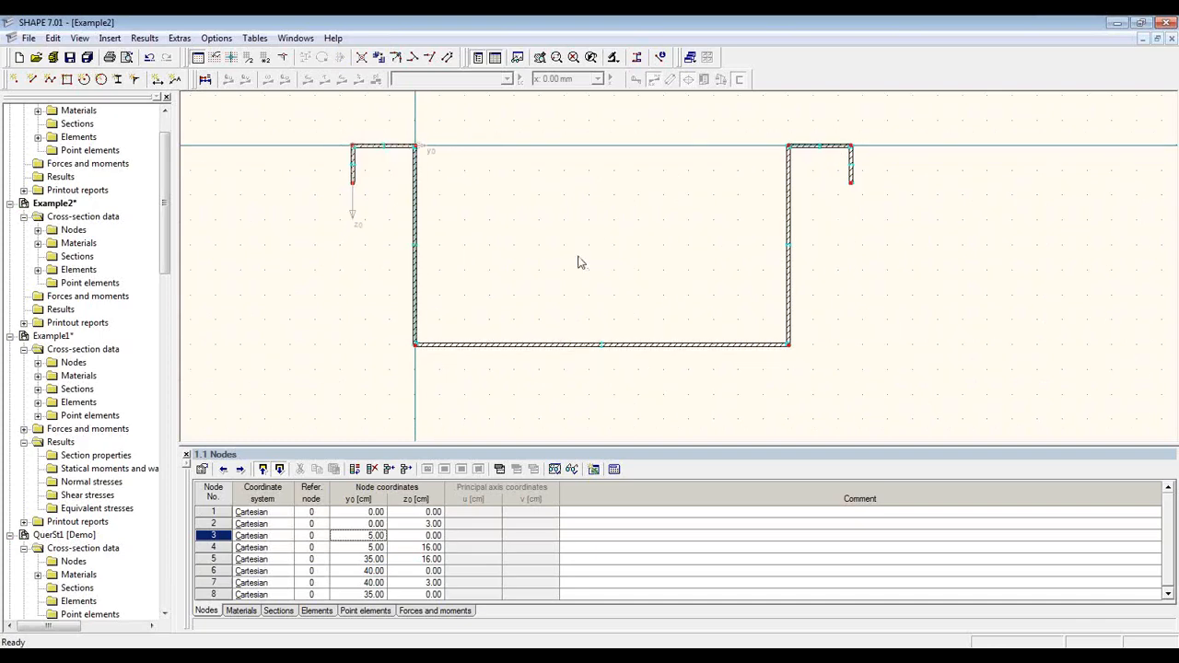
Step: Run the plausibility check, acknowledge the no-errors message, and calculate the section properties
{"action": "left_click", "coordinate": [180, 38]}
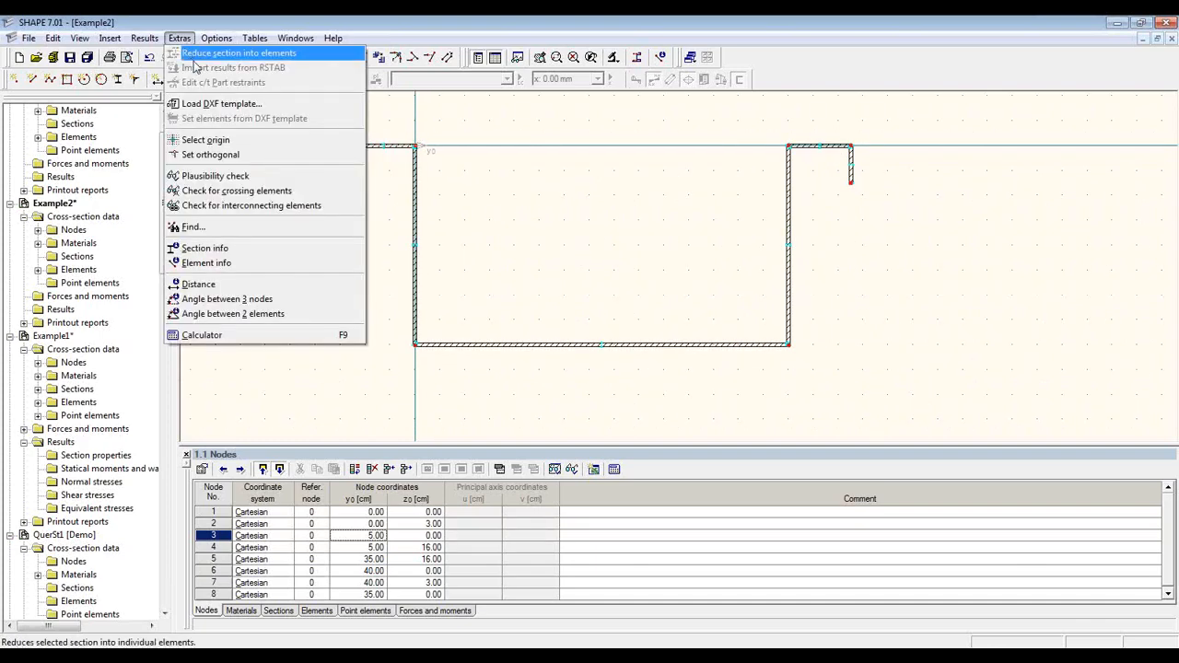
{"action": "left_click", "coordinate": [317, 176]}
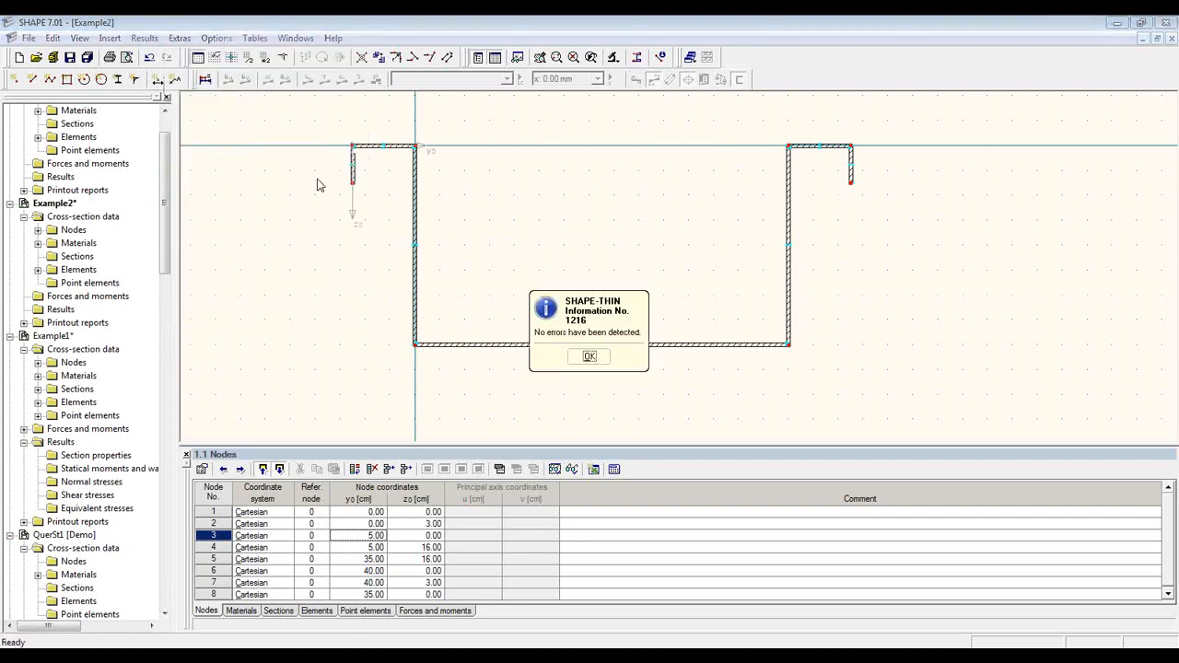
{"action": "left_click", "coordinate": [596, 364]}
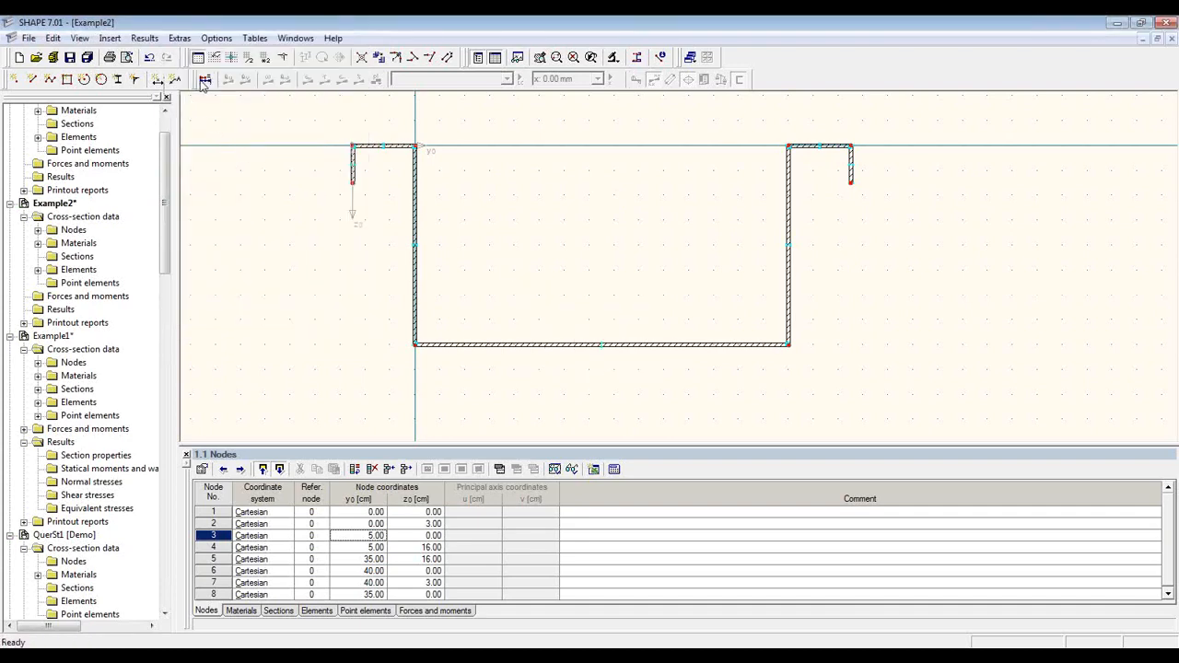
{"action": "left_click", "coordinate": [204, 81]}
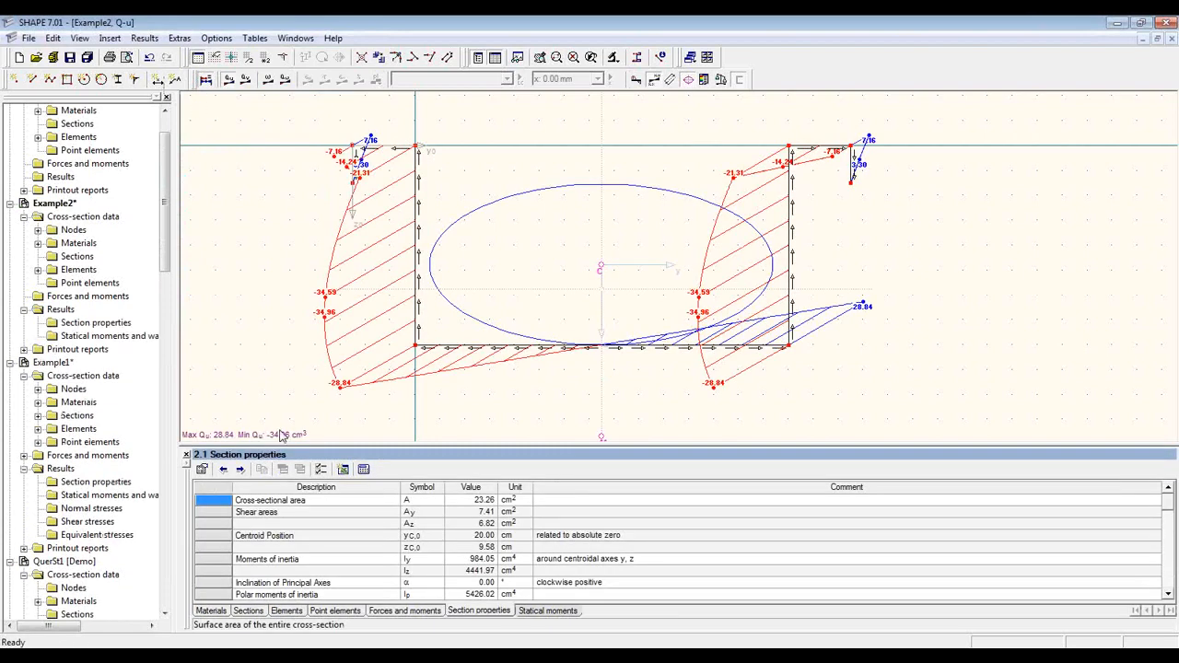
Step: List the Statical moments table below a resized drawing and turn off the result diagrams
{"action": "left_click_drag", "start_coordinate": [385, 445], "coordinate": [396, 313]}
{"action": "left_click", "coordinate": [563, 616]}
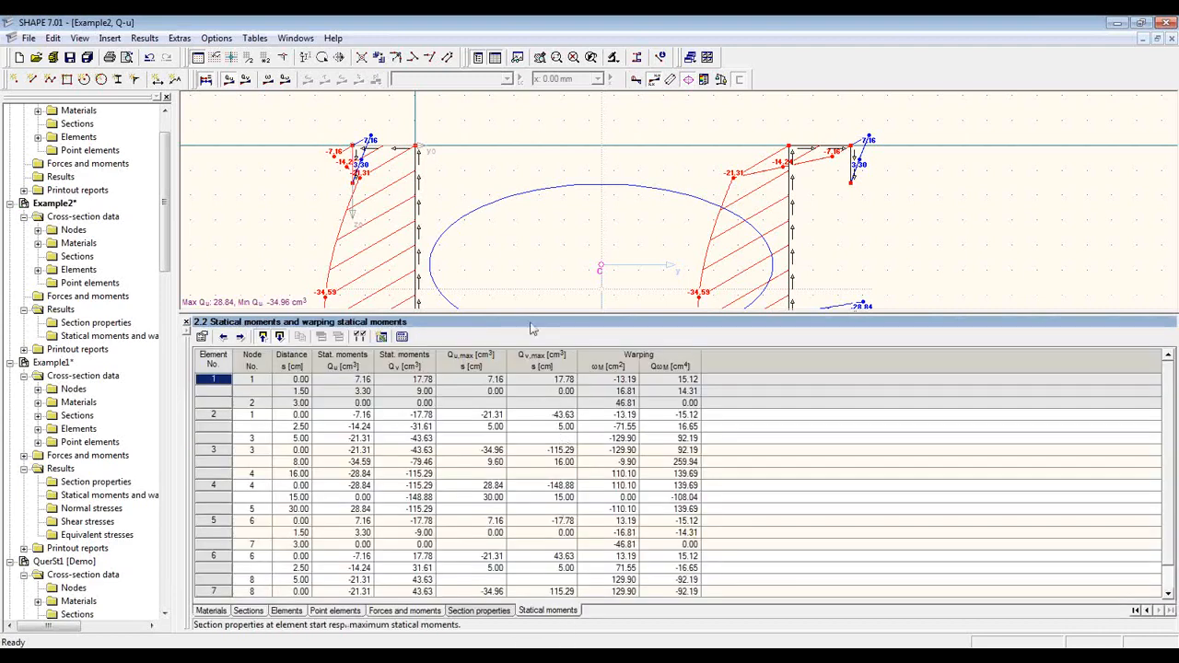
{"action": "left_click_drag", "start_coordinate": [532, 310], "coordinate": [526, 426]}
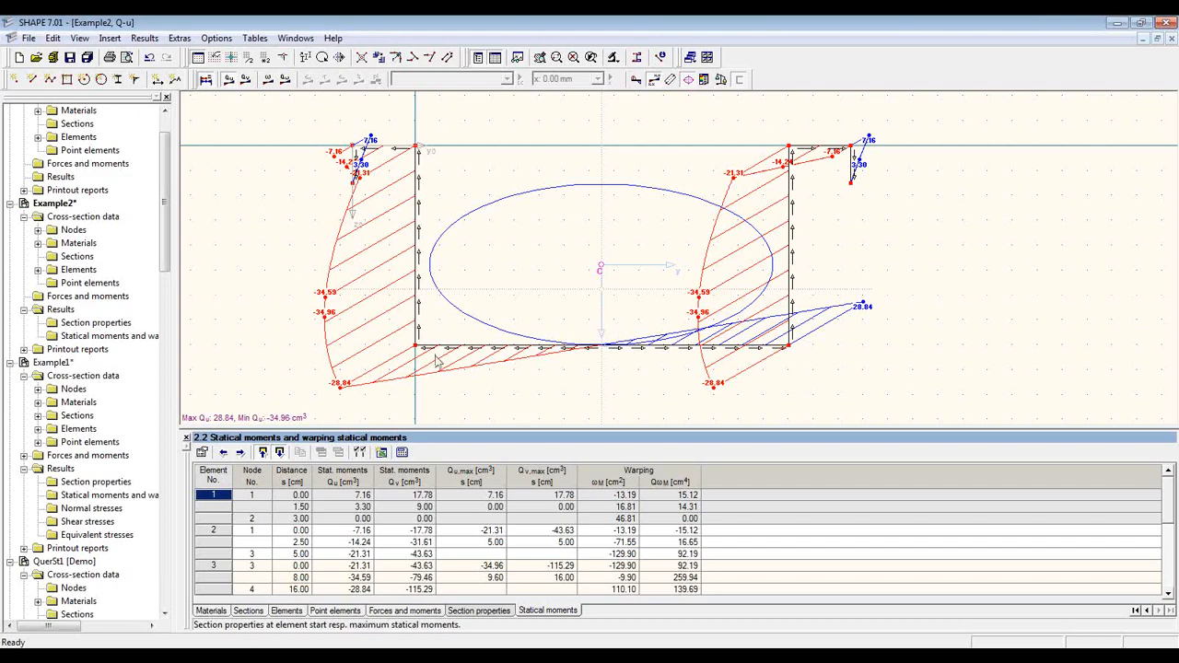
{"action": "left_click", "coordinate": [207, 81]}
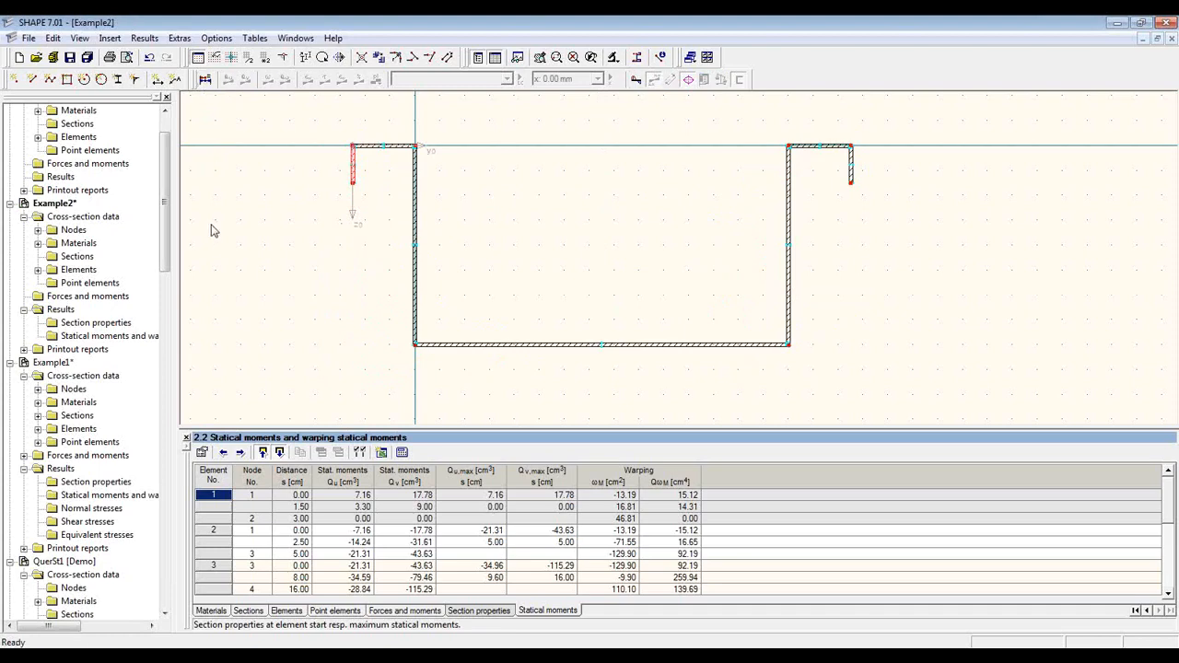
Step: Dimension the left lip (3.00) and the section height (16.00)
{"action": "left_click", "coordinate": [157, 81]}
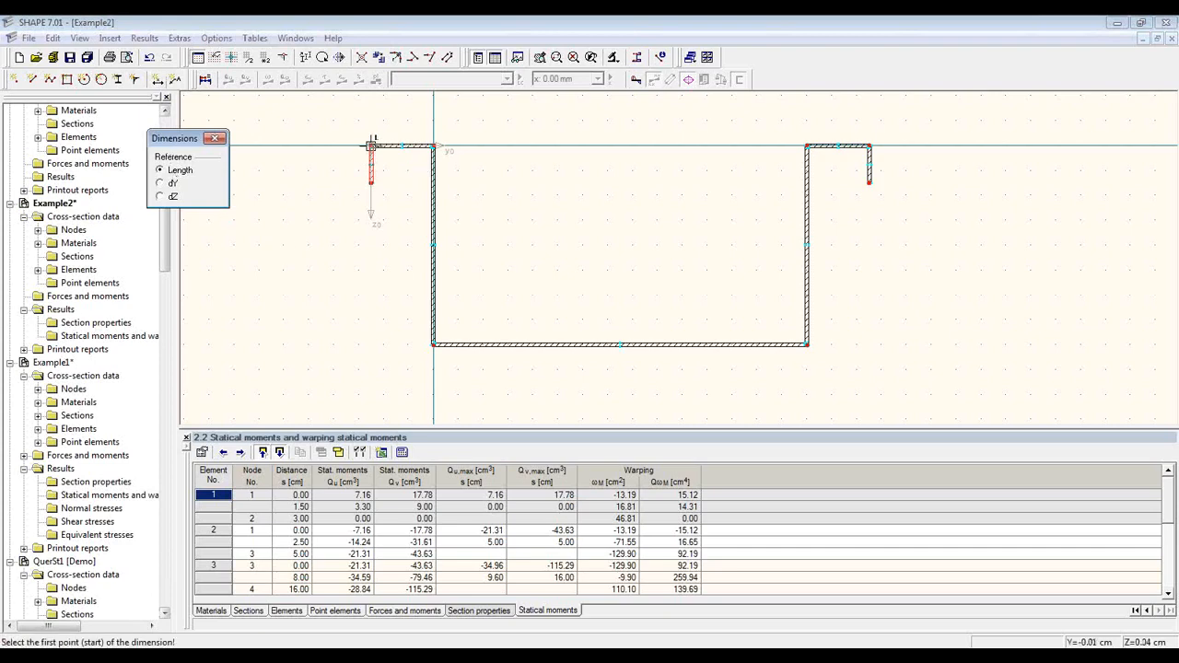
{"action": "left_click", "coordinate": [371, 145]}
{"action": "left_click", "coordinate": [372, 183]}
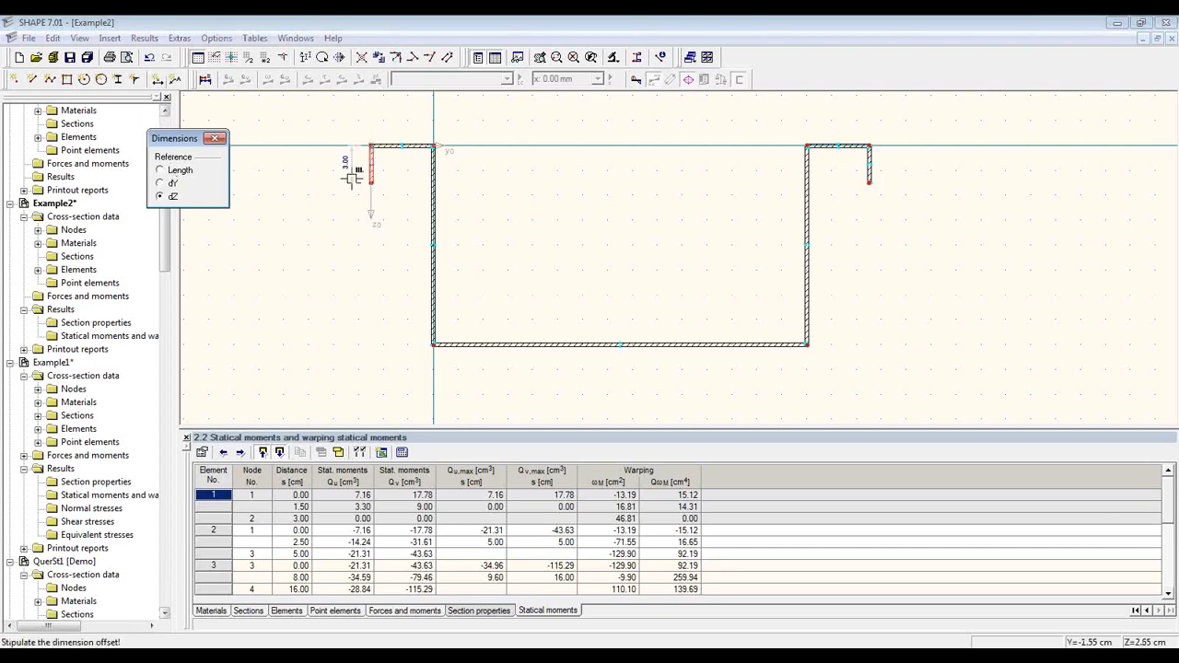
{"action": "left_click", "coordinate": [350, 177]}
{"action": "left_click", "coordinate": [434, 145]}
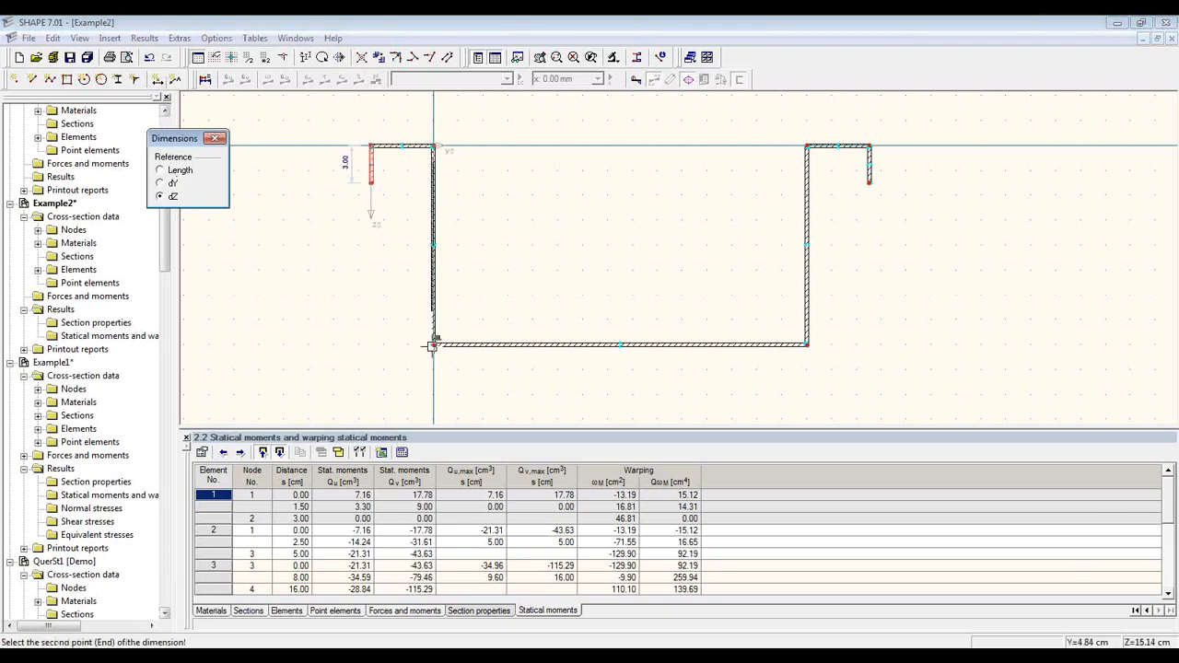
{"action": "left_click", "coordinate": [433, 343]}
{"action": "left_click", "coordinate": [319, 322]}
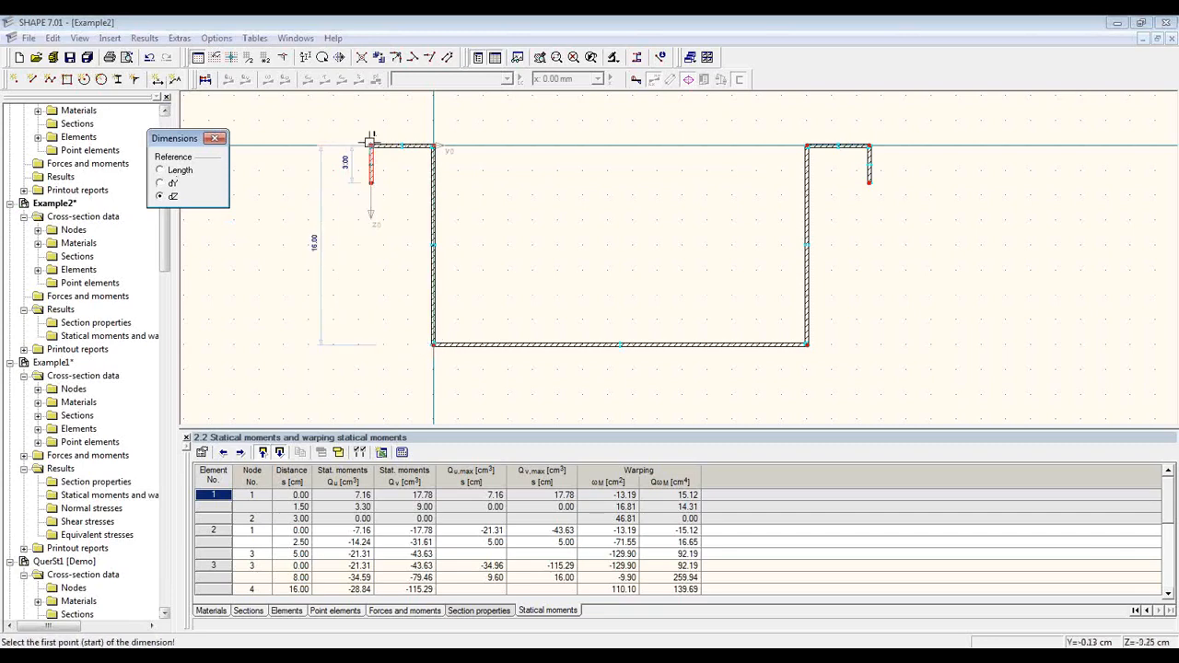
Step: Add the top width dimensions 5.00, 30.00 and 5.15 above the section
{"action": "left_click", "coordinate": [372, 145]}
{"action": "left_click", "coordinate": [433, 145]}
{"action": "left_click", "coordinate": [412, 118]}
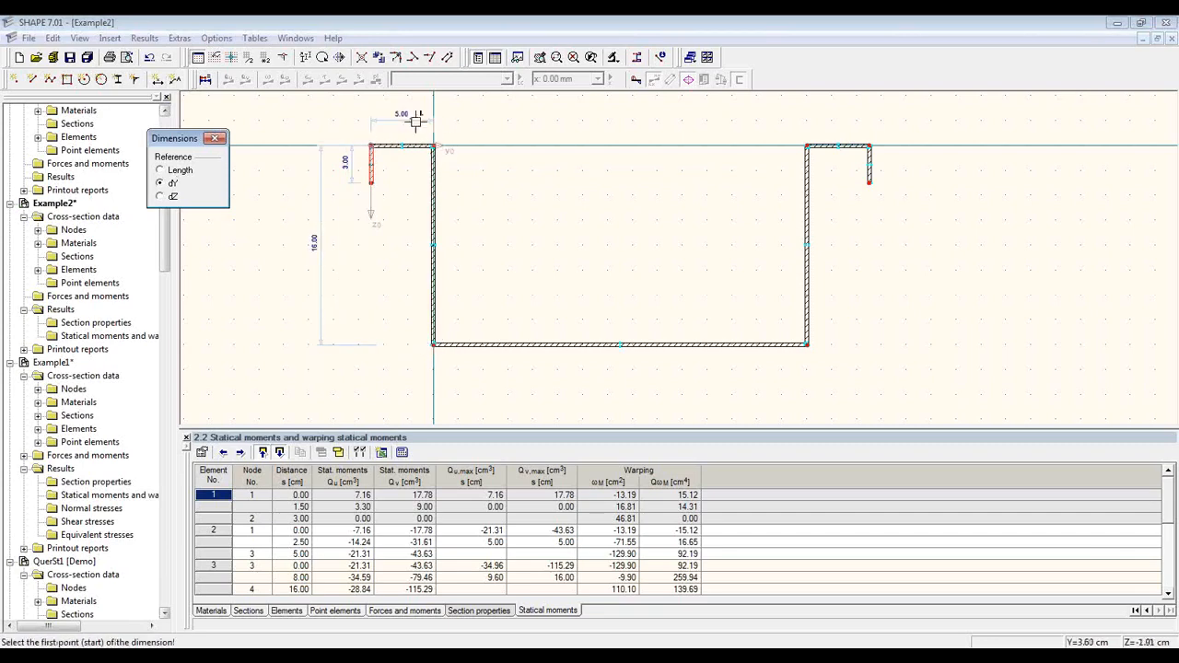
{"action": "left_click", "coordinate": [434, 146]}
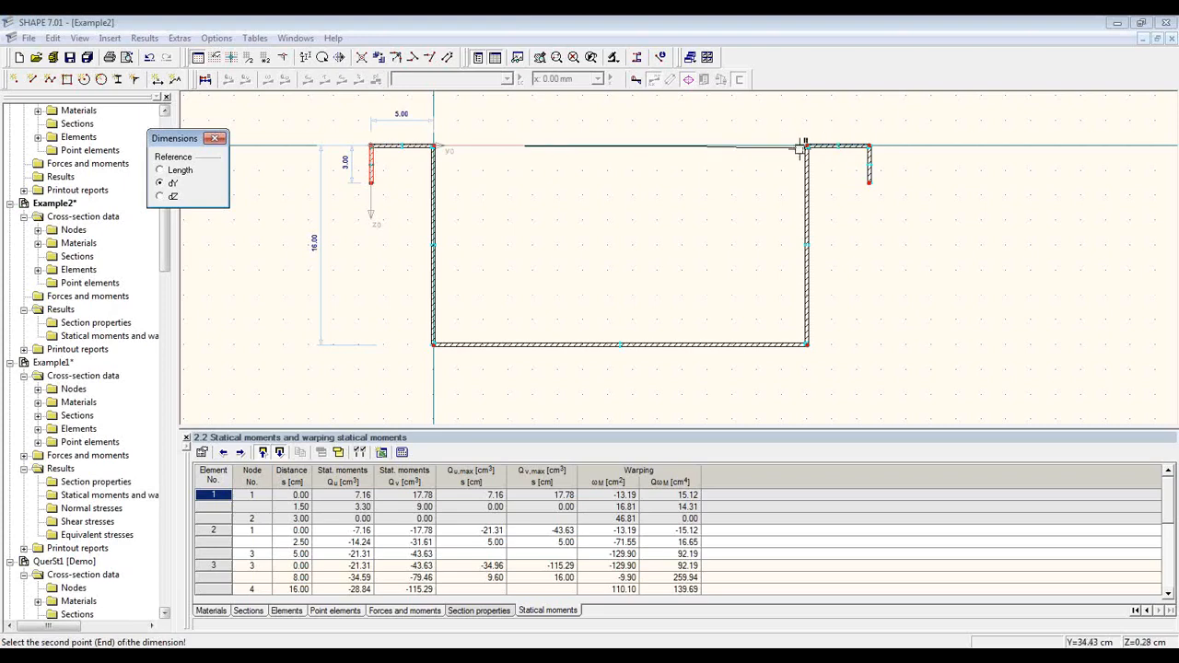
{"action": "left_click", "coordinate": [806, 145]}
{"action": "left_click", "coordinate": [753, 120]}
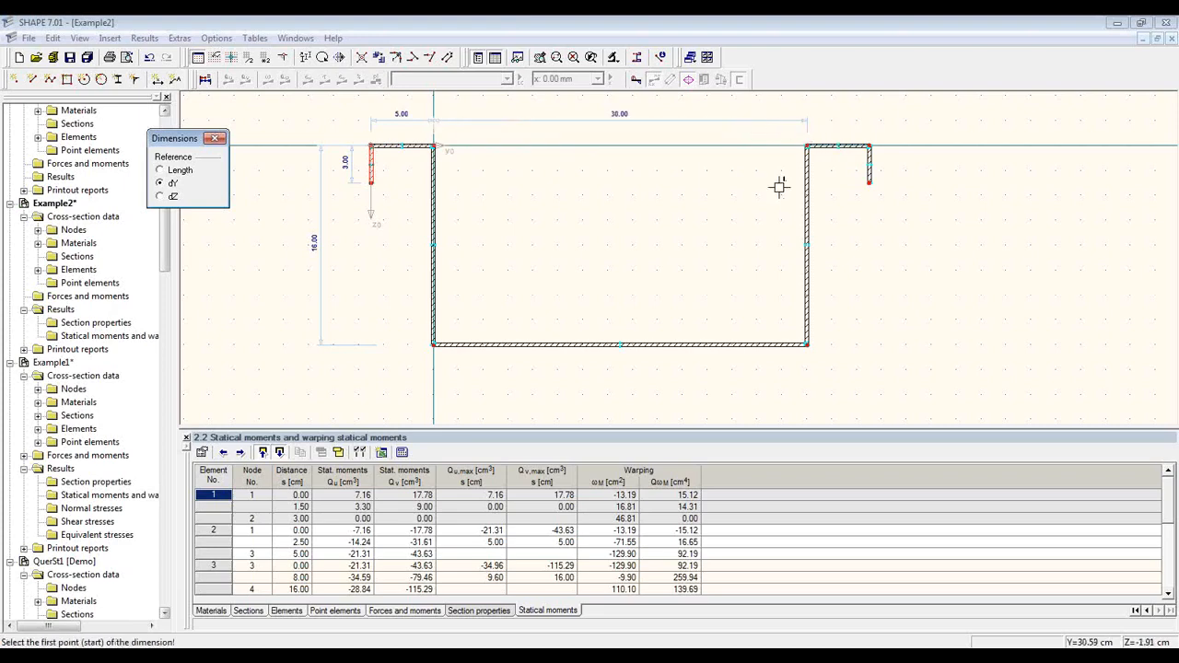
{"action": "left_click", "coordinate": [808, 146]}
{"action": "left_click", "coordinate": [870, 146]}
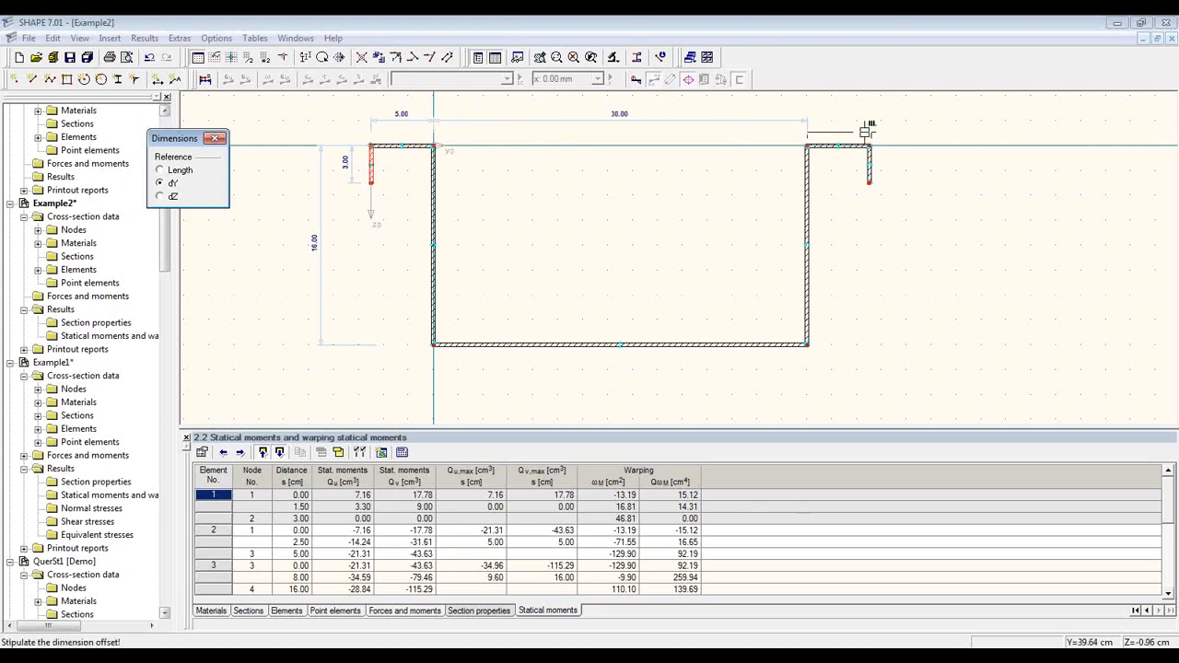
{"action": "left_click", "coordinate": [856, 120]}
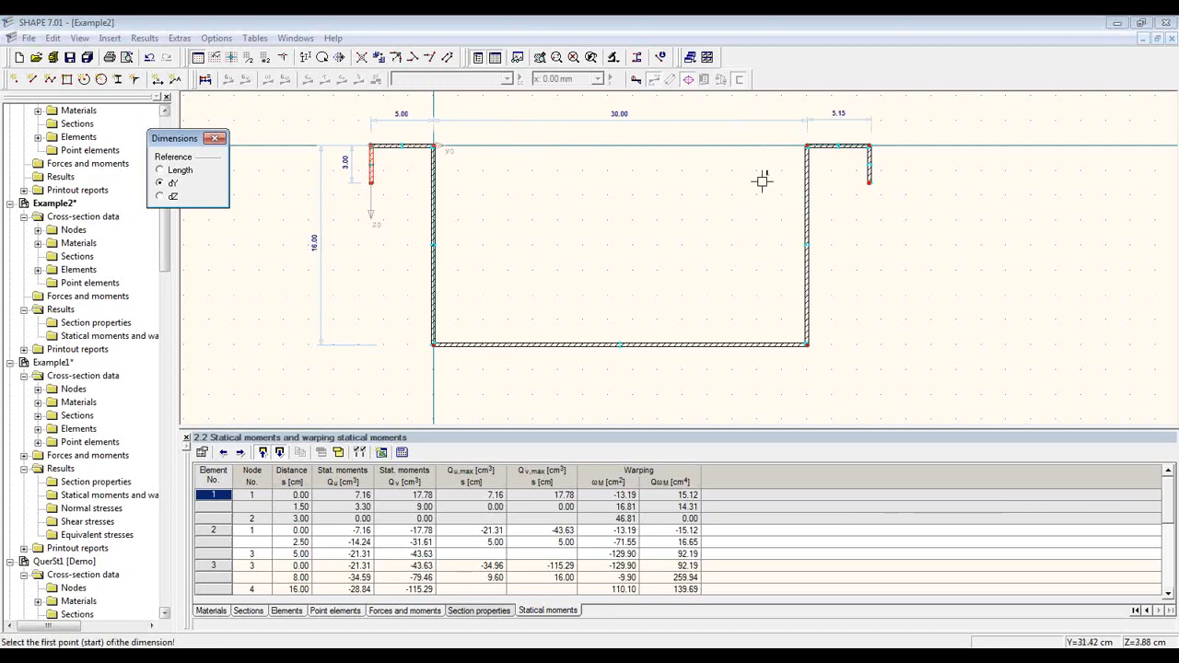
{"action": "key", "text": "Escape"}
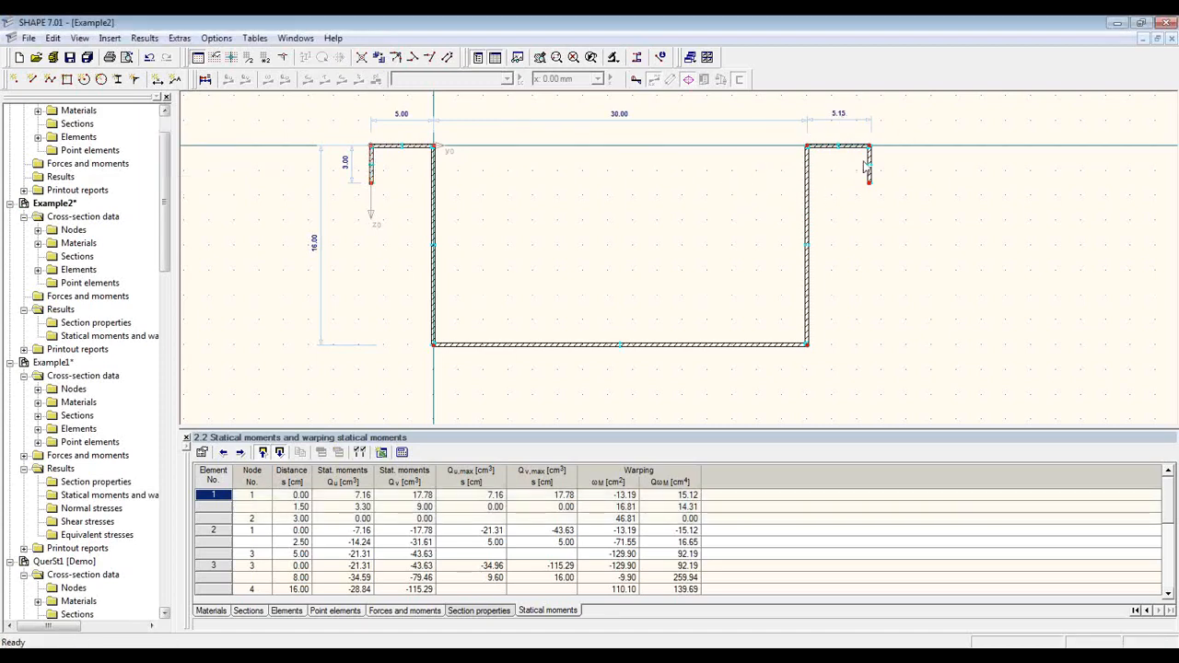
Step: Select and delete the 5.15 dimension over the right flange
{"action": "left_click", "coordinate": [214, 611]}
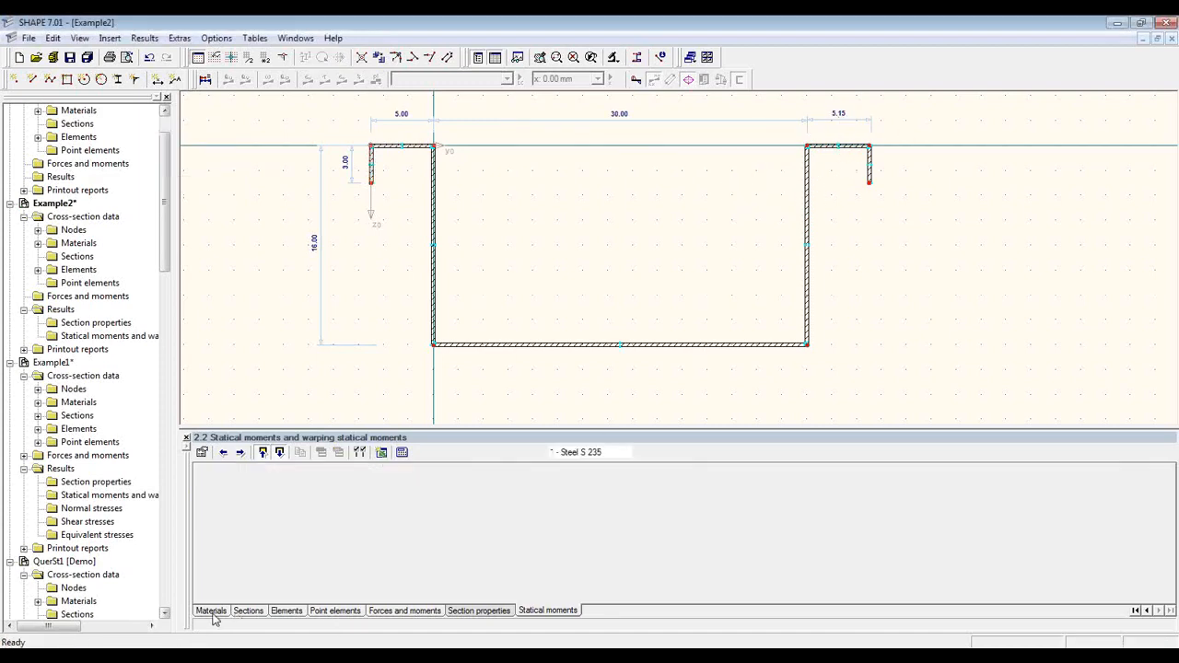
{"action": "left_click", "coordinate": [281, 611]}
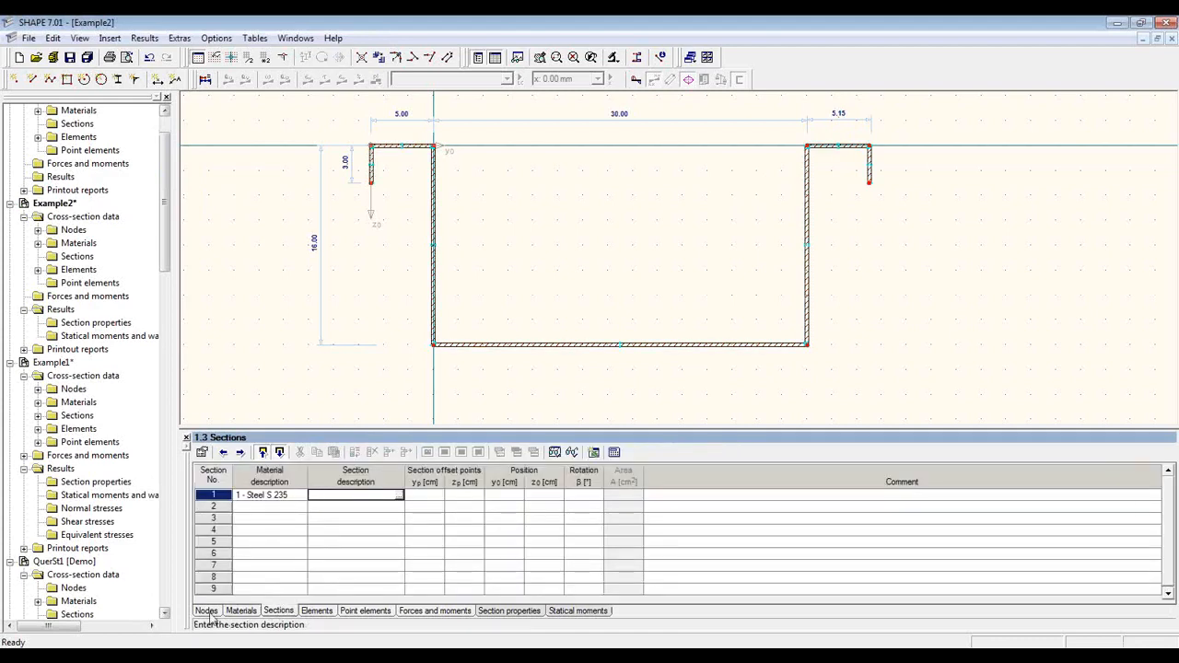
{"action": "left_click", "coordinate": [206, 611]}
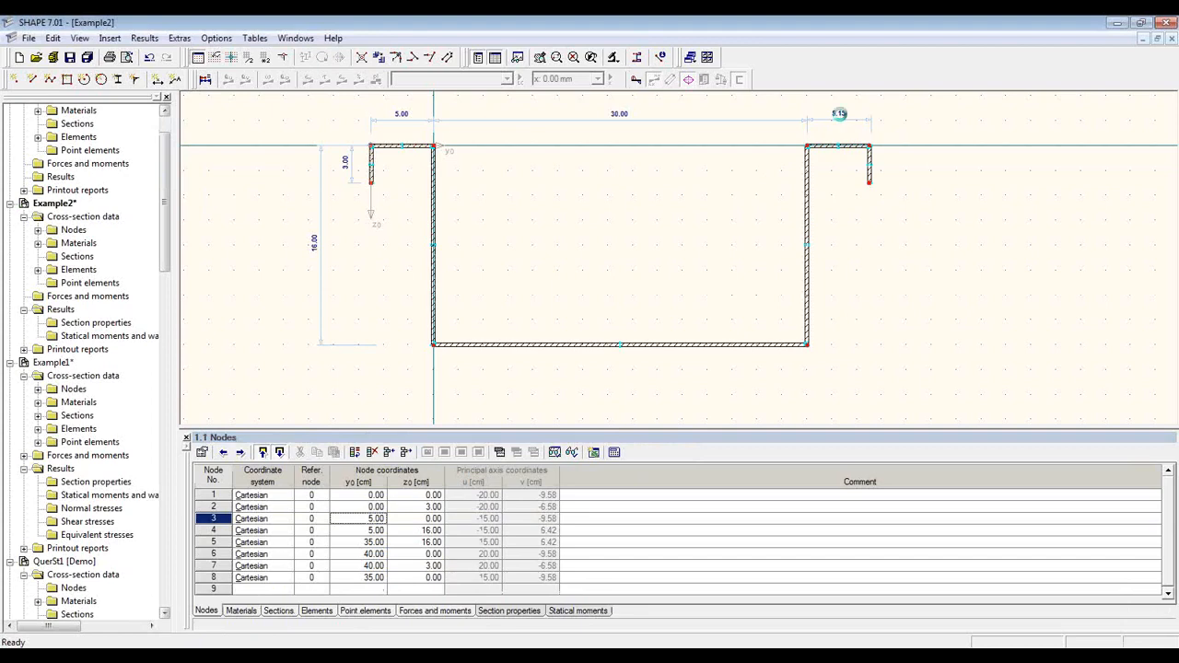
{"action": "right_click", "coordinate": [840, 112]}
{"action": "left_click", "coordinate": [836, 113]}
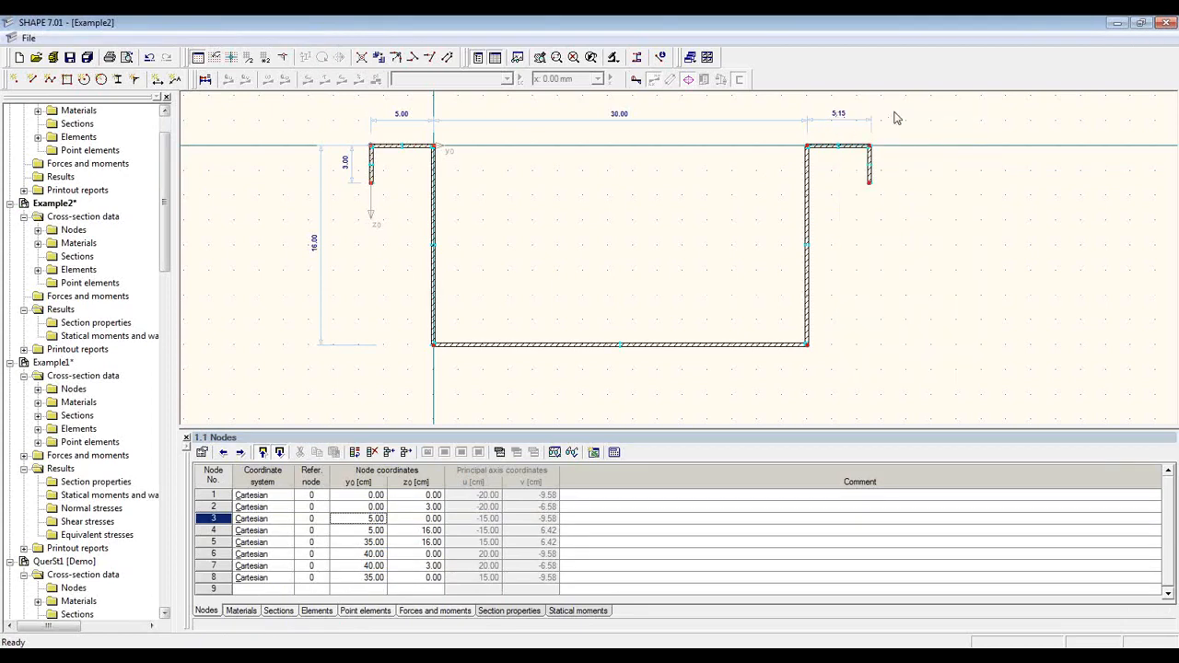
{"action": "left_click_drag", "start_coordinate": [894, 111], "coordinate": [831, 134]}
{"action": "left_click", "coordinate": [869, 123]}
{"action": "key", "text": "Delete"}
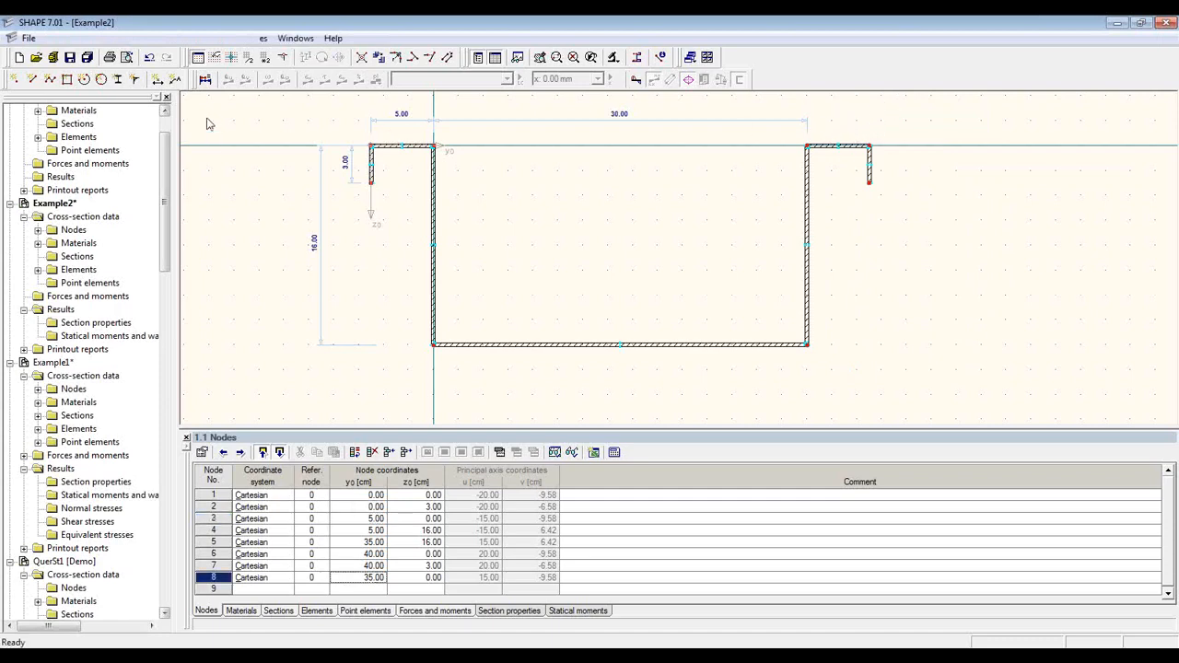
Step: Dimension the right flange as 5.00 using Reference Length
{"action": "left_click", "coordinate": [157, 80]}
{"action": "left_click", "coordinate": [161, 171]}
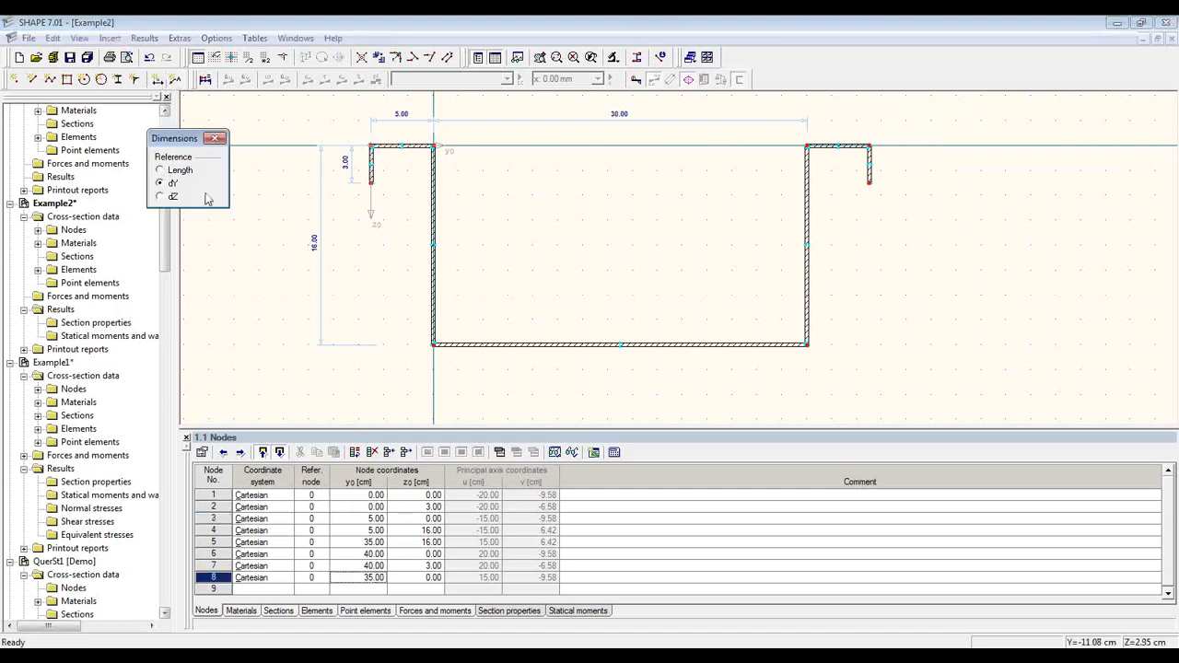
{"action": "left_click", "coordinate": [806, 146]}
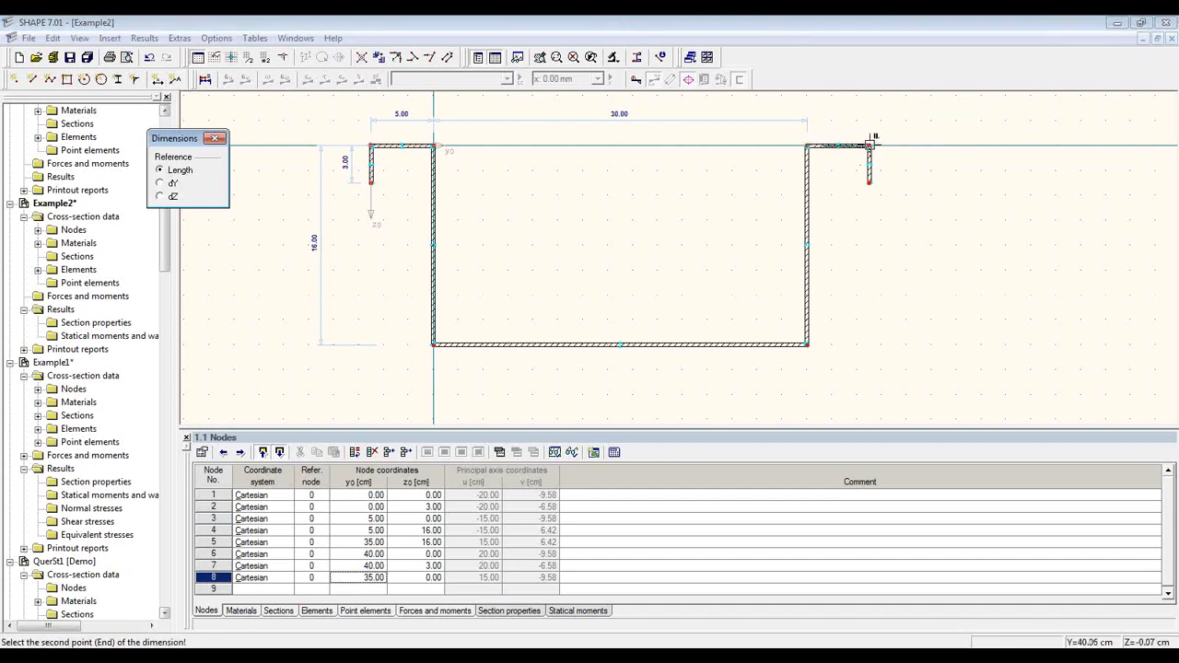
{"action": "left_click", "coordinate": [870, 144]}
{"action": "left_click", "coordinate": [859, 119]}
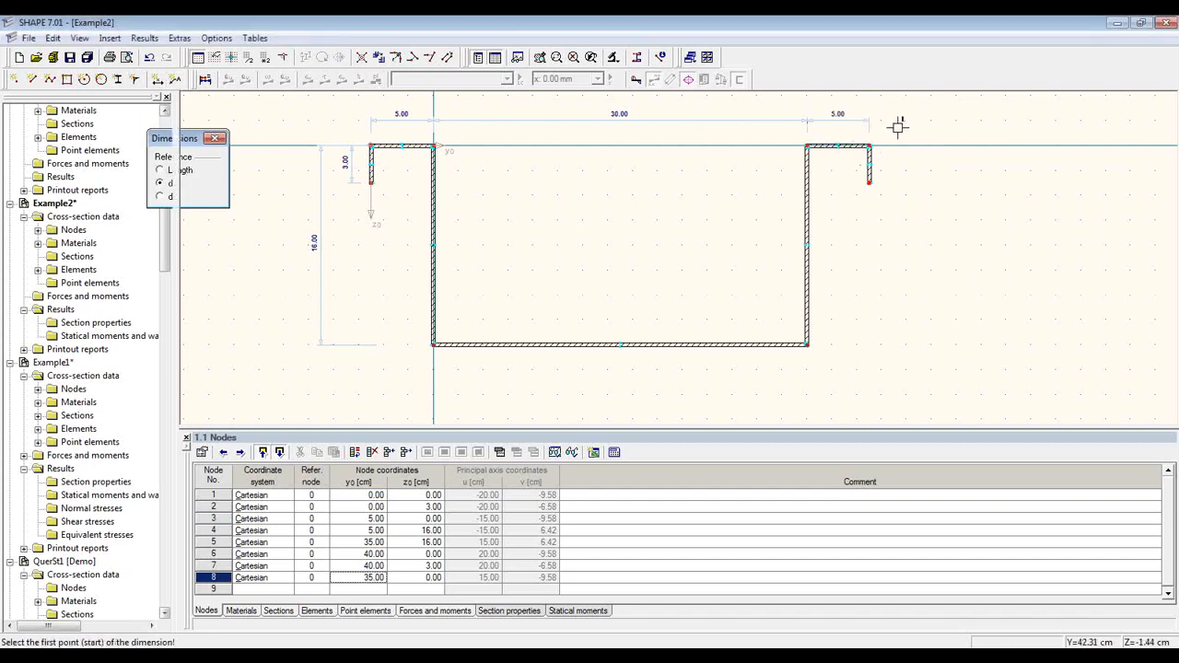
{"action": "key", "text": "Escape"}
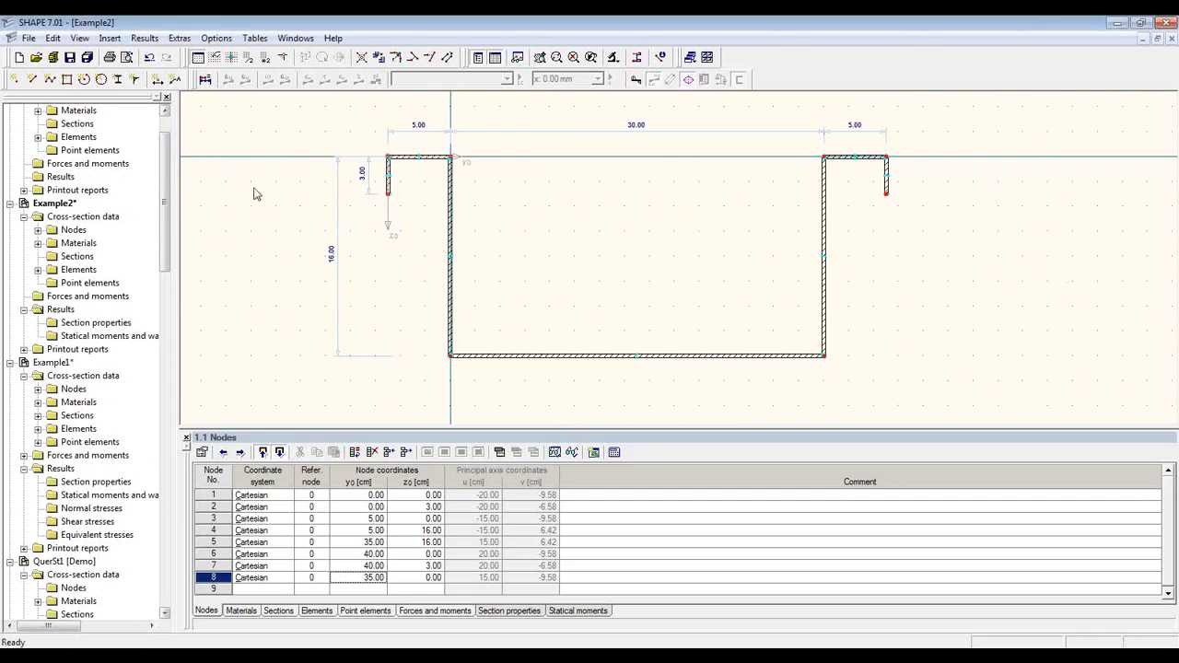
Step: Print the cross-section graphic to report D1 as a full-size image, with short form printout off
{"action": "left_click", "coordinate": [114, 61]}
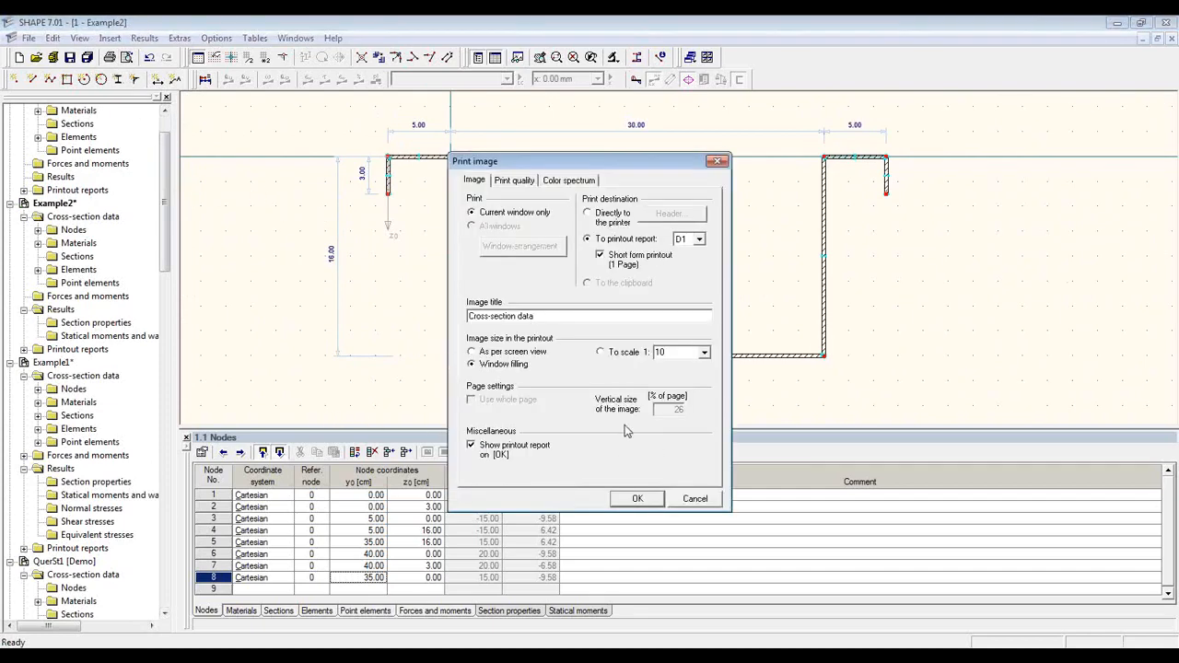
{"action": "left_click", "coordinate": [624, 269]}
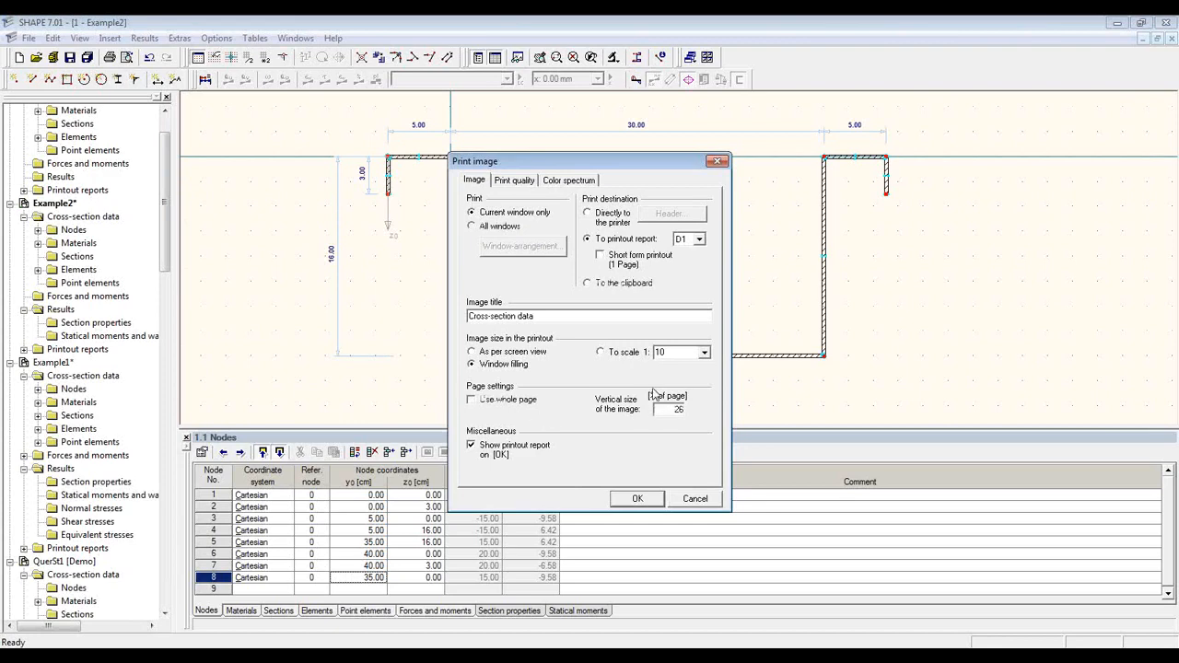
{"action": "left_click_drag", "start_coordinate": [664, 406], "coordinate": [711, 415]}
{"action": "left_click", "coordinate": [648, 501]}
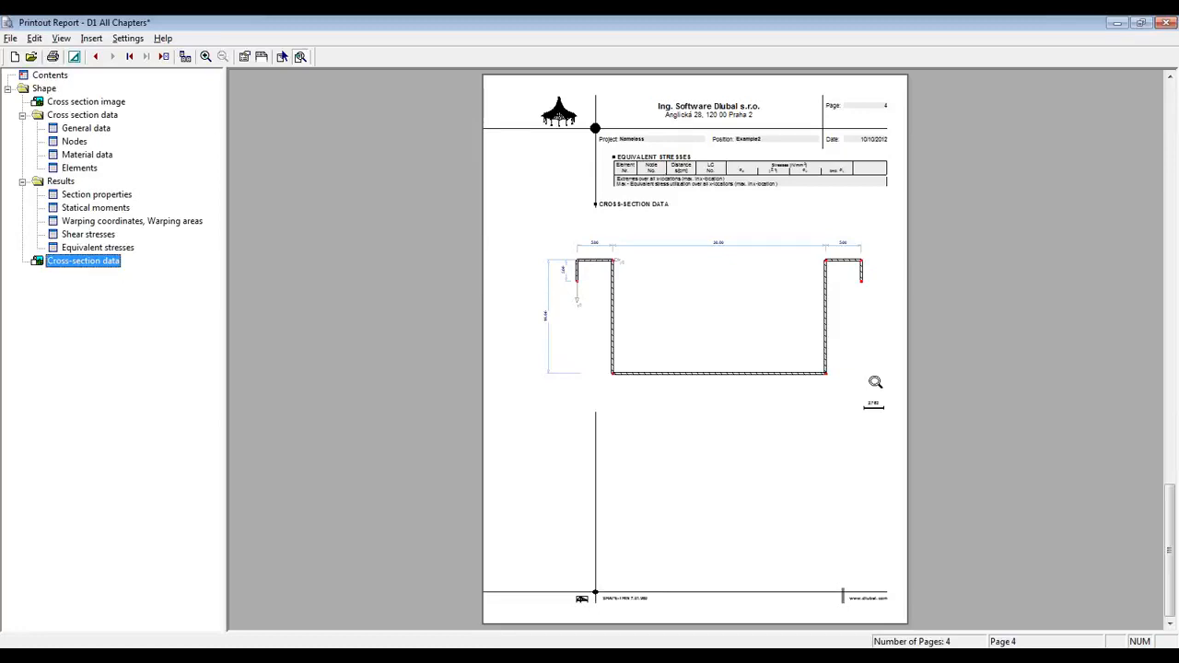
Step: Close the printout report without accepting changes, then begin a new cross-section
{"action": "left_click", "coordinate": [1167, 22]}
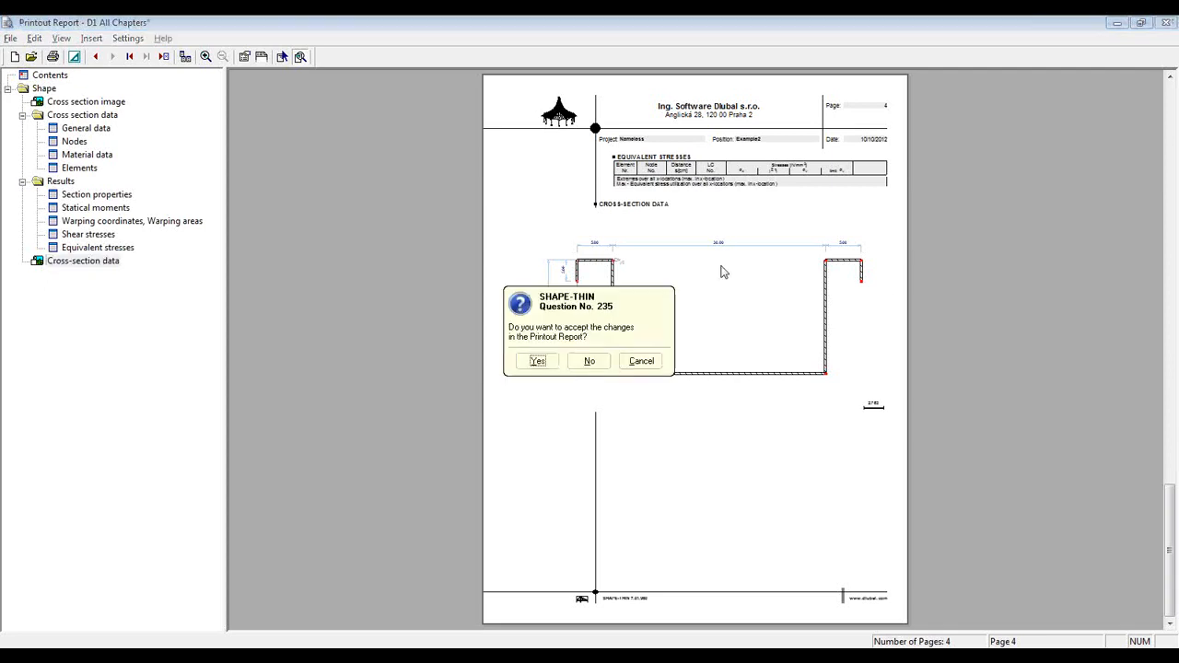
{"action": "left_click", "coordinate": [588, 361]}
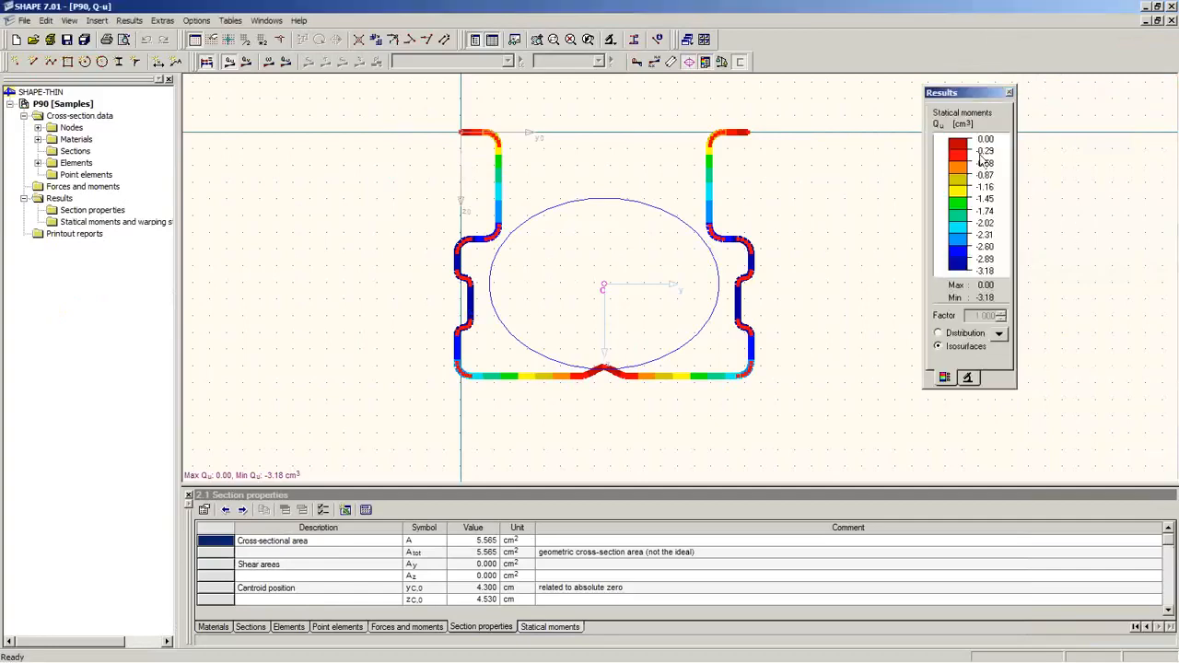
{"action": "left_click", "coordinate": [16, 41]}
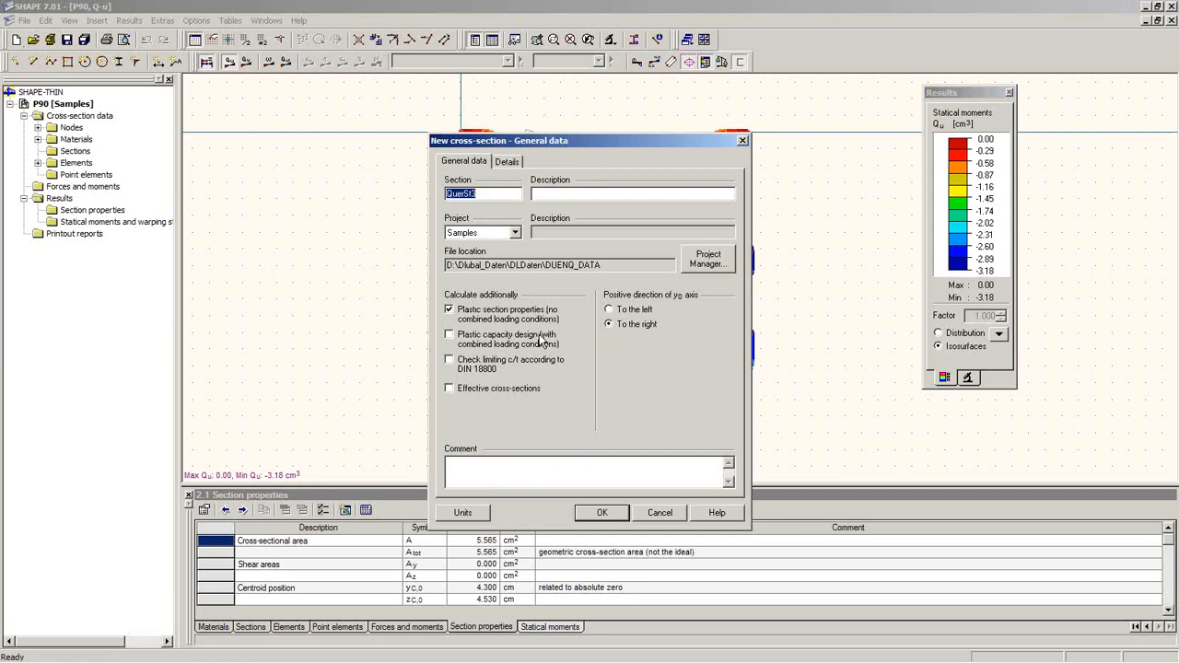
Step: Create cross-section 10-2 in project Samples and expand its Materials list showing Steel S 235
{"action": "type", "text": "10-2"}
{"action": "left_click", "coordinate": [604, 513]}
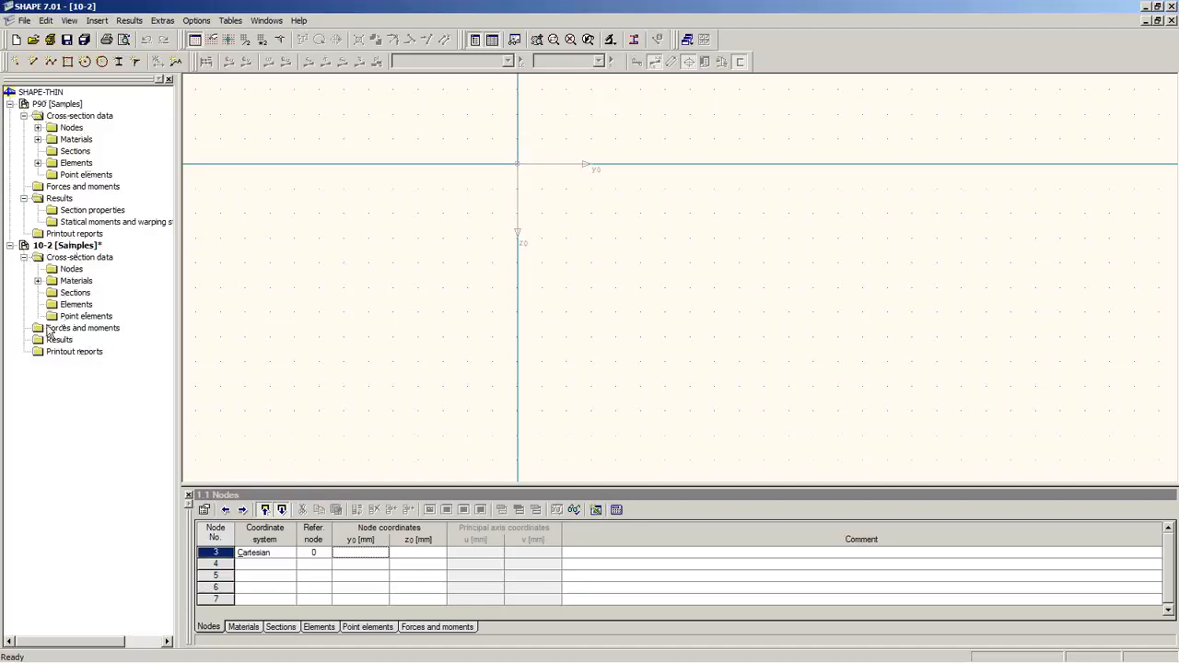
{"action": "left_click", "coordinate": [37, 281]}
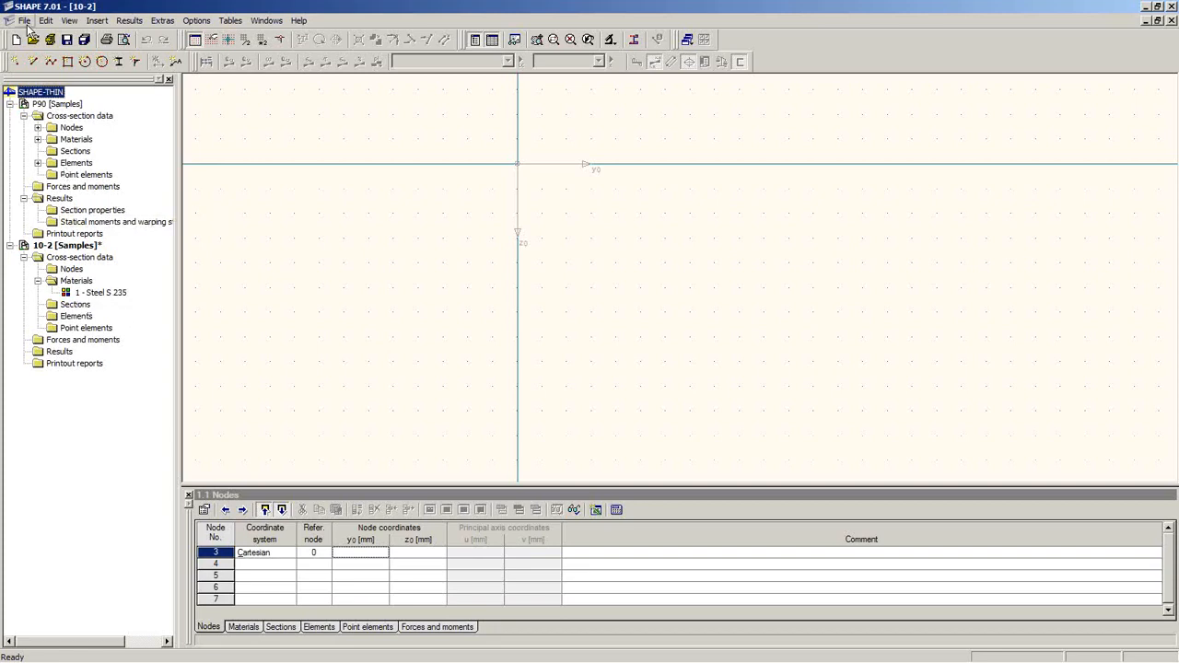
Step: Load Z240.dxf as a DXF template via File > Load DXF-template
{"action": "left_click", "coordinate": [25, 20]}
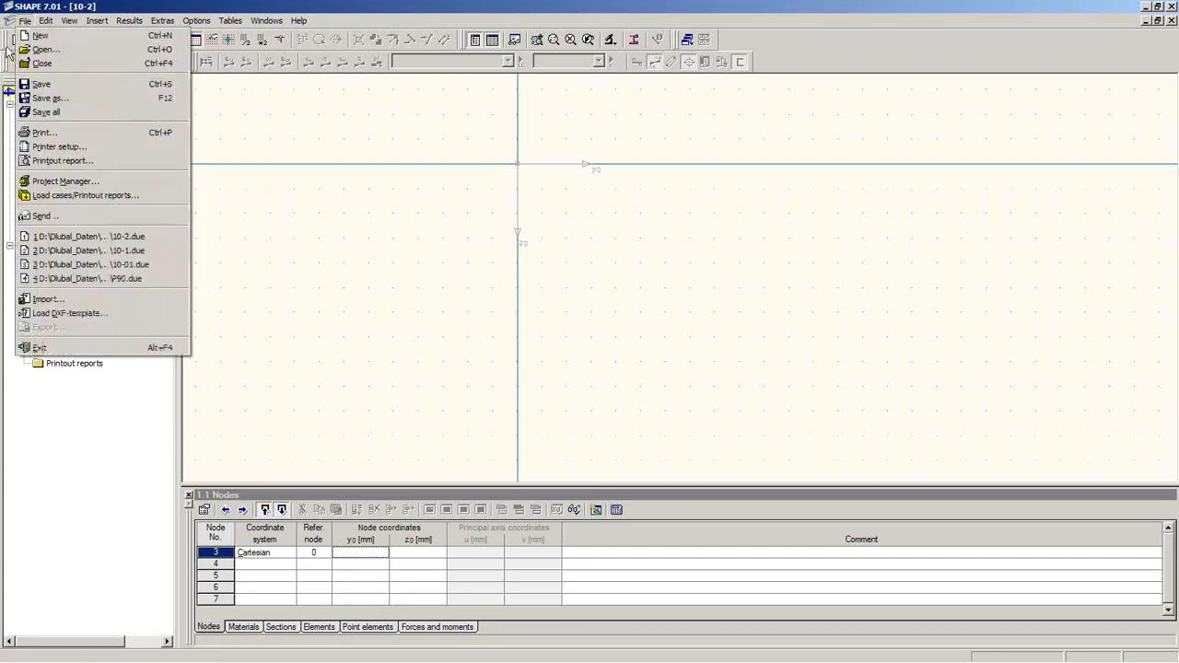
{"action": "left_click", "coordinate": [56, 314]}
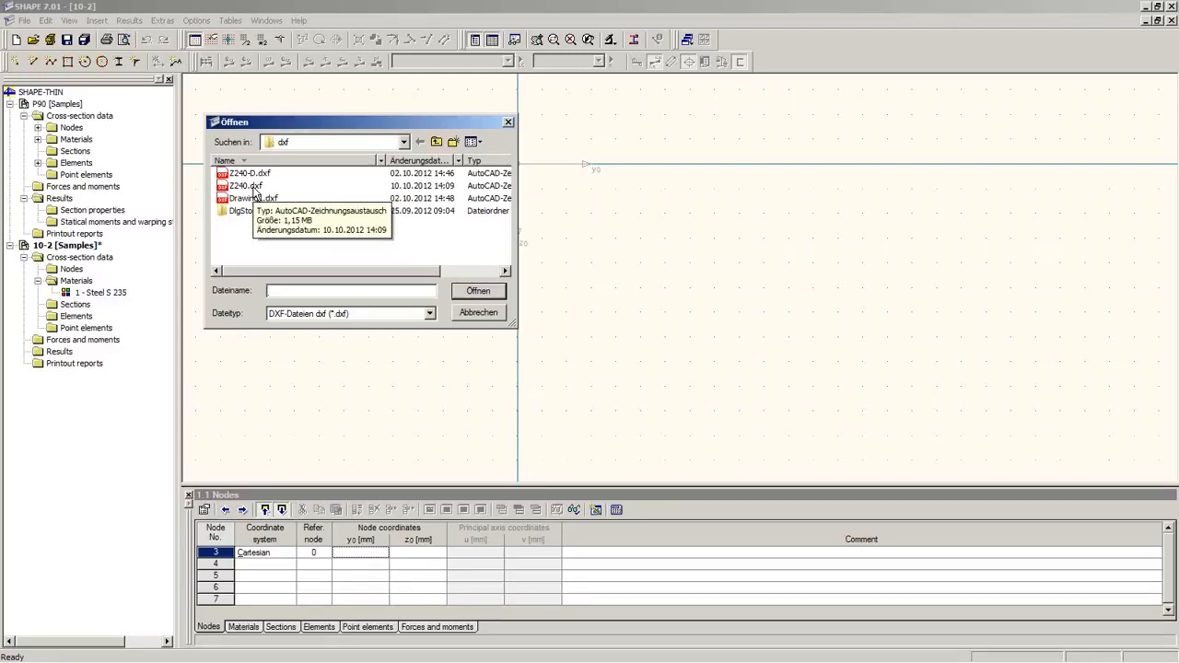
{"action": "left_click", "coordinate": [246, 185]}
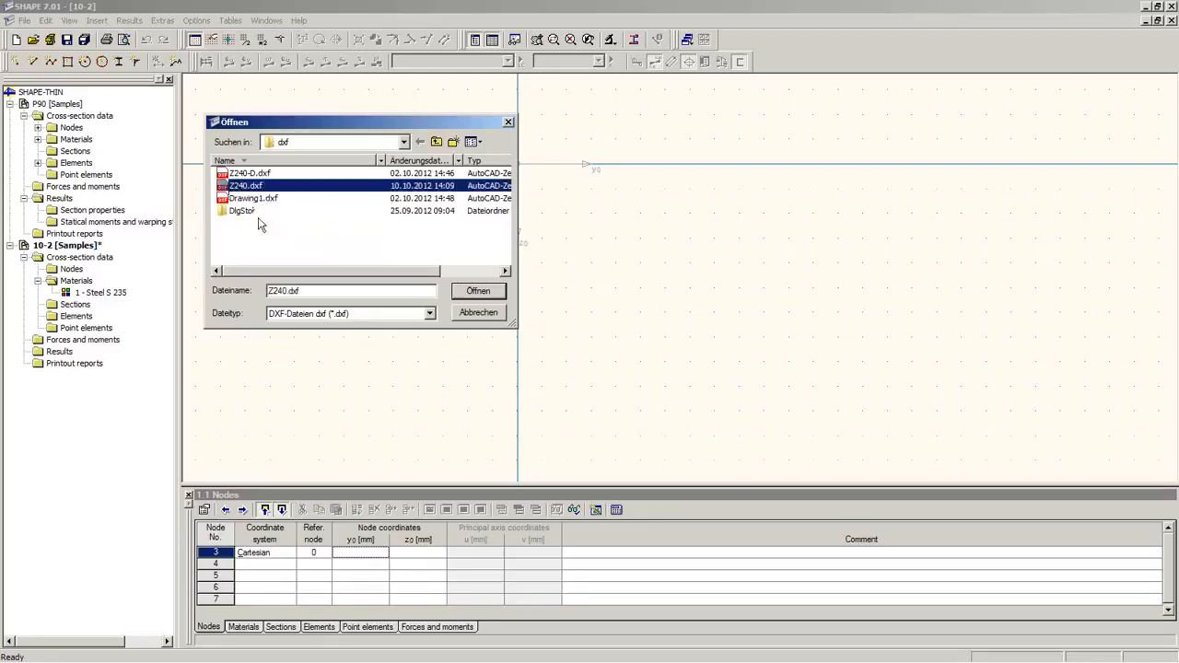
{"action": "left_click", "coordinate": [478, 291]}
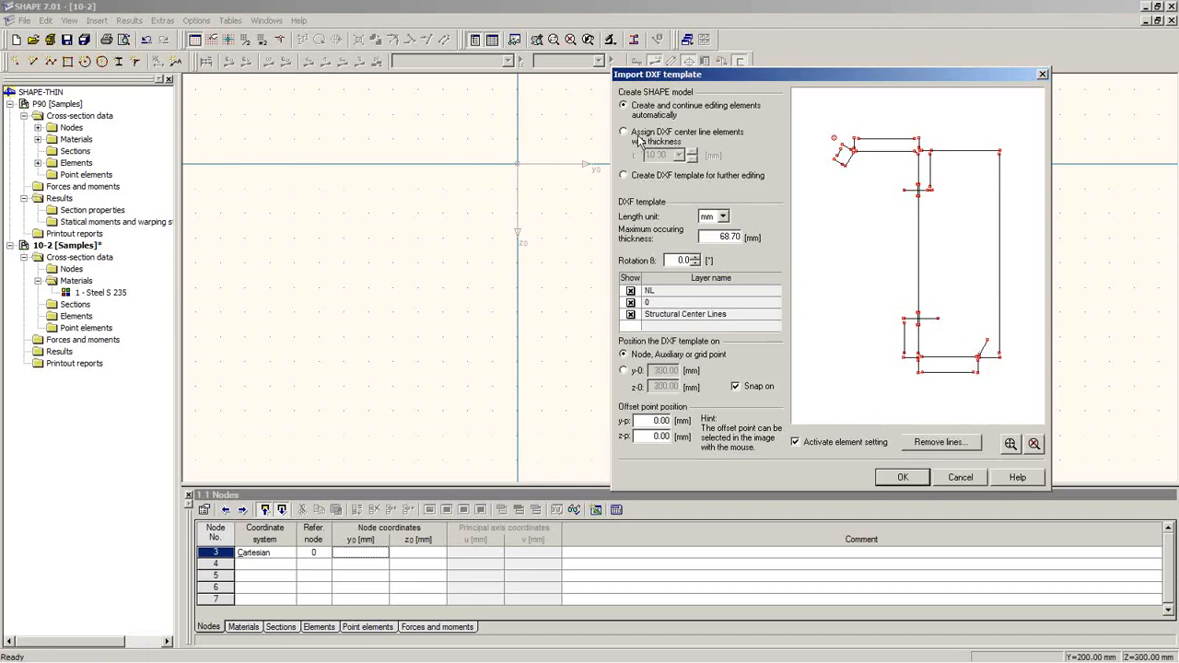
Step: Import only the Structural Center Lines layer as 3 mm thick elements placed at the origin
{"action": "left_click", "coordinate": [630, 291]}
{"action": "left_click", "coordinate": [631, 303]}
{"action": "left_click", "coordinate": [630, 291]}
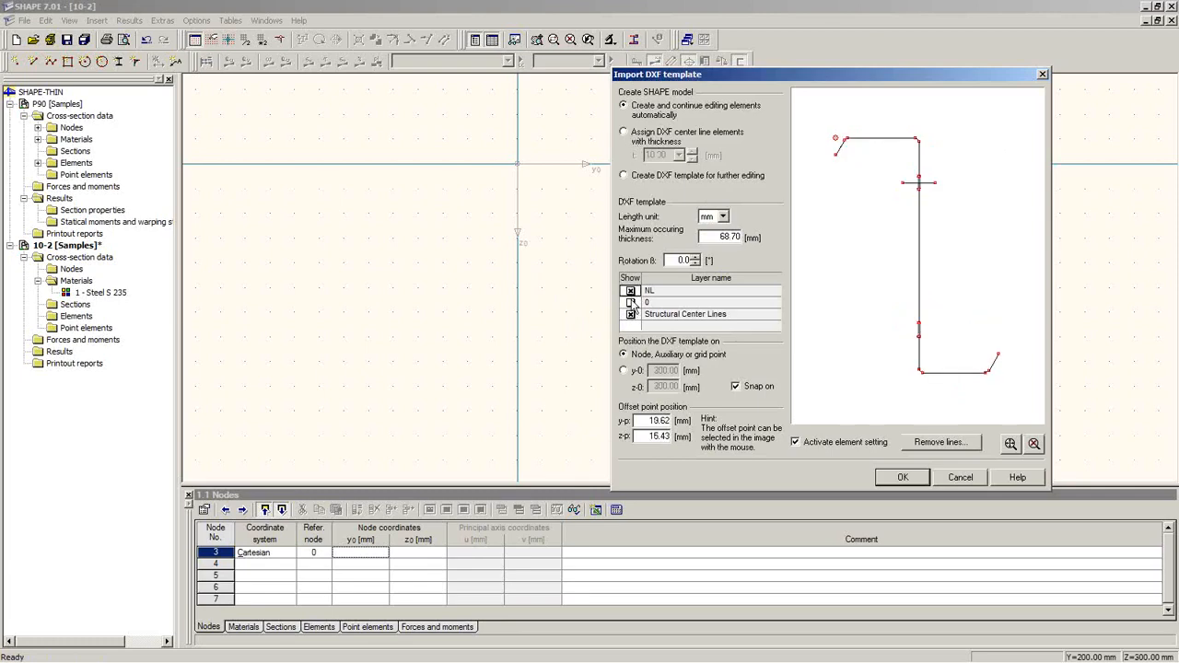
{"action": "left_click", "coordinate": [630, 303]}
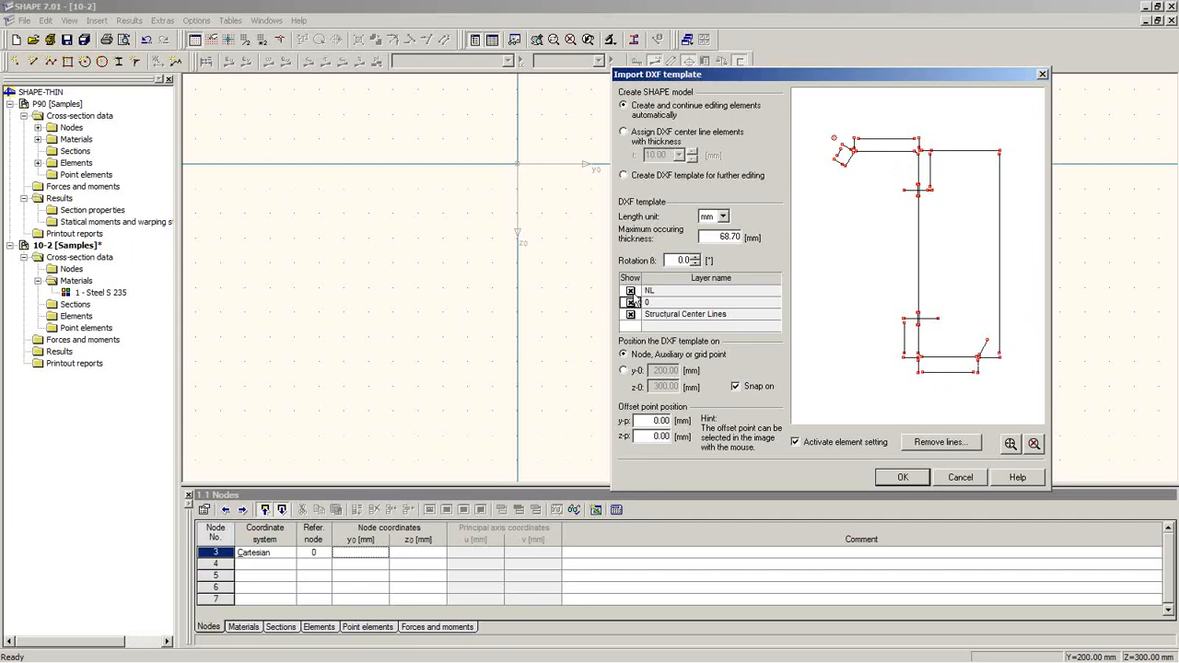
{"action": "left_click", "coordinate": [630, 290]}
{"action": "left_click", "coordinate": [631, 302]}
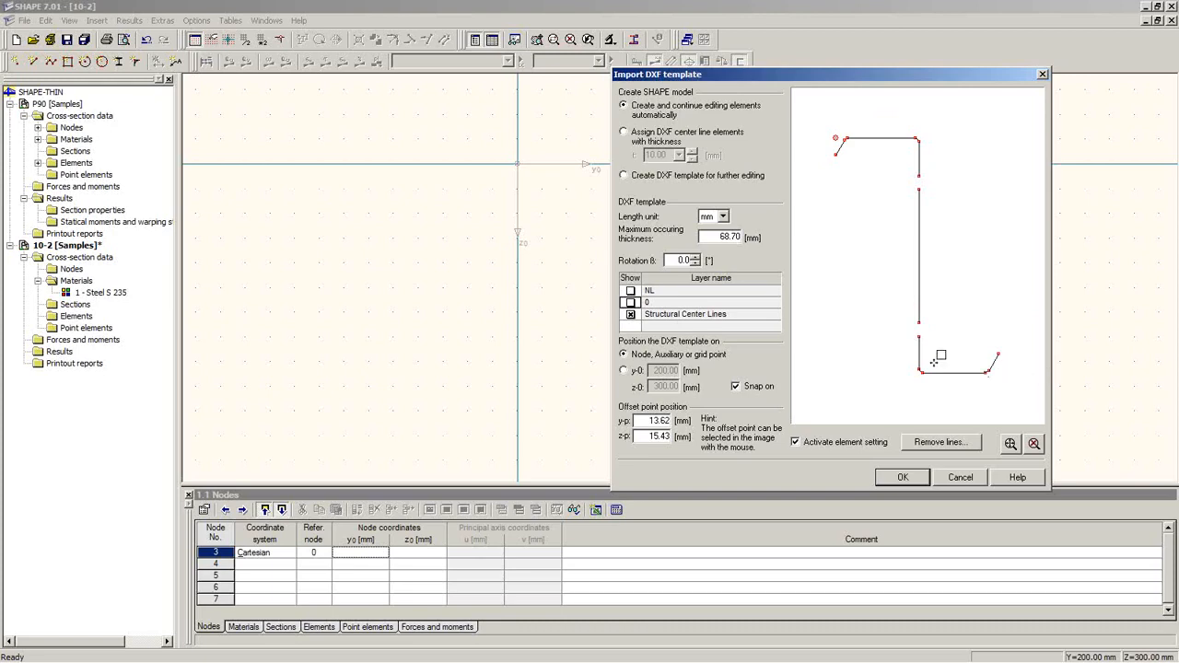
{"action": "left_click", "coordinate": [628, 132]}
{"action": "double_click", "coordinate": [672, 155]}
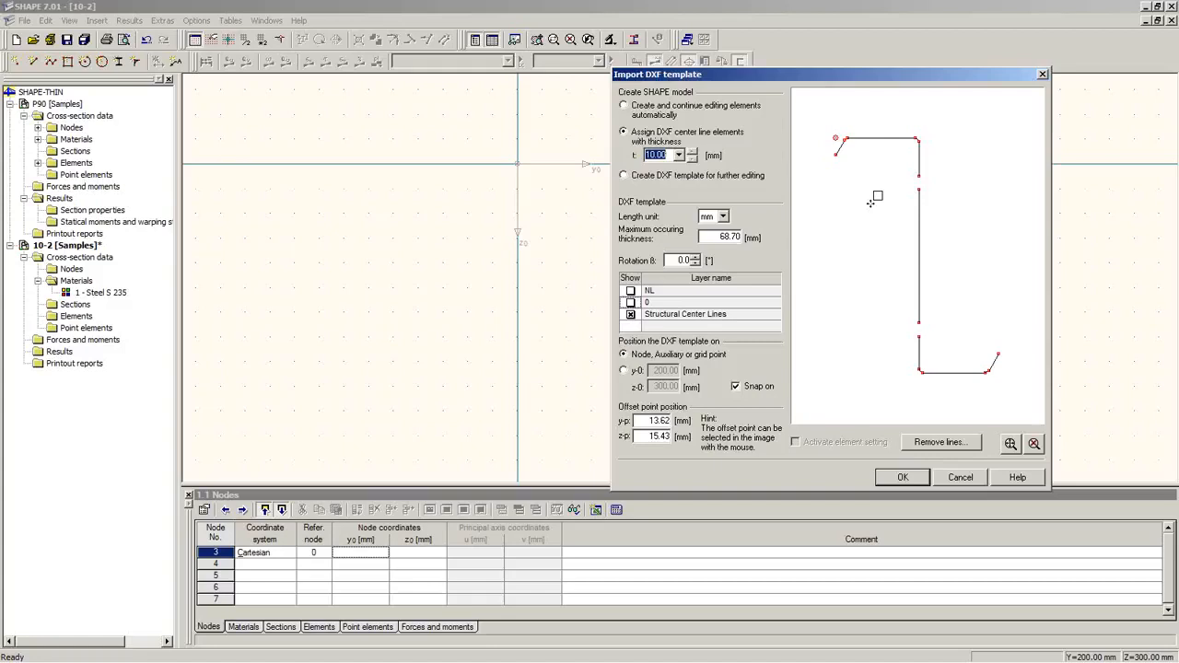
{"action": "type", "text": "3"}
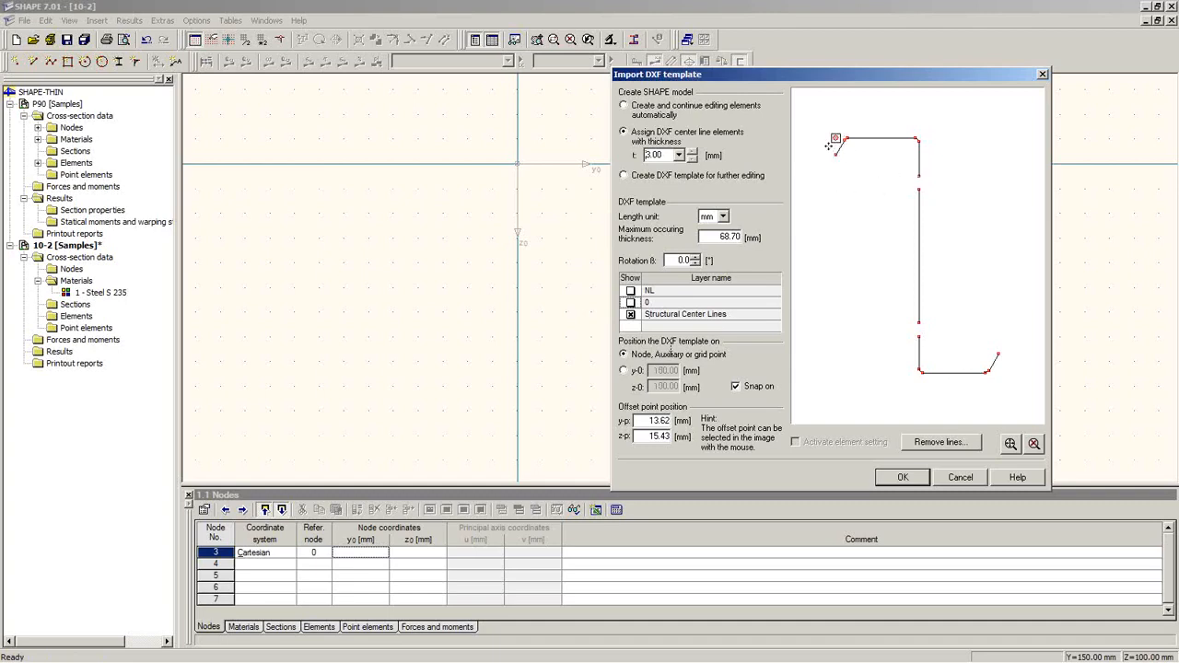
{"action": "left_click", "coordinate": [520, 164]}
Step: Zoom and pan the imported Z240 section to the top flange and top-left lip
{"action": "scroll", "coordinate": [624, 286], "scroll_direction": "up", "scroll_amount": 2}
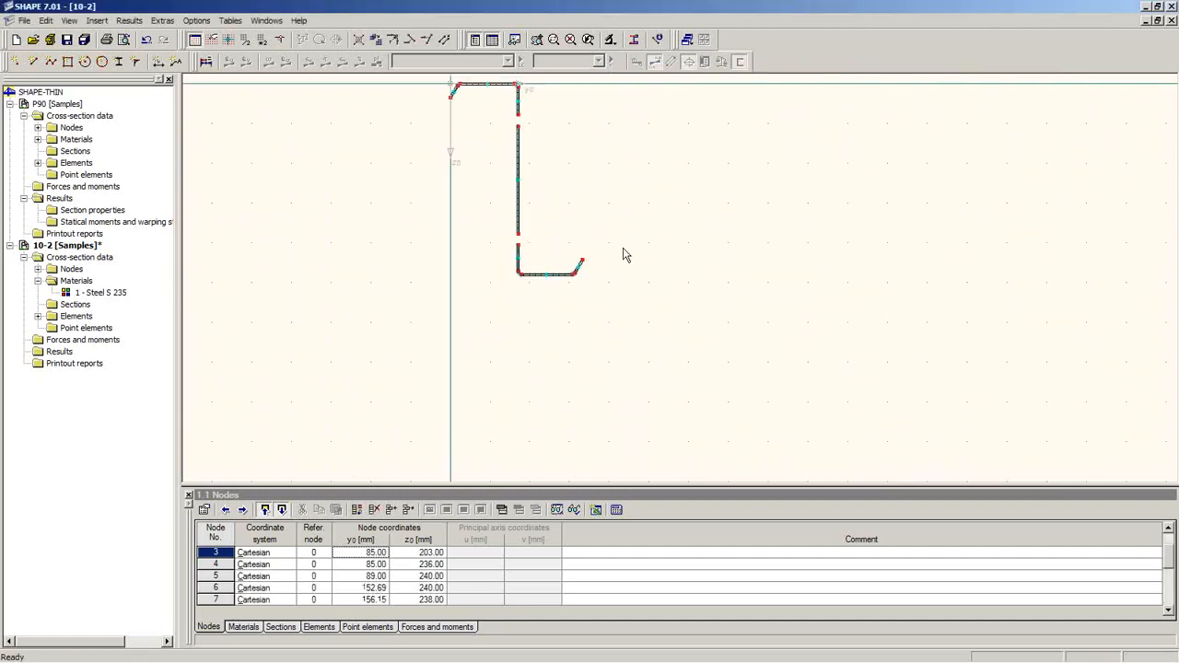
{"action": "middle_click_drag", "start_coordinate": [622, 249], "coordinate": [668, 362]}
{"action": "scroll", "coordinate": [667, 362], "scroll_direction": "down", "scroll_amount": 1}
{"action": "scroll", "coordinate": [653, 363], "scroll_direction": "up", "scroll_amount": 3}
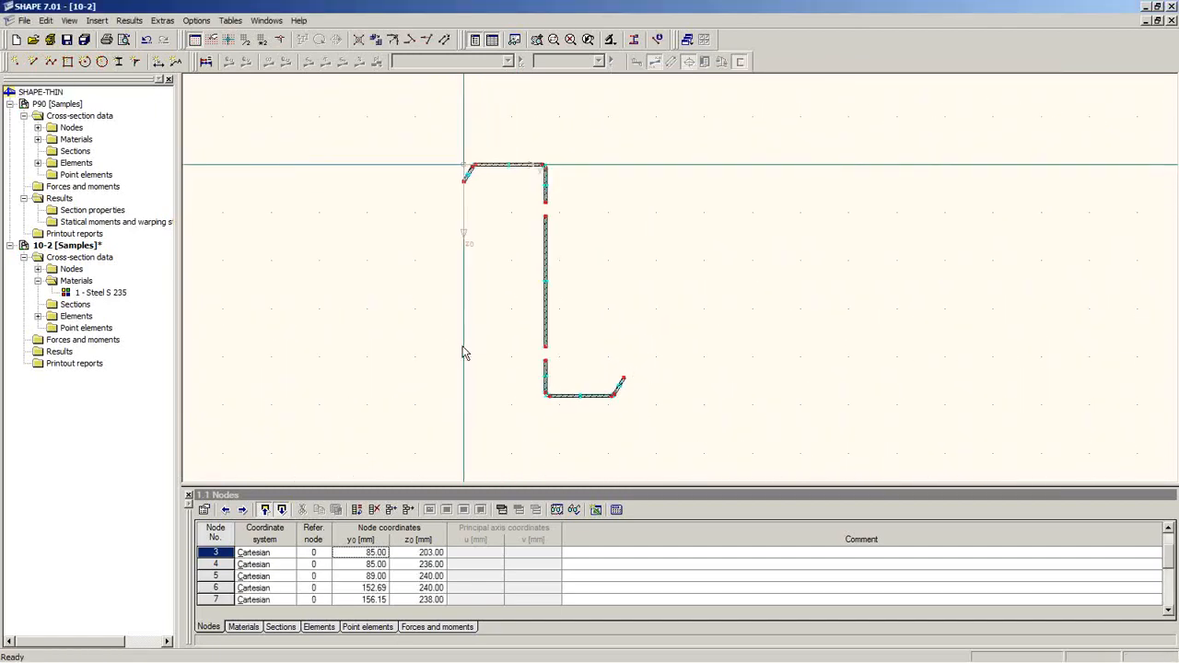
{"action": "scroll", "coordinate": [474, 258], "scroll_direction": "up", "scroll_amount": 3}
{"action": "middle_click_drag", "start_coordinate": [492, 221], "coordinate": [476, 324]}
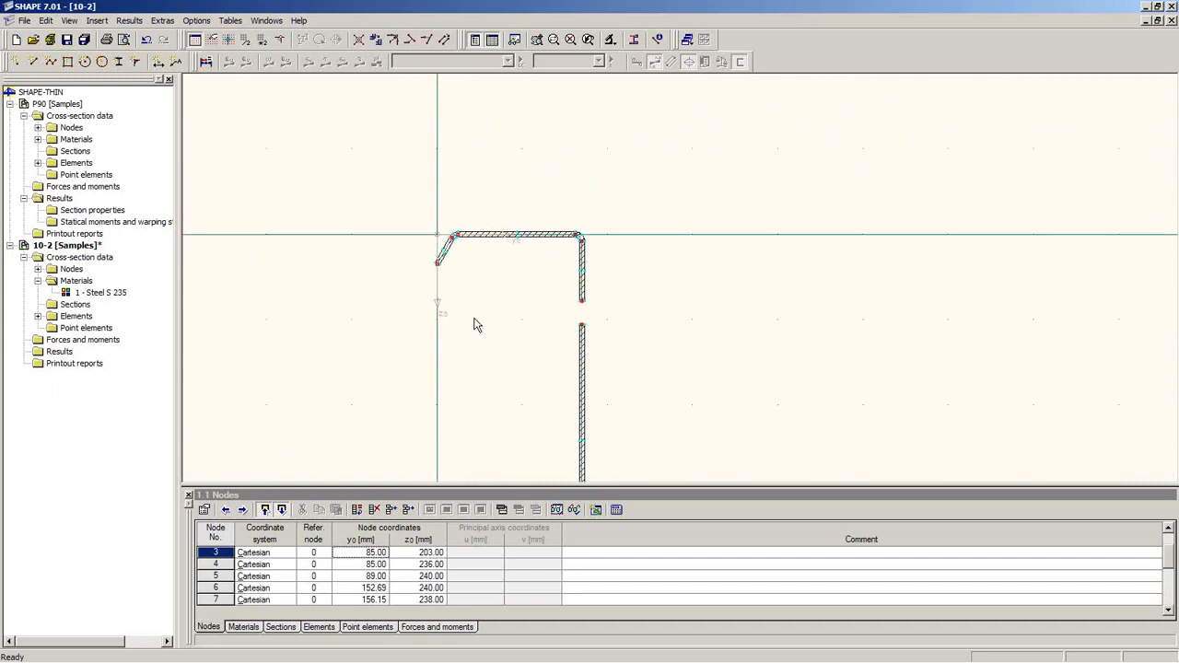
{"action": "scroll", "coordinate": [476, 313], "scroll_direction": "up", "scroll_amount": 3}
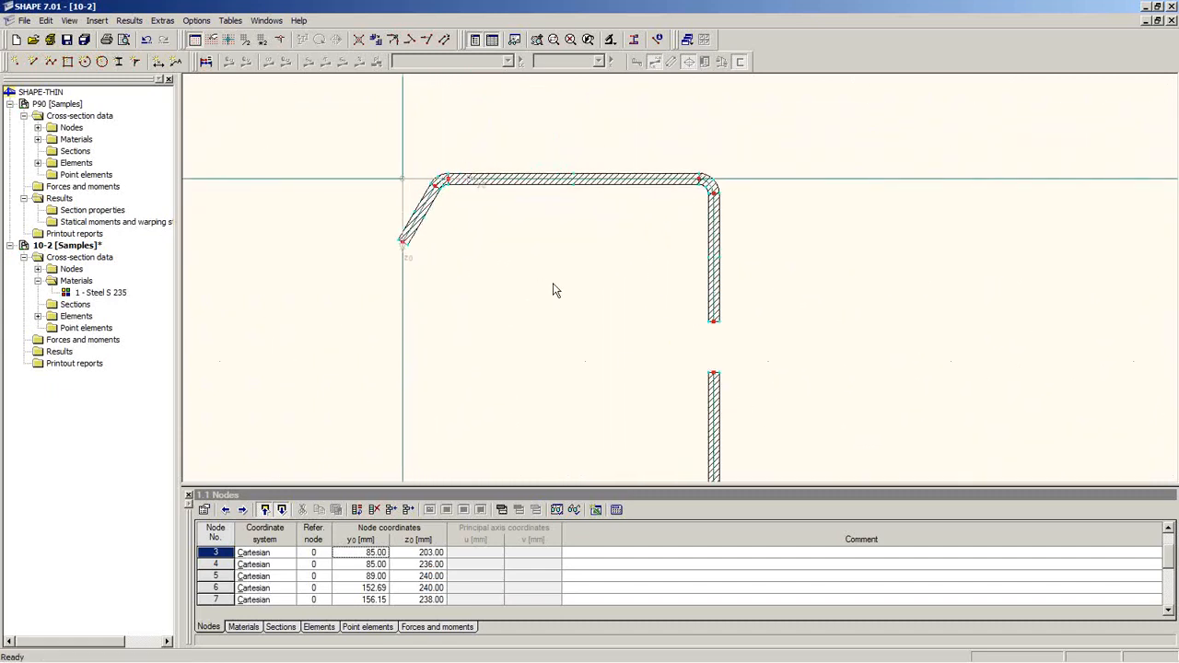
{"action": "scroll", "coordinate": [442, 247], "scroll_direction": "up", "scroll_amount": 3}
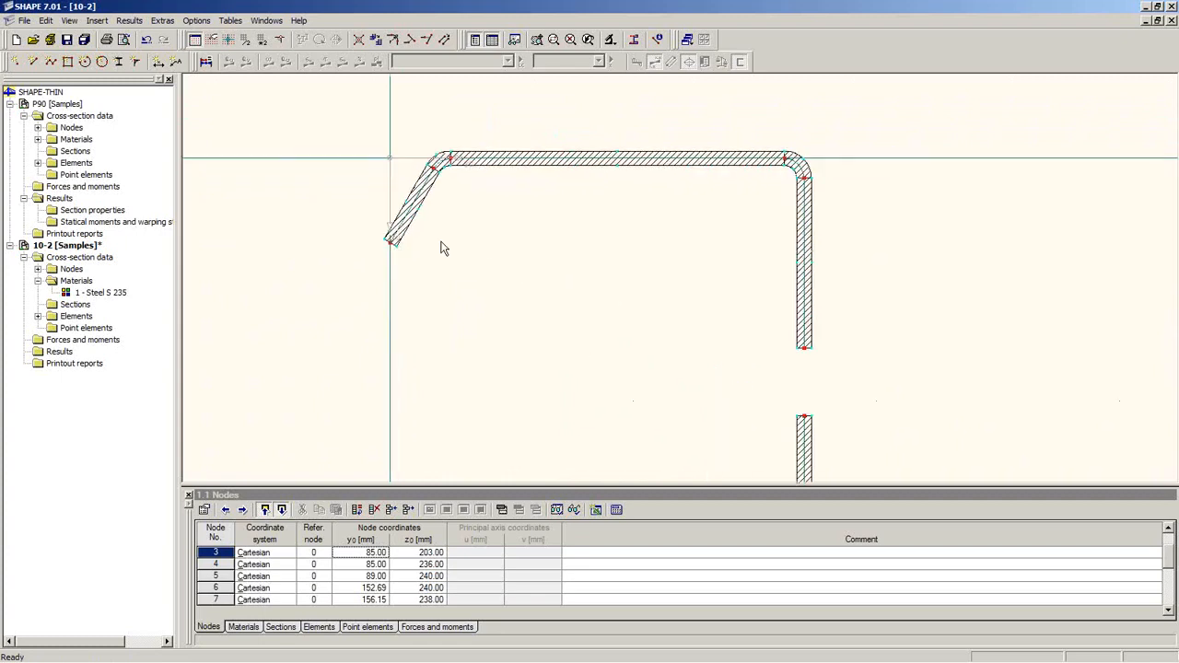
{"action": "middle_click_drag", "start_coordinate": [530, 222], "coordinate": [488, 314]}
{"action": "scroll", "coordinate": [459, 302], "scroll_direction": "up", "scroll_amount": 2}
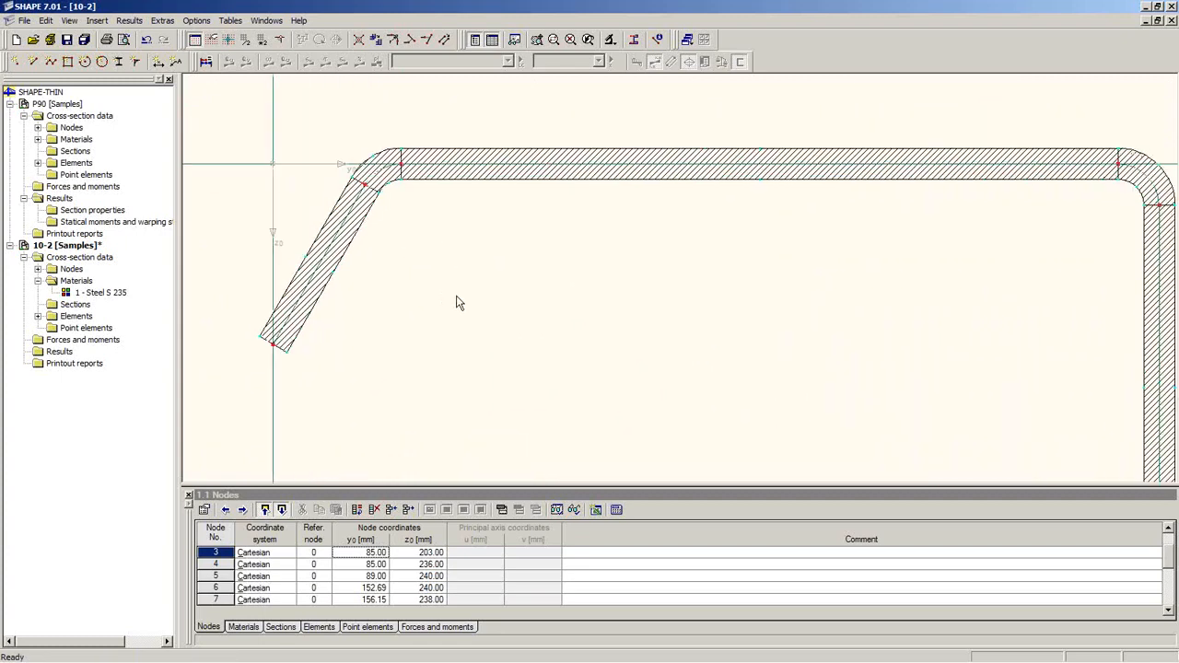
Step: Inspect the rounded corner element's properties, cancel unchanged, and pan to the web gap at node 14
{"action": "double_click", "coordinate": [386, 159]}
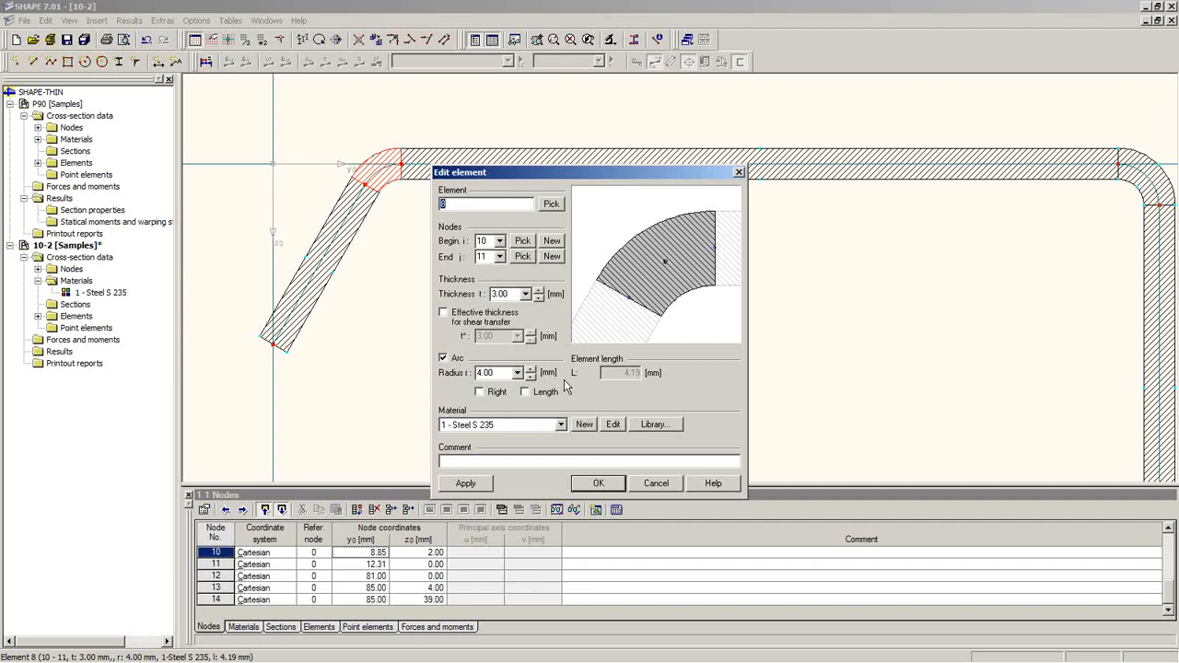
{"action": "left_click", "coordinate": [658, 485]}
{"action": "scroll", "coordinate": [653, 408], "scroll_direction": "down", "scroll_amount": 5}
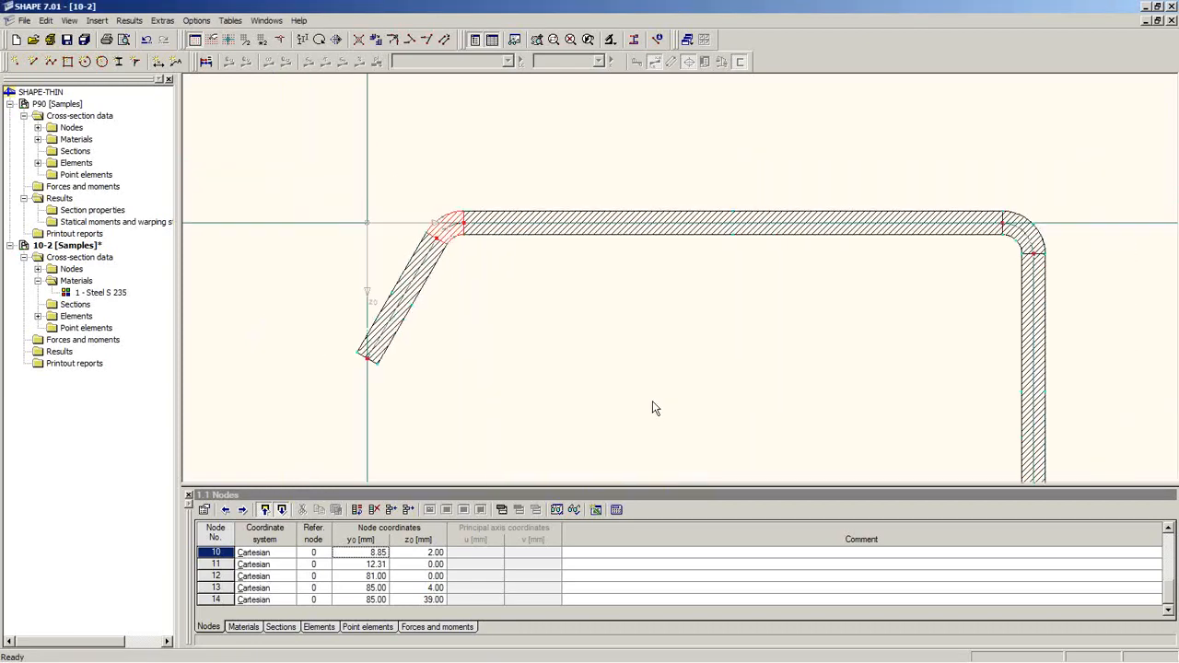
{"action": "middle_click_drag", "start_coordinate": [753, 387], "coordinate": [707, 277]}
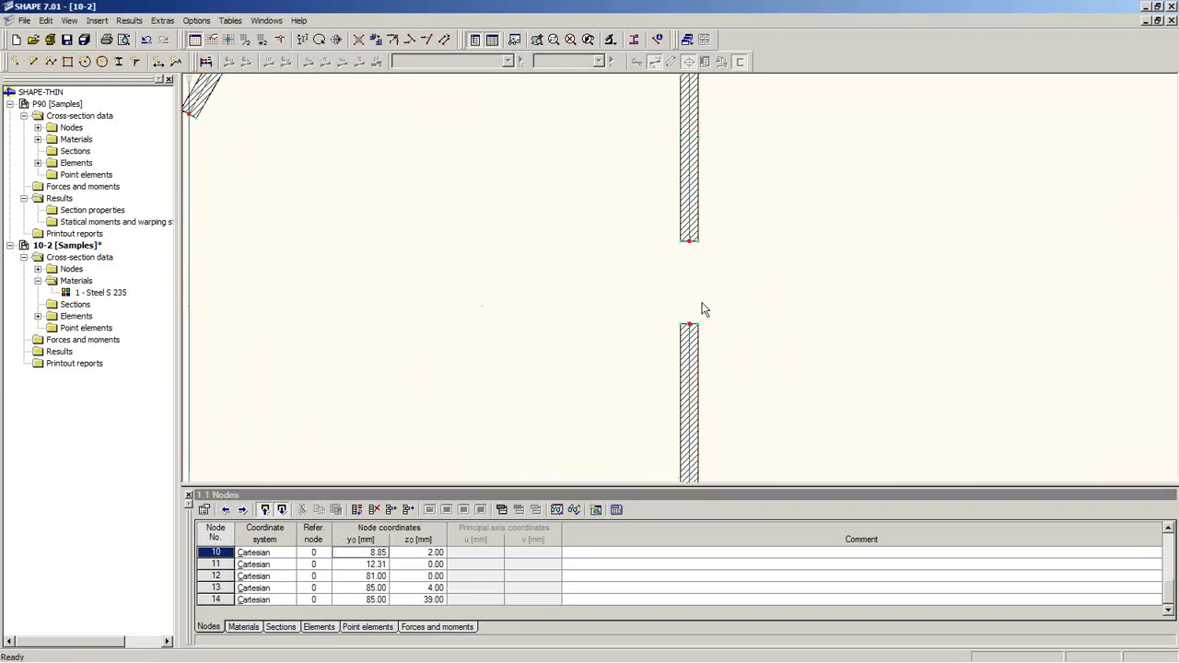
{"action": "scroll", "coordinate": [697, 322], "scroll_direction": "down", "scroll_amount": 5}
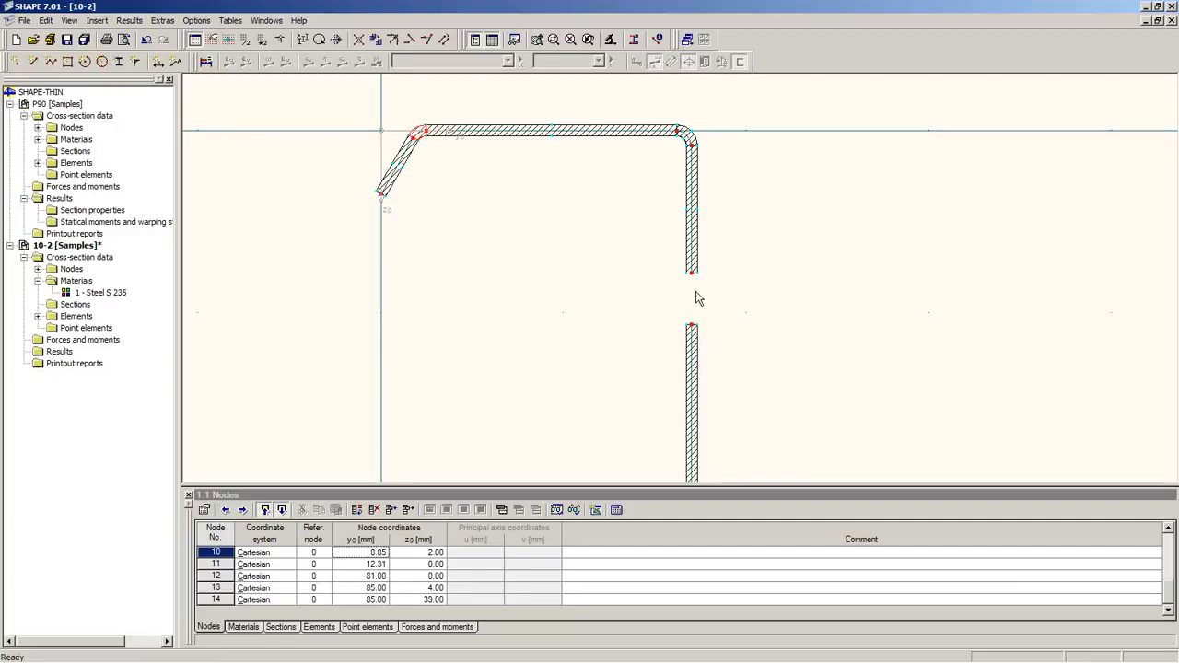
Step: Snap node 1 onto the upper web element at (85, 39)
{"action": "left_click_drag", "start_coordinate": [691, 322], "coordinate": [694, 279]}
{"action": "scroll", "coordinate": [726, 340], "scroll_direction": "down", "scroll_amount": 4}
{"action": "middle_click_drag", "start_coordinate": [722, 344], "coordinate": [643, 128]}
{"action": "scroll", "coordinate": [650, 199], "scroll_direction": "down", "scroll_amount": 1}
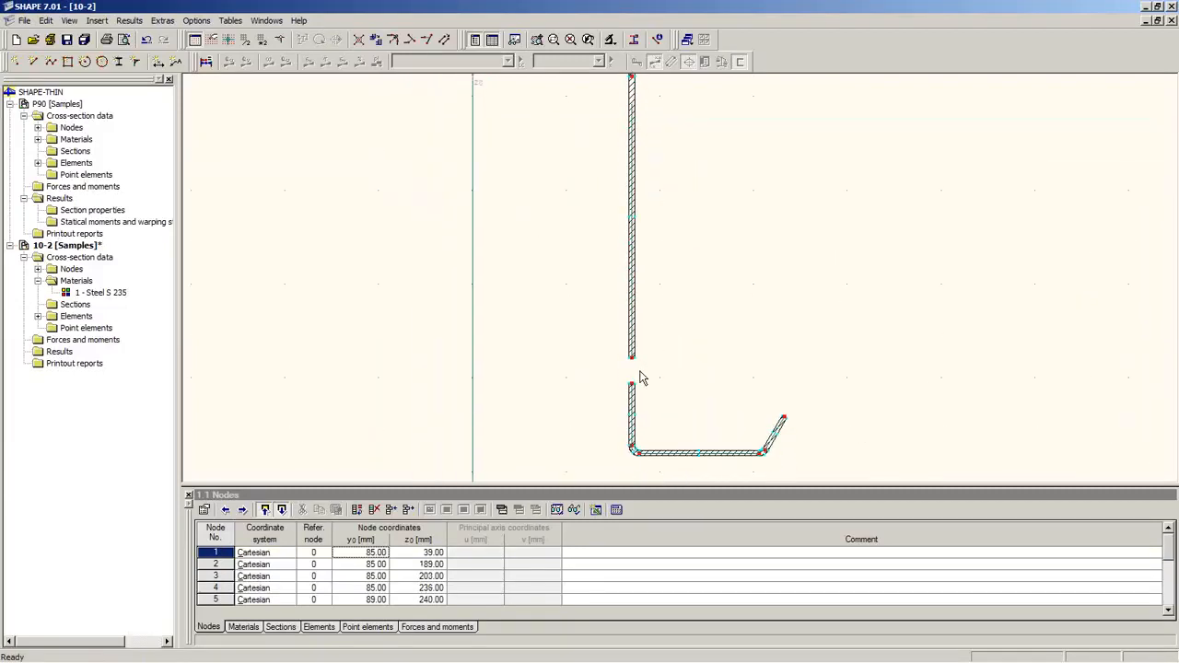
Step: Join node 2 onto node 3 so node 2 sits at (85, 203), removing node 3
{"action": "left_click_drag", "start_coordinate": [632, 359], "coordinate": [632, 383]}
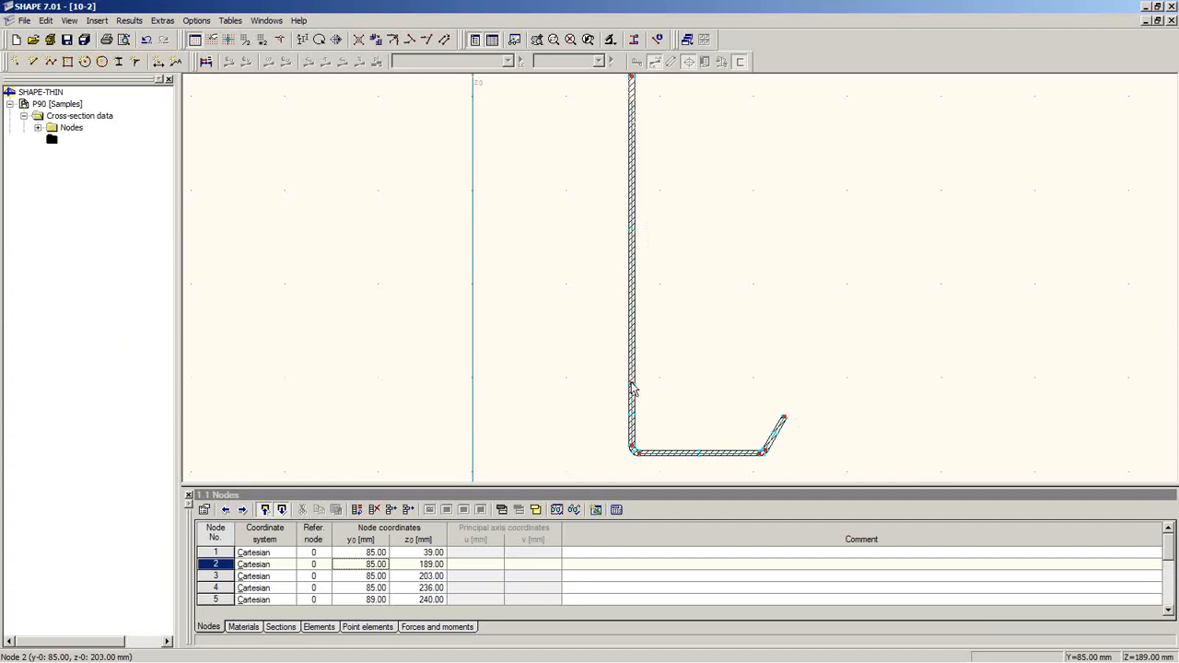
{"action": "scroll", "coordinate": [643, 401], "scroll_direction": "up", "scroll_amount": 2}
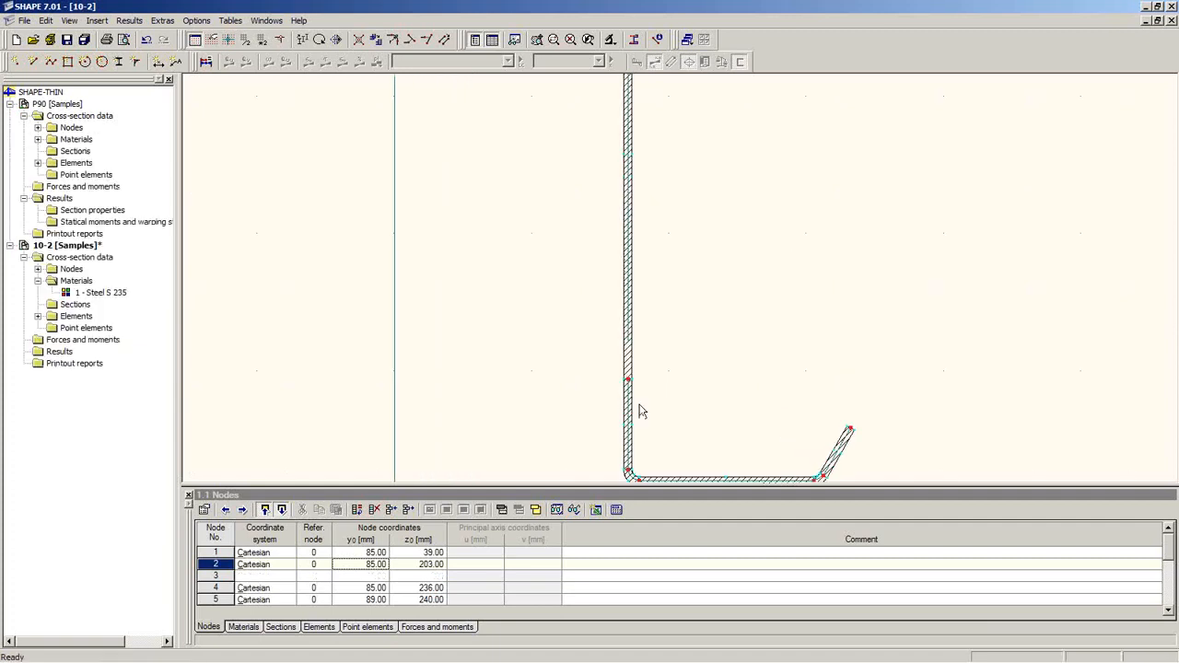
{"action": "scroll", "coordinate": [670, 373], "scroll_direction": "down", "scroll_amount": 2}
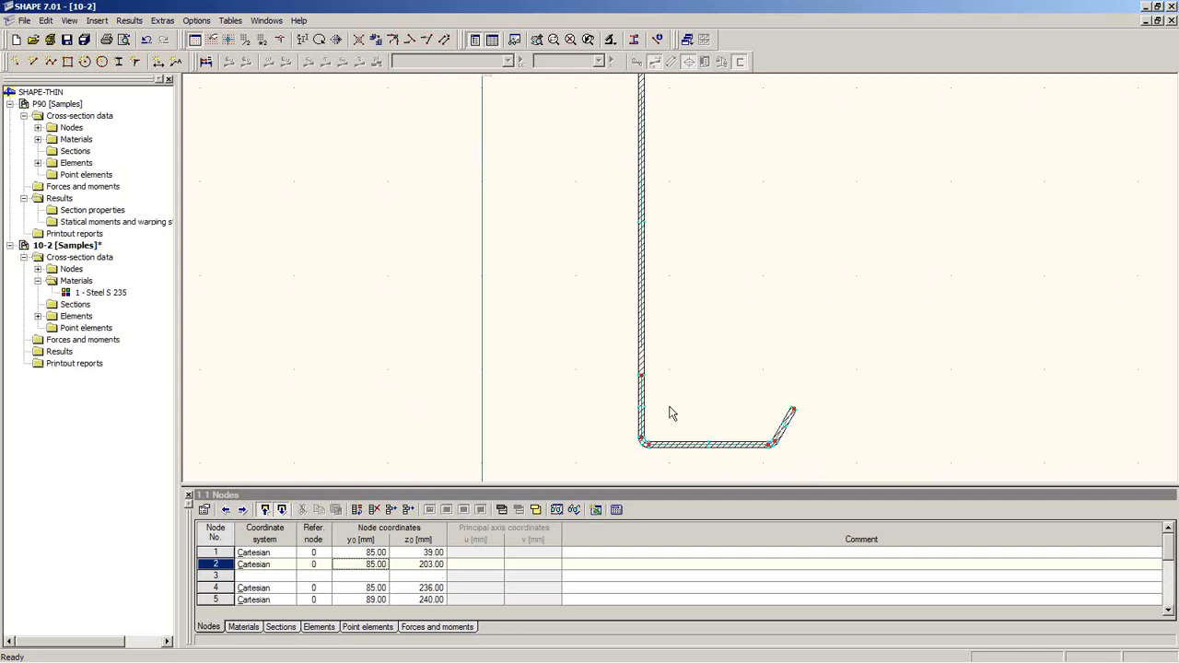
{"action": "middle_click_drag", "start_coordinate": [686, 437], "coordinate": [689, 356]}
{"action": "scroll", "coordinate": [655, 391], "scroll_direction": "up", "scroll_amount": 6}
{"action": "scroll", "coordinate": [655, 379], "scroll_direction": "down", "scroll_amount": 5}
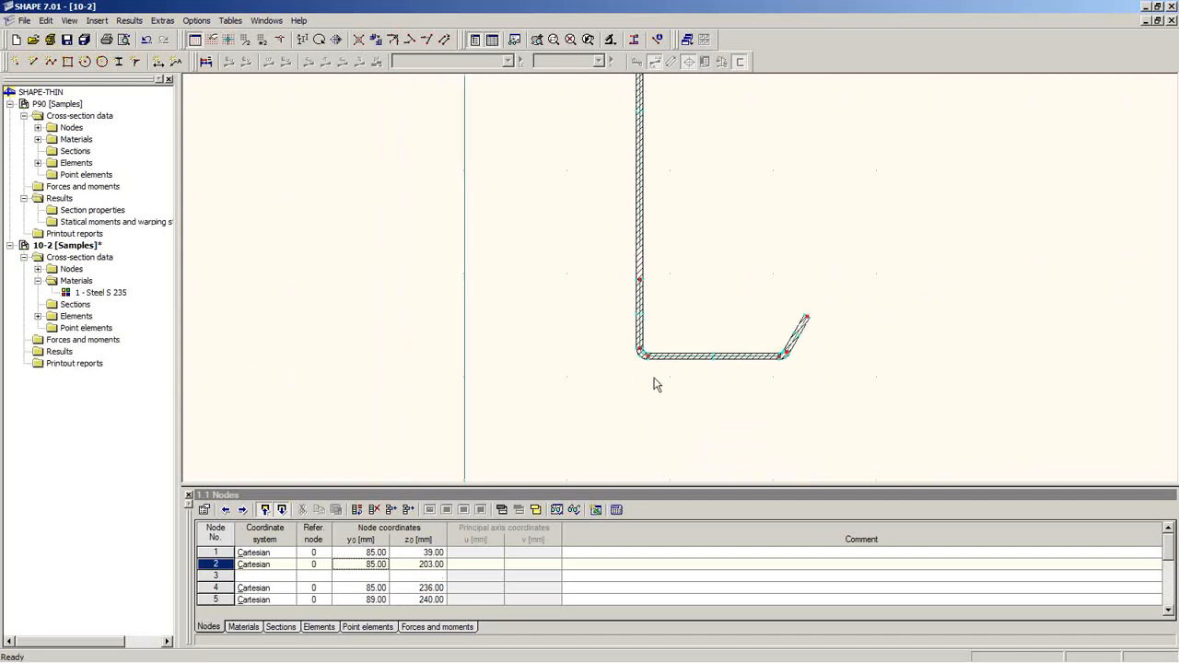
{"action": "scroll", "coordinate": [654, 373], "scroll_direction": "down", "scroll_amount": 8}
{"action": "middle_click_drag", "start_coordinate": [674, 308], "coordinate": [619, 348]}
{"action": "scroll", "coordinate": [616, 364], "scroll_direction": "up", "scroll_amount": 2}
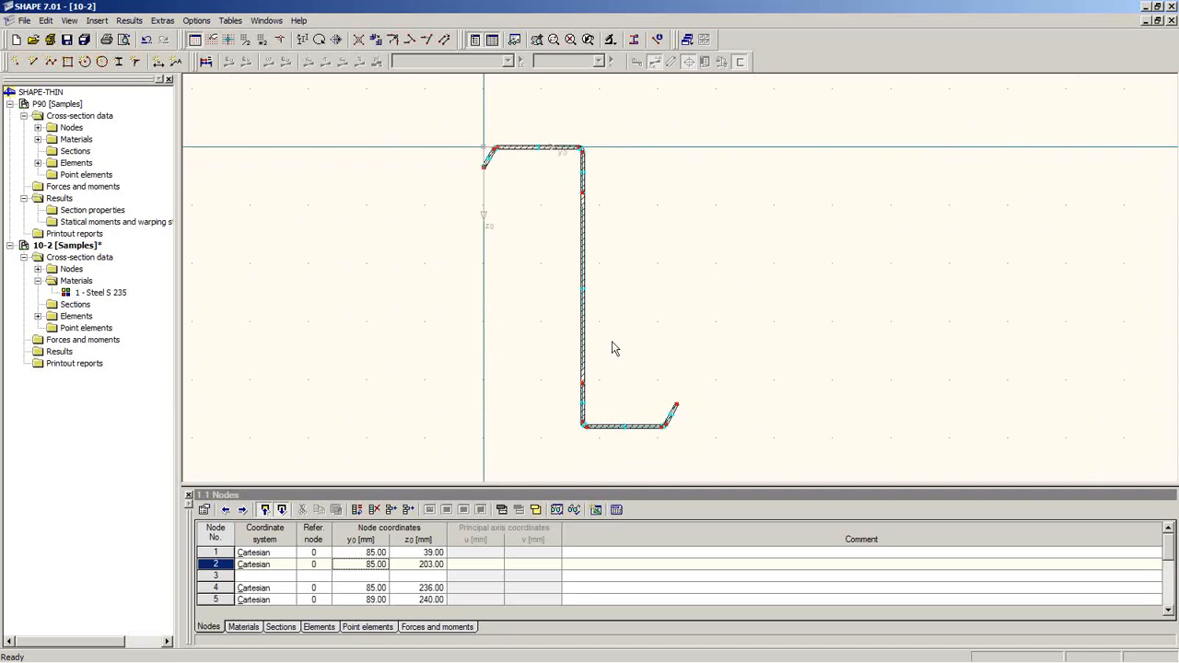
Step: Calculate section 10-2 and show Section properties in a floating tables window (area 12.69 cm²)
{"action": "left_click", "coordinate": [206, 62]}
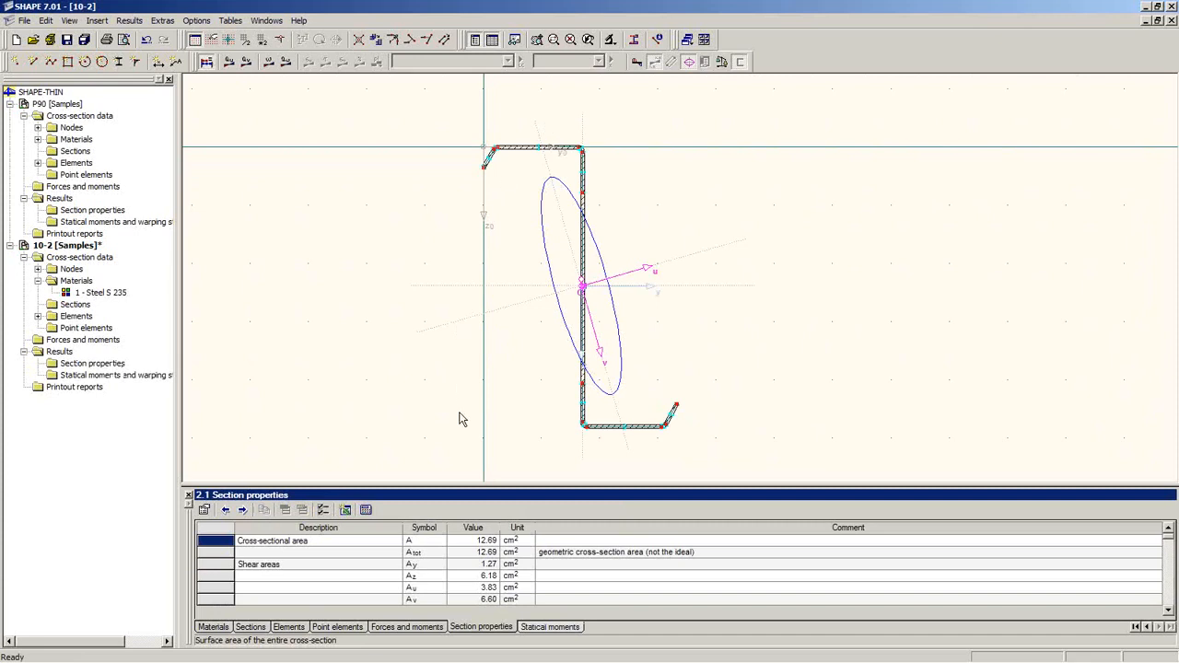
{"action": "double_click", "coordinate": [475, 499]}
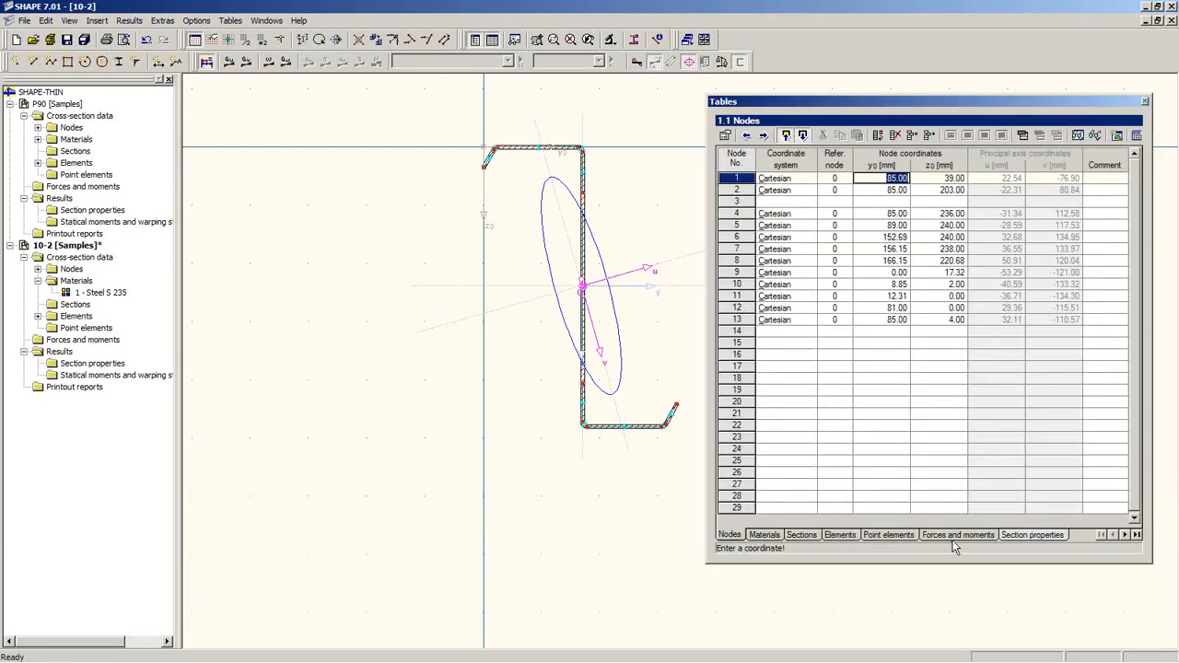
{"action": "left_click", "coordinate": [1030, 535]}
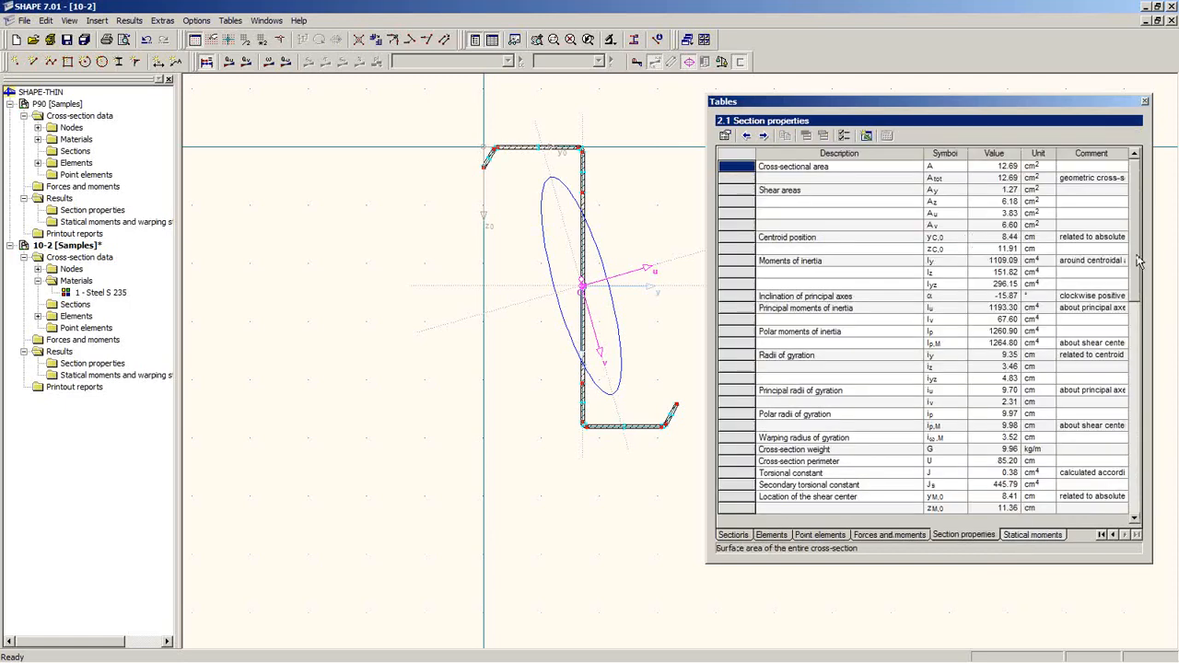
{"action": "mouse_move", "coordinate": [1137, 257]}
{"action": "left_mouse_down"}
{"action": "mouse_move", "coordinate": [1136, 347]}
{"action": "mouse_move", "coordinate": [1134, 205]}
{"action": "left_mouse_up"}
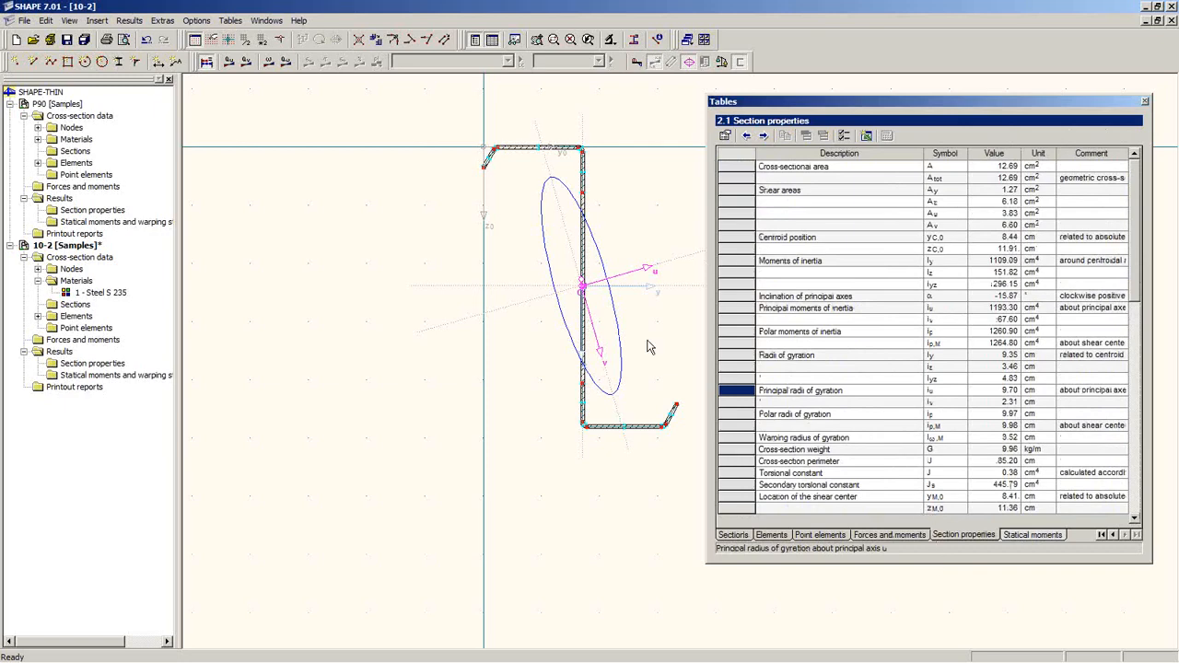
{"action": "mouse_move", "coordinate": [674, 348]}
{"action": "middle_mouse_down"}
{"action": "mouse_move", "coordinate": [587, 352]}
{"action": "mouse_move", "coordinate": [547, 382]}
{"action": "middle_mouse_up"}
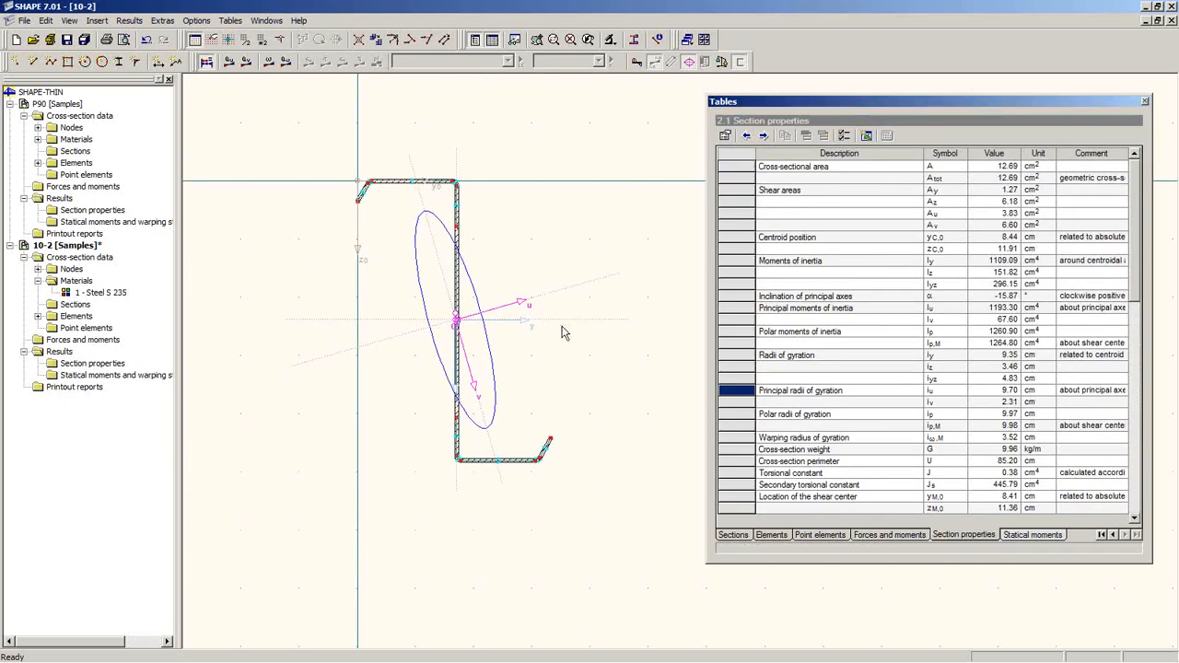
{"action": "scroll", "coordinate": [558, 332], "scroll_direction": "up", "scroll_amount": 3}
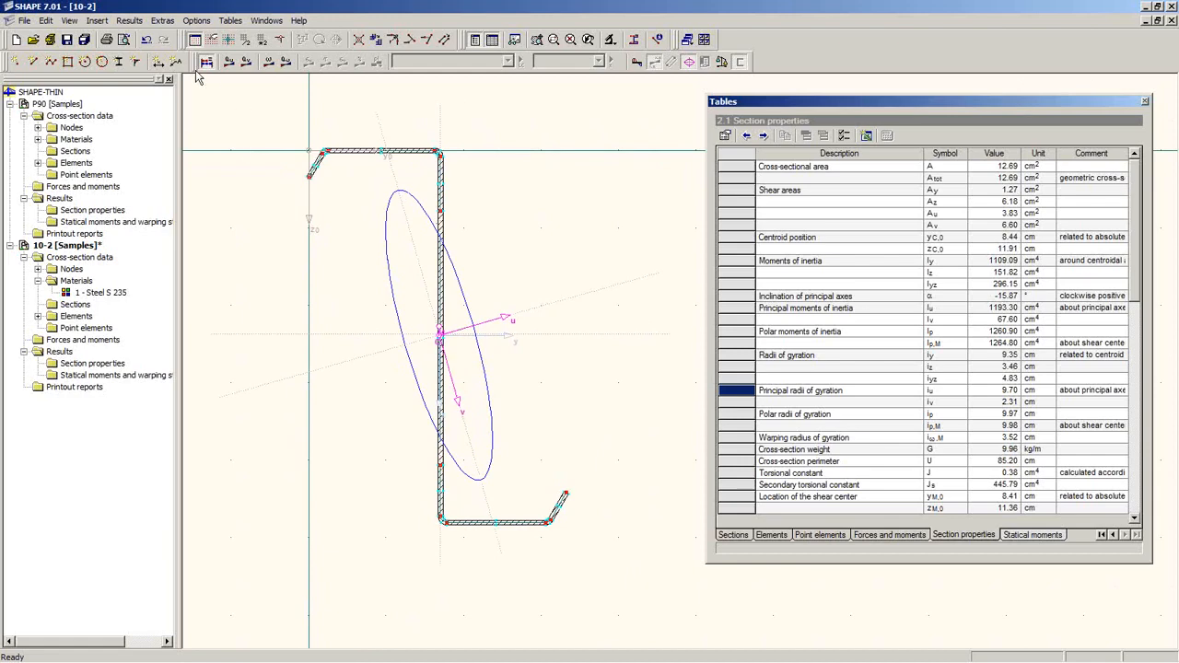
Step: Cycle through Q-u, Omega and Q-Omega diagrams, ending on Q-v (max 3.45, min −5.08 cm³)
{"action": "left_click", "coordinate": [230, 61]}
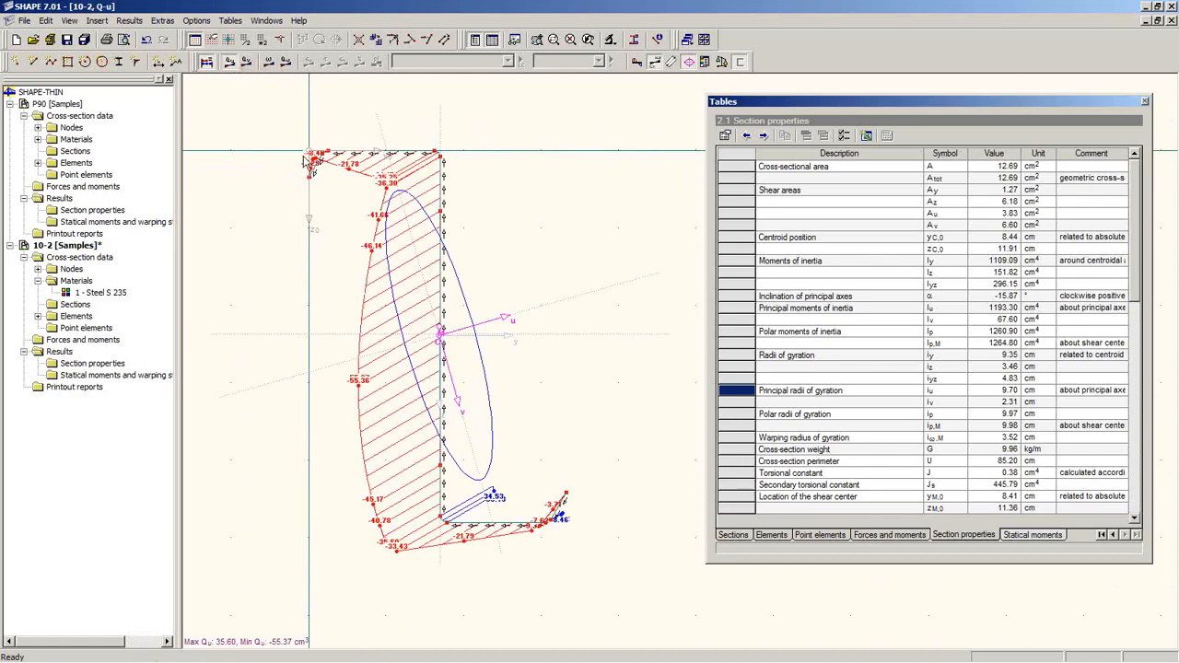
{"action": "left_click", "coordinate": [246, 64]}
{"action": "left_click", "coordinate": [270, 65]}
{"action": "left_click", "coordinate": [286, 63]}
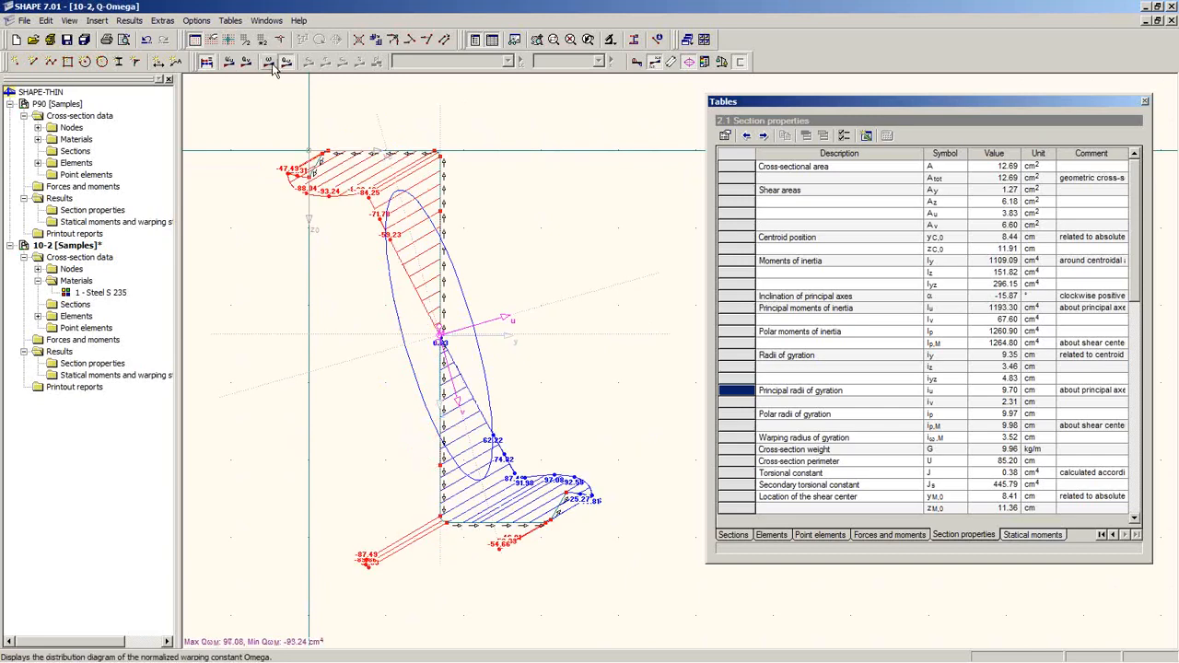
{"action": "middle_click_drag", "start_coordinate": [385, 335], "coordinate": [316, 254]}
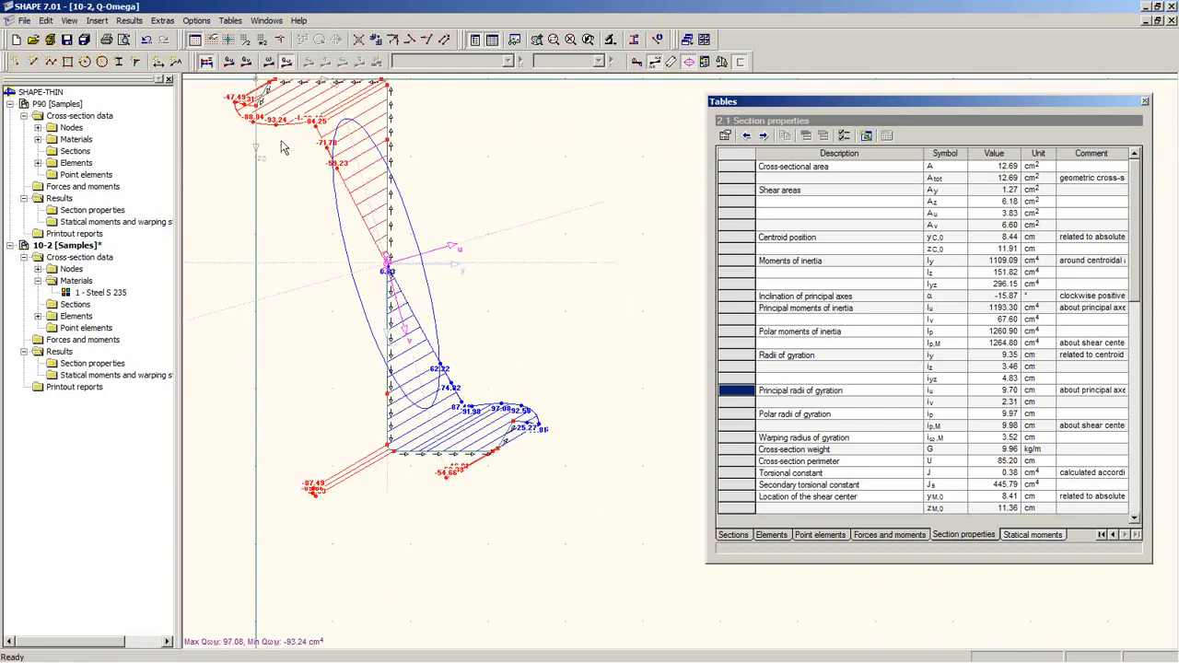
{"action": "left_click", "coordinate": [245, 62]}
{"action": "scroll", "coordinate": [451, 447], "scroll_direction": "up", "scroll_amount": 5}
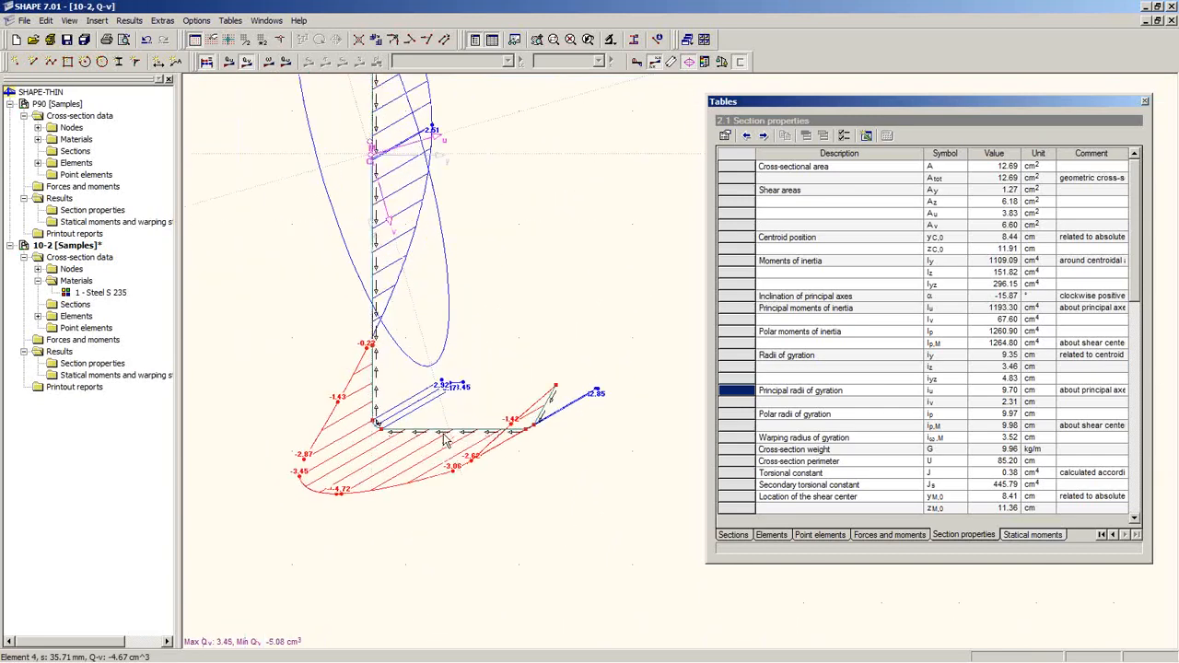
{"action": "middle_click_drag", "start_coordinate": [431, 420], "coordinate": [462, 380]}
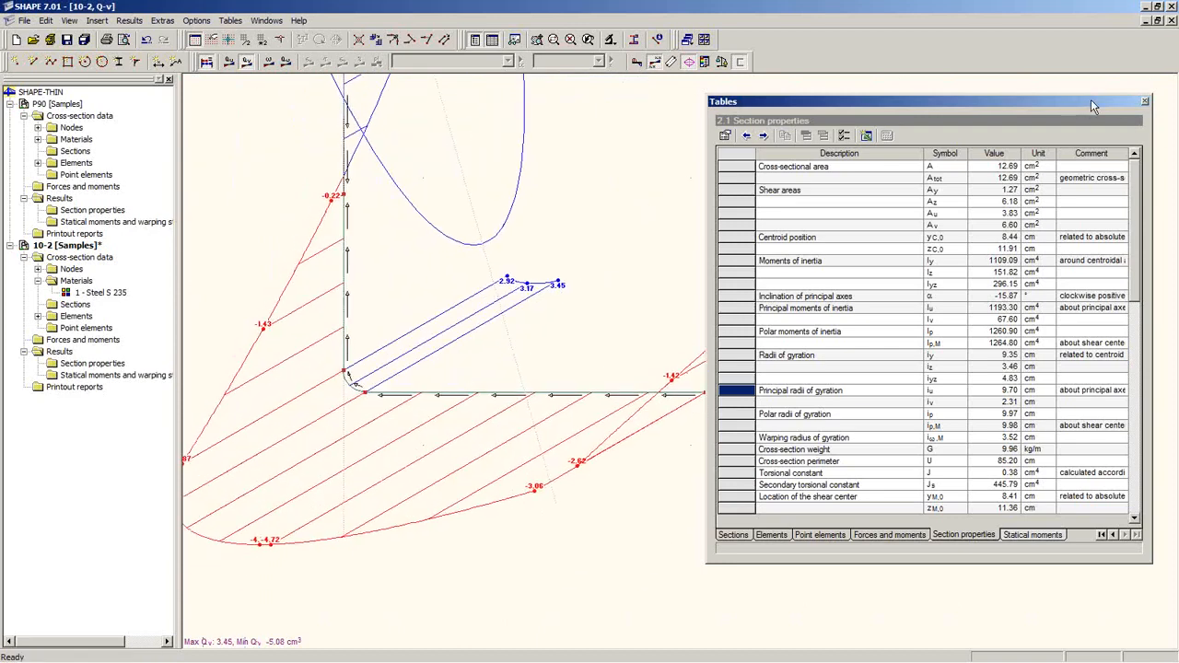
Step: Close the floating tables window, leaving the Q-v diagram in view
{"action": "left_click_drag", "start_coordinate": [1105, 102], "coordinate": [1029, 120]}
{"action": "left_click", "coordinate": [1070, 119]}
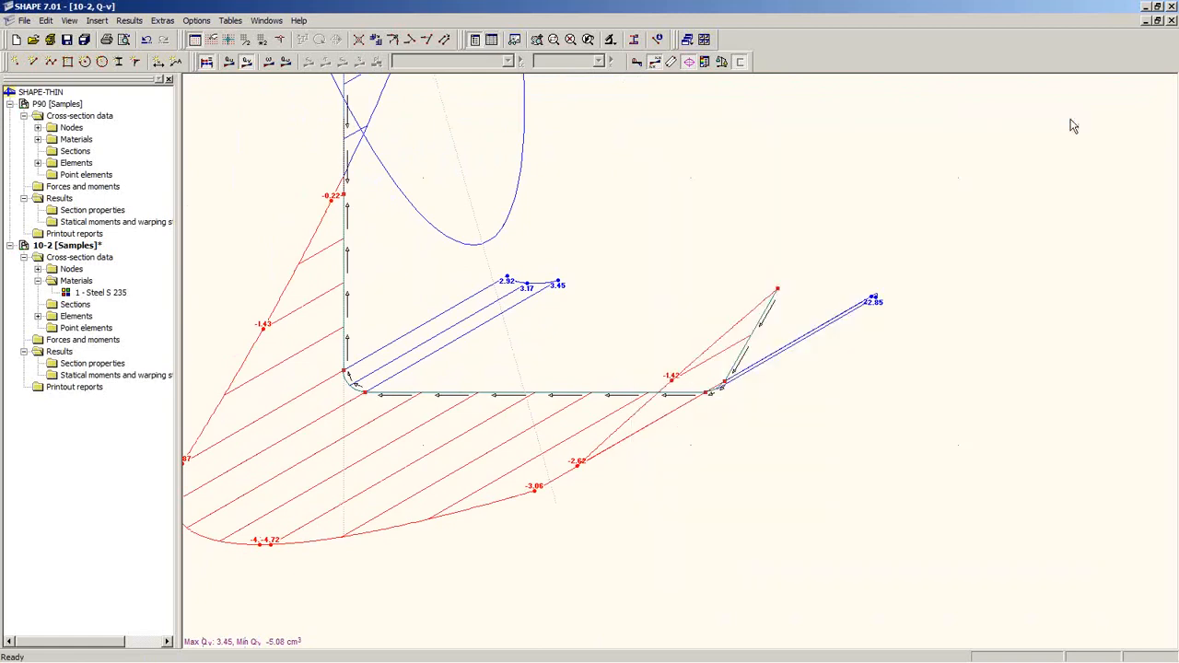
{"action": "middle_click_drag", "start_coordinate": [408, 450], "coordinate": [524, 461]}
{"action": "scroll", "coordinate": [561, 420], "scroll_direction": "up", "scroll_amount": 2}
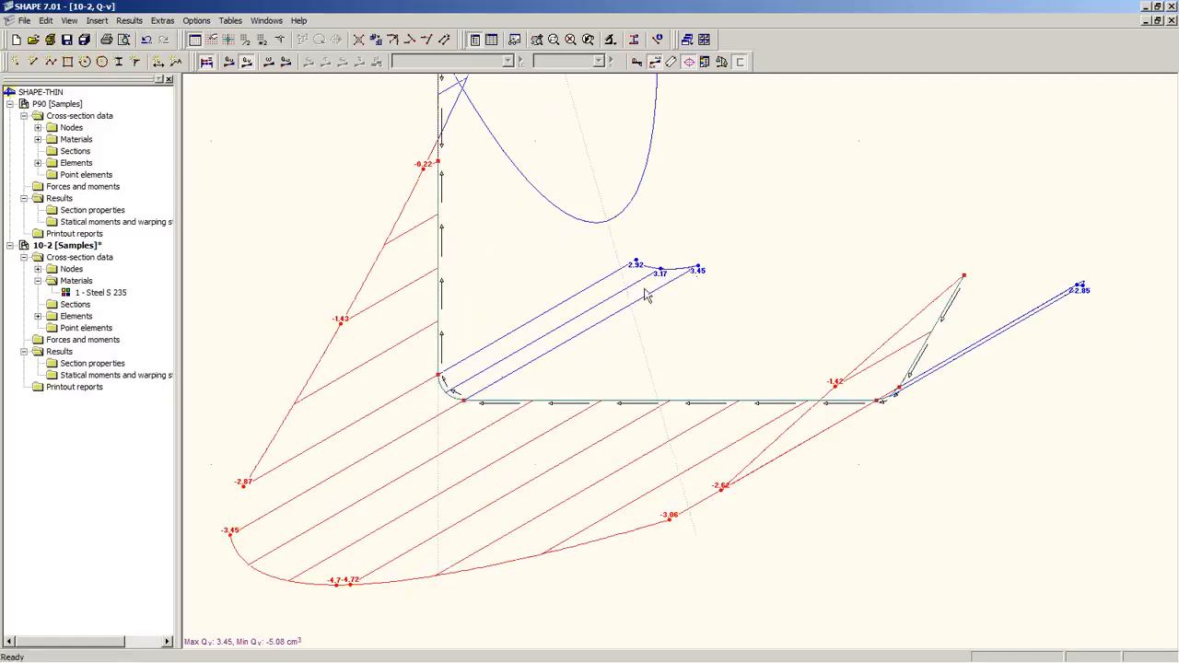
Step: Reverse the direction of both corner elements, the flange corner and the lip corner
{"action": "right_click", "coordinate": [444, 390]}
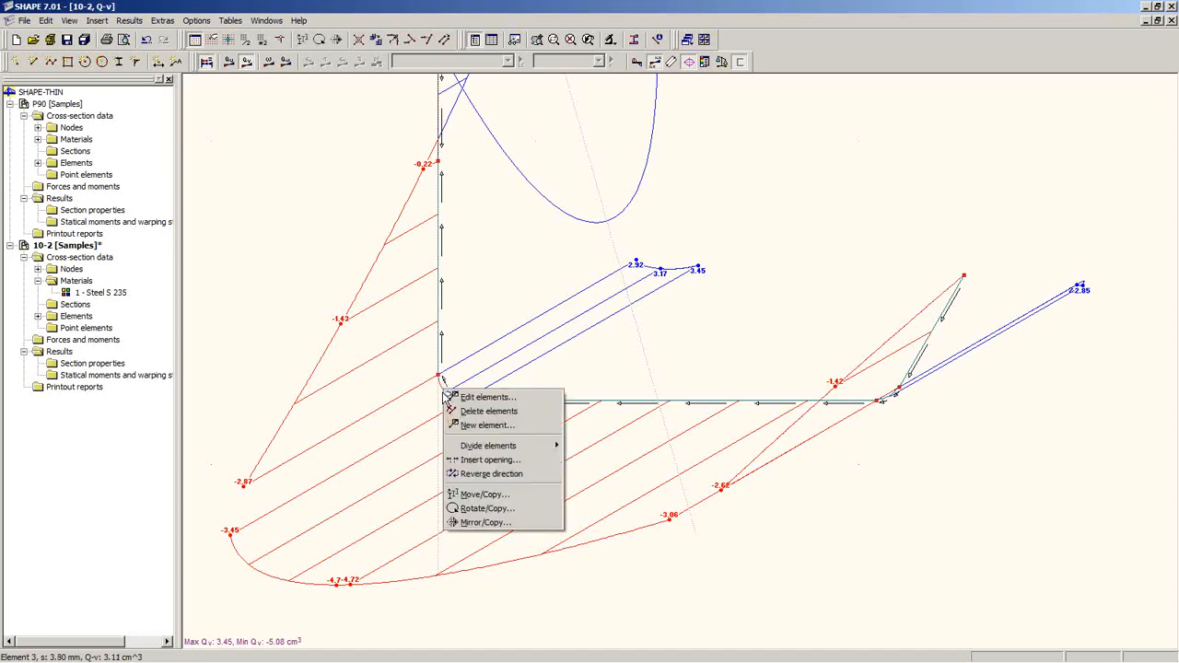
{"action": "left_click", "coordinate": [493, 475]}
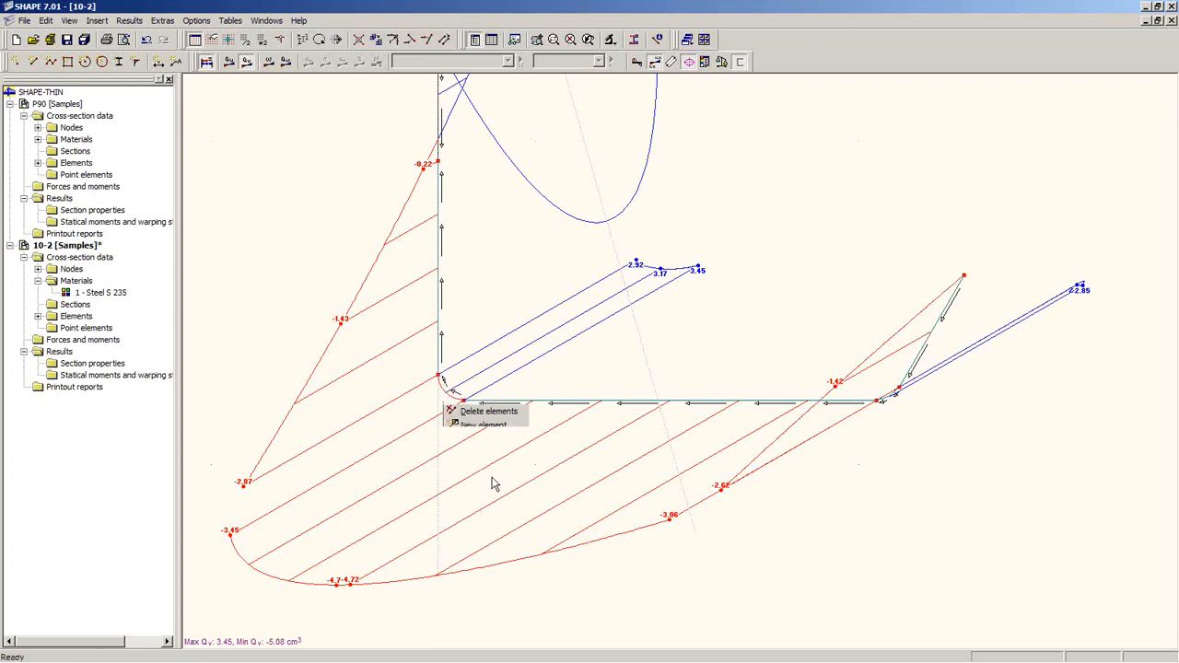
{"action": "right_click", "coordinate": [894, 405]}
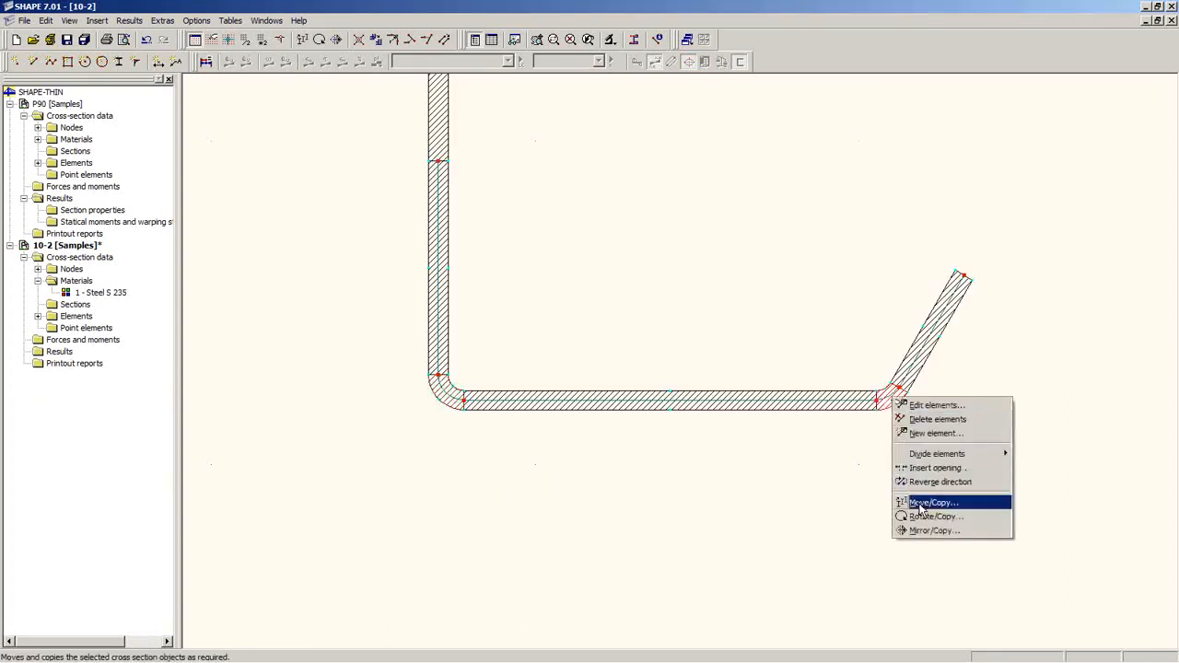
{"action": "left_click", "coordinate": [924, 484]}
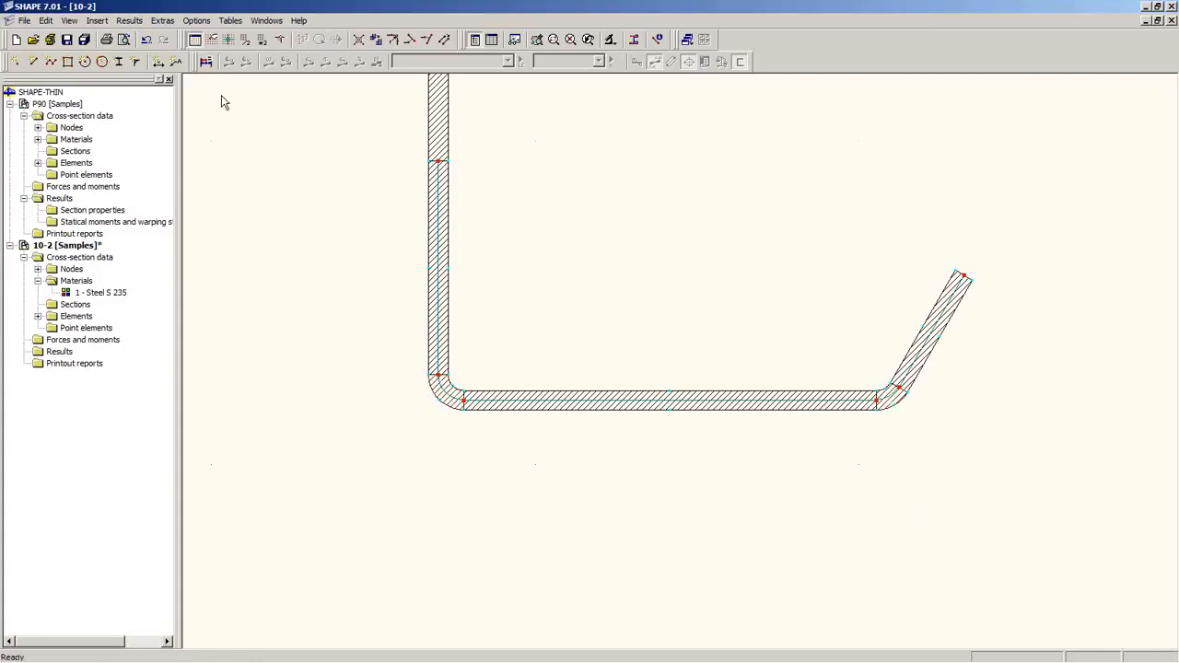
Step: Recalculate the shear flow and frame the Q-v diagram, now ranging from 2.51 to −5.08 cm³
{"action": "left_click", "coordinate": [206, 63]}
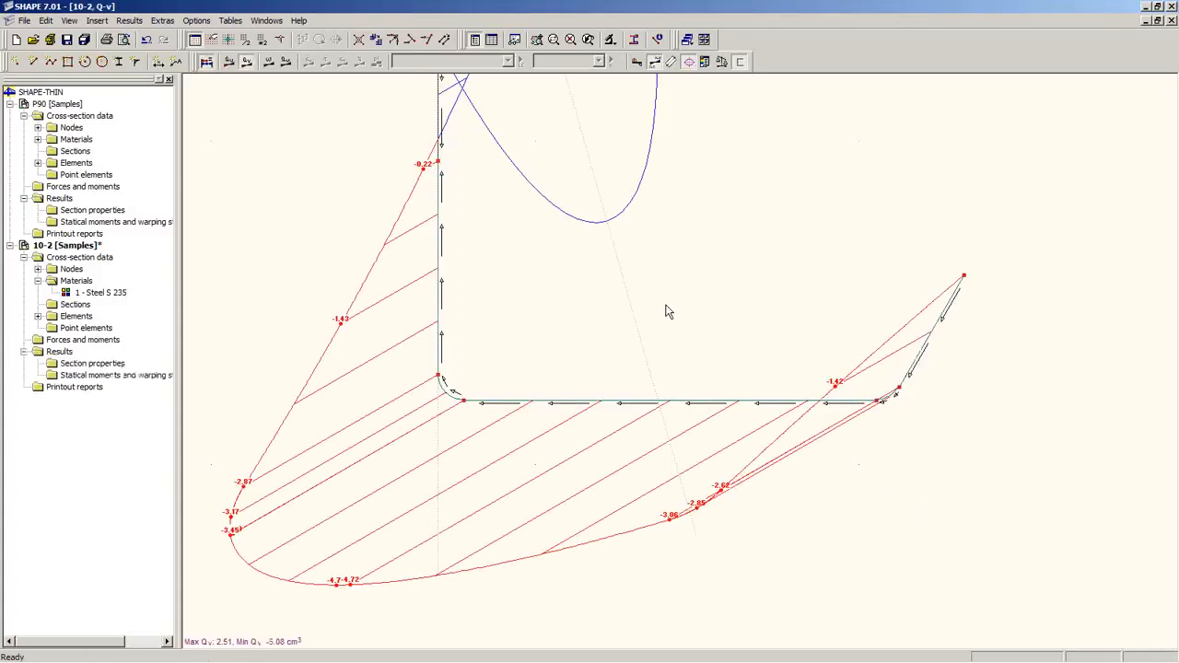
{"action": "scroll", "coordinate": [646, 354], "scroll_direction": "down", "scroll_amount": 2}
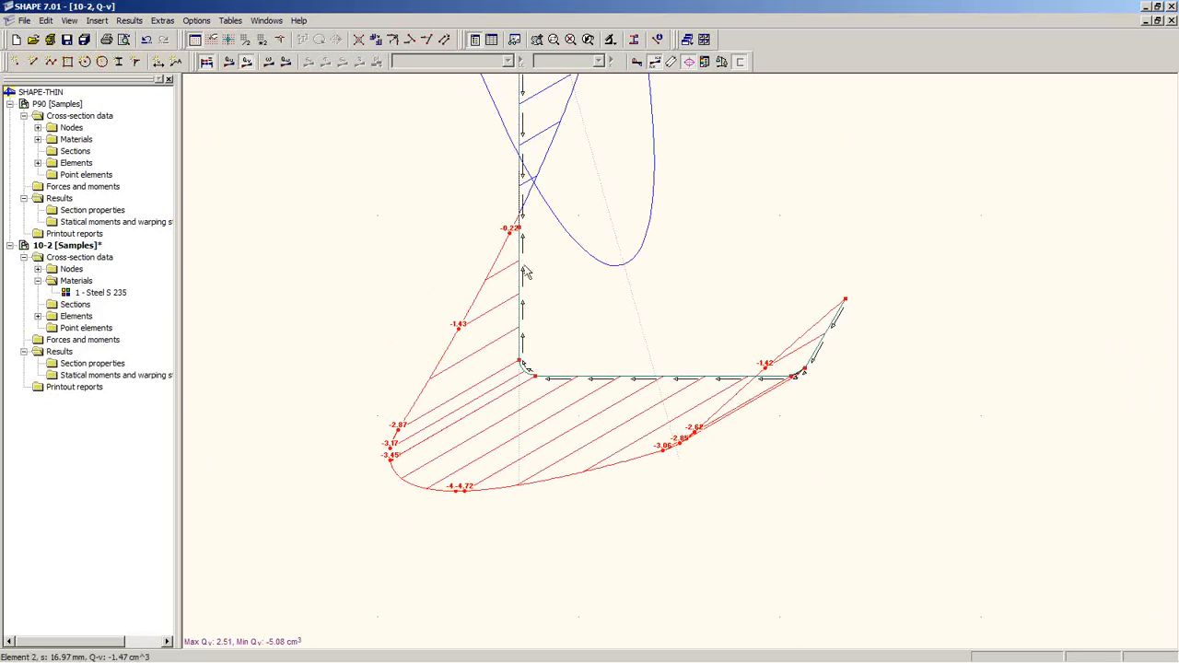
{"action": "middle_click_drag", "start_coordinate": [577, 208], "coordinate": [501, 448]}
{"action": "scroll", "coordinate": [544, 370], "scroll_direction": "down", "scroll_amount": 7}
{"action": "middle_click_drag", "start_coordinate": [536, 268], "coordinate": [605, 452]}
{"action": "middle_click_drag", "start_coordinate": [536, 416], "coordinate": [486, 333]}
{"action": "scroll", "coordinate": [541, 357], "scroll_direction": "down", "scroll_amount": 4}
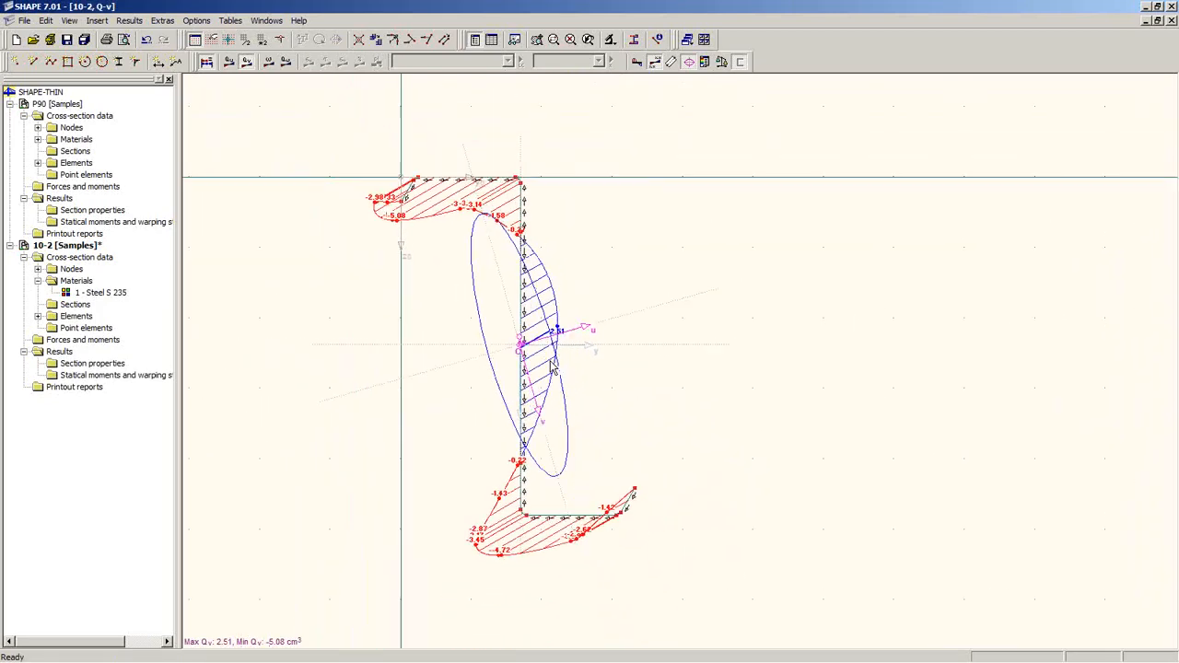
{"action": "middle_click_drag", "start_coordinate": [590, 409], "coordinate": [629, 398]}
{"action": "scroll", "coordinate": [627, 416], "scroll_direction": "up", "scroll_amount": 2}
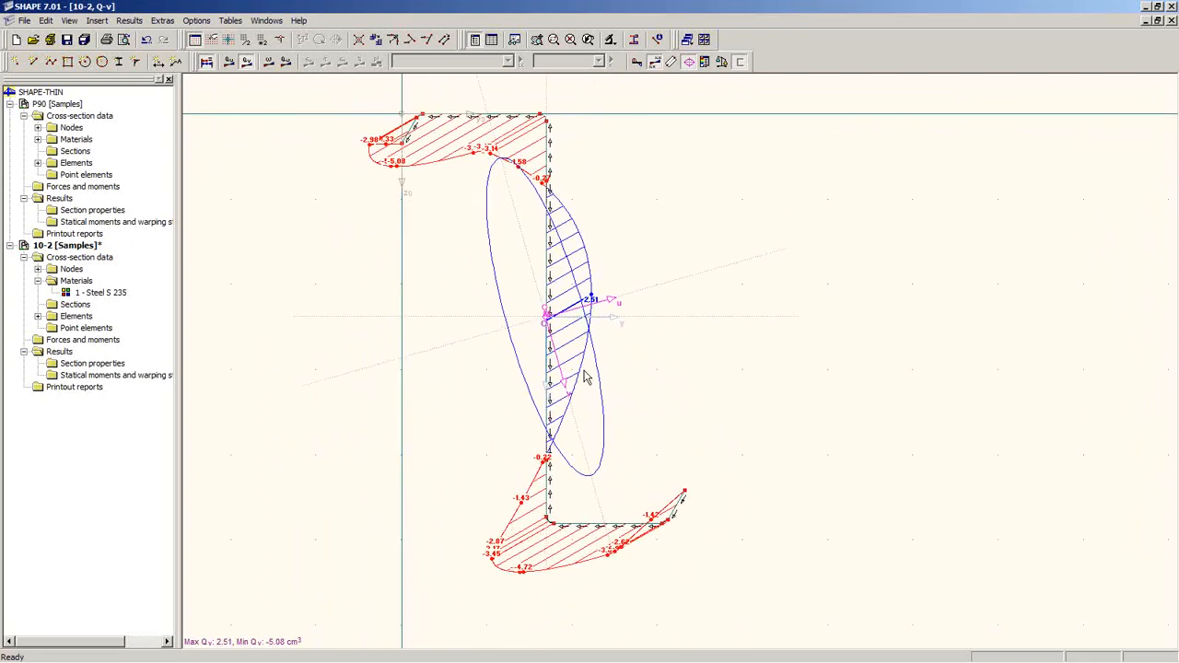
{"action": "scroll", "coordinate": [586, 355], "scroll_direction": "up", "scroll_amount": 4}
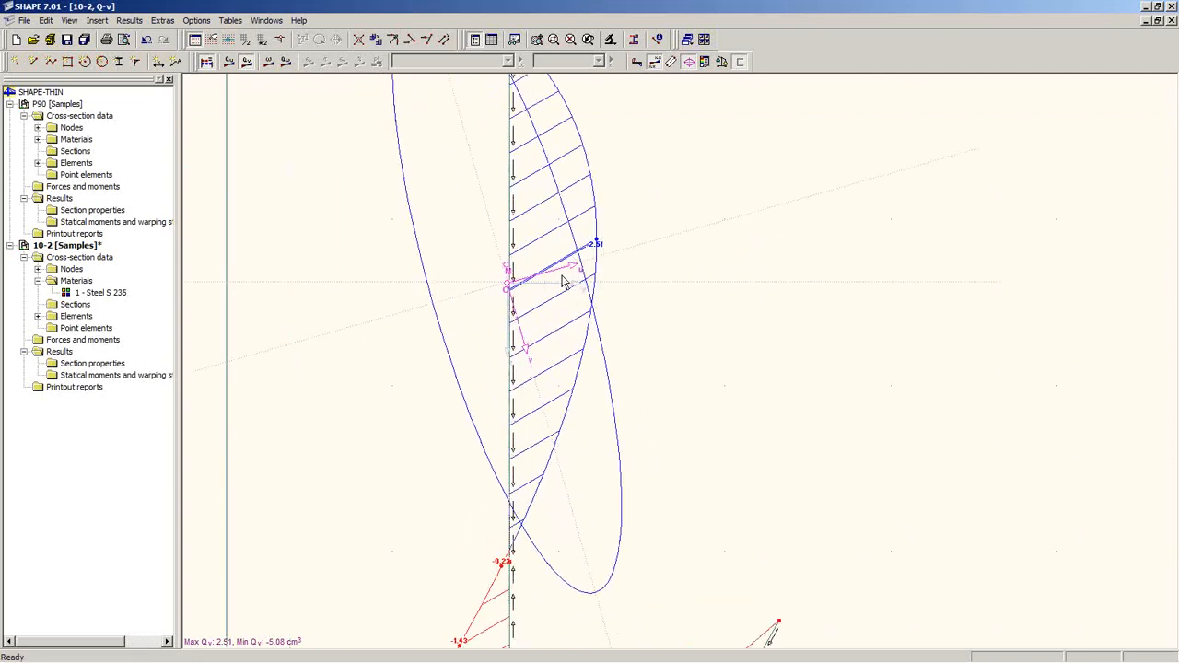
Step: Check the principal-axis inclination of −15.87° in the section properties table, then save section 10-2
{"action": "left_click", "coordinate": [491, 40]}
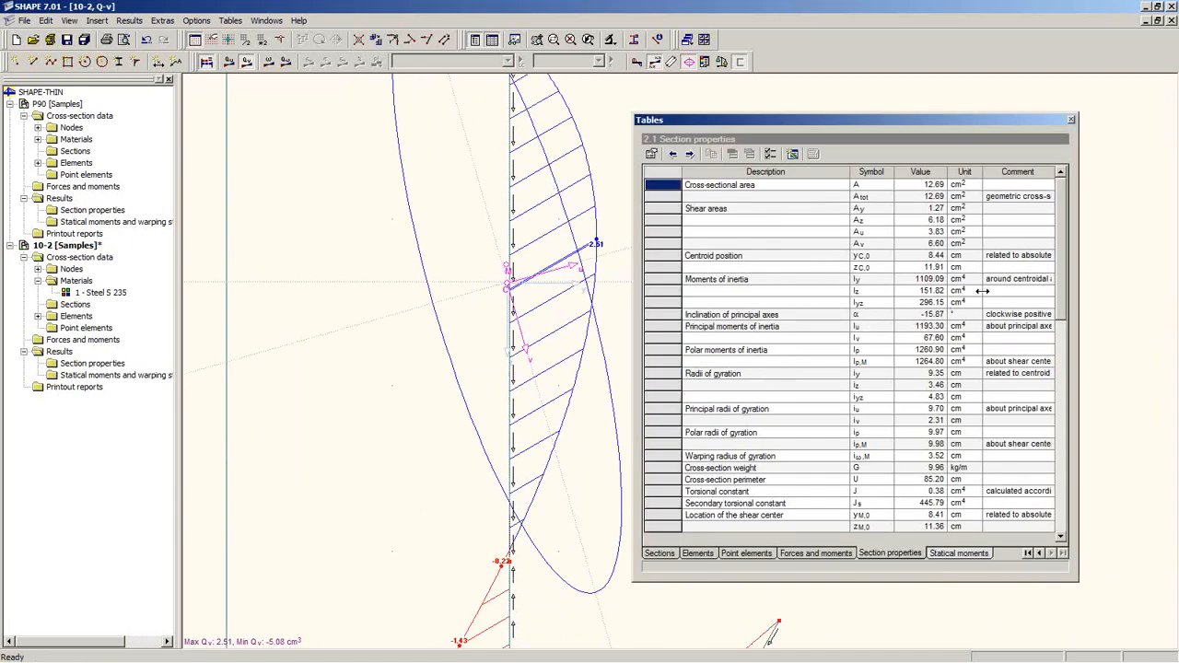
{"action": "left_click", "coordinate": [932, 317]}
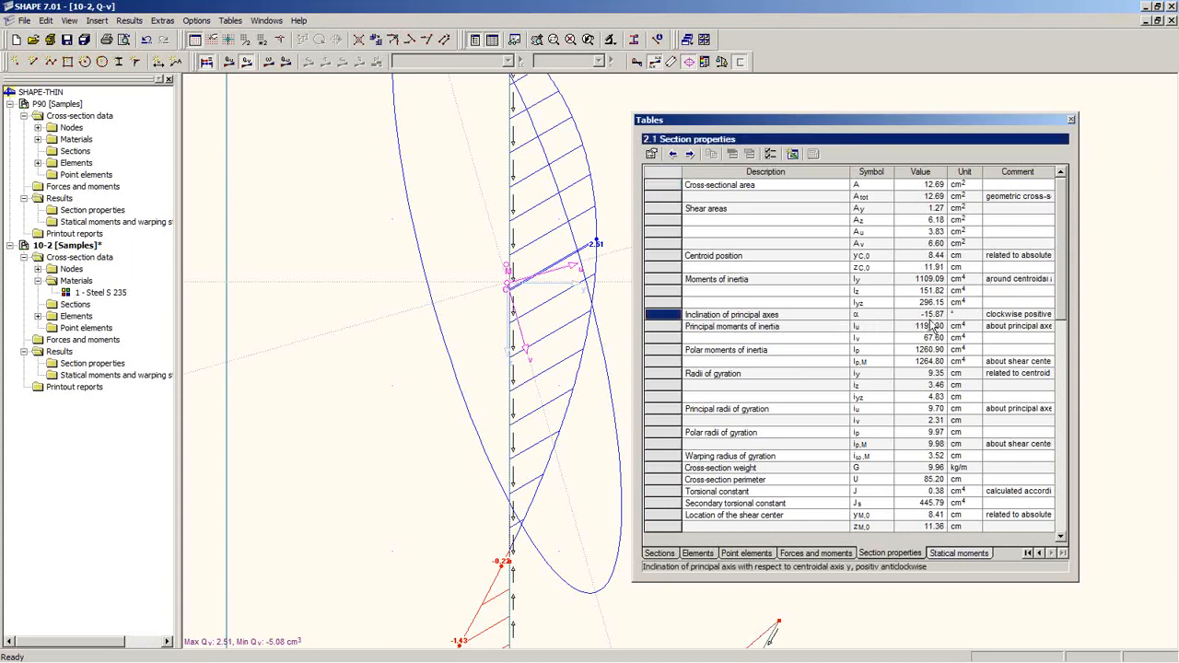
{"action": "left_click", "coordinate": [67, 40]}
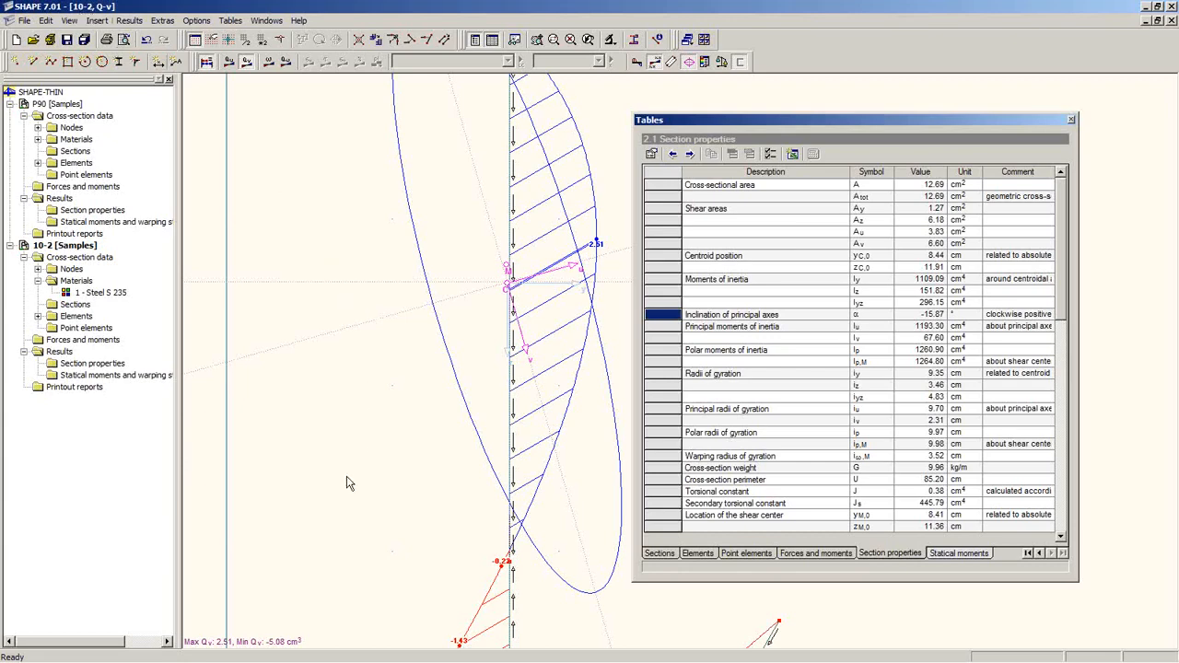
Step: Return to the RFEM Webinar Shape model and orbit the deformed purlin, max u 34.80 mm
{"action": "mouse_move", "coordinate": [268, 660]}
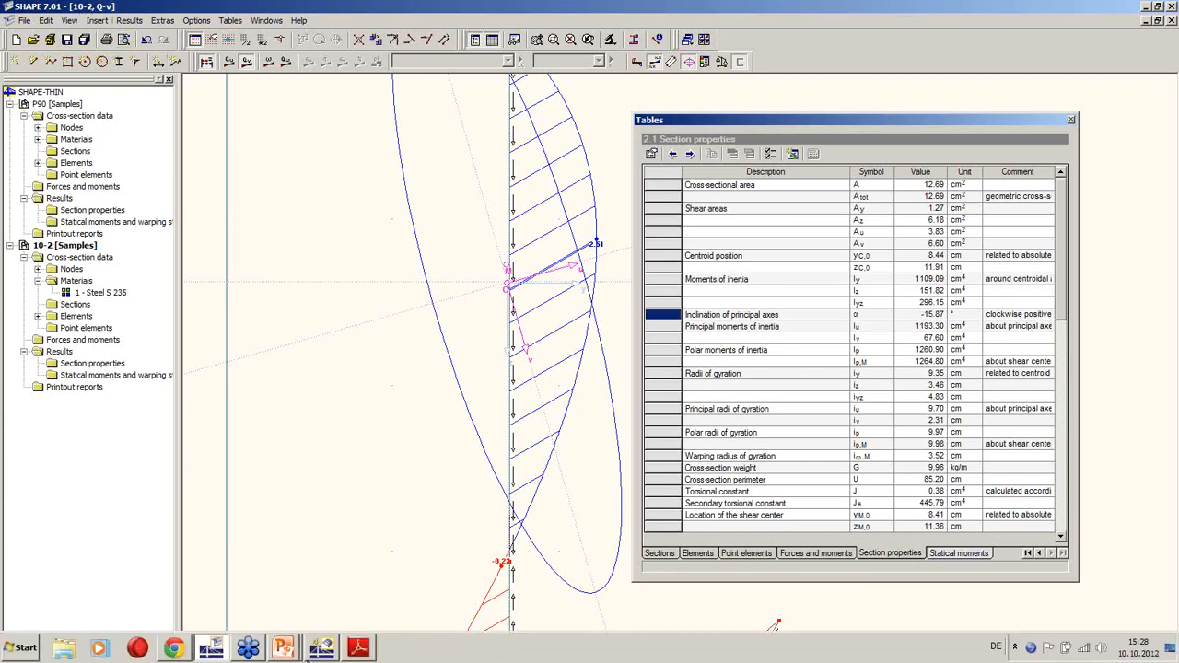
{"action": "mouse_move", "coordinate": [318, 654]}
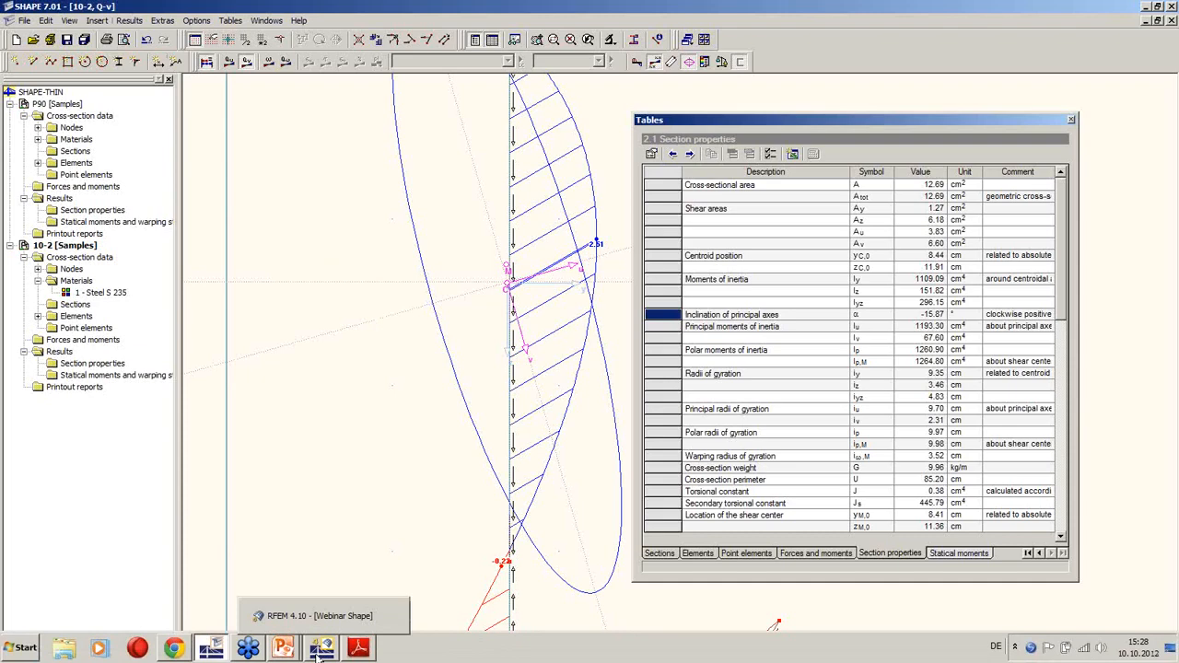
{"action": "left_click", "coordinate": [321, 654]}
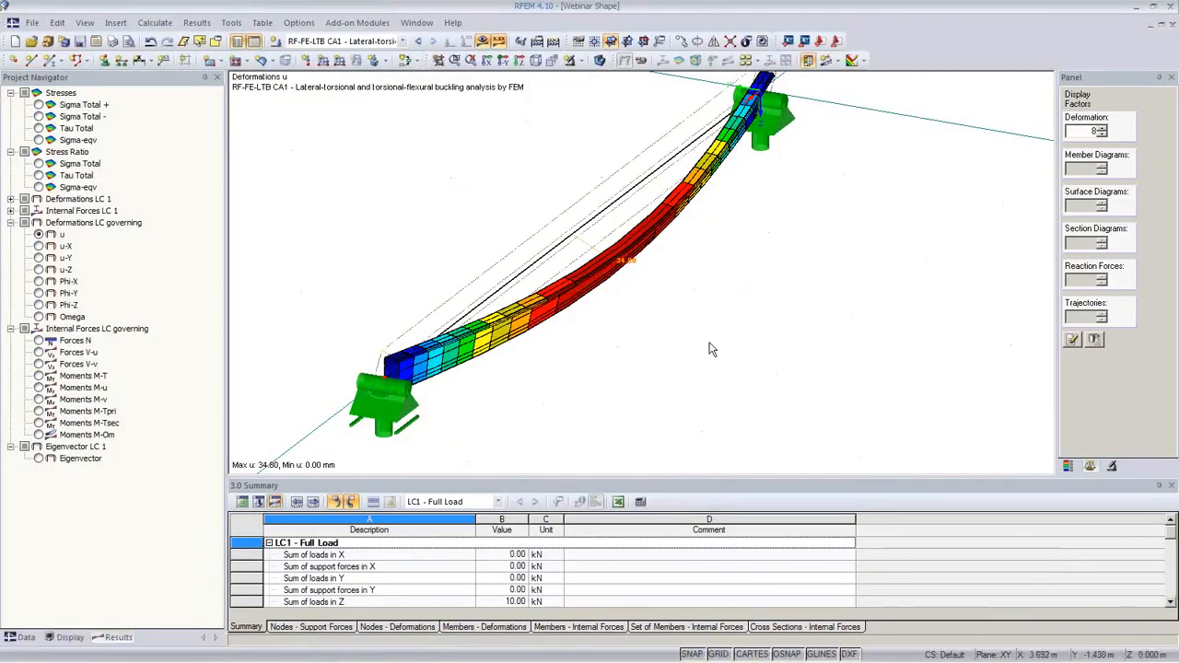
{"action": "middle_click_drag", "start_coordinate": [781, 332], "coordinate": [705, 321], "text": "ctrl"}
{"action": "middle_click_drag", "start_coordinate": [621, 347], "coordinate": [659, 318], "text": "ctrl"}
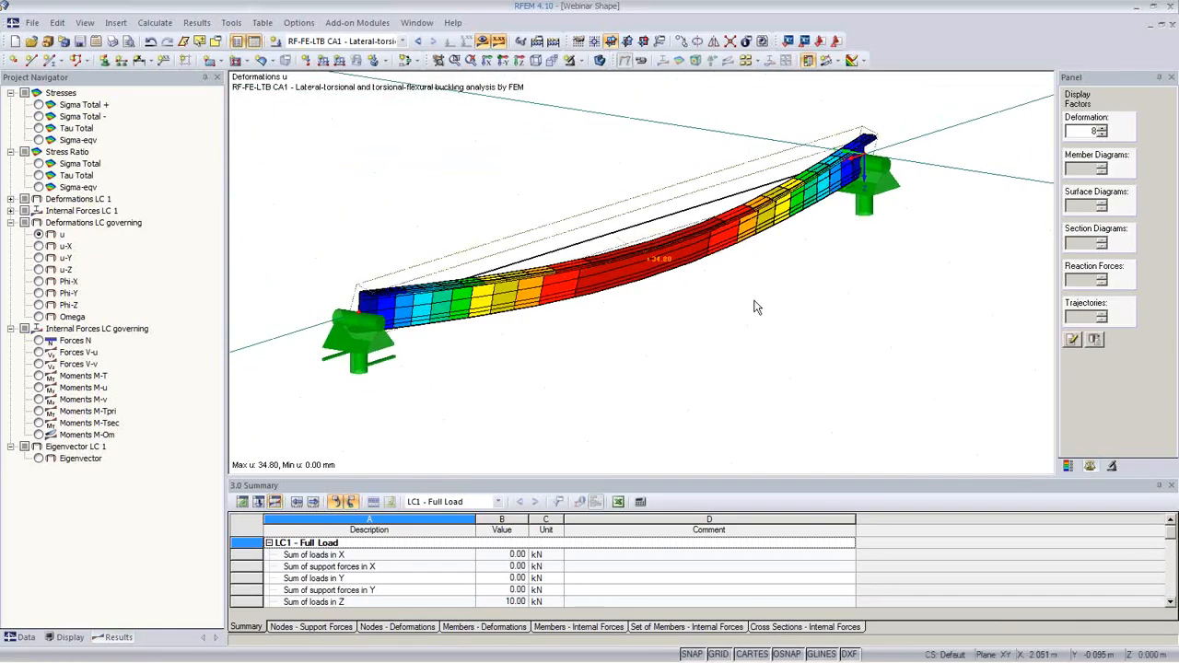
{"action": "middle_click_drag", "start_coordinate": [759, 309], "coordinate": [1071, 339], "text": "ctrl"}
{"action": "middle_click_drag", "start_coordinate": [855, 377], "coordinate": [482, 395], "text": "ctrl"}
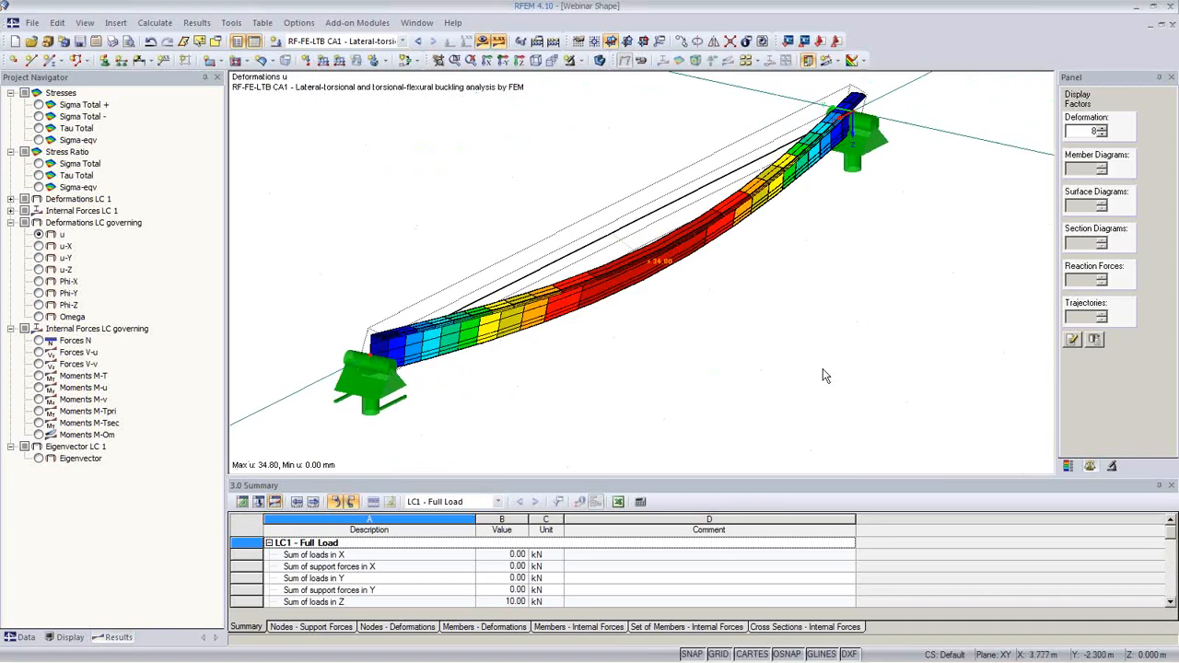
Step: Create the empty structure Sample2 in the Webinar project and begin a new beam member
{"action": "left_click", "coordinate": [14, 40]}
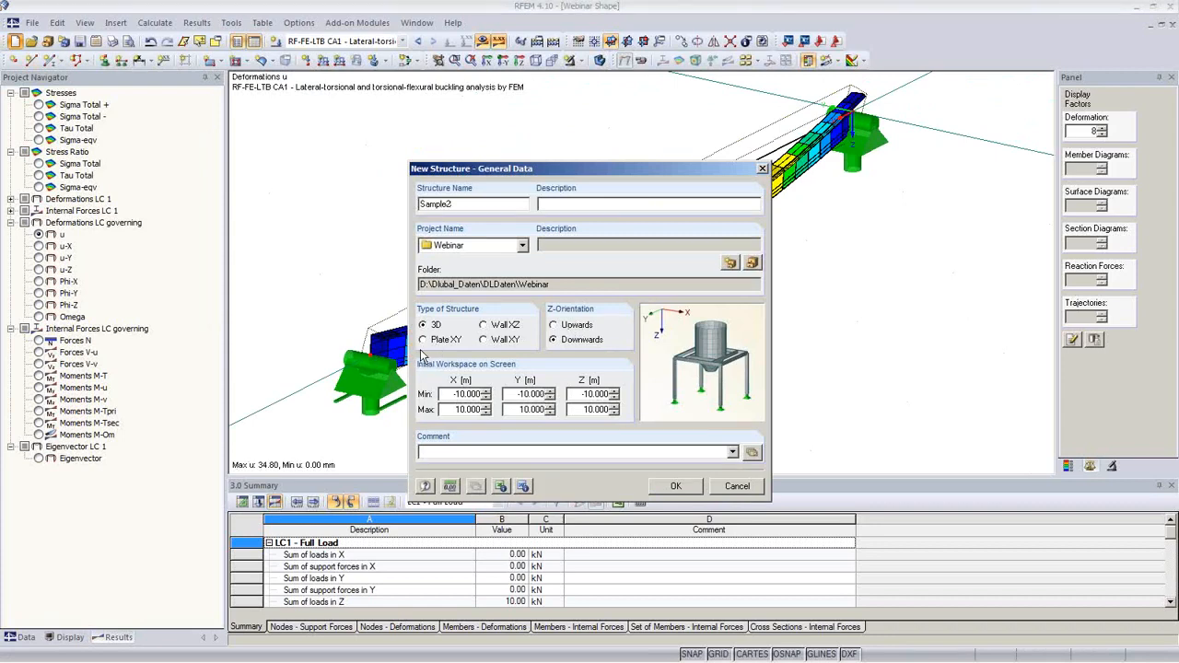
{"action": "left_click", "coordinate": [675, 488]}
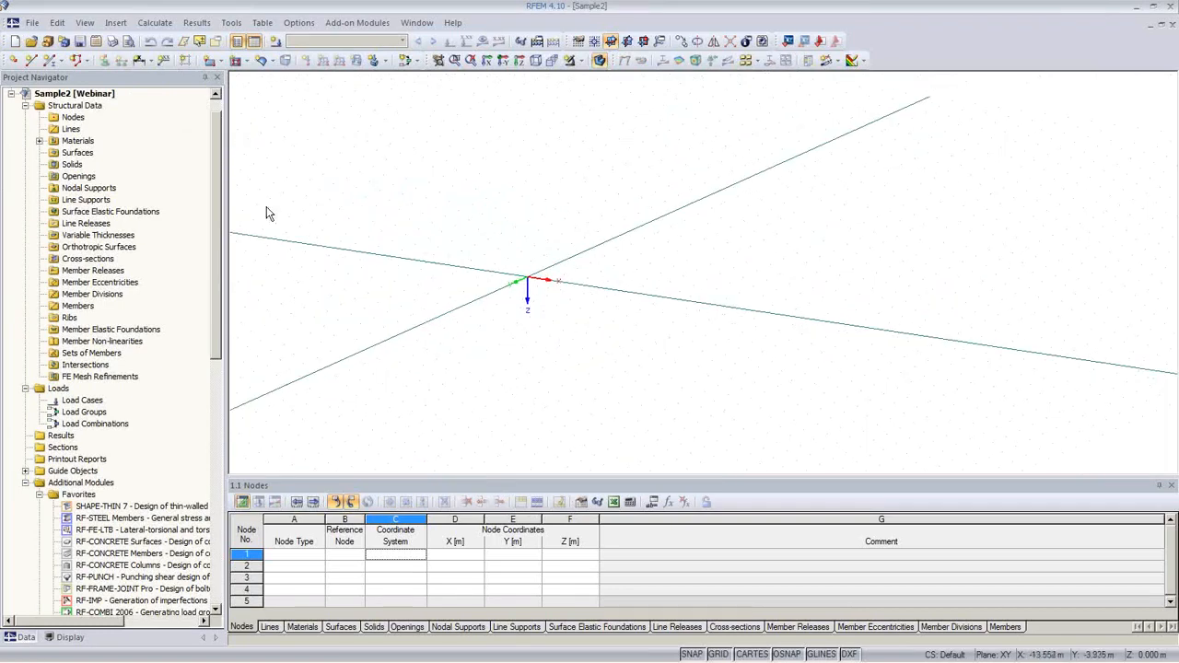
{"action": "left_click", "coordinate": [49, 60]}
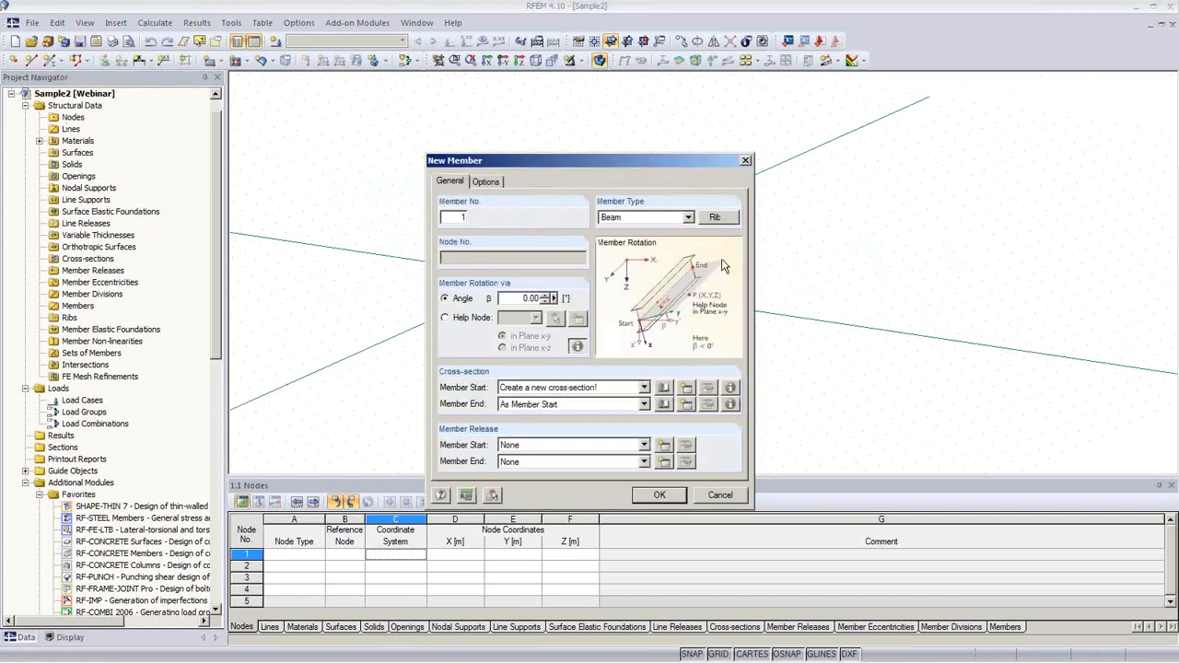
Step: Import the member-start cross-section from SHAPE-THIN, choosing the 10-2 Z-section from Samples
{"action": "left_click", "coordinate": [664, 389]}
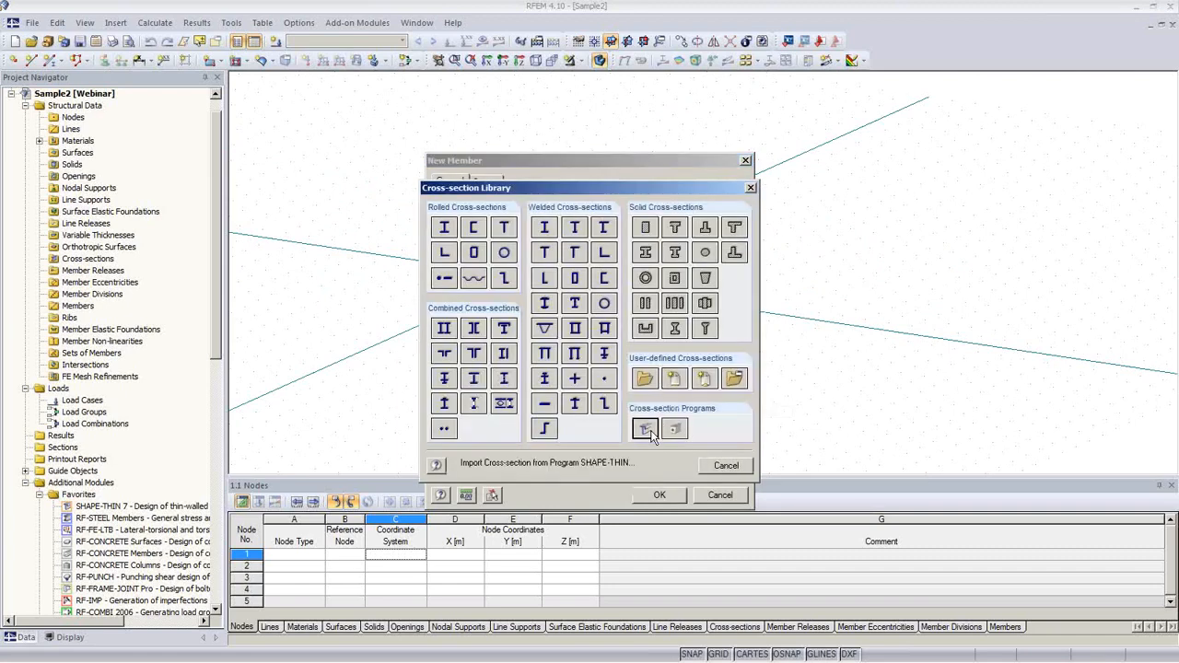
{"action": "left_click", "coordinate": [646, 429]}
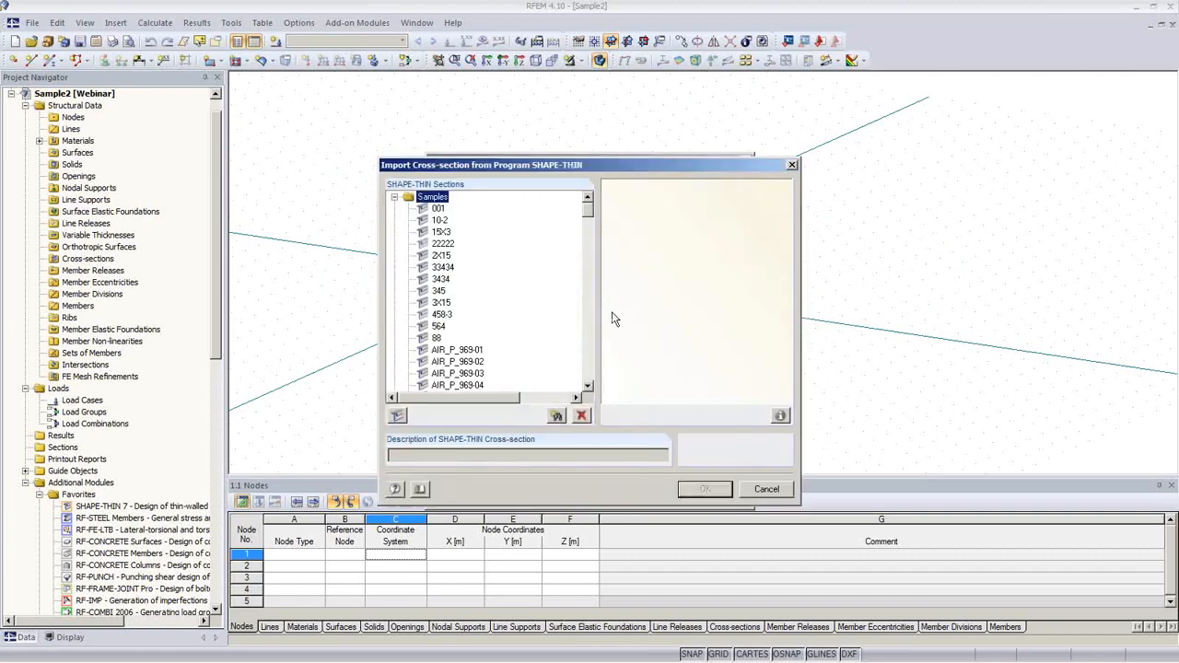
{"action": "left_click_drag", "start_coordinate": [575, 166], "coordinate": [656, 216]}
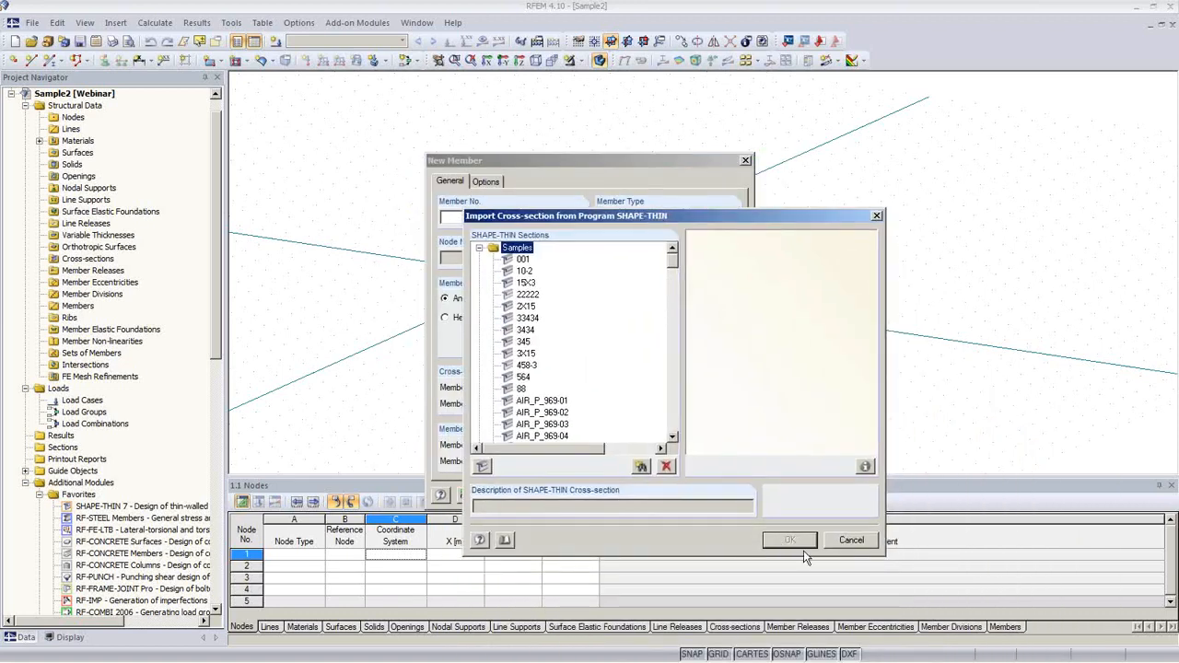
{"action": "left_click", "coordinate": [864, 541]}
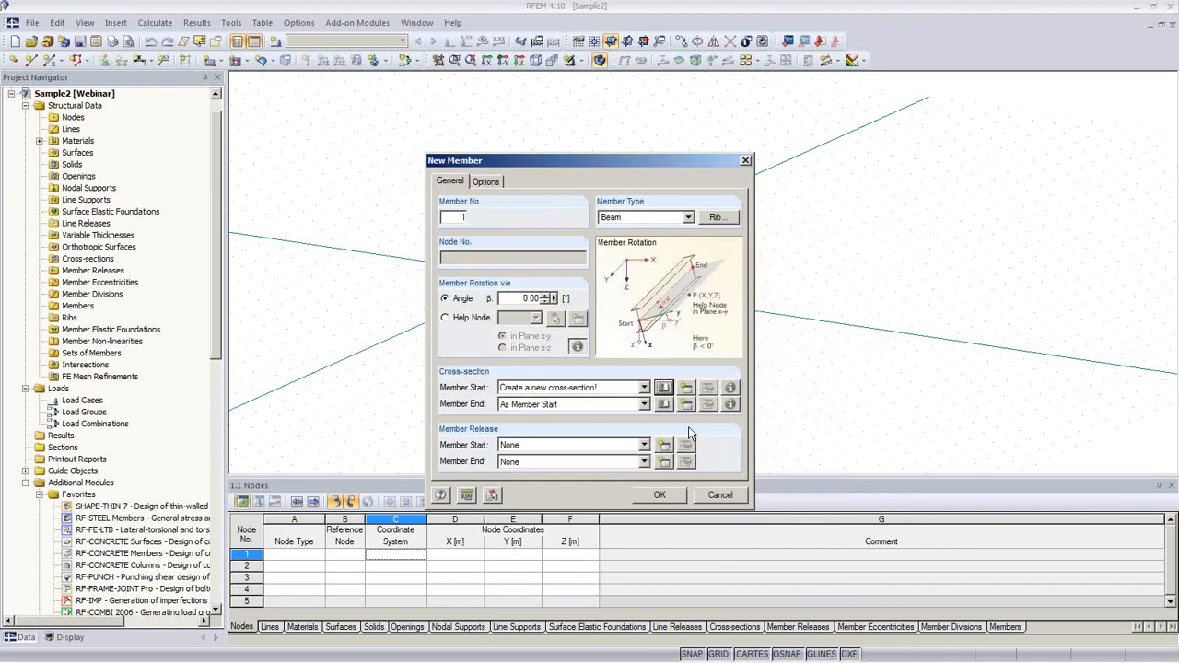
{"action": "left_click", "coordinate": [663, 387]}
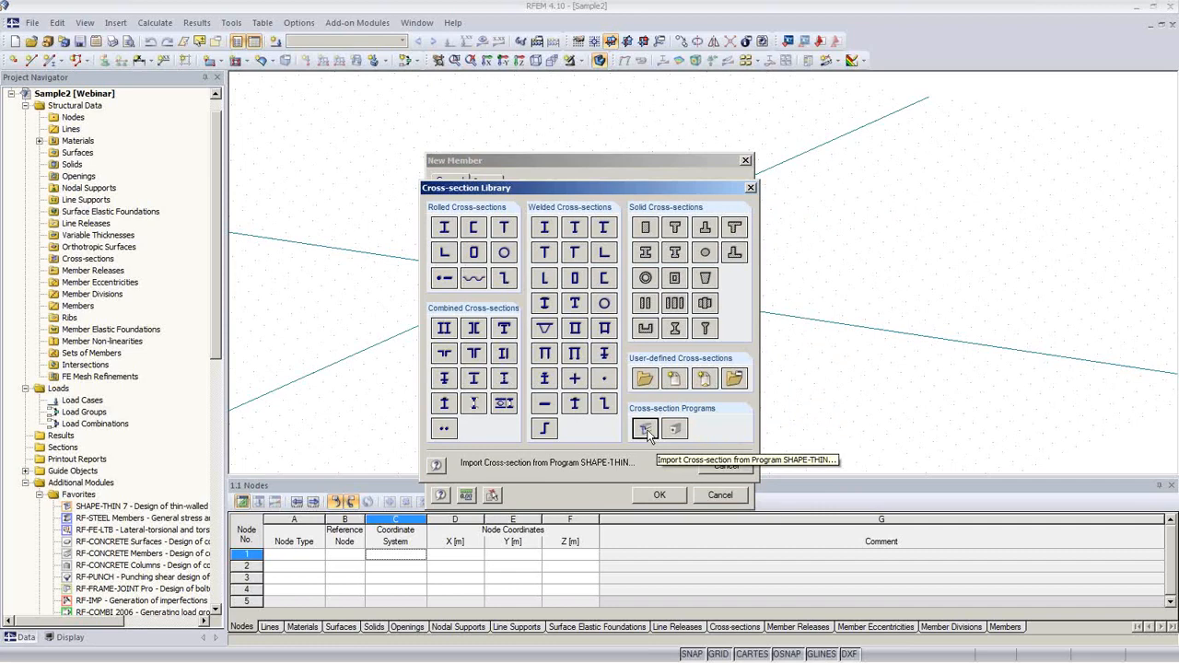
{"action": "left_click", "coordinate": [645, 431]}
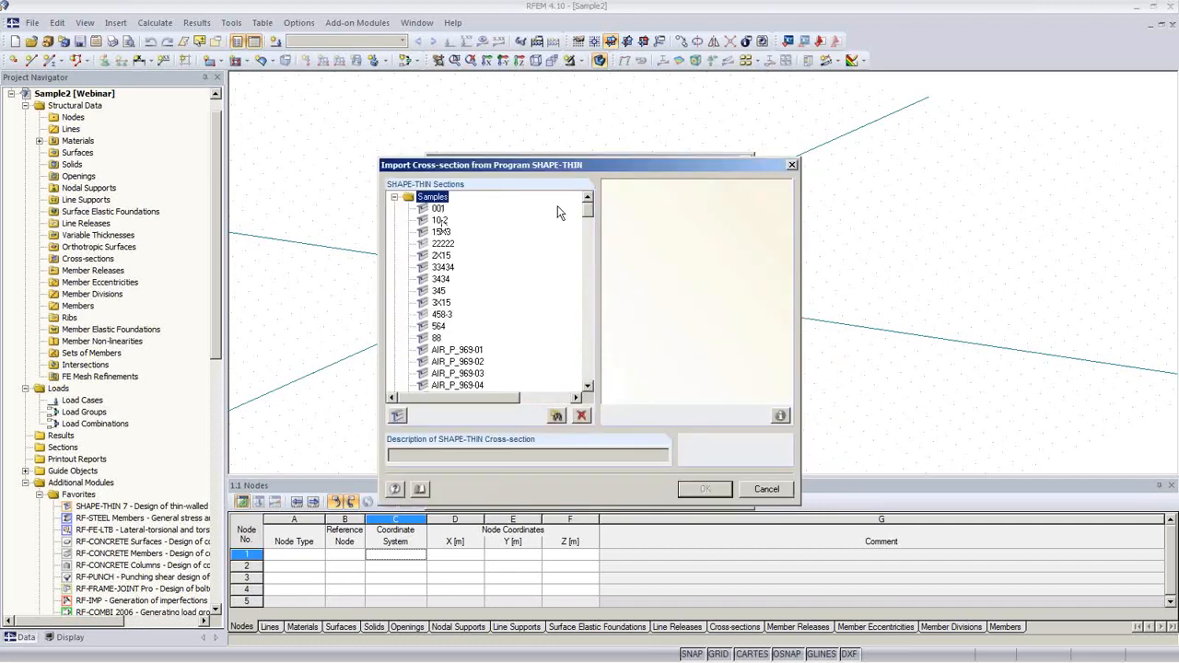
{"action": "left_click", "coordinate": [446, 256]}
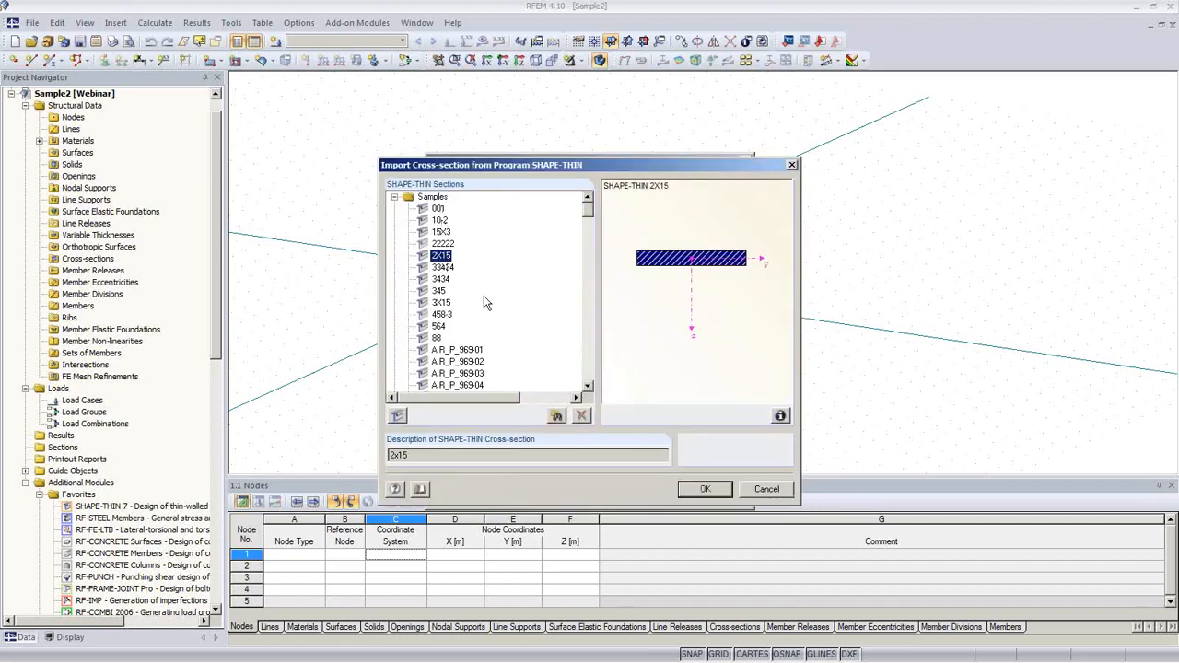
{"action": "left_click", "coordinate": [442, 222]}
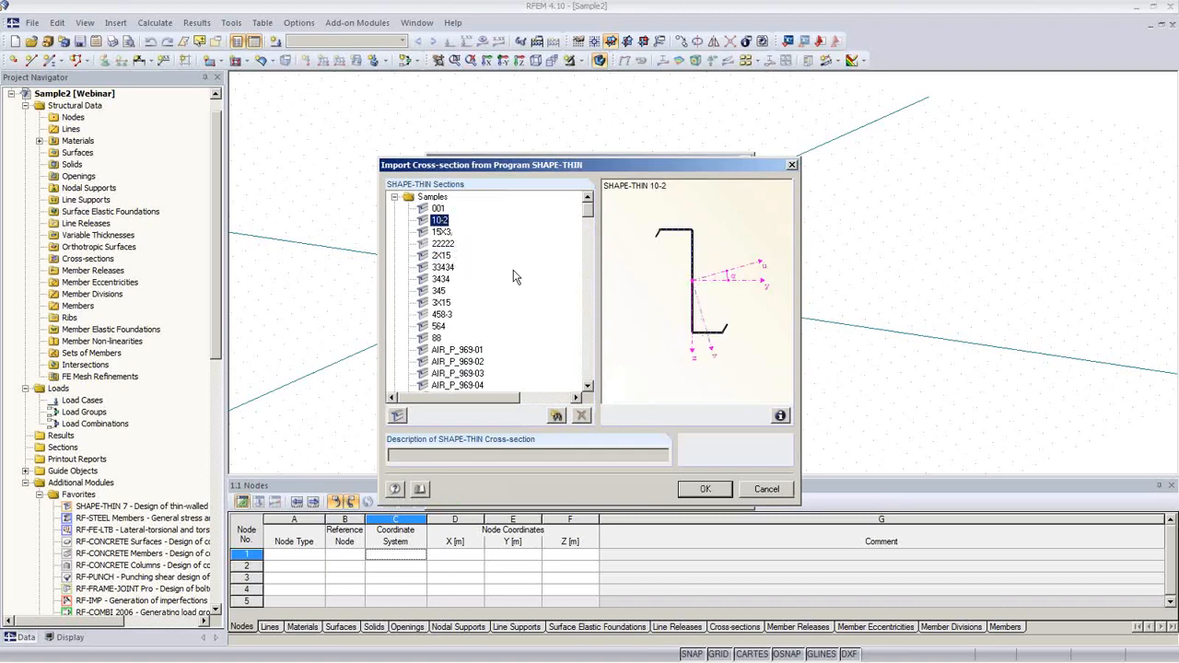
Step: Review the full properties of section 10-2, including its principal axis angle
{"action": "left_click", "coordinate": [780, 416]}
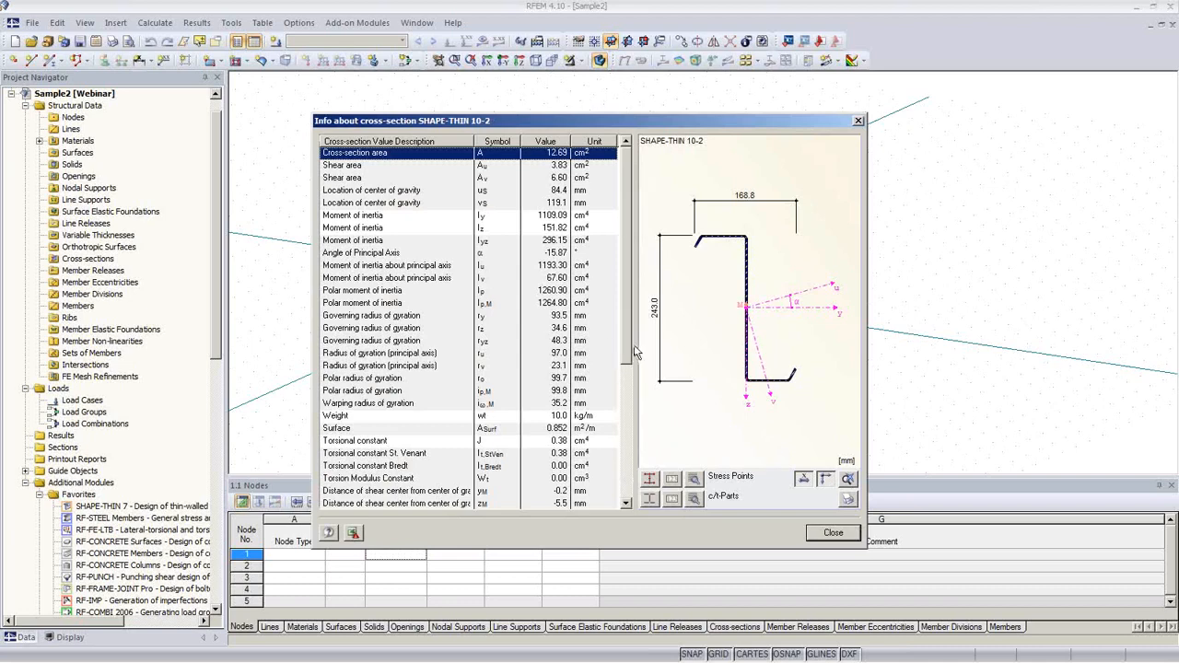
{"action": "mouse_move", "coordinate": [626, 343]}
{"action": "left_mouse_down"}
{"action": "mouse_move", "coordinate": [623, 364]}
{"action": "mouse_move", "coordinate": [616, 329]}
{"action": "left_mouse_up"}
{"action": "left_click", "coordinate": [560, 253]}
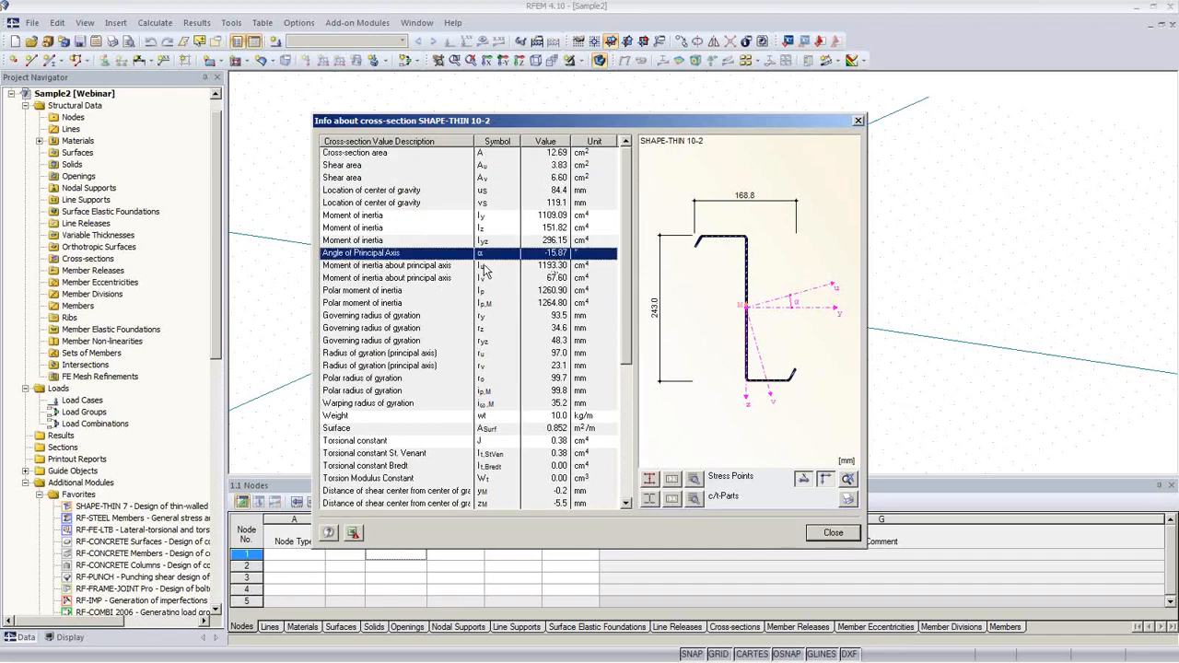
{"action": "left_click", "coordinate": [832, 534]}
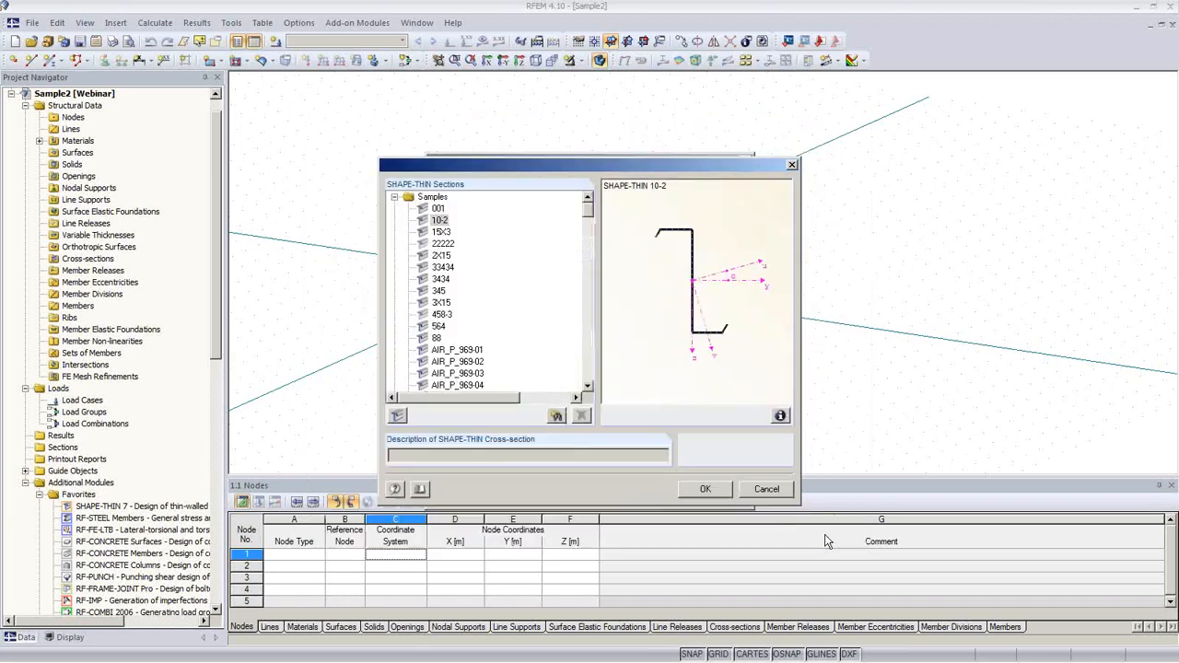
Step: Import 10-2 as cross-section 1 in Steel S 235 and confirm the beam member
{"action": "left_click", "coordinate": [706, 489]}
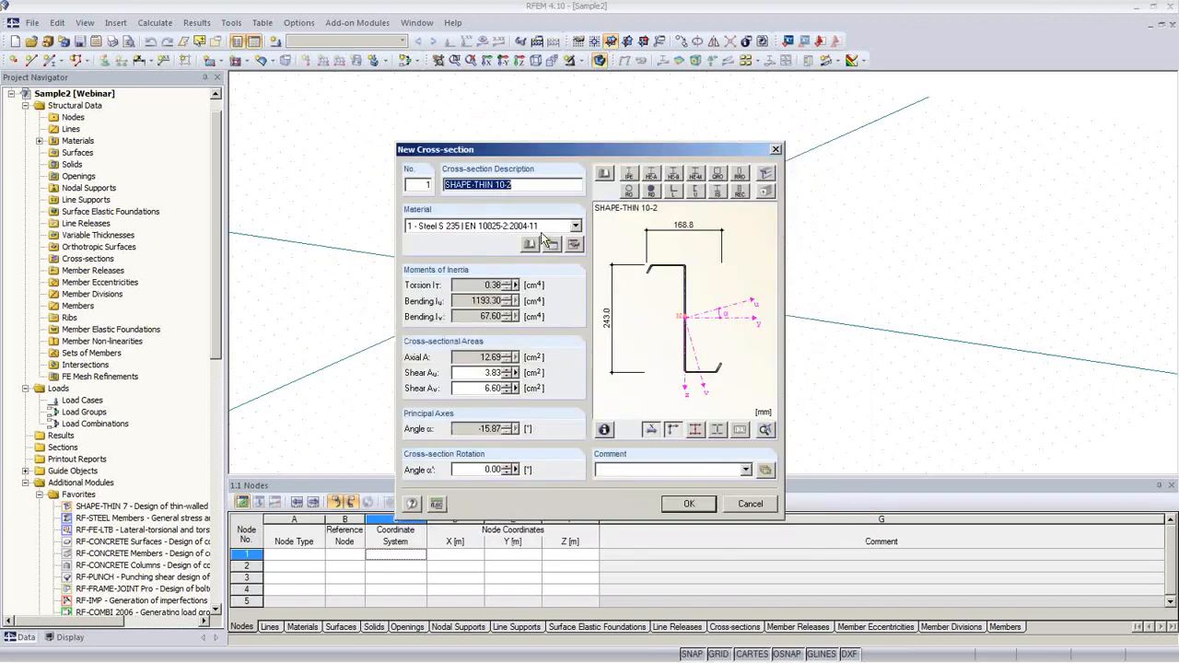
{"action": "left_click", "coordinate": [689, 506]}
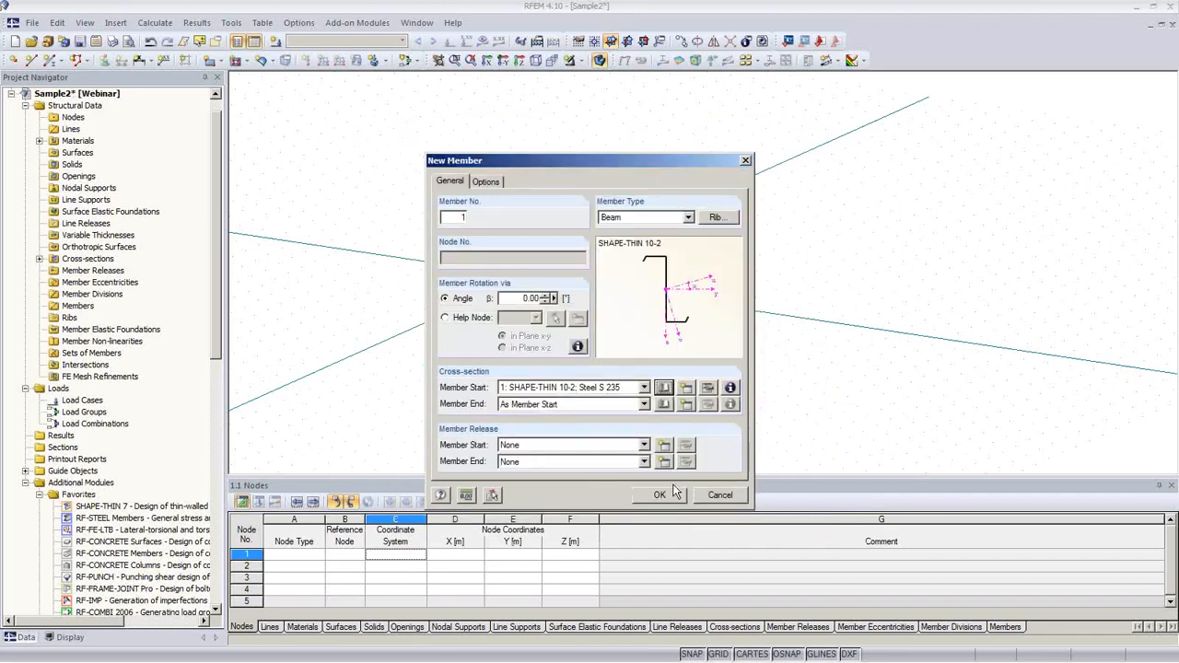
{"action": "left_click", "coordinate": [660, 497]}
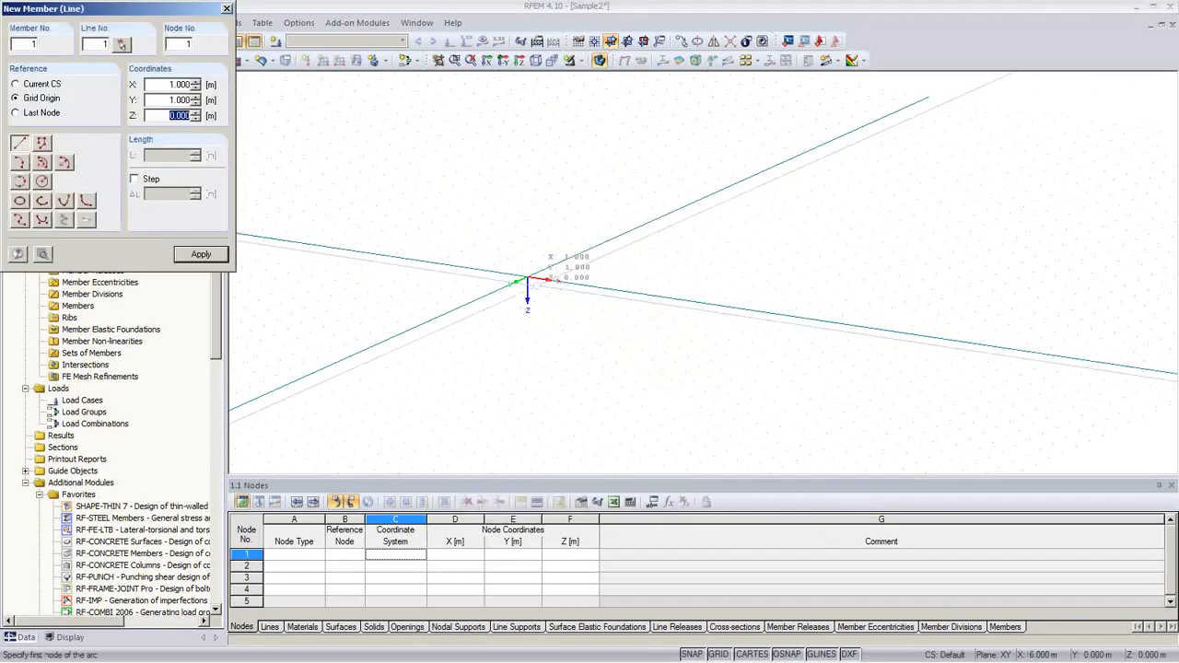
Step: Draw member 1 from node 1 at the origin to node 2 at X 5.000 m
{"action": "left_click", "coordinate": [527, 277]}
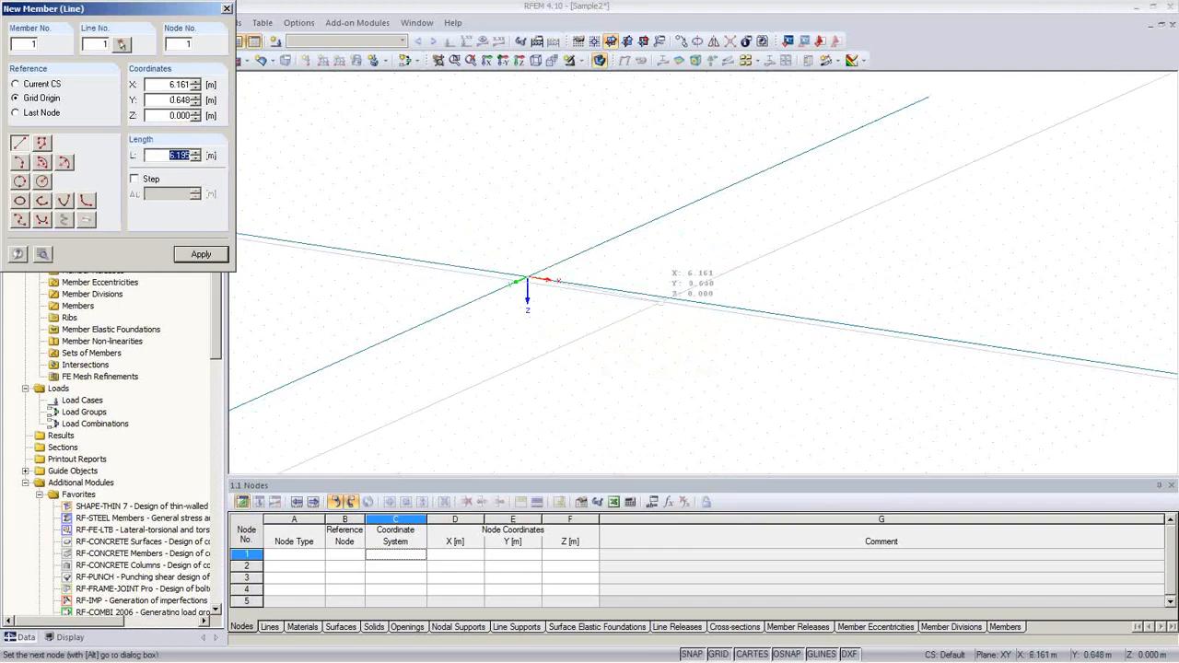
{"action": "scroll", "coordinate": [667, 297], "scroll_direction": "up", "scroll_amount": 1}
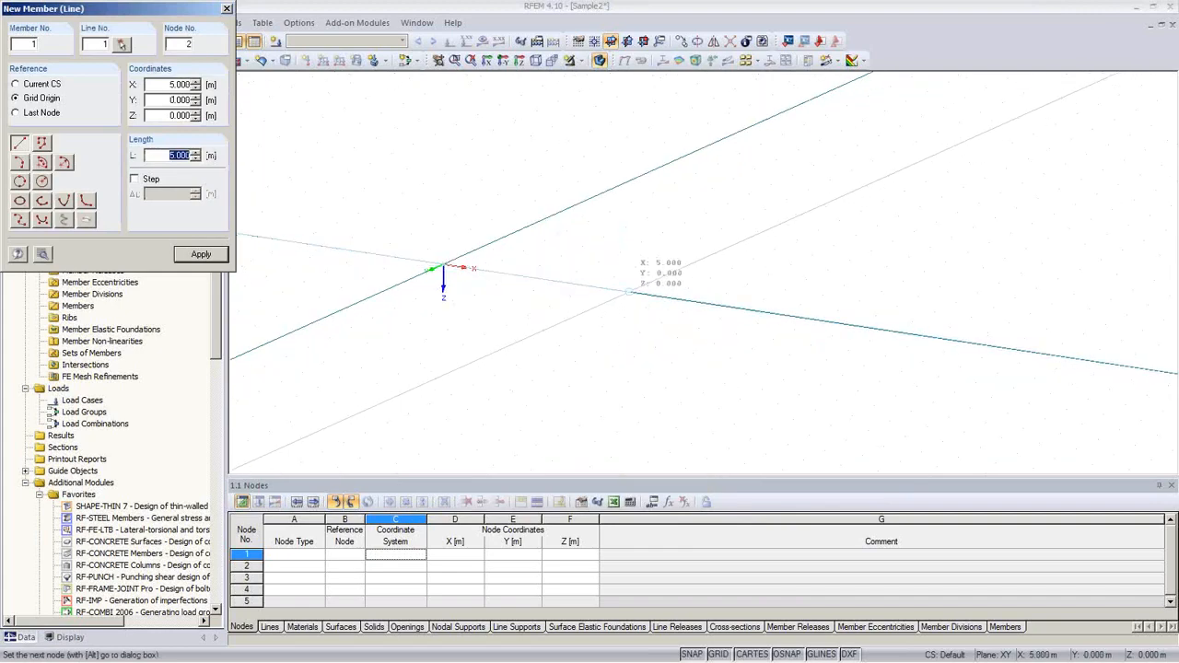
{"action": "left_click", "coordinate": [630, 292]}
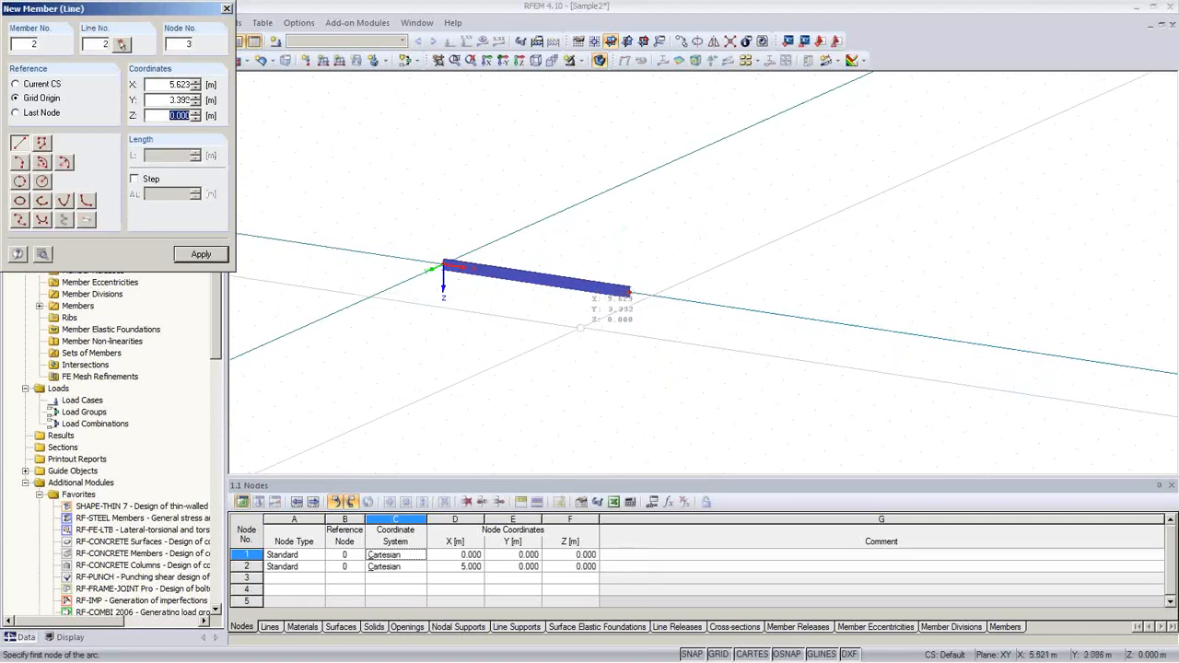
{"action": "right_click", "coordinate": [581, 328]}
{"action": "scroll", "coordinate": [587, 327], "scroll_direction": "up", "scroll_amount": 4}
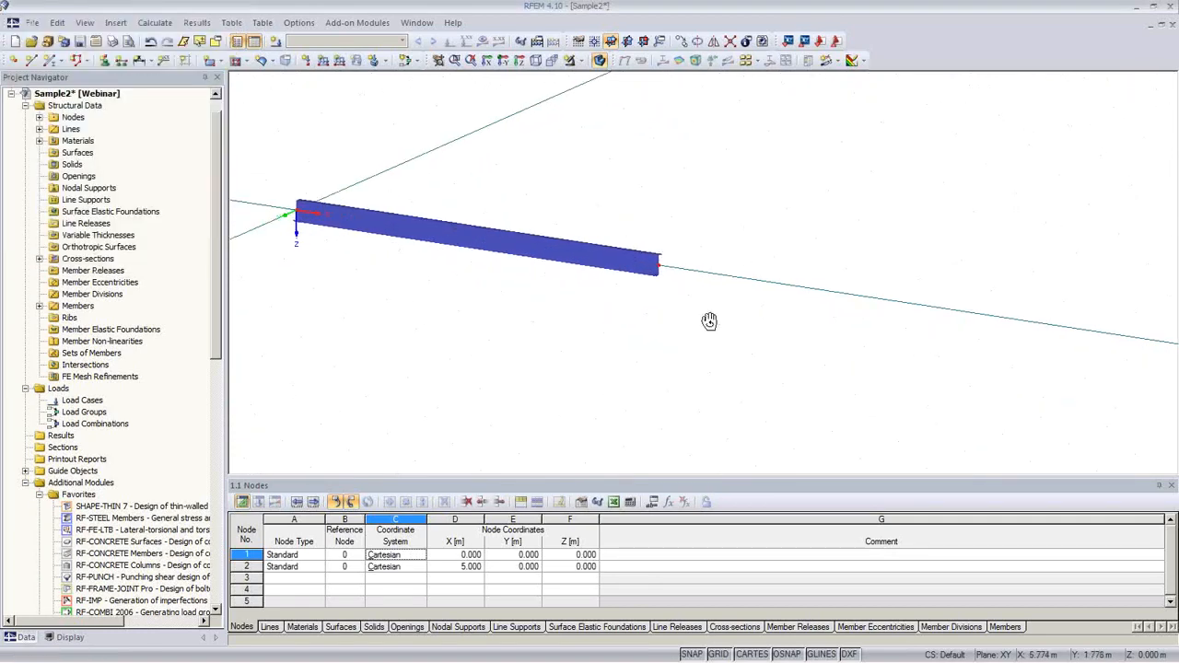
{"action": "mouse_move", "coordinate": [710, 320]}
{"action": "middle_mouse_down", "text": "ctrl"}
{"action": "mouse_move", "coordinate": [495, 284]}
{"action": "mouse_move", "coordinate": [486, 242]}
{"action": "mouse_move", "coordinate": [496, 224]}
{"action": "middle_mouse_up", "text": "ctrl"}
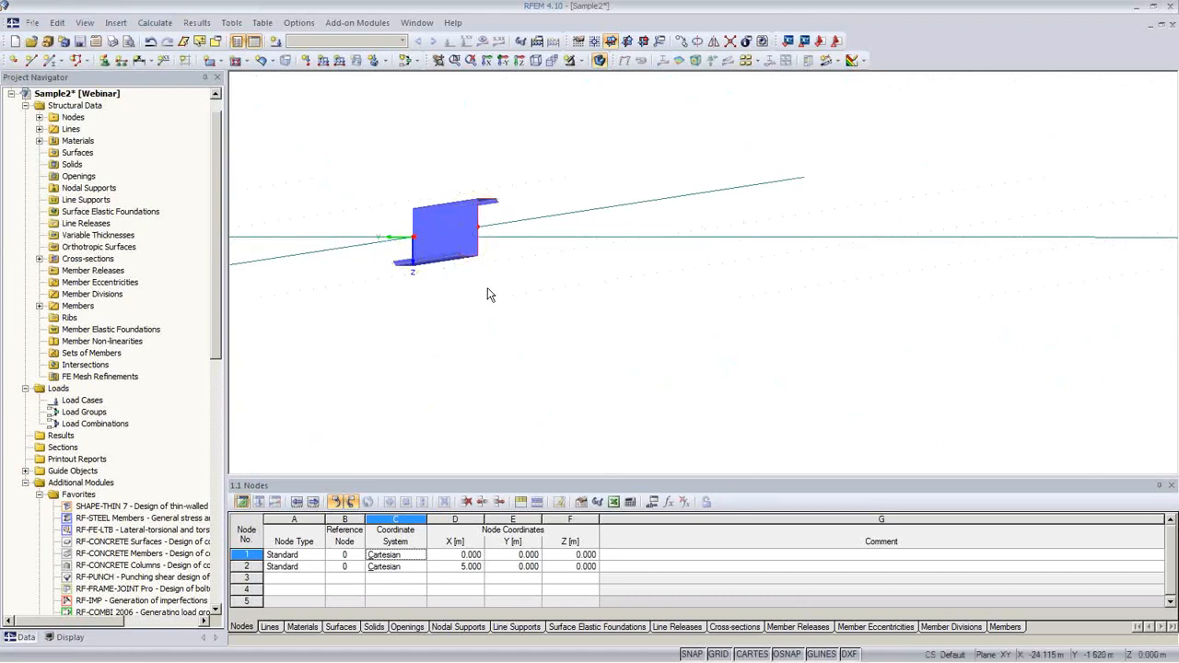
{"action": "middle_click_drag", "start_coordinate": [487, 289], "coordinate": [829, 332], "text": "ctrl"}
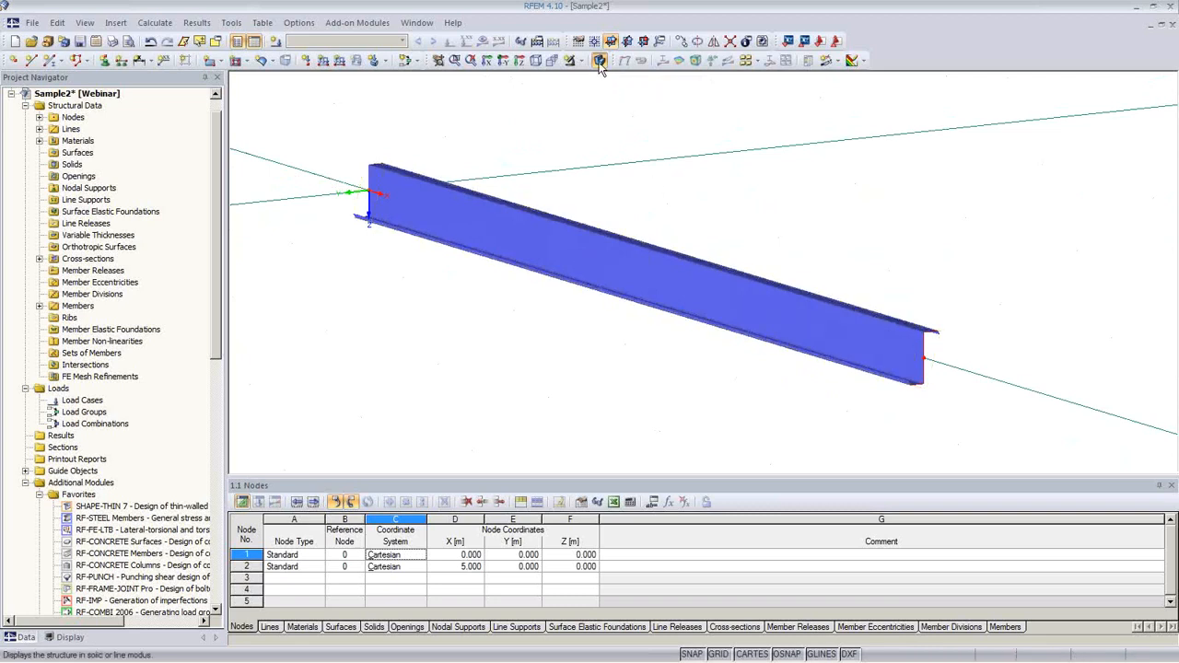
Step: Display the model as a line model and start a new nodal support
{"action": "left_click", "coordinate": [599, 64]}
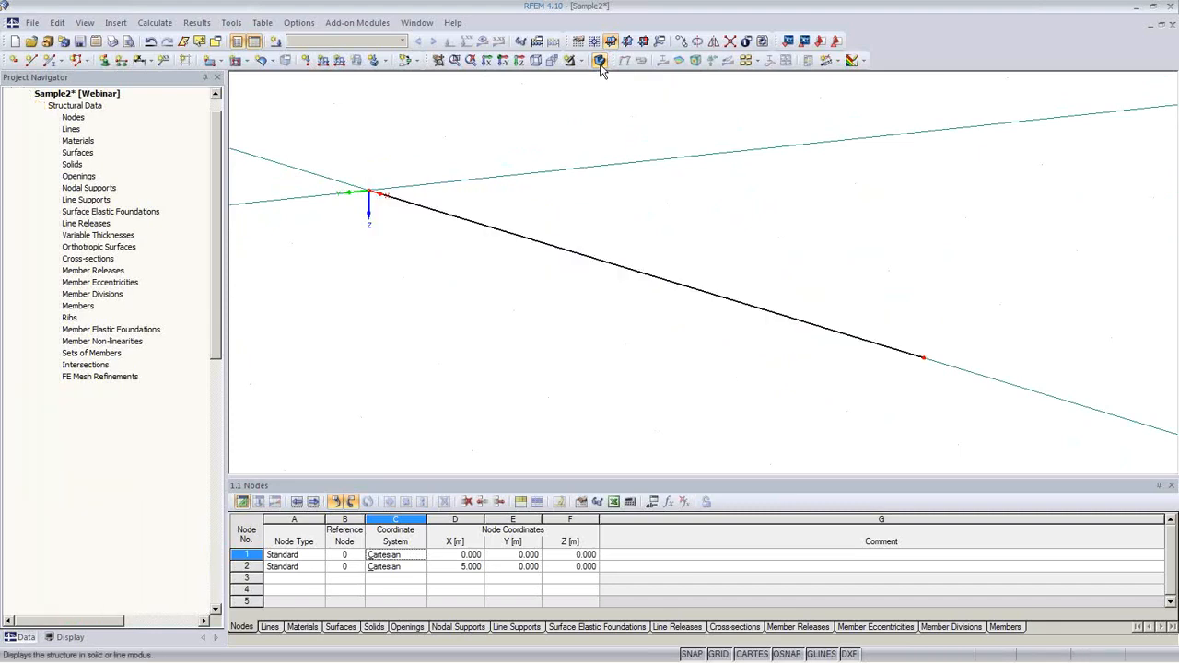
{"action": "left_click", "coordinate": [599, 63]}
{"action": "left_click", "coordinate": [600, 63]}
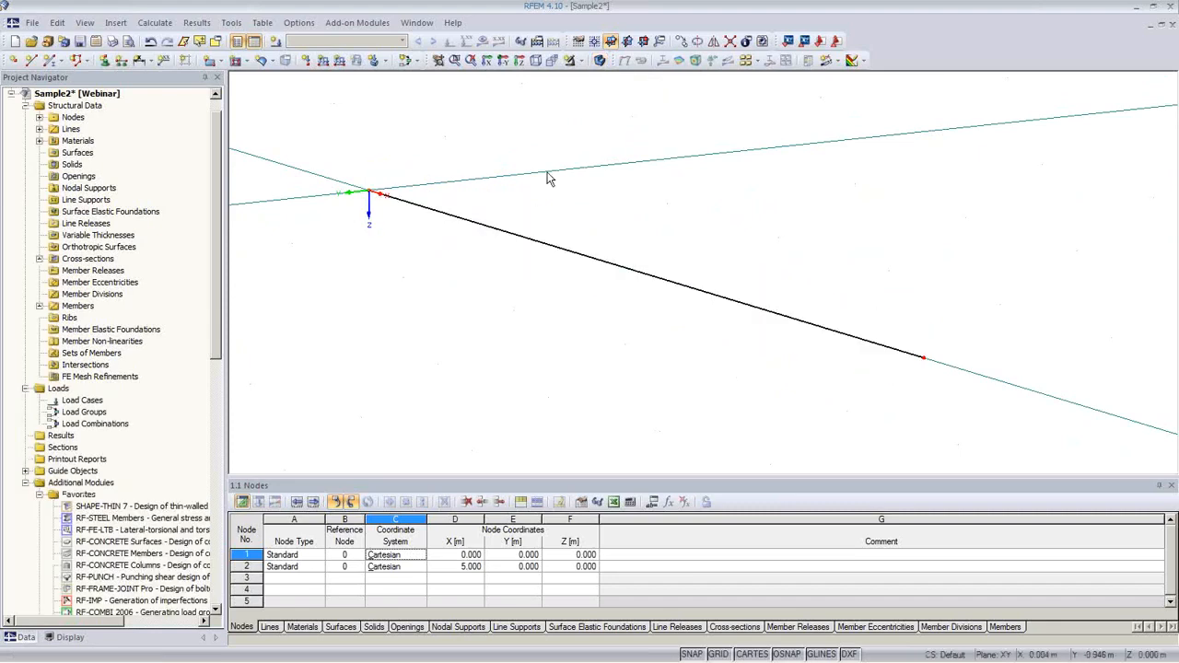
{"action": "middle_click_drag", "start_coordinate": [477, 320], "coordinate": [479, 337]}
{"action": "scroll", "coordinate": [453, 305], "scroll_direction": "up", "scroll_amount": 3}
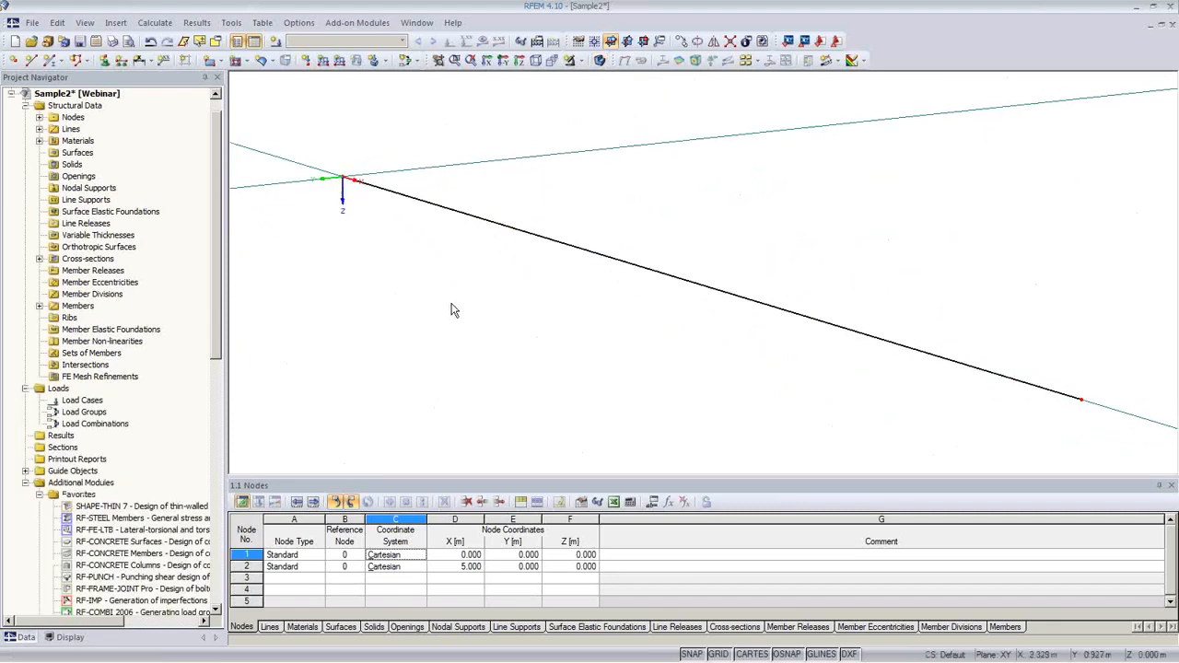
{"action": "left_click", "coordinate": [105, 60]}
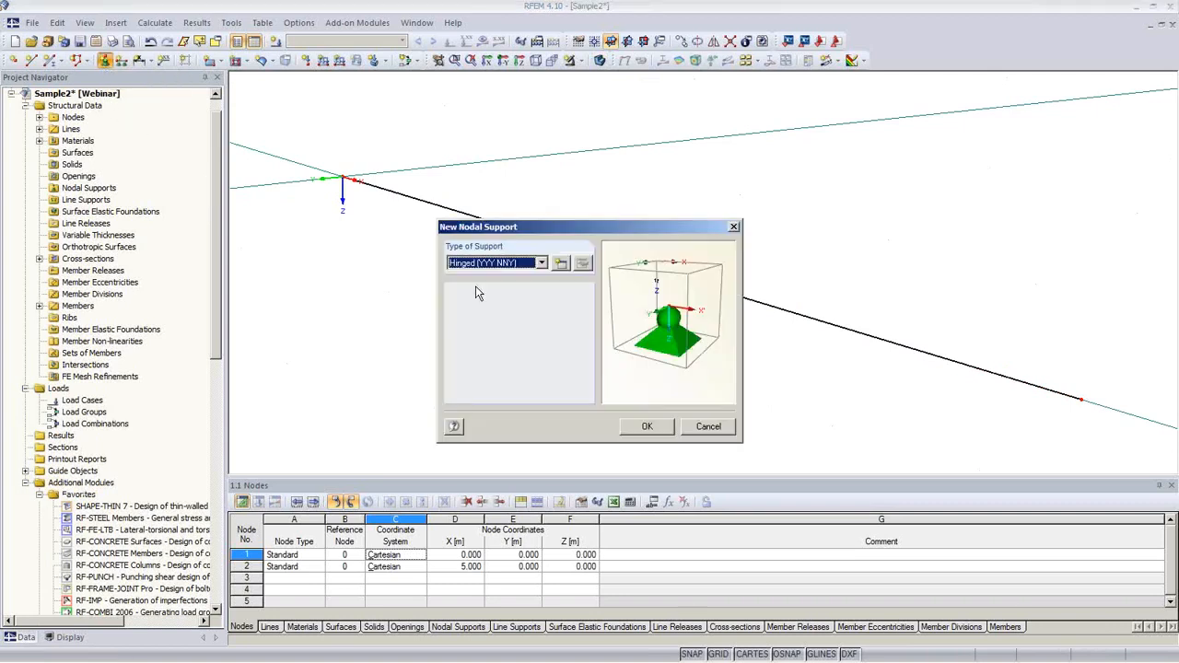
Step: Define support type YYY YNN (φX fixed, φZ released) and assign it to node 1
{"action": "left_click", "coordinate": [561, 263]}
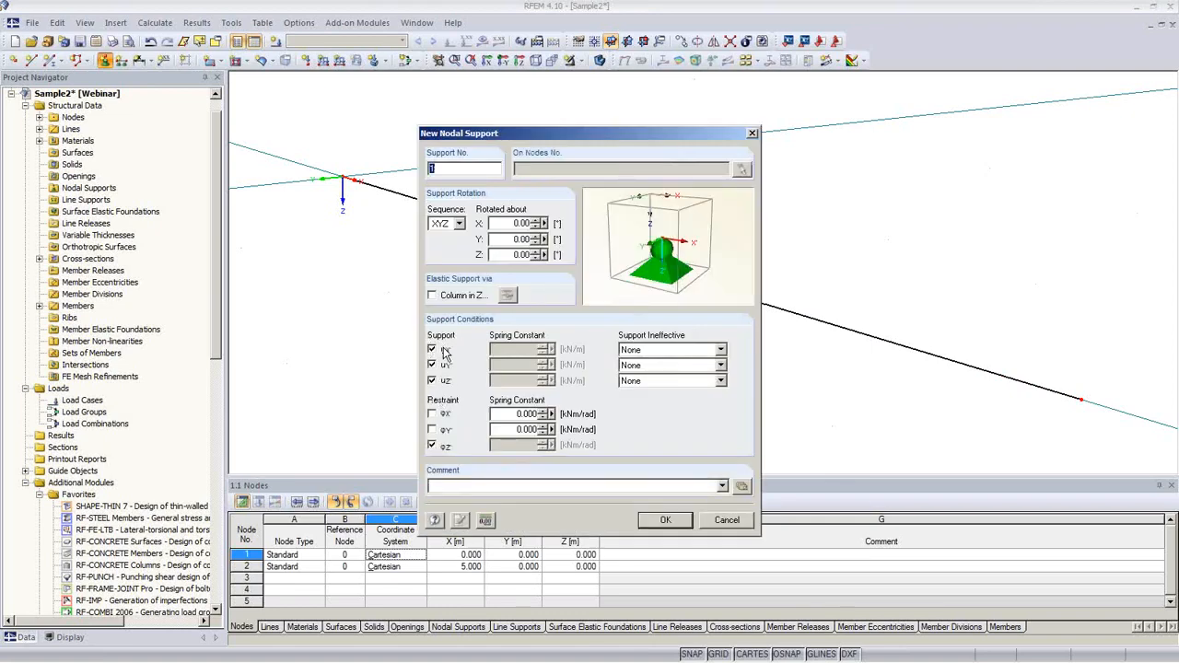
{"action": "left_click", "coordinate": [433, 415]}
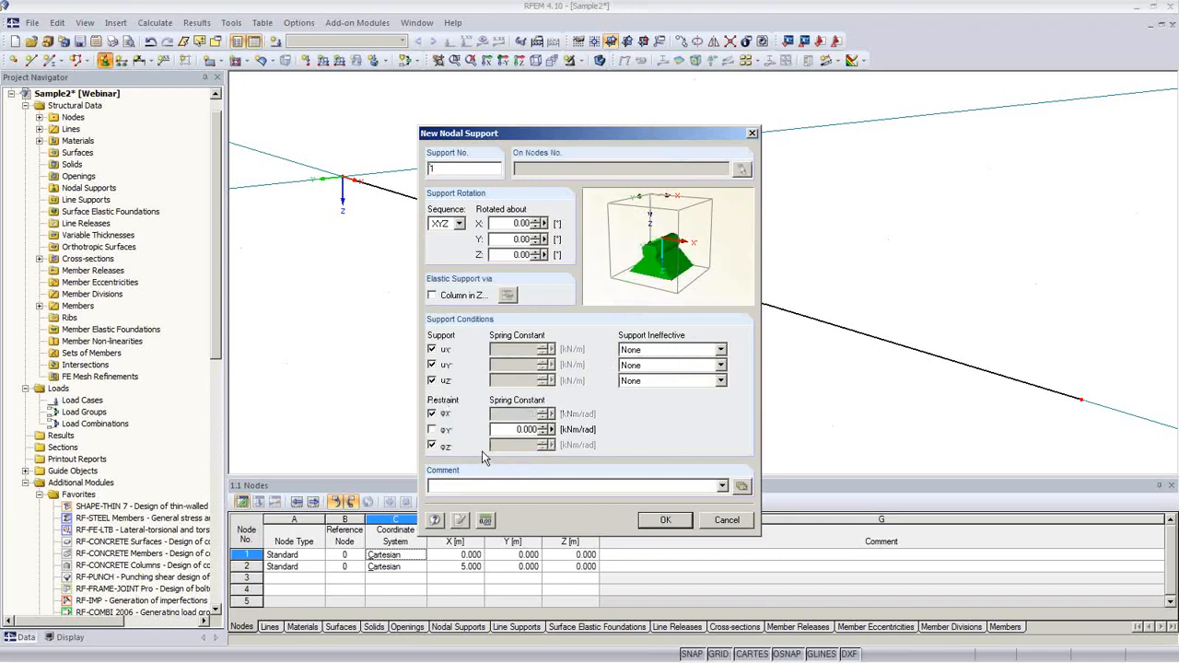
{"action": "left_click", "coordinate": [432, 446]}
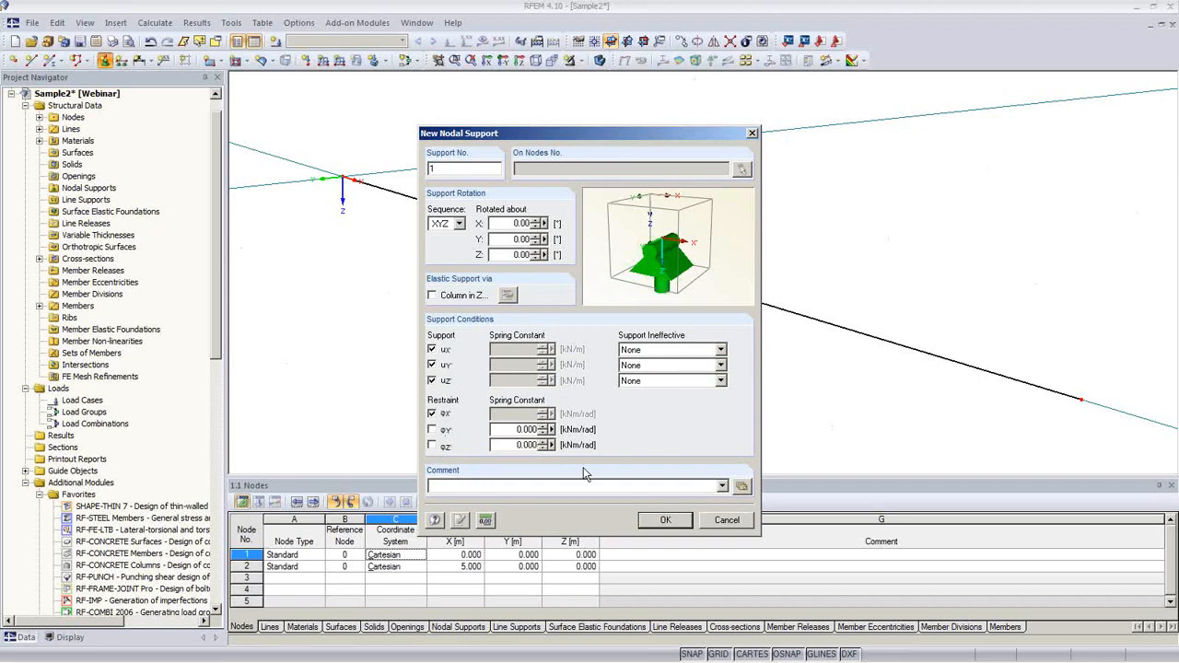
{"action": "left_click", "coordinate": [665, 520]}
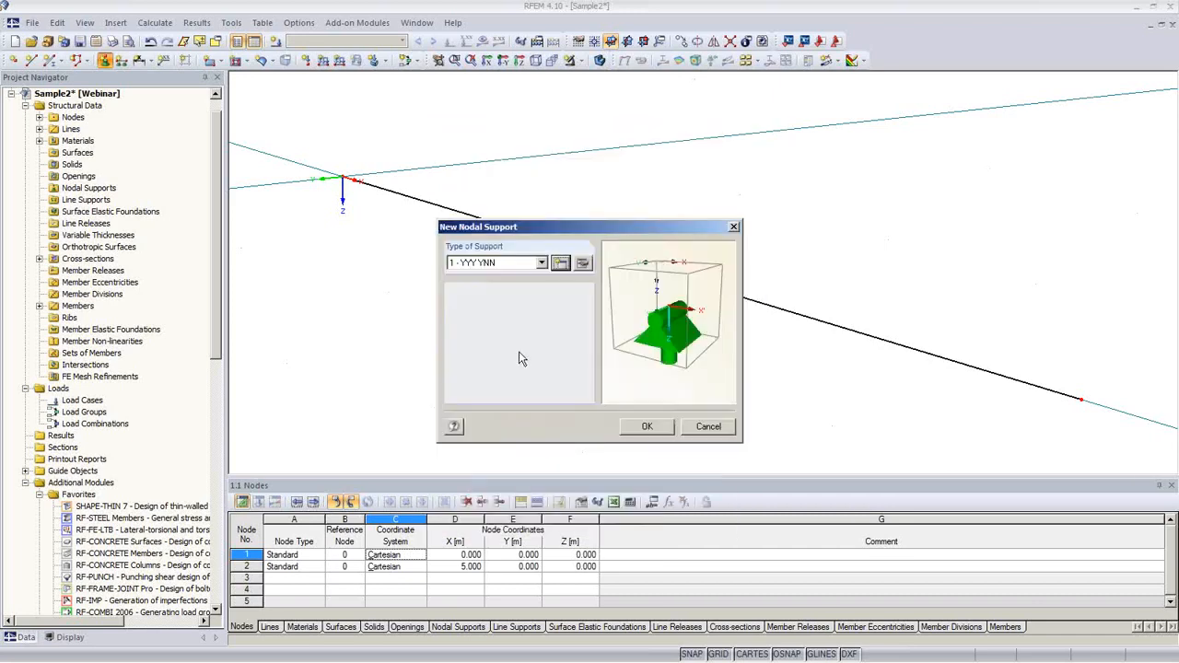
{"action": "left_click", "coordinate": [647, 432]}
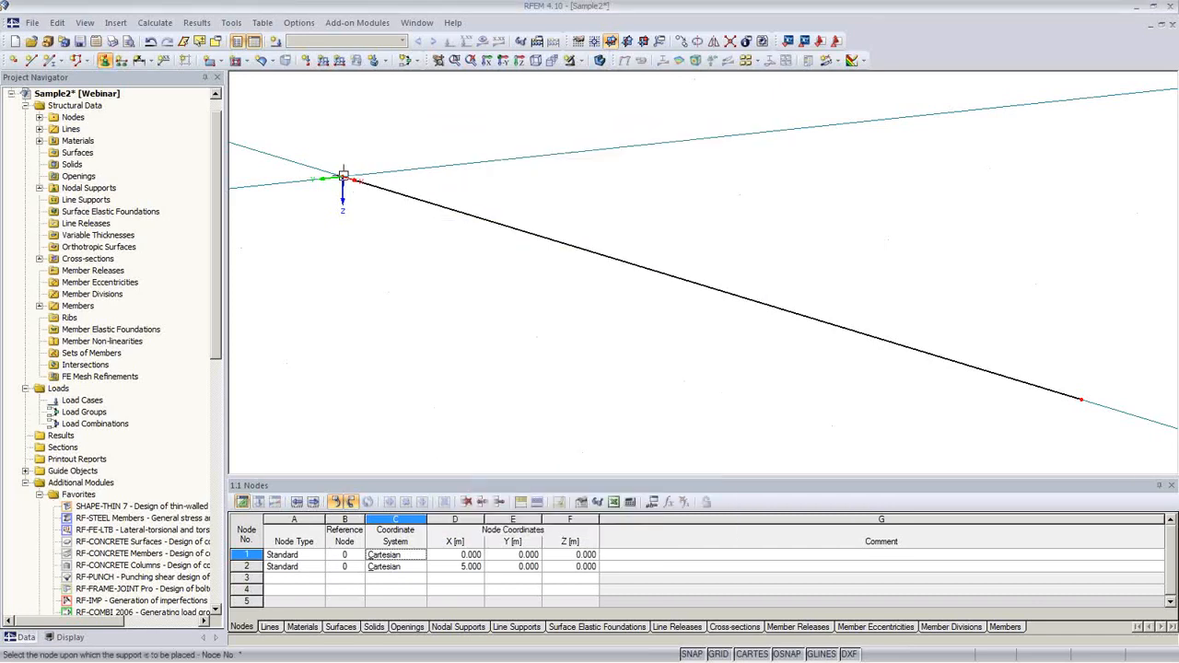
{"action": "left_click", "coordinate": [343, 179]}
{"action": "right_click", "coordinate": [483, 316]}
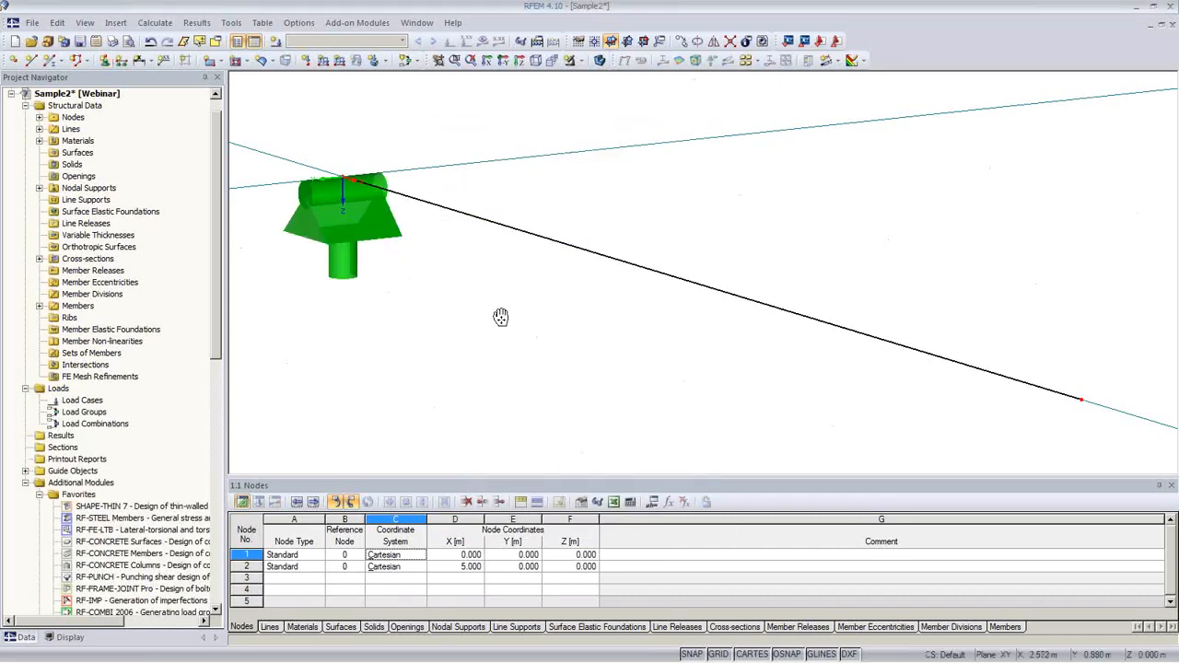
{"action": "middle_click_drag", "start_coordinate": [500, 318], "coordinate": [463, 277]}
Step: Define support type NYY YNN, free along X with φX fixed, and assign it to node 2
{"action": "left_click", "coordinate": [106, 60]}
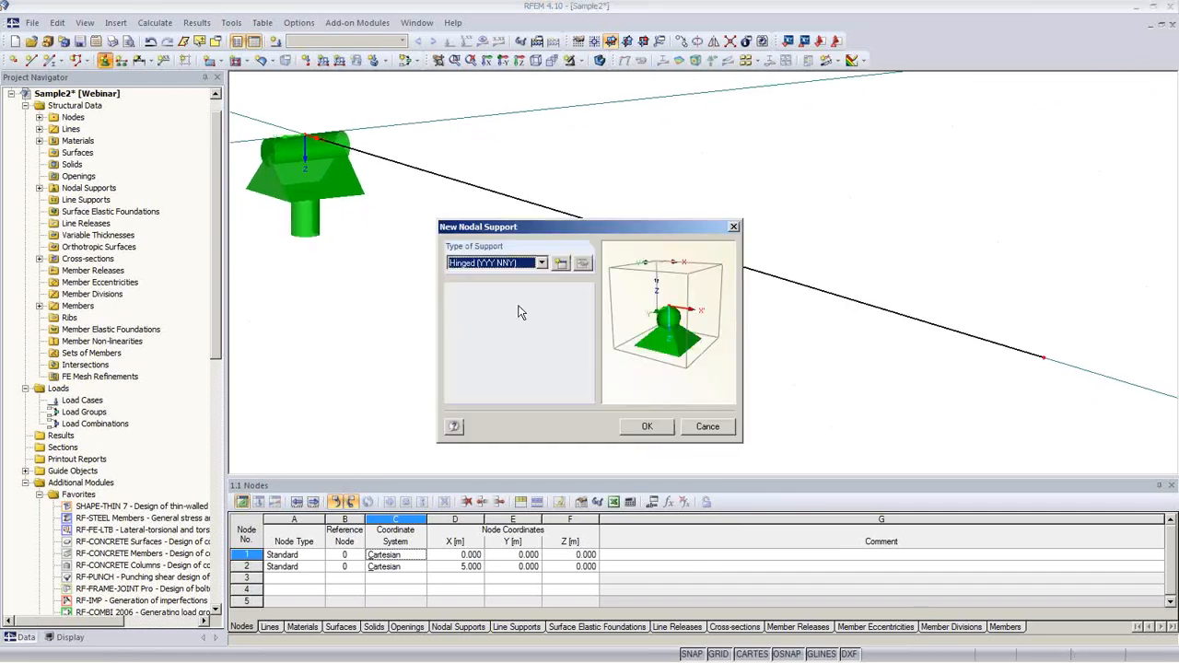
{"action": "left_click", "coordinate": [562, 265]}
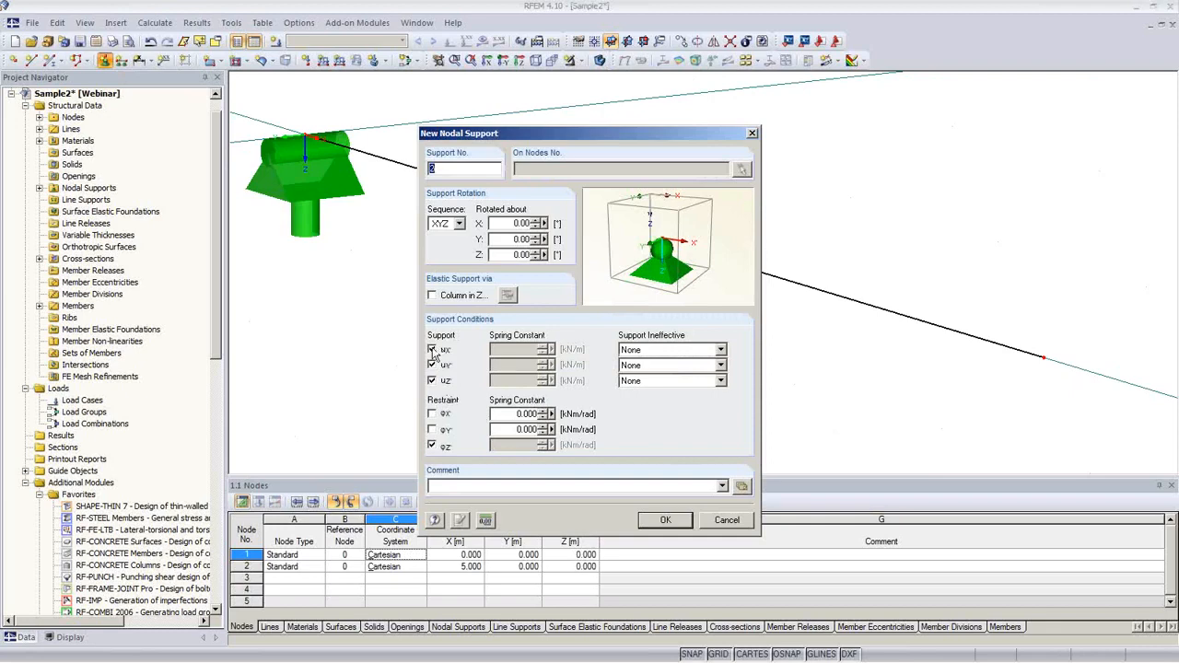
{"action": "left_click", "coordinate": [432, 350]}
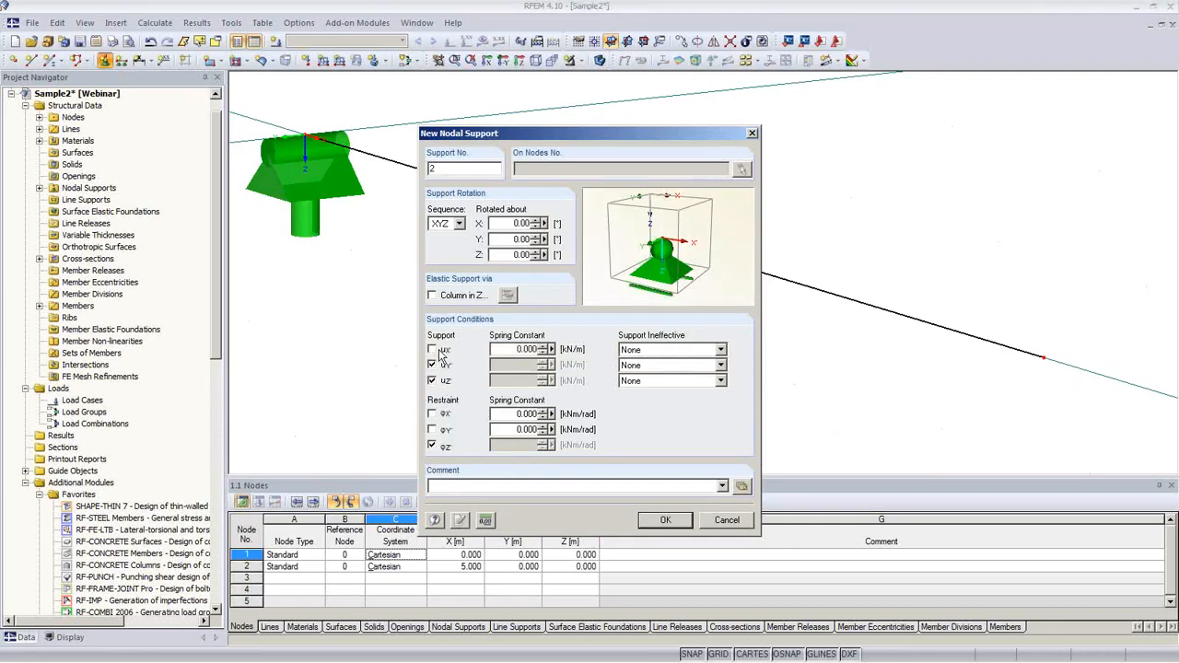
{"action": "left_click", "coordinate": [433, 445]}
{"action": "left_click", "coordinate": [432, 414]}
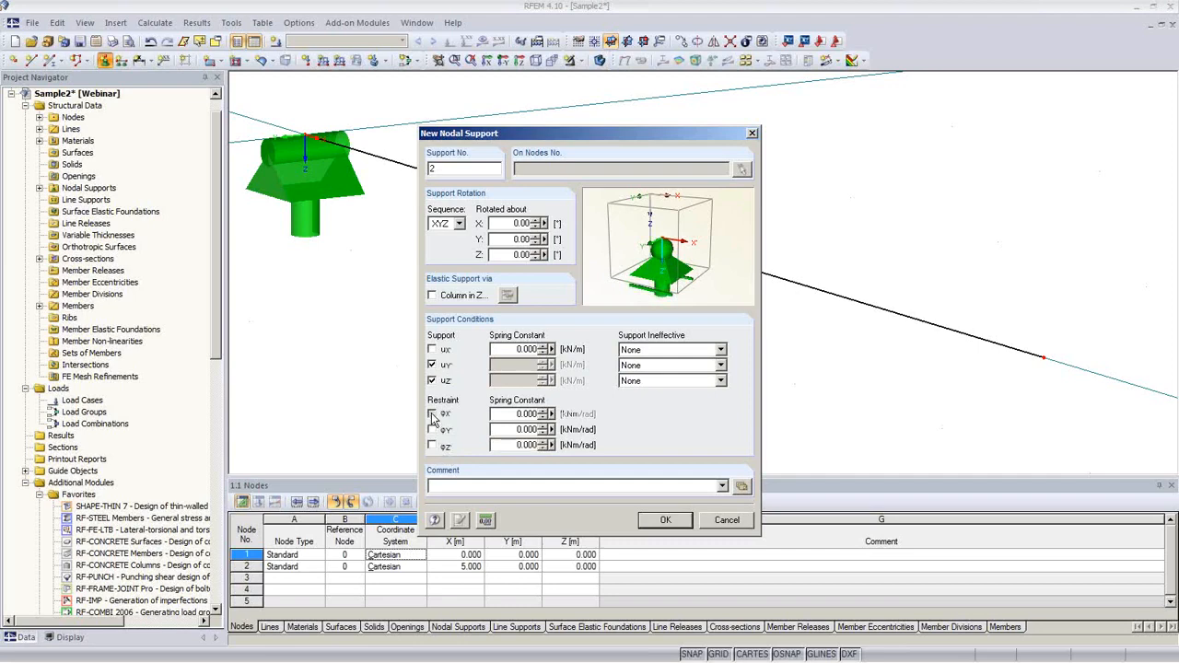
{"action": "left_click", "coordinate": [666, 521]}
{"action": "left_click", "coordinate": [650, 426]}
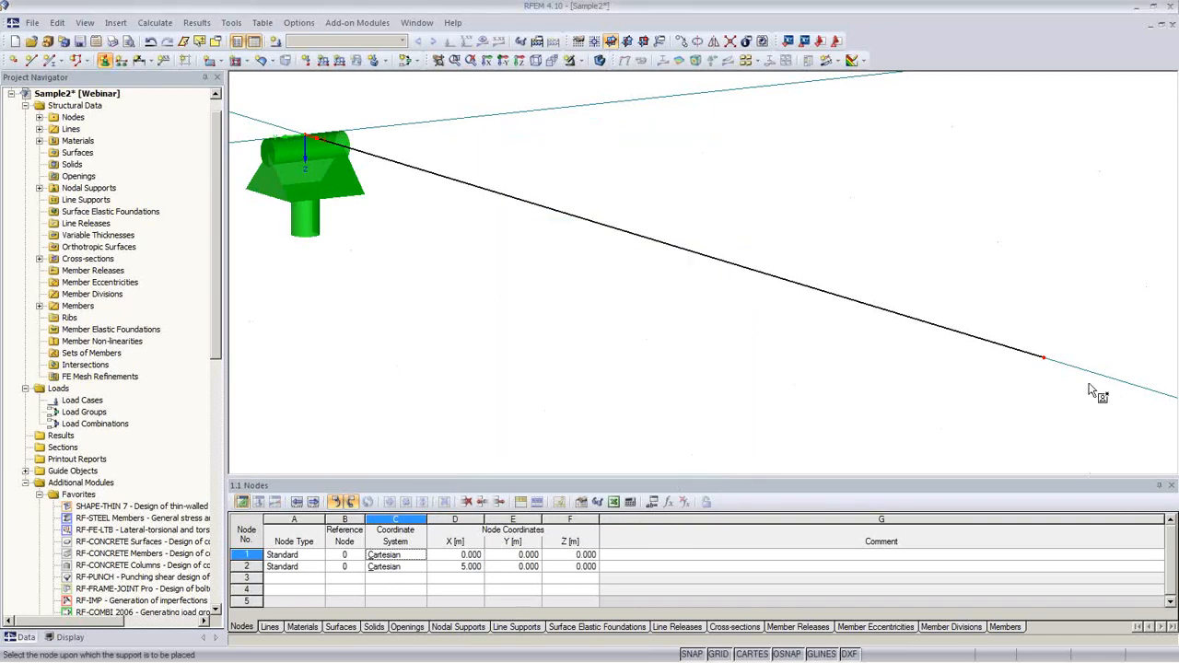
{"action": "left_click", "coordinate": [1043, 358]}
{"action": "right_click", "coordinate": [819, 380]}
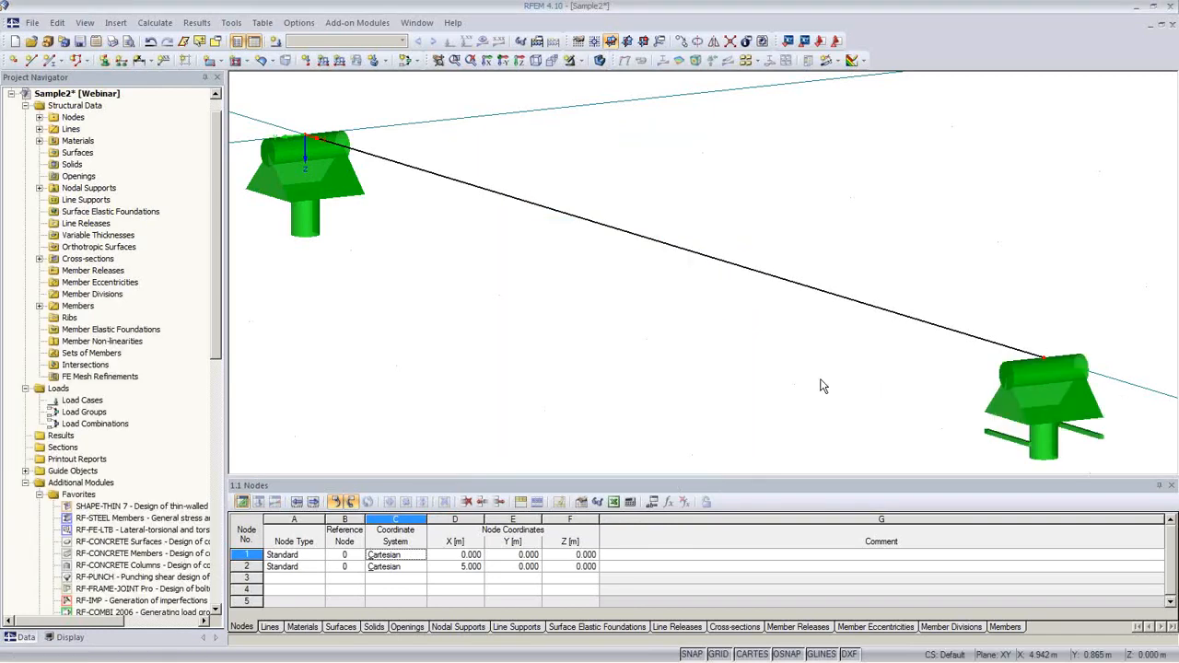
{"action": "middle_click_drag", "start_coordinate": [820, 379], "coordinate": [765, 321]}
{"action": "scroll", "coordinate": [784, 336], "scroll_direction": "down", "scroll_amount": 2}
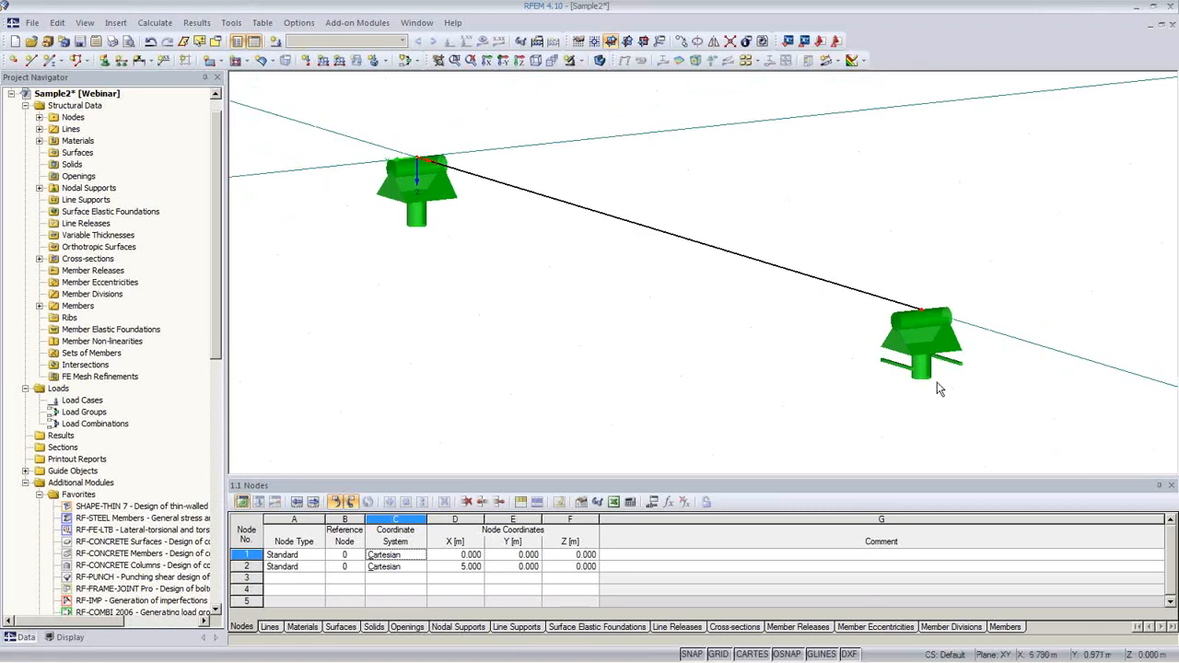
Step: Restore solid display and create permanent load case LC1 'Full Load' without self-weight
{"action": "left_click", "coordinate": [598, 61]}
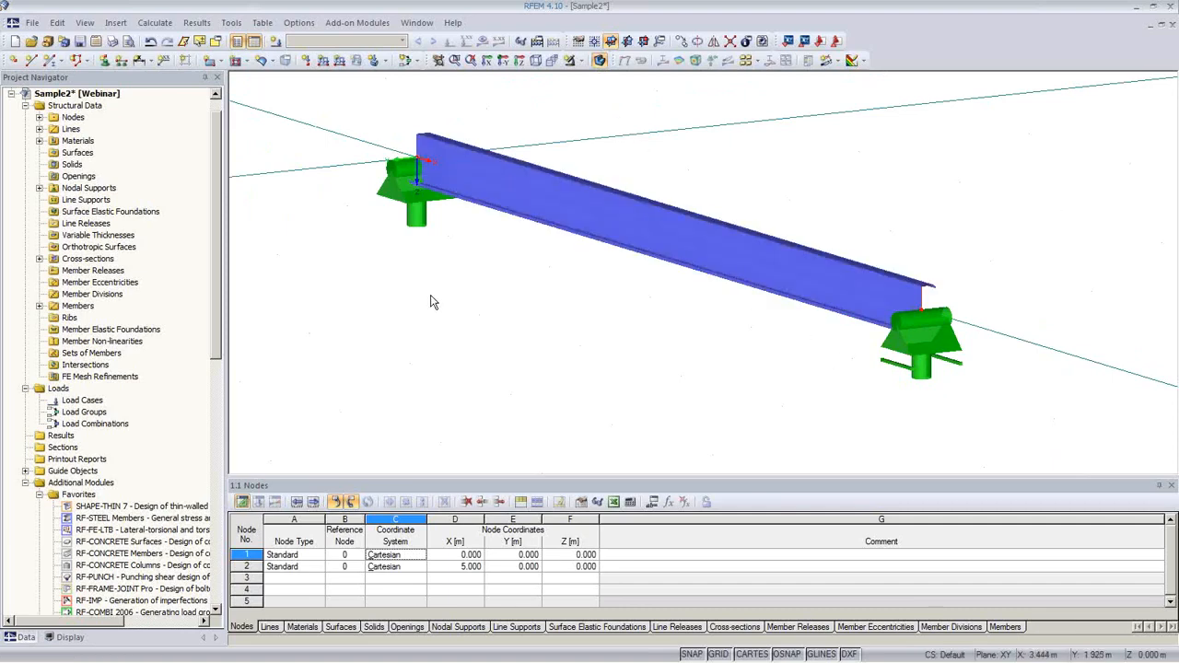
{"action": "left_click", "coordinate": [274, 41]}
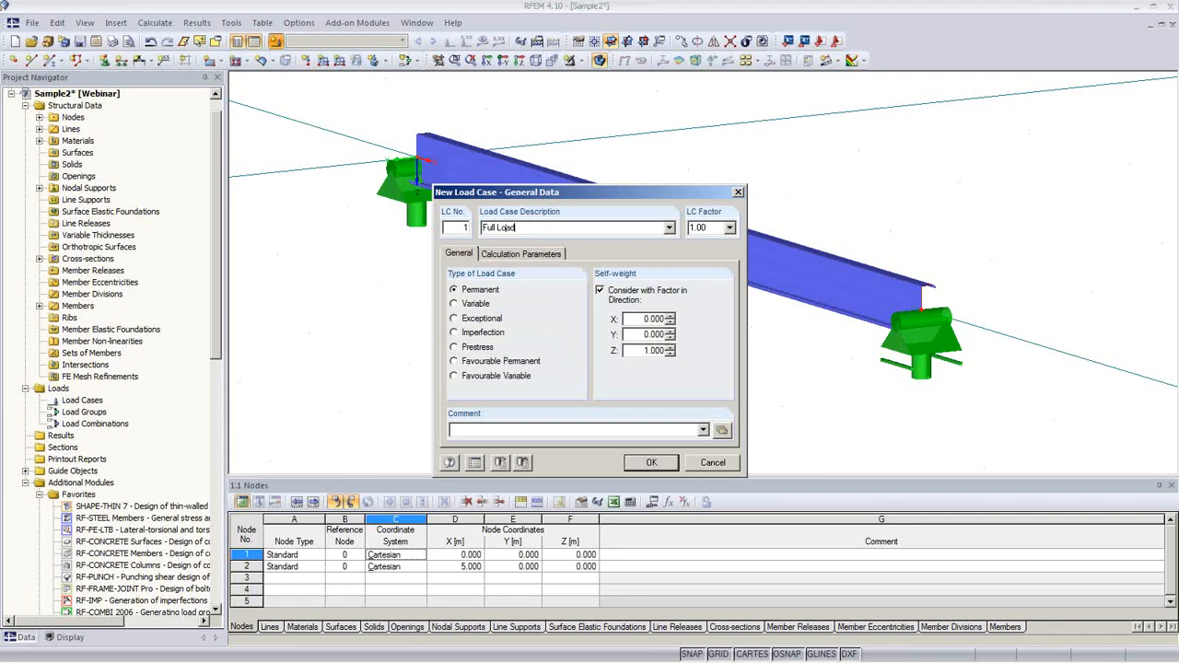
{"action": "left_click", "coordinate": [610, 297]}
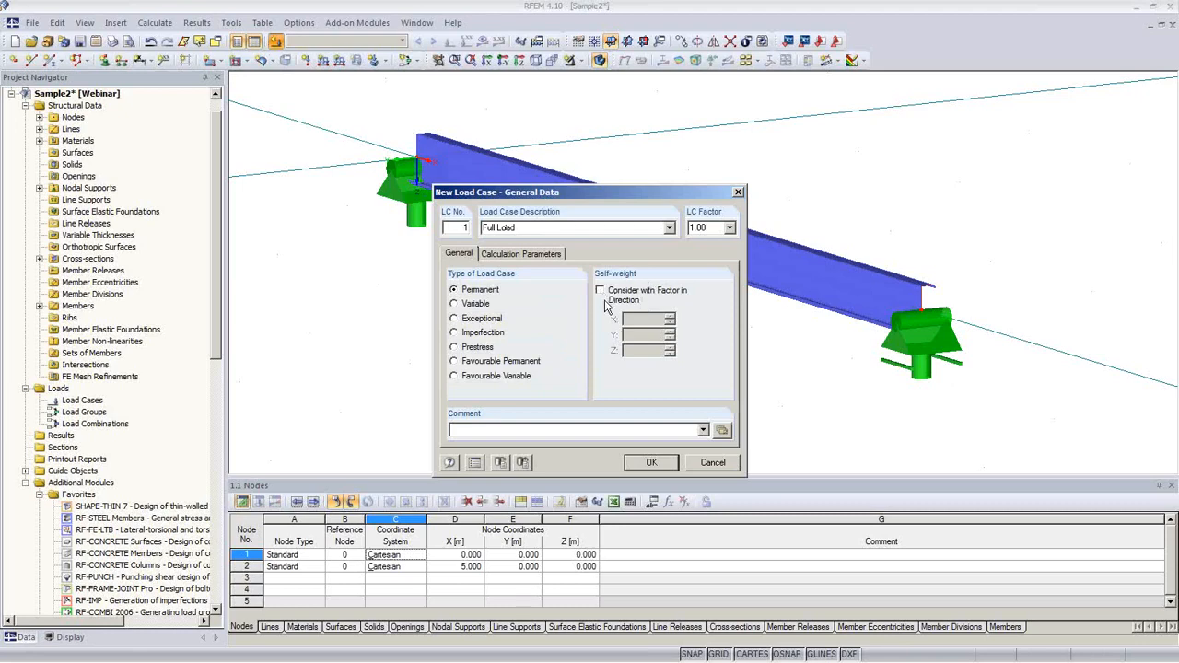
{"action": "left_click", "coordinate": [653, 464]}
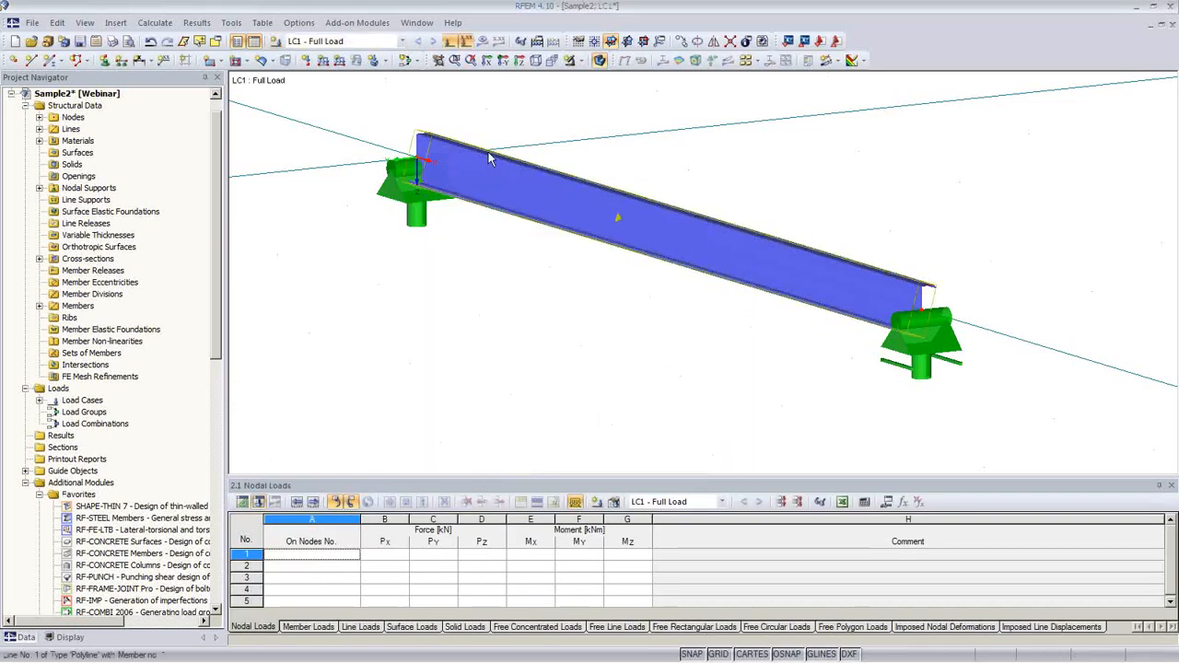
Step: Apply a uniform 2 kN/m member load in global ZL along the whole beam in LC1
{"action": "left_click", "coordinate": [322, 61]}
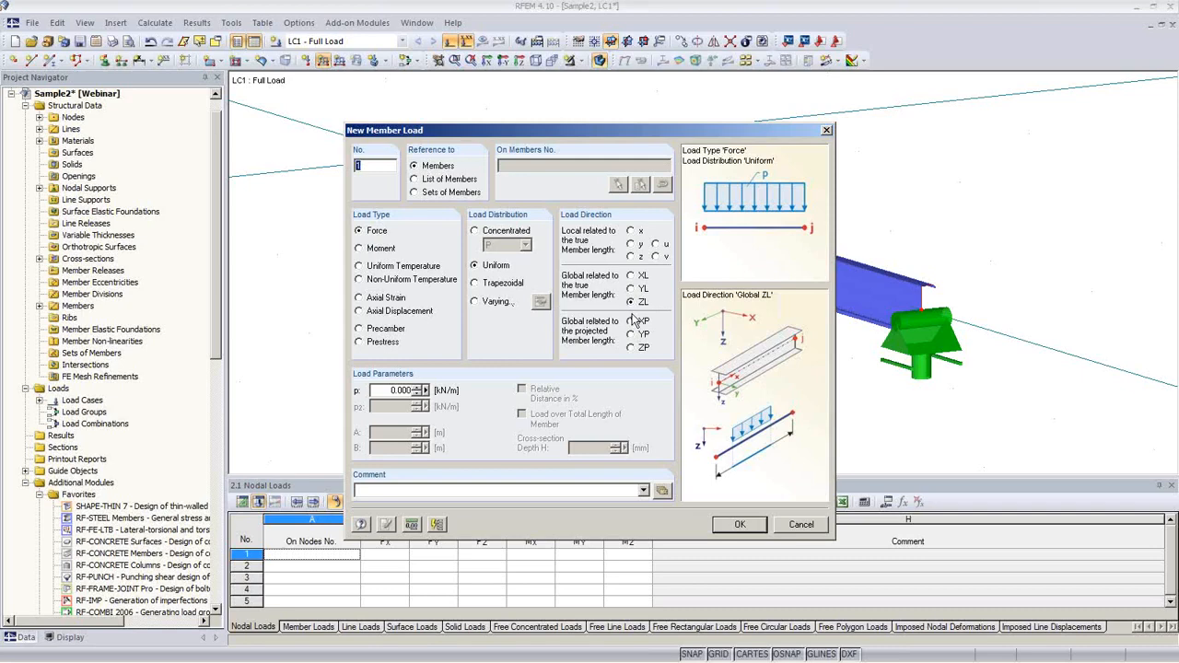
{"action": "double_click", "coordinate": [396, 391]}
{"action": "type", "text": "2"}
{"action": "left_click", "coordinate": [722, 526]}
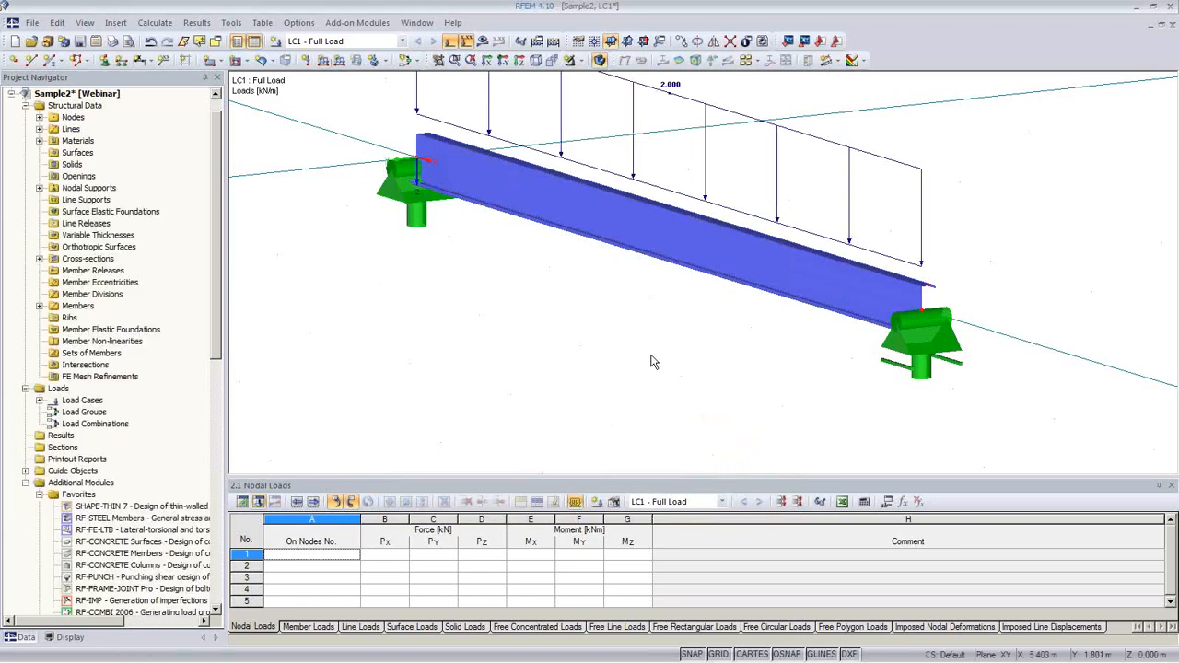
{"action": "scroll", "coordinate": [641, 357], "scroll_direction": "down", "scroll_amount": 2}
{"action": "middle_click_drag", "start_coordinate": [730, 354], "coordinate": [604, 318], "text": "ctrl"}
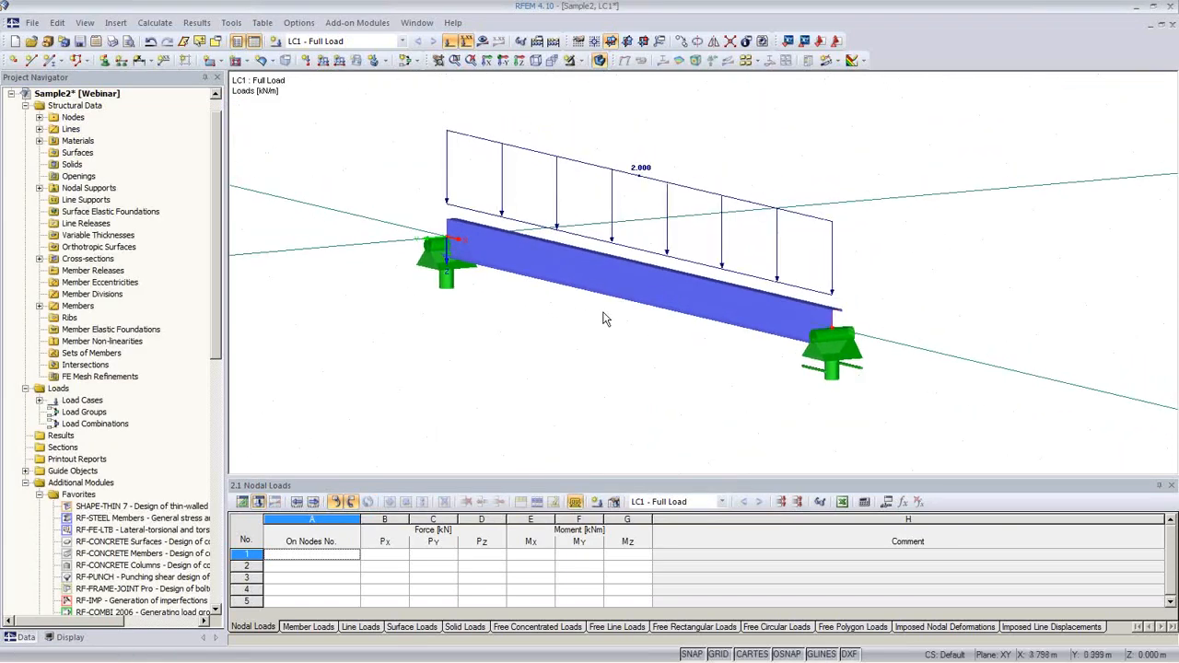
Step: Calculate LC1 and display the beam's M-u moment diagram, peaking at 6.01 kNm
{"action": "left_click", "coordinate": [482, 40]}
{"action": "left_click", "coordinate": [553, 372]}
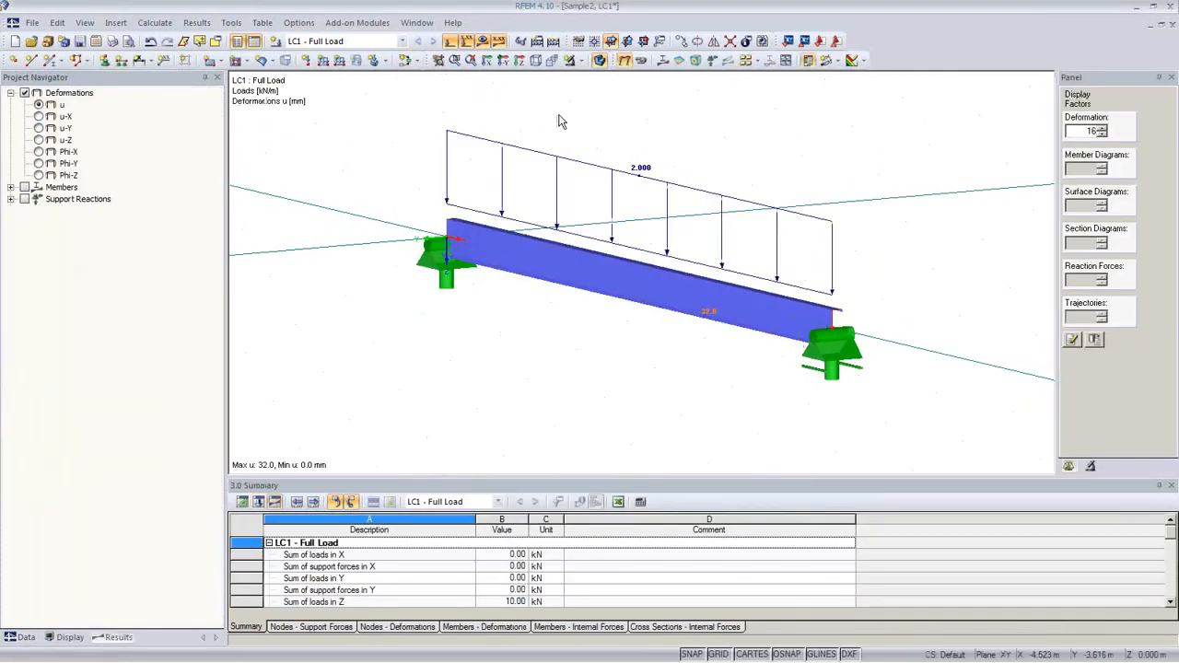
{"action": "middle_click_drag", "start_coordinate": [729, 335], "coordinate": [519, 316], "text": "ctrl"}
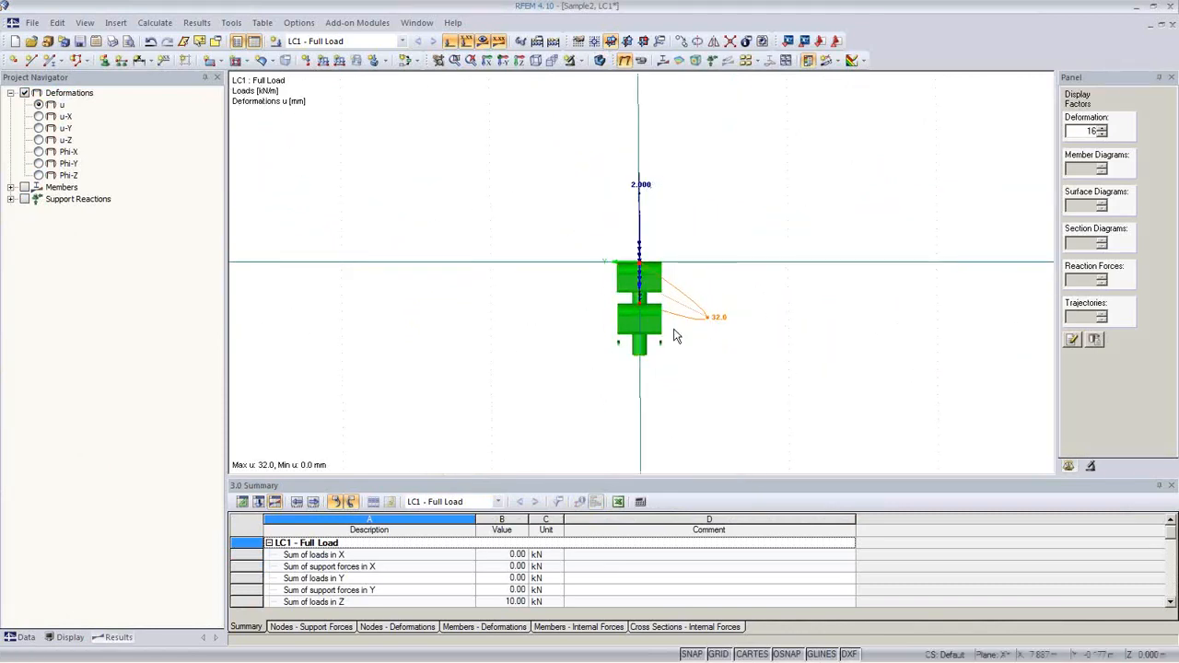
{"action": "middle_click_drag", "start_coordinate": [710, 390], "coordinate": [685, 429], "text": "ctrl"}
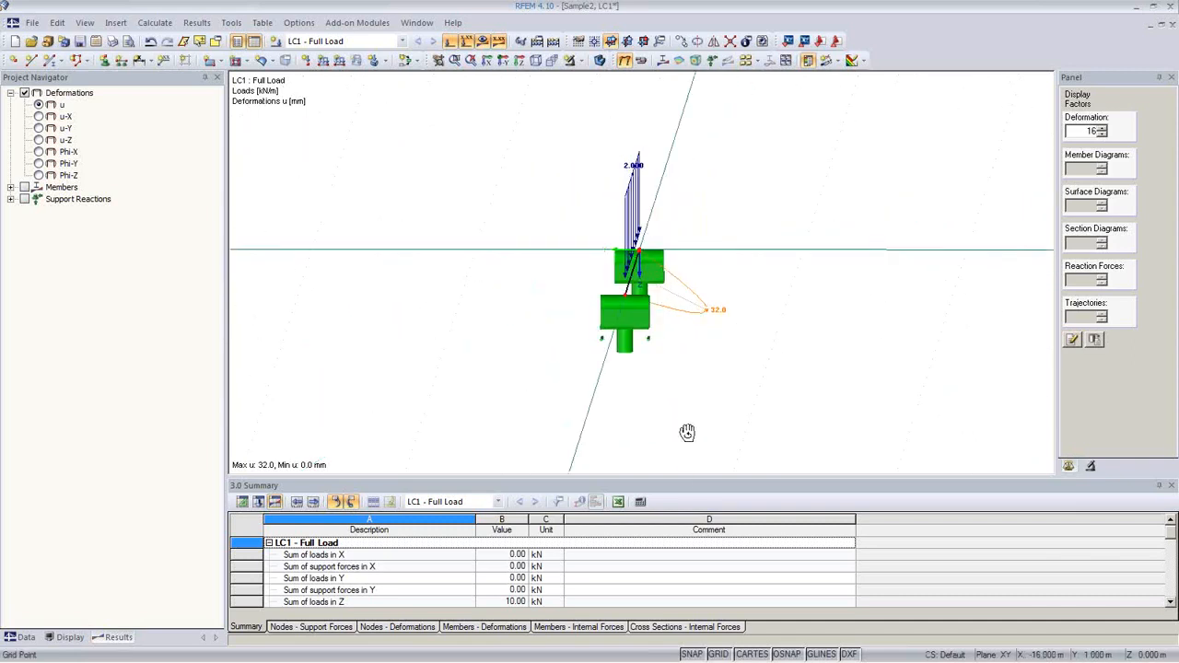
{"action": "left_click", "coordinate": [664, 60]}
{"action": "middle_click_drag", "start_coordinate": [708, 229], "coordinate": [796, 396], "text": "ctrl"}
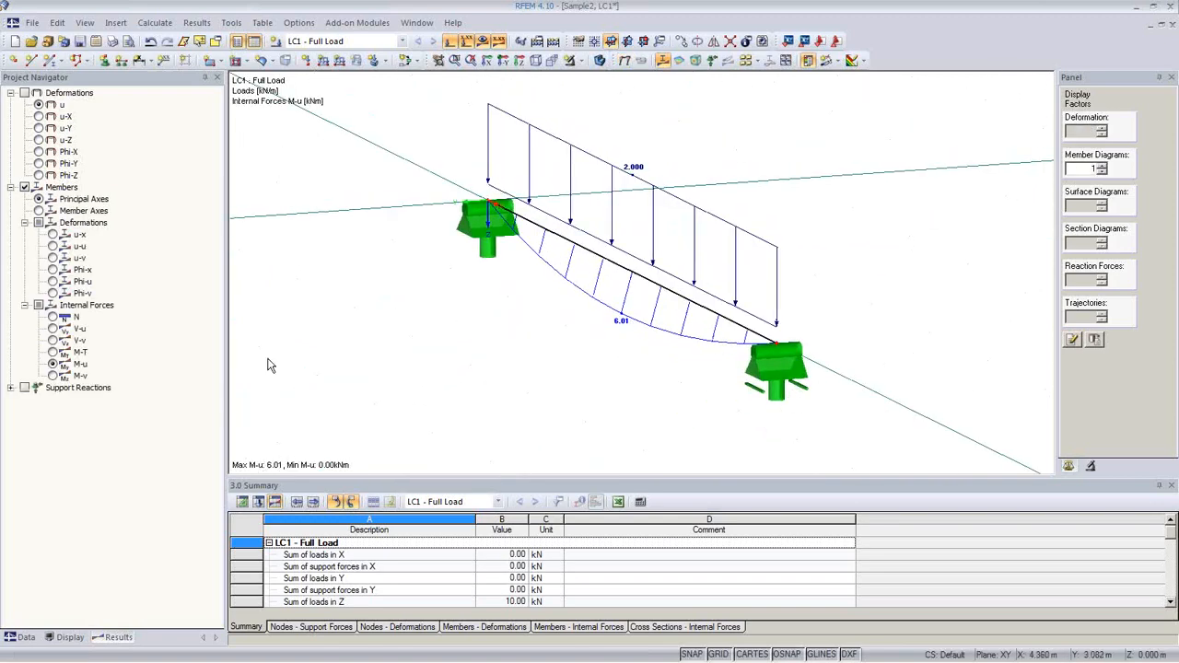
Step: Compare the M-v moment diagram with M-u, returning to M-u
{"action": "left_click", "coordinate": [52, 376]}
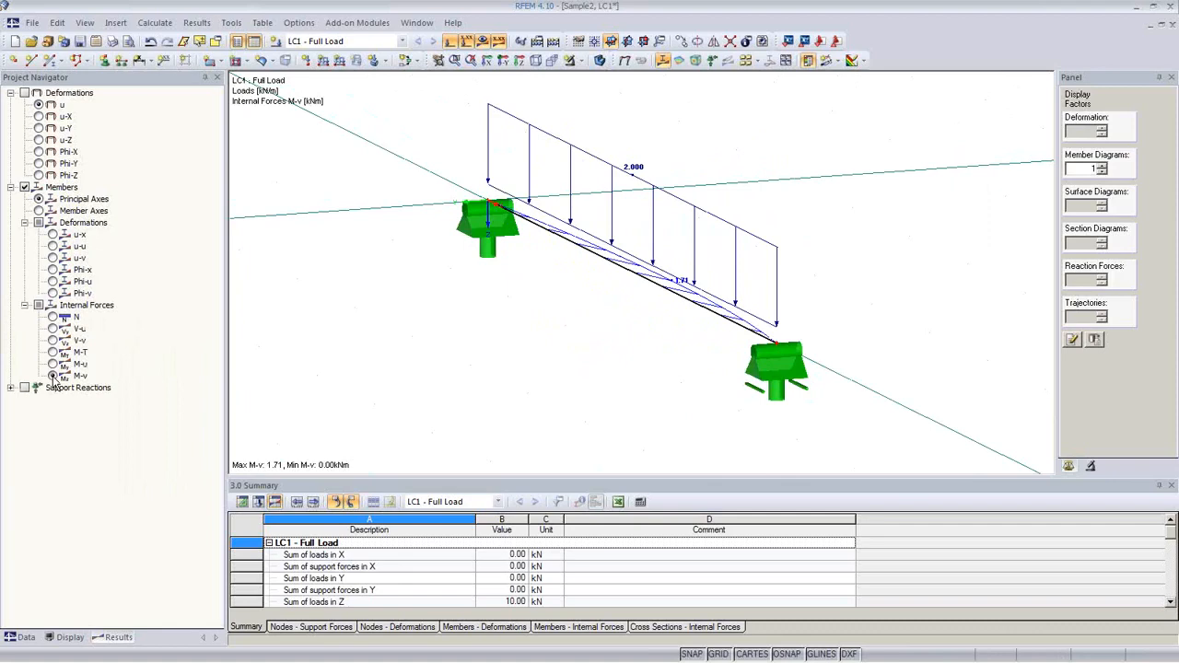
{"action": "left_click", "coordinate": [53, 364]}
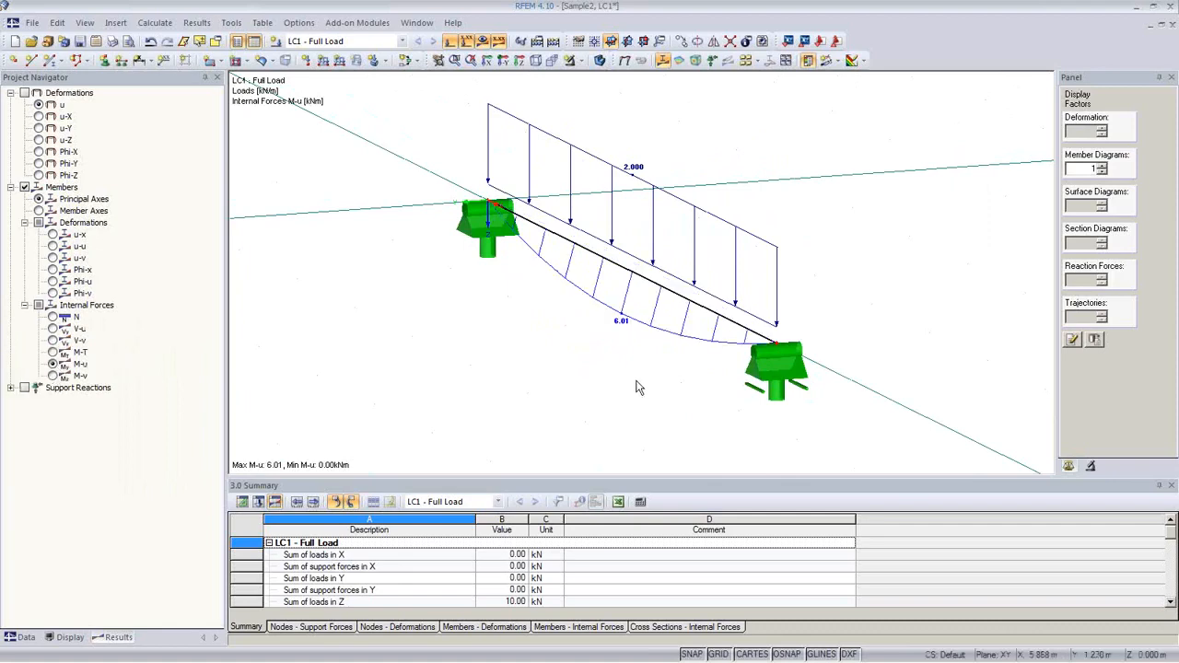
{"action": "mouse_move", "coordinate": [634, 384]}
{"action": "middle_mouse_down", "text": "ctrl"}
{"action": "mouse_move", "coordinate": [521, 348]}
{"action": "mouse_move", "coordinate": [628, 366]}
{"action": "middle_mouse_up", "text": "ctrl"}
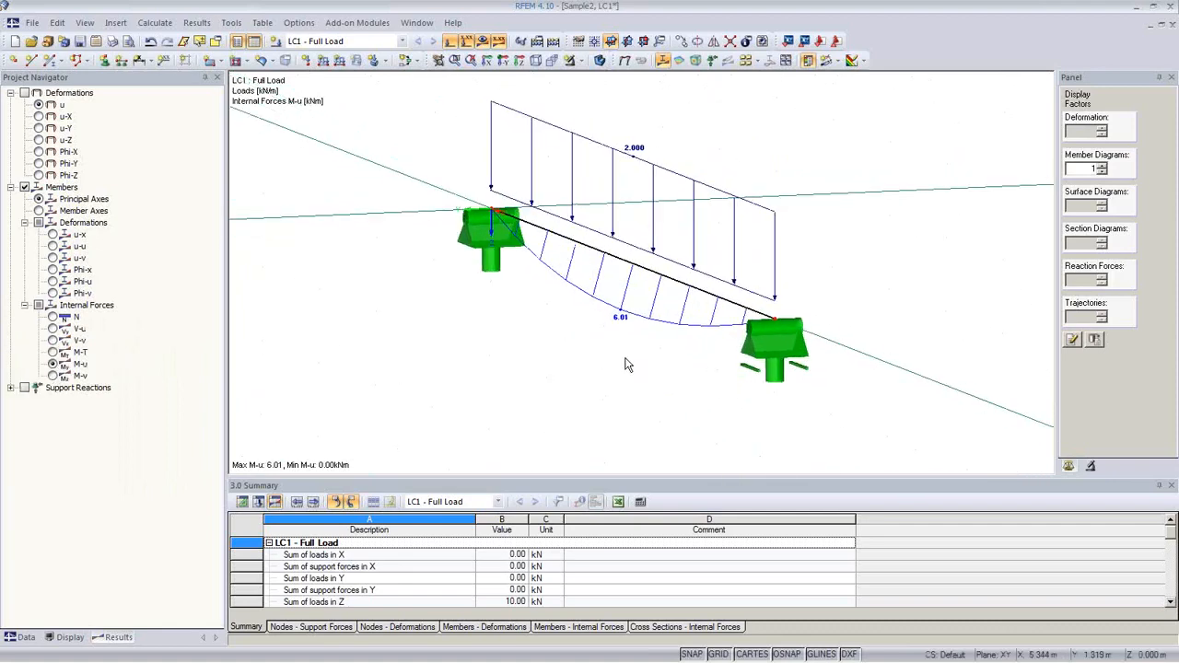
{"action": "scroll", "coordinate": [629, 364], "scroll_direction": "up", "scroll_amount": 2}
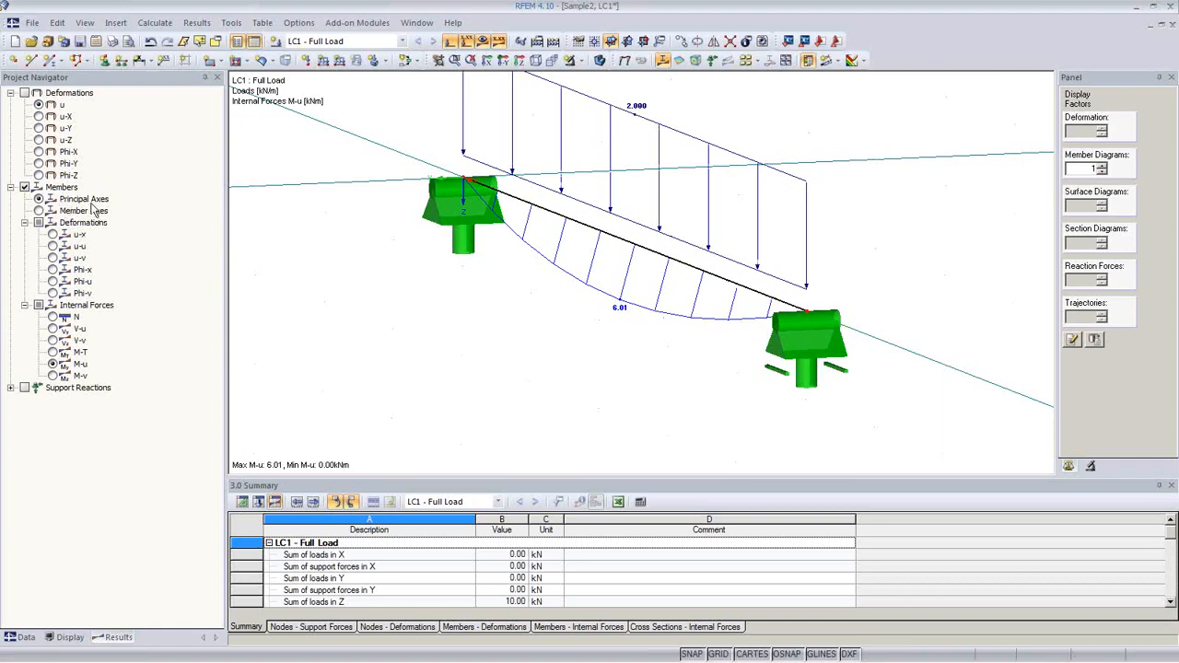
Step: Show moments about the member axes and inspect the M-y diagram (6.25) from several angles
{"action": "left_click", "coordinate": [38, 211]}
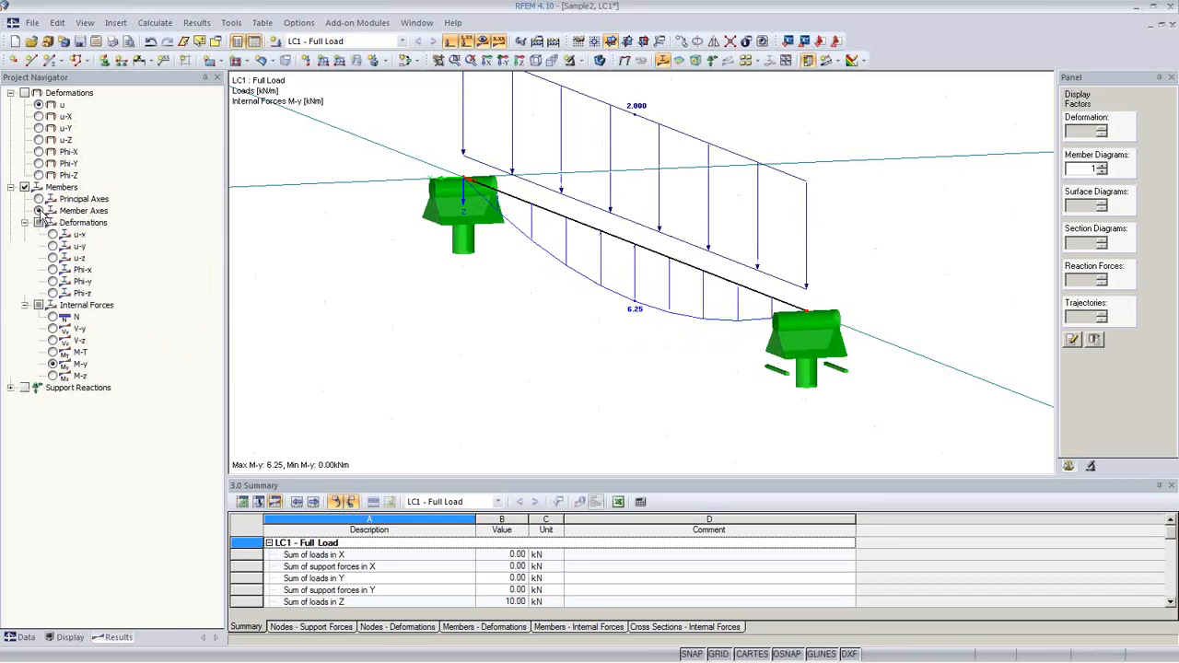
{"action": "middle_click_drag", "start_coordinate": [578, 367], "coordinate": [627, 378], "text": "ctrl"}
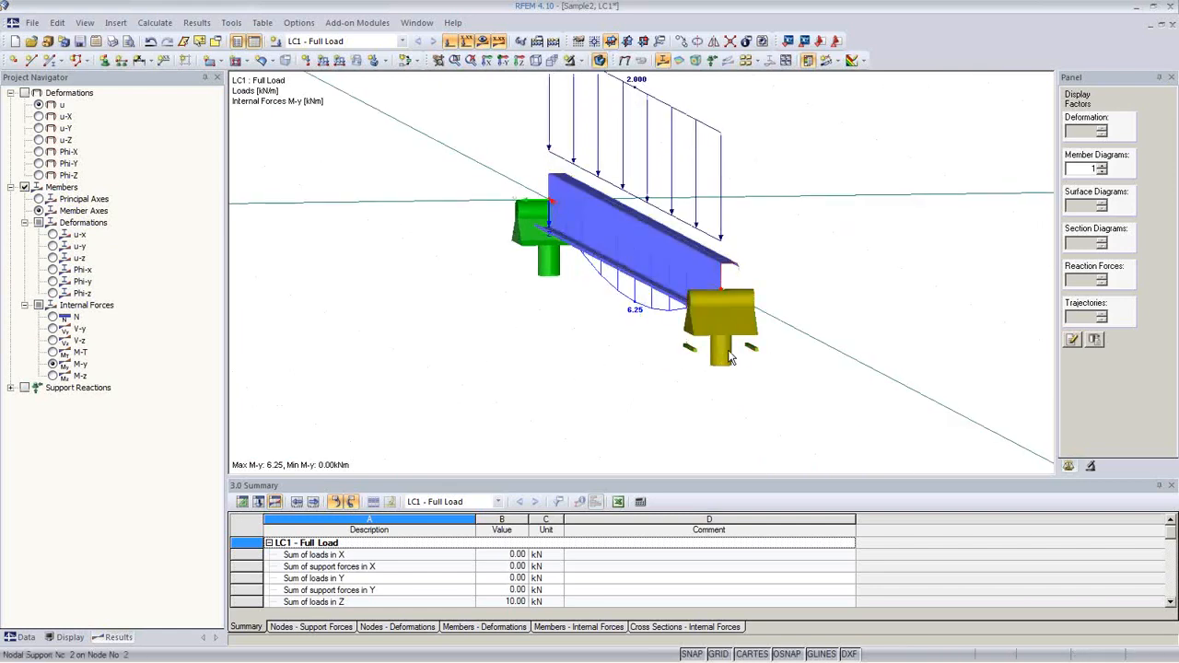
{"action": "middle_click_drag", "start_coordinate": [726, 342], "coordinate": [721, 397], "text": "ctrl"}
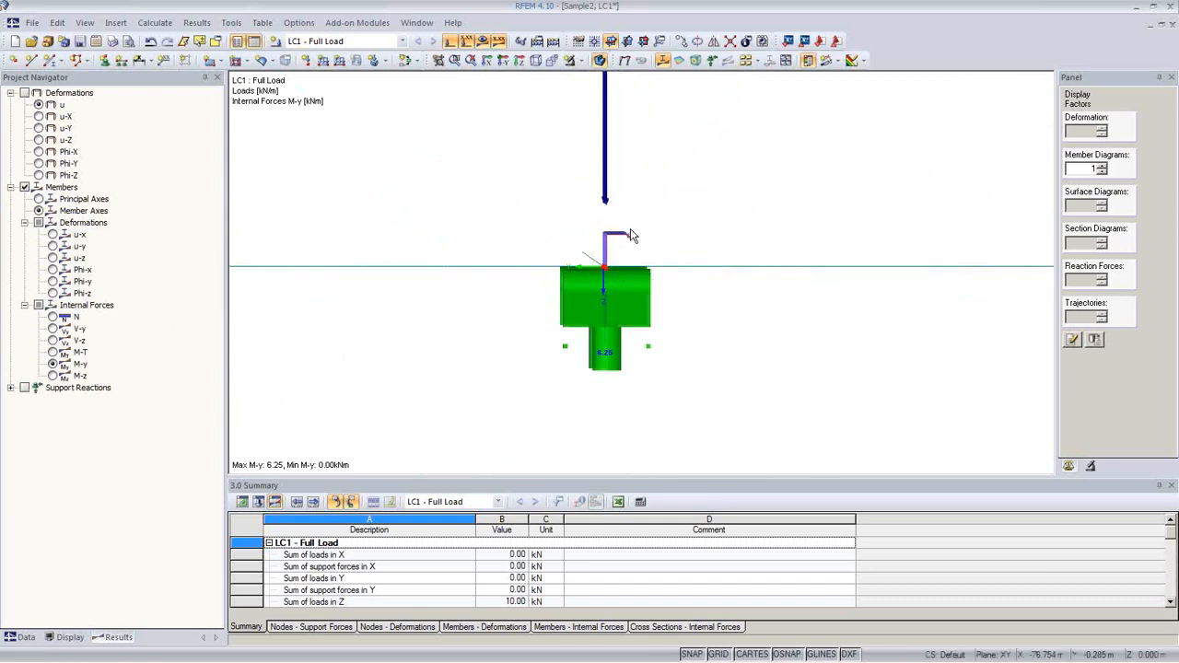
{"action": "middle_click_drag", "start_coordinate": [495, 397], "coordinate": [600, 417], "text": "ctrl"}
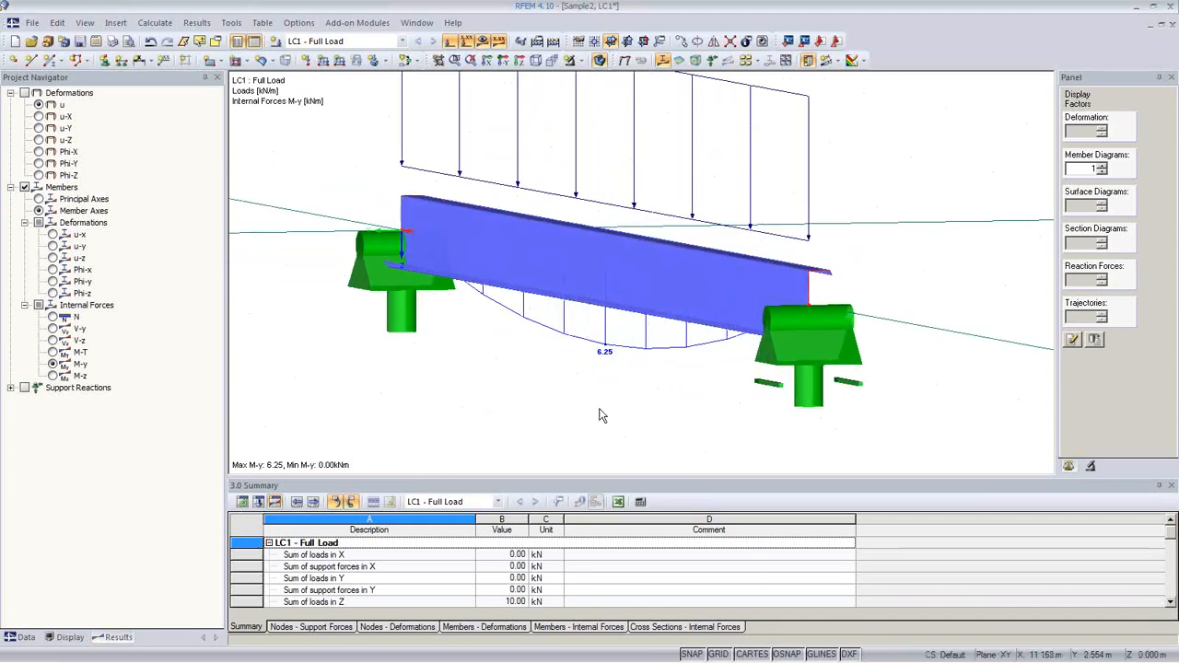
{"action": "middle_click_drag", "start_coordinate": [642, 372], "coordinate": [590, 379], "text": "ctrl"}
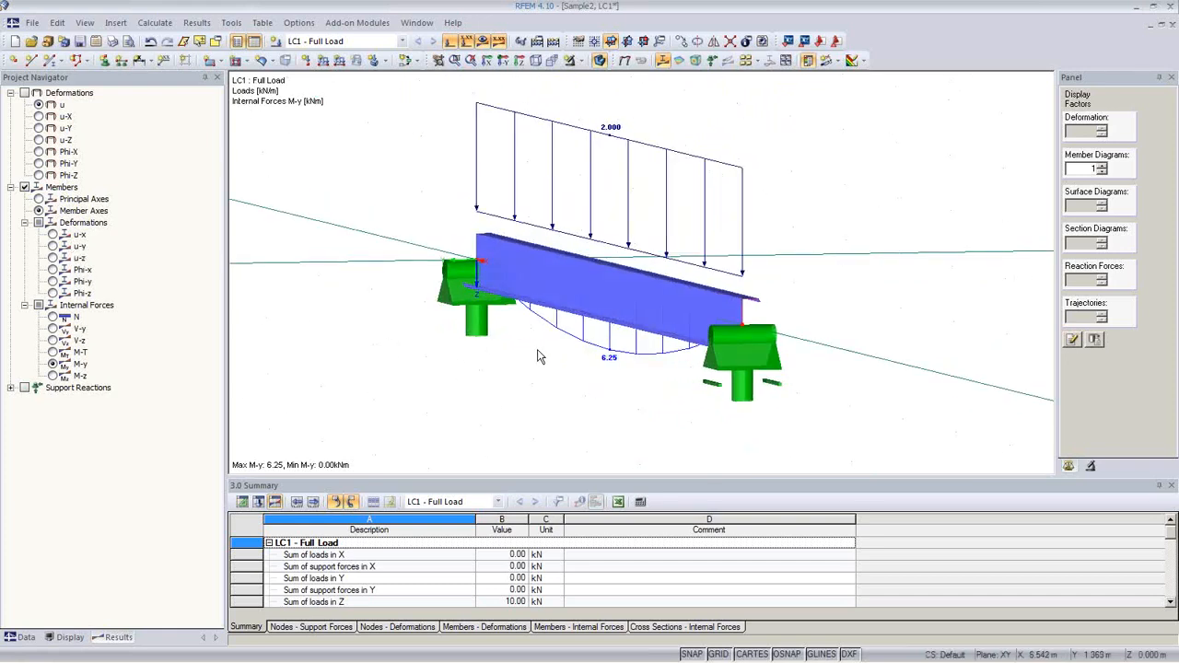
{"action": "middle_click_drag", "start_coordinate": [559, 357], "coordinate": [650, 384], "text": "ctrl"}
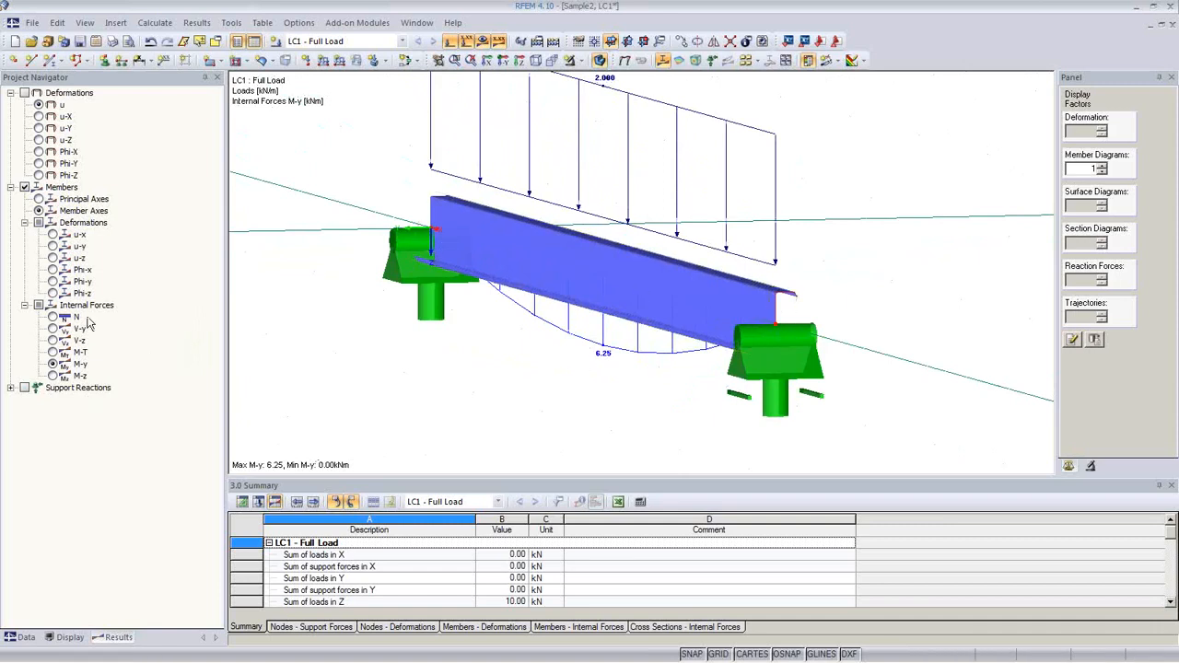
Step: Settle on principal-axis M-u results (6.01 kNm) and display the project data tree
{"action": "left_click", "coordinate": [39, 200]}
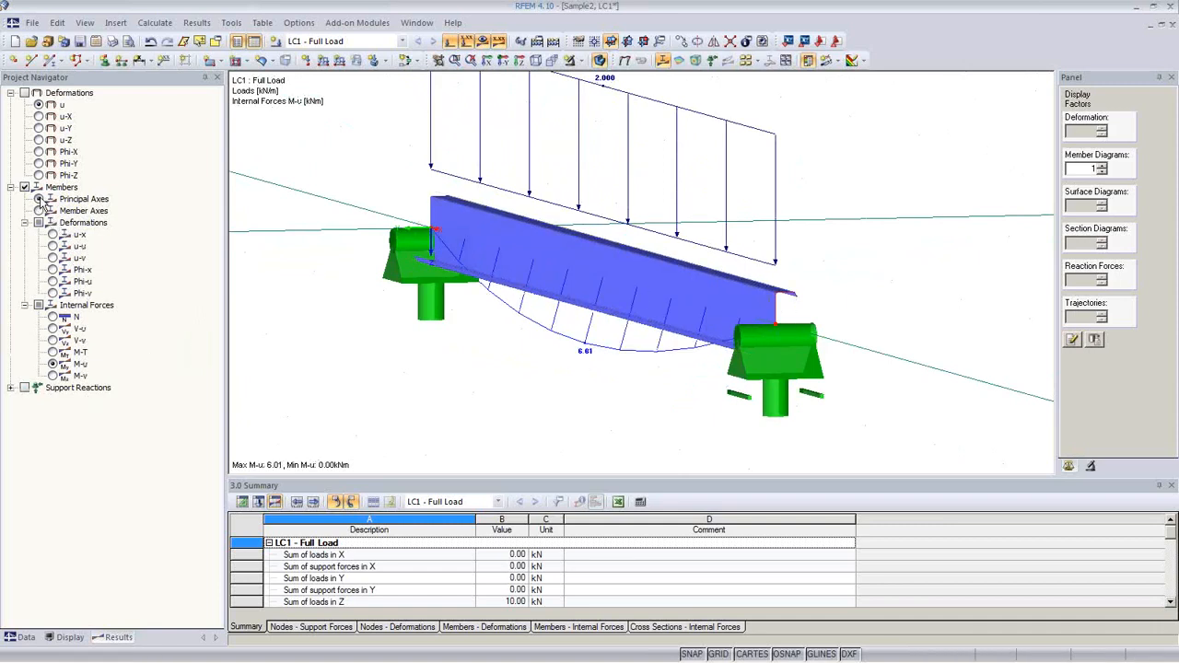
{"action": "left_click", "coordinate": [40, 211]}
{"action": "left_click", "coordinate": [39, 202]}
{"action": "left_click", "coordinate": [40, 211]}
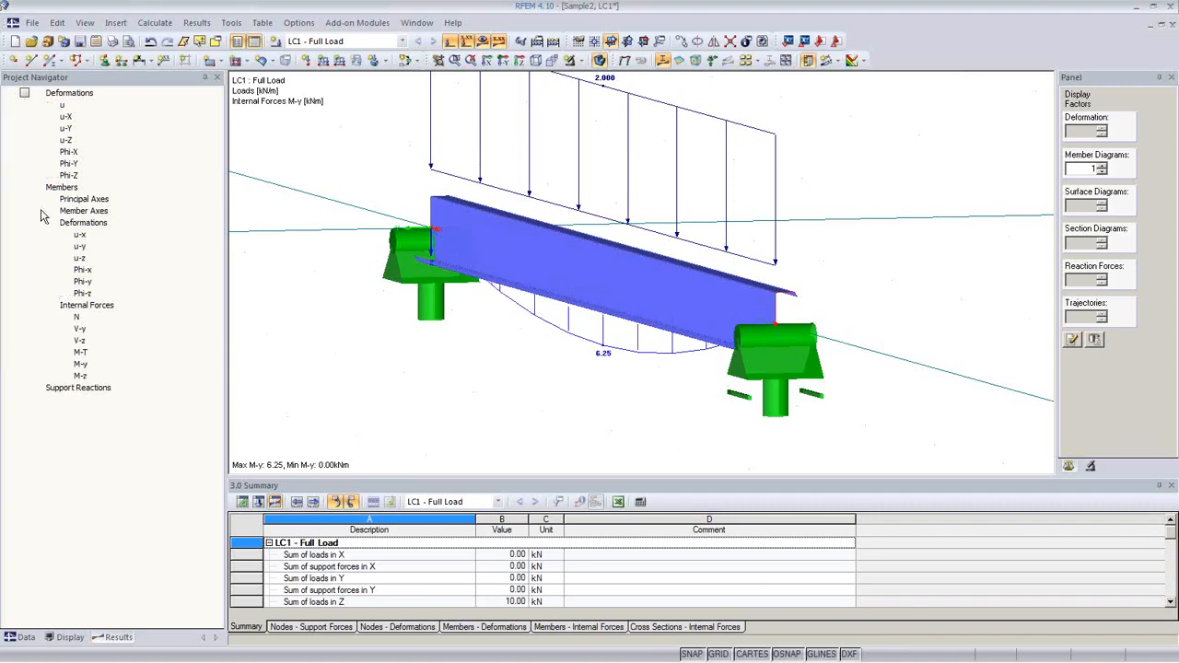
{"action": "left_click", "coordinate": [40, 204]}
{"action": "middle_click_drag", "start_coordinate": [456, 373], "coordinate": [428, 378], "text": "ctrl"}
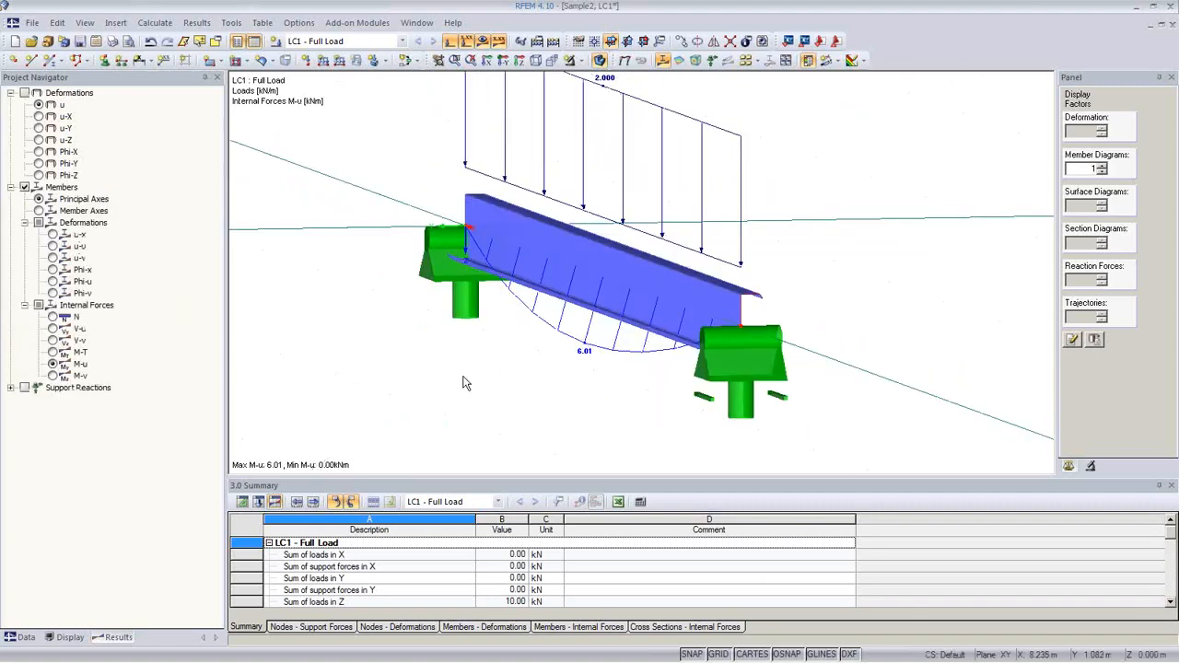
{"action": "left_click", "coordinate": [37, 638]}
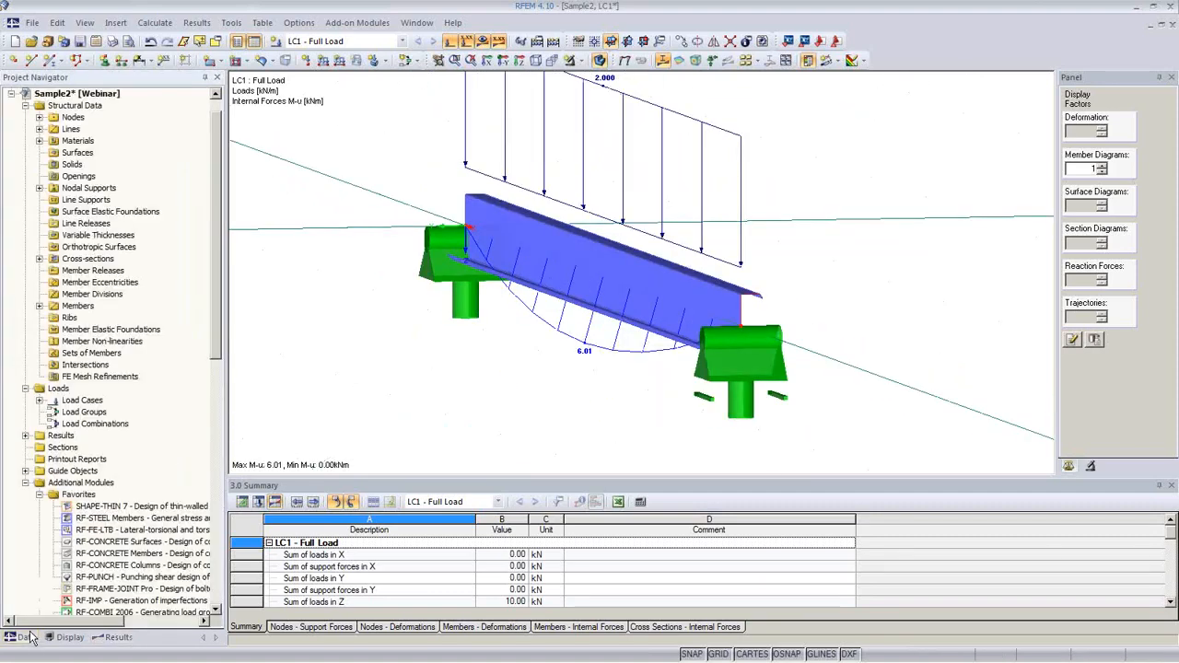
Step: Run the RF-STEEL Members stress design for SHAPE-THIN 10-2, giving a maximum ratio of 0.60
{"action": "double_click", "coordinate": [122, 520]}
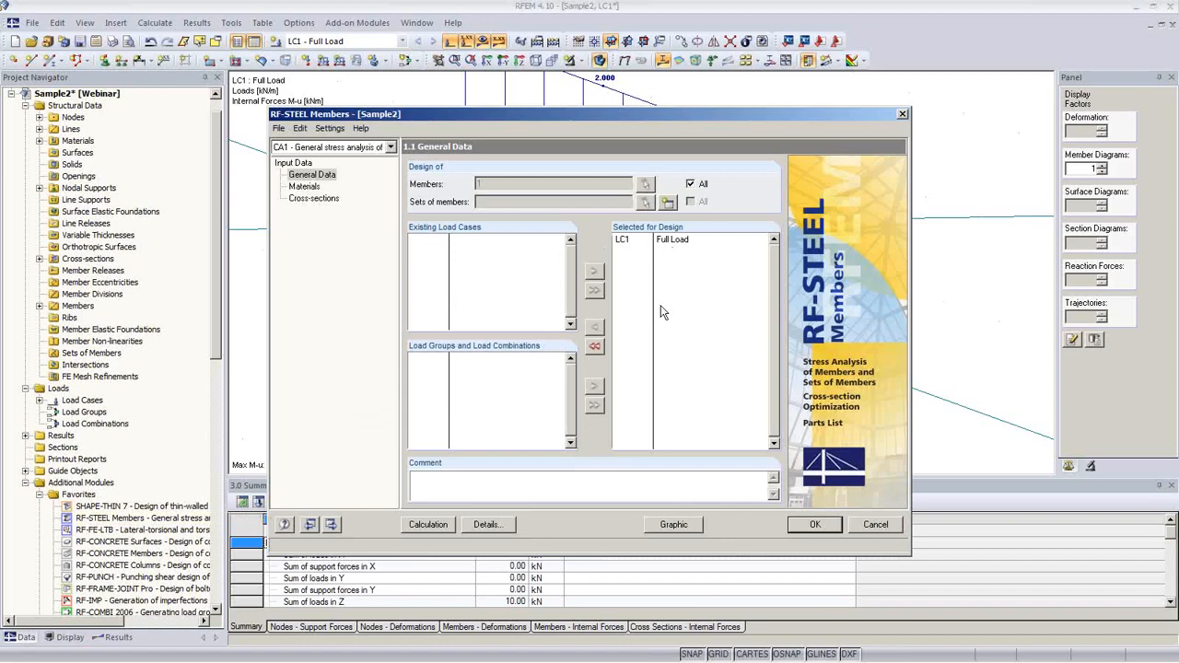
{"action": "left_click", "coordinate": [429, 526]}
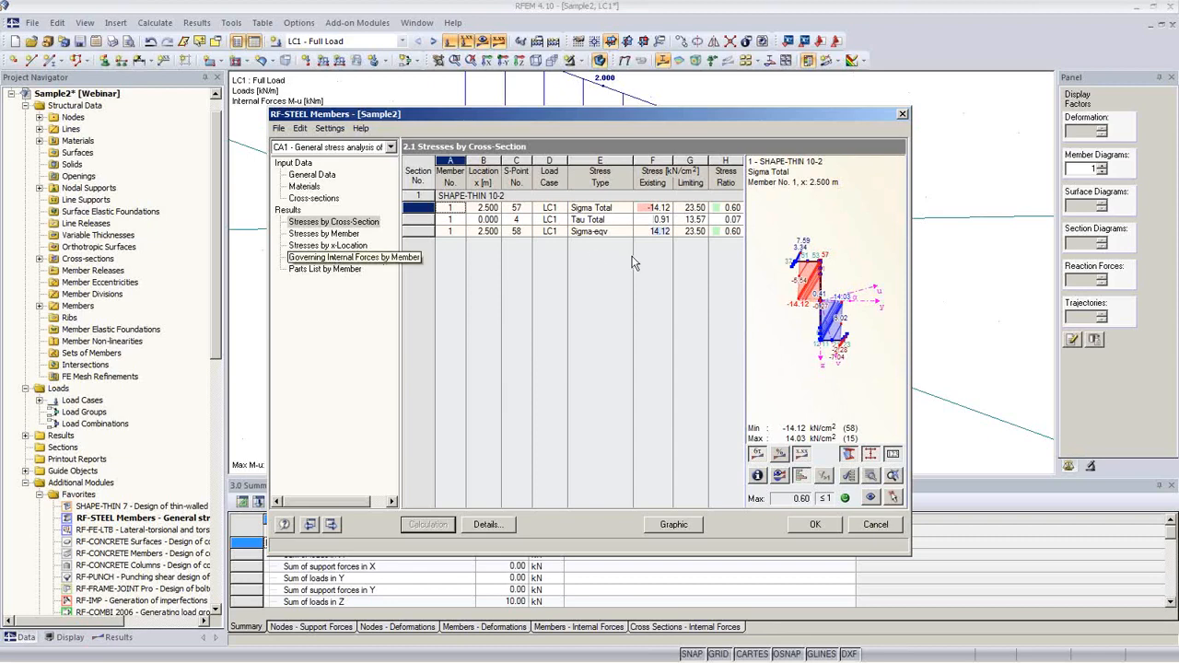
{"action": "left_click", "coordinate": [339, 258]}
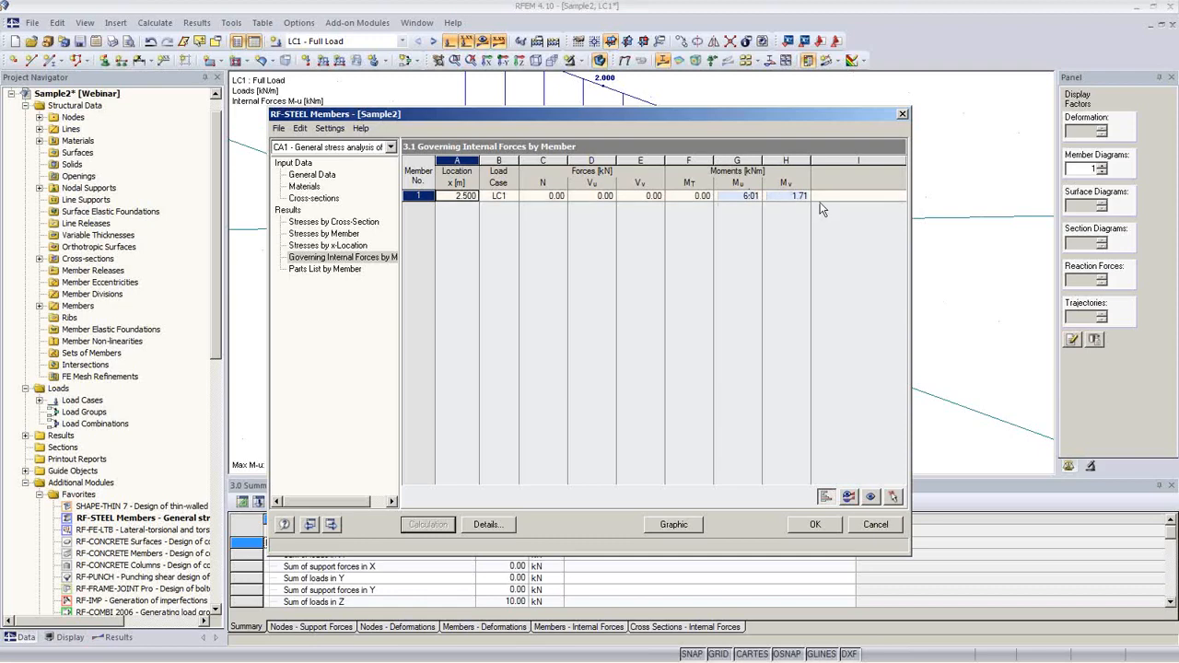
{"action": "left_click", "coordinate": [327, 269]}
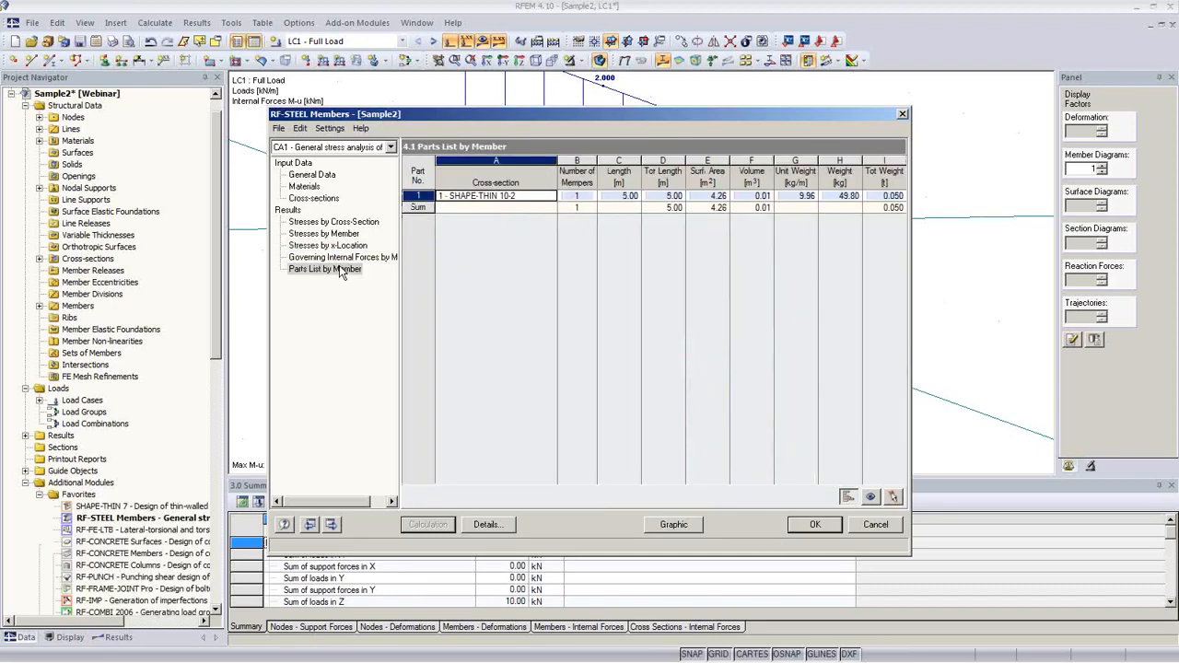
{"action": "left_click", "coordinate": [341, 258]}
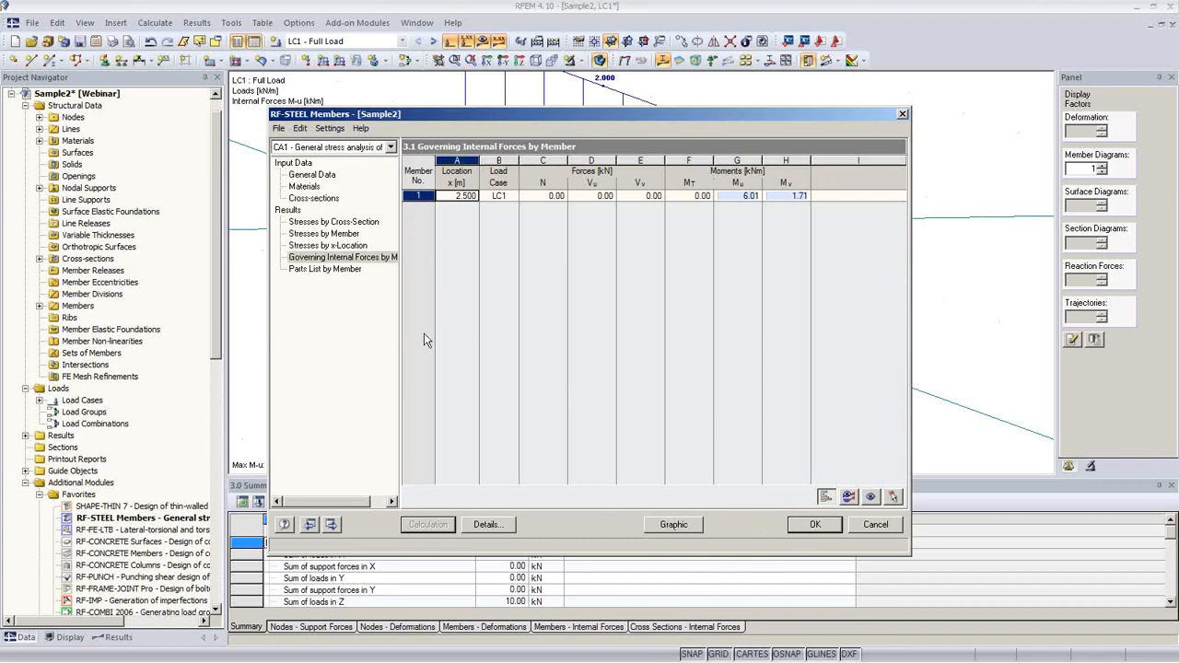
{"action": "left_click", "coordinate": [334, 222]}
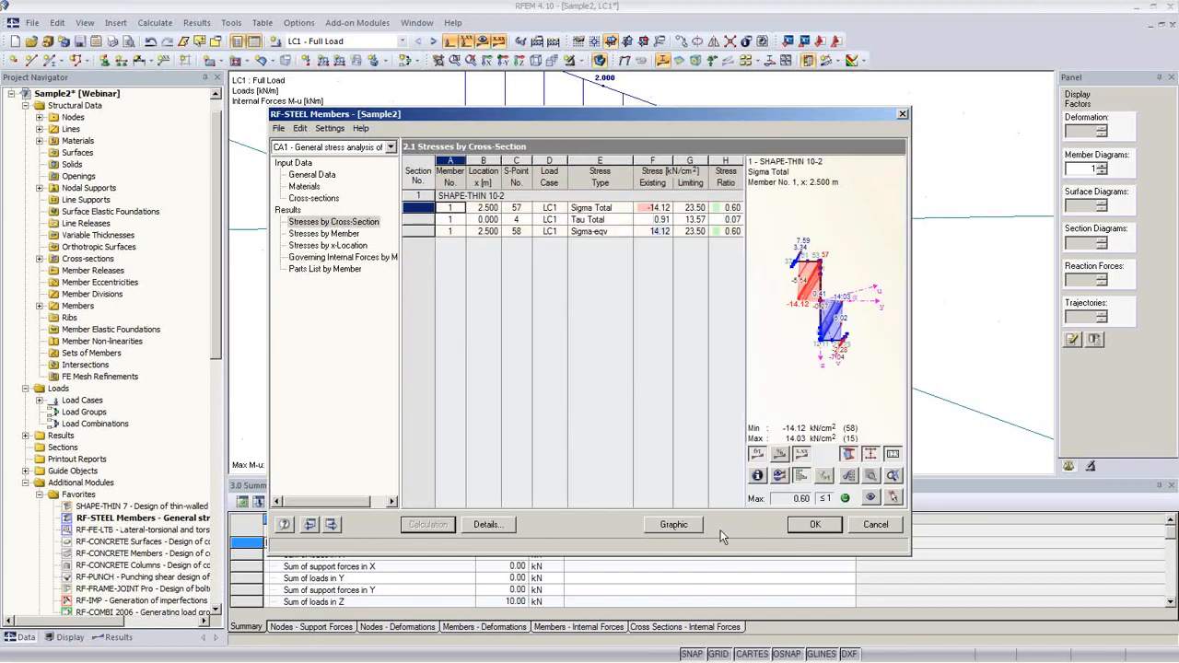
{"action": "left_click", "coordinate": [810, 525]}
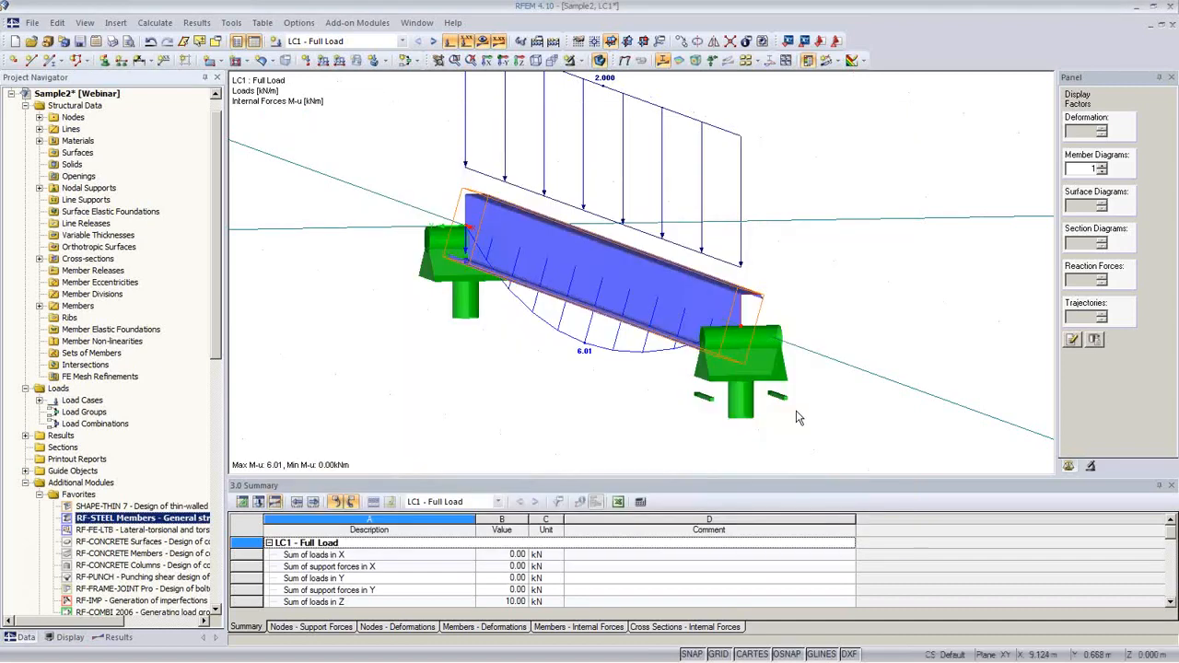
{"action": "middle_click_drag", "start_coordinate": [793, 553], "coordinate": [836, 420], "text": "ctrl"}
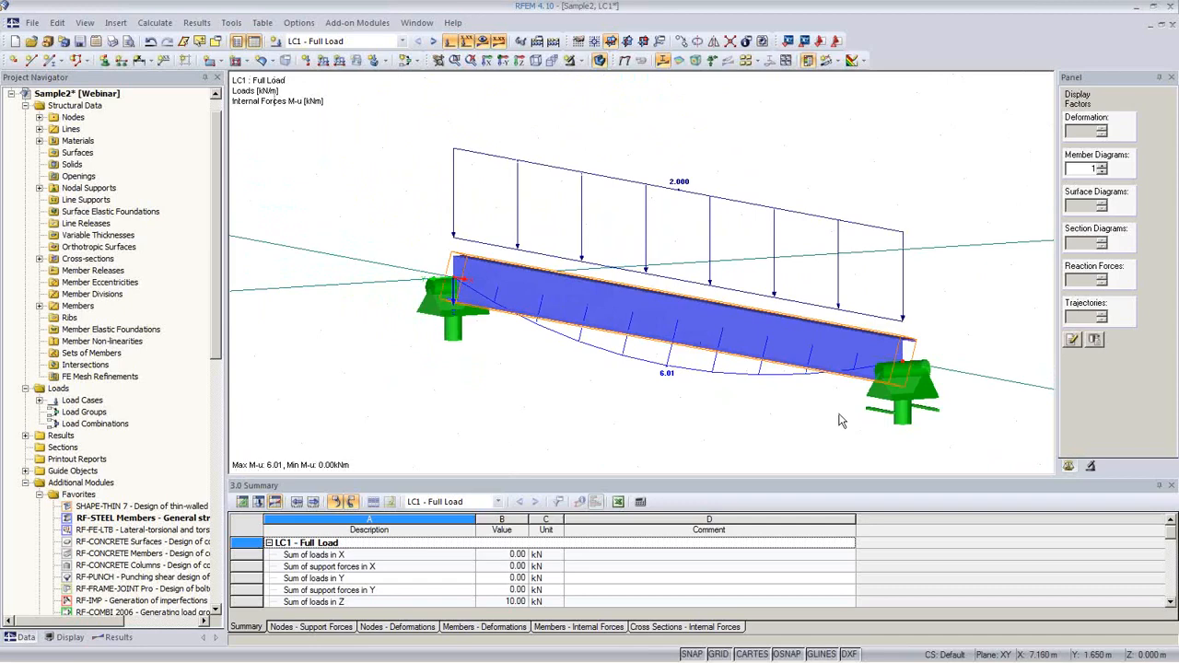
{"action": "middle_click_drag", "start_coordinate": [560, 403], "coordinate": [550, 388]}
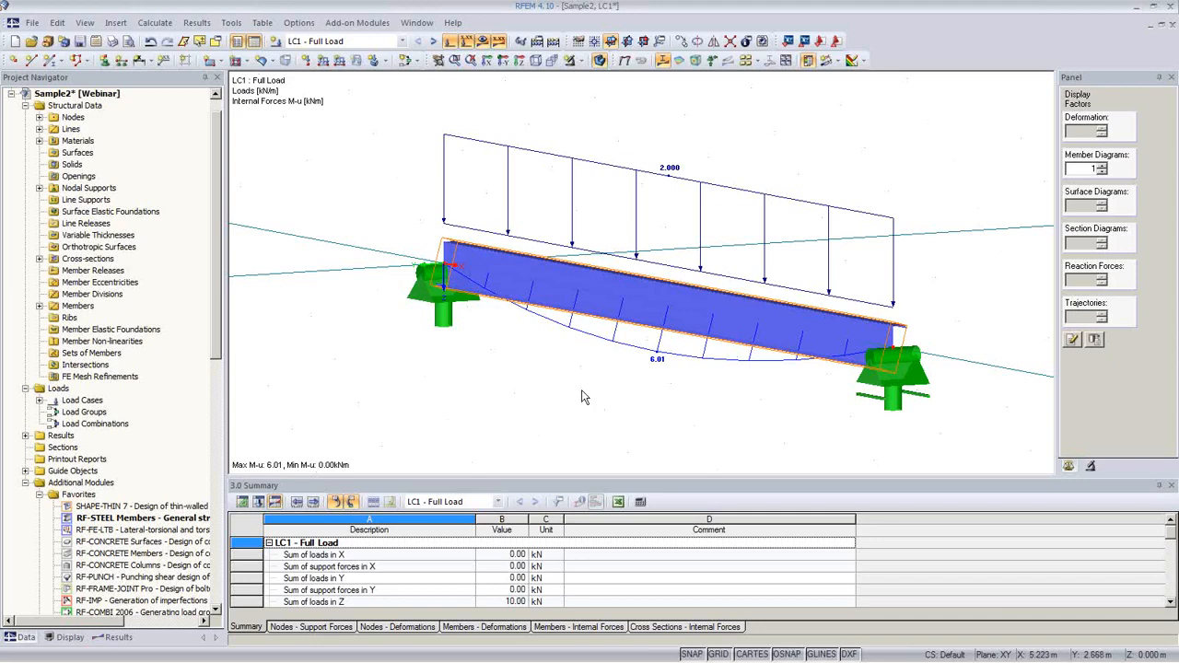
{"action": "middle_click_drag", "start_coordinate": [664, 390], "coordinate": [610, 277]}
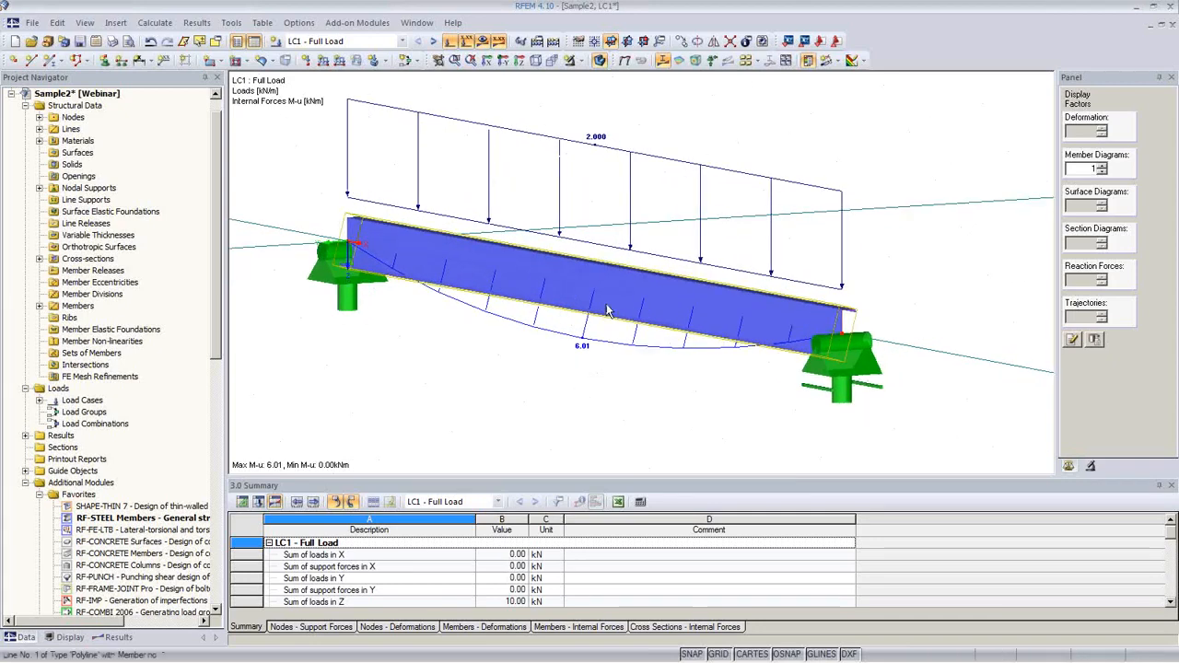
Step: Create a continuous set of members named 'Purlin' from member 1
{"action": "right_click", "coordinate": [612, 274]}
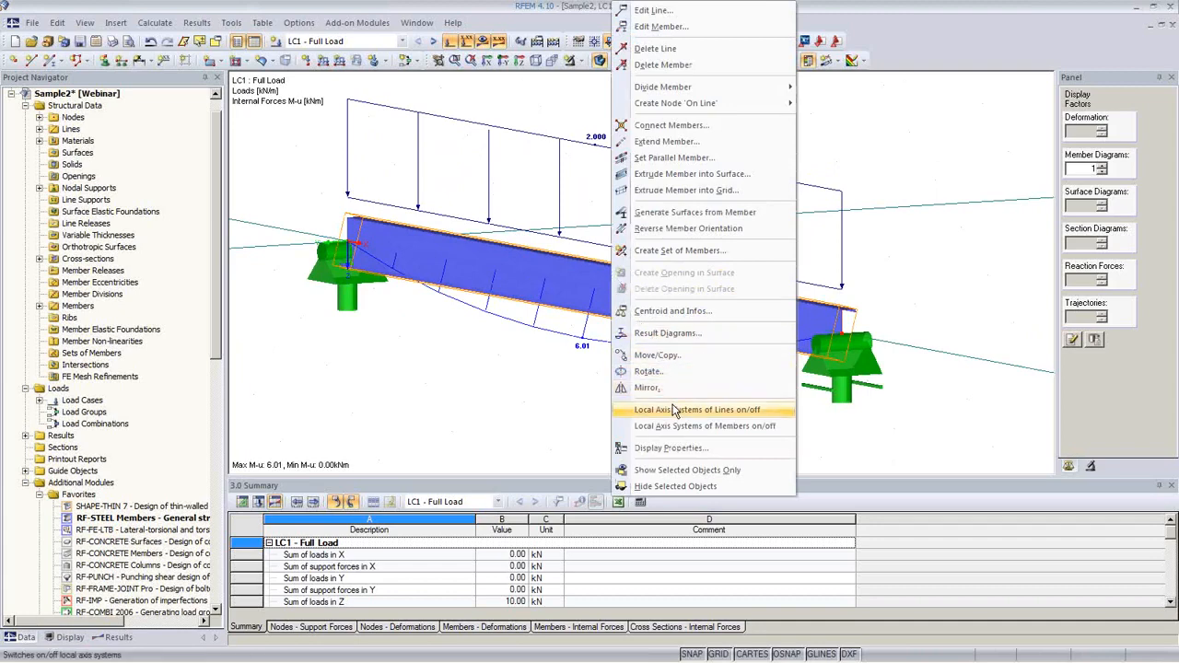
{"action": "left_click", "coordinate": [682, 250]}
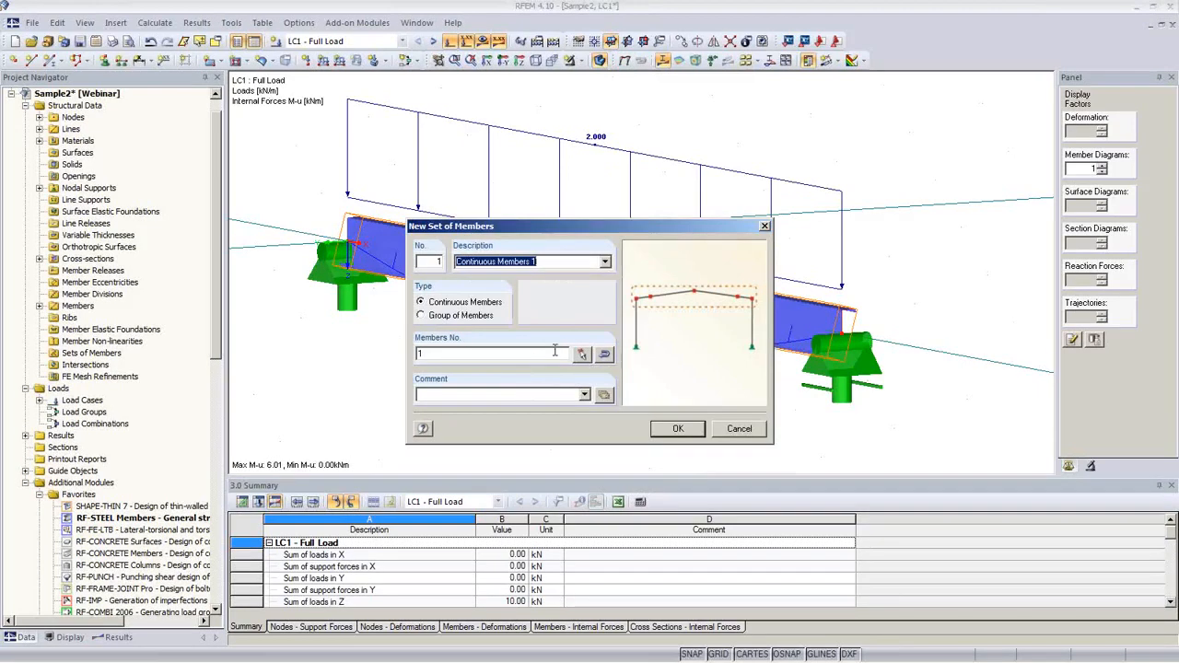
{"action": "type", "text": "Pur"}
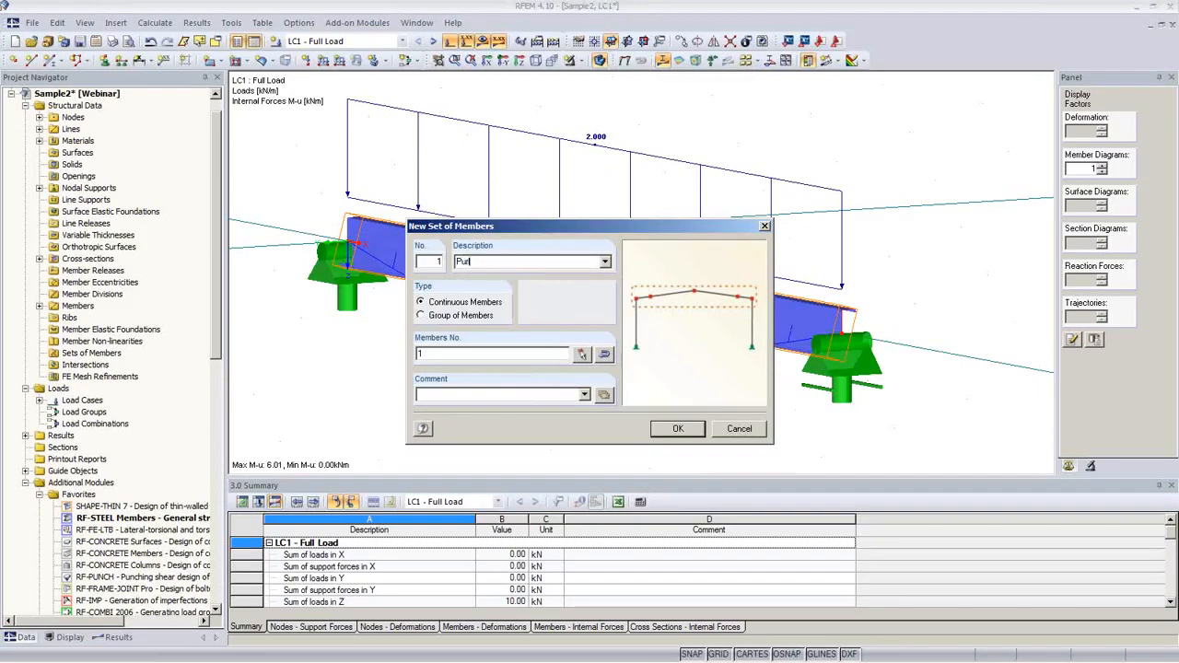
{"action": "type", "text": "lin"}
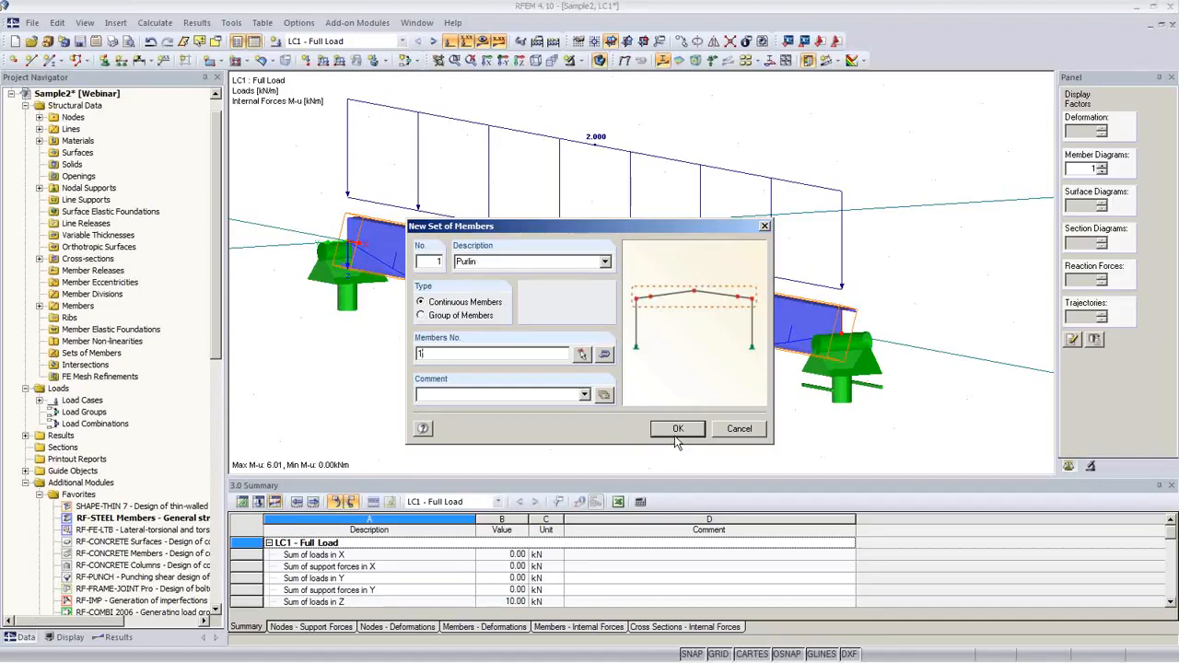
{"action": "left_click", "coordinate": [678, 429]}
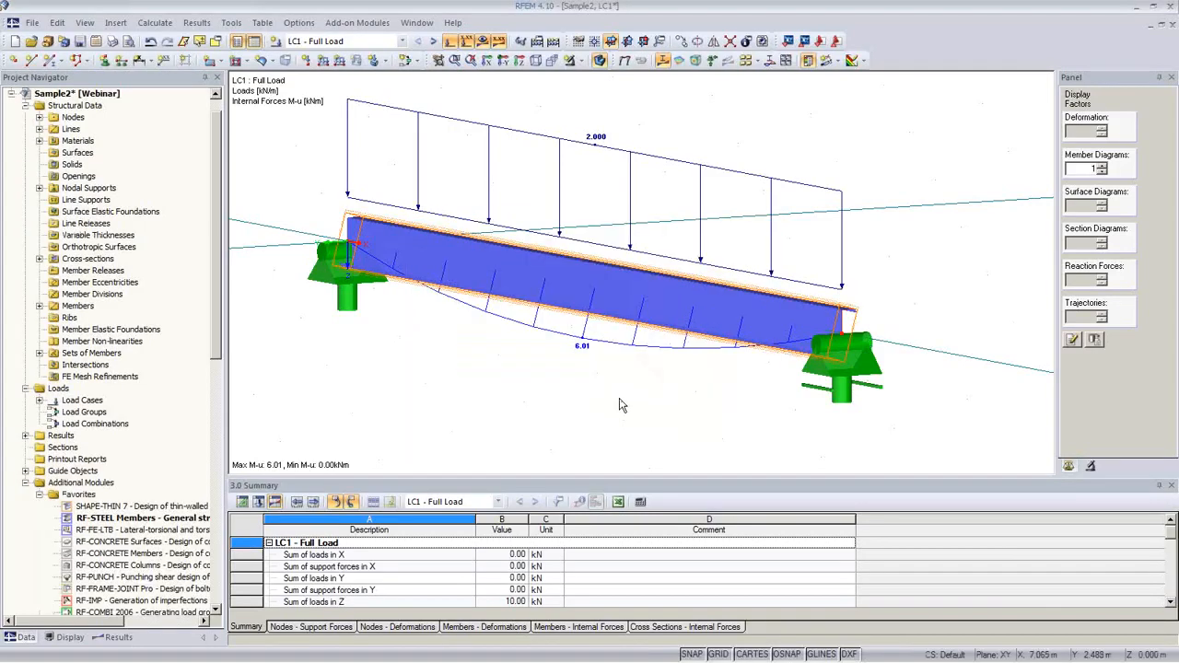
Step: Open RF-FE-LTB, design all member sets under LC1, and view the Steel S 235 material
{"action": "middle_click_drag", "start_coordinate": [663, 392], "coordinate": [516, 390], "text": "ctrl"}
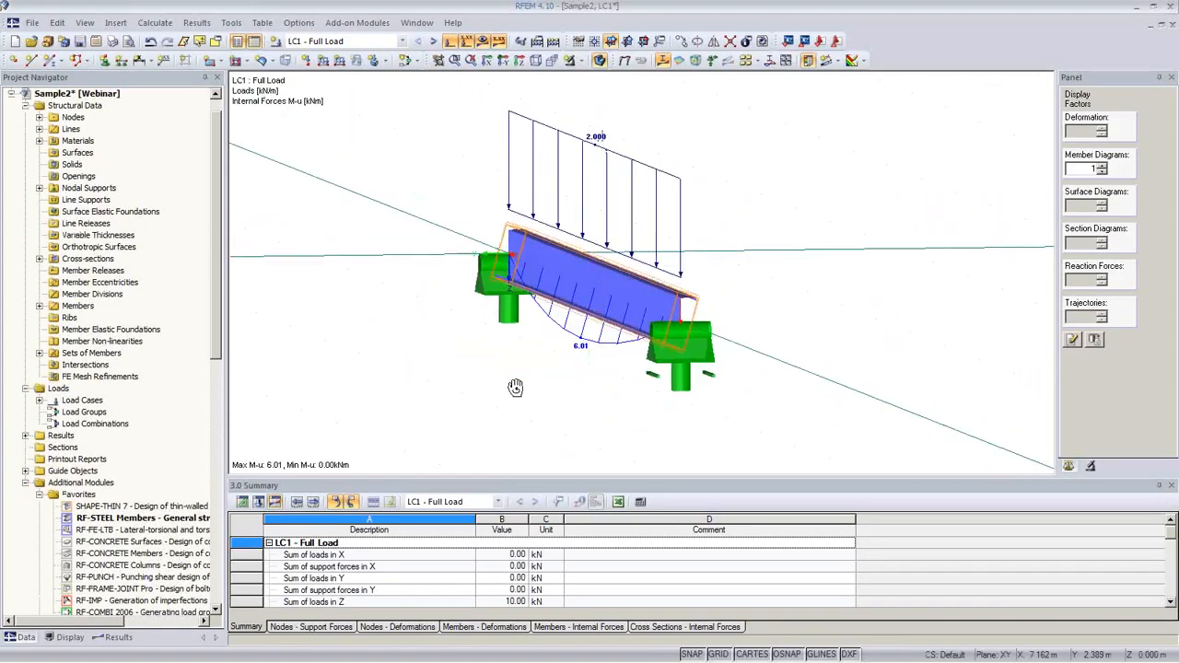
{"action": "double_click", "coordinate": [145, 531]}
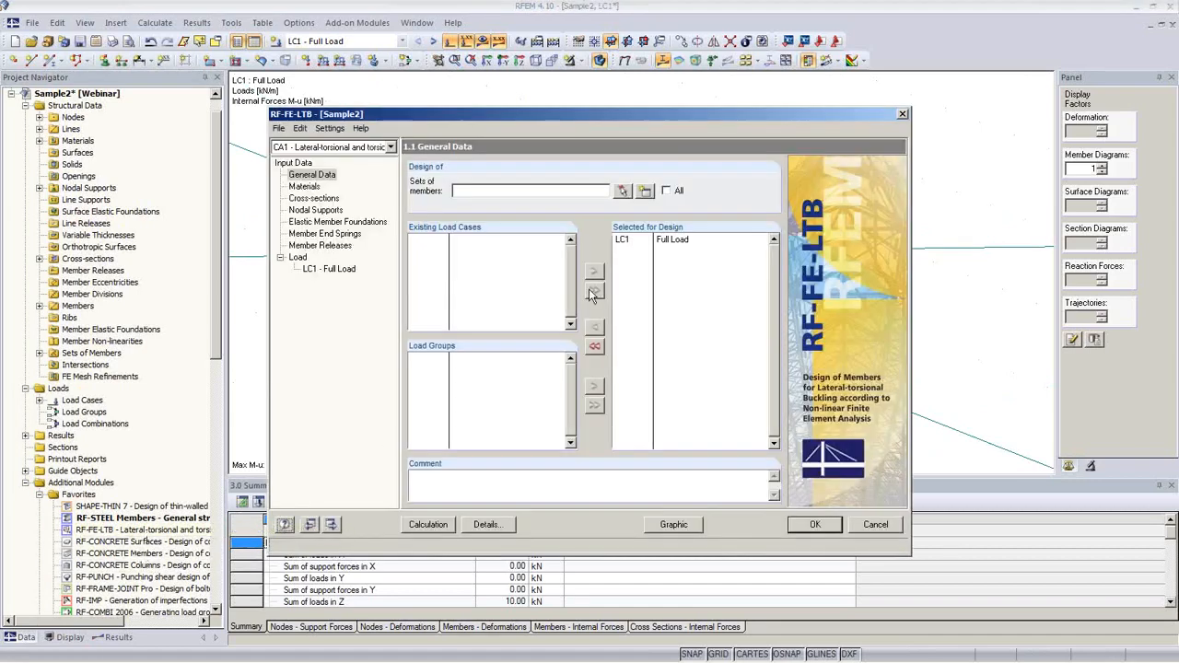
{"action": "left_click", "coordinate": [667, 192]}
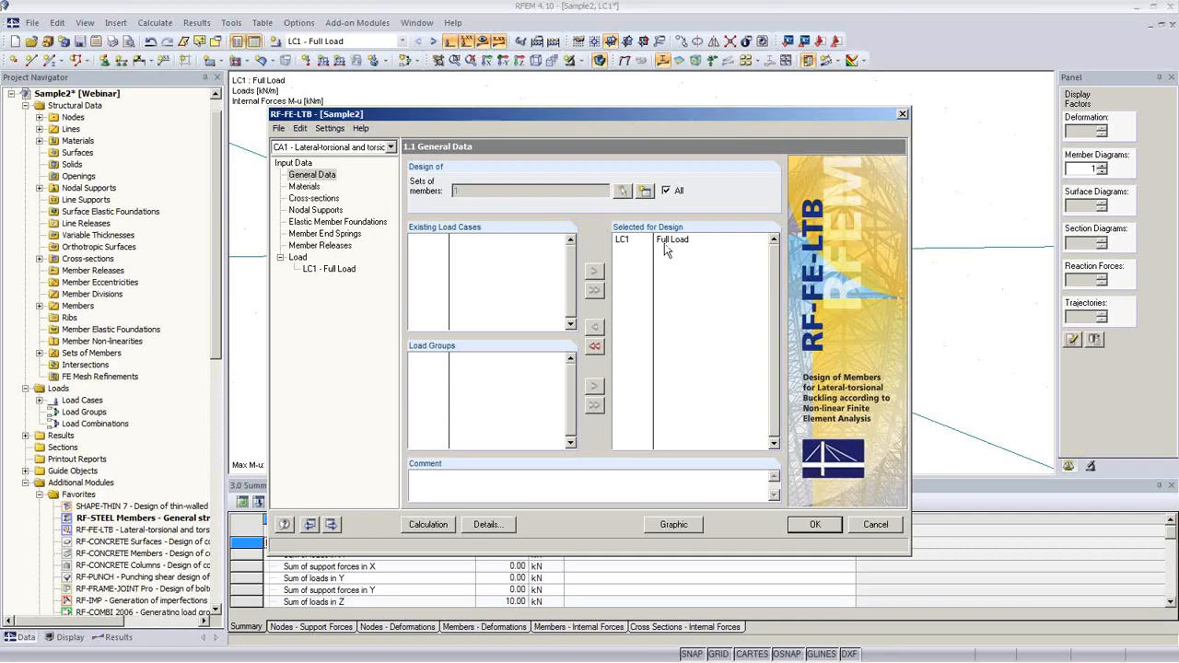
{"action": "left_click", "coordinate": [314, 188]}
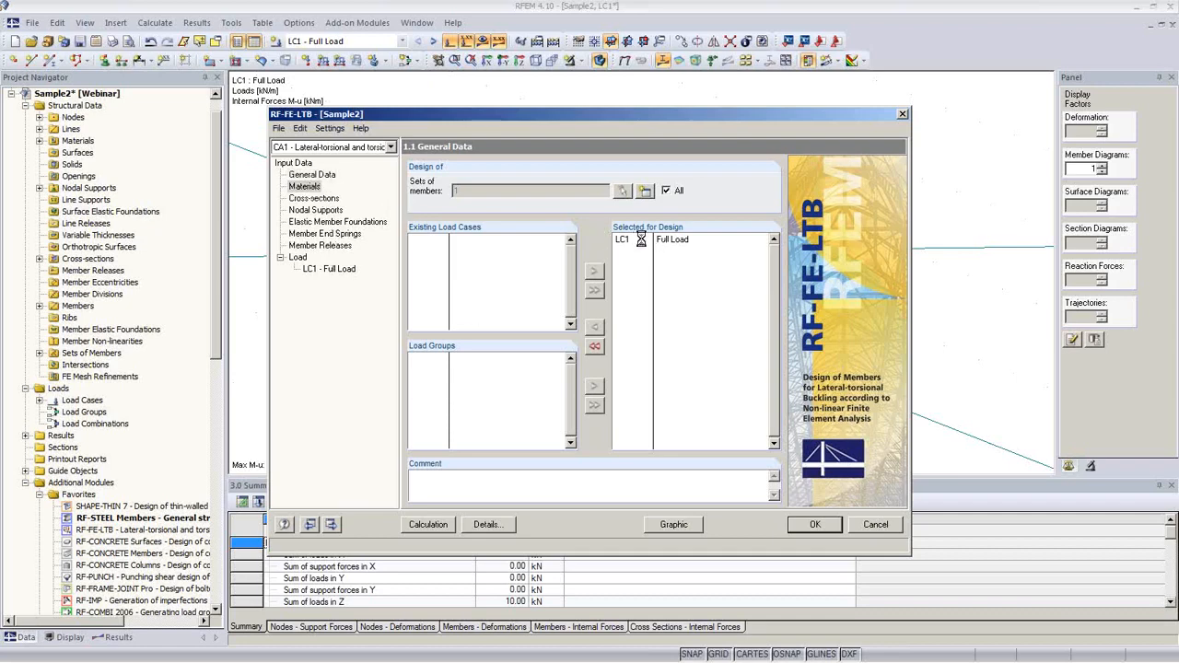
Step: Review the SHAPE-THIN 10-2 section properties, then the nodal supports at nodes 1 and 2
{"action": "left_click", "coordinate": [317, 199]}
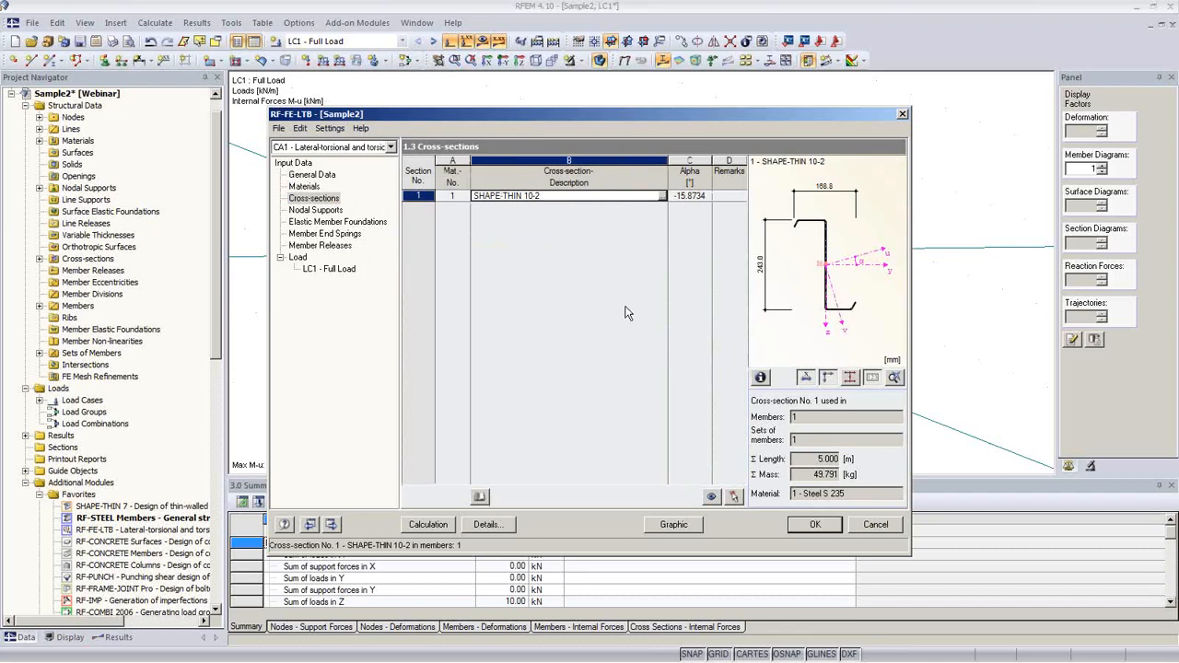
{"action": "left_click", "coordinate": [761, 377]}
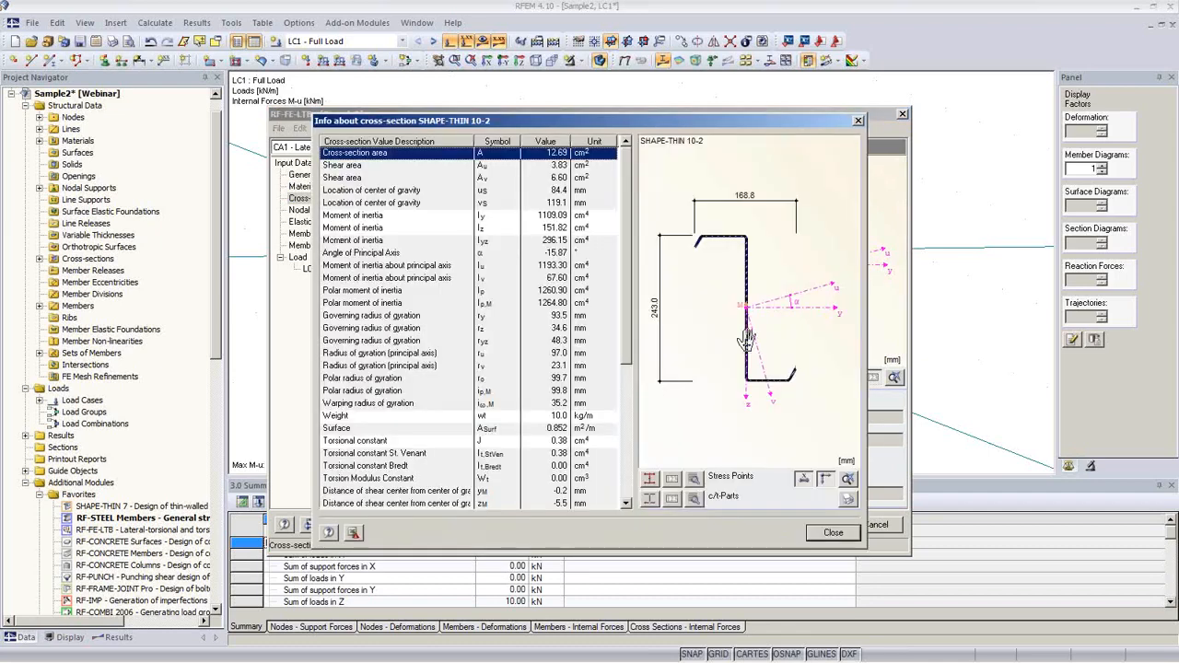
{"action": "left_click_drag", "start_coordinate": [625, 219], "coordinate": [759, 458]}
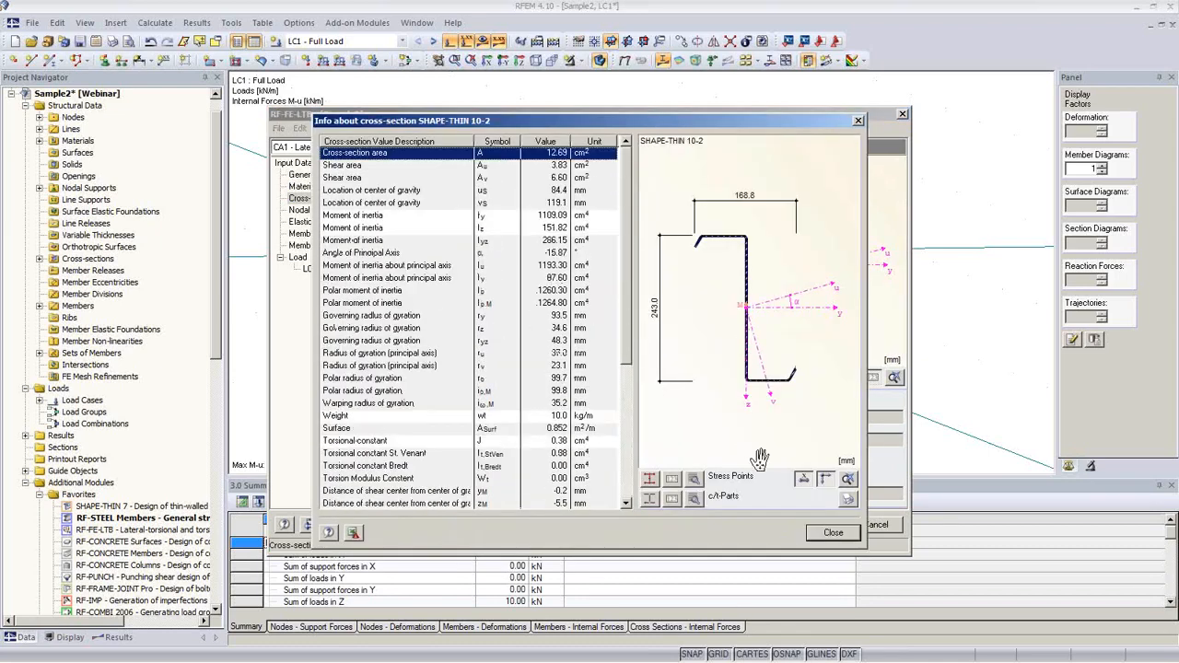
{"action": "left_click", "coordinate": [833, 533]}
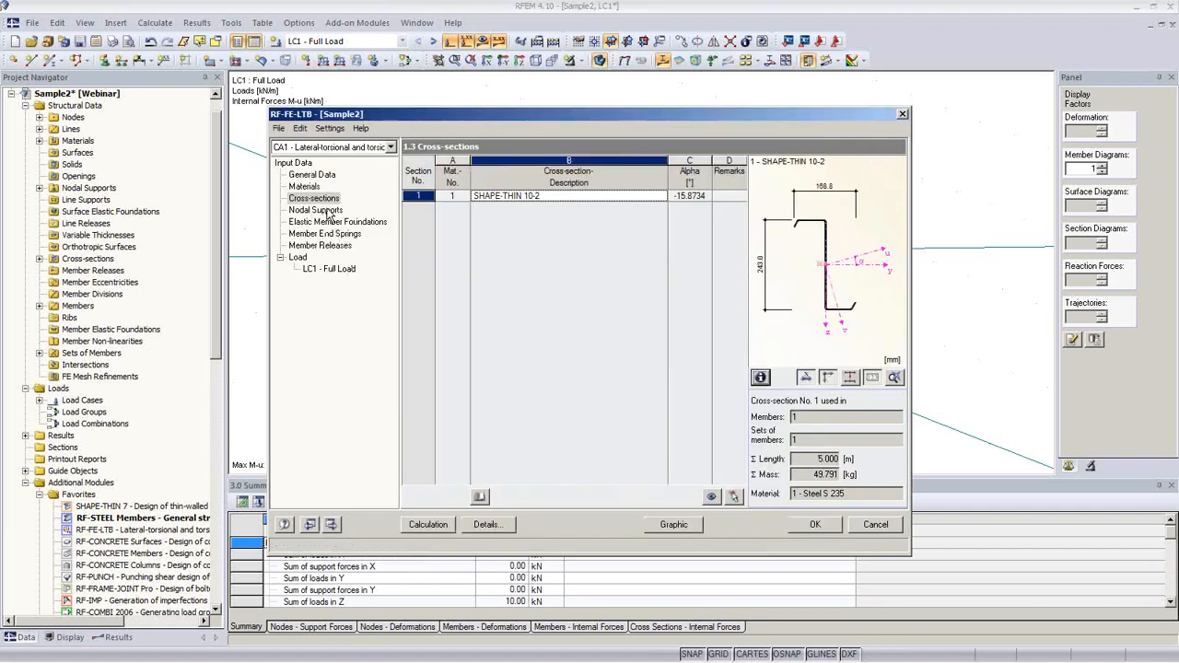
{"action": "left_click", "coordinate": [327, 211]}
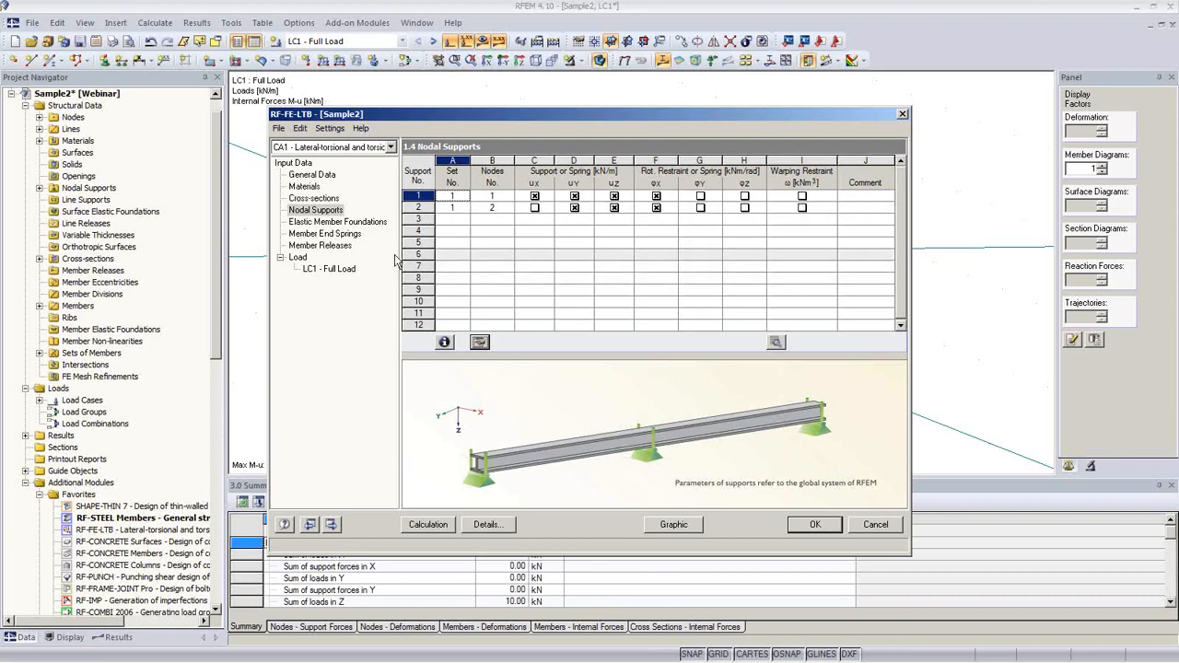
Step: Review foundations, end springs and releases, then the LC1 uniform 2.000 kN/m member load
{"action": "left_click", "coordinate": [339, 223]}
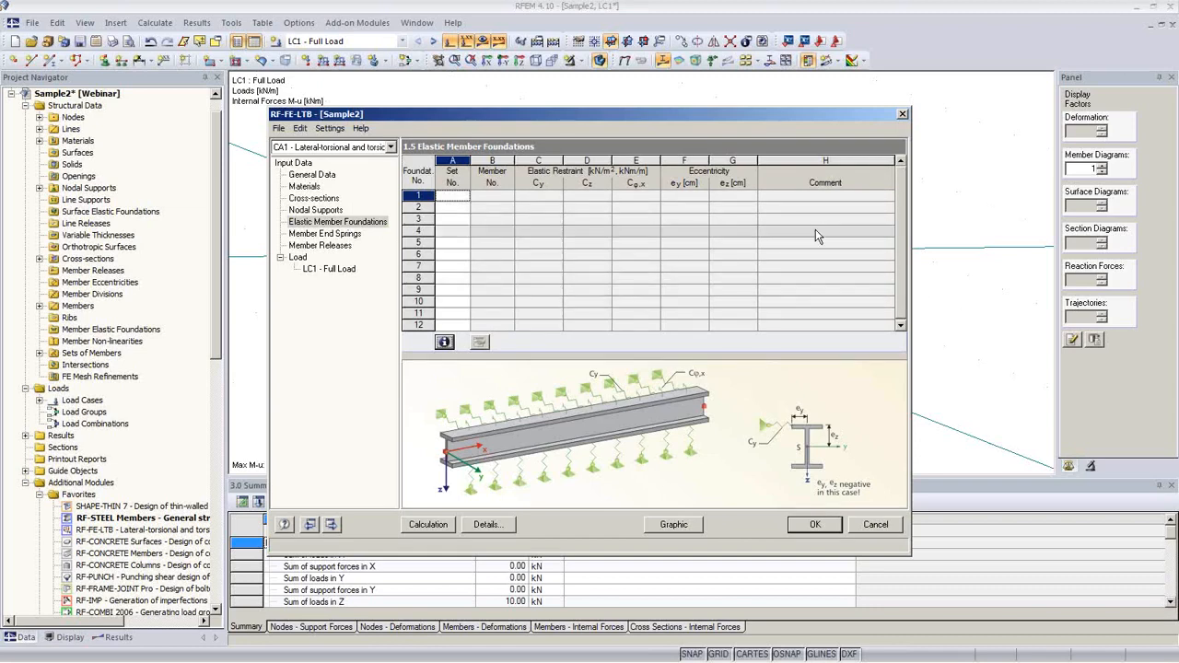
{"action": "left_click", "coordinate": [694, 197]}
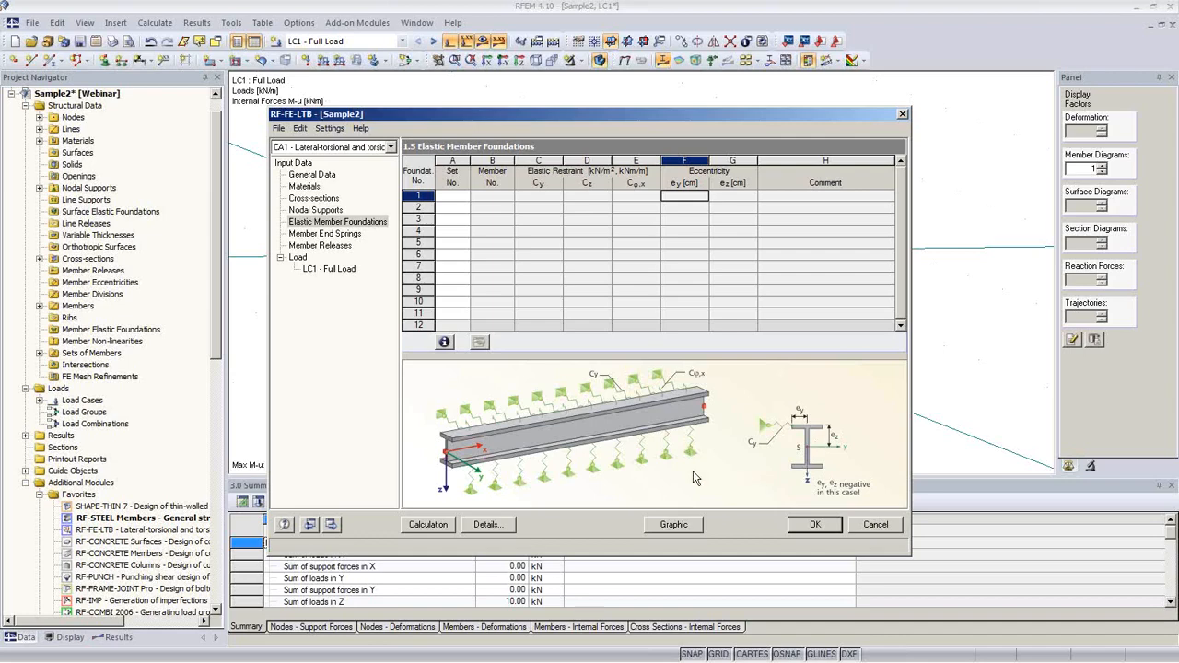
{"action": "left_click", "coordinate": [324, 236]}
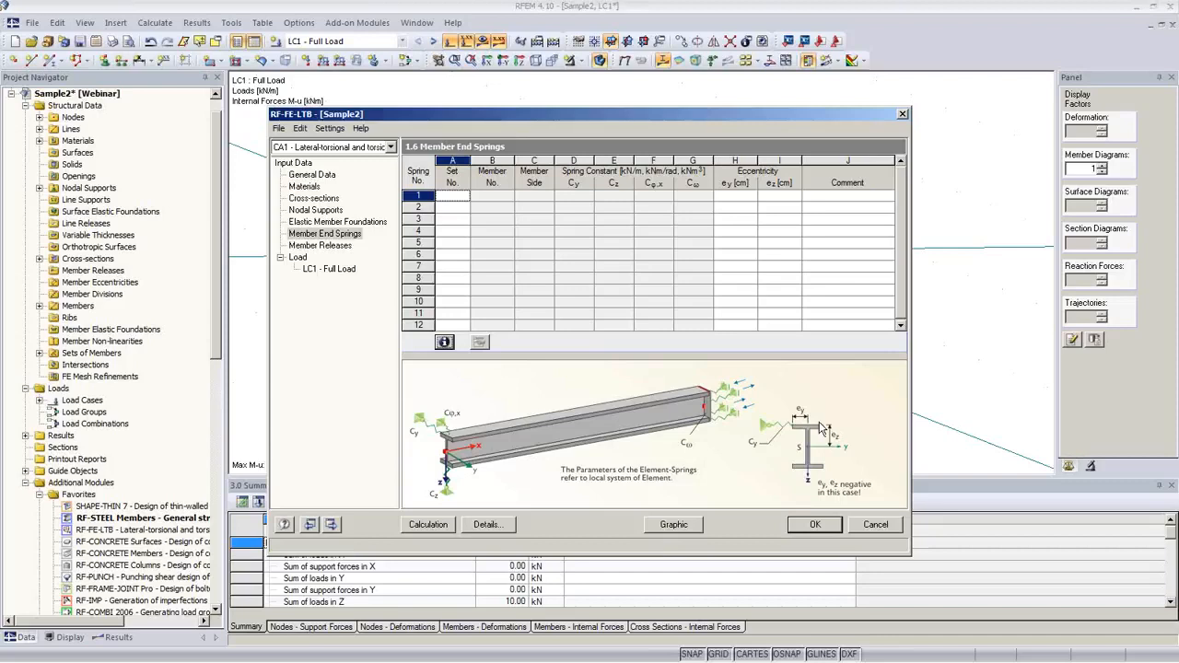
{"action": "left_click", "coordinate": [339, 246]}
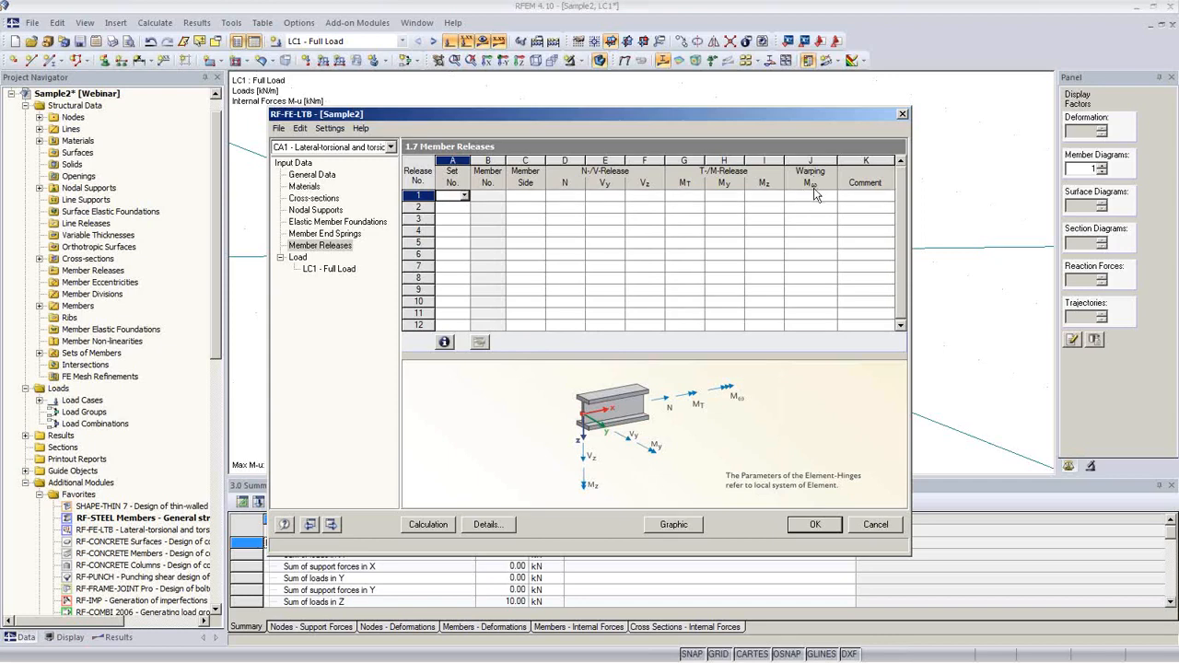
{"action": "left_click", "coordinate": [329, 268]}
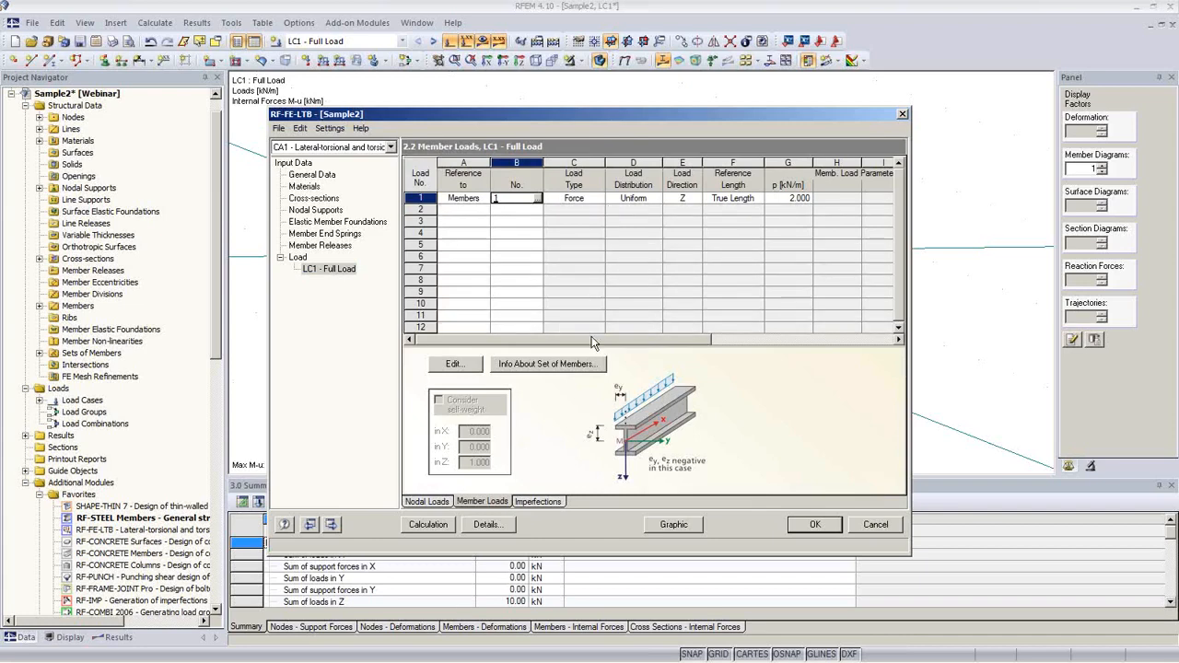
Step: Confirm the LC1 member load keeps Force type, Uniform distribution and 2.000 kN/m
{"action": "left_click_drag", "start_coordinate": [592, 340], "coordinate": [553, 325]}
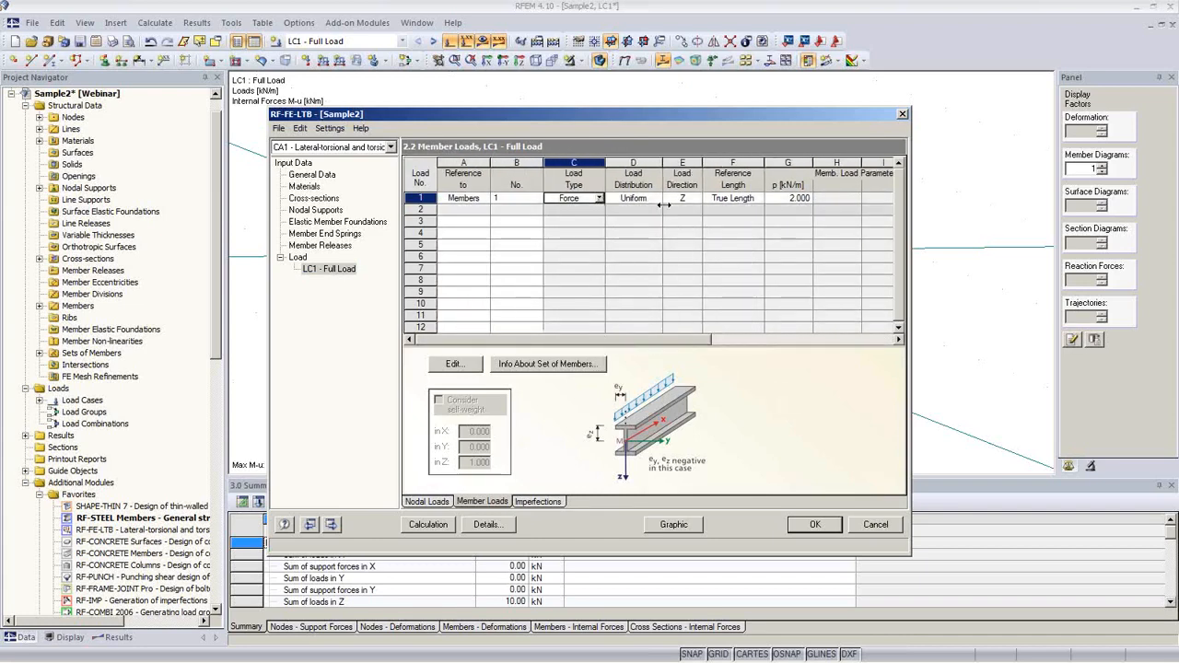
{"action": "left_click", "coordinate": [600, 199]}
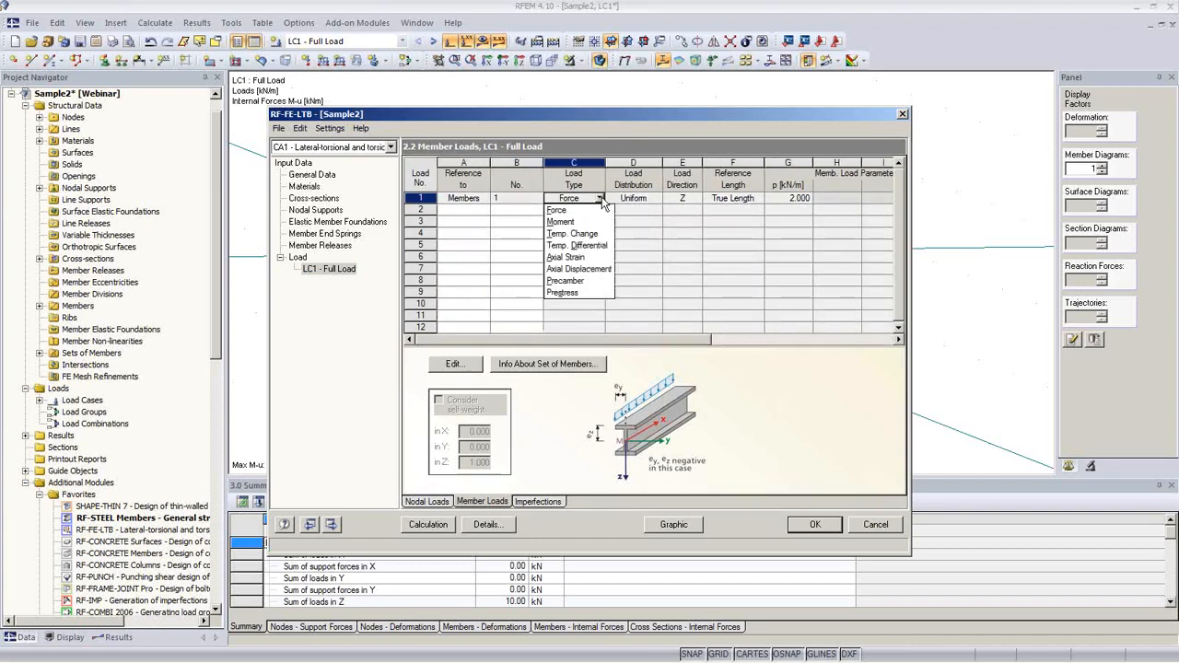
{"action": "left_click", "coordinate": [589, 210]}
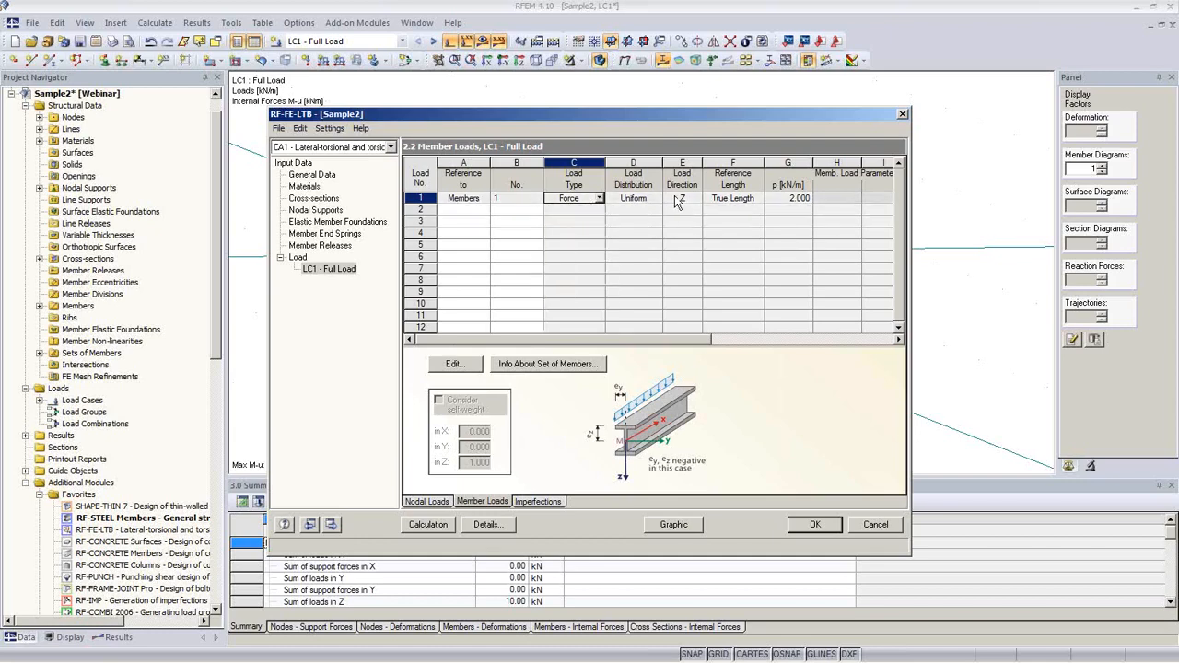
{"action": "left_click", "coordinate": [660, 202]}
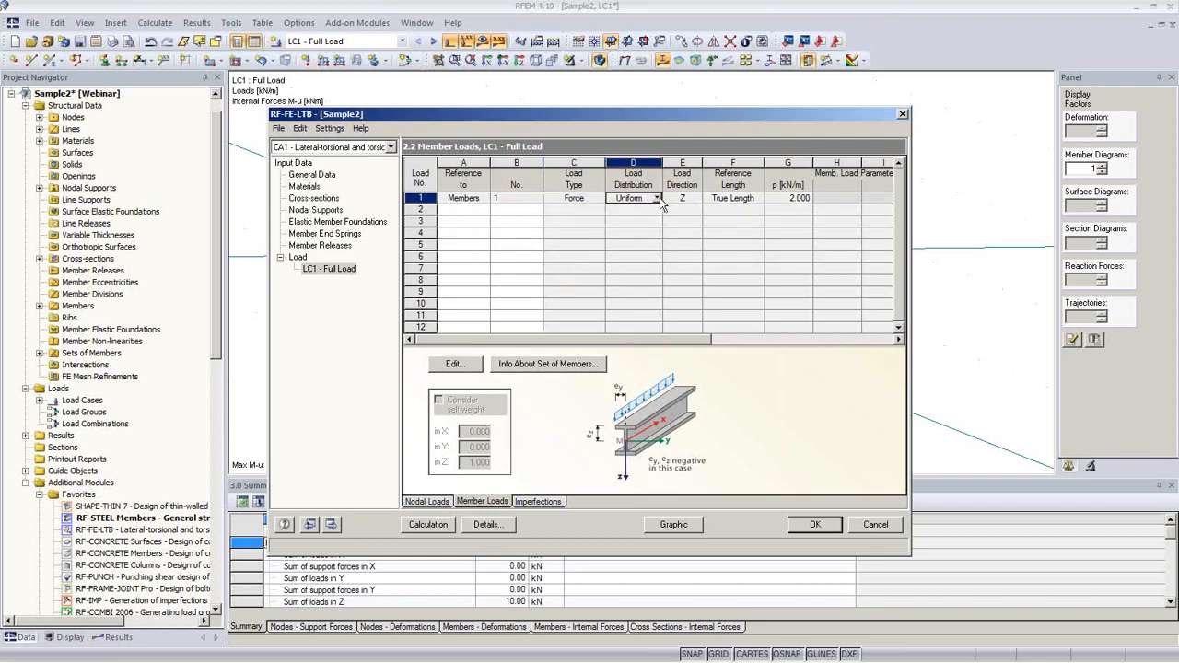
{"action": "left_click", "coordinate": [659, 203]}
{"action": "left_click", "coordinate": [642, 202]}
{"action": "left_click", "coordinate": [796, 199]}
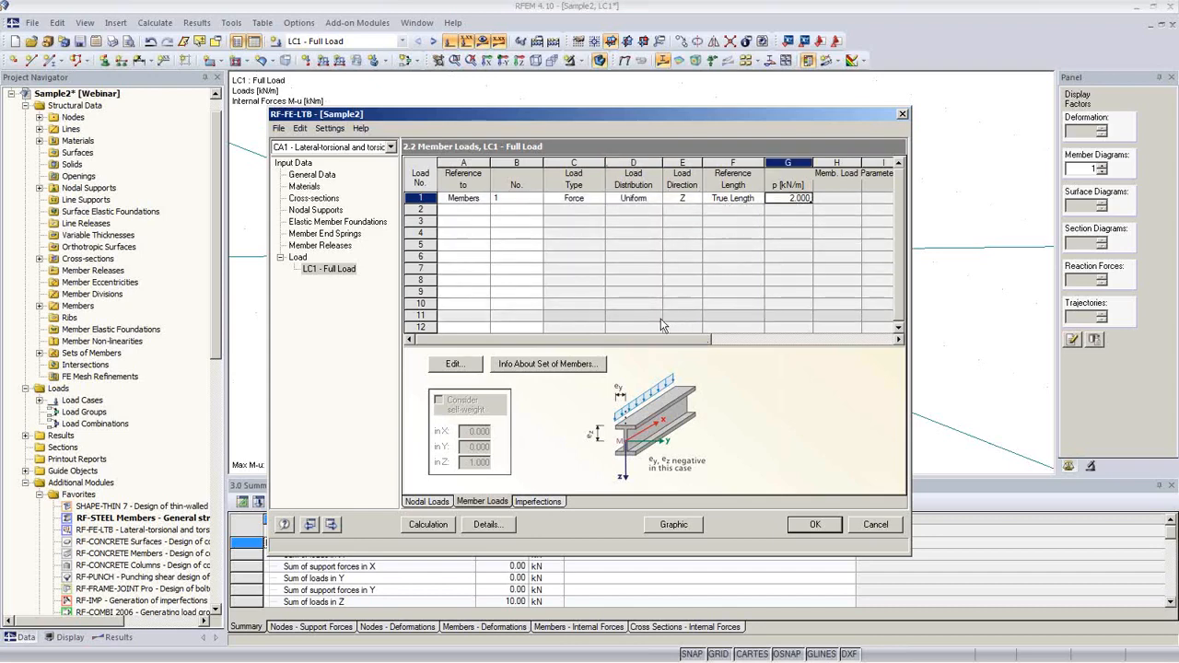
{"action": "left_click_drag", "start_coordinate": [647, 339], "coordinate": [841, 341]}
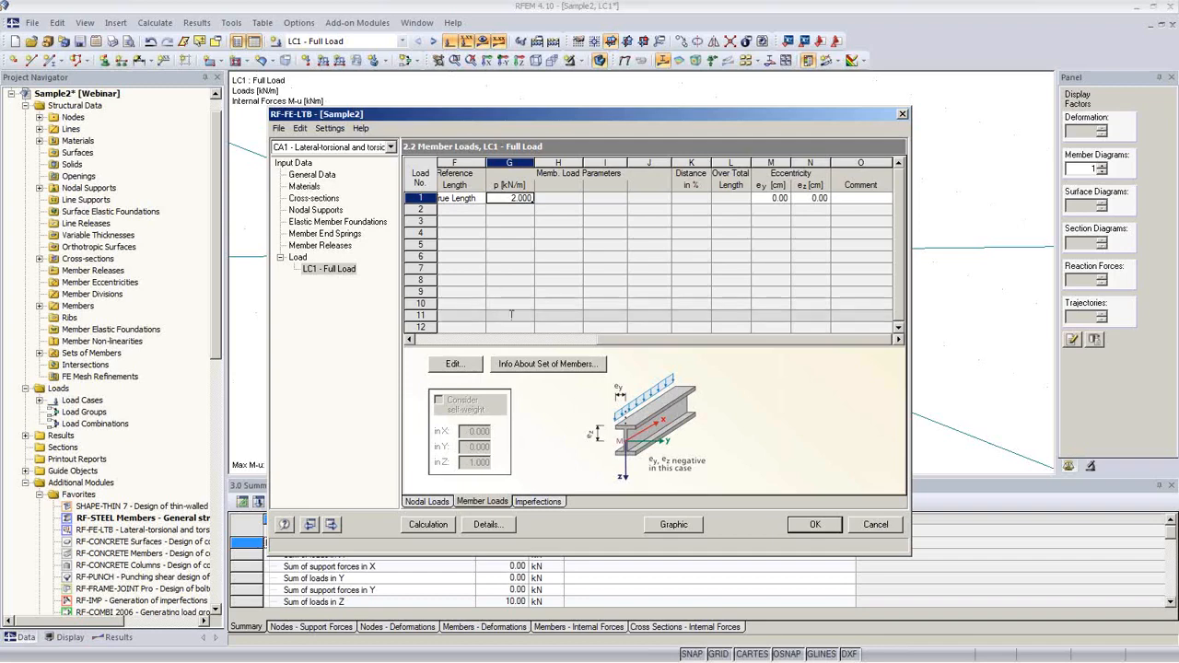
Step: Check the nodal loads and imperfections, then calculate RF-FE-LTB, giving a governing stress ratio of 0.991
{"action": "left_click", "coordinate": [429, 502]}
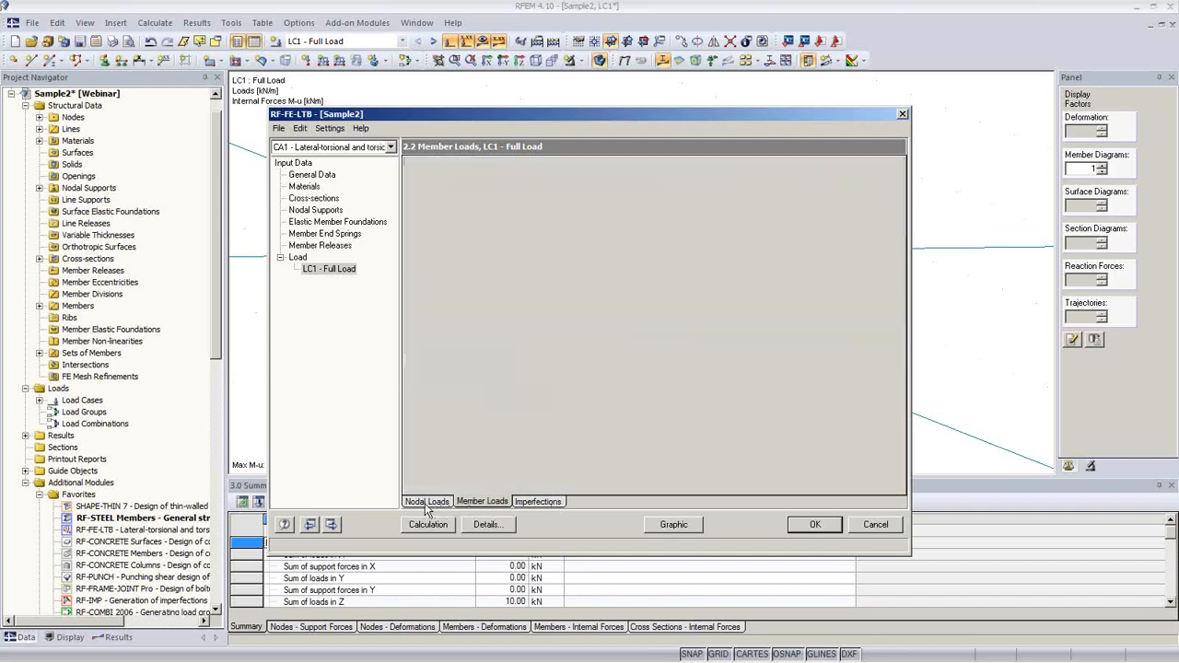
{"action": "left_click", "coordinate": [532, 502]}
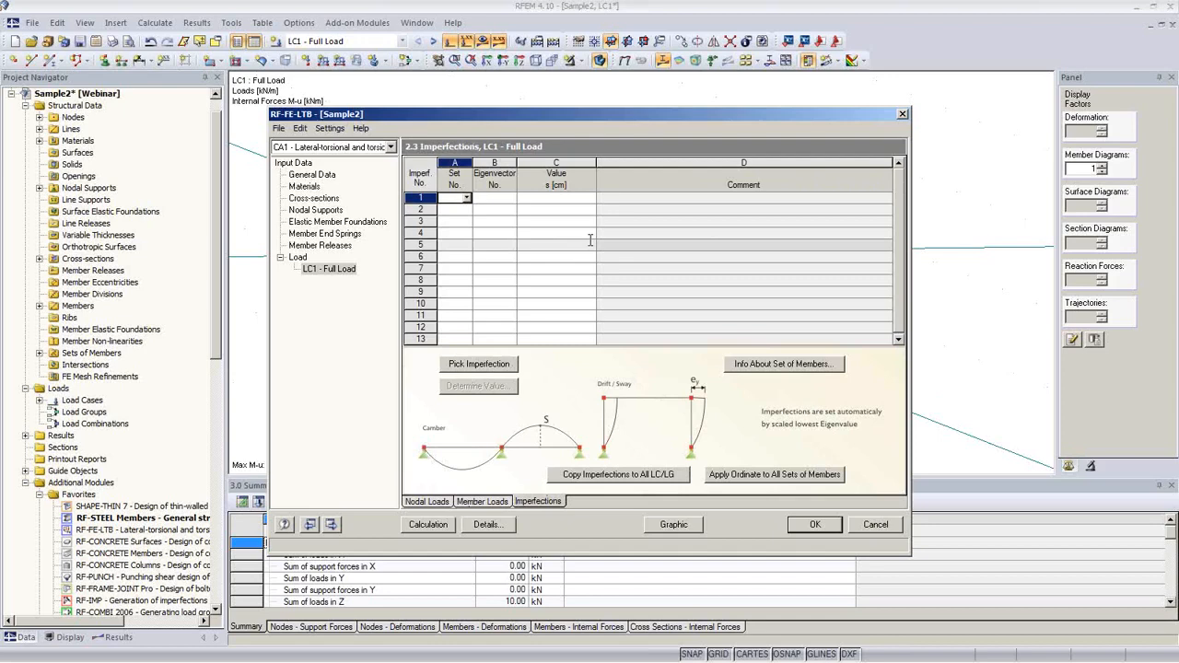
{"action": "left_click", "coordinate": [429, 524]}
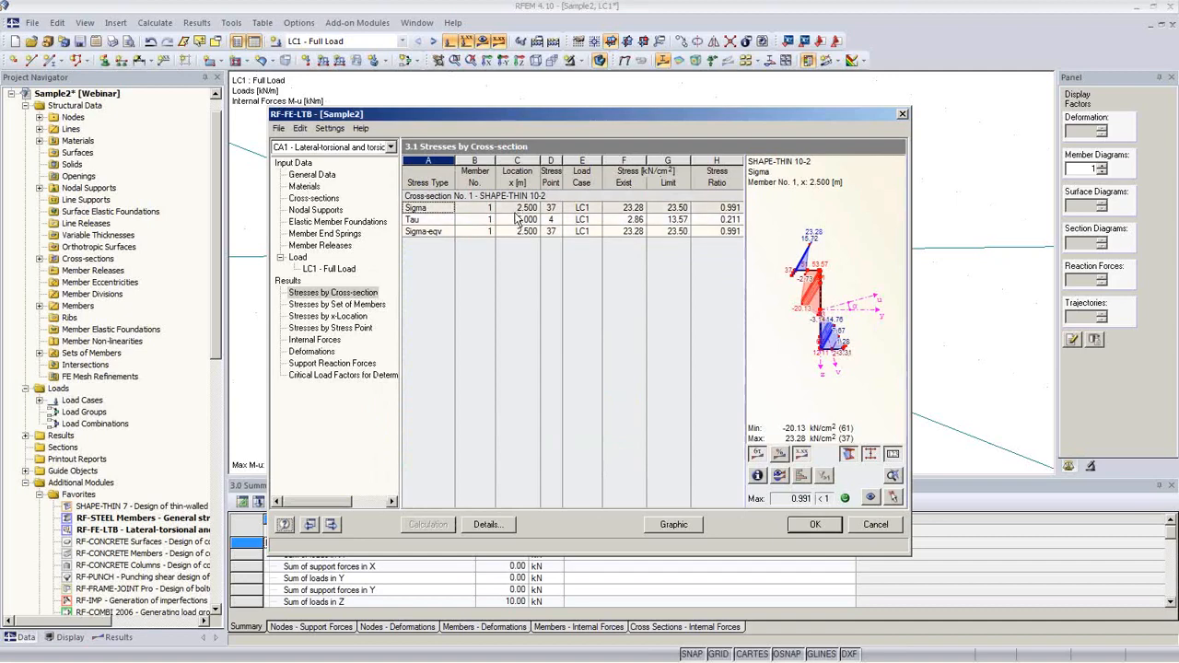
Step: Review the 0.991 stress ratio and critical load factor, then plot Sigma Total+ stresses (max 23.28 kN/cm²) on the beam
{"action": "left_click", "coordinate": [727, 209]}
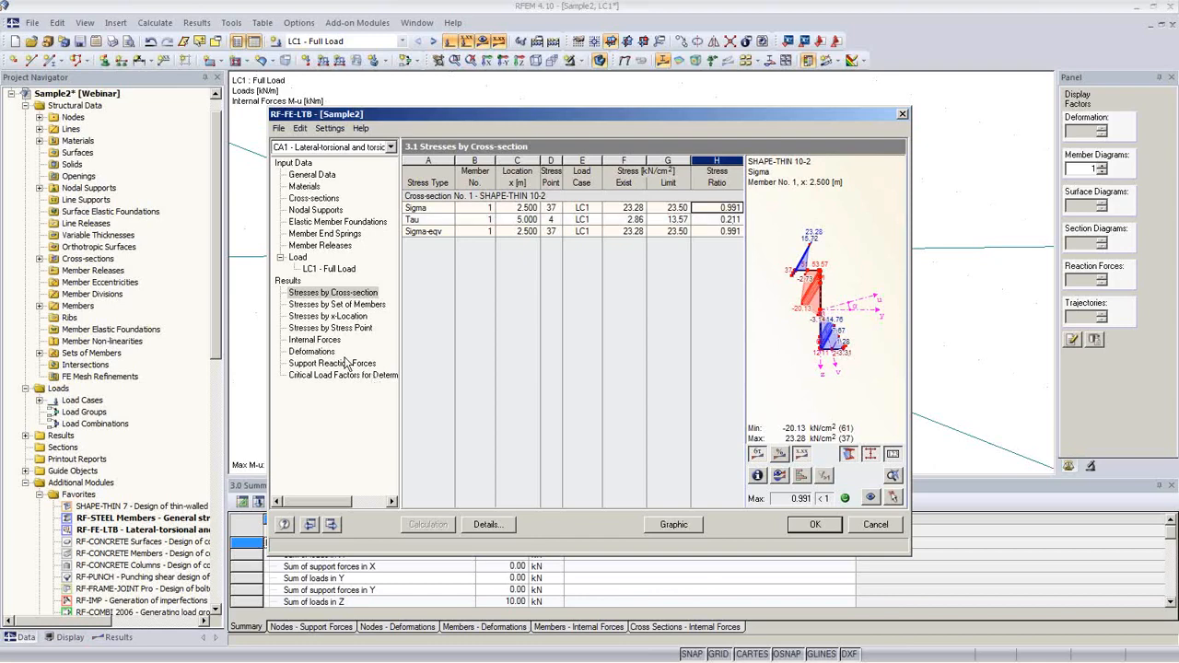
{"action": "left_click", "coordinate": [343, 374]}
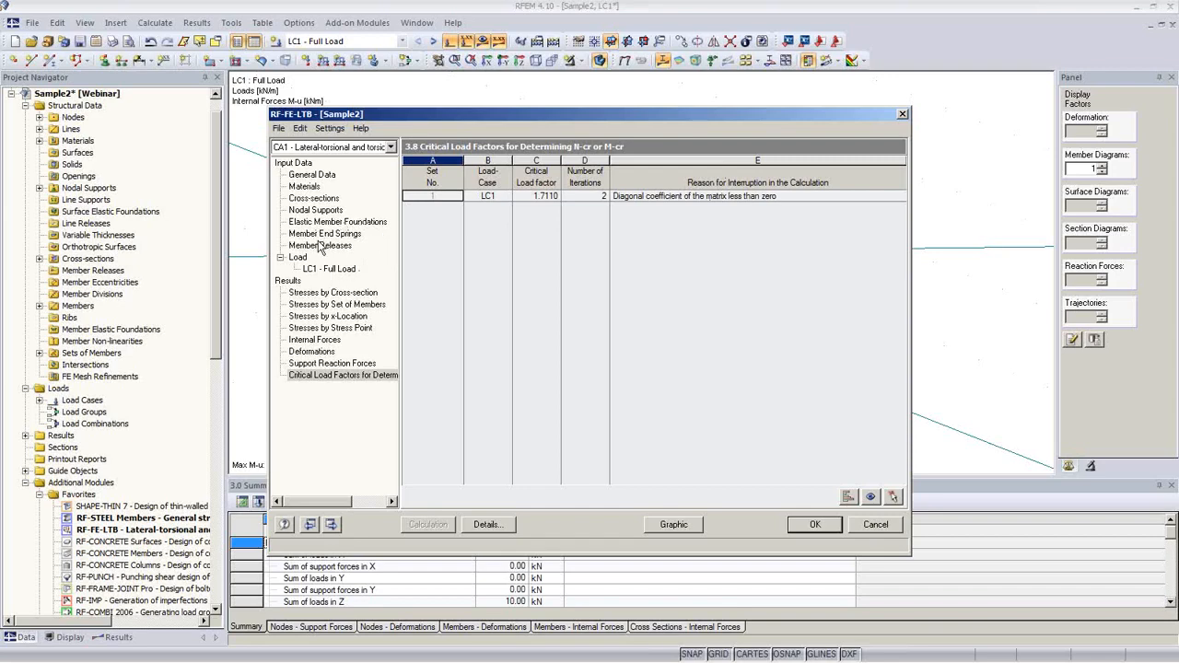
{"action": "left_click", "coordinate": [329, 269]}
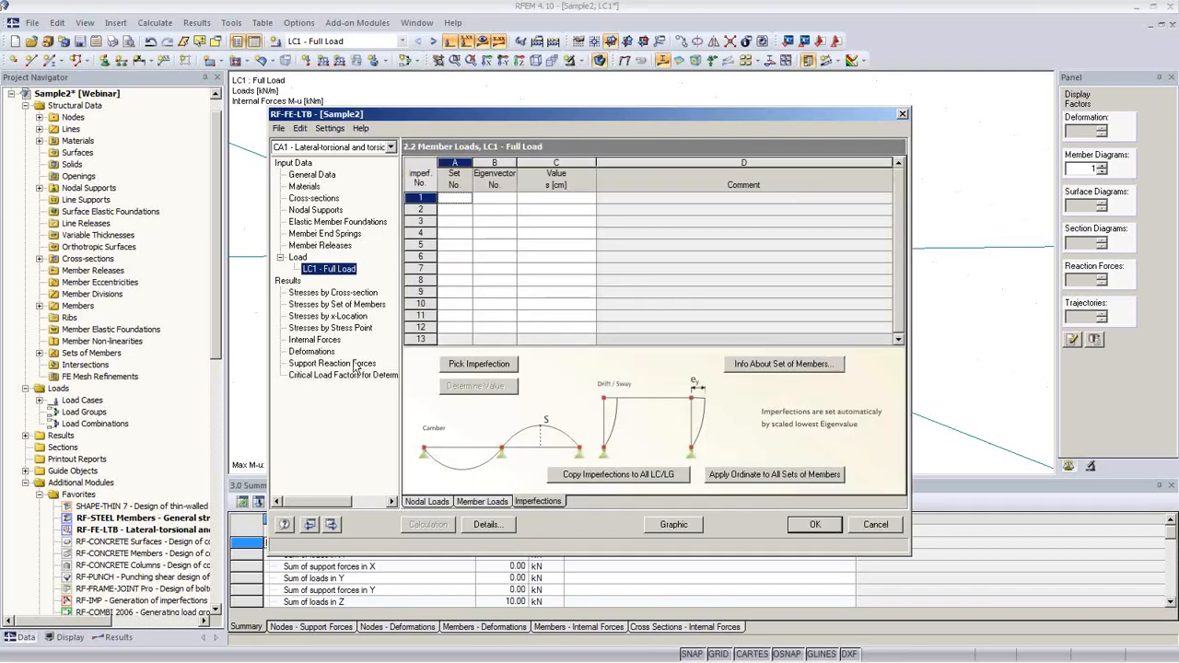
{"action": "left_click", "coordinate": [344, 293]}
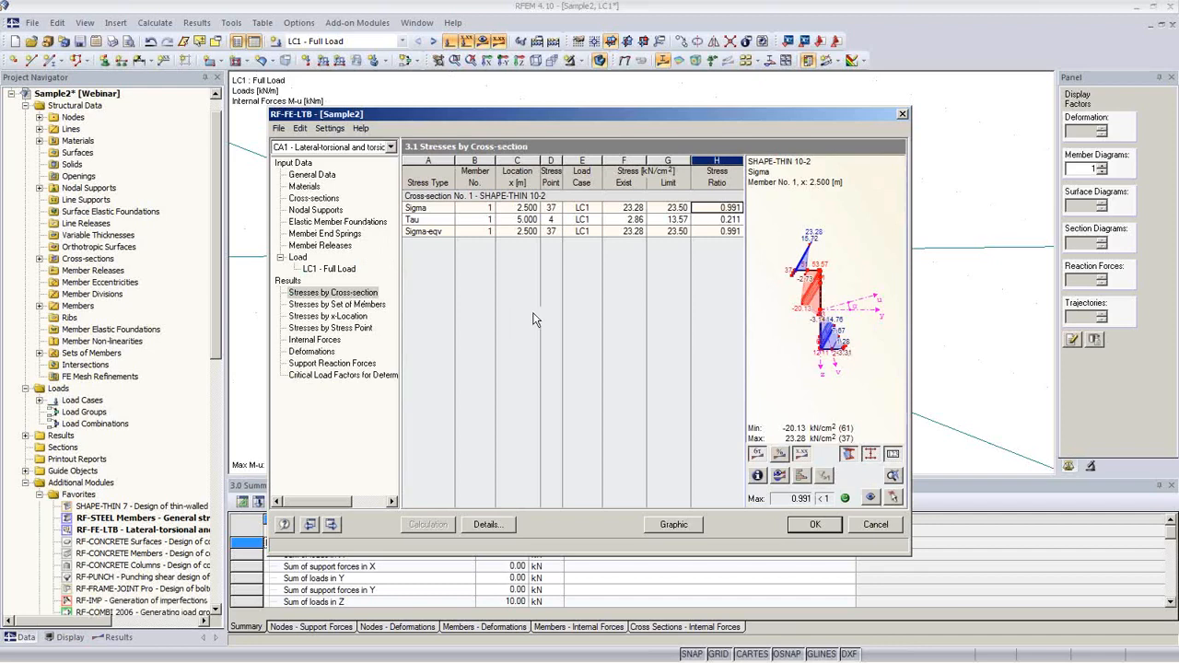
{"action": "left_click", "coordinate": [673, 525]}
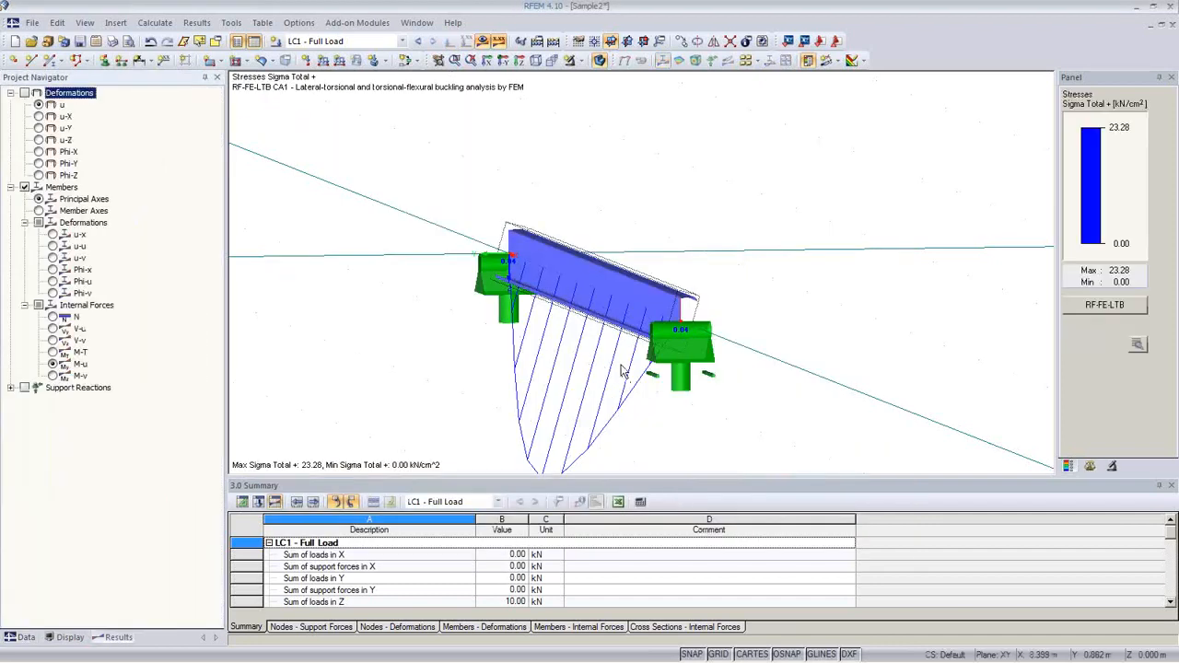
Step: Show the LC 1 total deformation u on the purlin
{"action": "middle_click_drag", "start_coordinate": [621, 369], "coordinate": [764, 319], "text": "ctrl"}
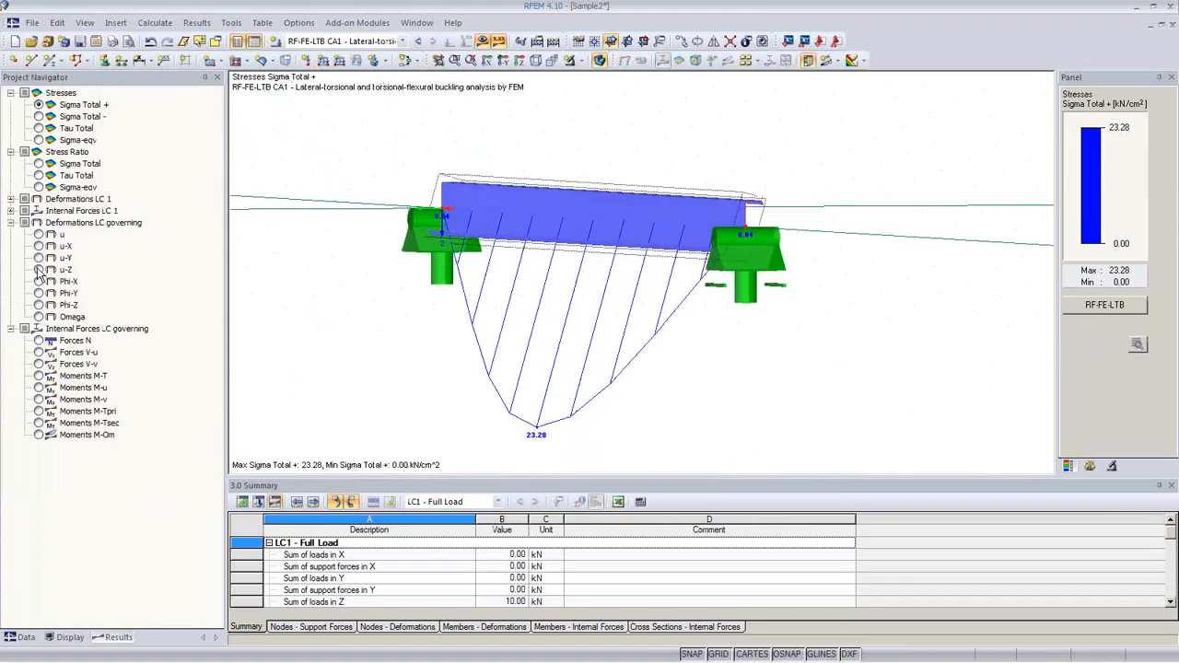
{"action": "left_click", "coordinate": [11, 199]}
{"action": "left_click", "coordinate": [39, 211]}
{"action": "middle_click_drag", "start_coordinate": [590, 341], "coordinate": [820, 357], "text": "ctrl"}
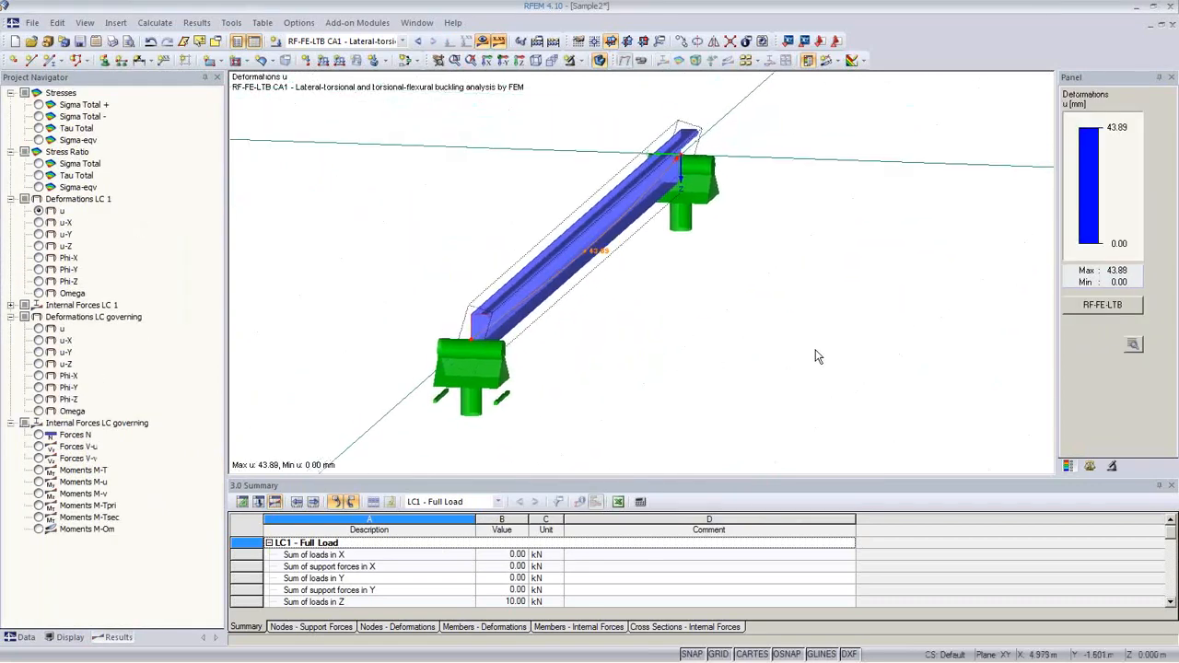
Step: Display the deformed members as colour-coded cross-sections
{"action": "left_click", "coordinate": [70, 638]}
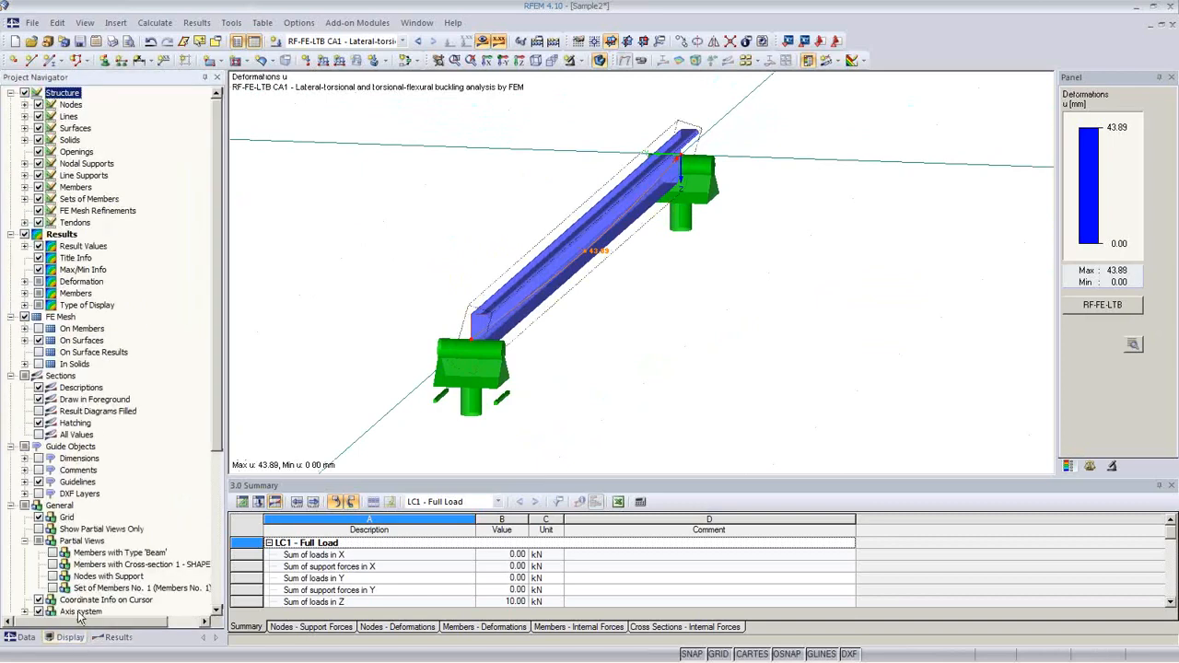
{"action": "left_click", "coordinate": [25, 281]}
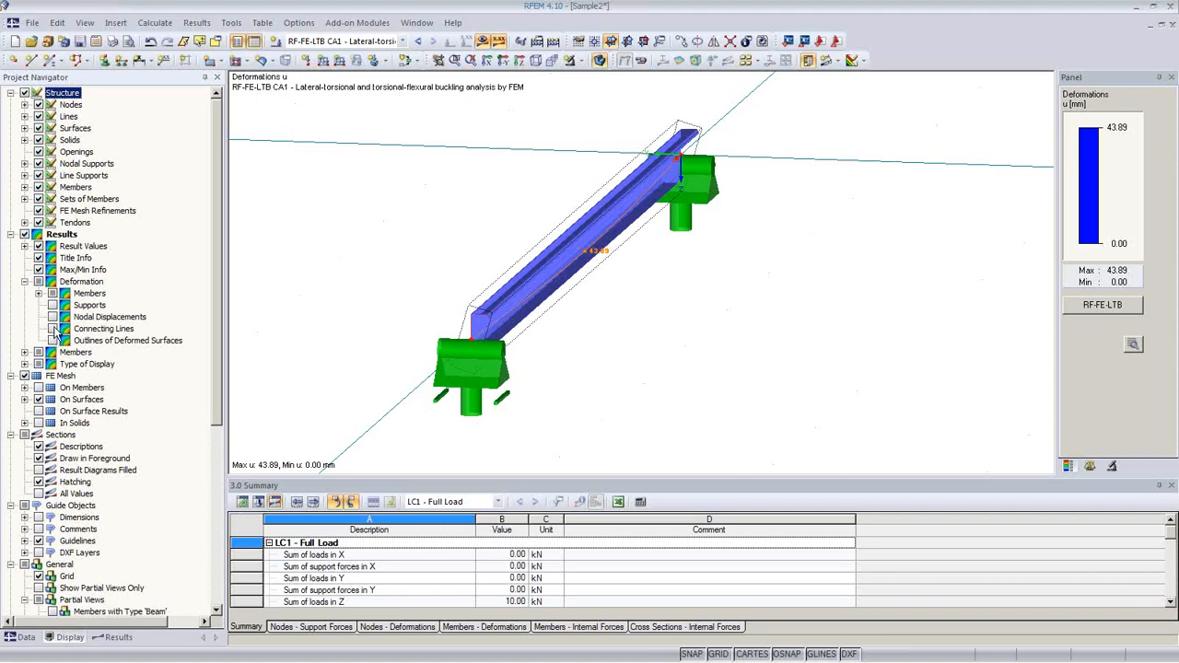
{"action": "left_click", "coordinate": [38, 293]}
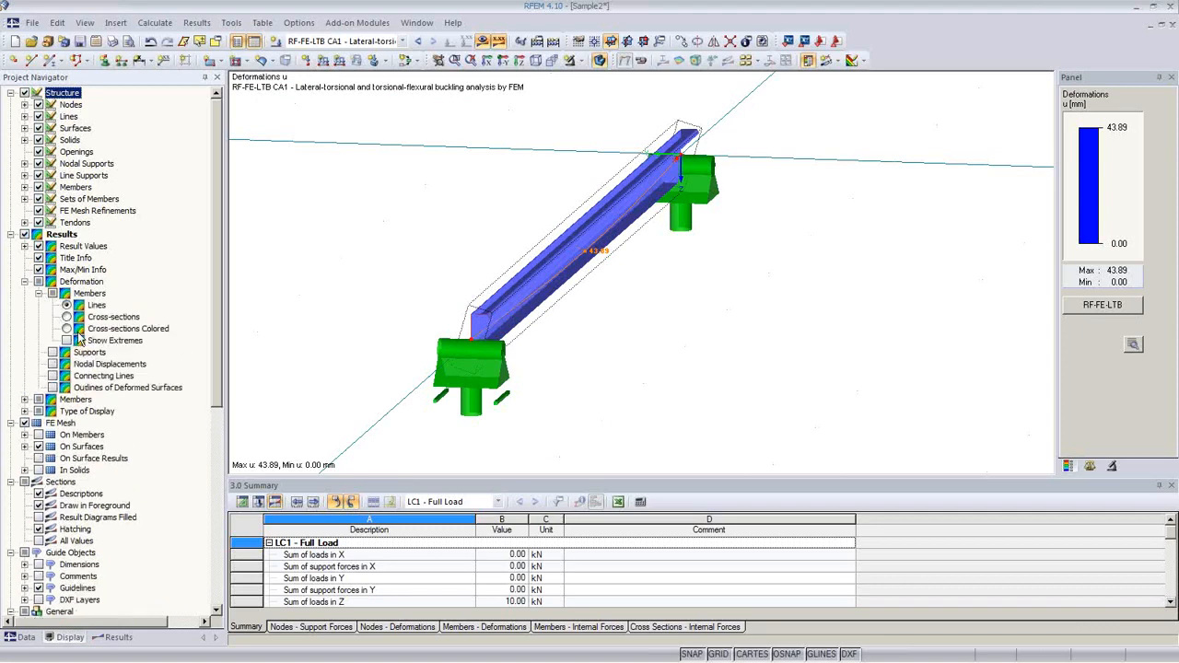
{"action": "left_click", "coordinate": [68, 329]}
{"action": "middle_click_drag", "start_coordinate": [568, 335], "coordinate": [854, 316], "text": "ctrl"}
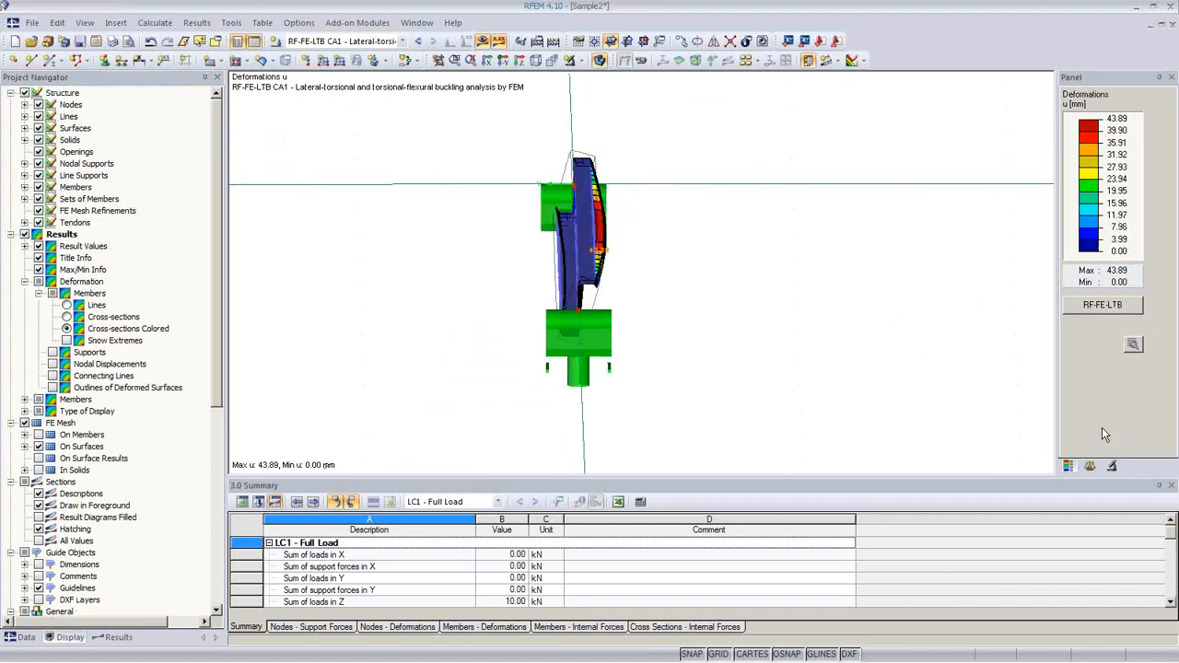
Step: Raise the deformation factor to 8 and inspect the buckled shape (max 43.89 mm)
{"action": "left_click", "coordinate": [1093, 467]}
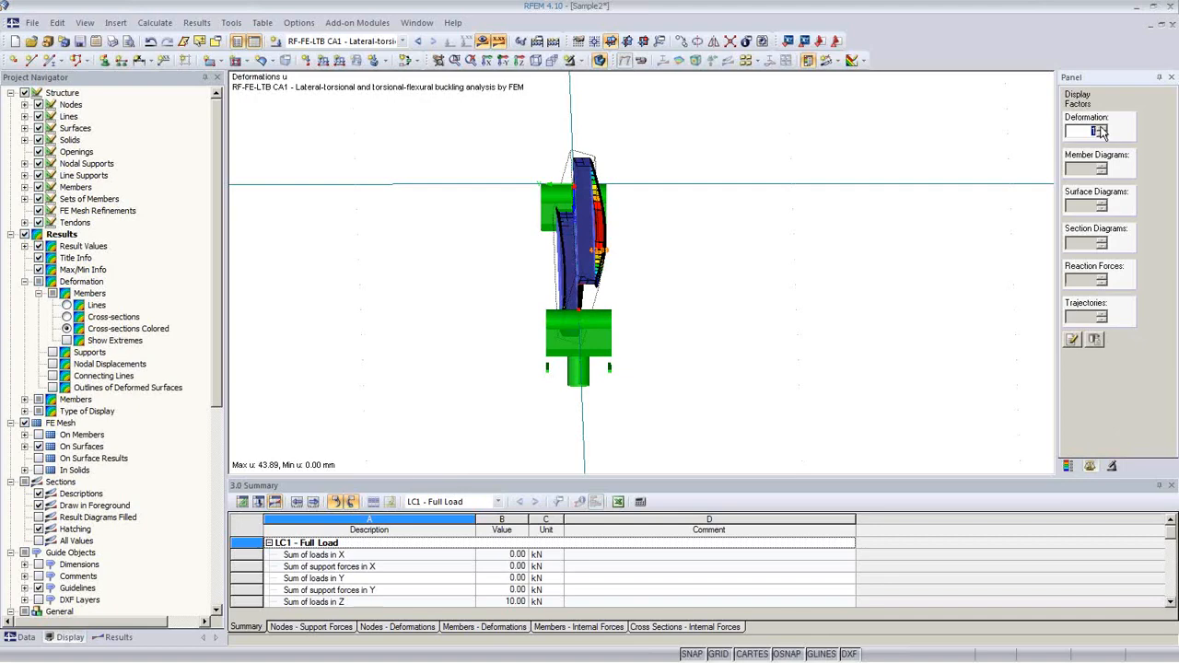
{"action": "left_click", "coordinate": [1101, 129]}
{"action": "left_click", "coordinate": [1101, 128]}
{"action": "left_click", "coordinate": [1101, 128]}
{"action": "left_click", "coordinate": [1100, 128]}
{"action": "left_click", "coordinate": [1101, 128]}
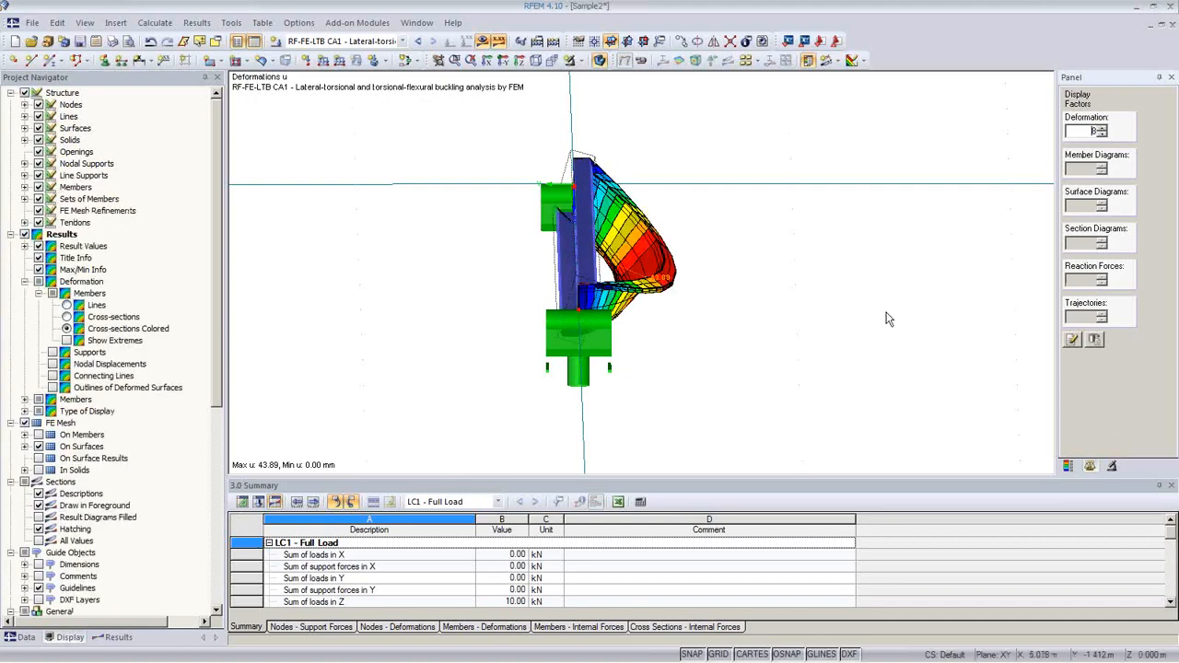
{"action": "middle_click_drag", "start_coordinate": [889, 319], "coordinate": [522, 373], "text": "ctrl"}
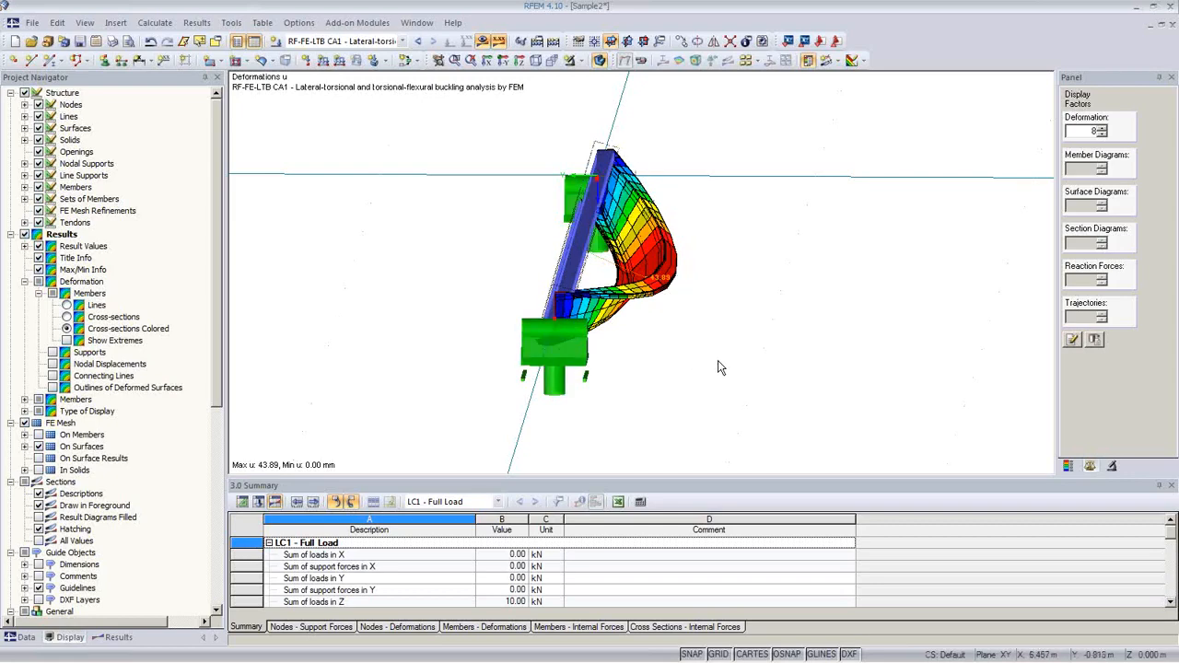
{"action": "middle_click_drag", "start_coordinate": [720, 367], "coordinate": [661, 340], "text": "ctrl"}
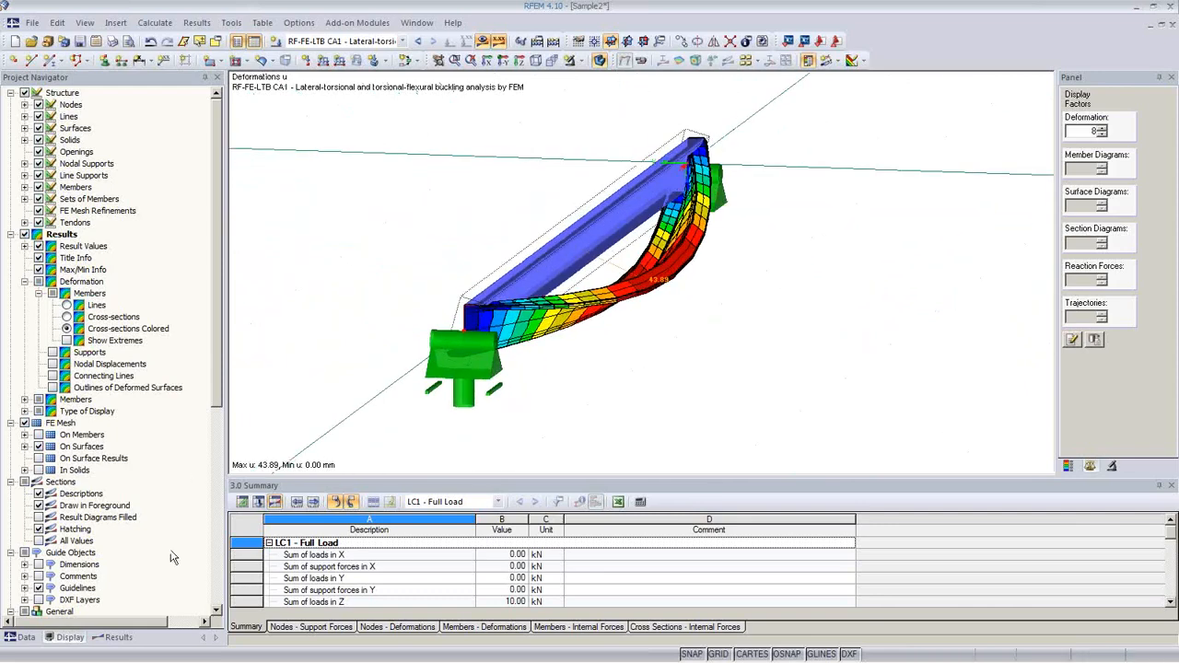
{"action": "left_click", "coordinate": [127, 640]}
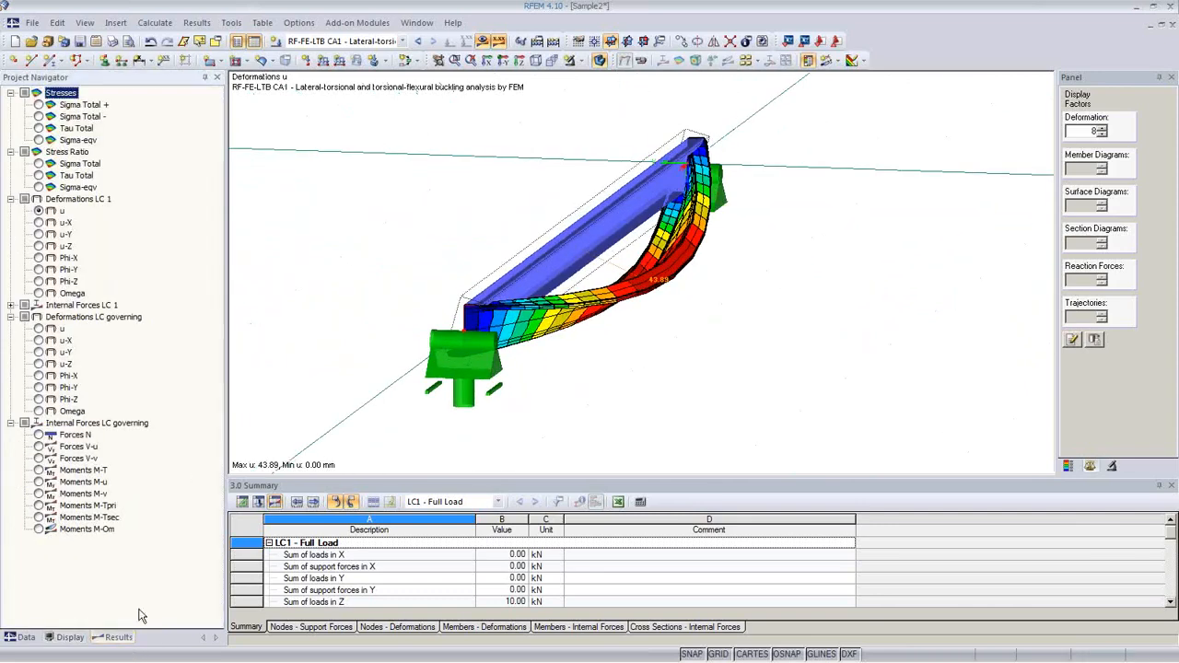
Step: Review the N, V-u, V-v and M-T internal-force diagrams from several angles
{"action": "left_click", "coordinate": [39, 435]}
{"action": "middle_click_drag", "start_coordinate": [576, 406], "coordinate": [610, 319], "text": "ctrl"}
{"action": "scroll", "coordinate": [488, 355], "scroll_direction": "down", "scroll_amount": 3}
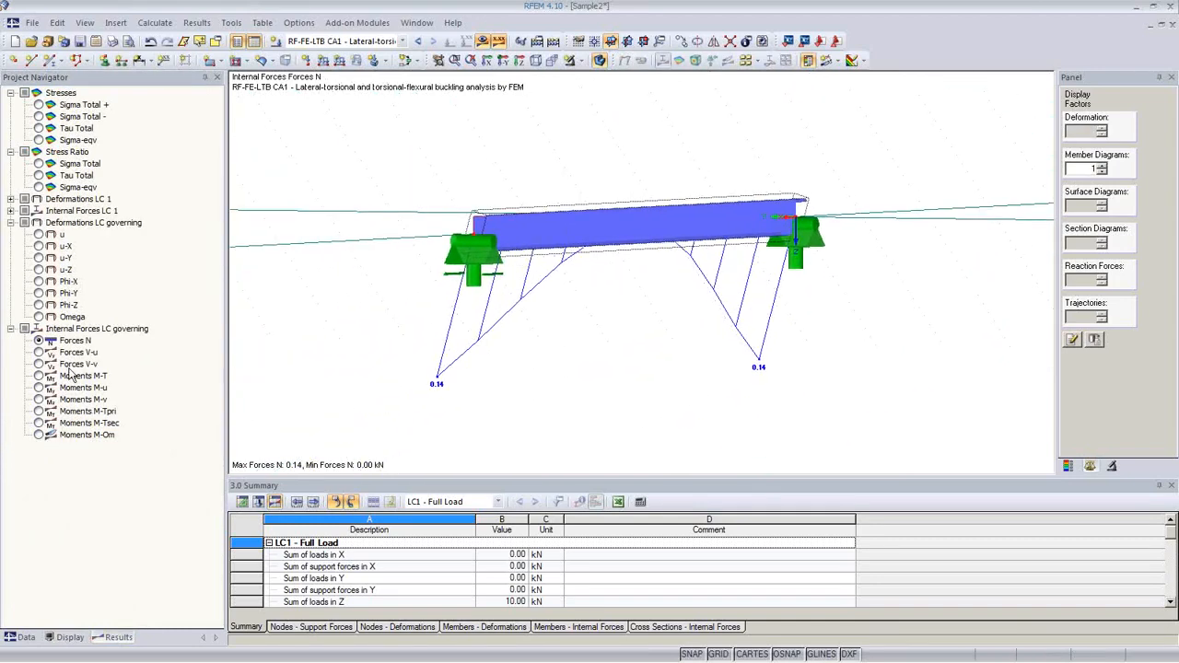
{"action": "left_click", "coordinate": [39, 353]}
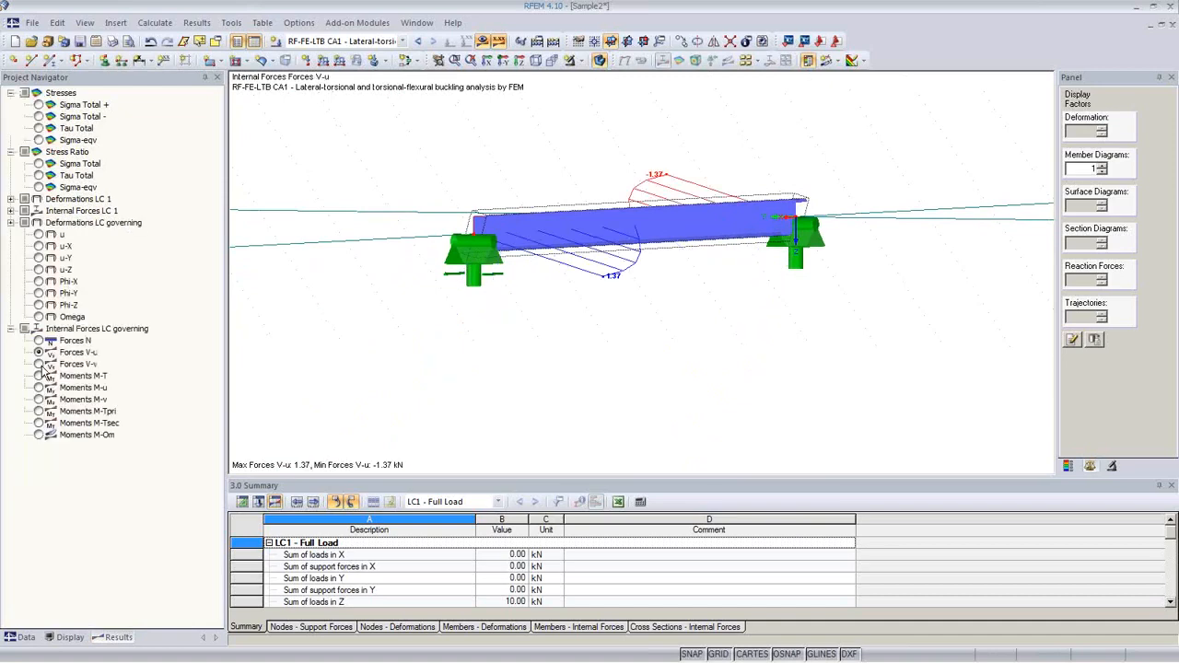
{"action": "left_click", "coordinate": [39, 364]}
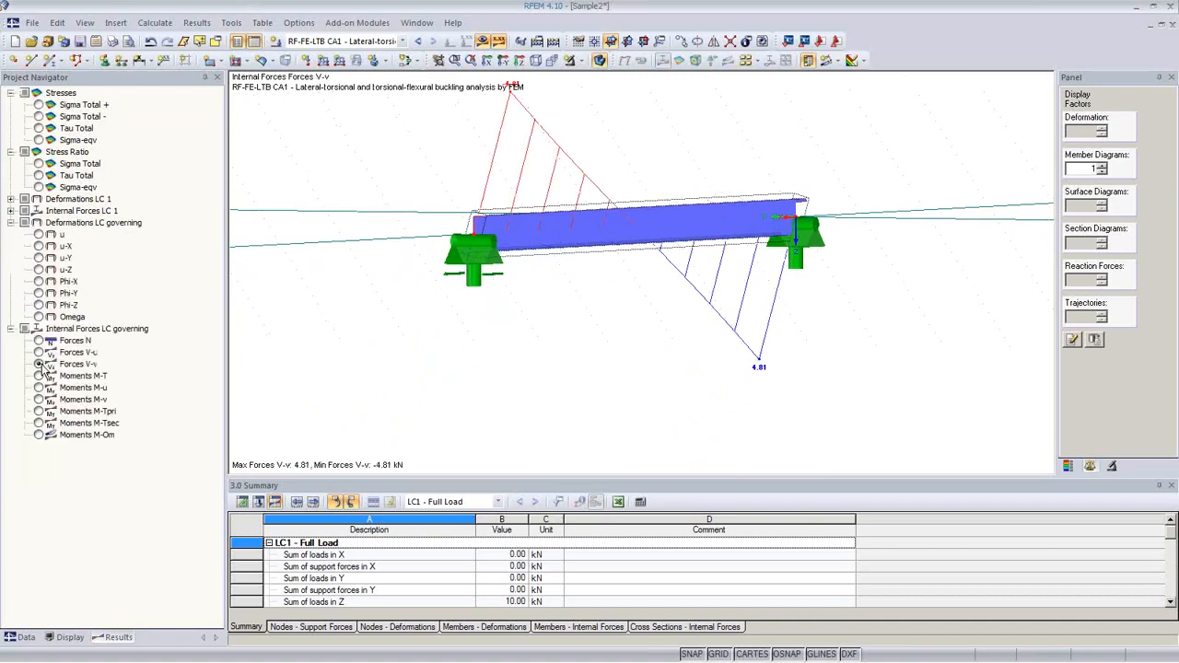
{"action": "left_click", "coordinate": [38, 375]}
{"action": "middle_click_drag", "start_coordinate": [639, 349], "coordinate": [858, 355], "text": "ctrl"}
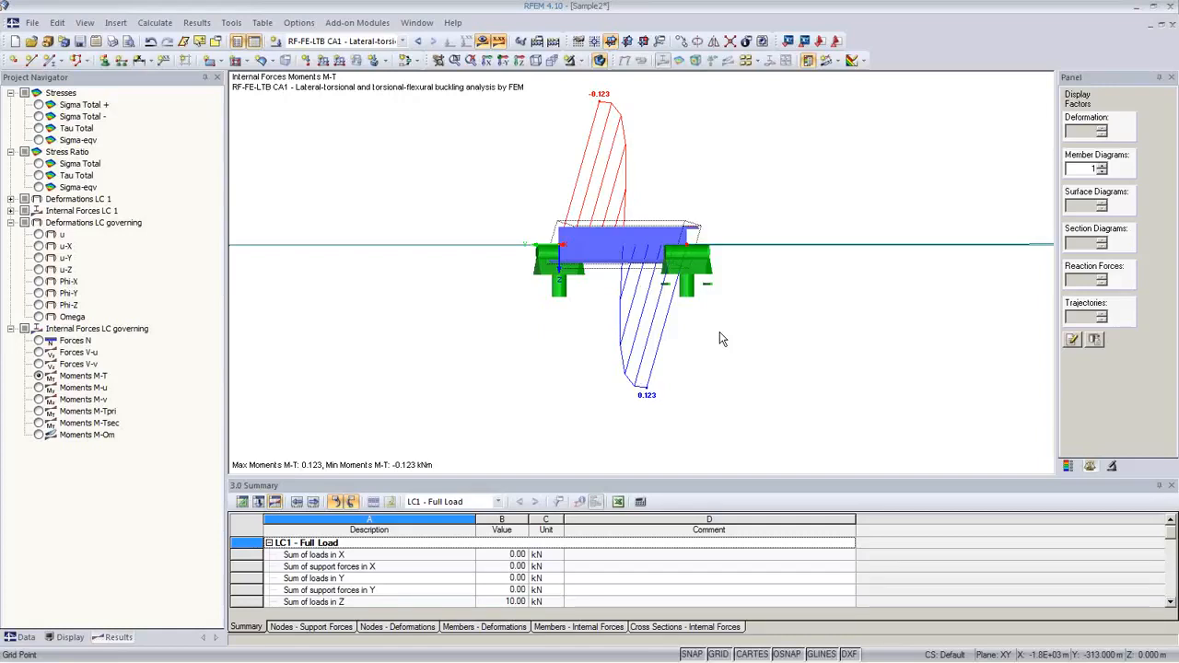
{"action": "middle_click_drag", "start_coordinate": [722, 339], "coordinate": [592, 376], "text": "ctrl"}
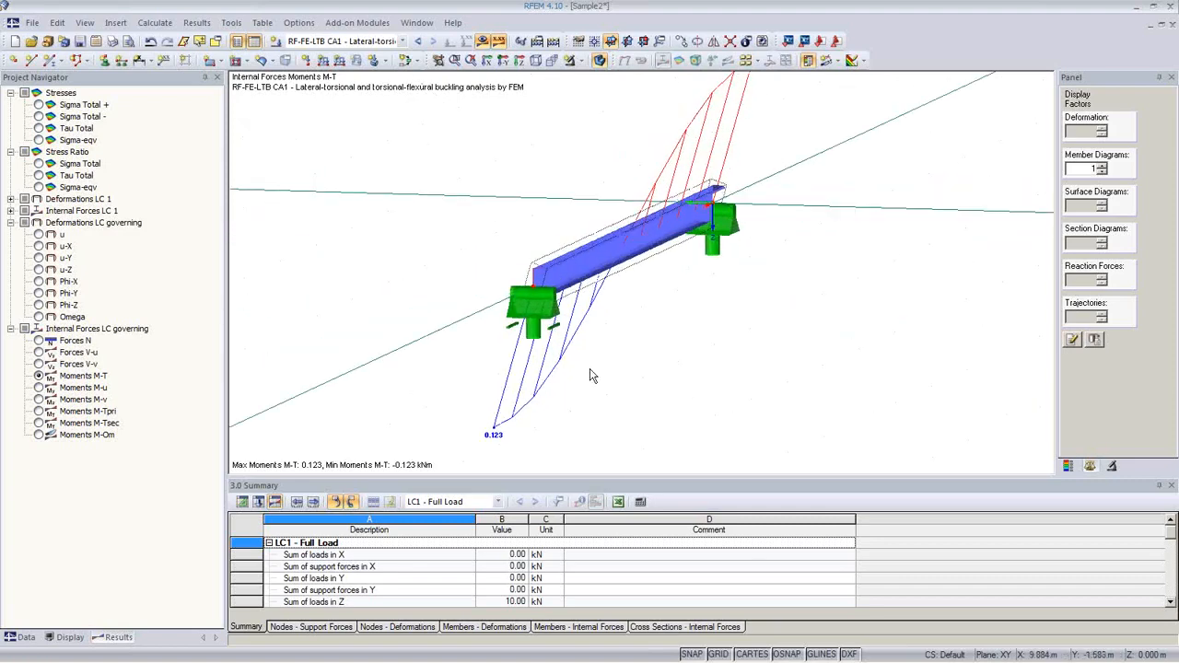
Step: Step through M-u, M-v, M-Tpri and M-Tsec to the M-Om diagram (minimum -0.171 kNm²)
{"action": "left_click", "coordinate": [38, 388]}
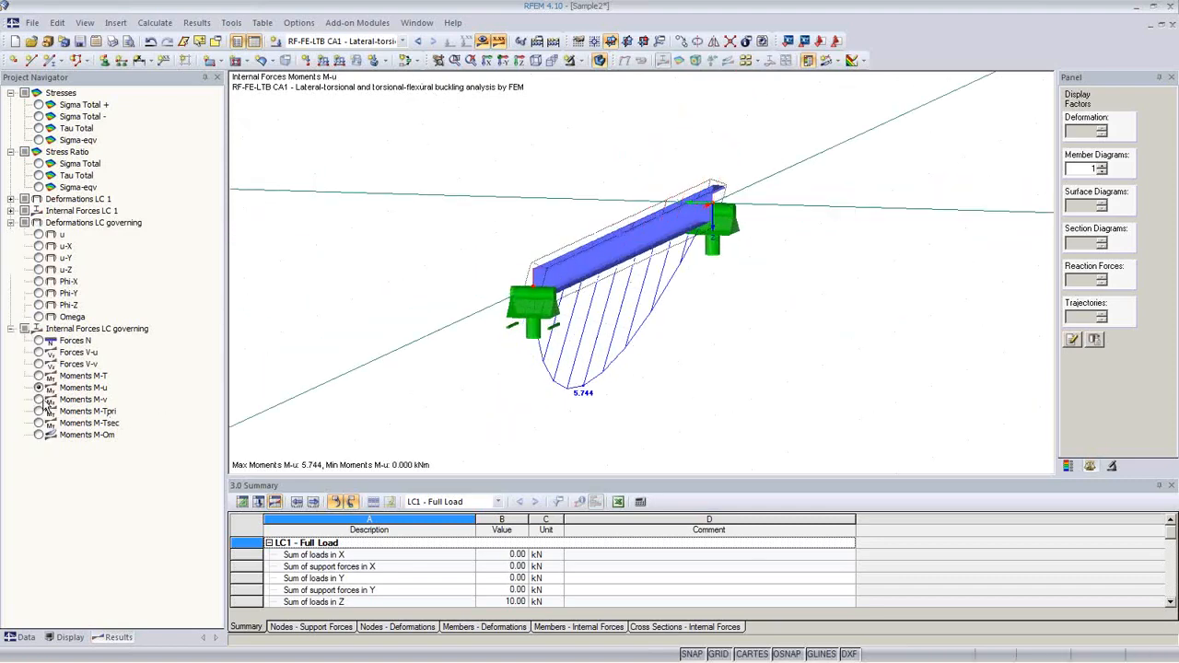
{"action": "left_click", "coordinate": [39, 400]}
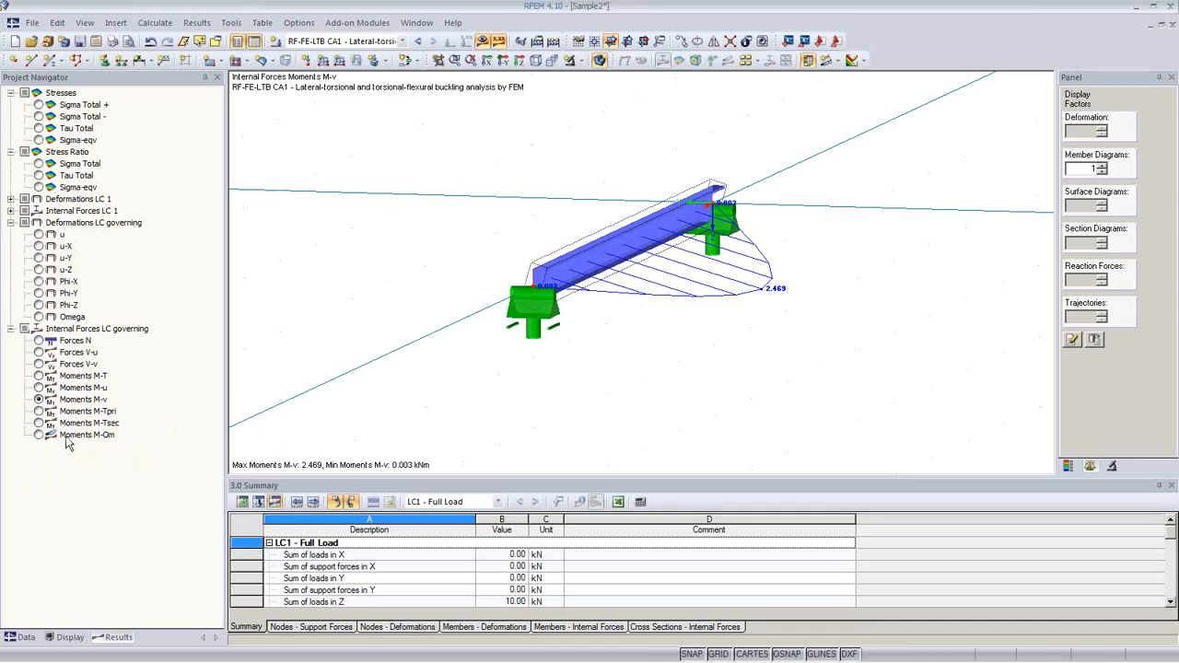
{"action": "left_click", "coordinate": [38, 412]}
{"action": "left_click", "coordinate": [39, 424]}
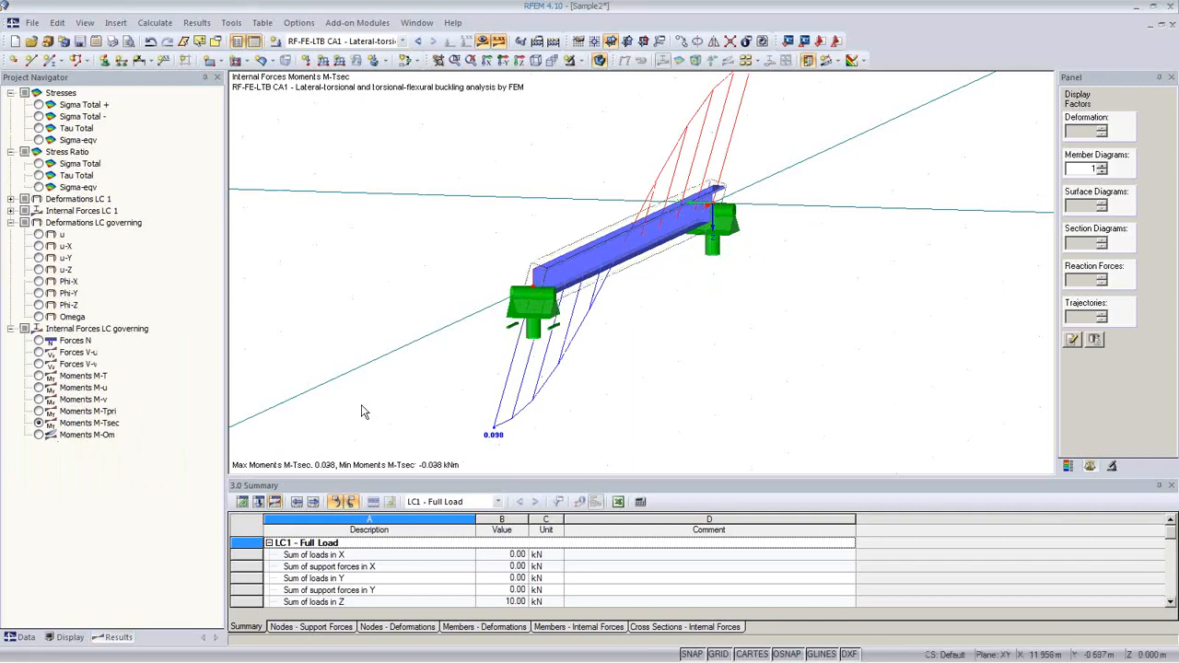
{"action": "left_click", "coordinate": [38, 435]}
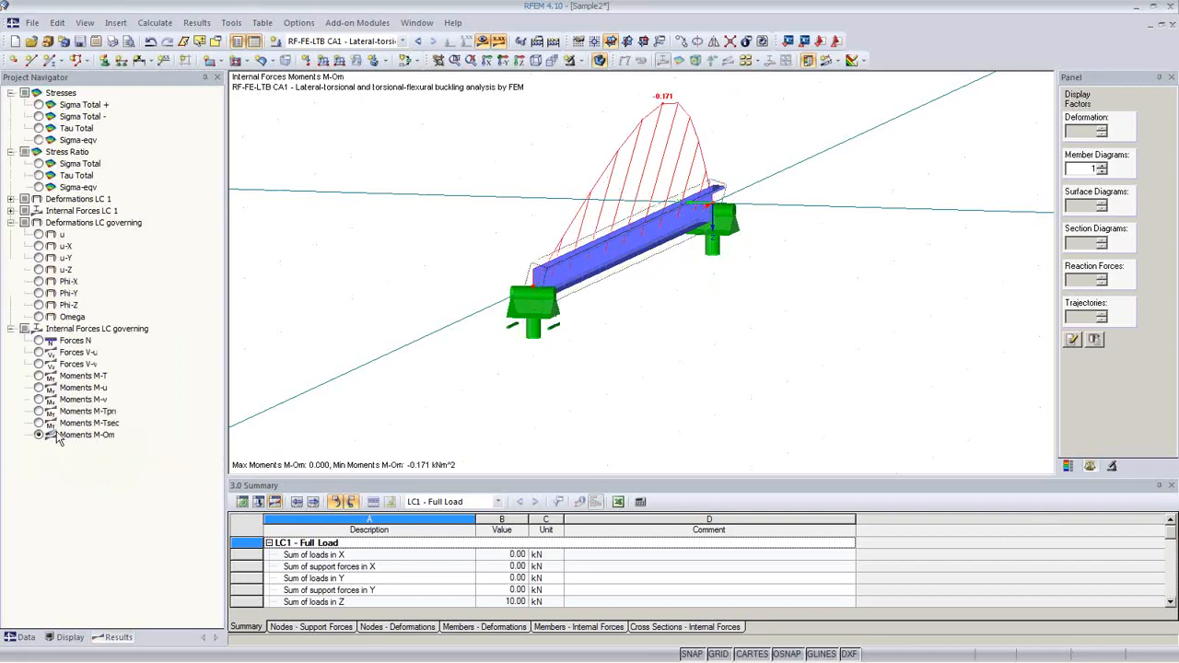
{"action": "middle_click_drag", "start_coordinate": [687, 357], "coordinate": [872, 391], "text": "ctrl"}
{"action": "left_click", "coordinate": [1068, 466]}
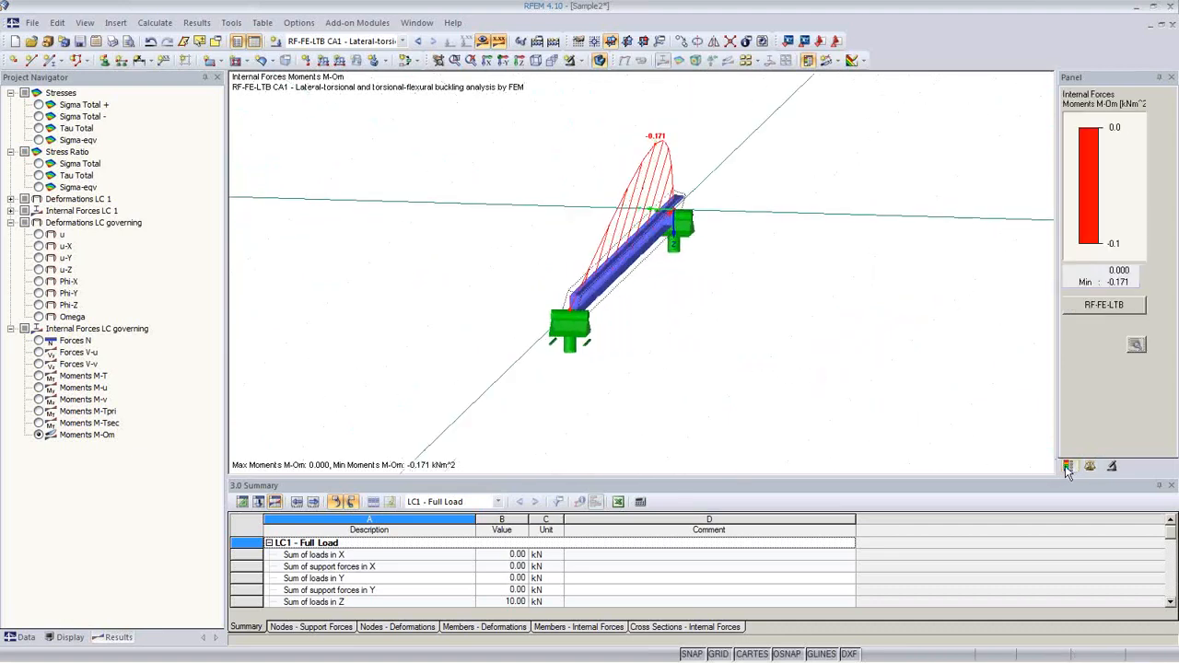
Step: Put the LC1 load at stress point 51 (ey −3.77, ez −12.06 cm) and recalculate, giving stress ratio 3.820
{"action": "left_click", "coordinate": [1093, 308]}
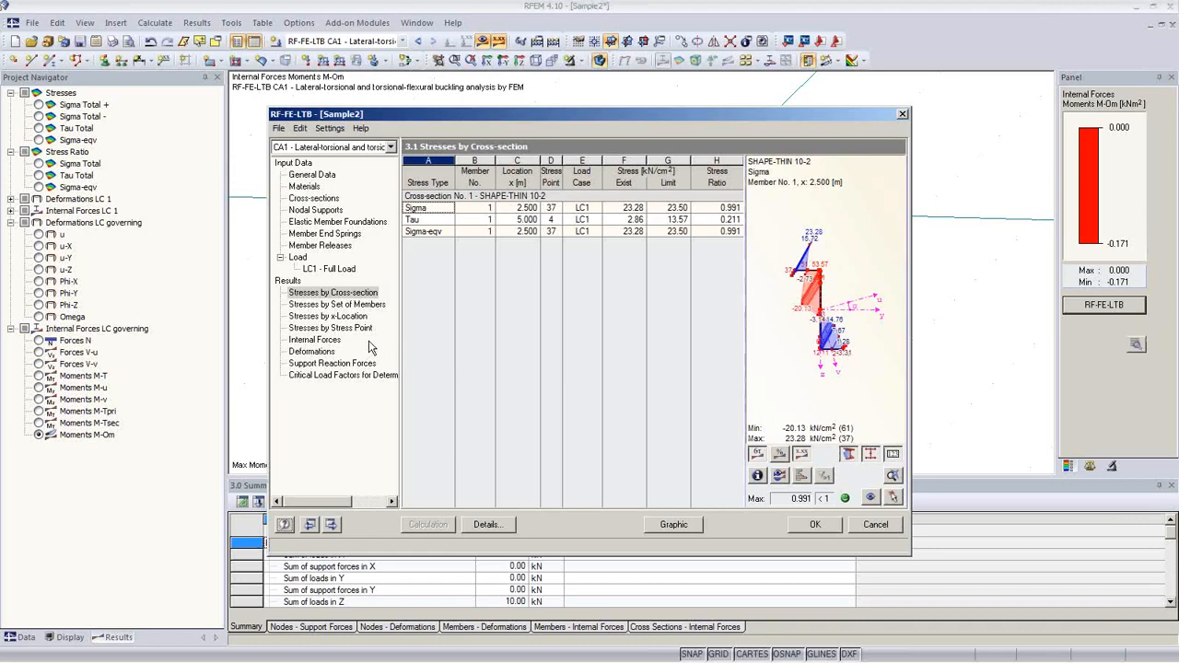
{"action": "left_click", "coordinate": [330, 269]}
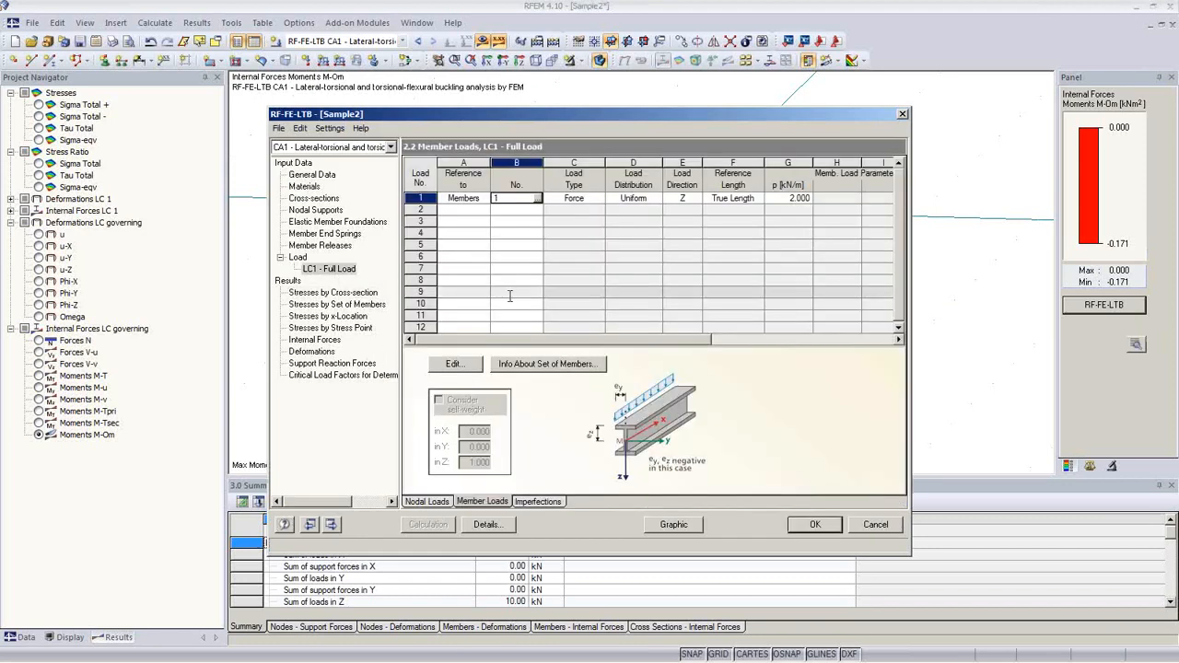
{"action": "key", "text": "Tab"}
{"action": "key", "text": "Tab"}
{"action": "key", "text": "Tab"}
{"action": "key", "text": "Tab"}
{"action": "key", "text": "Tab"}
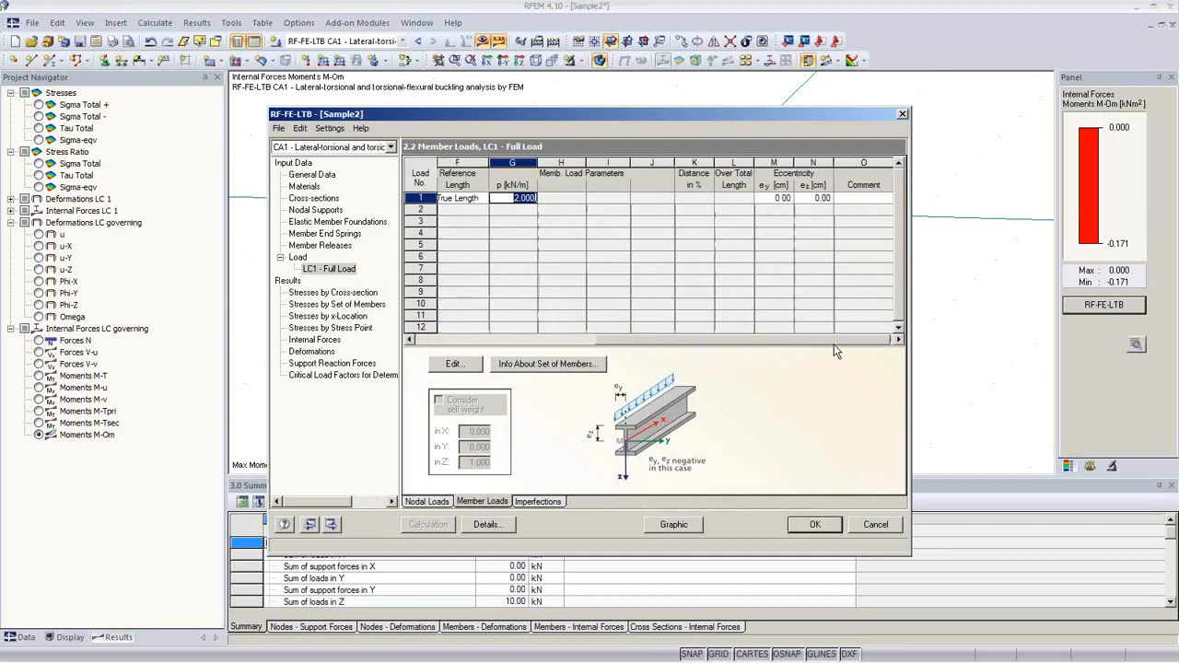
{"action": "left_click", "coordinate": [816, 199]}
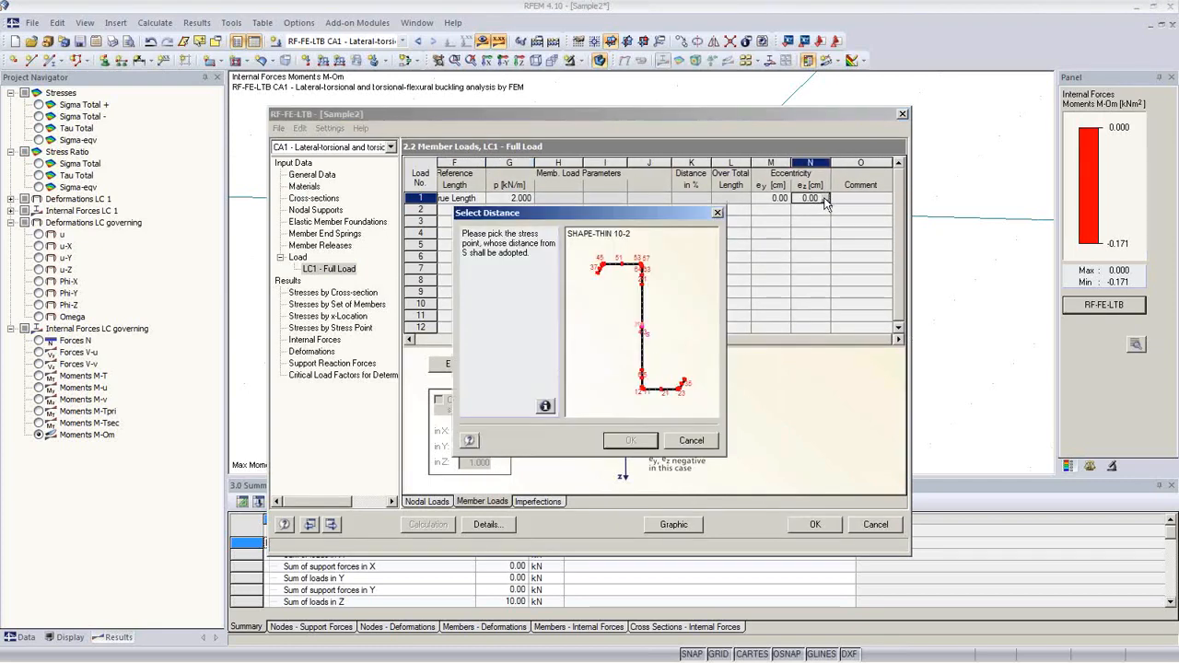
{"action": "left_click", "coordinate": [825, 199]}
{"action": "left_click", "coordinate": [620, 263]}
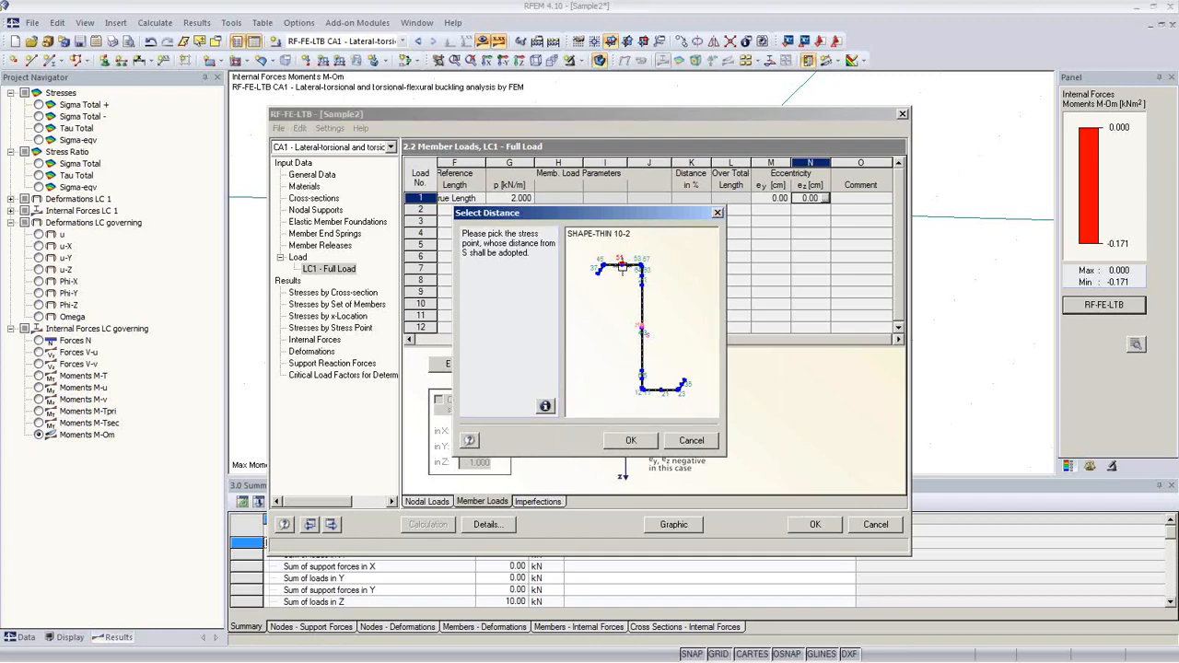
{"action": "left_click", "coordinate": [630, 440]}
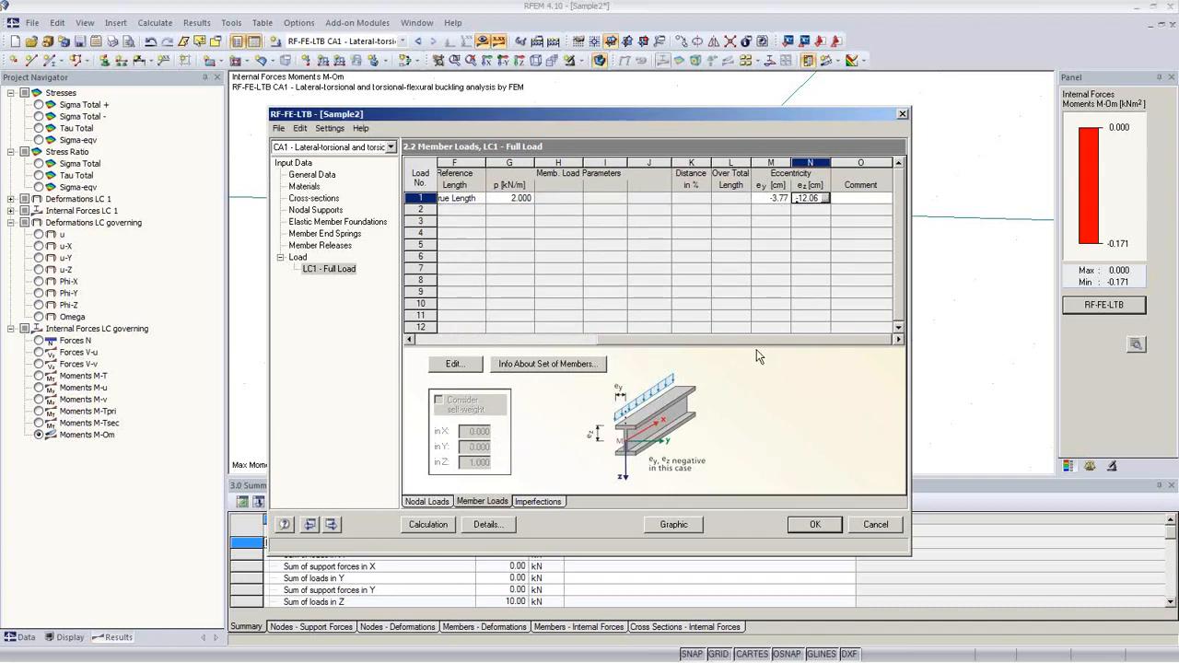
{"action": "left_click", "coordinate": [427, 524]}
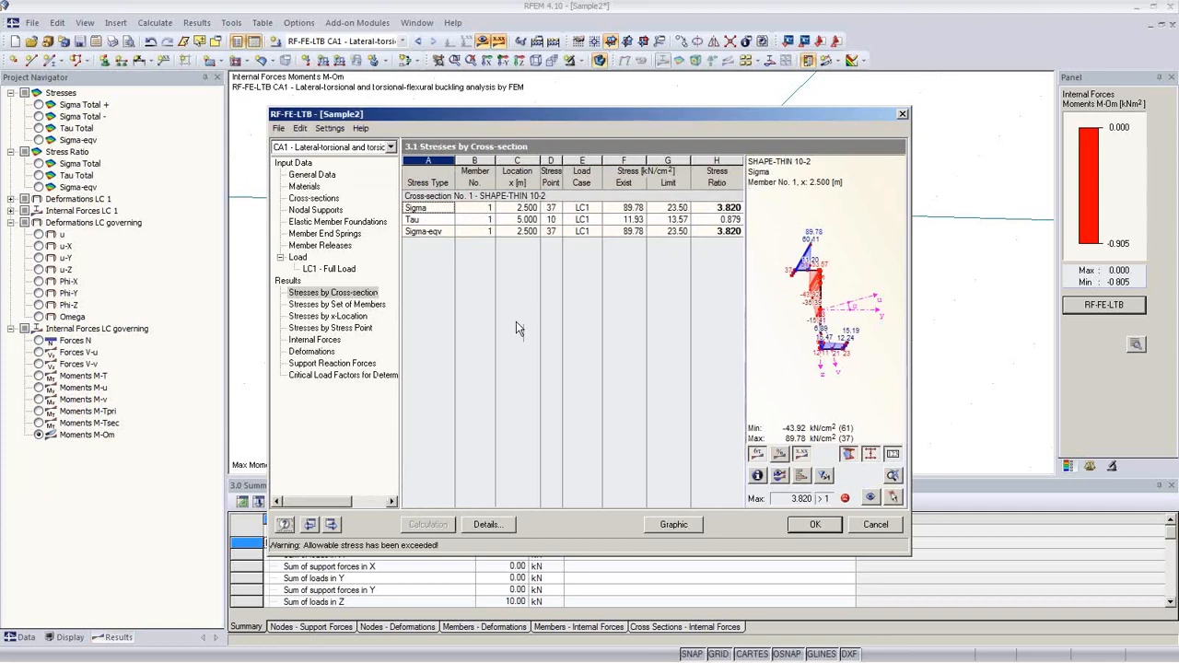
Step: Check the 1.2110 critical load factor, then return to the LC1 Full Load member loads table
{"action": "left_click", "coordinate": [358, 375]}
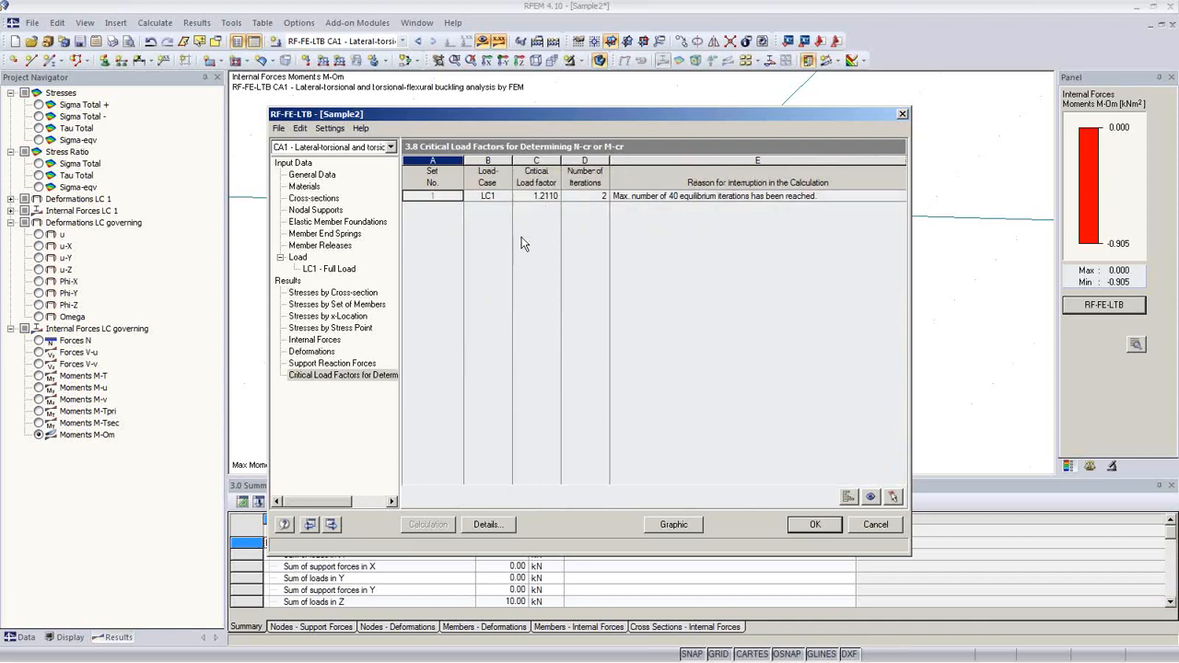
{"action": "left_click", "coordinate": [328, 268]}
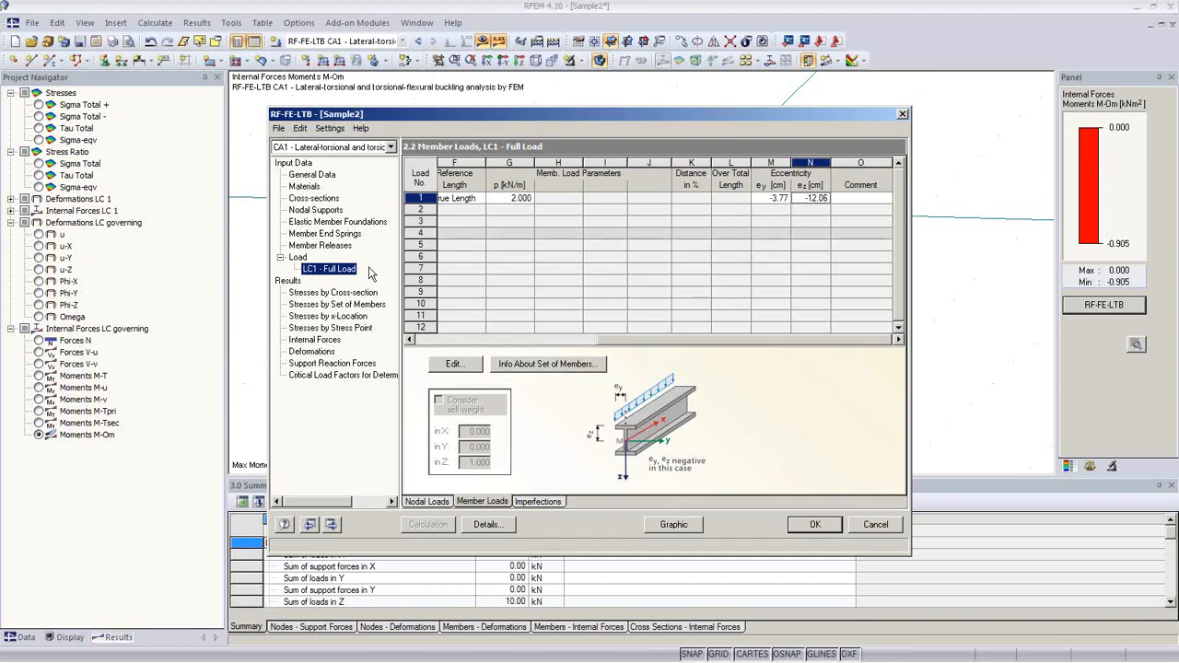
Step: Add an elastic foundation on Set No. 1 for member 1 and open its spring settings
{"action": "left_click", "coordinate": [338, 226]}
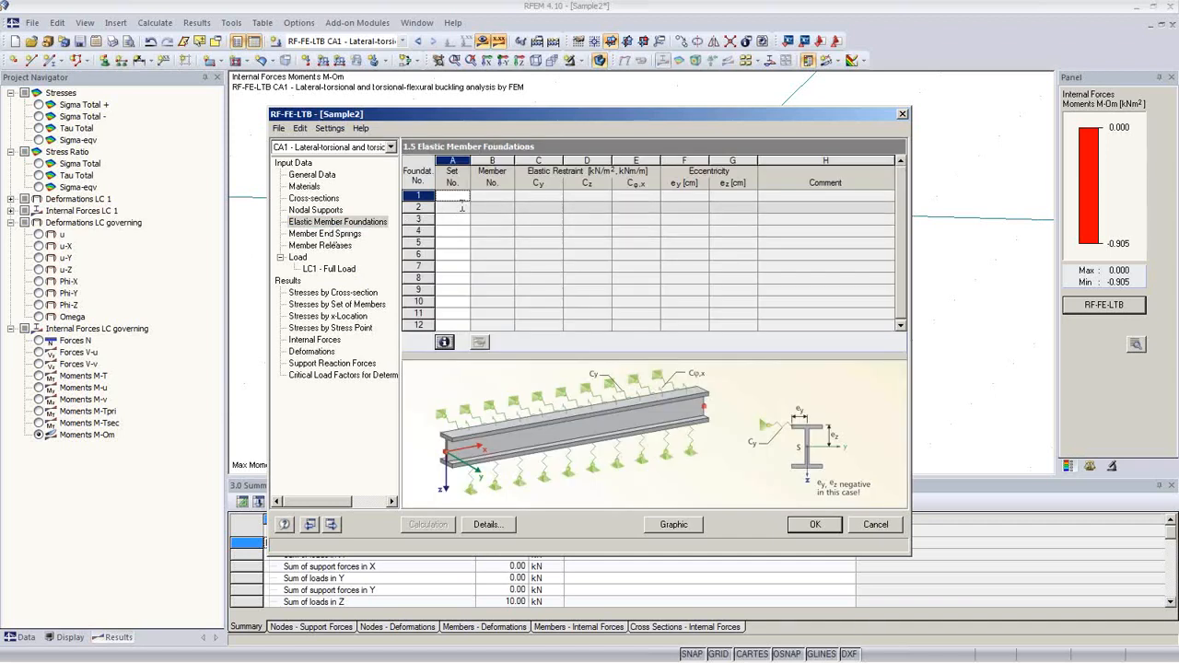
{"action": "left_click", "coordinate": [462, 198]}
{"action": "left_click", "coordinate": [465, 196]}
{"action": "left_click", "coordinate": [466, 208]}
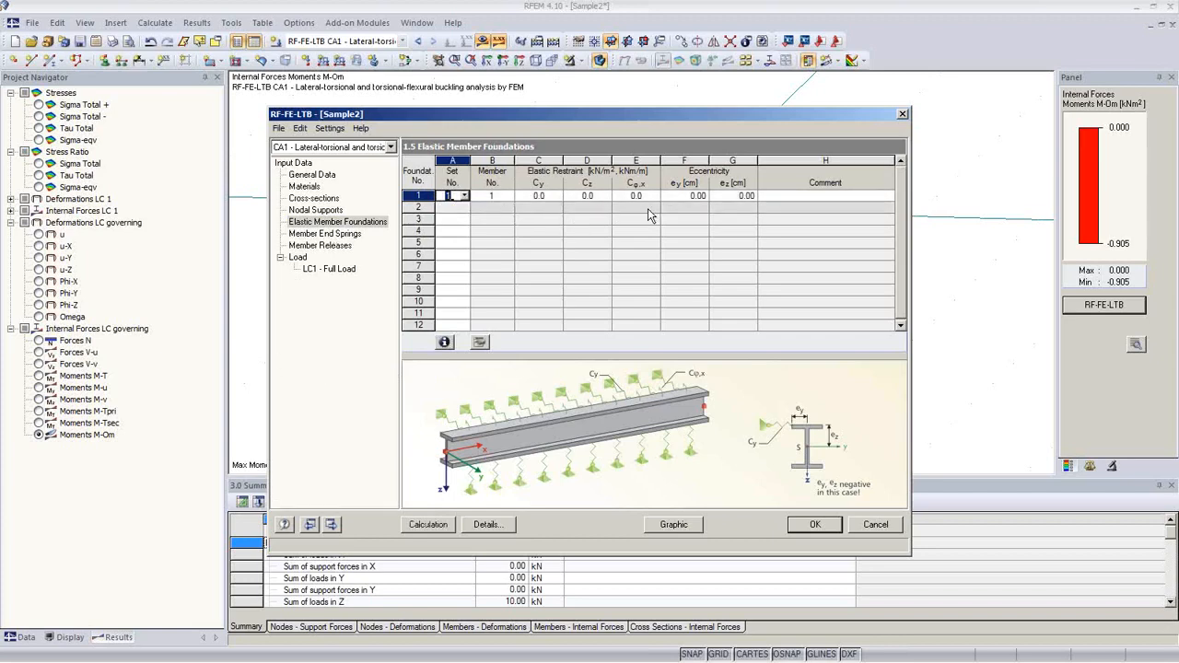
{"action": "left_click", "coordinate": [684, 195]}
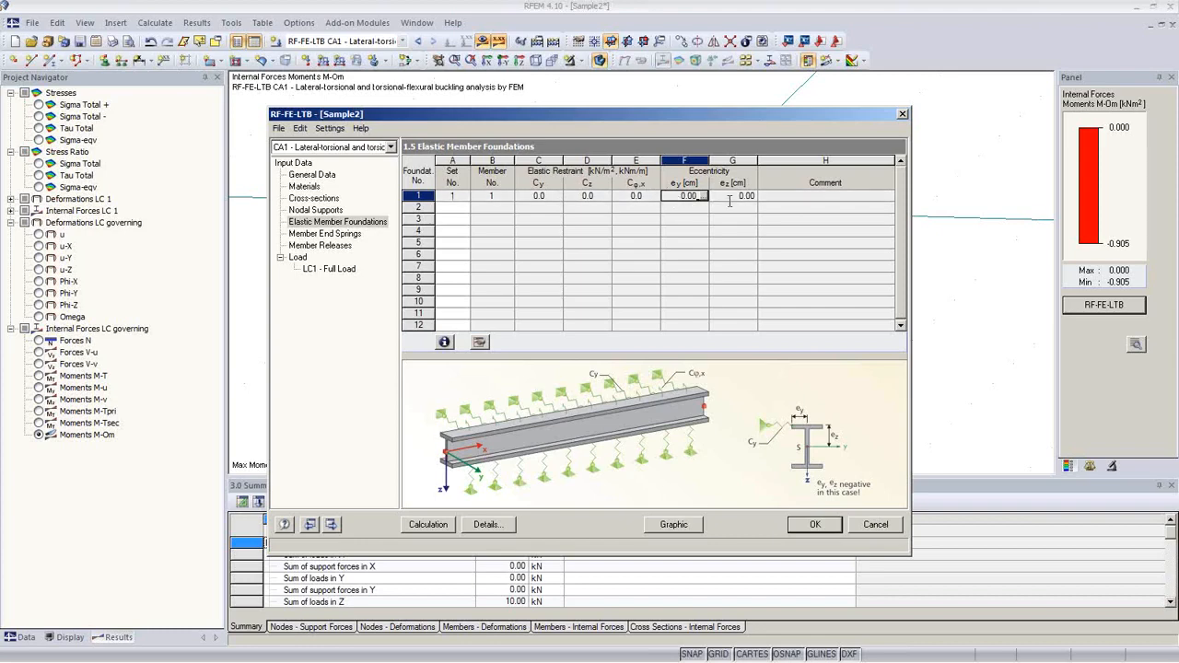
{"action": "left_click", "coordinate": [478, 347]}
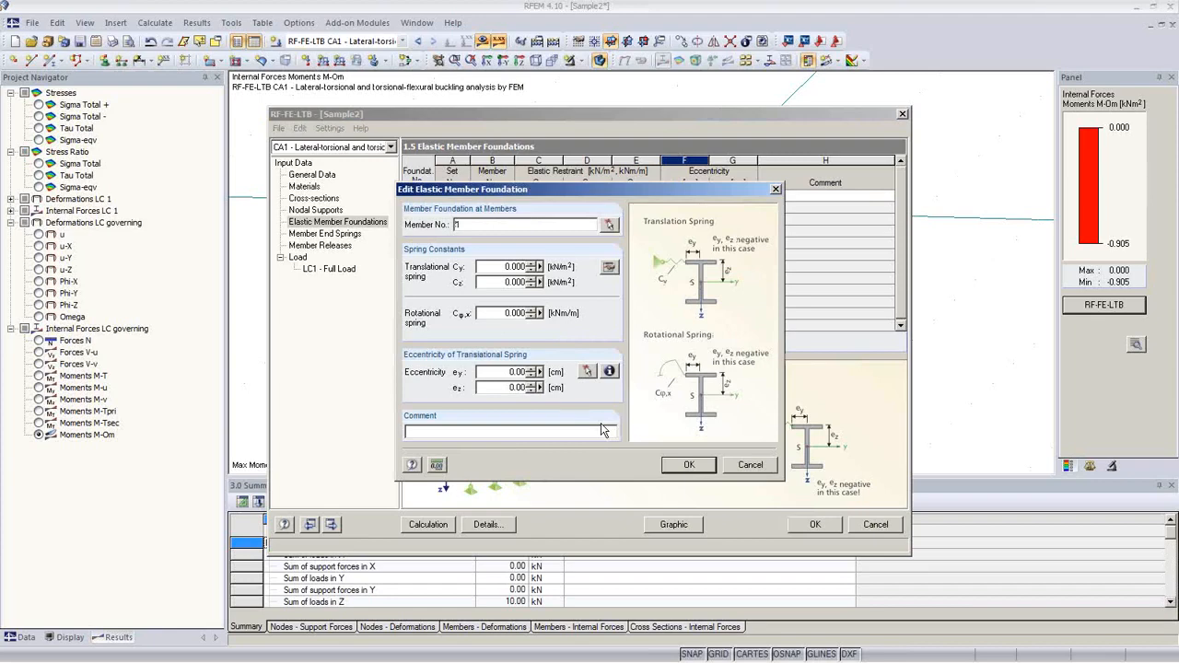
Step: Open the tension-field spring calculation for the 5.000 m beam
{"action": "left_click", "coordinate": [614, 270]}
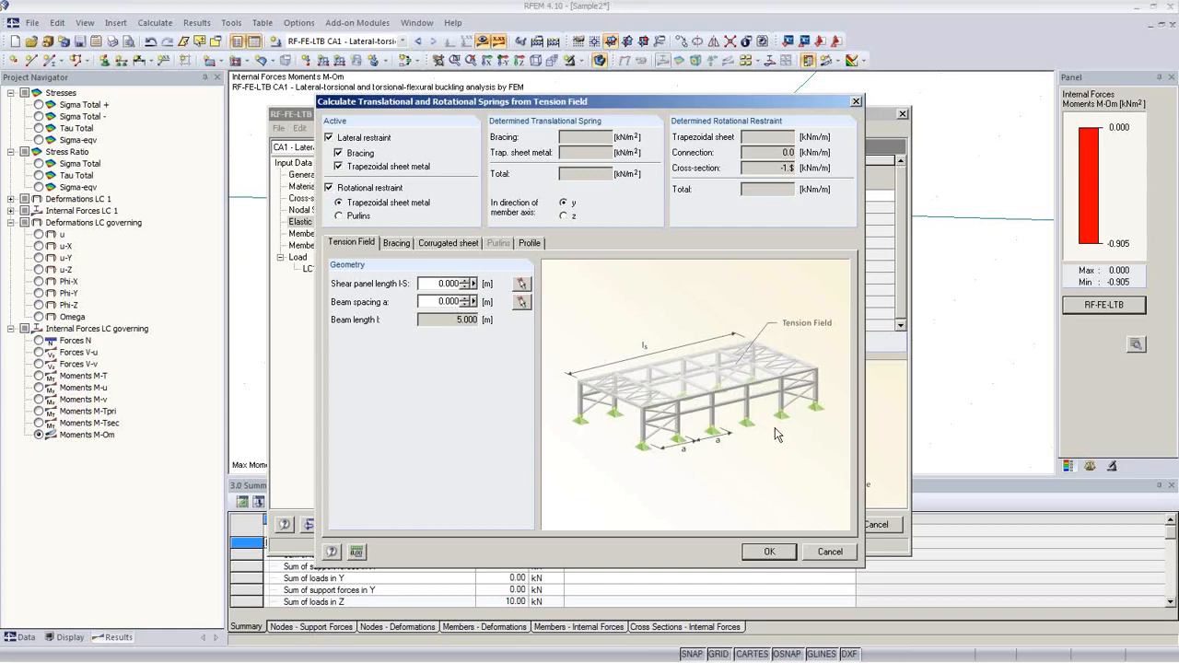
Step: Turn off lateral restraint, enter the shear panel length and a 1.5 m beam spacing
{"action": "left_click", "coordinate": [329, 138]}
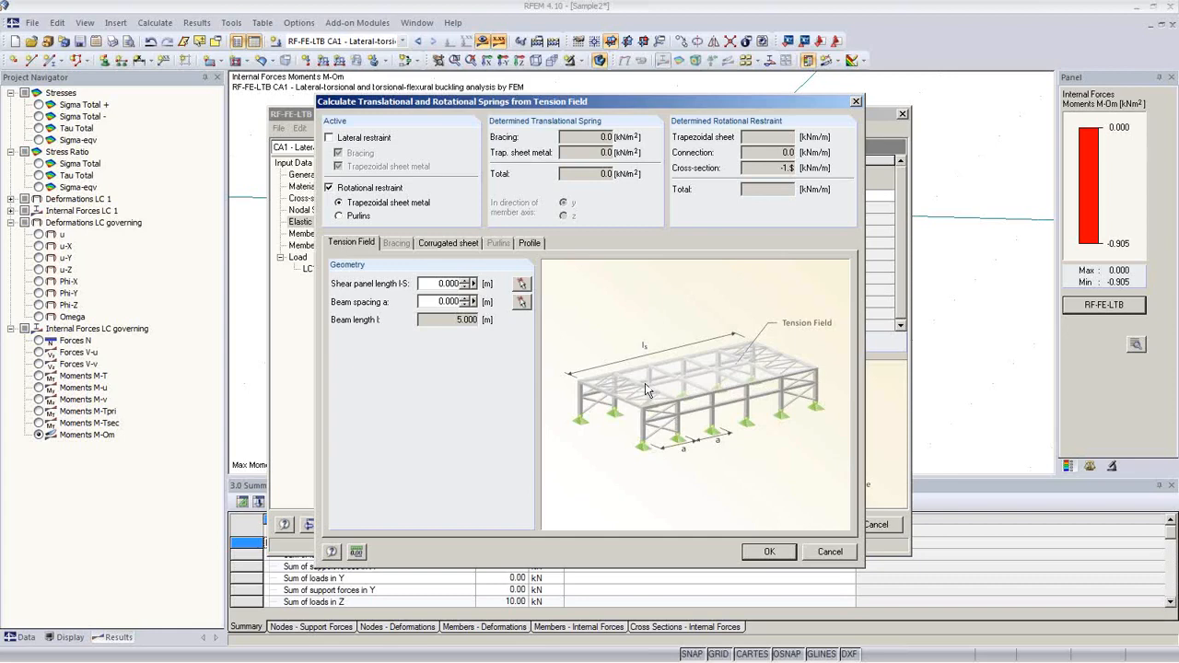
{"action": "left_click", "coordinate": [522, 285]}
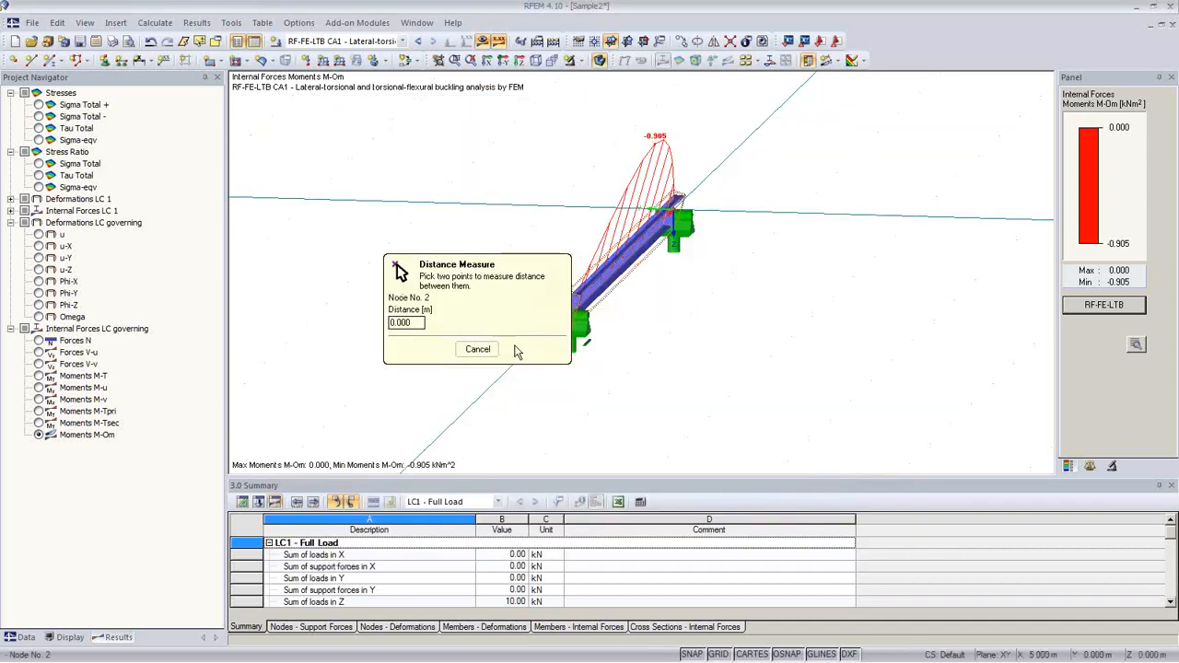
{"action": "left_click", "coordinate": [474, 349]}
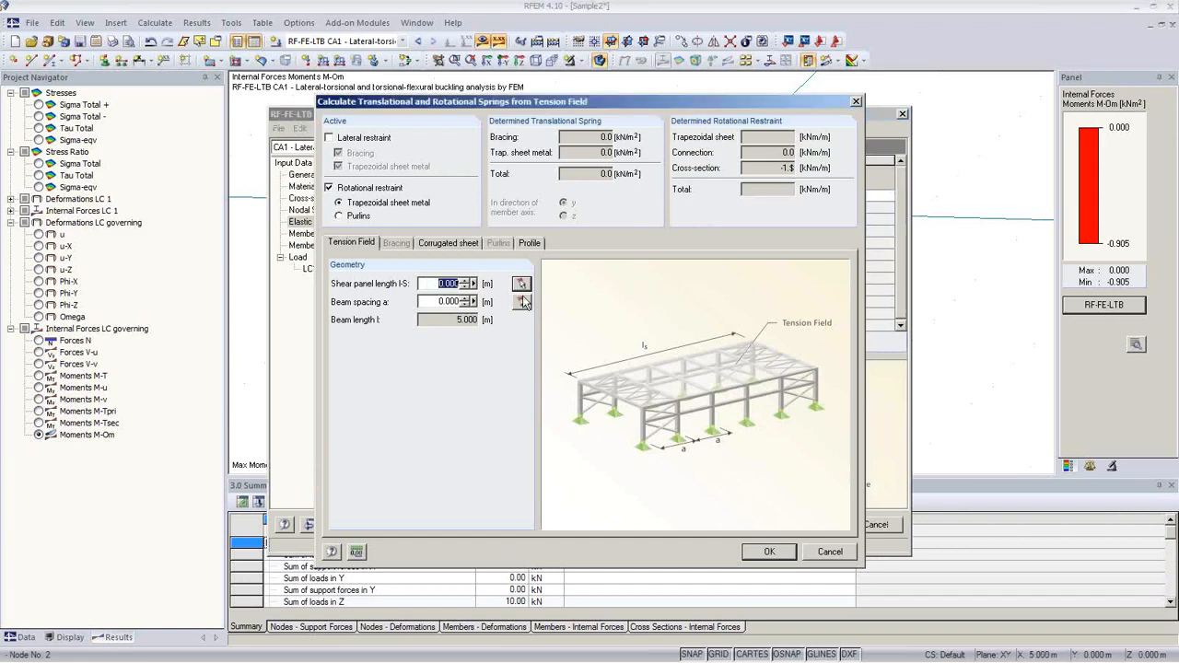
{"action": "type", "text": "1"}
{"action": "key", "text": "Tab"}
{"action": "type", "text": "1.5"}
{"action": "left_click", "coordinate": [451, 243]}
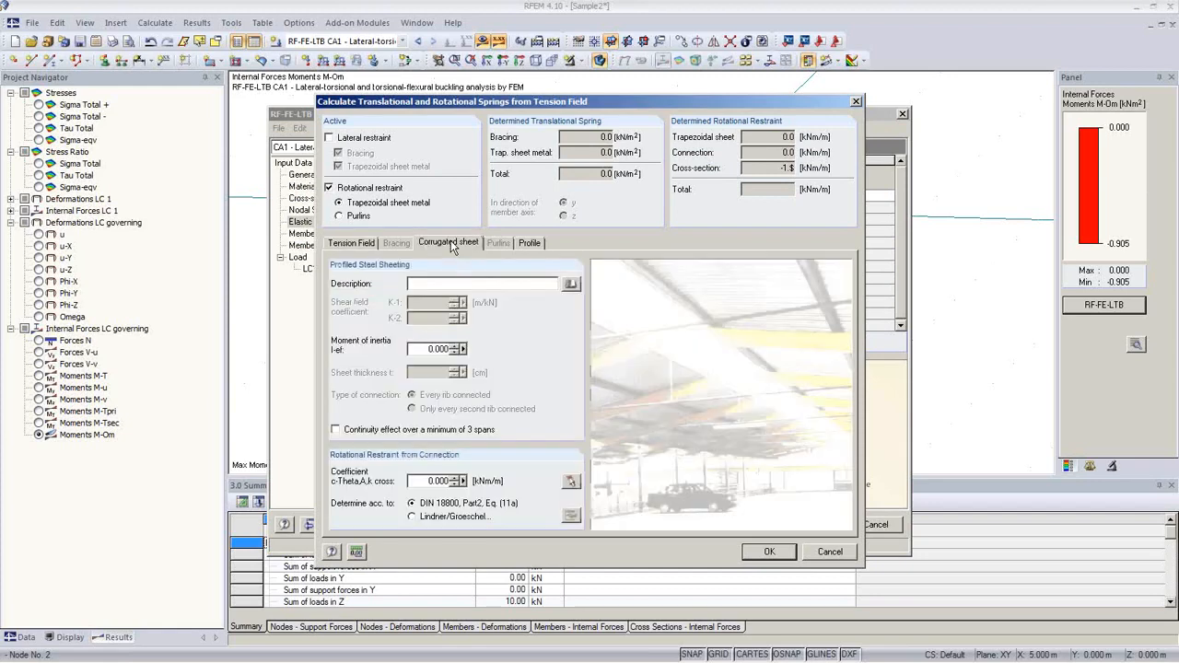
Step: Choose the Thyssen TBS T 135 - 1.00 Positive Position sheet from the library, giving restraint 1120.0
{"action": "left_click", "coordinate": [571, 285]}
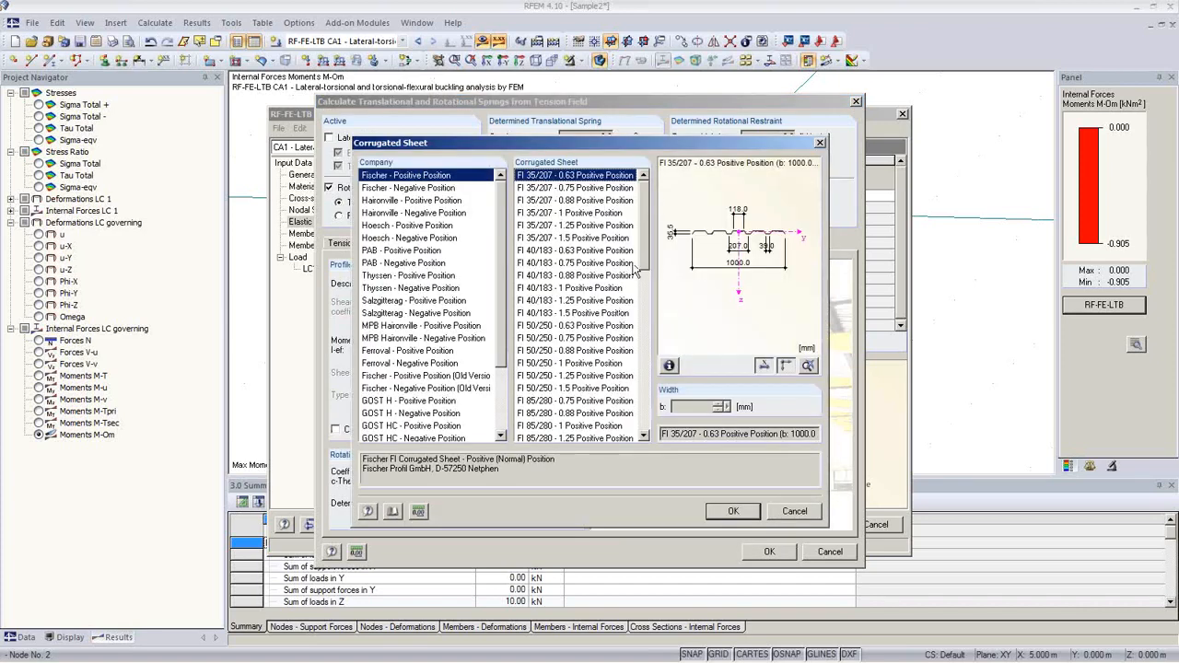
{"action": "left_click_drag", "start_coordinate": [644, 259], "coordinate": [645, 323]}
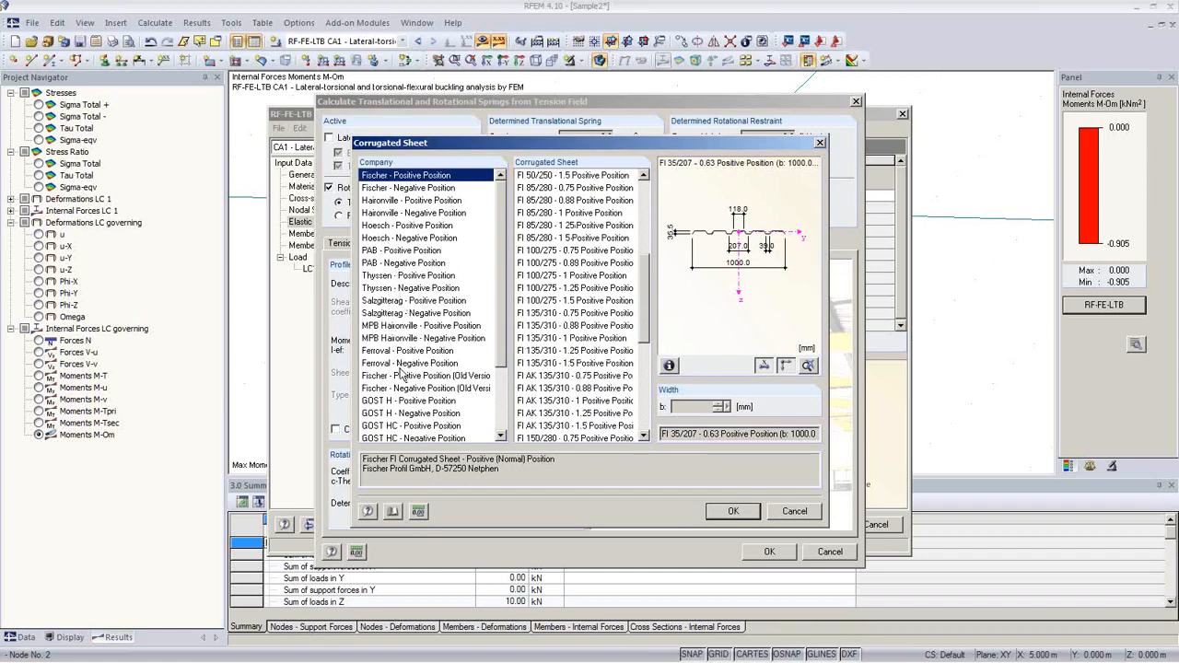
{"action": "left_click", "coordinate": [399, 276]}
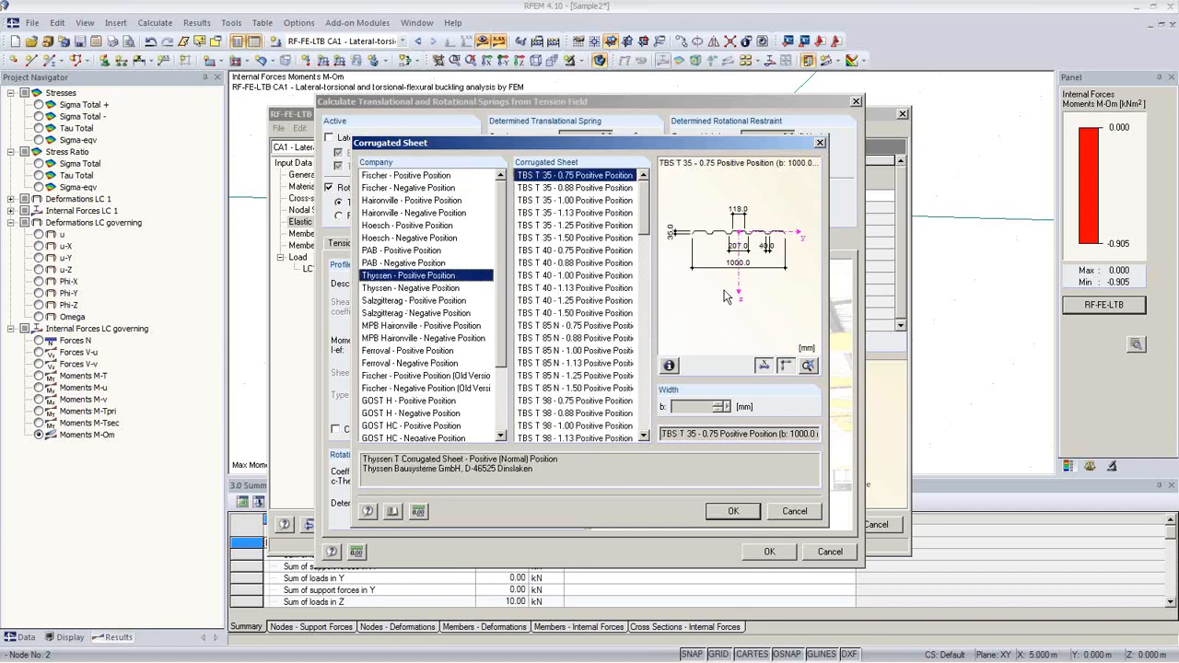
{"action": "left_click_drag", "start_coordinate": [646, 229], "coordinate": [650, 354]}
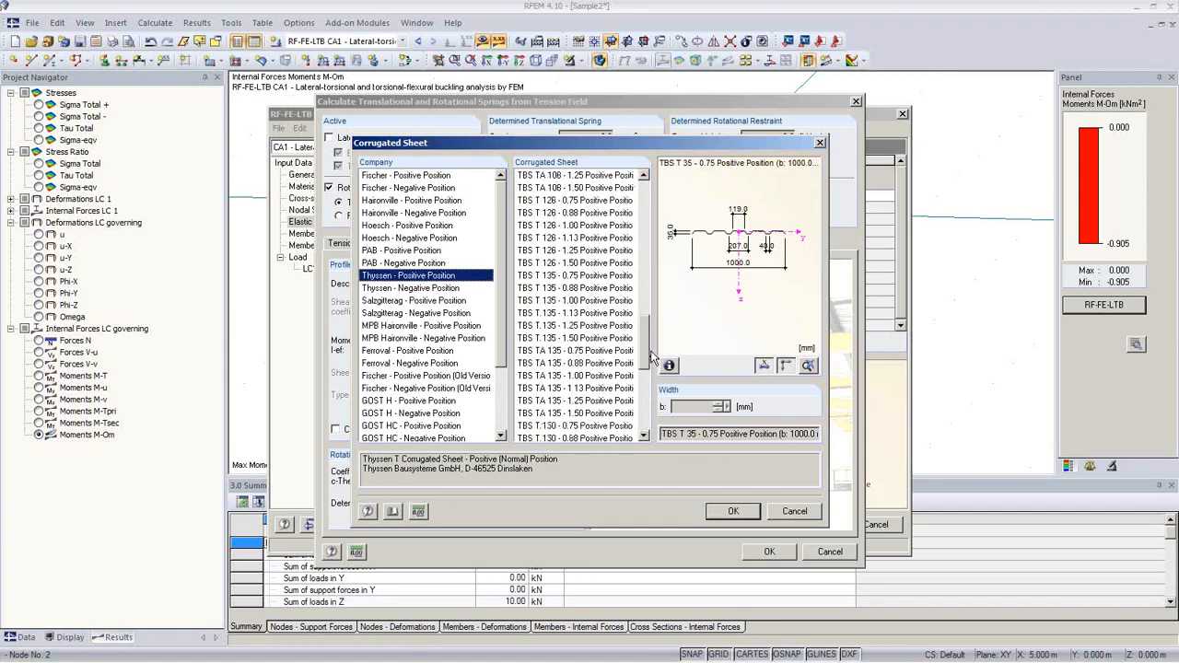
{"action": "left_click", "coordinate": [573, 304]}
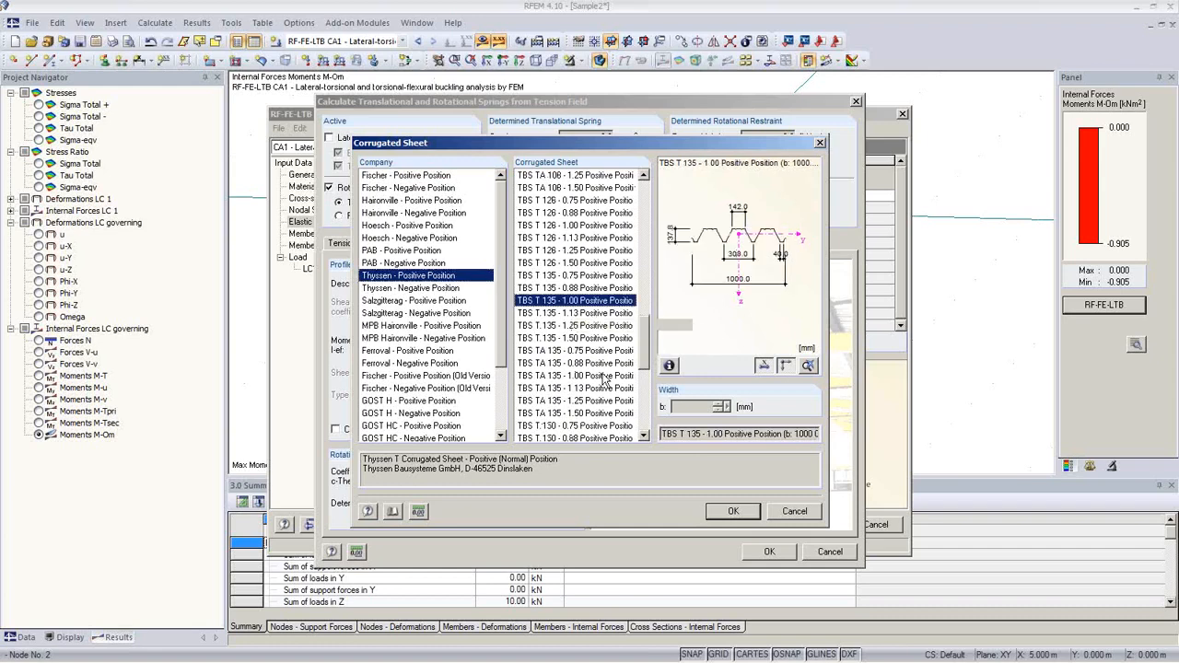
{"action": "left_click", "coordinate": [734, 511]}
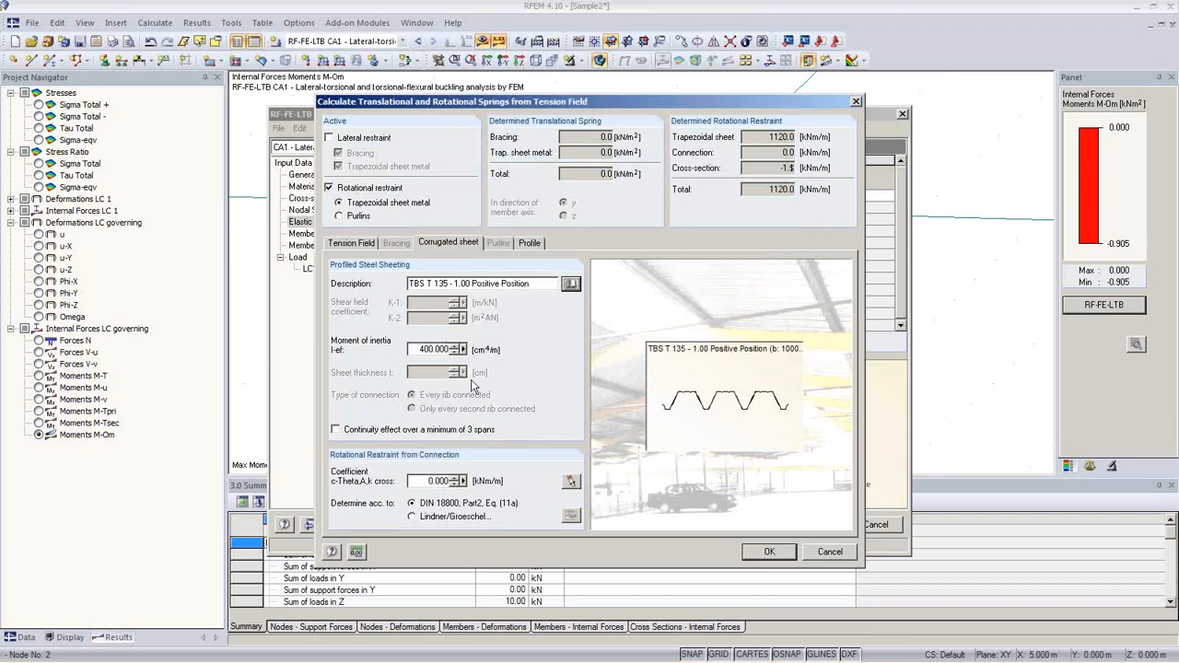
Step: Enable 3-span continuity and import the 5.200 connection coefficient from DIN 18800 Table 7 row 1
{"action": "left_click", "coordinate": [362, 434]}
{"action": "left_click", "coordinate": [571, 483]}
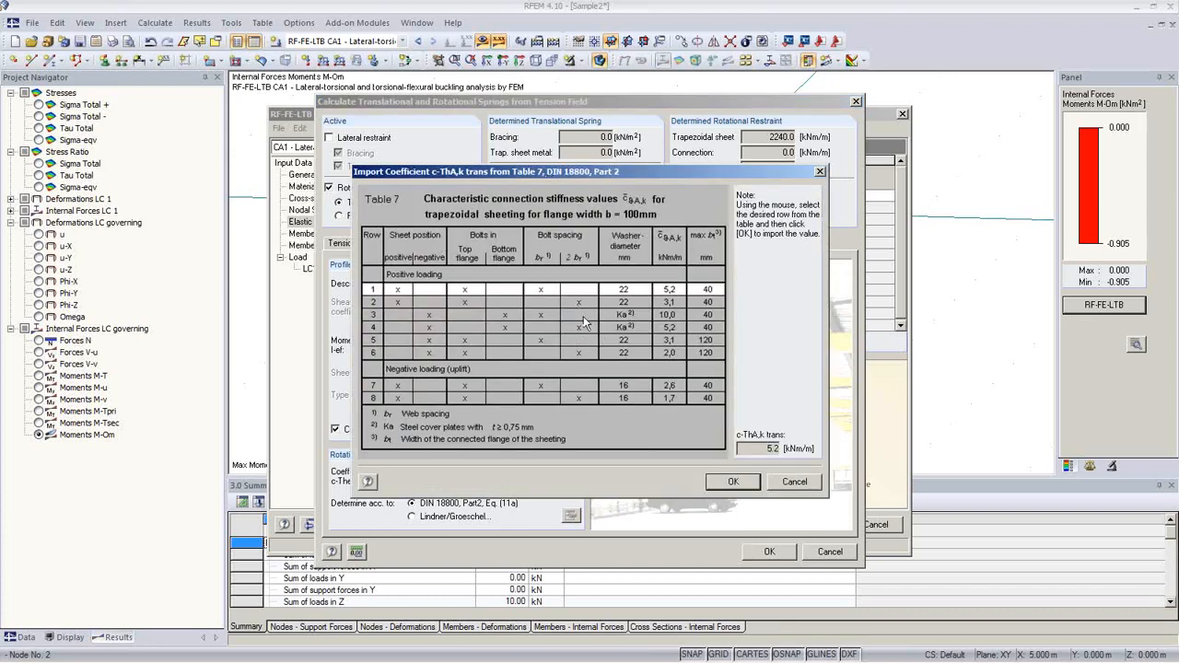
{"action": "left_click", "coordinate": [545, 304]}
{"action": "left_click", "coordinate": [539, 290]}
{"action": "left_click", "coordinate": [541, 301]}
{"action": "left_click", "coordinate": [538, 292]}
{"action": "left_click", "coordinate": [735, 482]}
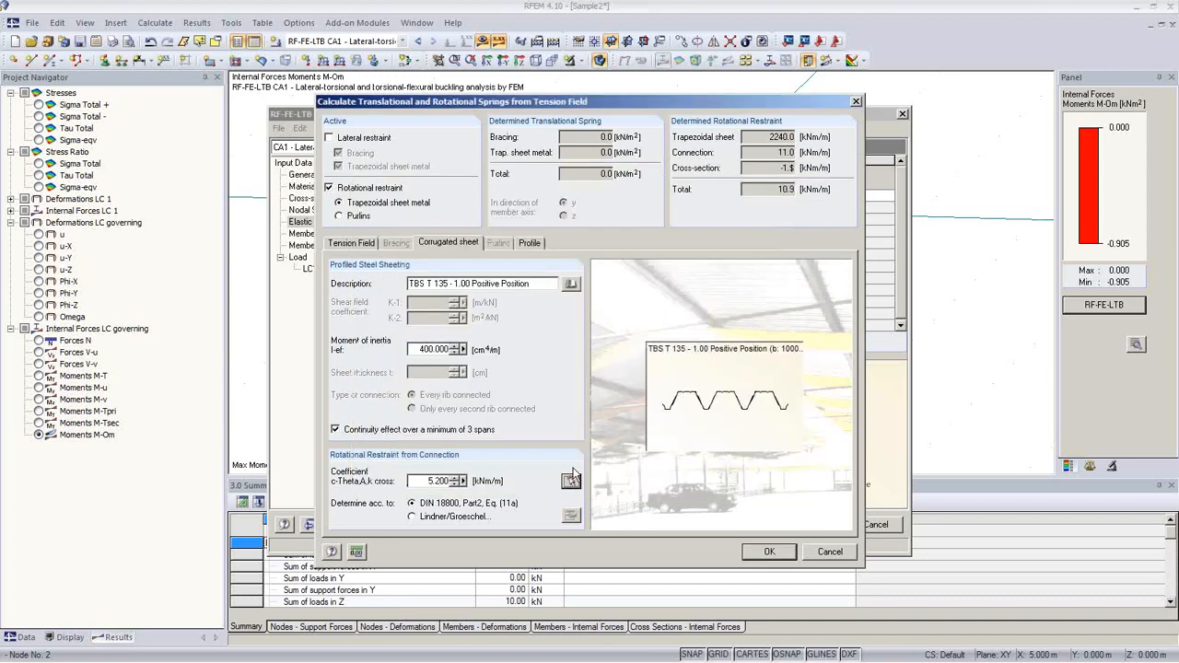
Step: Give member 1 an elastic foundation with rotational spring Cω,x 10.9, ignoring cross-section deformation restraint
{"action": "left_click", "coordinate": [531, 244]}
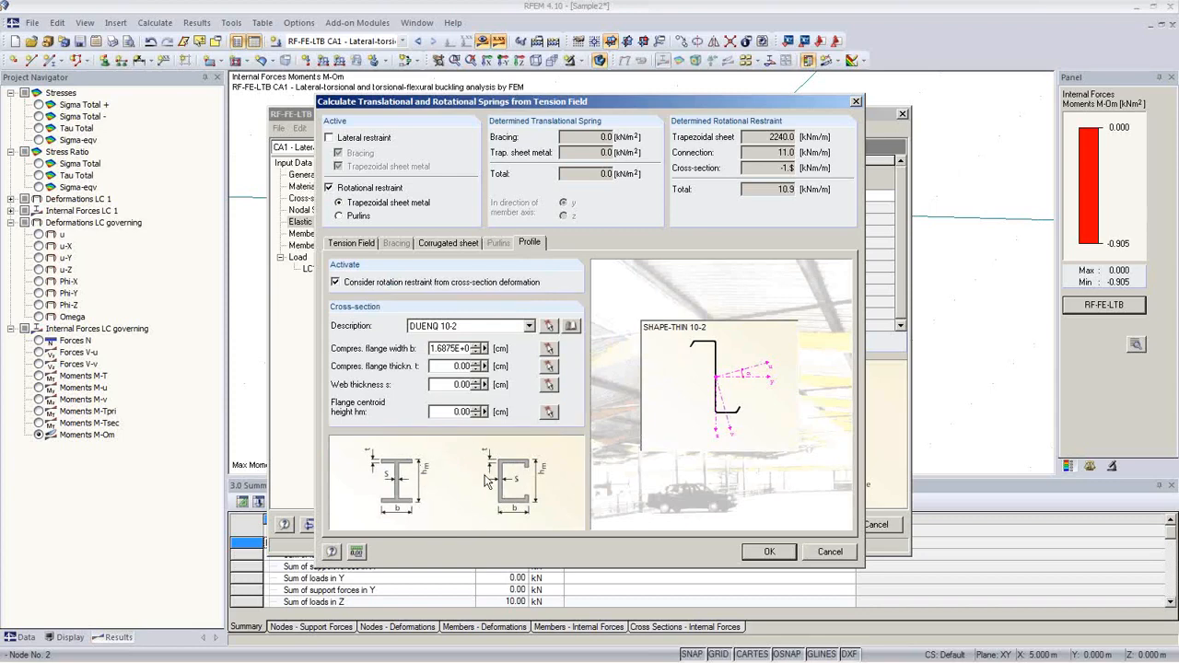
{"action": "left_click", "coordinate": [336, 281]}
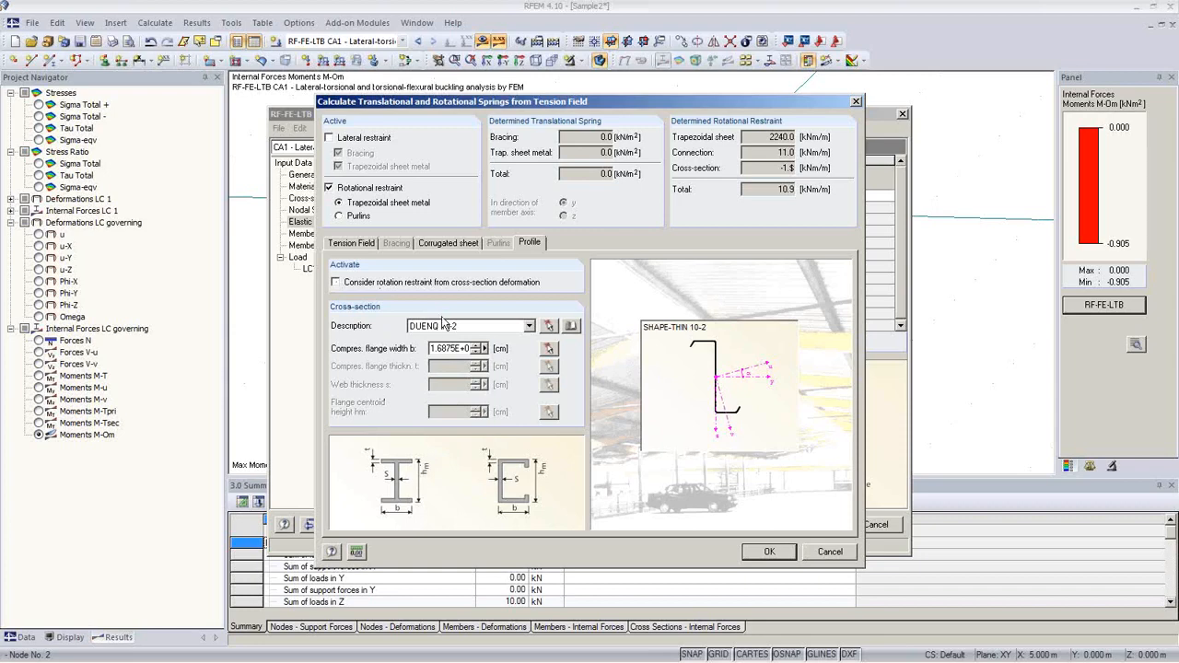
{"action": "left_click", "coordinate": [769, 552]}
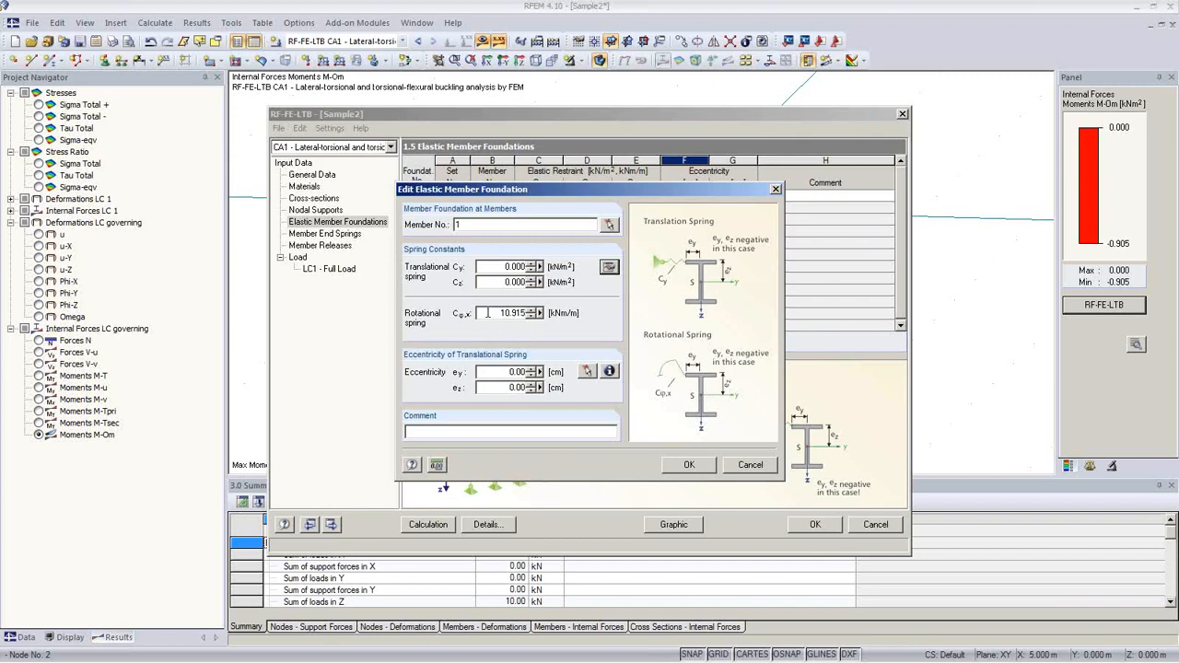
{"action": "double_click", "coordinate": [487, 313]}
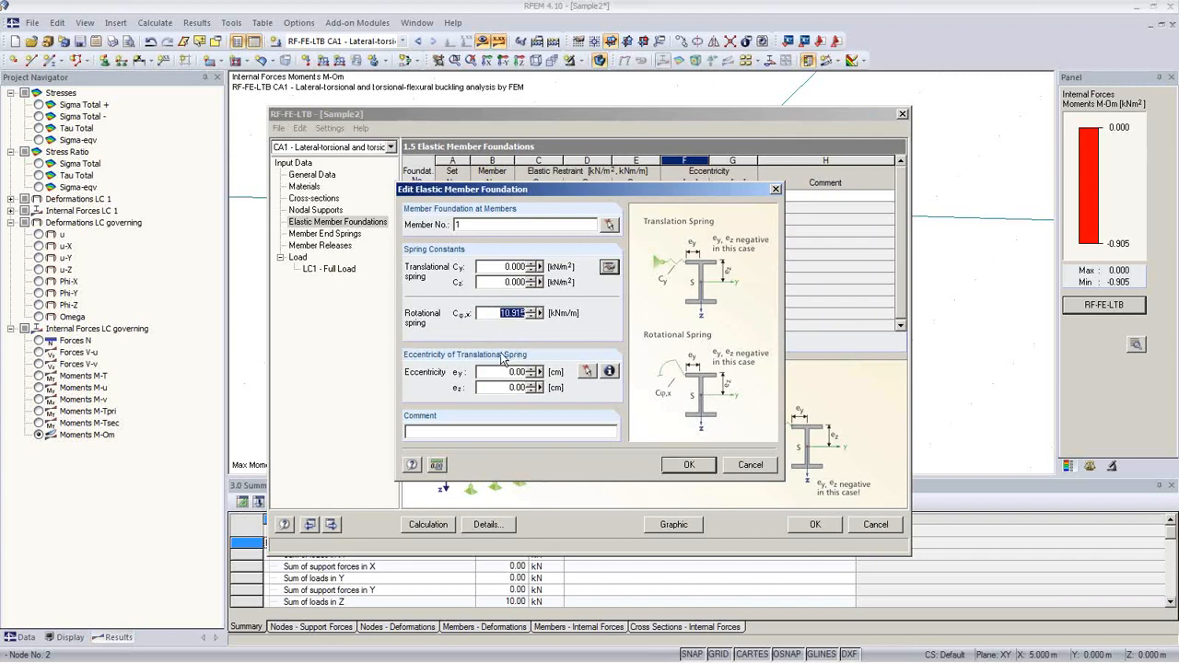
{"action": "left_click", "coordinate": [691, 465]}
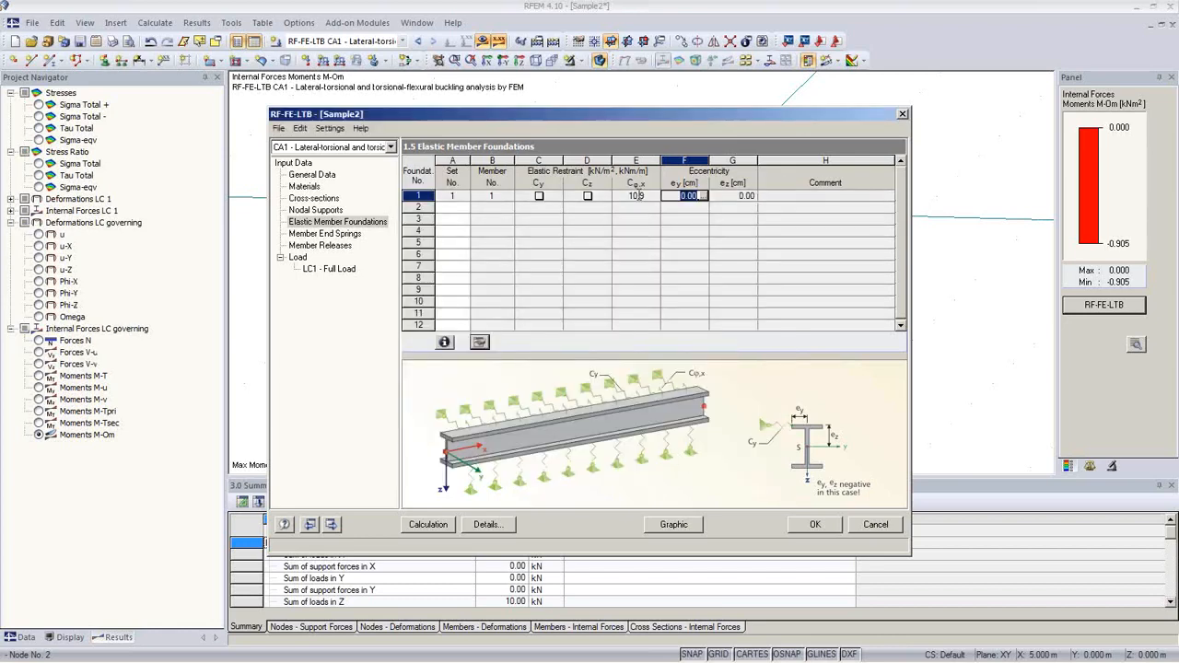
Step: Take the spring eccentricity from stress point 51 (ey -0.33 cm) and run the calculation
{"action": "left_click", "coordinate": [742, 196]}
{"action": "left_click", "coordinate": [751, 195]}
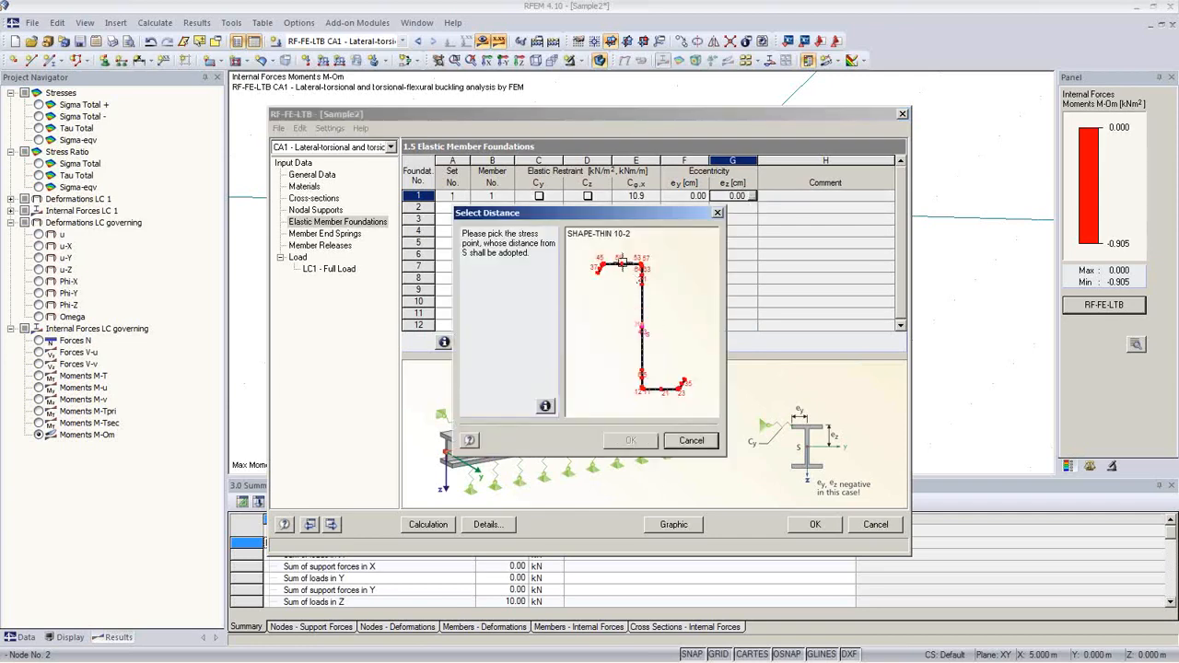
{"action": "left_click", "coordinate": [622, 264]}
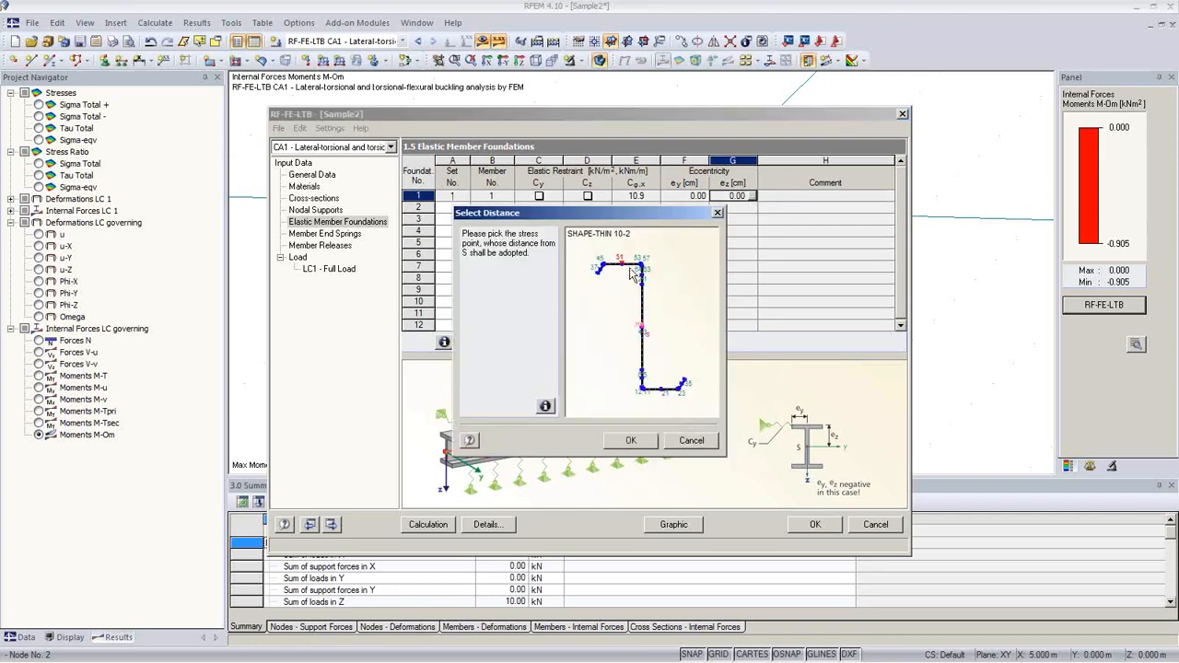
{"action": "left_click", "coordinate": [632, 442]}
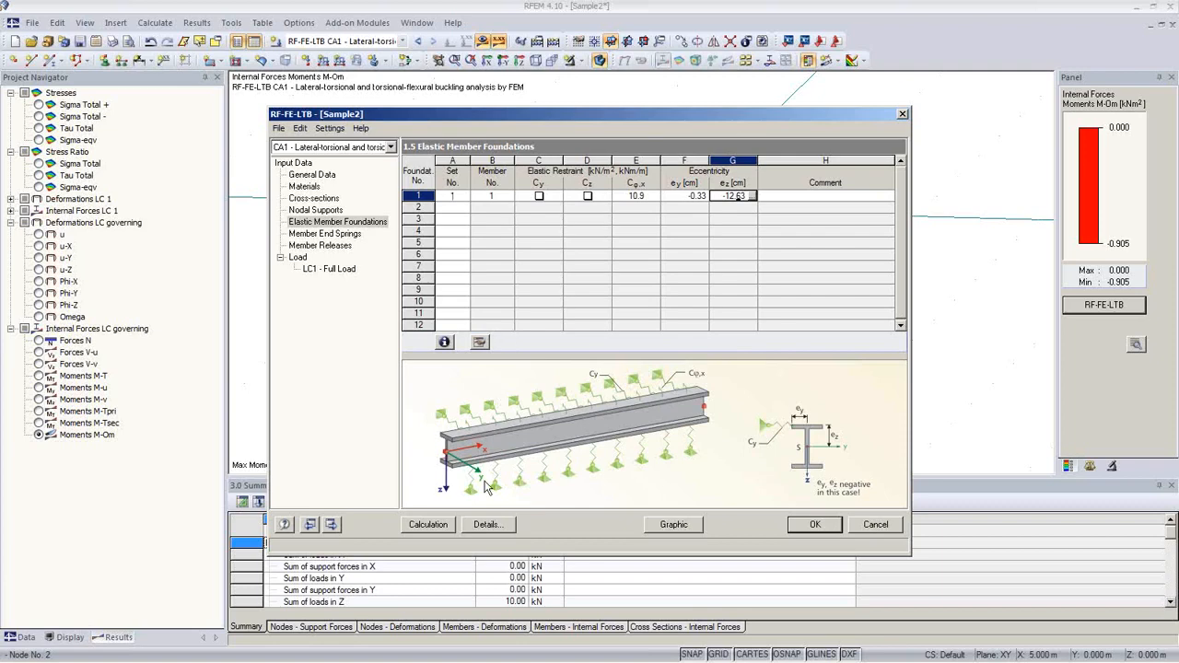
{"action": "left_click", "coordinate": [444, 527]}
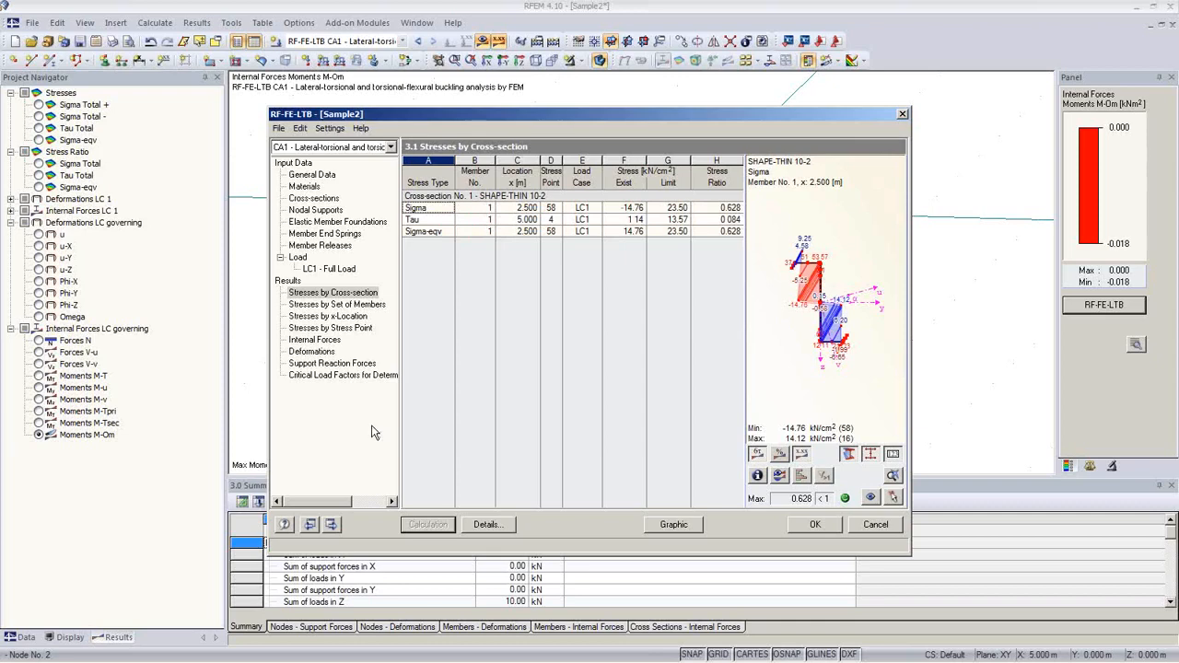
Step: Check the 6.3280 critical load factor, then show the empty LC1 imperfections input
{"action": "left_click", "coordinate": [362, 377]}
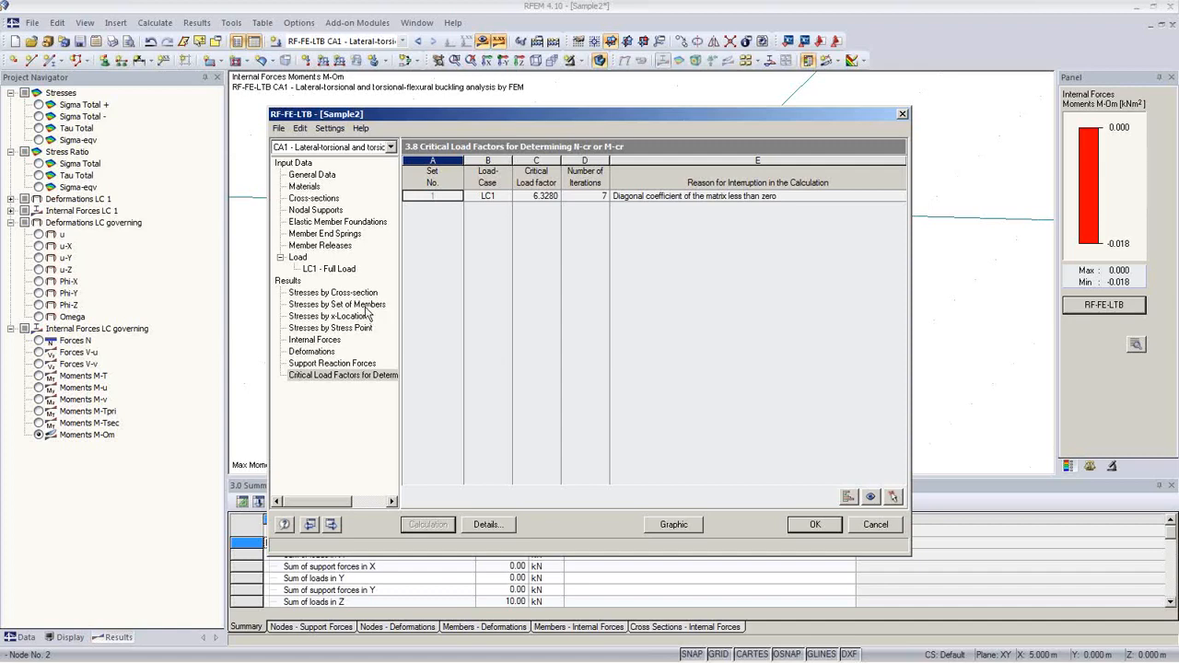
{"action": "left_click", "coordinate": [333, 269]}
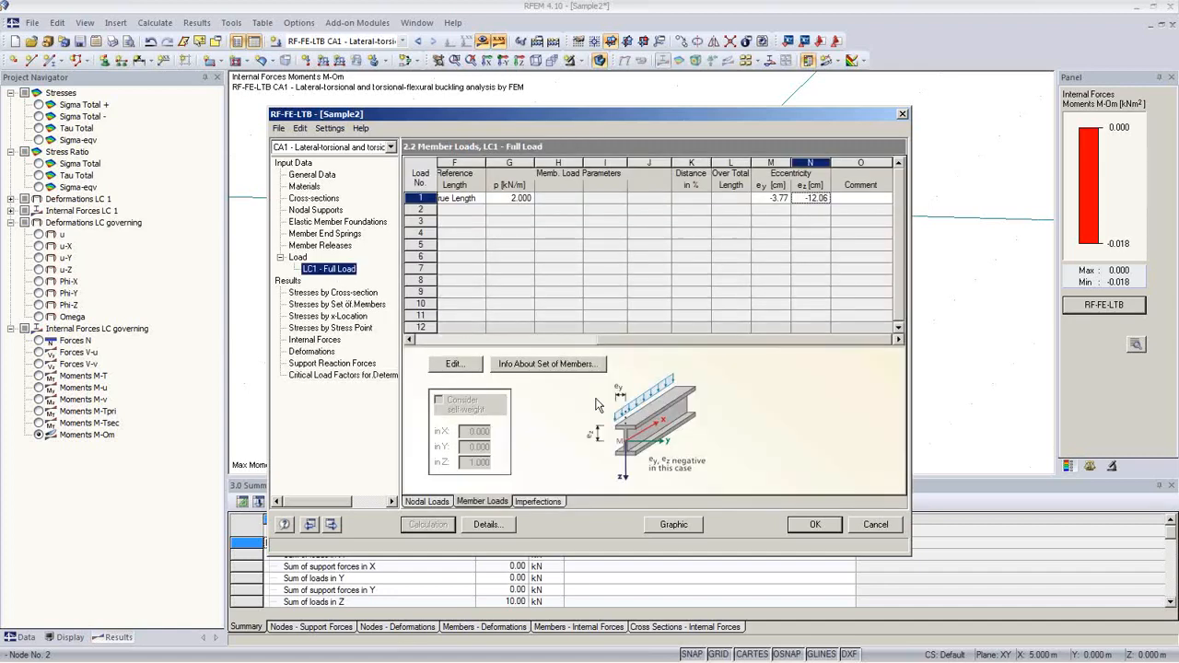
{"action": "left_click", "coordinate": [541, 506]}
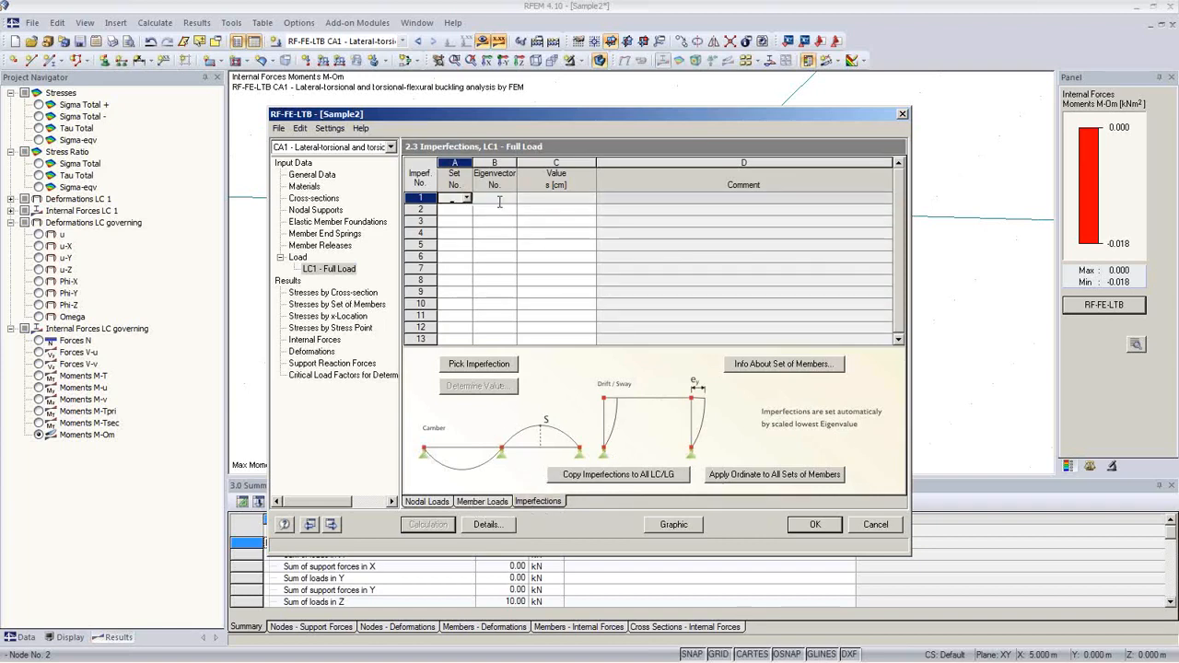
Step: Assign imperfection 1 to member set 1 and compute eigenvectors to pick its shape
{"action": "left_click_drag", "start_coordinate": [553, 118], "coordinate": [560, 383]}
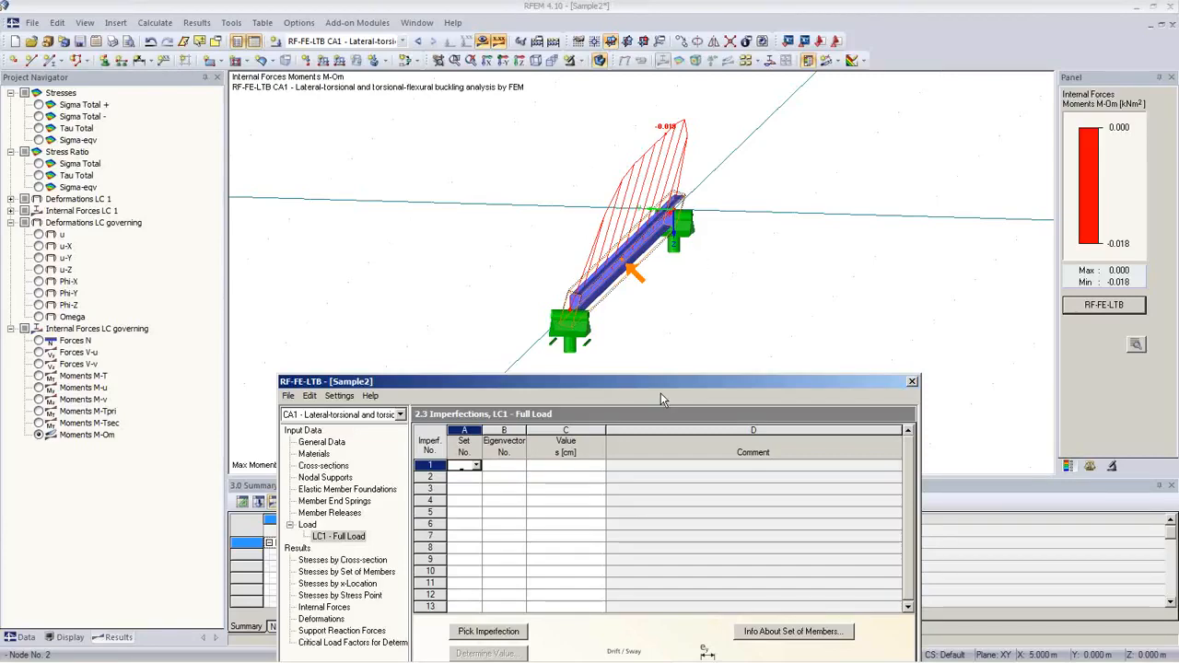
{"action": "left_click_drag", "start_coordinate": [660, 399], "coordinate": [629, 226]}
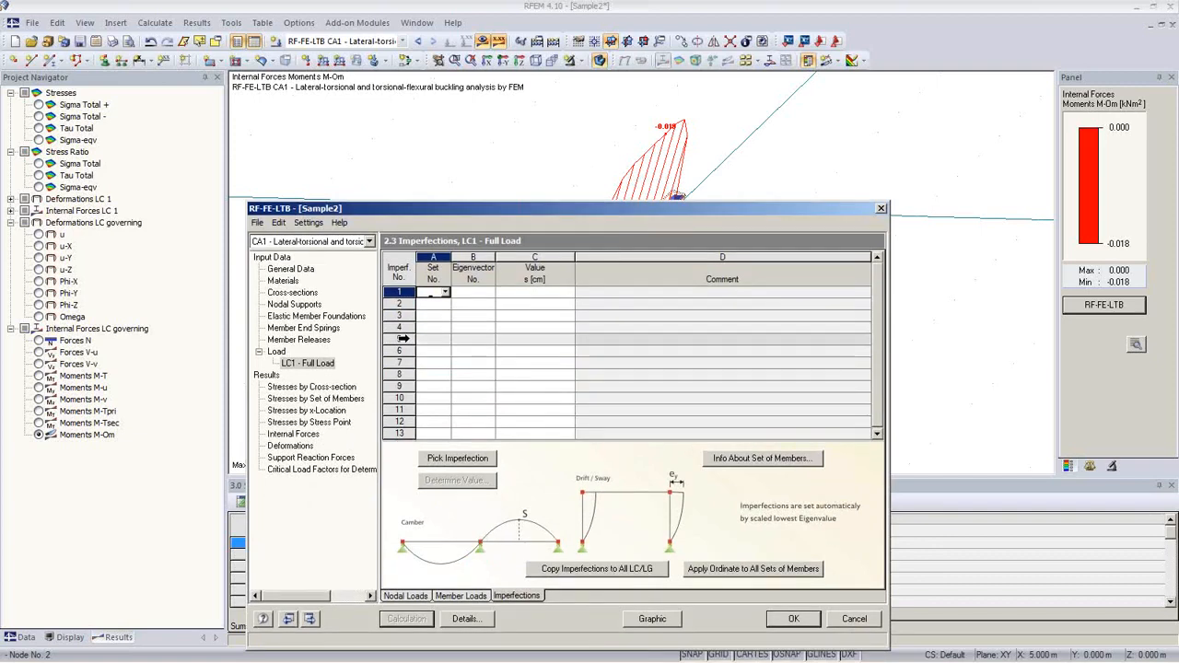
{"action": "left_click", "coordinate": [445, 292]}
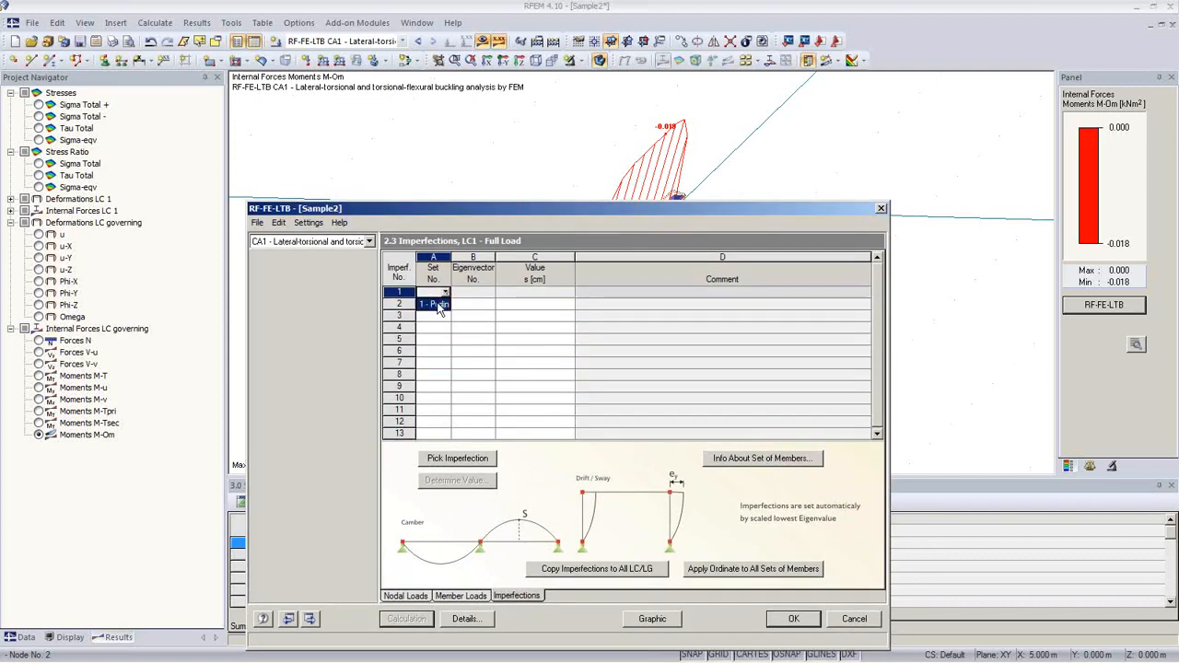
{"action": "left_click", "coordinate": [438, 305]}
{"action": "left_click", "coordinate": [490, 293]}
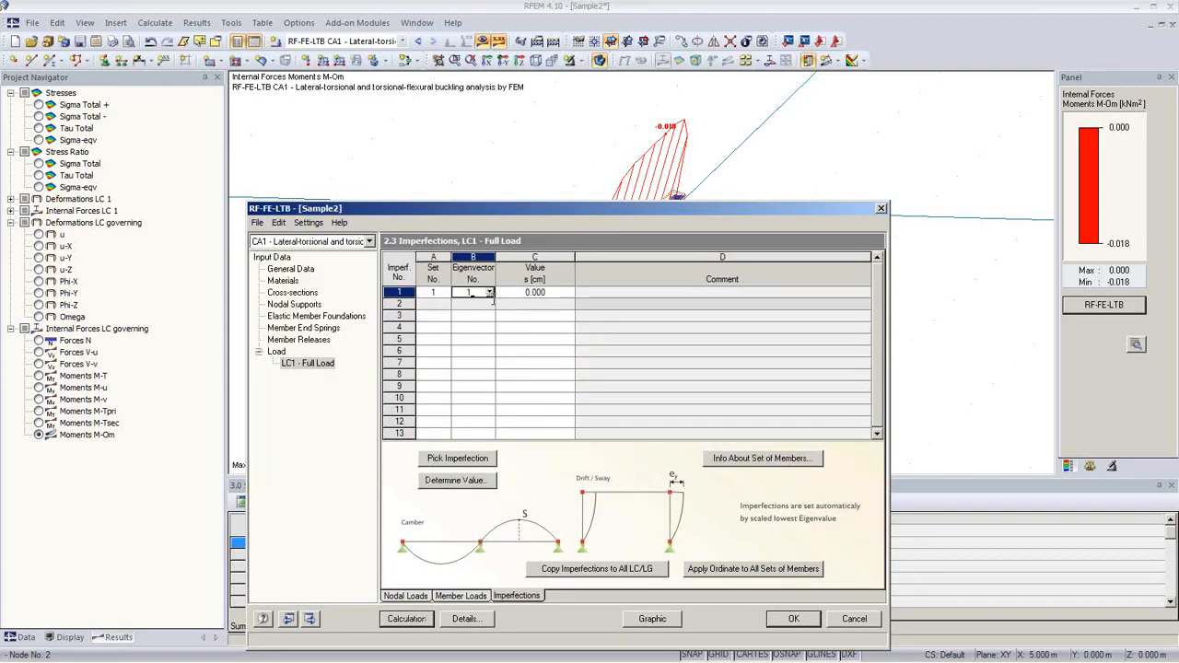
{"action": "left_click", "coordinate": [479, 460]}
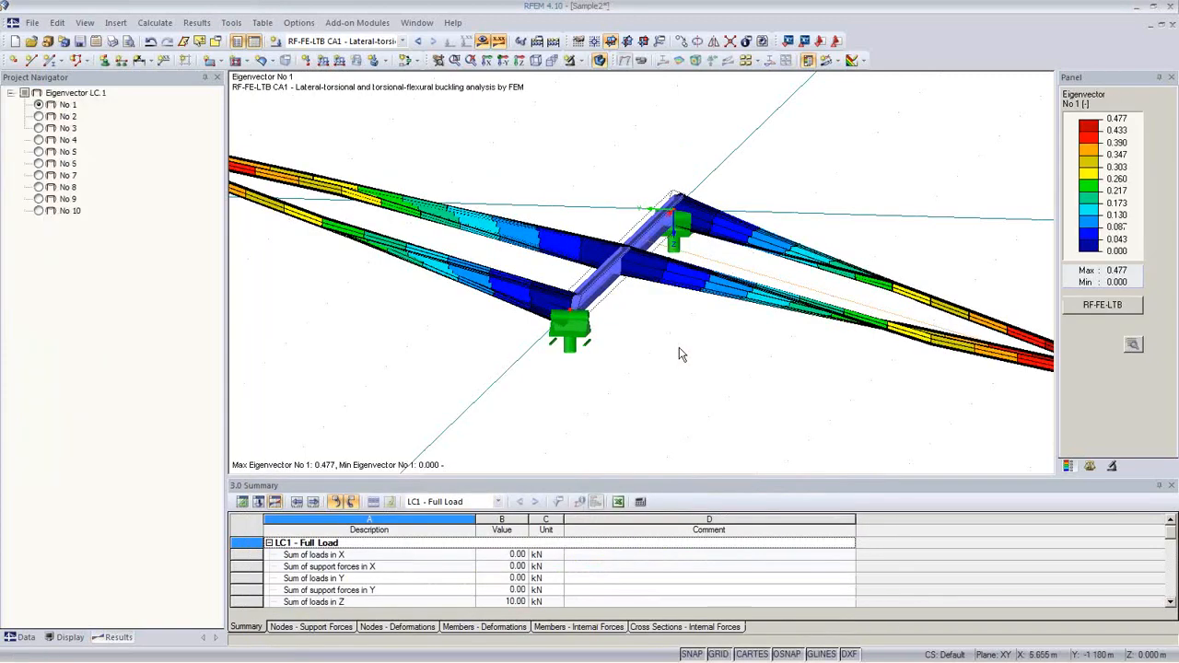
Step: Compare LC1 buckling mode shapes 1 and 2 in the 3D view
{"action": "middle_click_drag", "start_coordinate": [719, 367], "coordinate": [695, 340]}
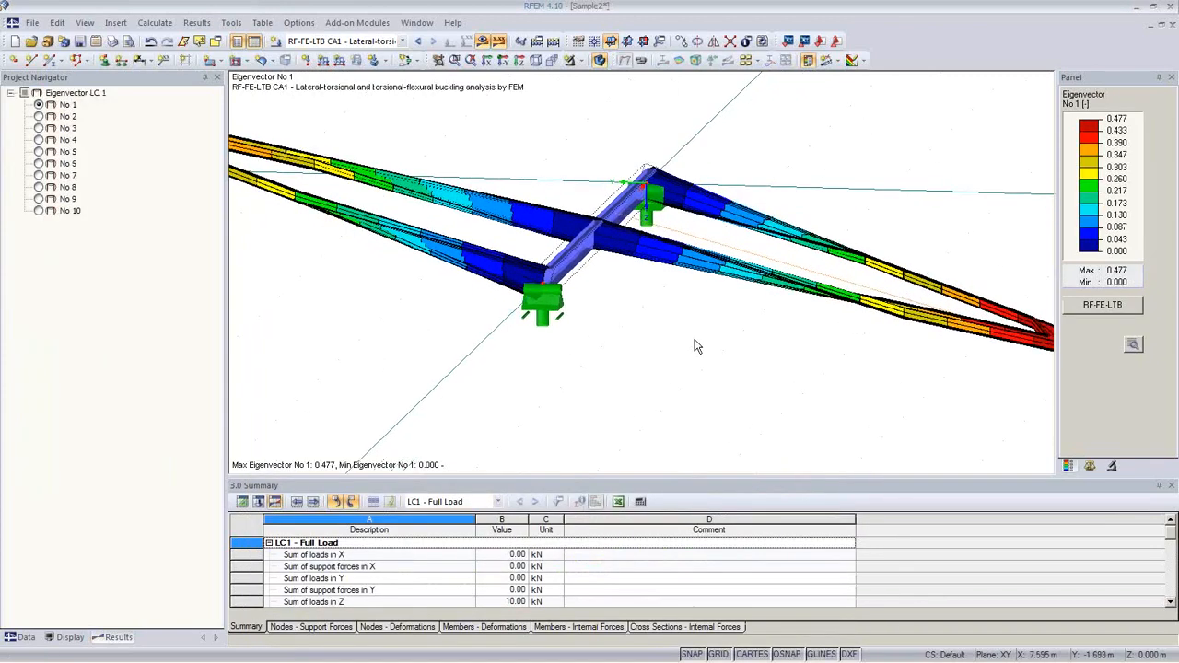
{"action": "scroll", "coordinate": [694, 347], "scroll_direction": "down", "scroll_amount": 4}
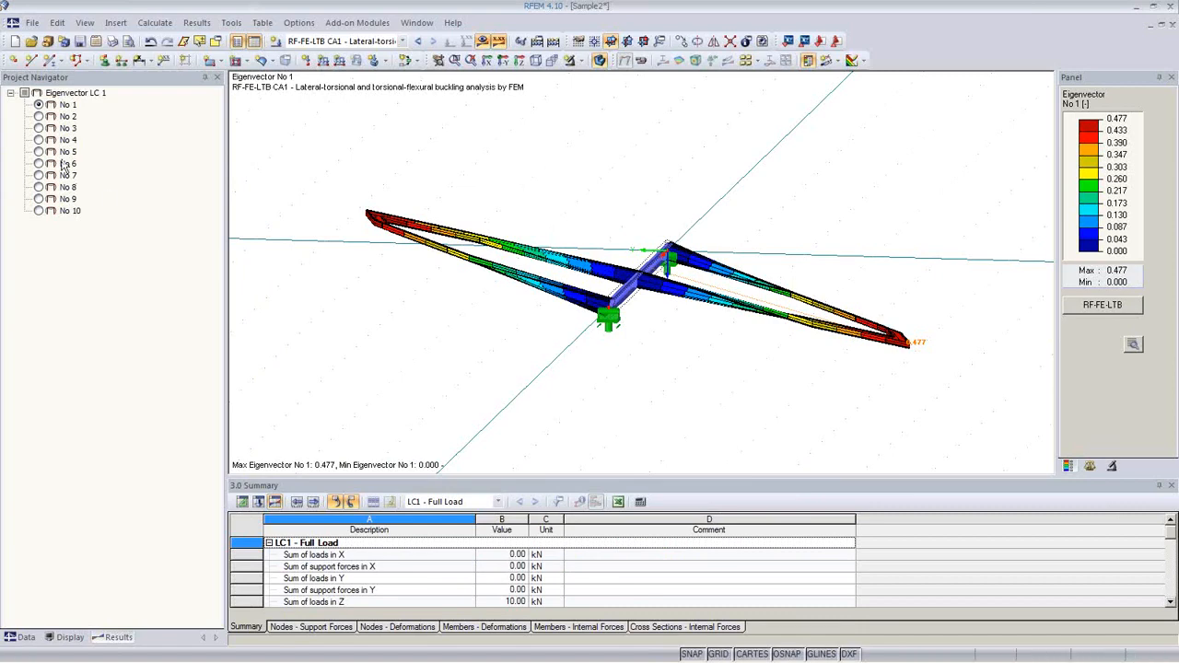
{"action": "left_click", "coordinate": [39, 117]}
{"action": "left_click", "coordinate": [39, 105]}
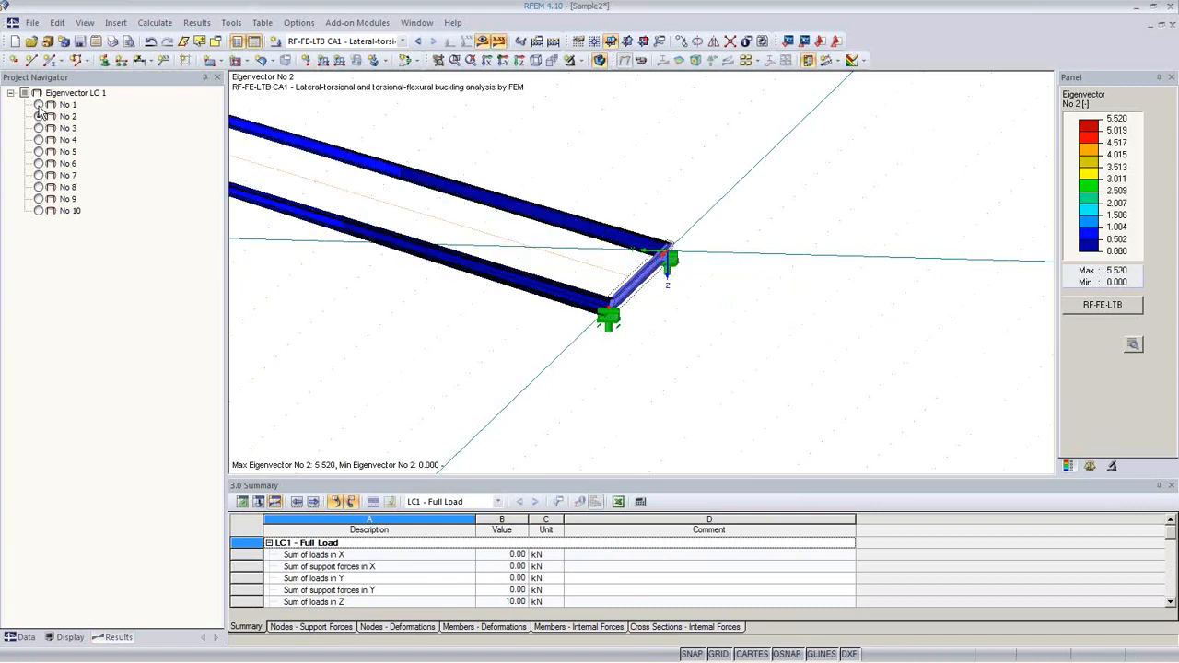
{"action": "middle_click_drag", "start_coordinate": [605, 374], "coordinate": [629, 411]}
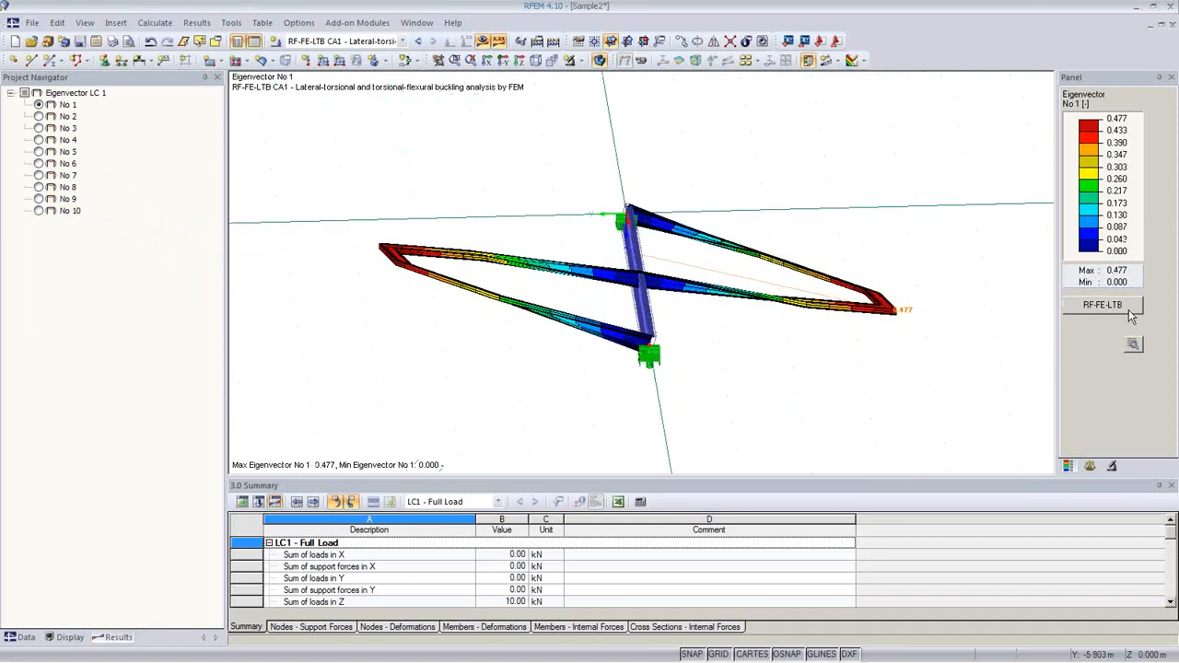
{"action": "left_click", "coordinate": [38, 116]}
{"action": "middle_click_drag", "start_coordinate": [462, 313], "coordinate": [676, 364]}
Step: Lower the deformation display factor to 0.375 and view the mode side-on
{"action": "left_click", "coordinate": [1090, 467]}
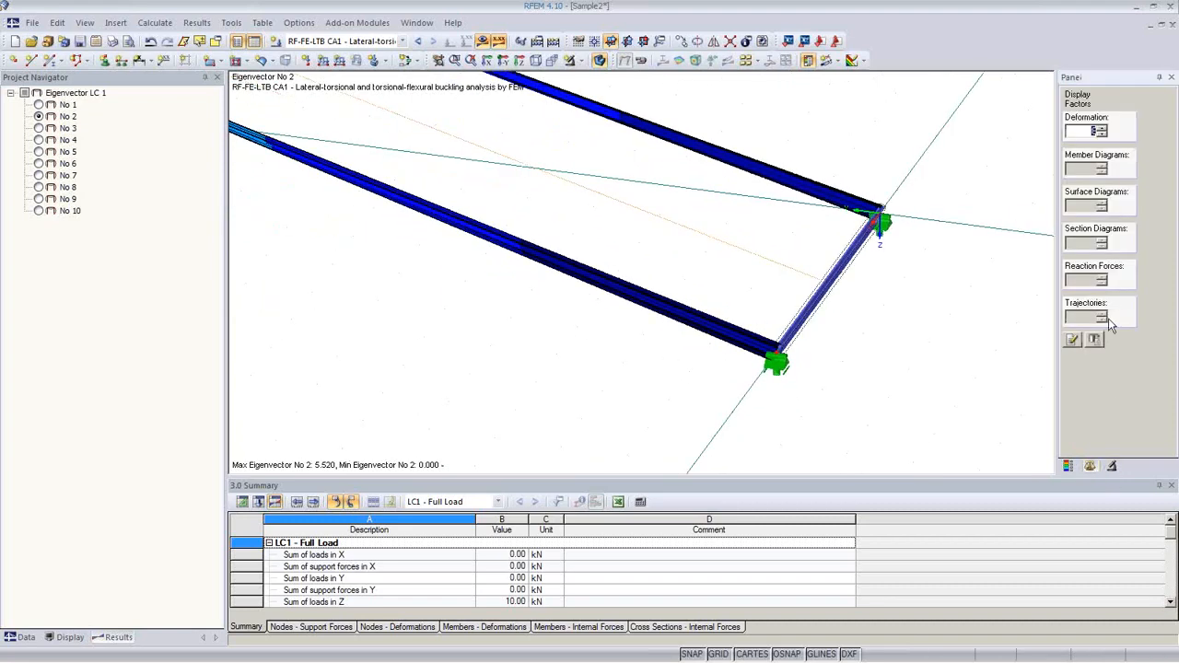
{"action": "left_click", "coordinate": [1101, 135]}
{"action": "left_click", "coordinate": [1101, 135]}
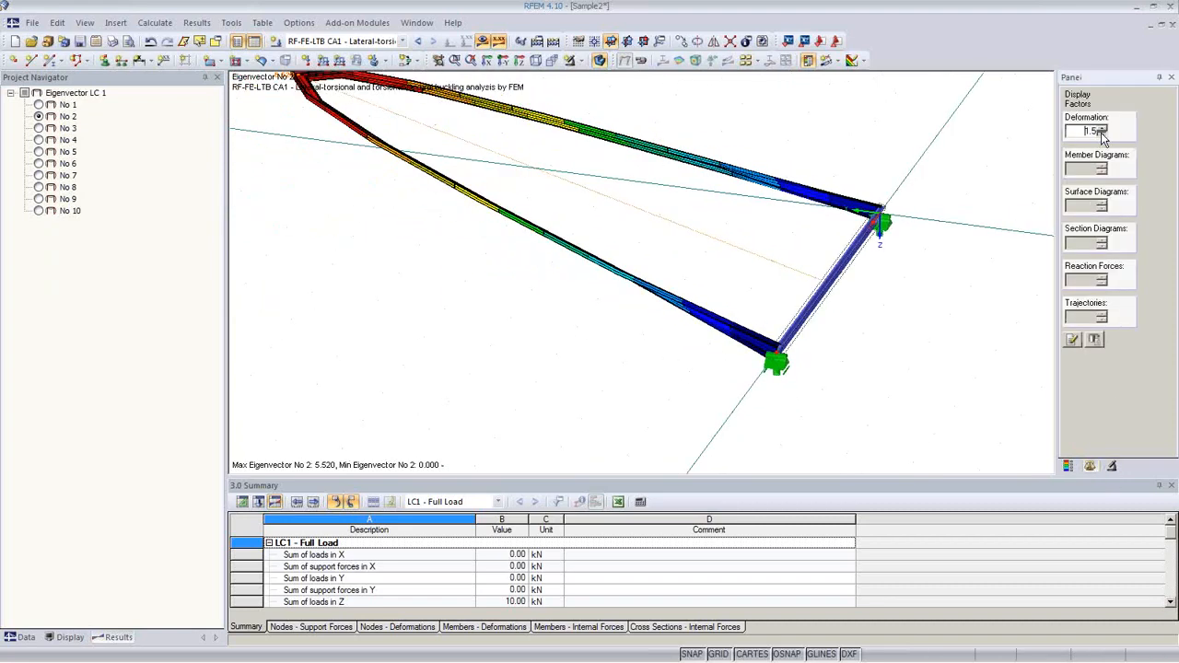
{"action": "left_click", "coordinate": [1101, 135]}
{"action": "left_click", "coordinate": [1101, 135]}
{"action": "middle_click_drag", "start_coordinate": [966, 333], "coordinate": [756, 337], "text": "ctrl"}
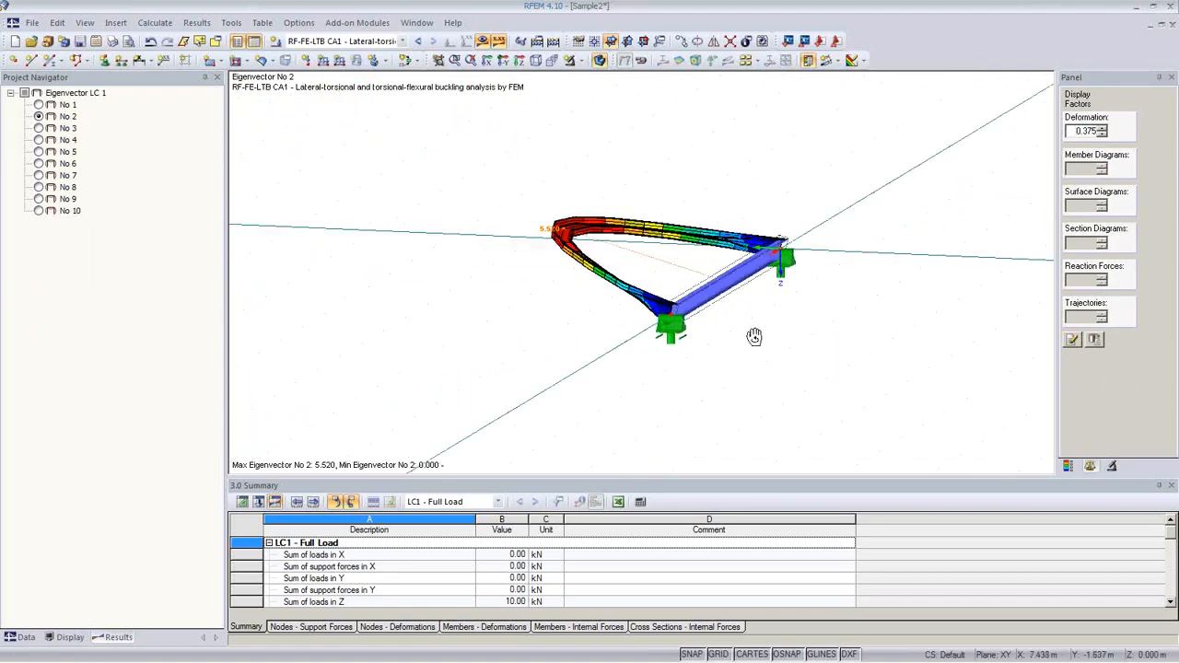
Step: Inspect modes 3 and 4, then settle on eigenvector No 2 from several angles
{"action": "left_click", "coordinate": [39, 128]}
{"action": "left_click", "coordinate": [39, 140]}
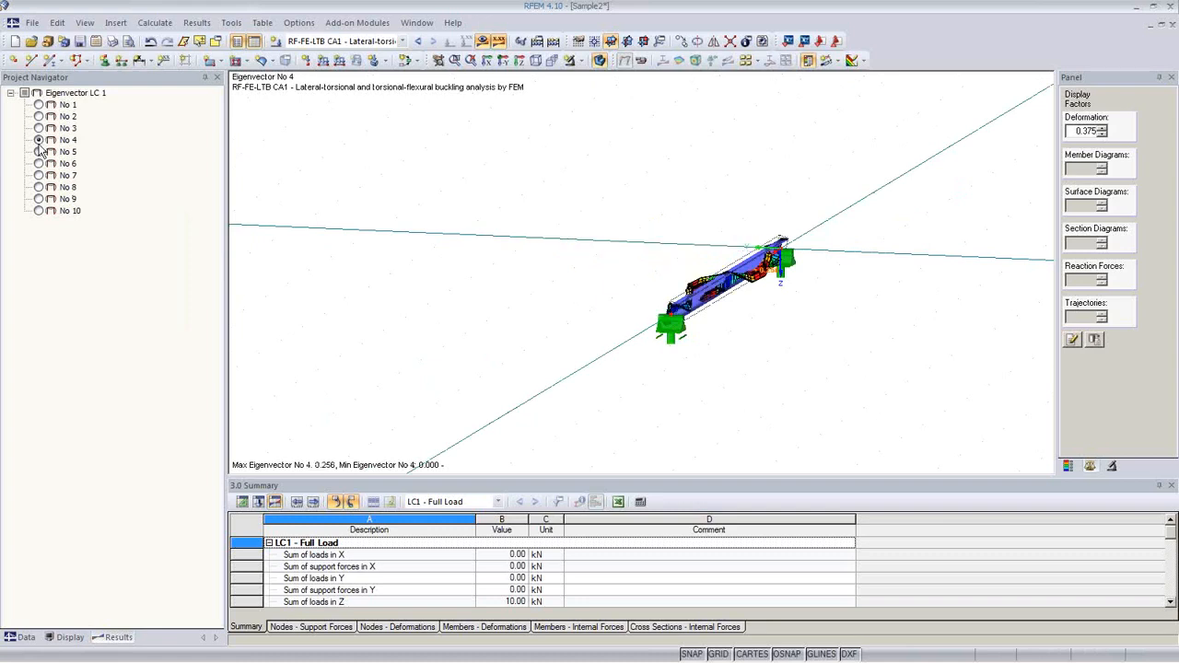
{"action": "middle_click_drag", "start_coordinate": [450, 345], "coordinate": [709, 361], "text": "ctrl"}
{"action": "scroll", "coordinate": [715, 359], "scroll_direction": "up", "scroll_amount": 3}
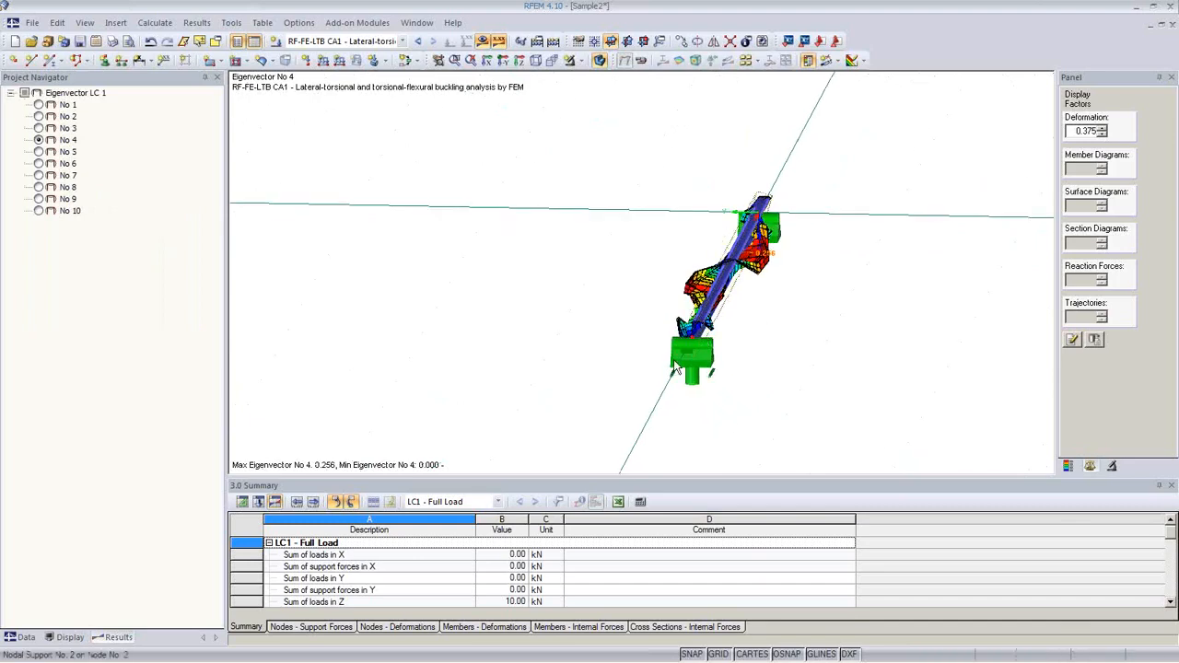
{"action": "left_click", "coordinate": [38, 116]}
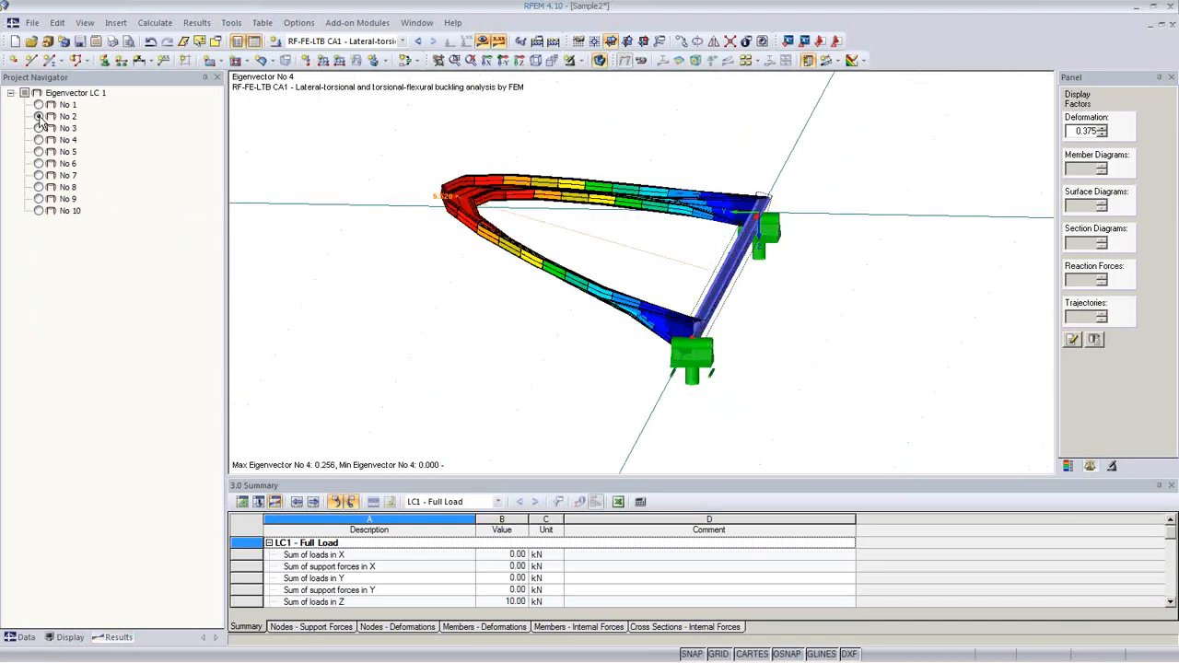
{"action": "middle_click_drag", "start_coordinate": [679, 321], "coordinate": [503, 366], "text": "ctrl"}
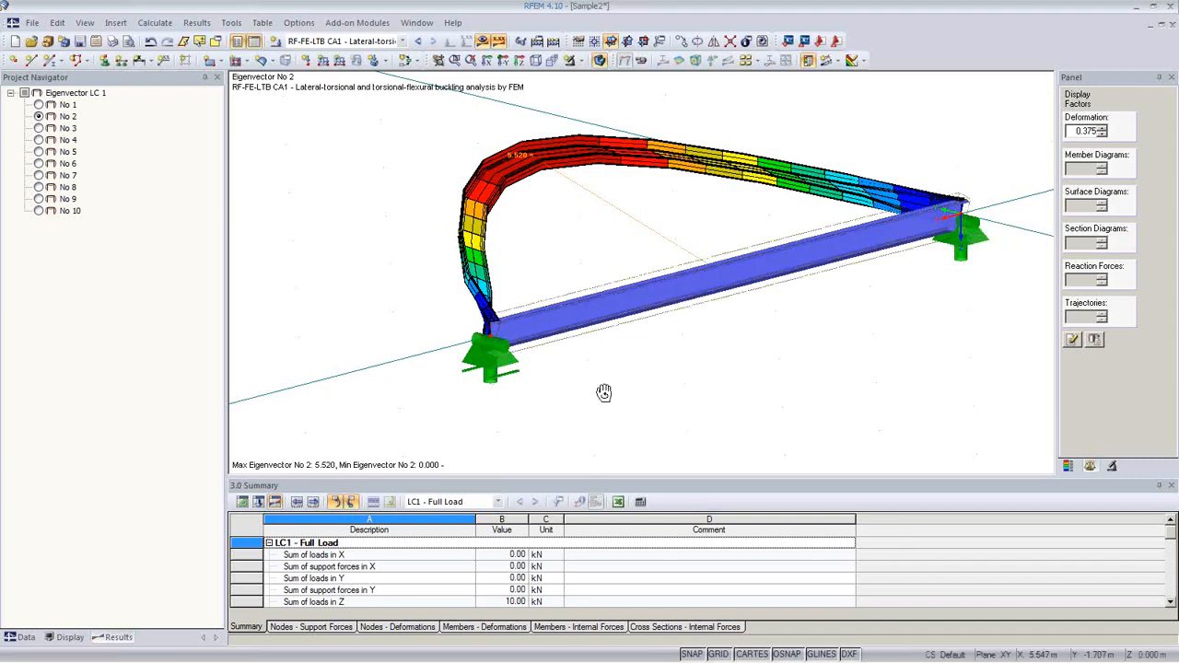
{"action": "middle_click_drag", "start_coordinate": [602, 395], "coordinate": [942, 267], "text": "ctrl"}
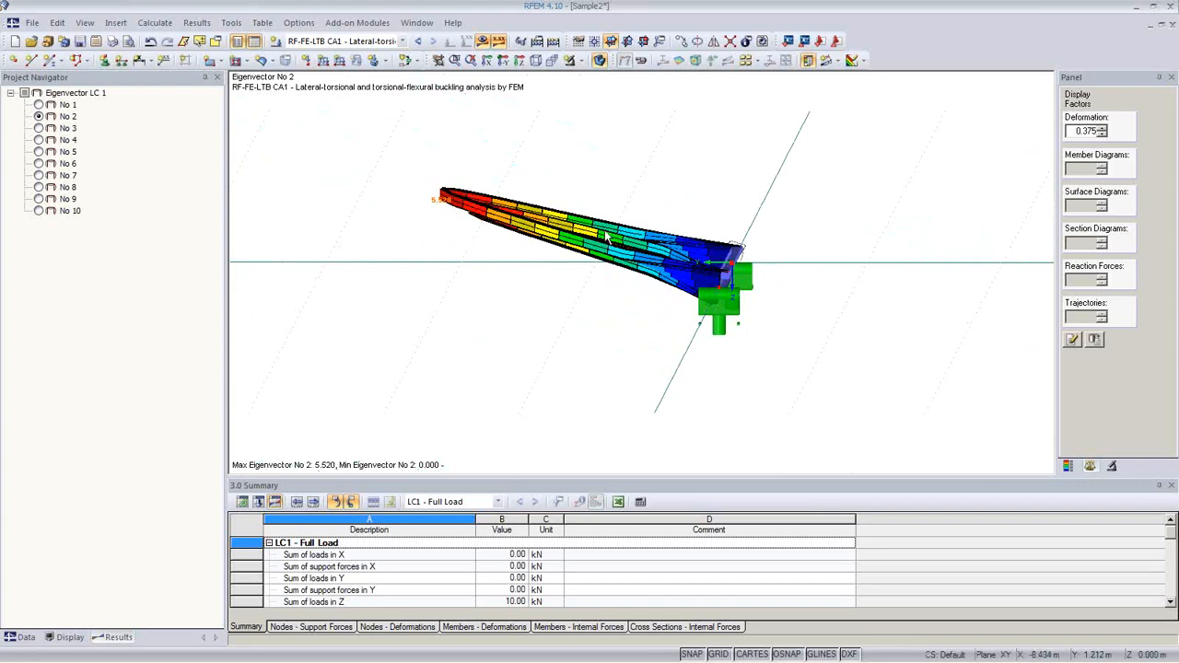
{"action": "middle_click_drag", "start_coordinate": [762, 332], "coordinate": [678, 382], "text": "ctrl"}
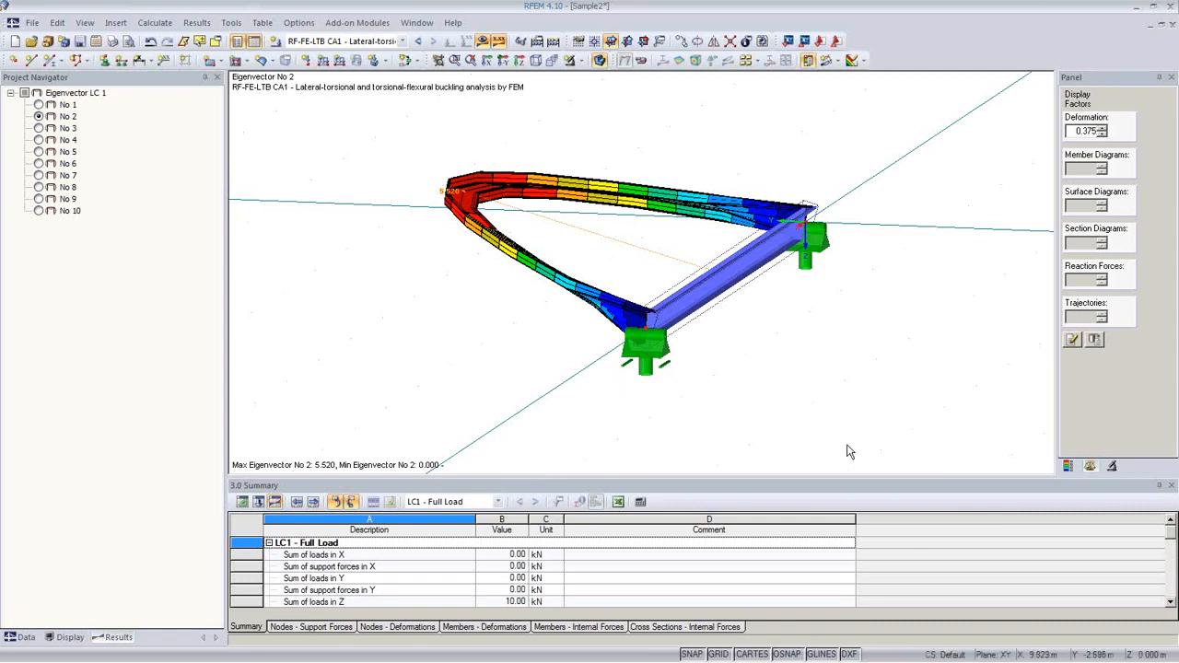
{"action": "left_click", "coordinate": [1068, 465]}
Step: Give imperfection 1 a manually defined amplitude of 2.5 cm in the RF-FE-LTB input
{"action": "left_click", "coordinate": [1117, 310]}
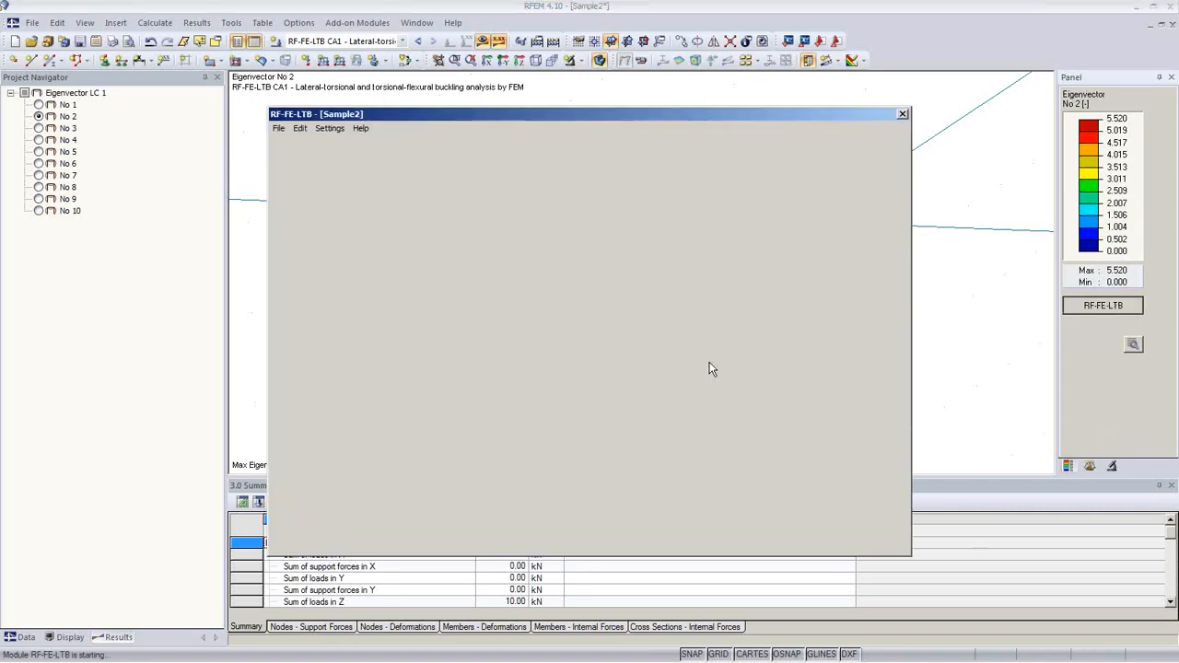
{"action": "left_click", "coordinate": [559, 199]}
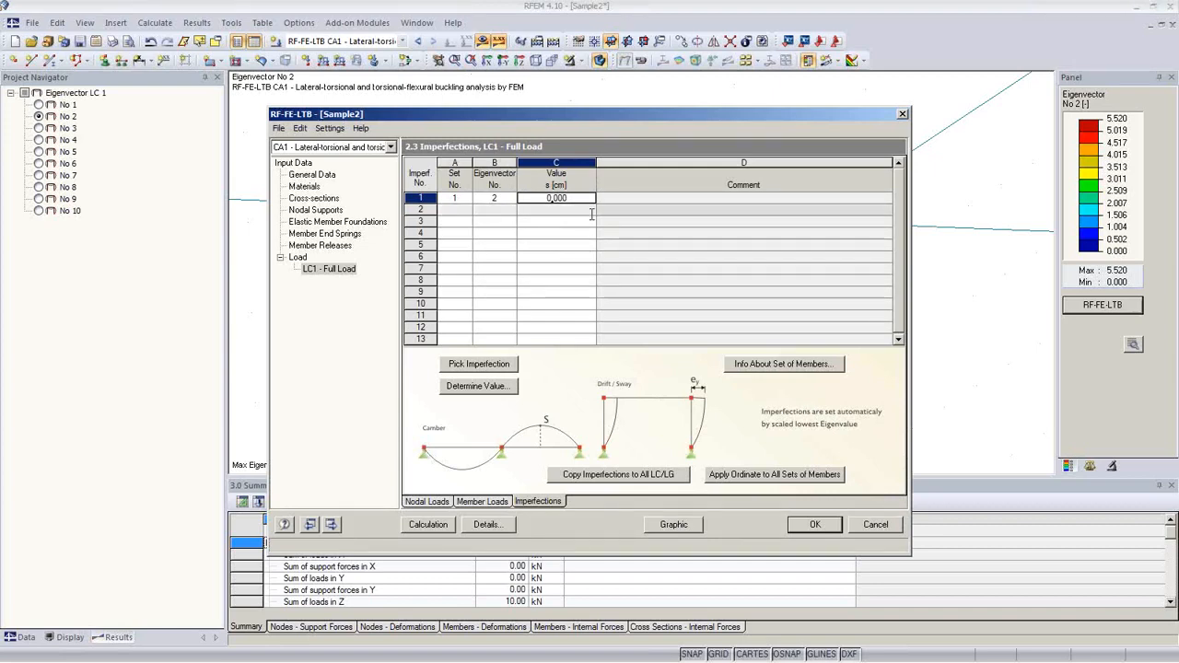
{"action": "double_click", "coordinate": [551, 198]}
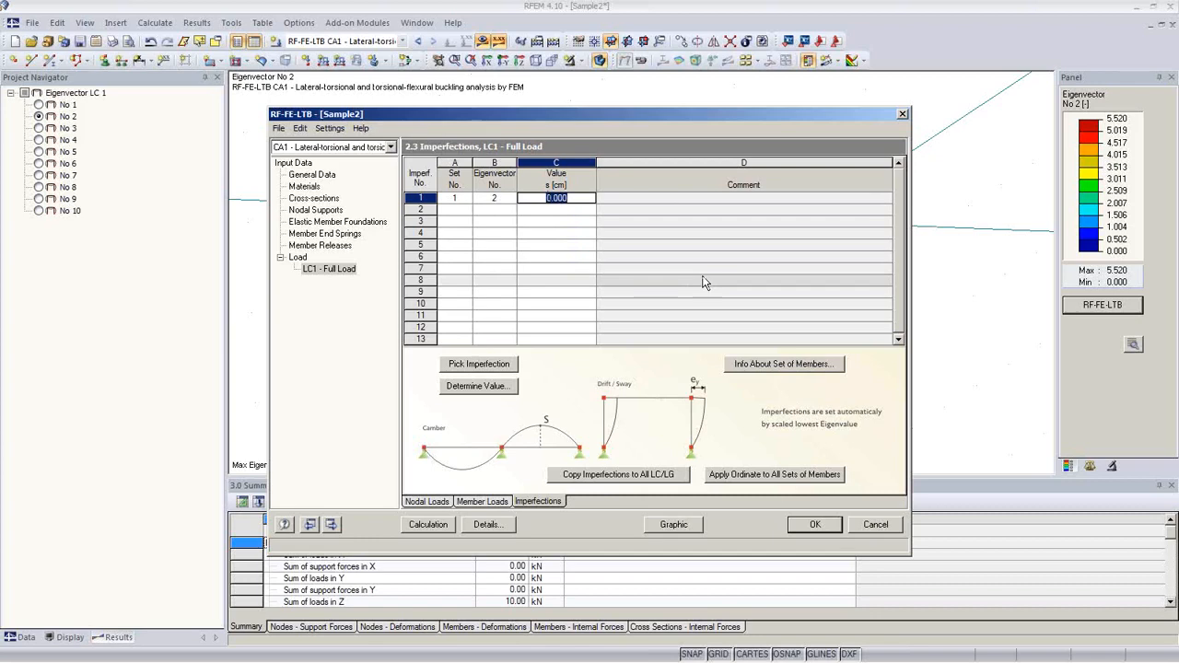
{"action": "type", "text": "2.5"}
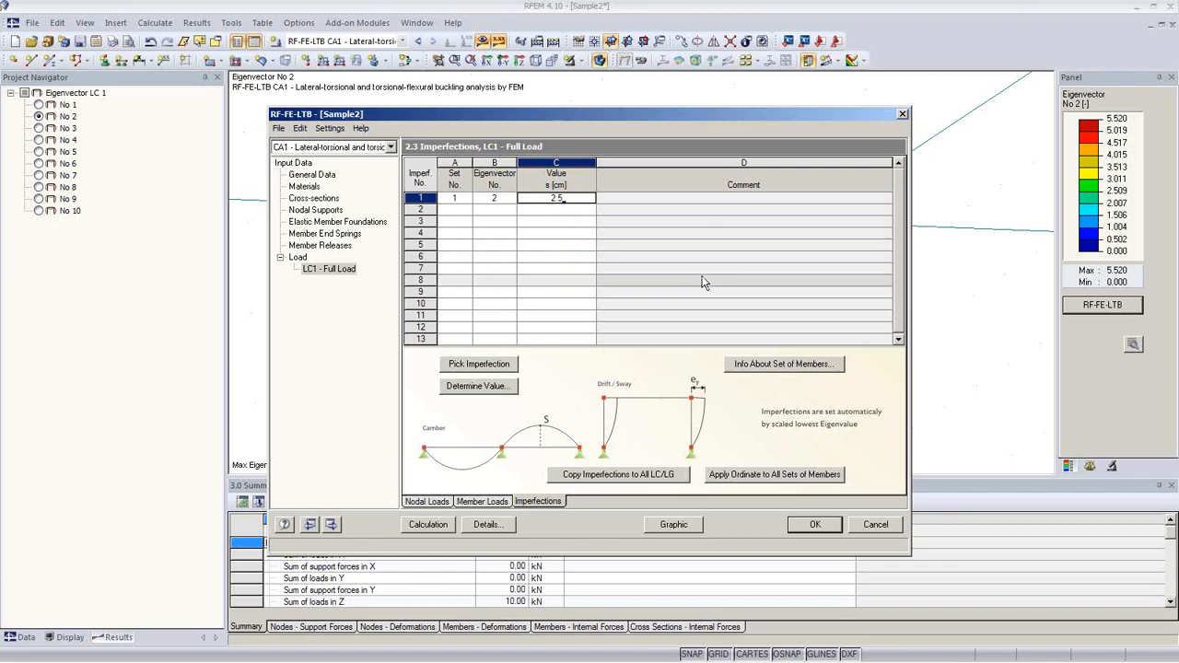
{"action": "left_click", "coordinate": [556, 221]}
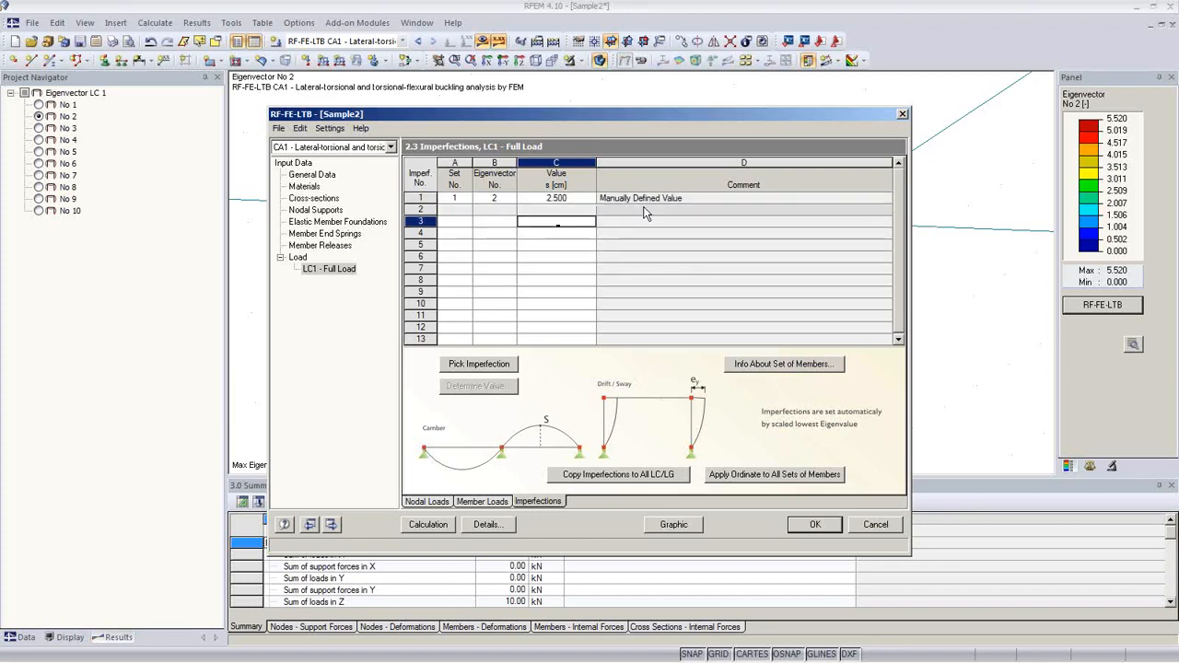
{"action": "left_click", "coordinate": [583, 199]}
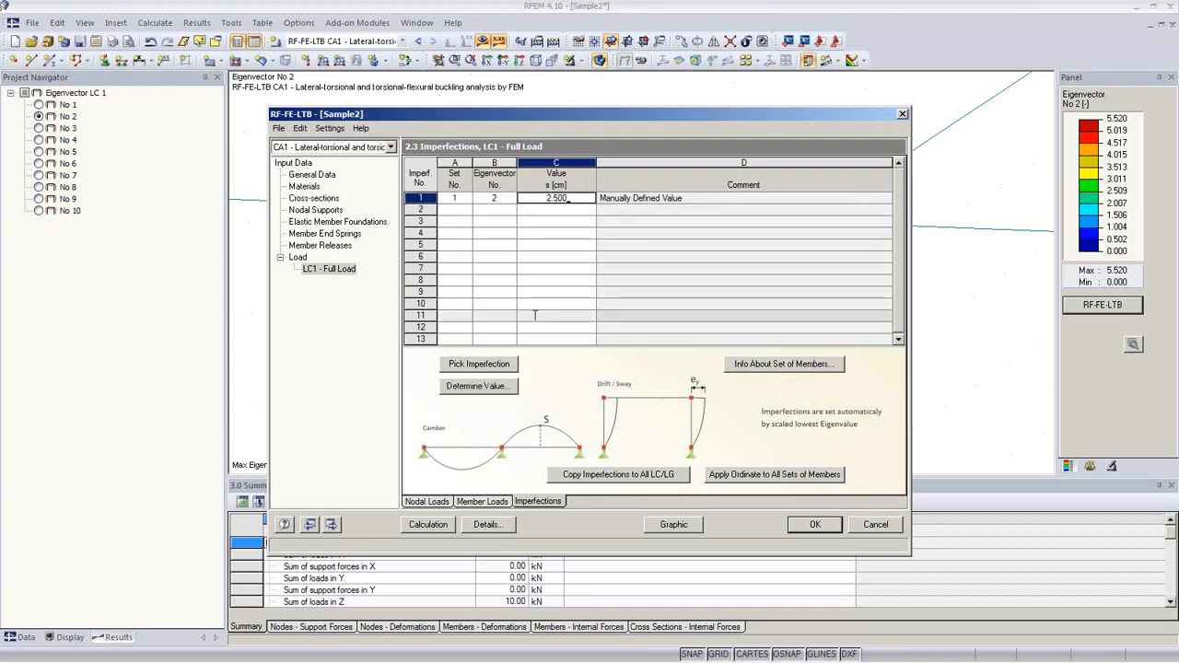
Step: Recalculate with the imperfection and review the stress, internal force, deformation and support reaction tables
{"action": "left_click", "coordinate": [428, 524]}
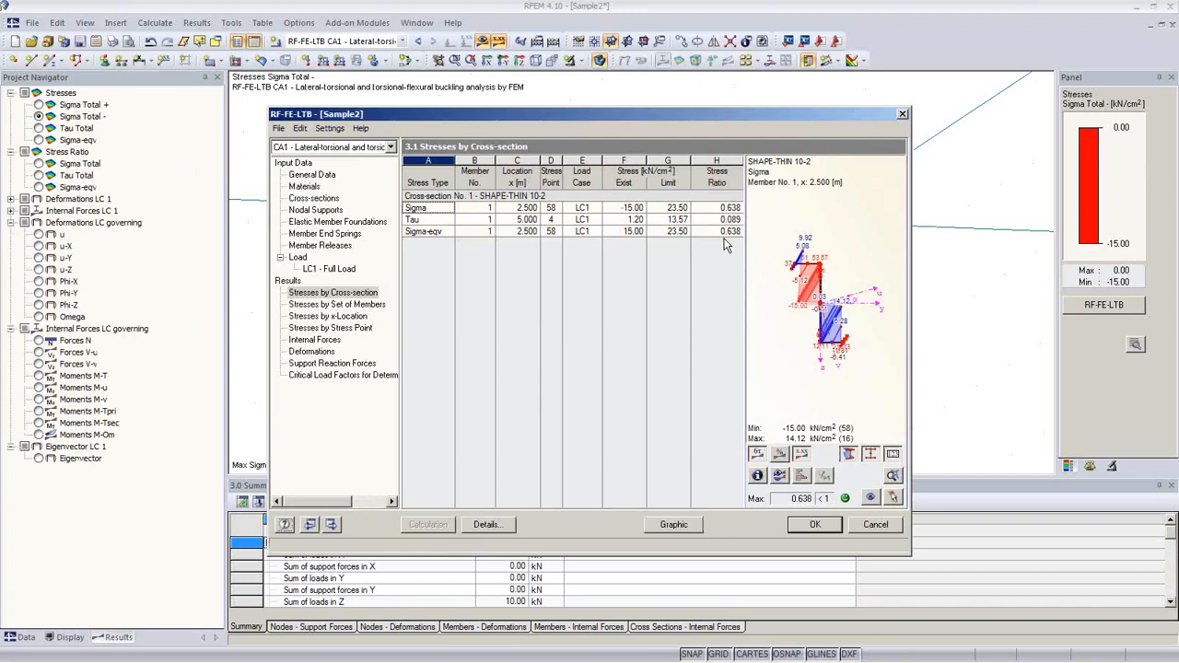
{"action": "left_click", "coordinate": [351, 376]}
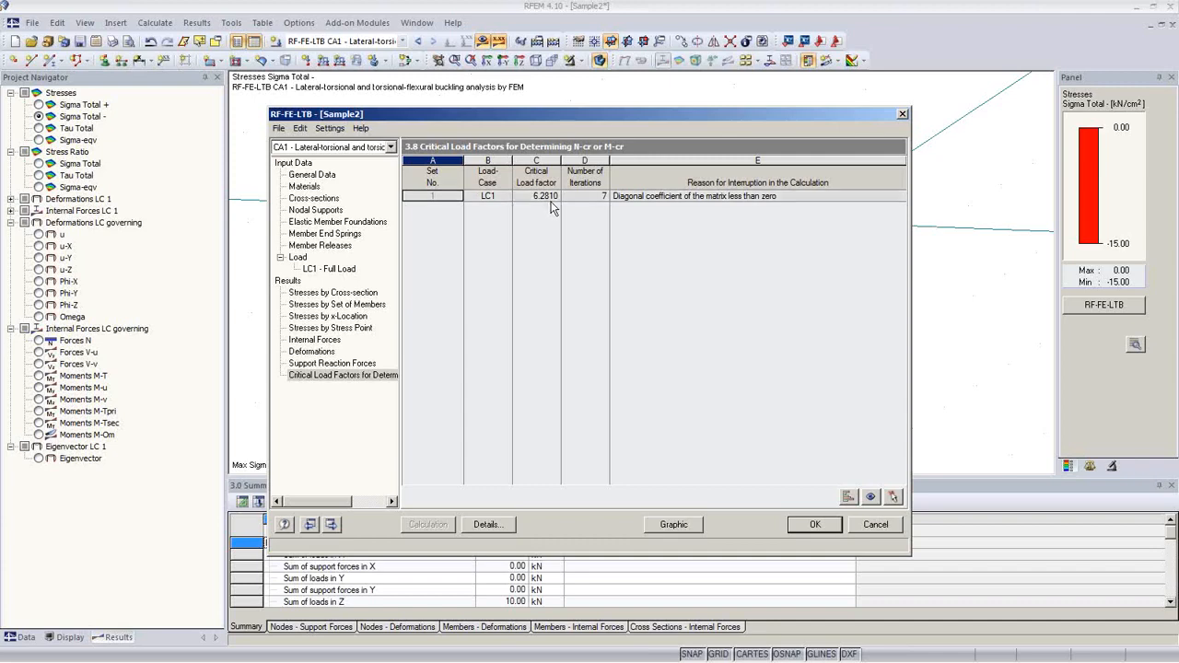
{"action": "left_click", "coordinate": [333, 292]}
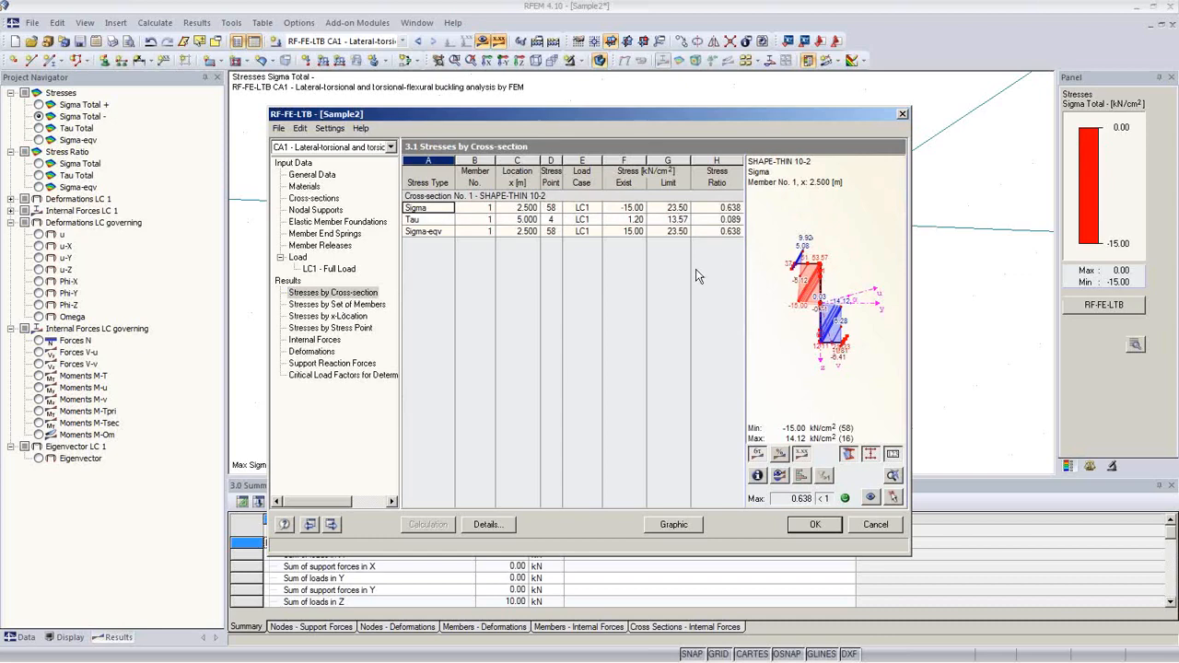
{"action": "left_click", "coordinate": [348, 307]}
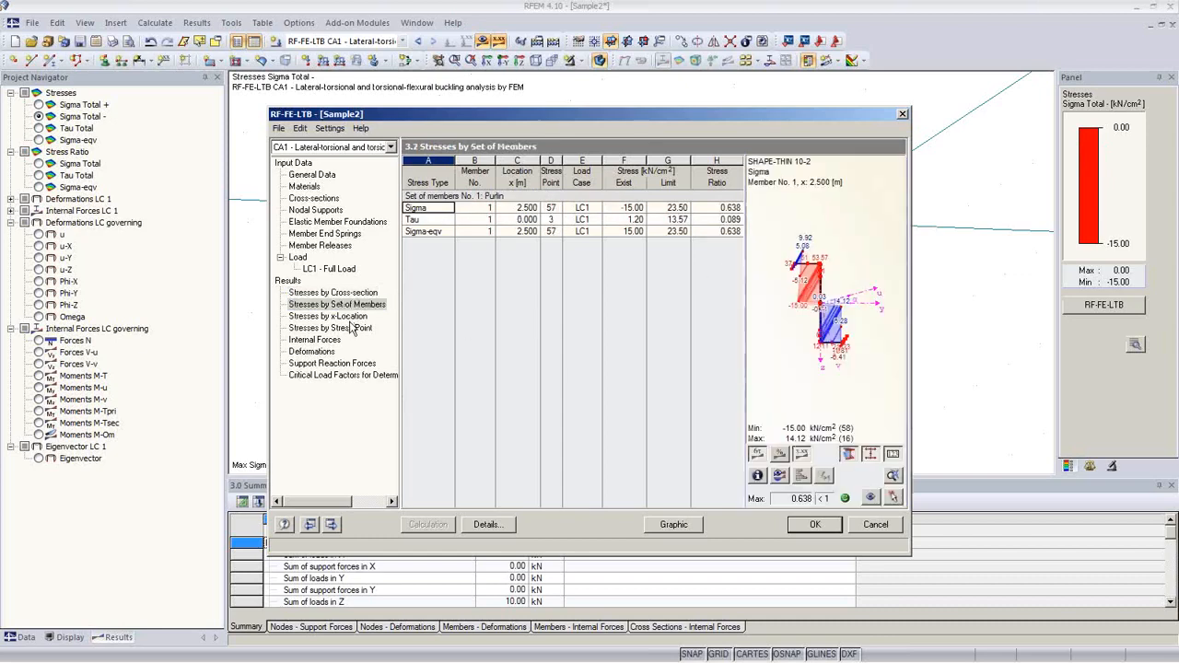
{"action": "left_click", "coordinate": [352, 318]}
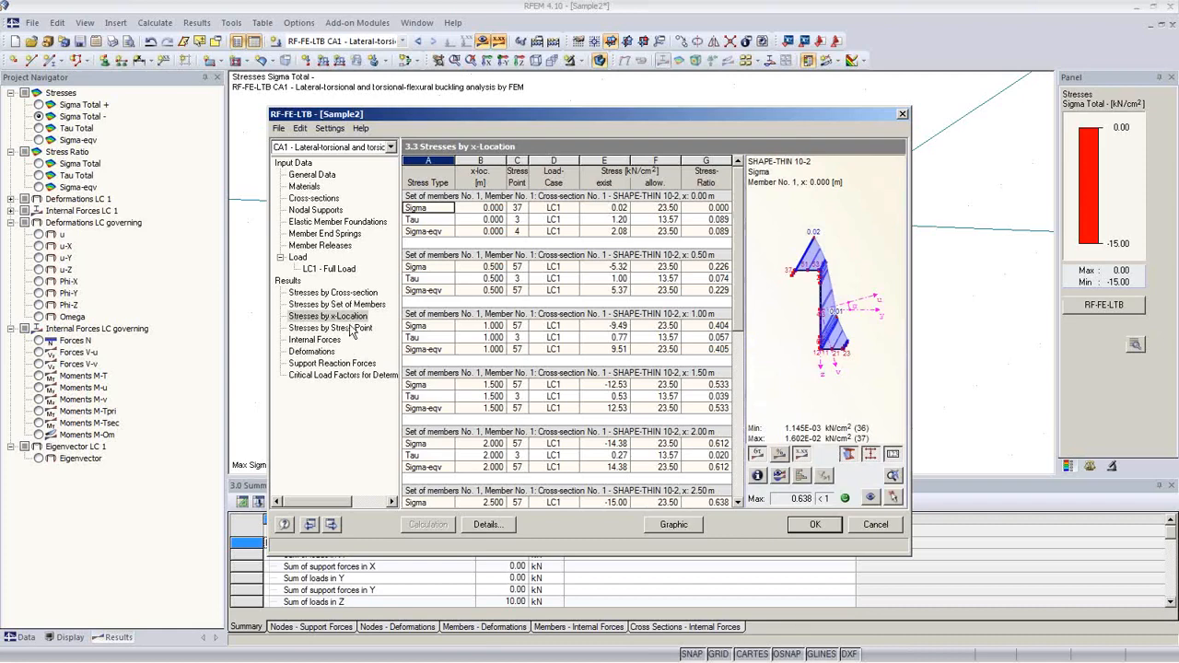
{"action": "left_click", "coordinate": [349, 329]}
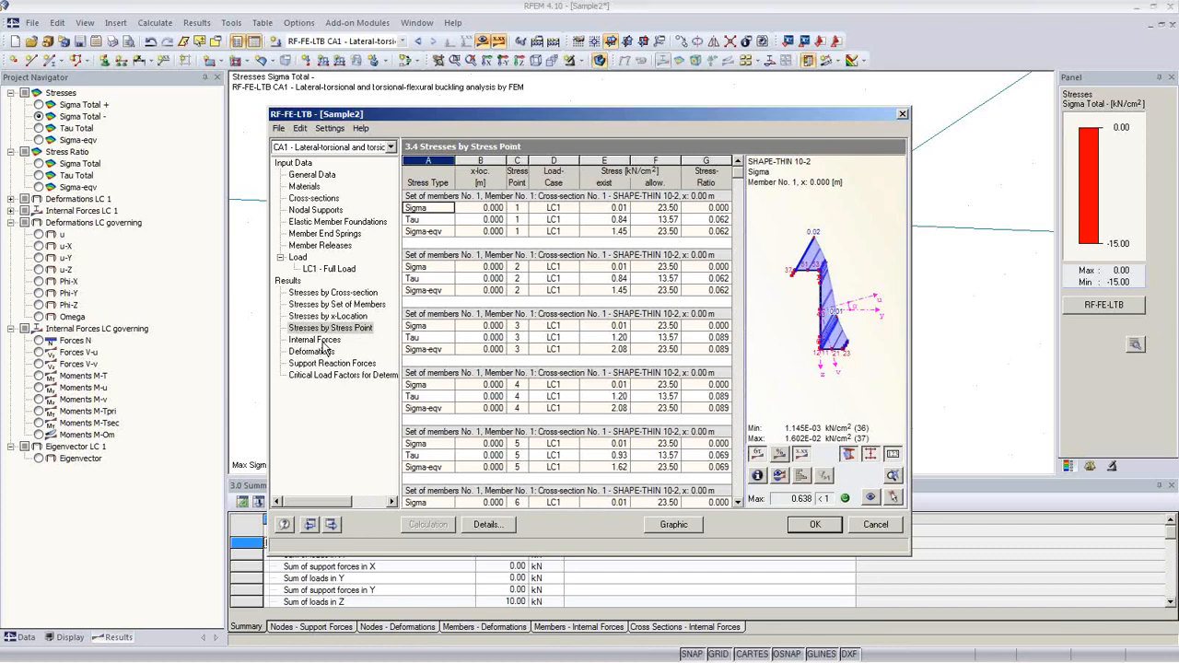
{"action": "left_click", "coordinate": [320, 341]}
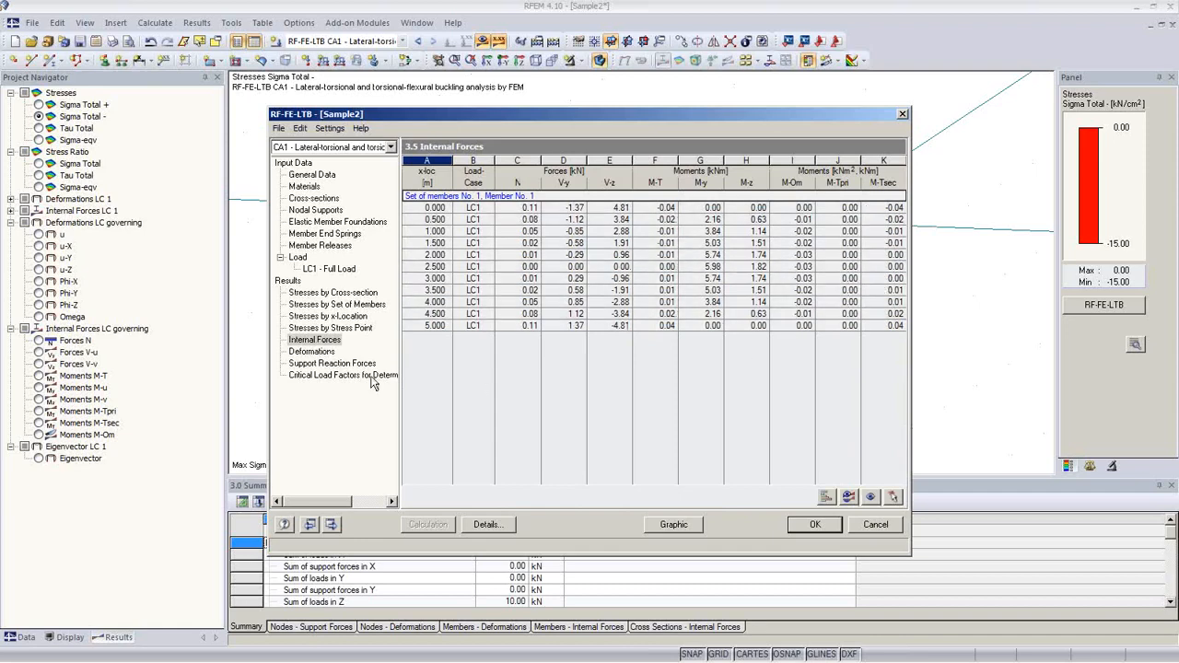
{"action": "left_click", "coordinate": [313, 352]}
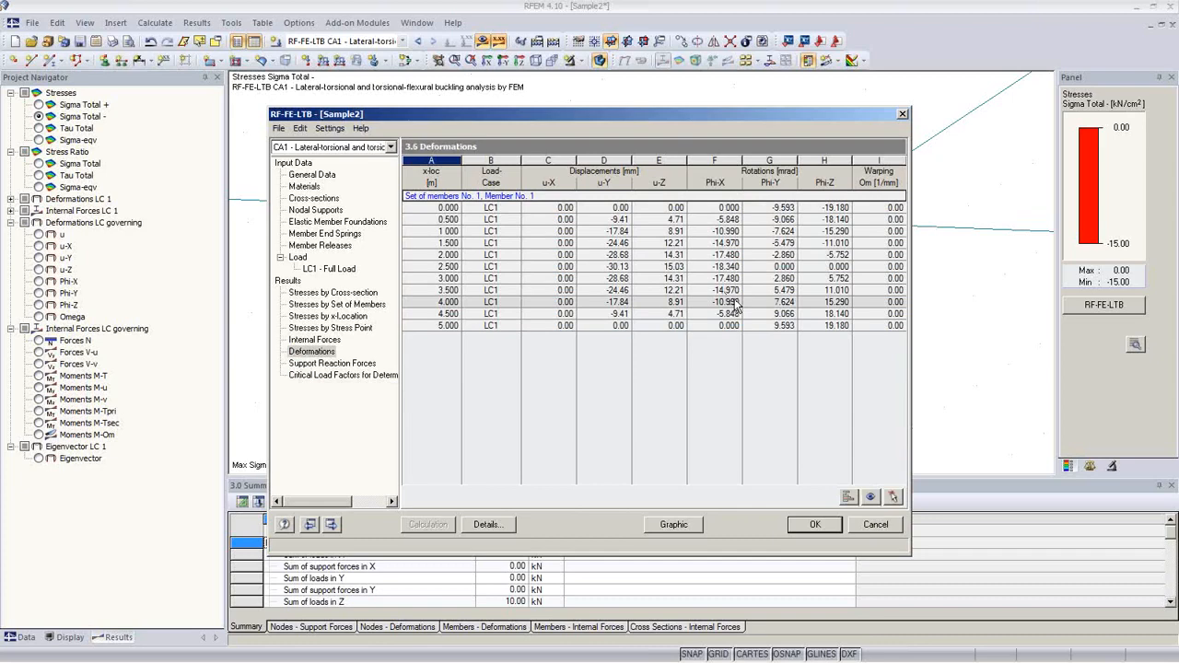
{"action": "left_click", "coordinate": [327, 364]}
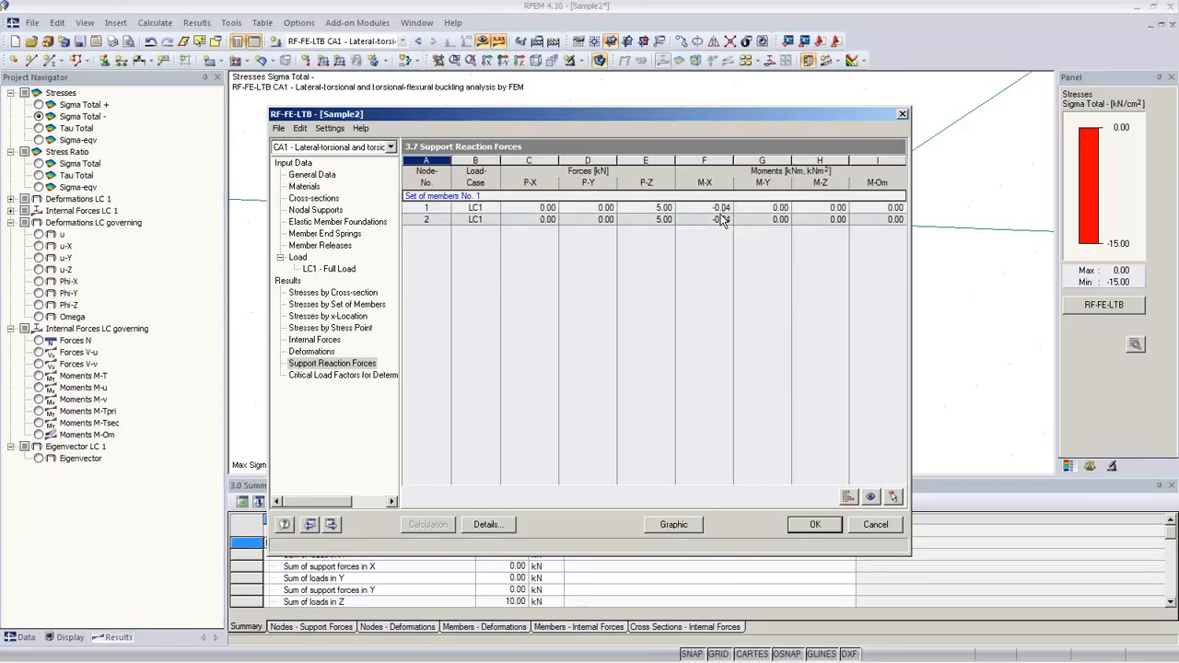
Step: Return to the RFEM graphic and display the purlin as a plain line model
{"action": "left_click", "coordinate": [676, 527]}
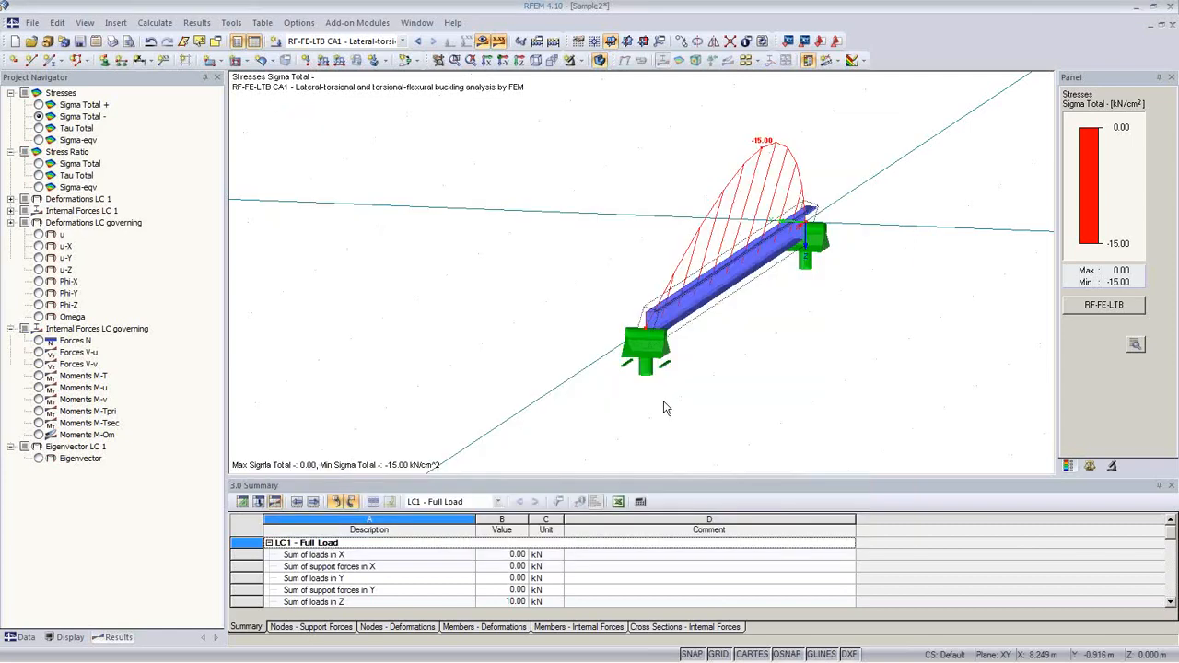
{"action": "middle_click_drag", "start_coordinate": [733, 373], "coordinate": [604, 400]}
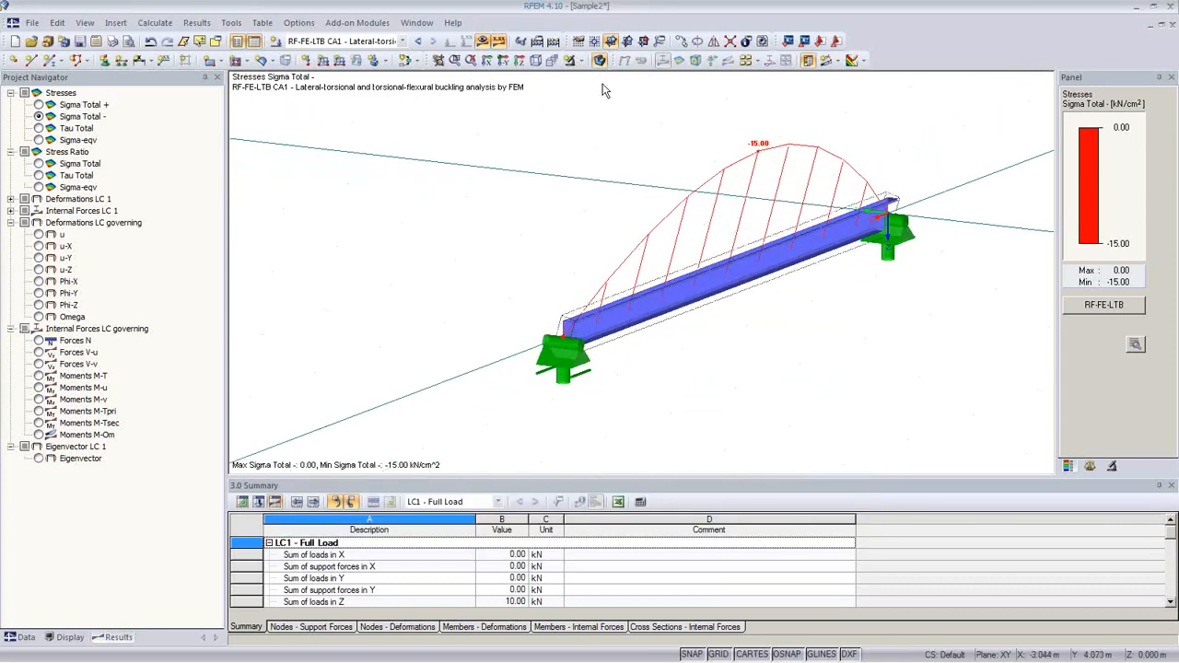
{"action": "left_click", "coordinate": [599, 60]}
{"action": "middle_click_drag", "start_coordinate": [735, 295], "coordinate": [652, 281]}
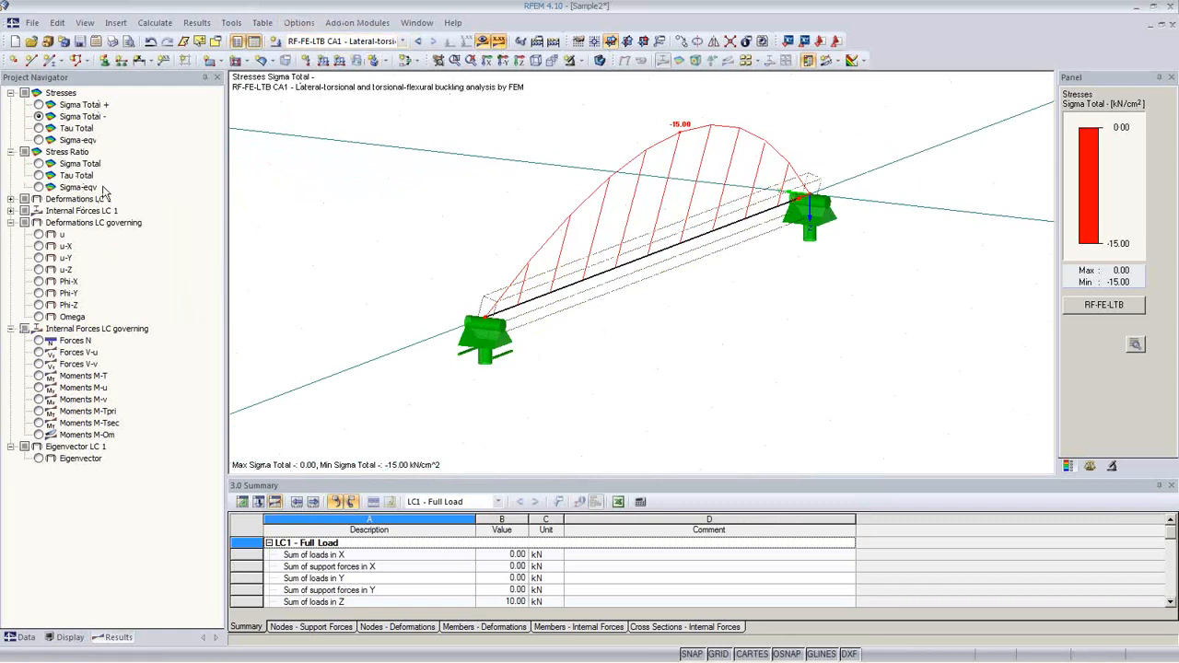
Step: Compare the Sigma Total +/−, Sigma-eqv and Sigma-eqv stress ratio diagrams, then expand Deformations LC 1
{"action": "left_click", "coordinate": [39, 105]}
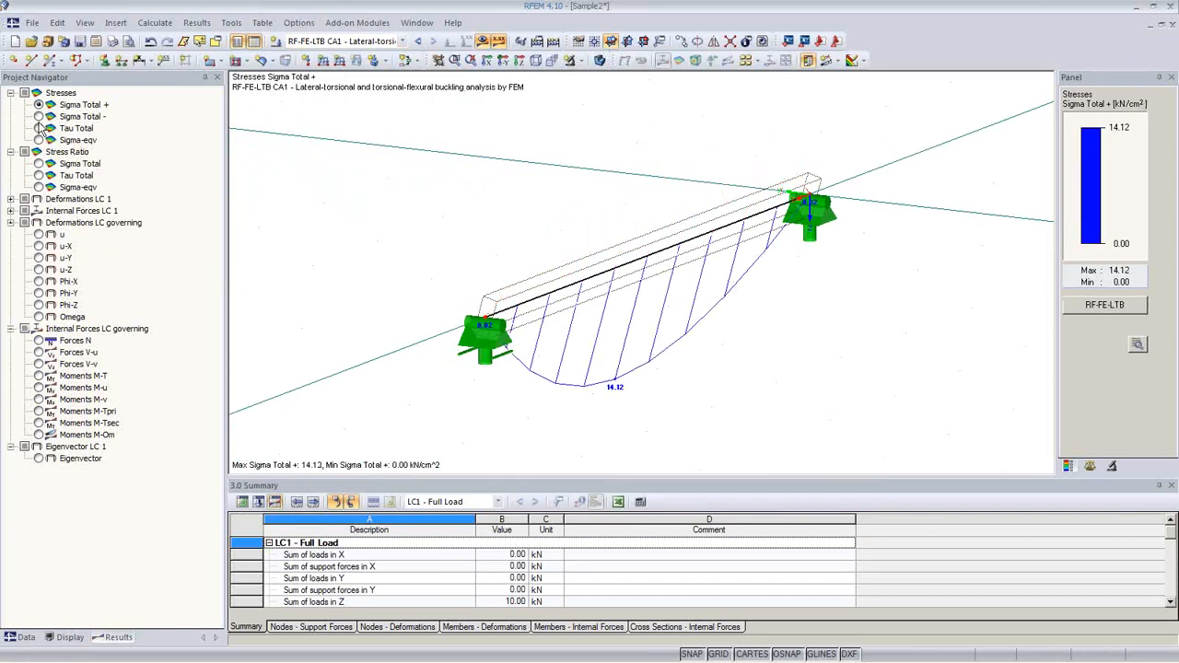
{"action": "left_click", "coordinate": [39, 116]}
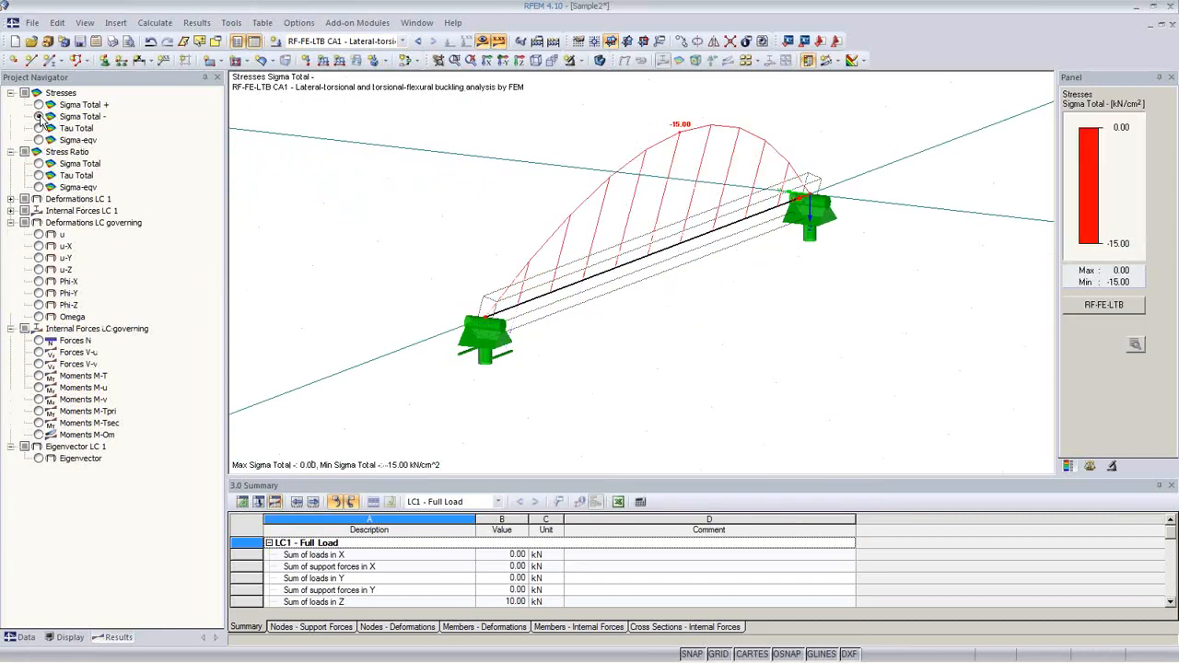
{"action": "left_click", "coordinate": [38, 140]}
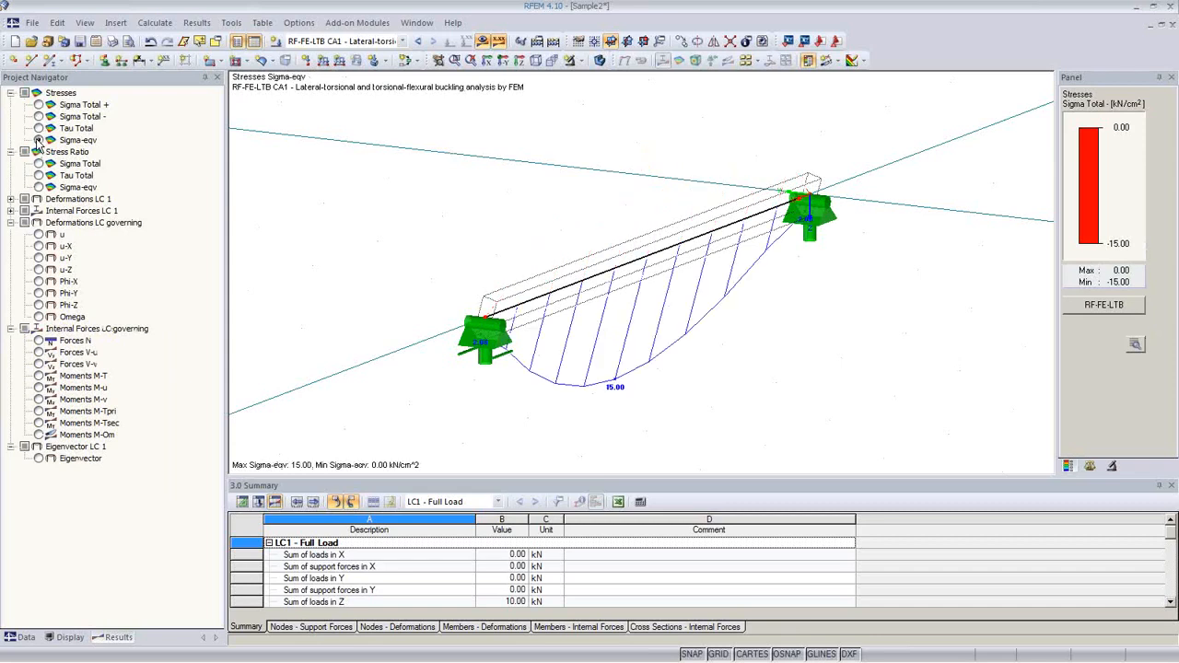
{"action": "left_click", "coordinate": [39, 187]}
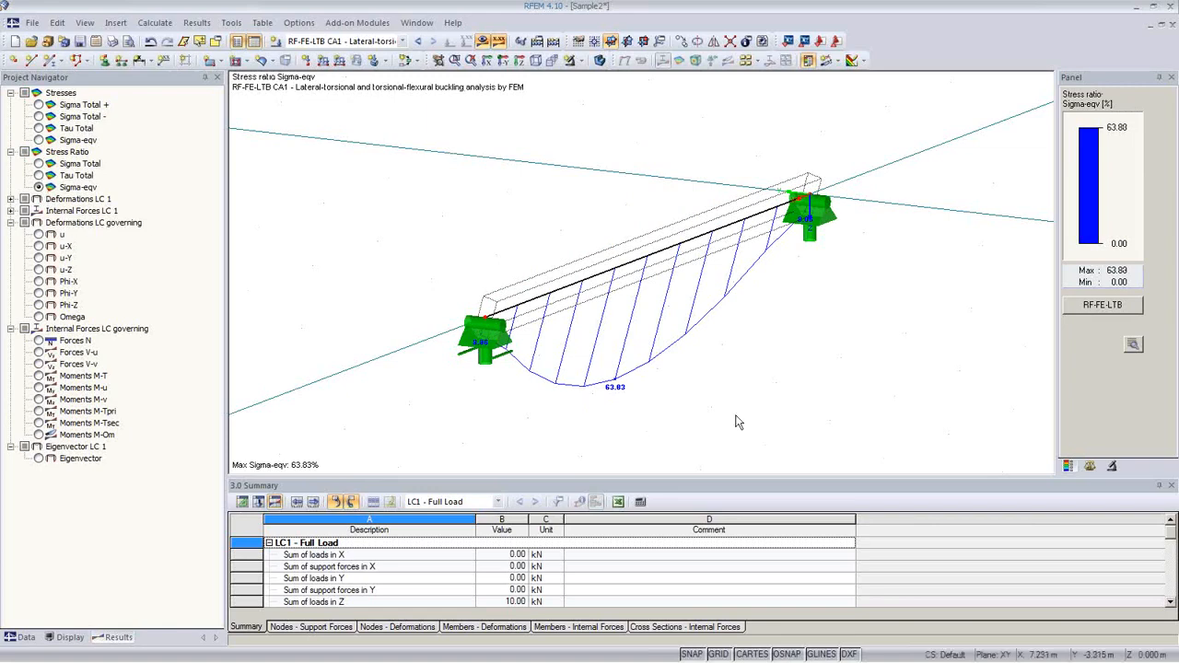
{"action": "left_click", "coordinate": [10, 199]}
Step: Show deformation u (max 33.67 mm) on the purlin with a display factor of 8
{"action": "left_click", "coordinate": [39, 212]}
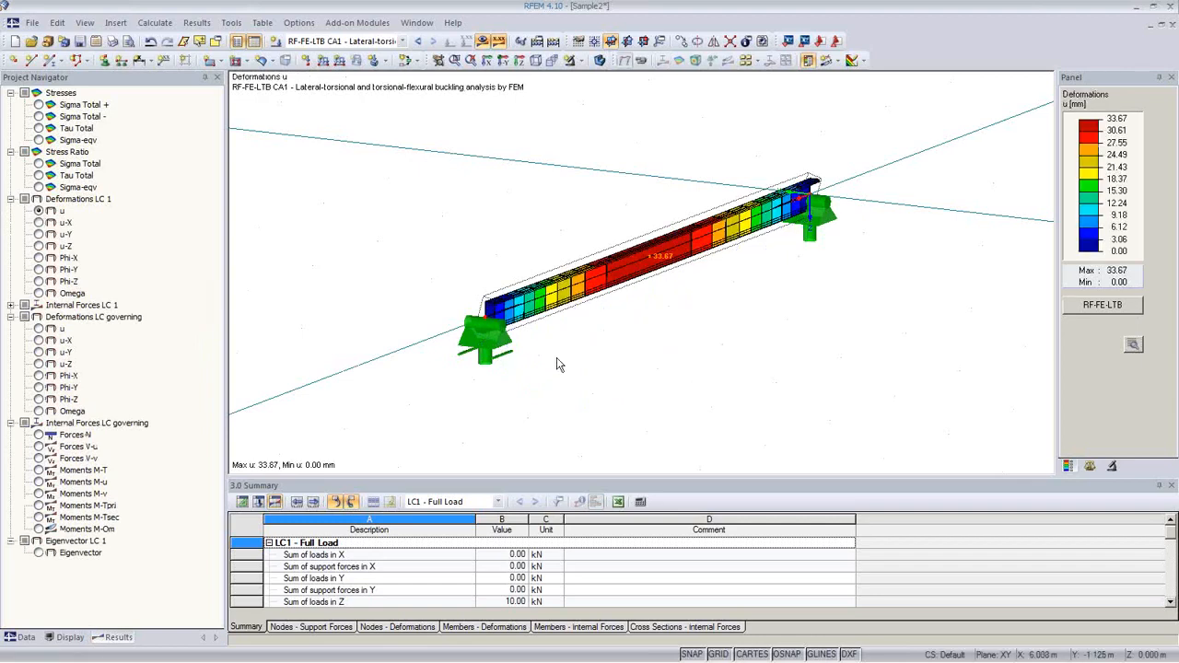
{"action": "middle_click_drag", "start_coordinate": [578, 369], "coordinate": [673, 392], "text": "ctrl"}
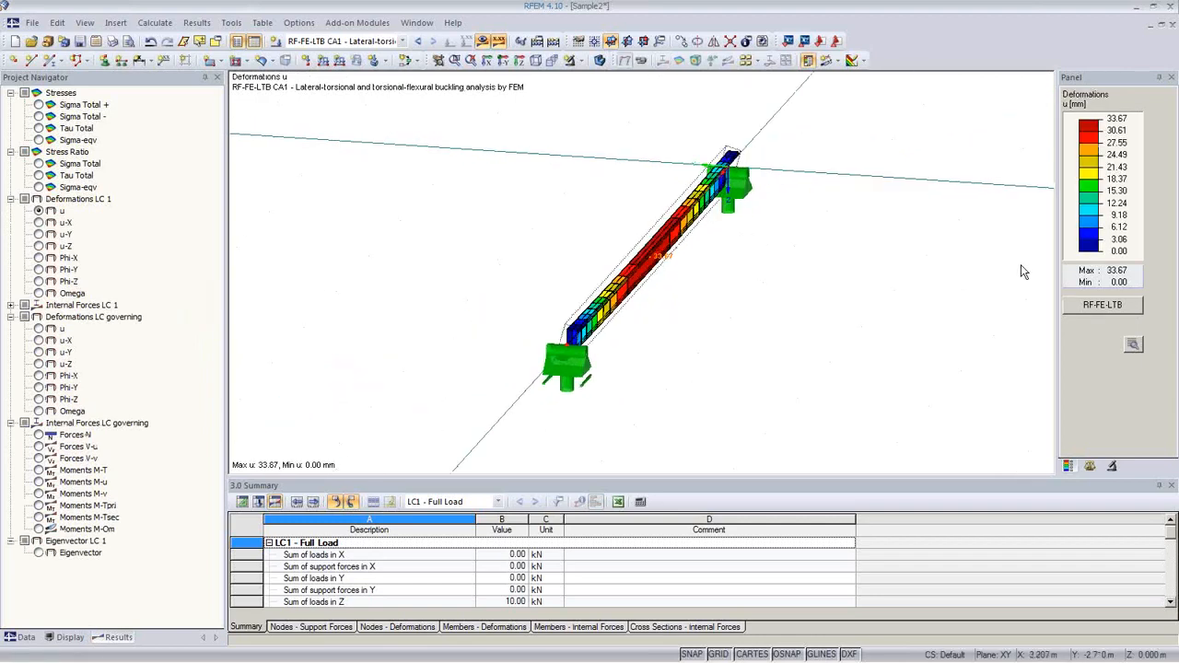
{"action": "left_click", "coordinate": [1090, 467]}
{"action": "left_click", "coordinate": [1102, 128]}
{"action": "left_click", "coordinate": [1102, 128]}
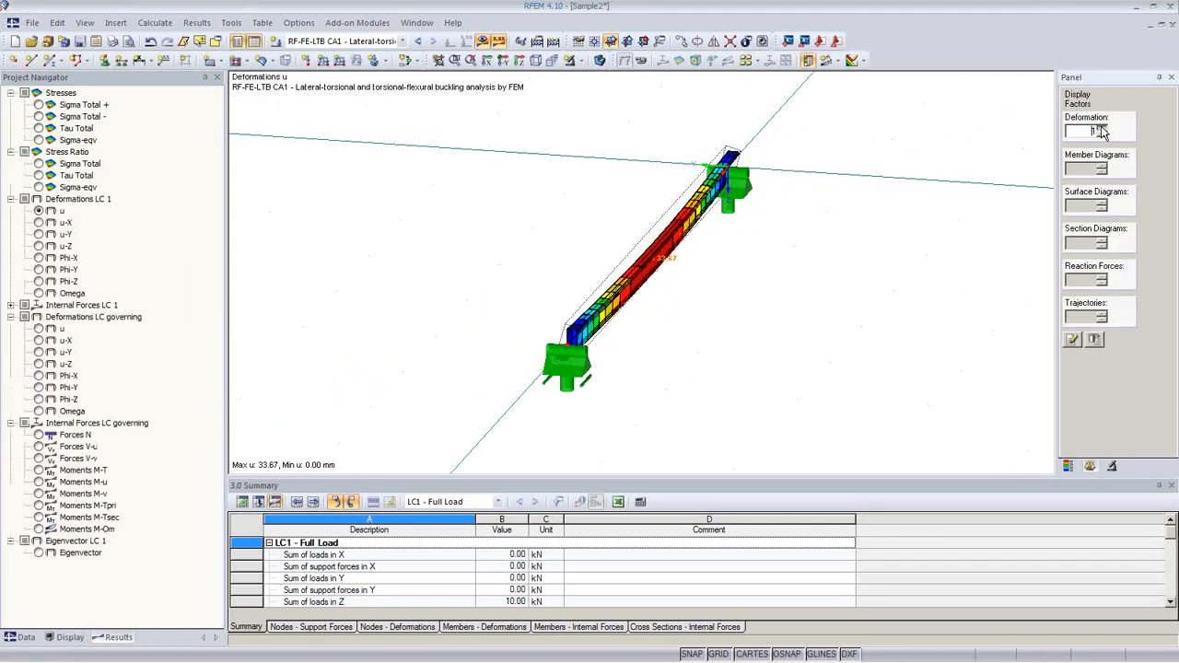
{"action": "left_click", "coordinate": [1102, 128]}
{"action": "left_click", "coordinate": [1102, 128]}
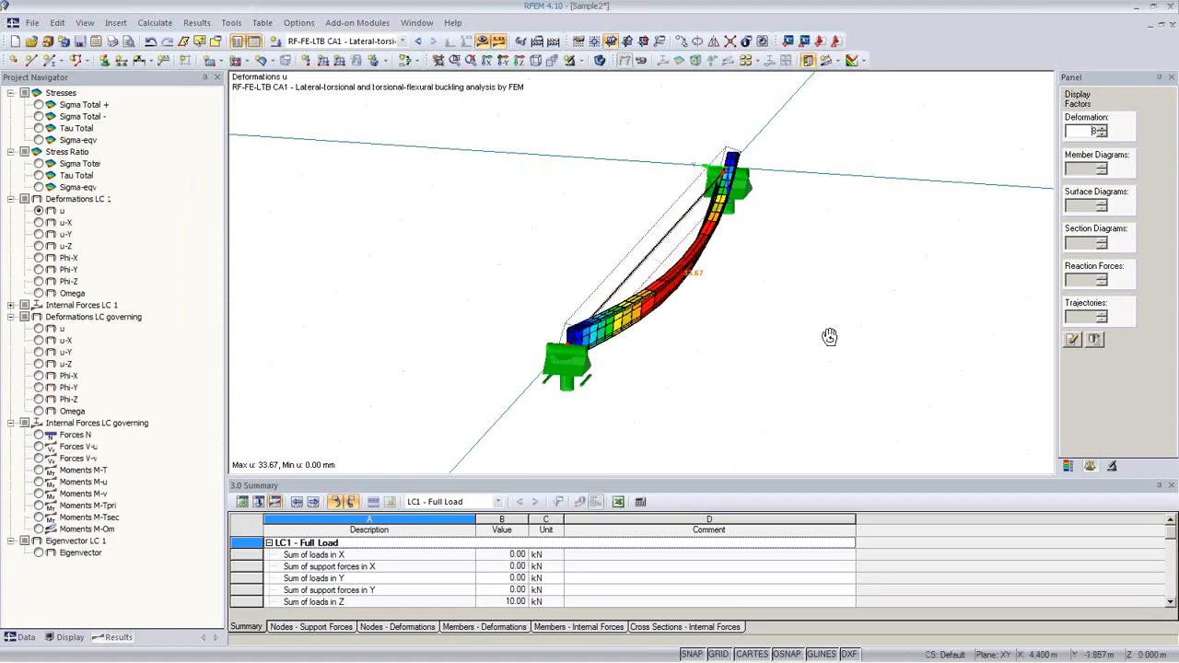
{"action": "middle_click_drag", "start_coordinate": [755, 337], "coordinate": [663, 342], "text": "ctrl"}
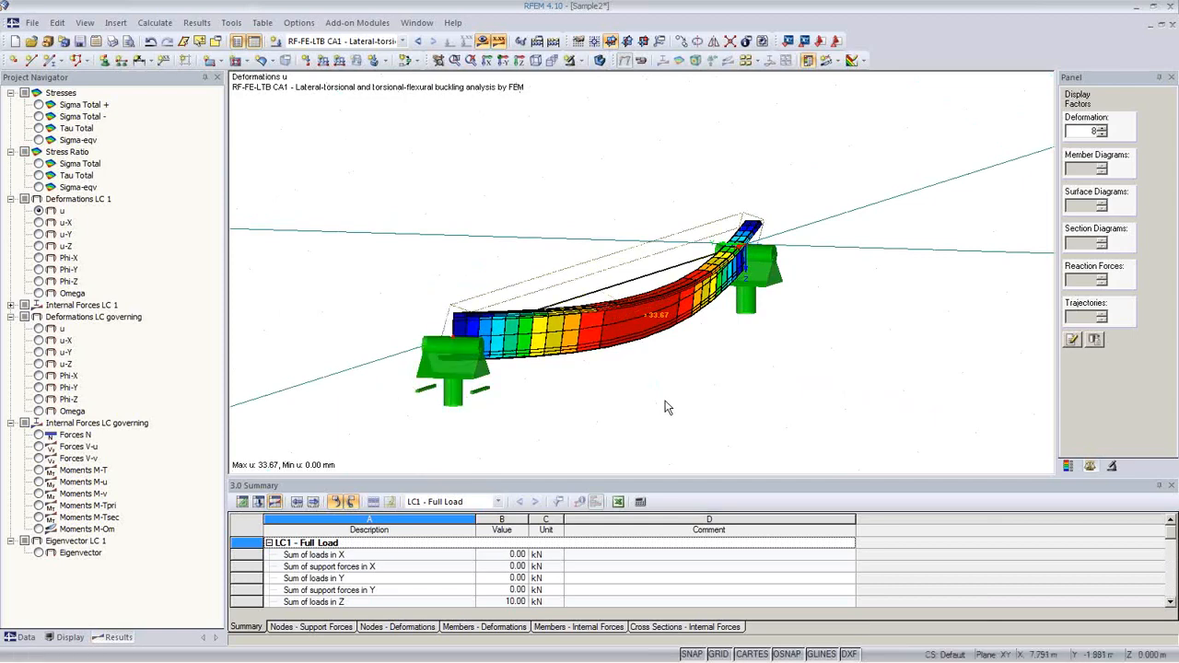
{"action": "mouse_move", "coordinate": [662, 410]}
{"action": "middle_mouse_down"}
{"action": "mouse_move", "coordinate": [703, 374]}
{"action": "mouse_move", "coordinate": [668, 399]}
{"action": "mouse_move", "coordinate": [639, 384]}
{"action": "mouse_move", "coordinate": [648, 392]}
{"action": "middle_mouse_up"}
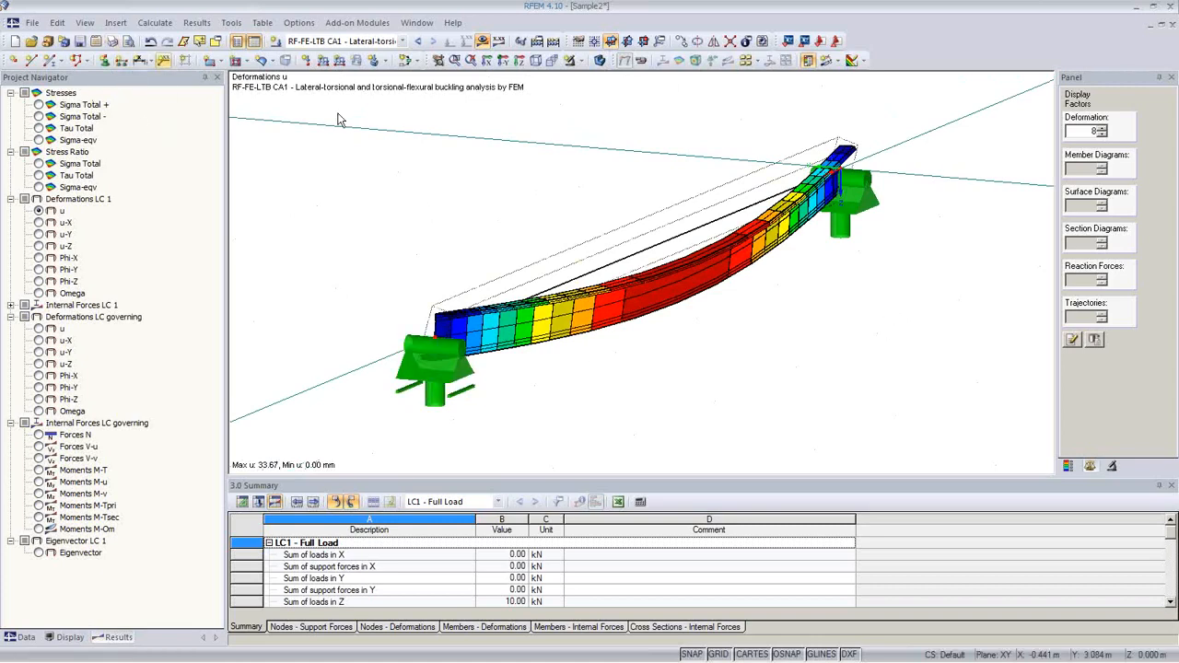
Step: Add the deformation u graphic to printout report D1 with a graphic height of 6
{"action": "left_click", "coordinate": [113, 42]}
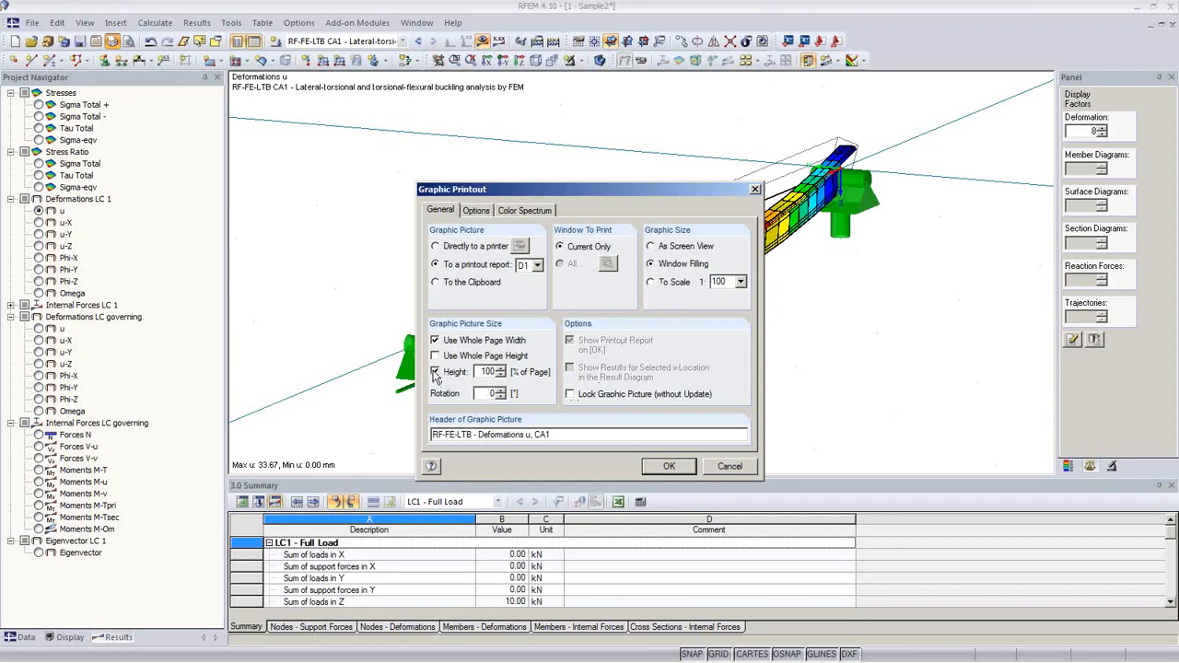
{"action": "type", "text": "60"}
{"action": "left_click", "coordinate": [667, 467]}
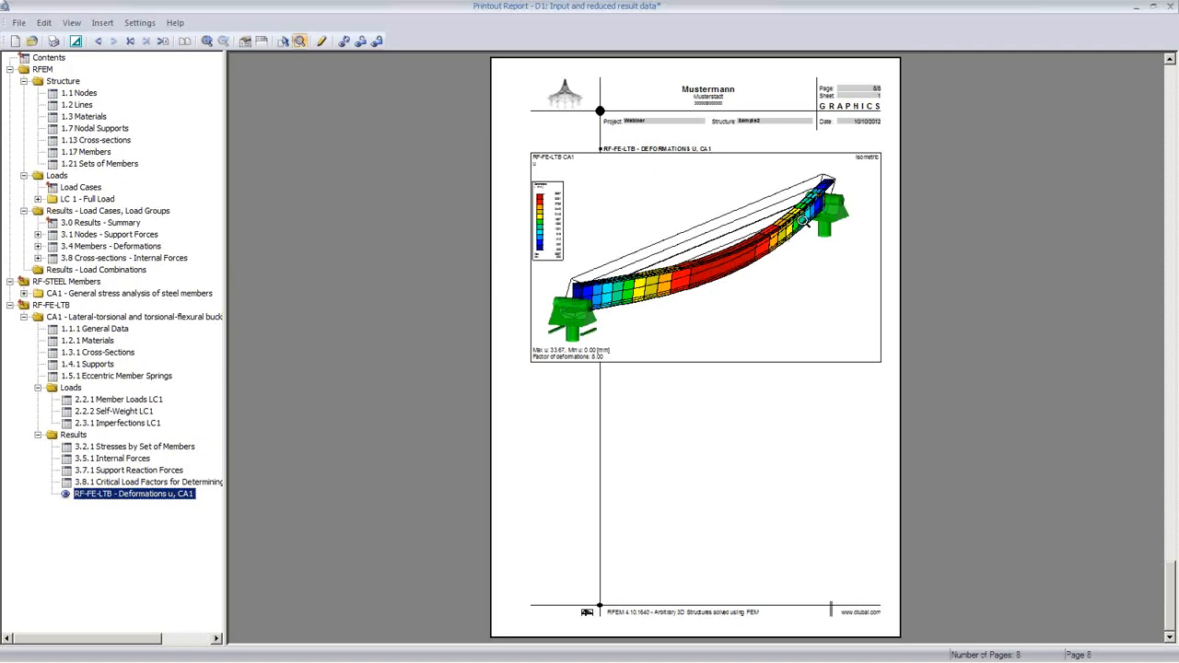
Step: Browse the report chapters from 1.1 Nodes through 1.17 Members to 3.0 Results Summary
{"action": "left_click", "coordinate": [79, 93]}
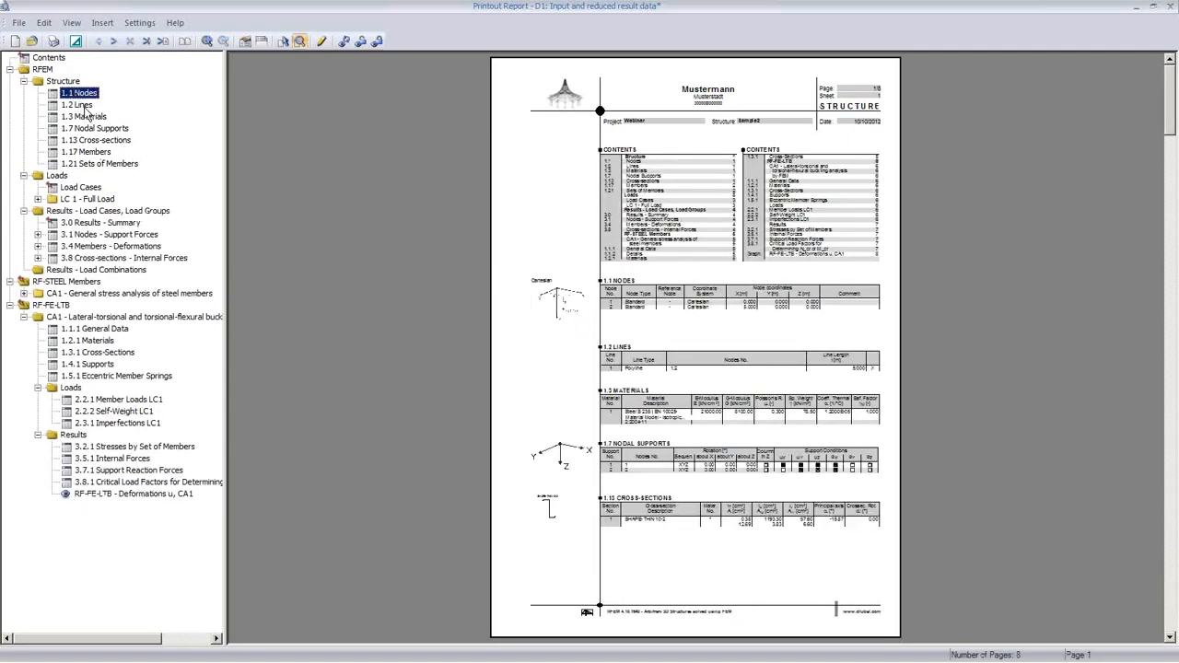
{"action": "left_click", "coordinate": [84, 105]}
{"action": "left_click", "coordinate": [97, 129]}
{"action": "left_click", "coordinate": [98, 141]}
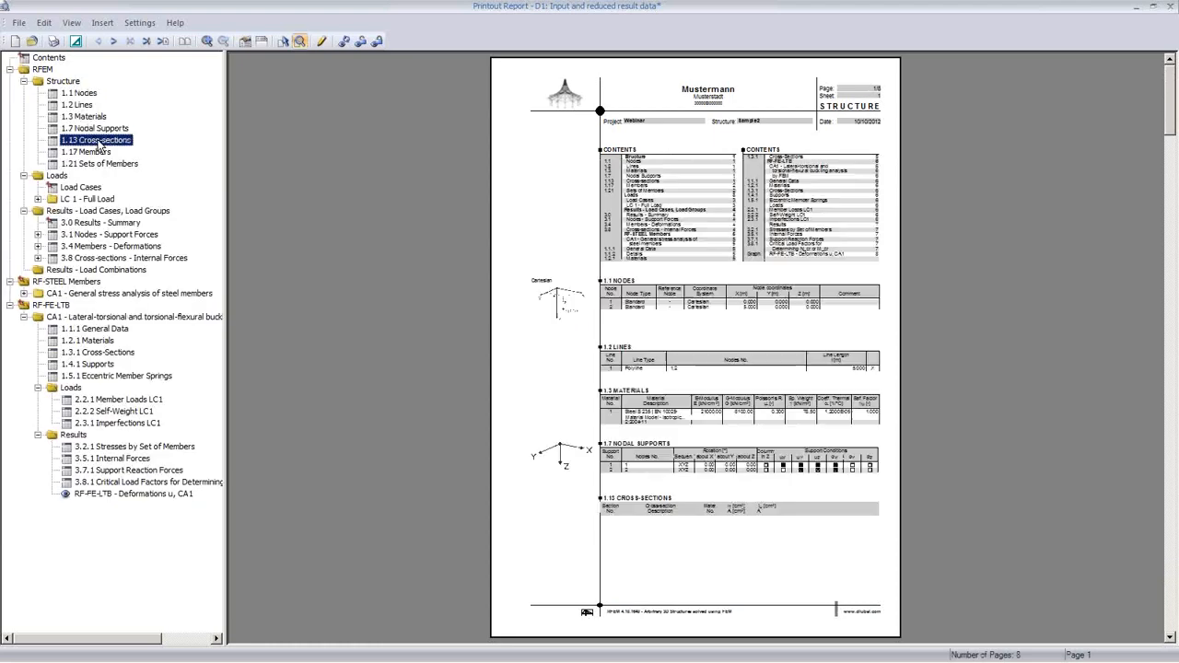
{"action": "left_click", "coordinate": [99, 153]}
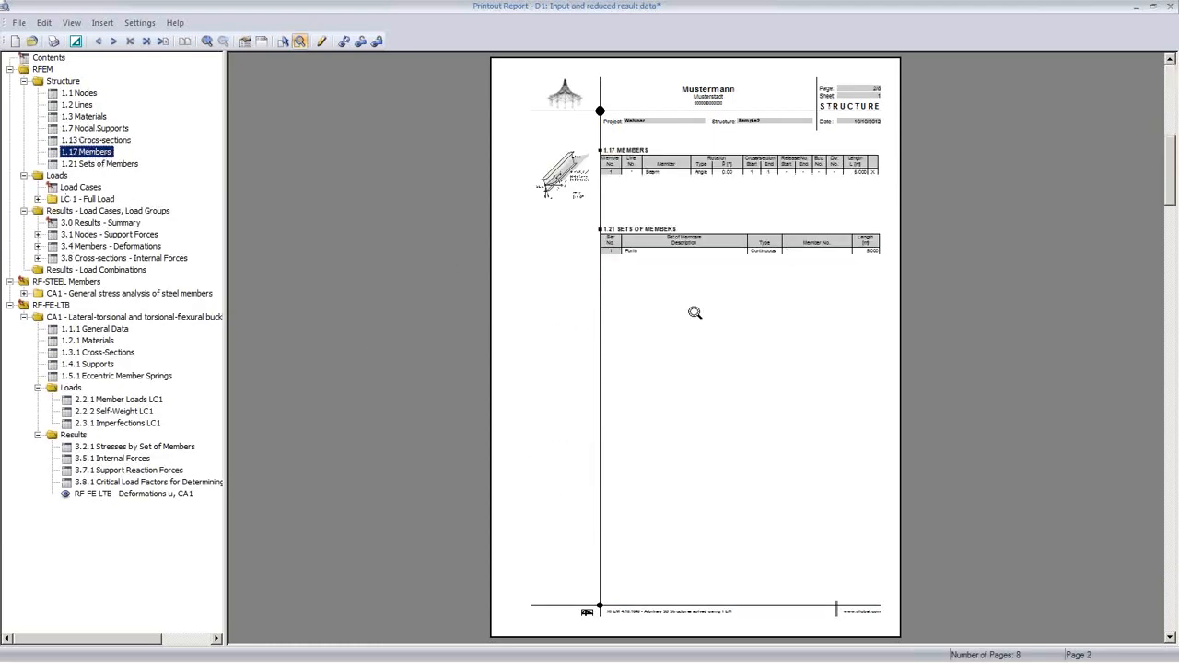
{"action": "left_click", "coordinate": [679, 256]}
{"action": "left_click", "coordinate": [597, 208]}
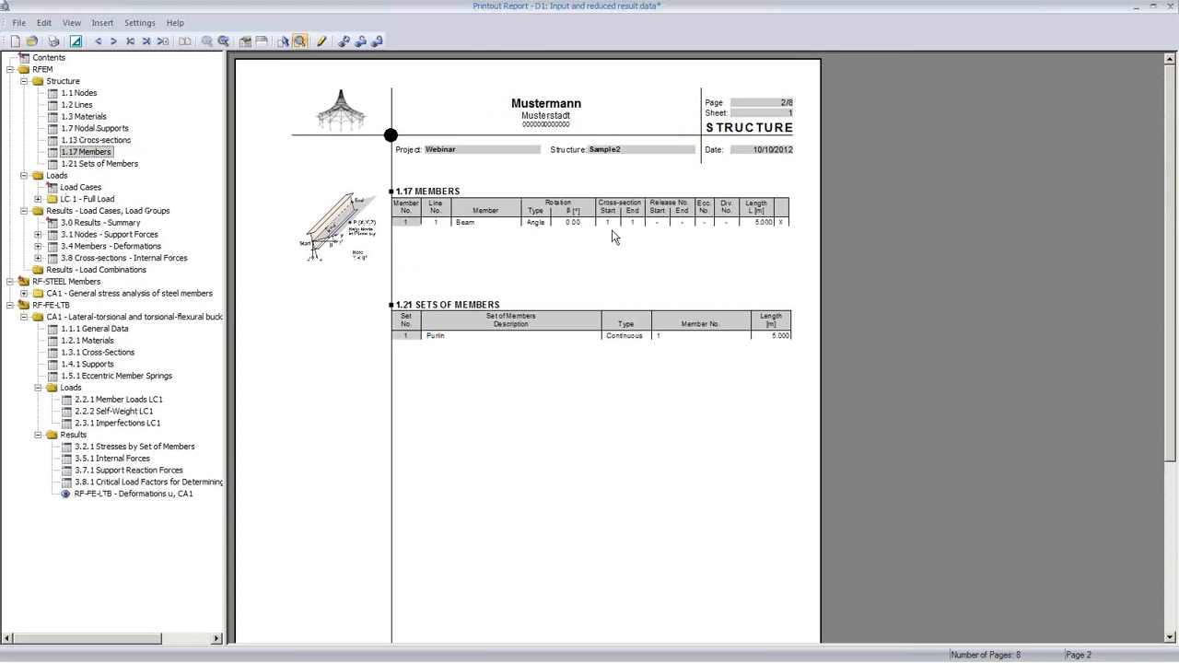
{"action": "left_click", "coordinate": [104, 223]}
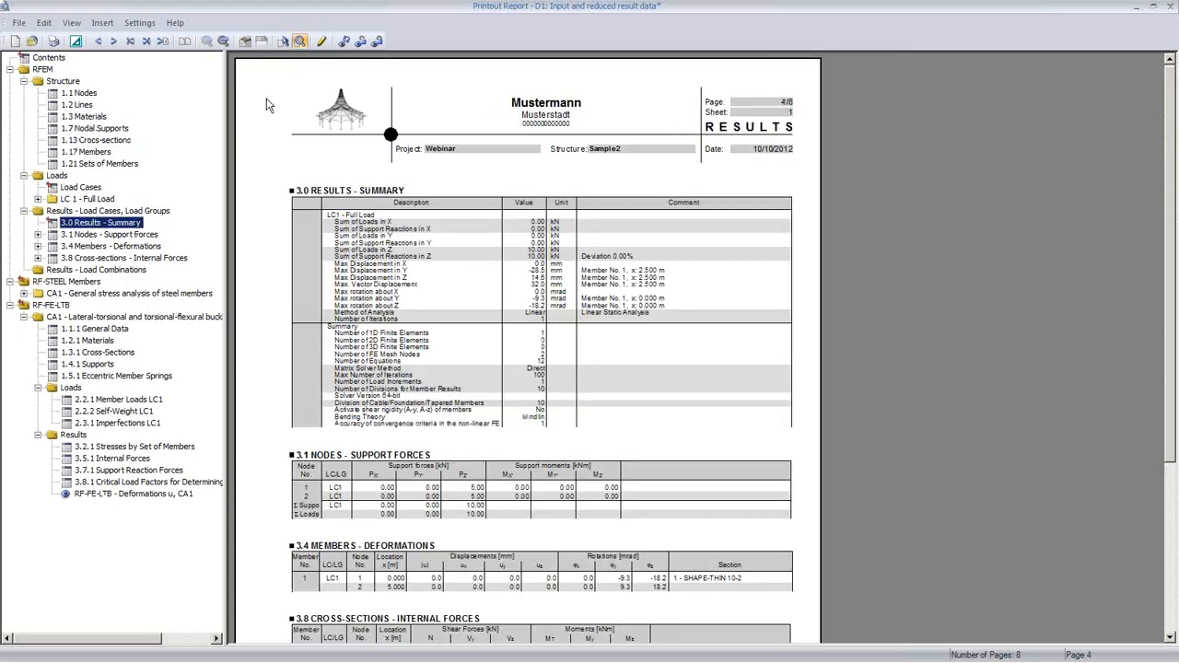
Step: Review the report content selection for global, loads and LC/LG results, then confirm it
{"action": "left_click", "coordinate": [244, 40]}
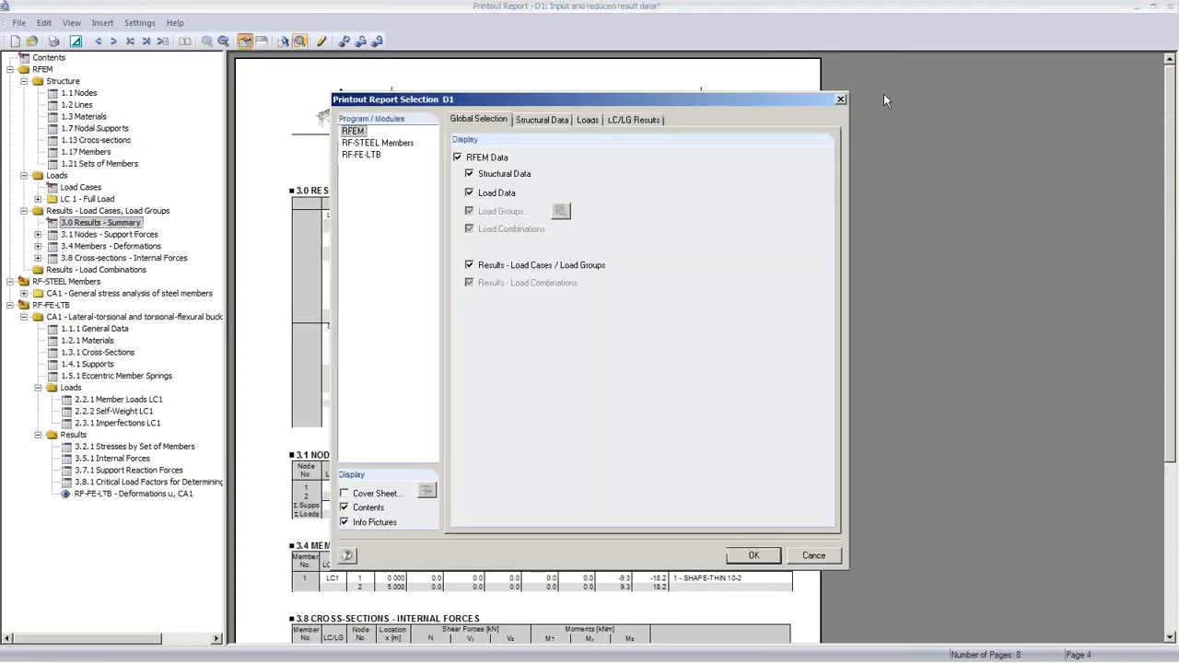
{"action": "left_click", "coordinate": [590, 121]}
{"action": "left_click", "coordinate": [635, 119]}
{"action": "left_click", "coordinate": [478, 119]}
{"action": "left_click", "coordinate": [754, 555]}
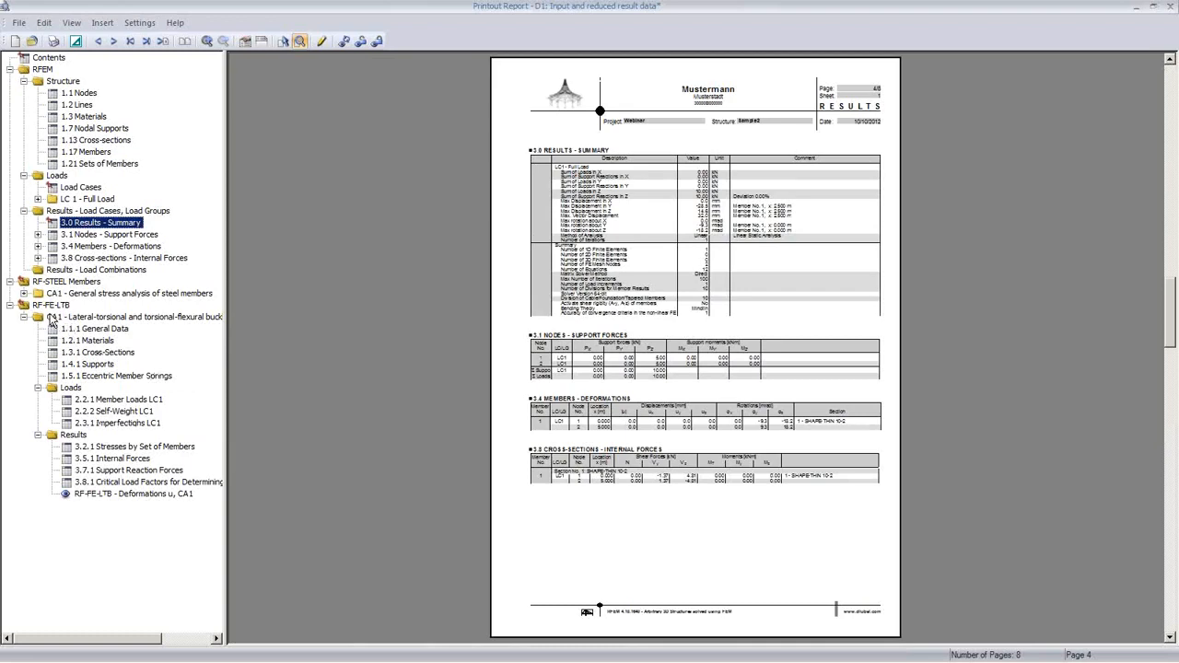
Step: Check the RF-FE-LTB materials, cross-sections, critical load factors and internal forces pages, then close the report
{"action": "left_click", "coordinate": [88, 341]}
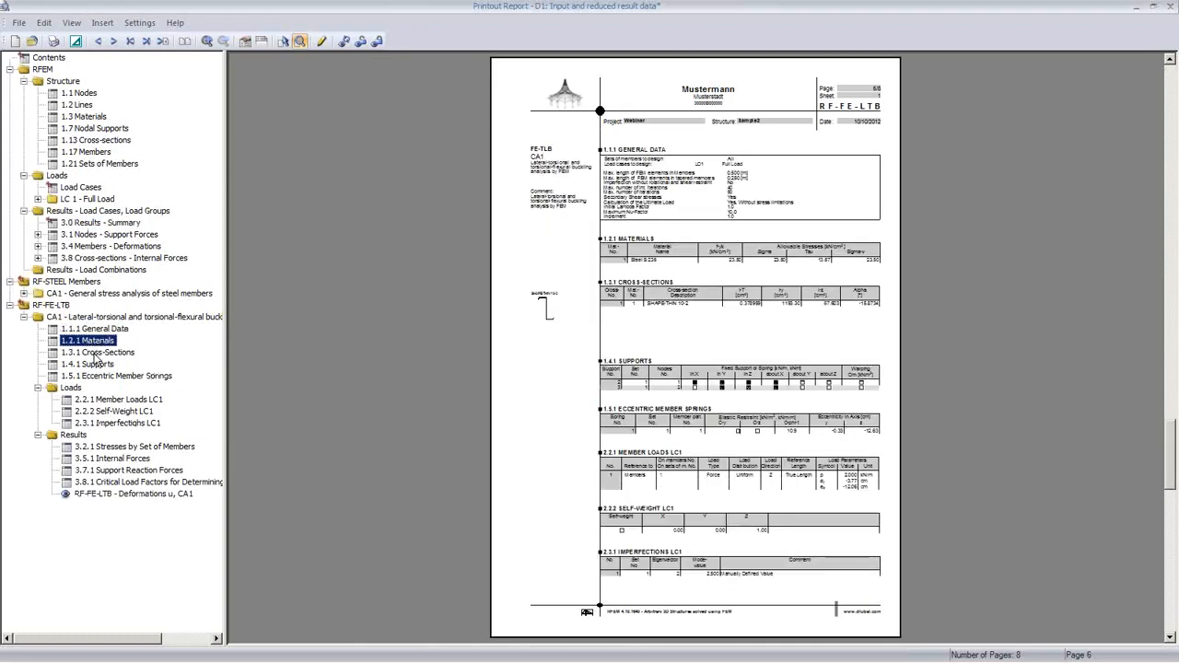
{"action": "left_click", "coordinate": [93, 353]}
{"action": "left_click", "coordinate": [684, 356]}
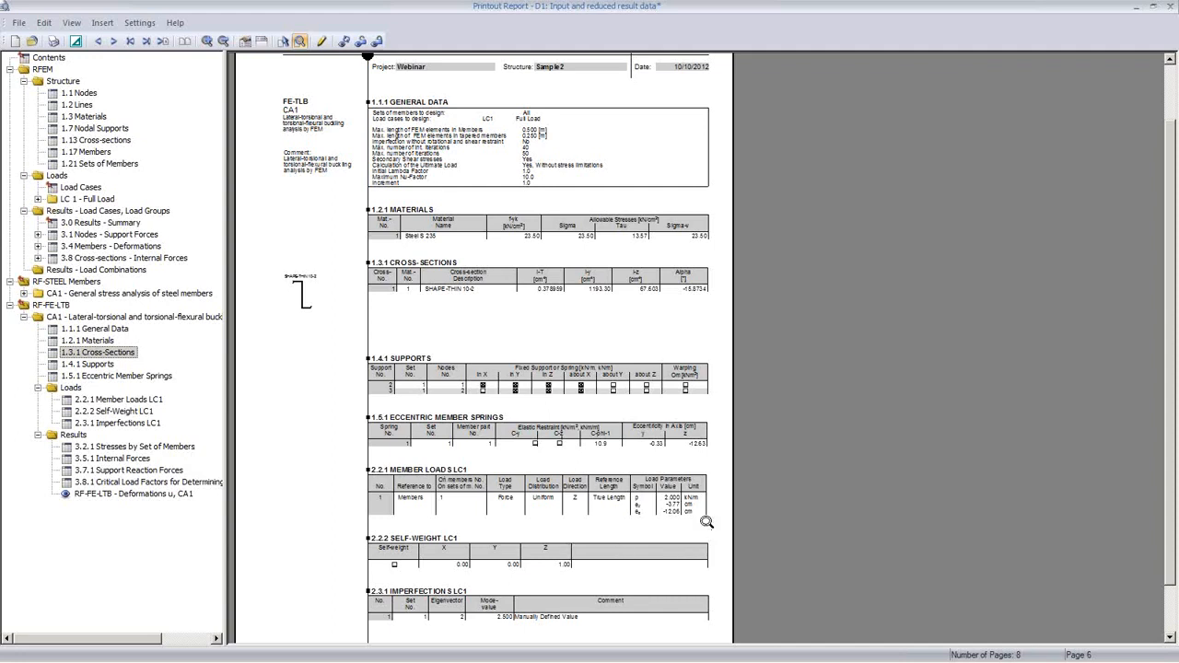
{"action": "left_click", "coordinate": [133, 483]}
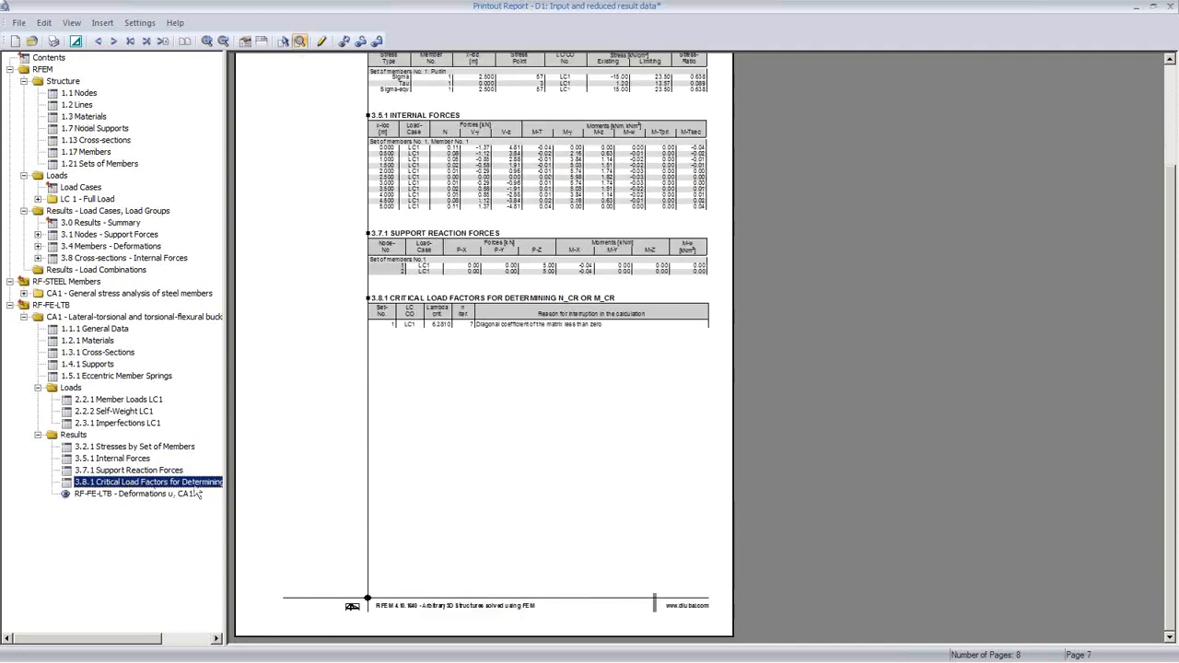
{"action": "left_click", "coordinate": [138, 459]}
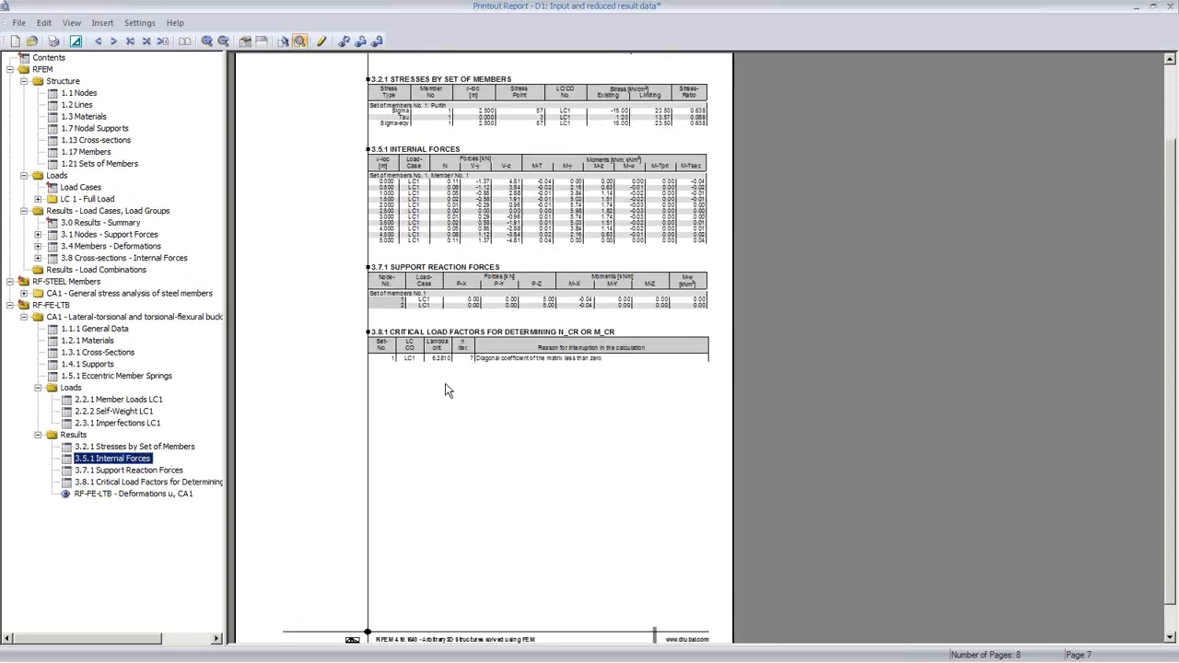
{"action": "left_click", "coordinate": [1172, 9]}
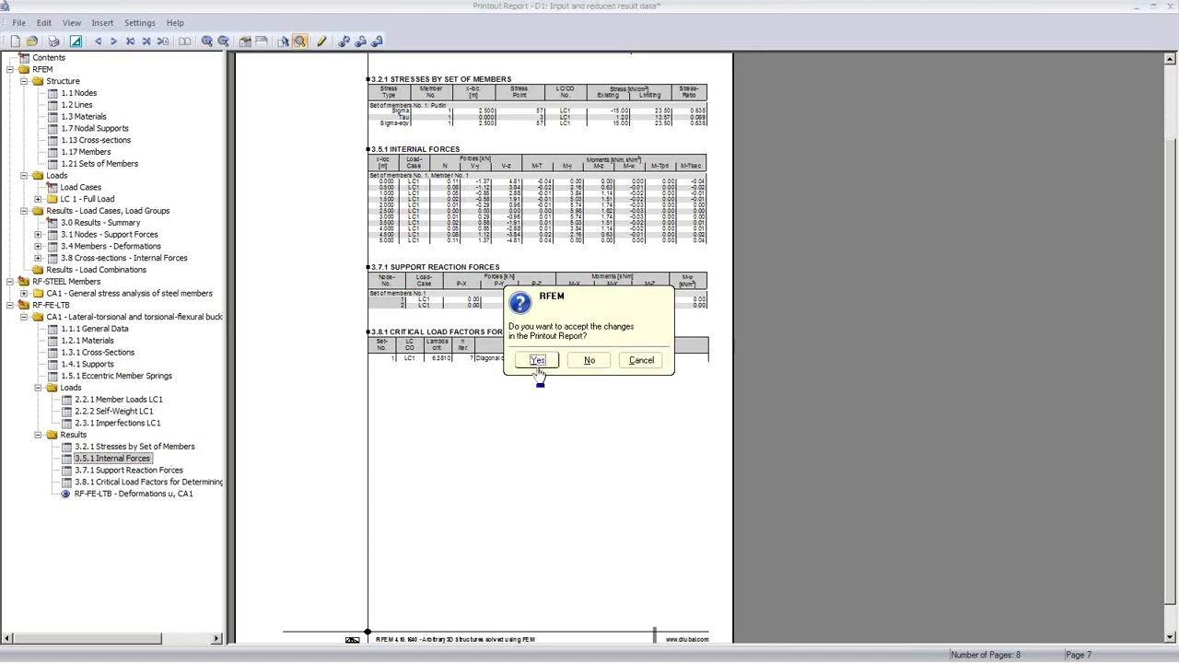
Step: Keep the report changes, then open member 1's result diagrams showing LC 1 deformation u
{"action": "left_click", "coordinate": [539, 360]}
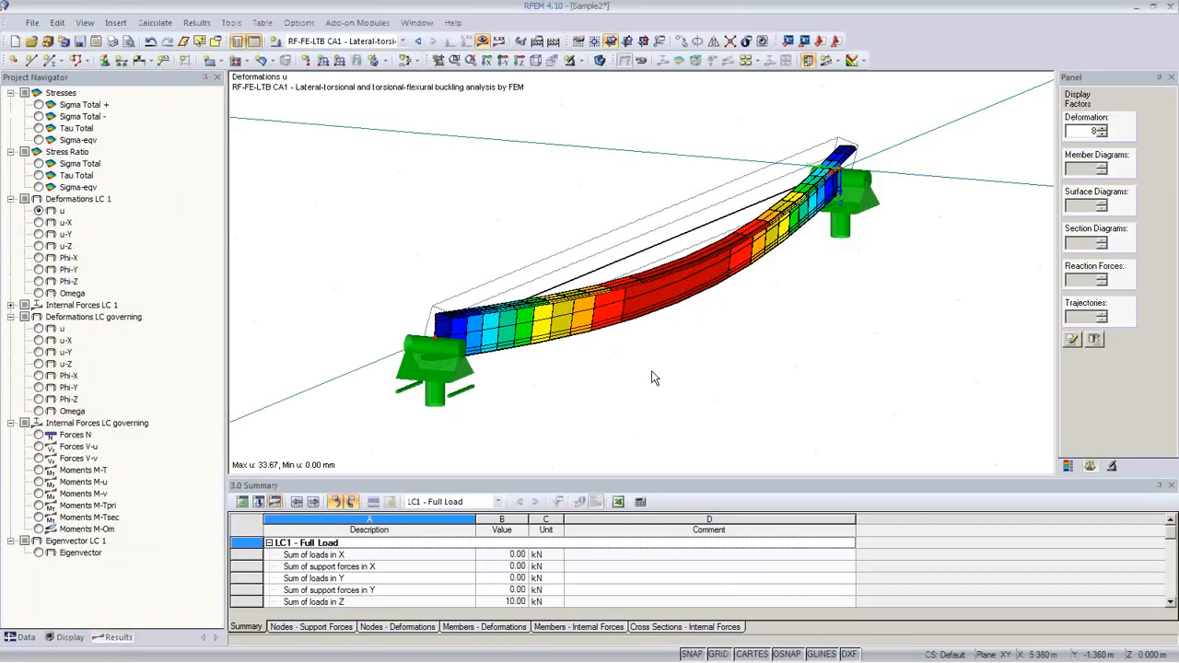
{"action": "right_click", "coordinate": [632, 264]}
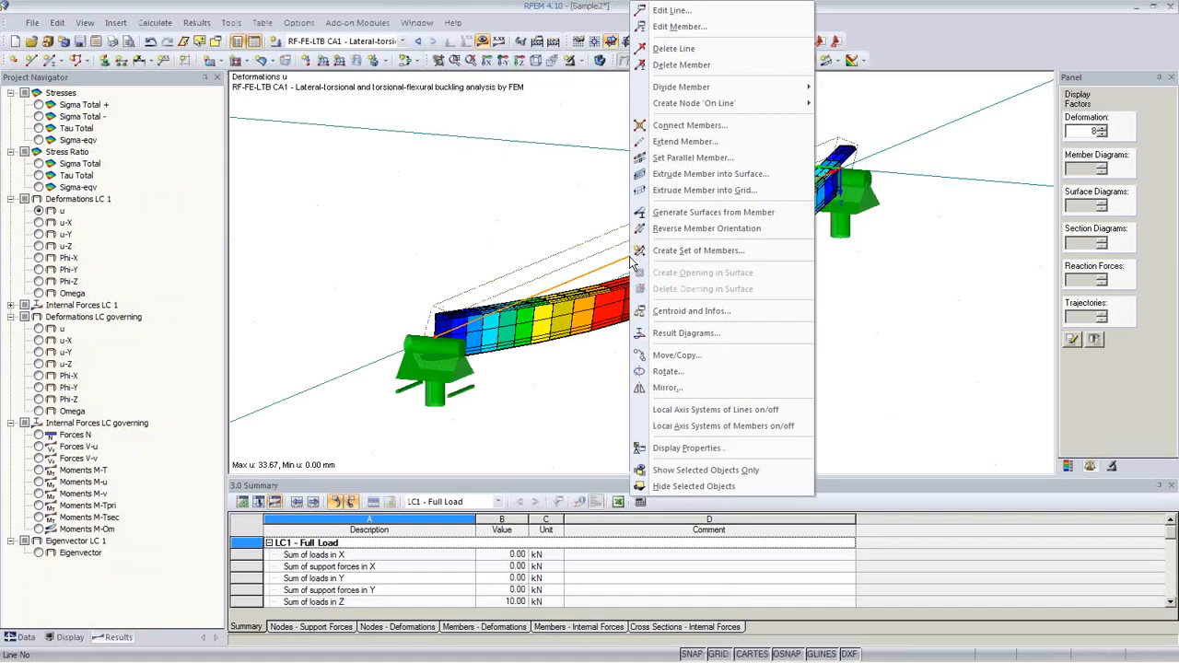
{"action": "left_click", "coordinate": [682, 333]}
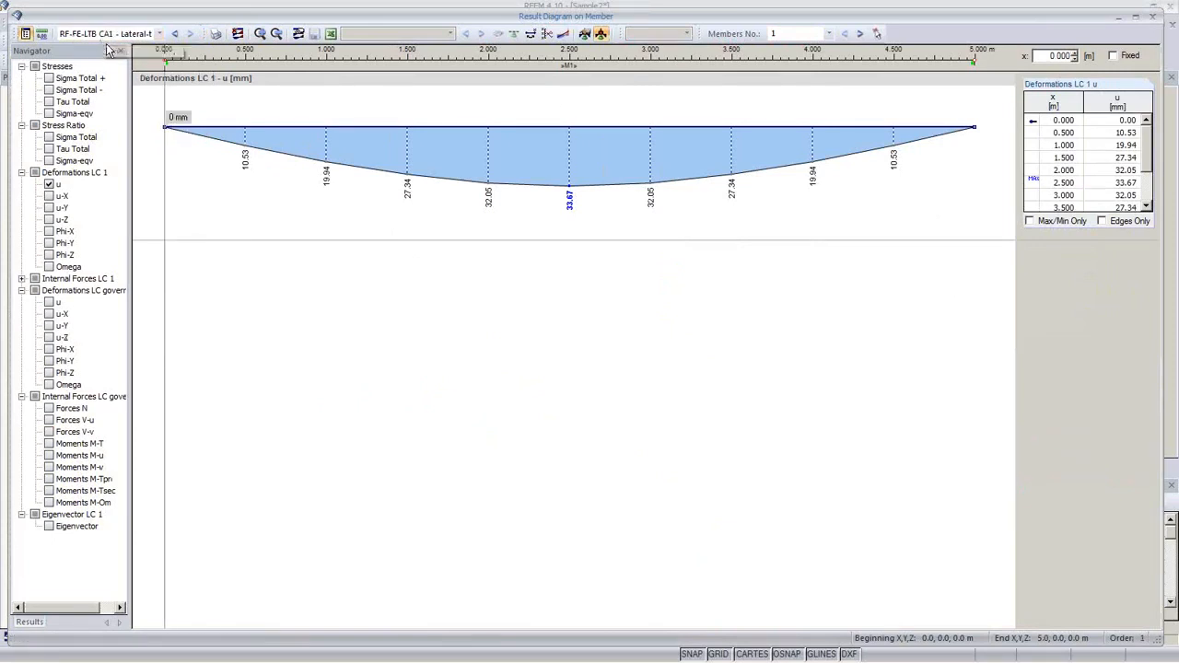
Step: Show the Sigma-eqv stress diagram together with deformation u on the member
{"action": "left_click", "coordinate": [49, 184]}
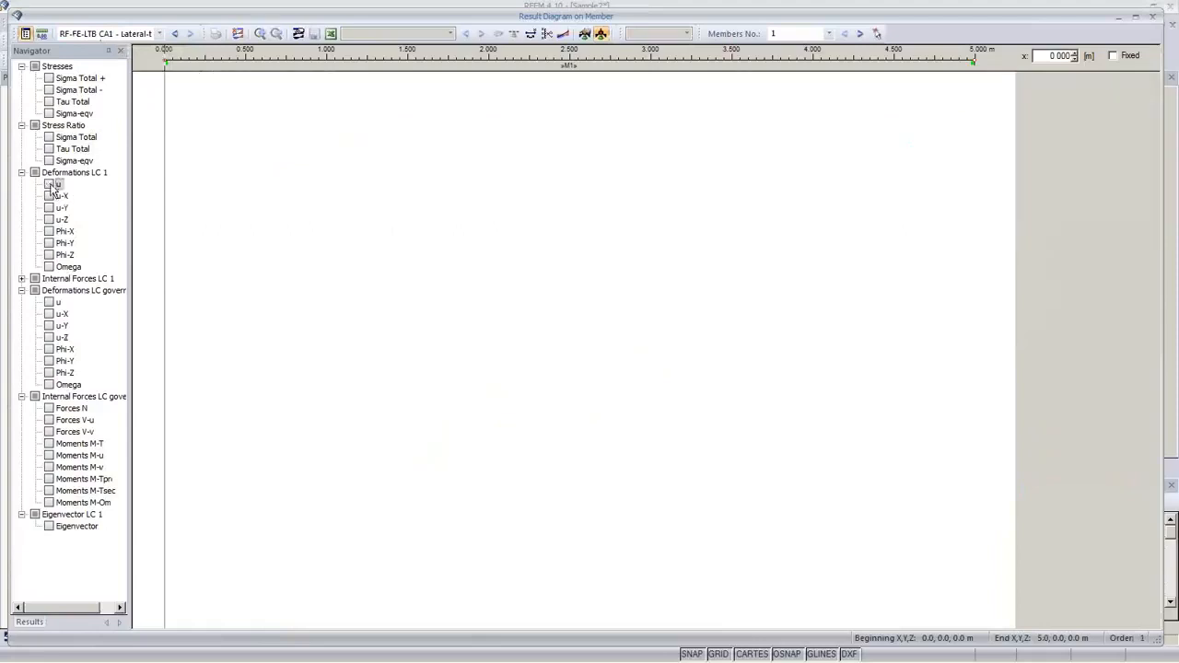
{"action": "left_click", "coordinate": [48, 114]}
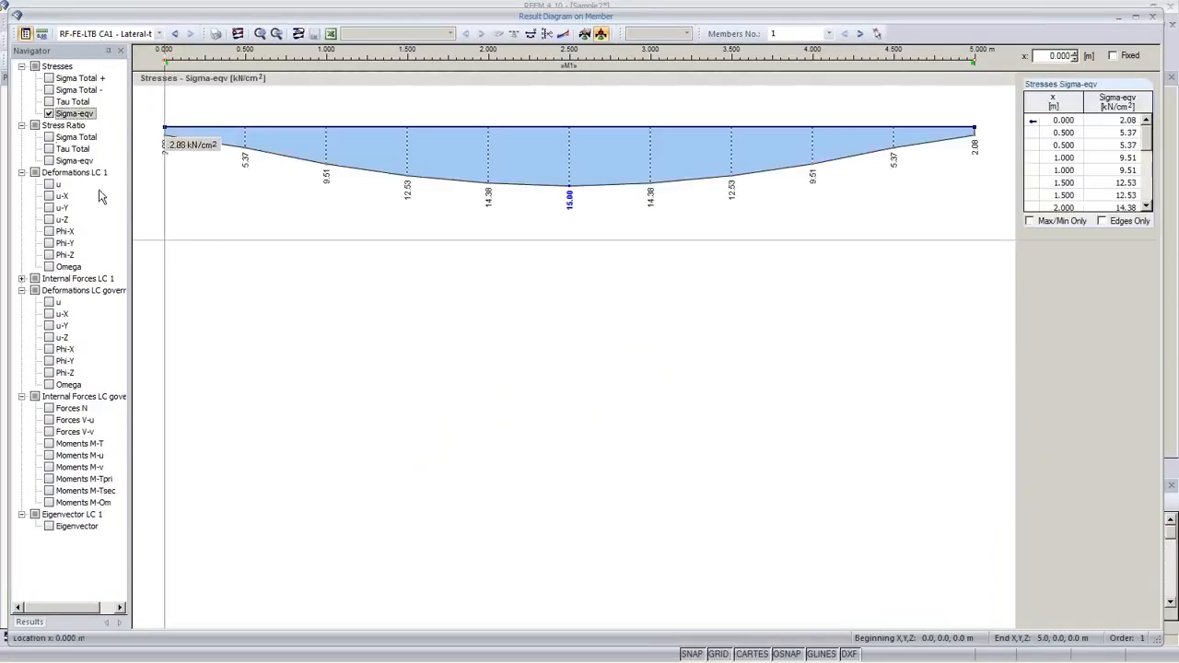
{"action": "left_click", "coordinate": [49, 185]}
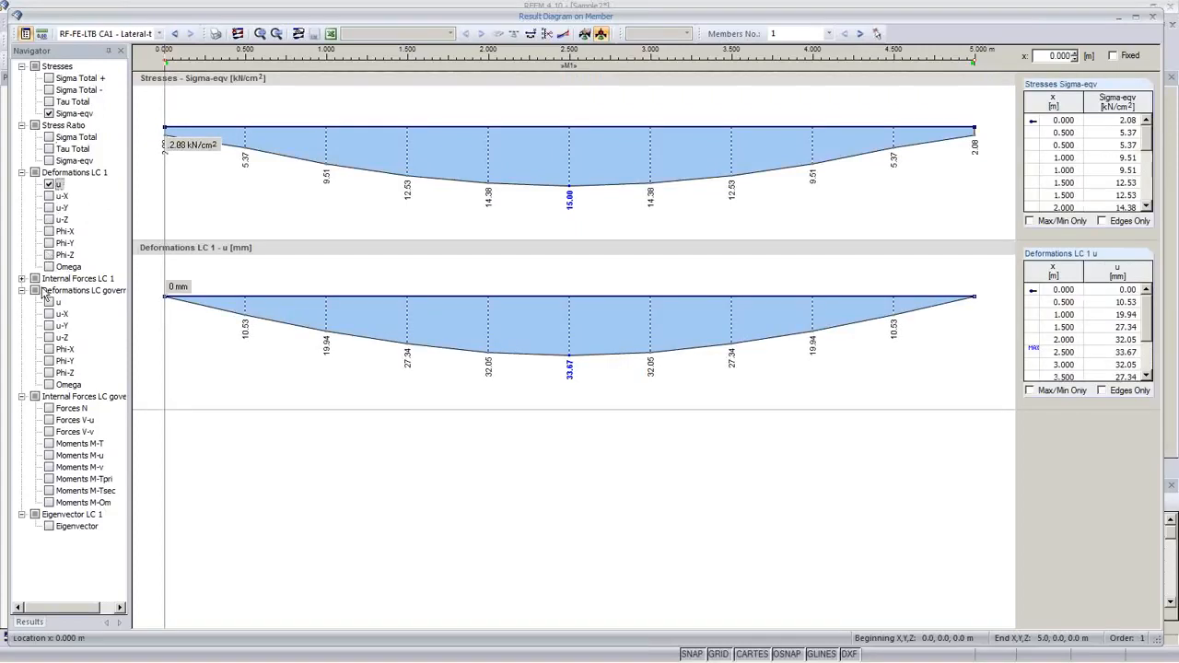
Step: Add LC 1 internal forces N, V-u, V-v and moments M-T, M-u, M-v, M-Tpri, M-Tsec, M-Om
{"action": "left_click", "coordinate": [21, 278]}
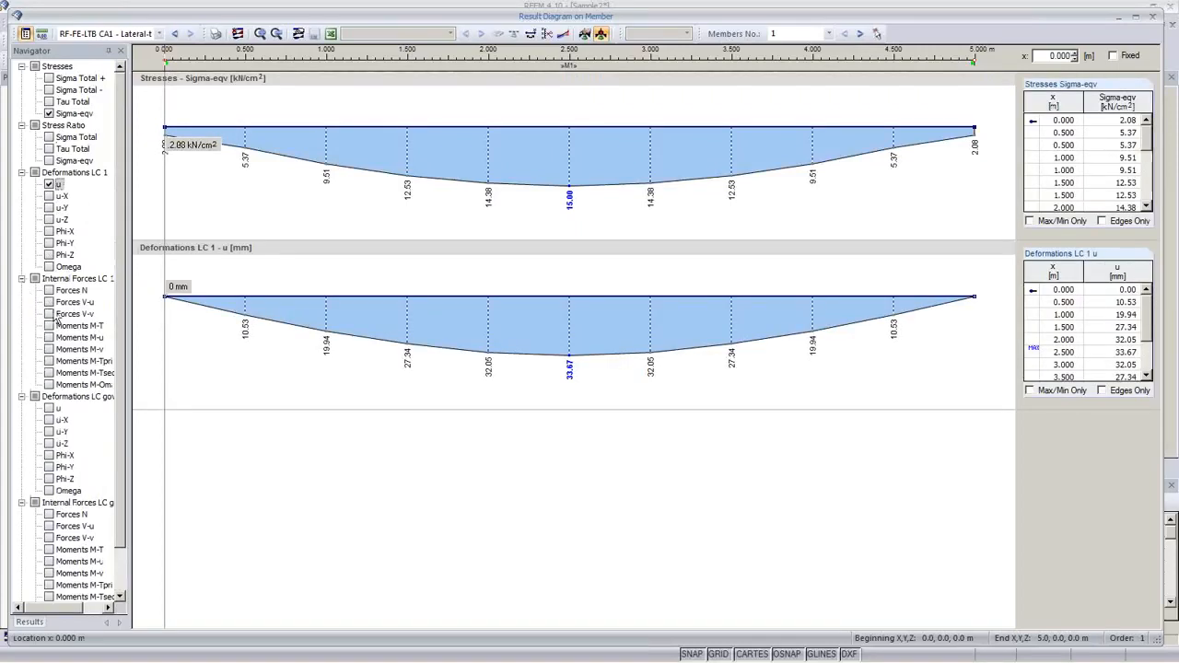
{"action": "left_click", "coordinate": [49, 290]}
{"action": "left_click", "coordinate": [49, 303]}
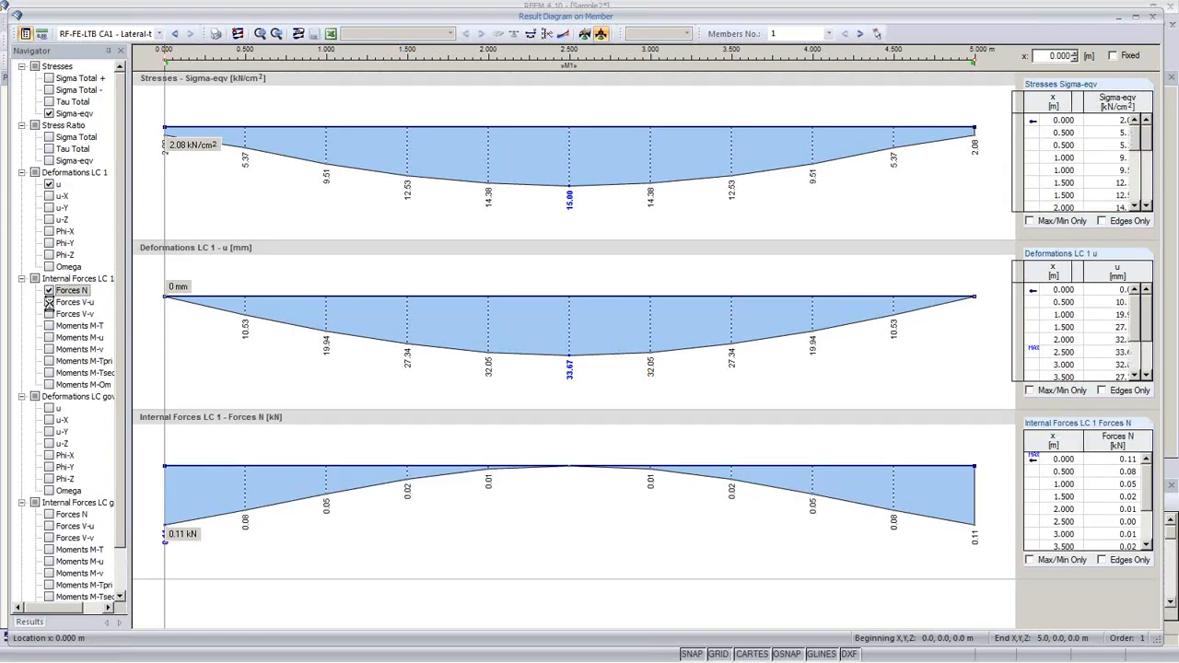
{"action": "left_click", "coordinate": [49, 314]}
{"action": "left_click", "coordinate": [49, 326]}
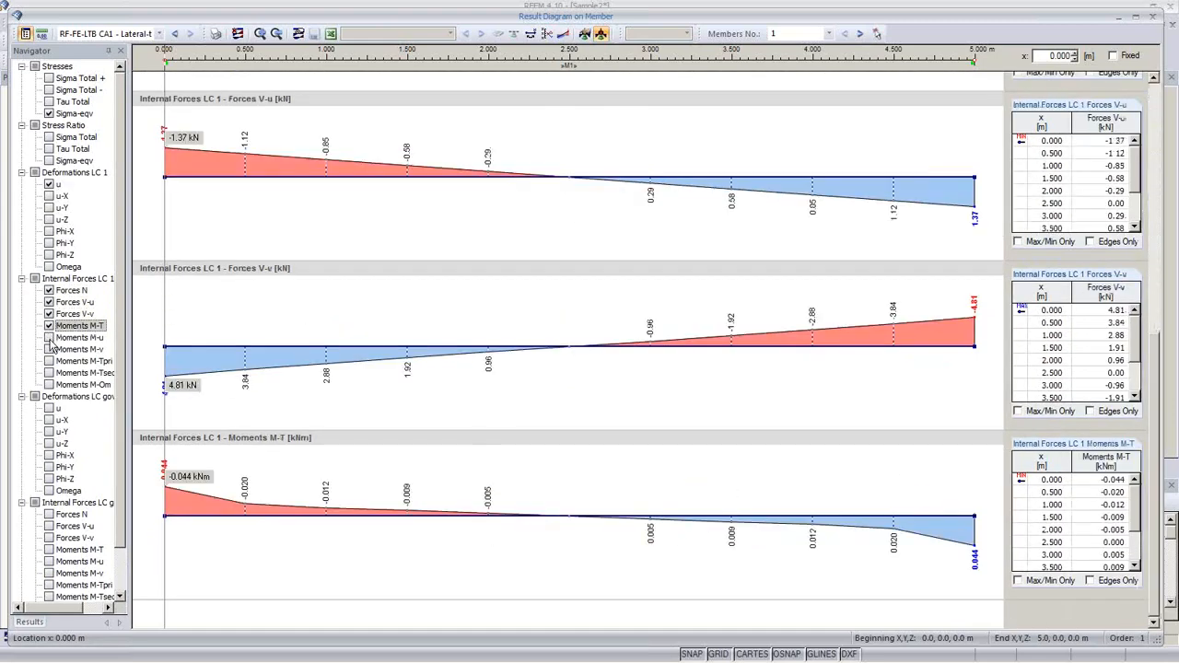
{"action": "left_click", "coordinate": [48, 339]}
{"action": "left_click", "coordinate": [48, 349]}
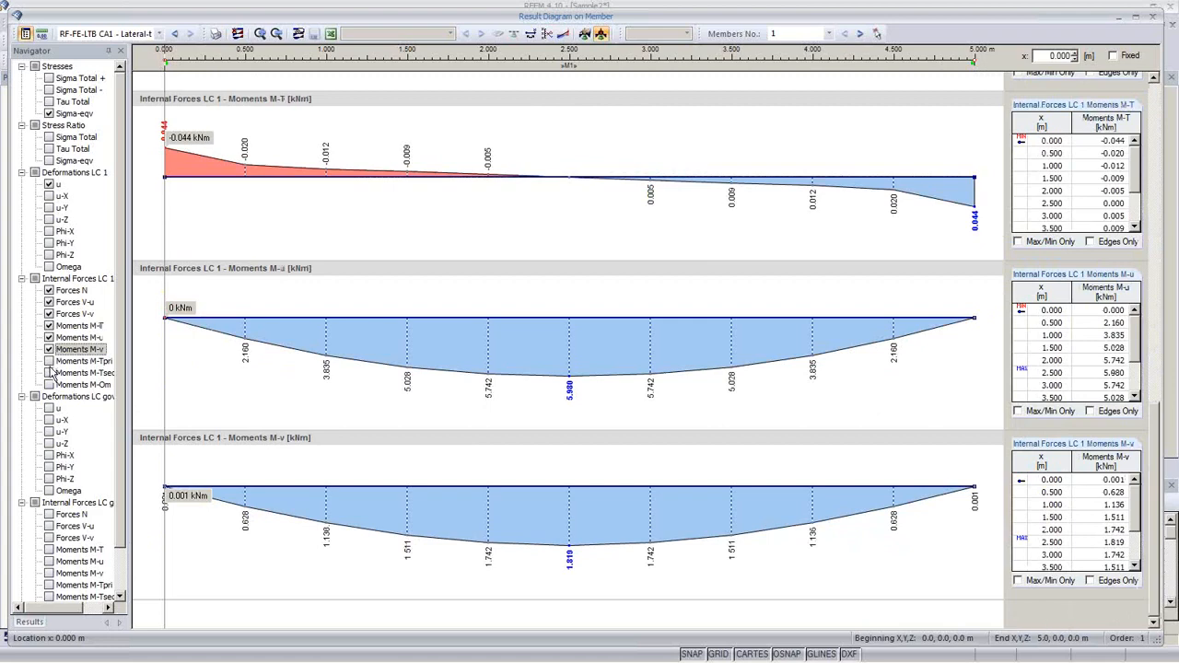
{"action": "left_click", "coordinate": [49, 361]}
{"action": "left_click", "coordinate": [49, 373]}
{"action": "left_click", "coordinate": [49, 385]}
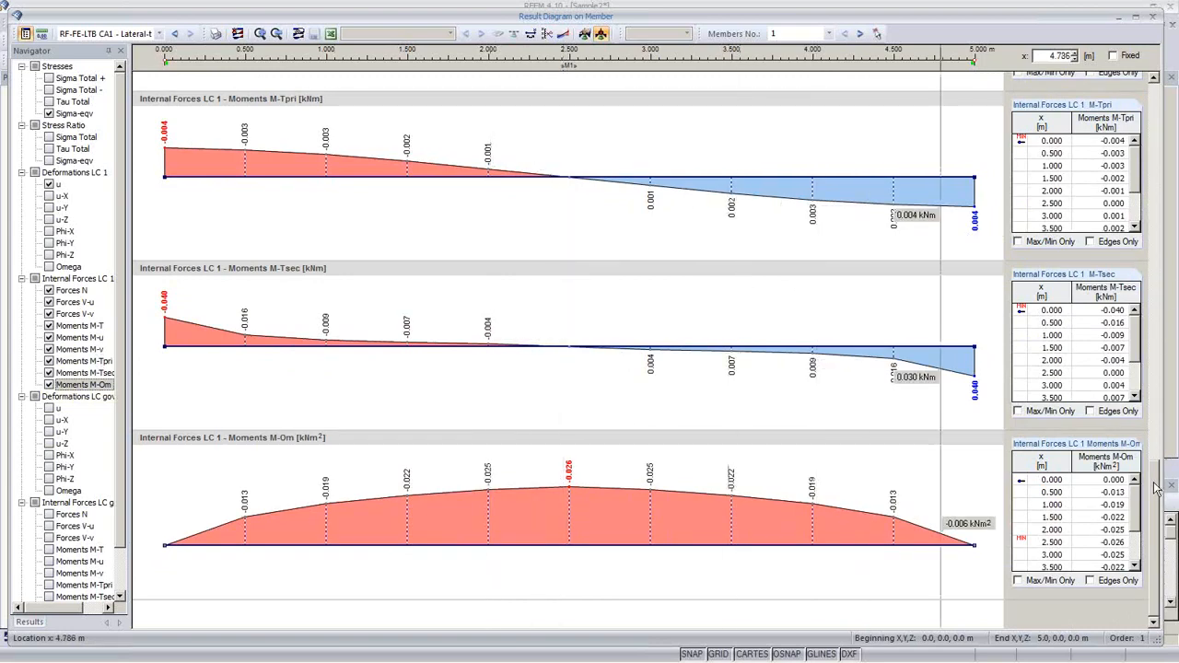
{"action": "left_click_drag", "start_coordinate": [1157, 486], "coordinate": [1164, 374]}
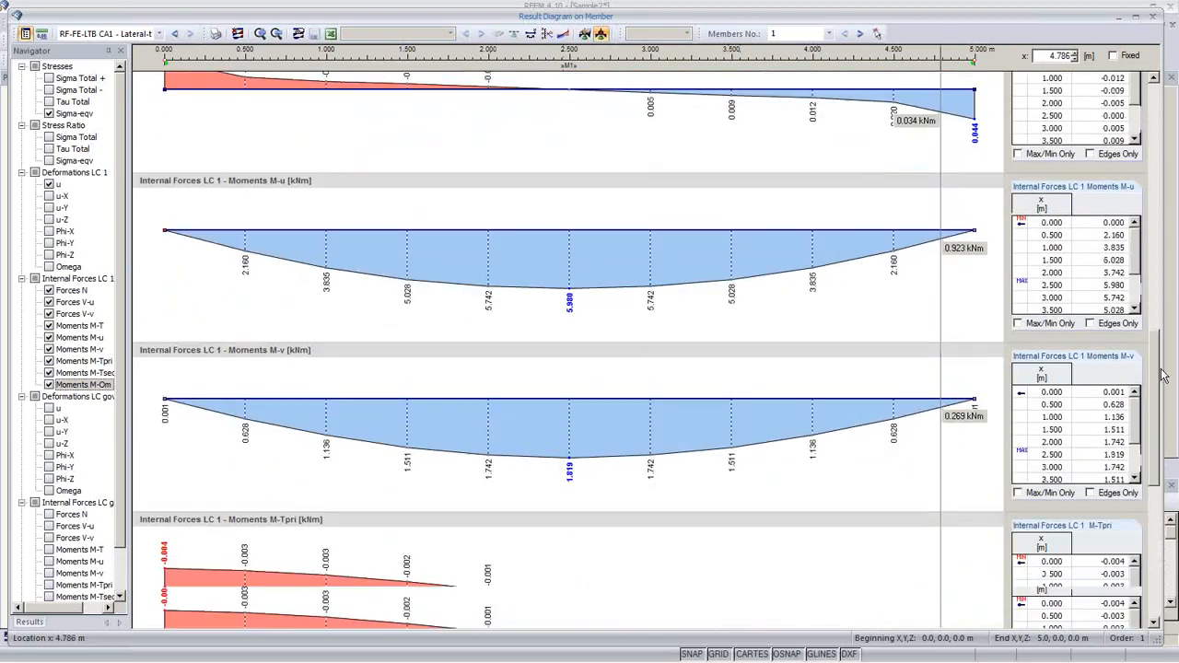
Step: Send the member diagrams to printout report D1 using the whole page height
{"action": "left_click", "coordinate": [216, 33]}
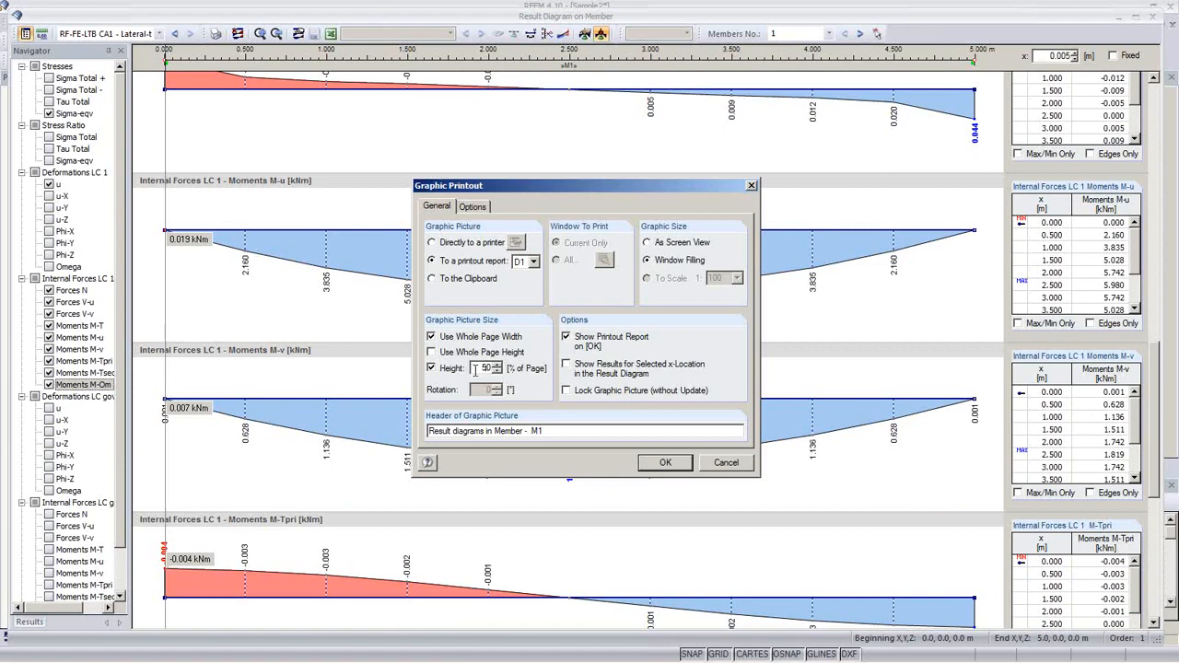
{"action": "left_click", "coordinate": [431, 352]}
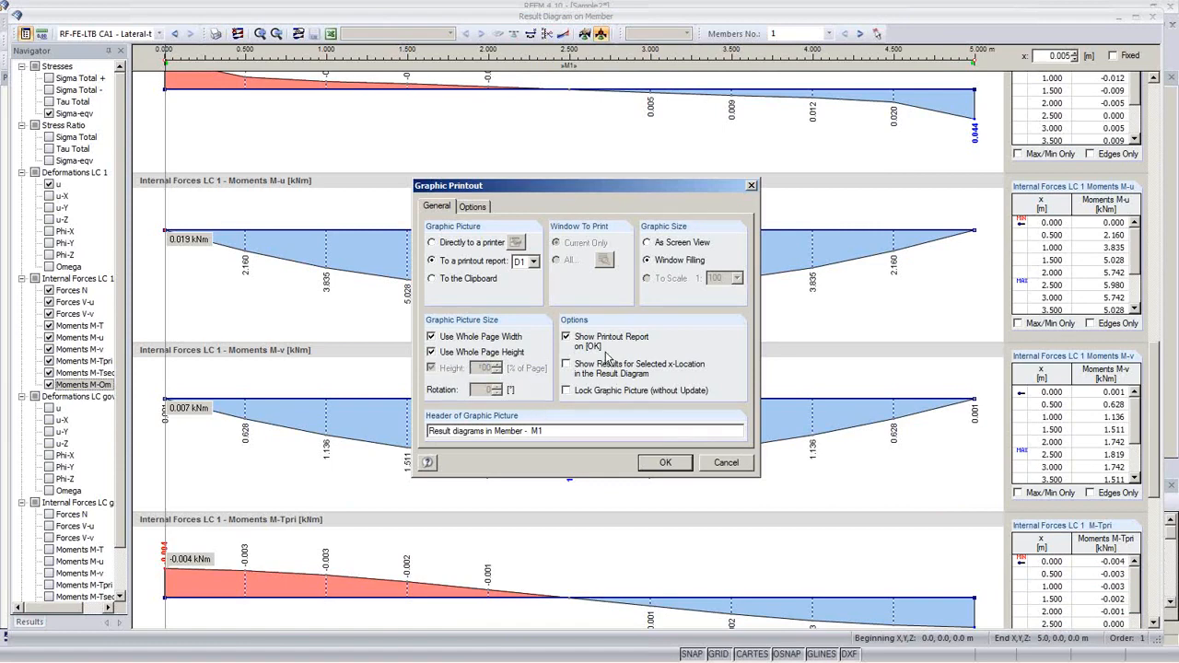
{"action": "left_click", "coordinate": [665, 463]}
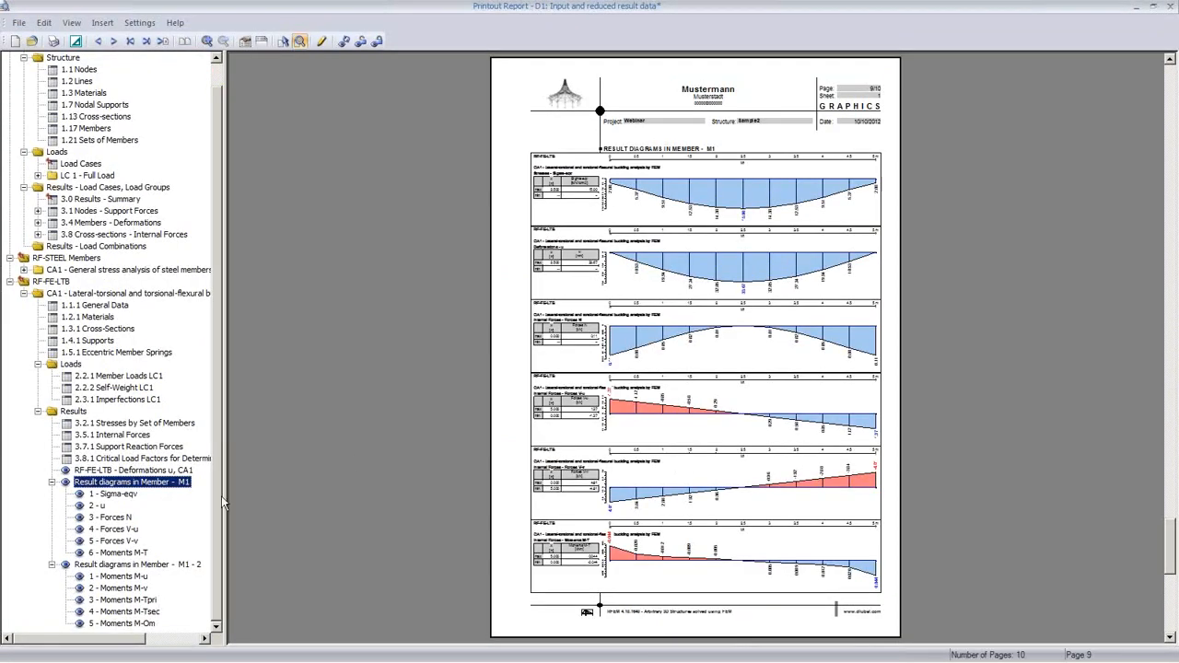
Step: Review the Forces N and M1-2 pages, close the report saving changes, and close the diagram window
{"action": "left_click", "coordinate": [111, 518]}
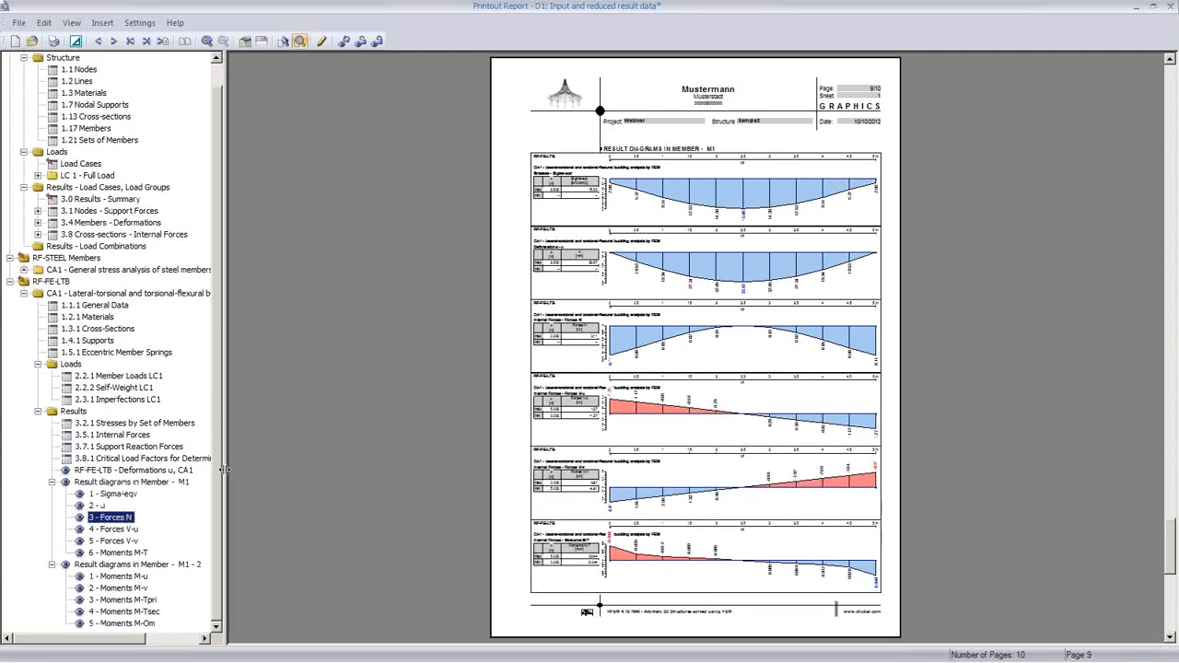
{"action": "left_click", "coordinate": [120, 577]}
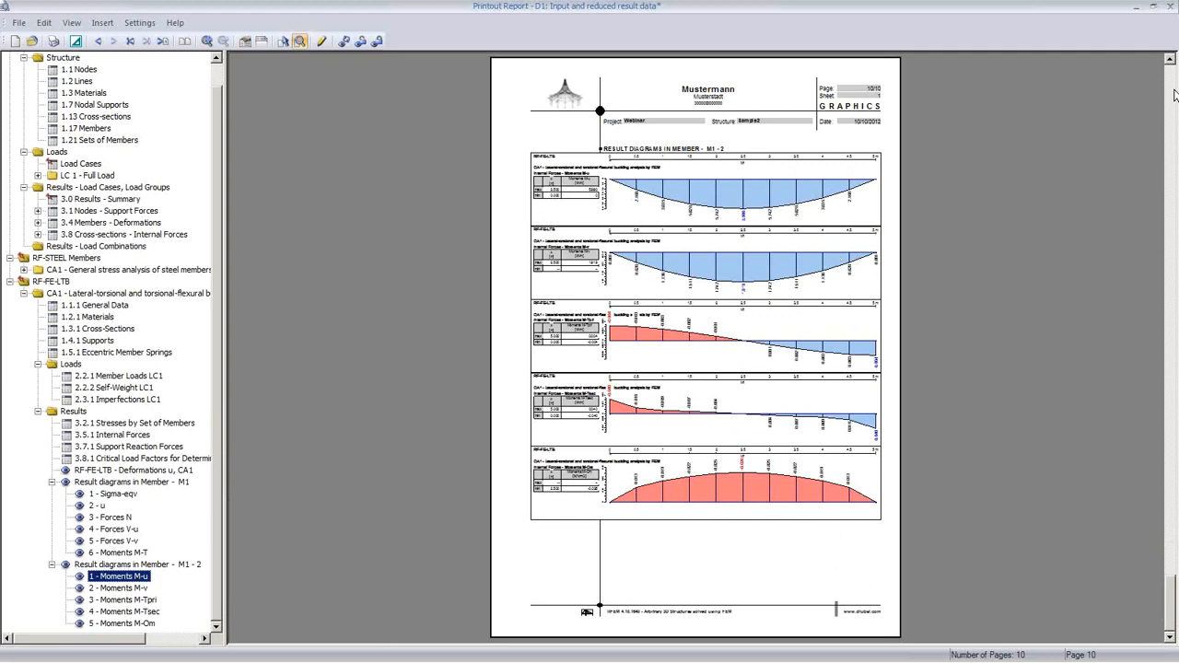
{"action": "left_click", "coordinate": [1173, 8]}
{"action": "left_click", "coordinate": [542, 363]}
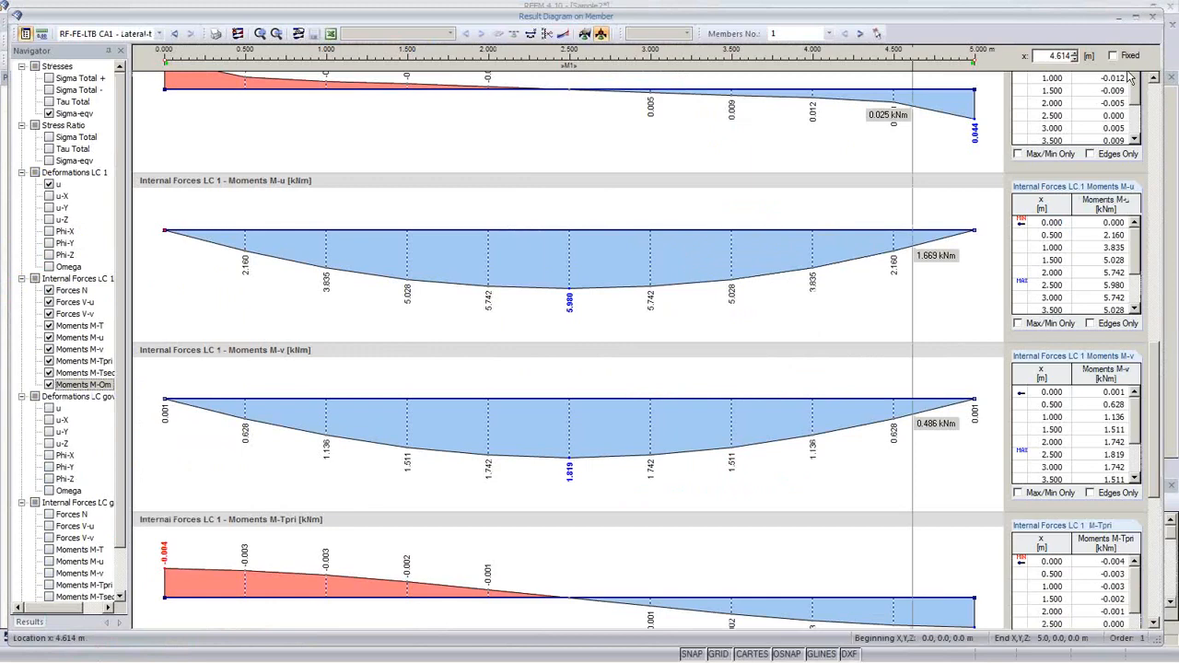
{"action": "left_click", "coordinate": [1153, 17]}
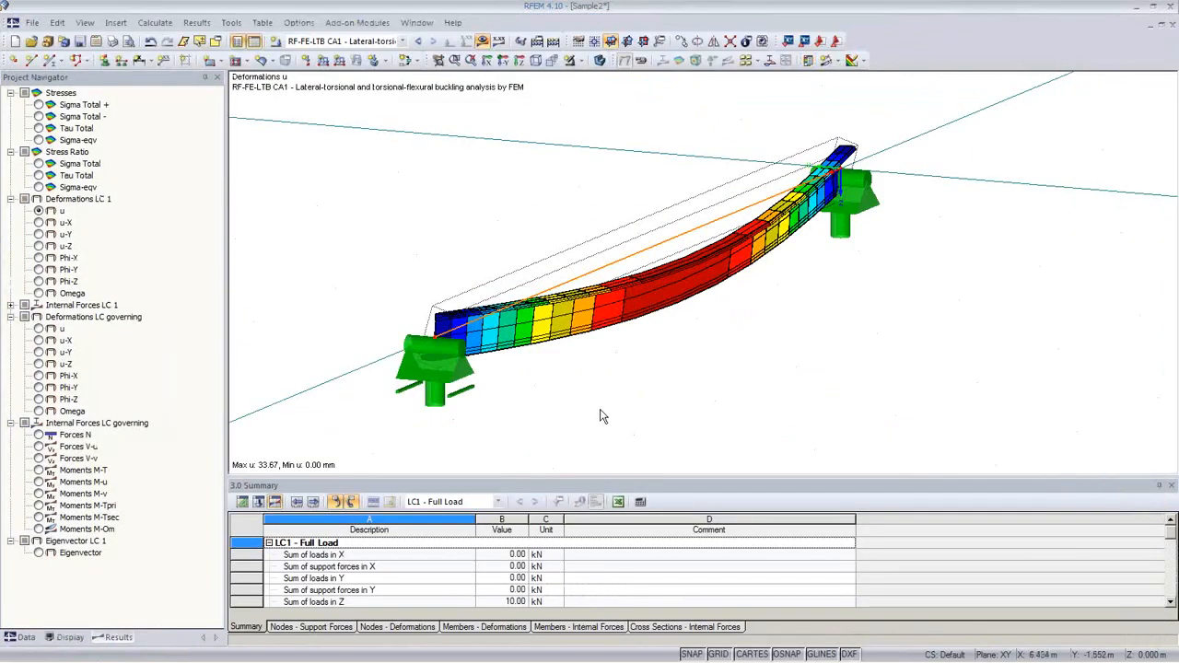
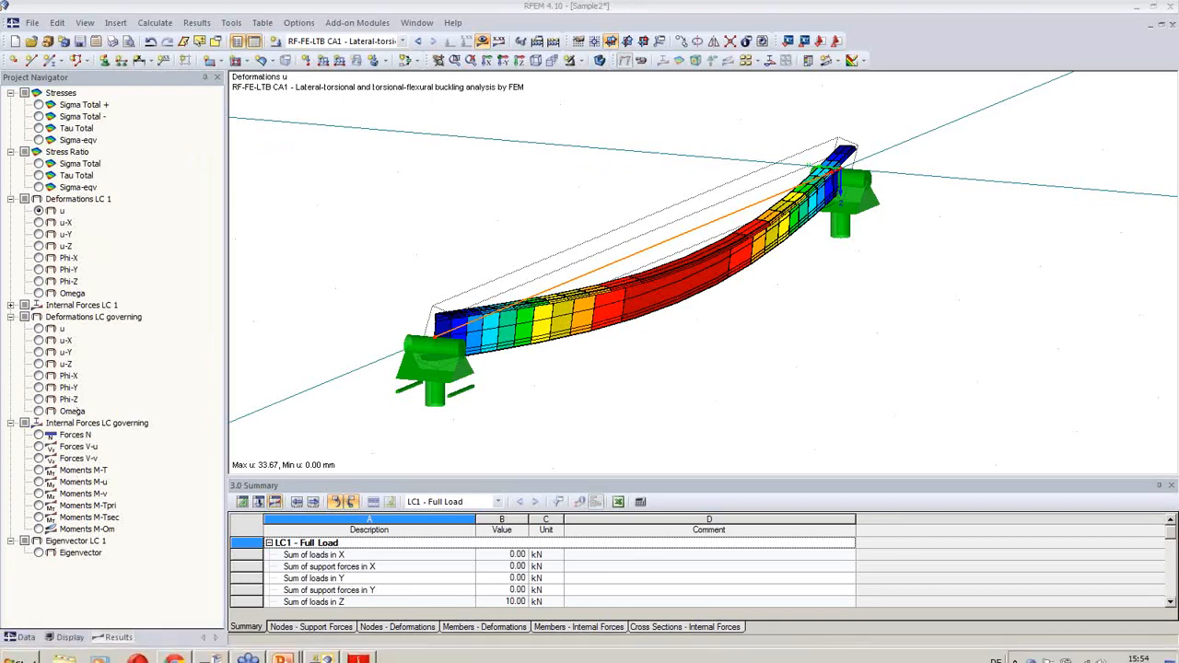
Step: Switch from RFEM to the SHAPE-THIN window showing section 10-2
{"action": "mouse_move", "coordinate": [322, 655]}
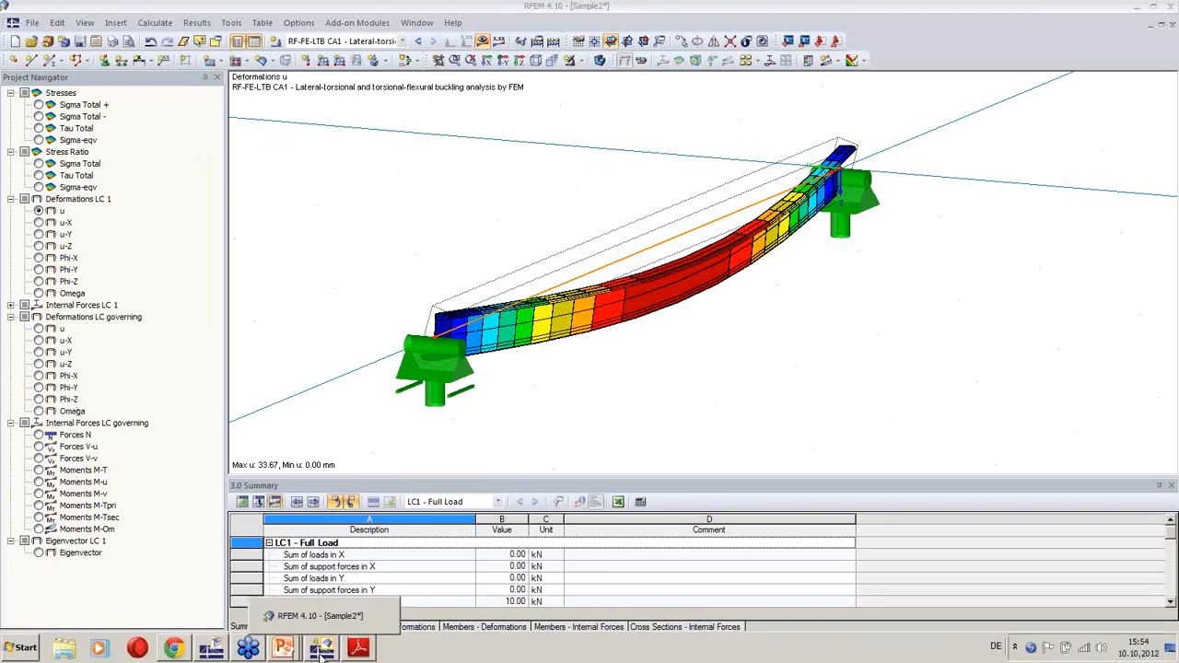
{"action": "left_click", "coordinate": [211, 650]}
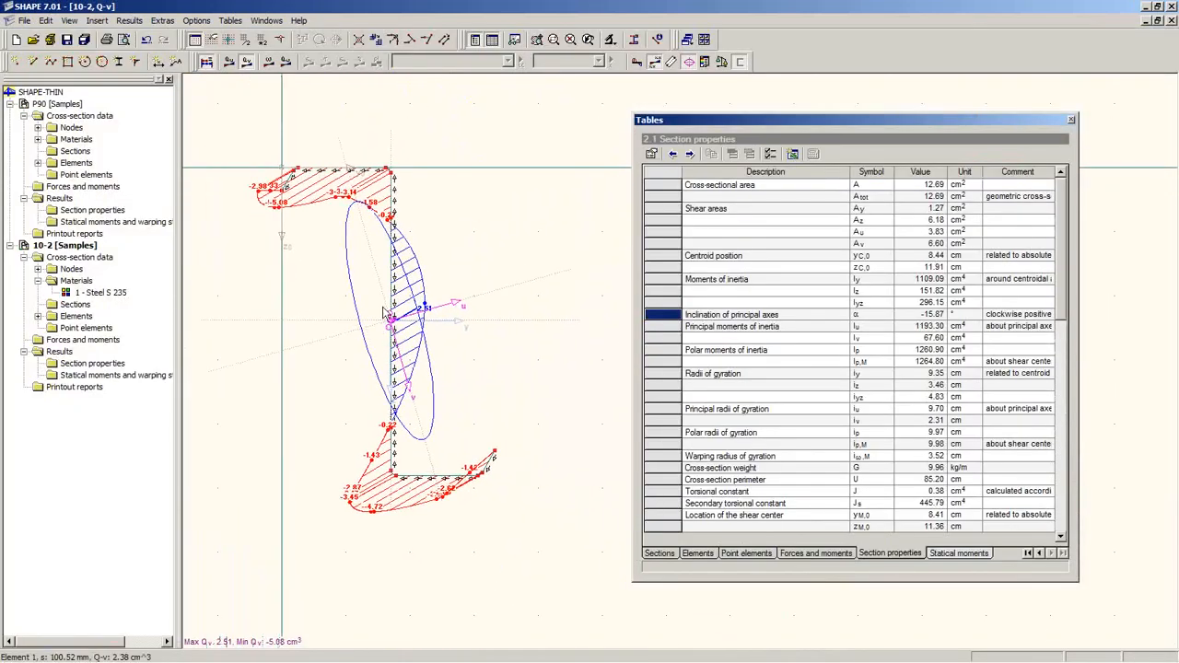
Step: Hide the result diagram, close the Tables window, and re-center the 10-2 drawing
{"action": "left_click", "coordinate": [207, 62]}
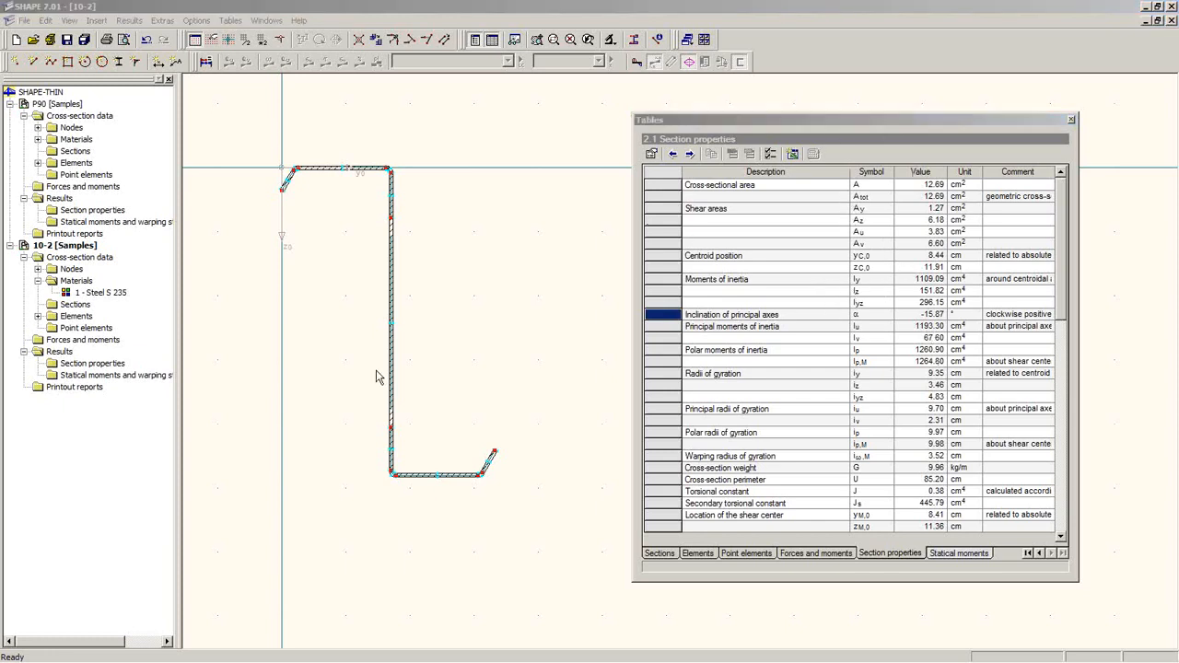
{"action": "middle_click_drag", "start_coordinate": [485, 342], "coordinate": [462, 326]}
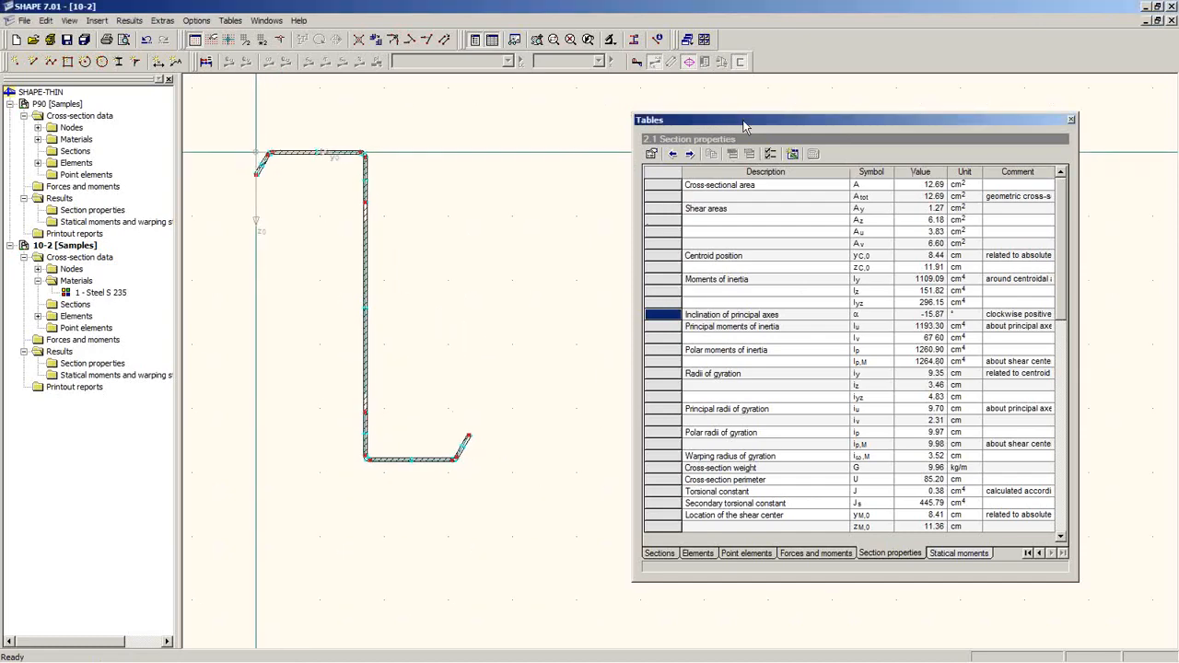
{"action": "left_click_drag", "start_coordinate": [744, 125], "coordinate": [481, 187]}
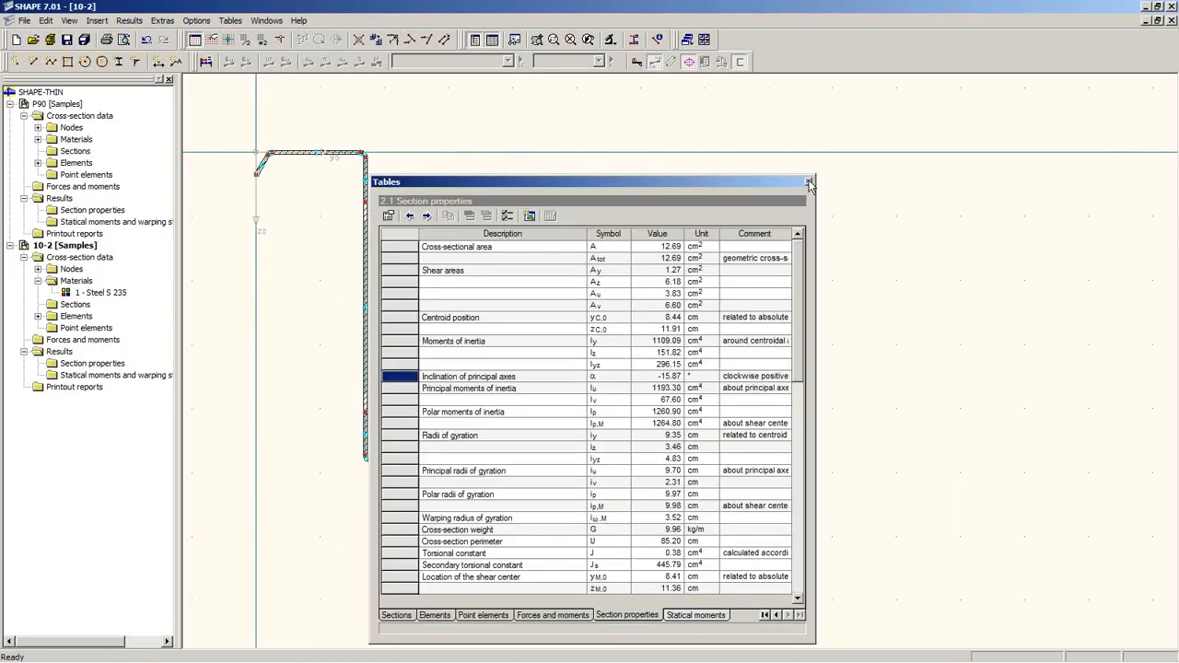
{"action": "left_click", "coordinate": [809, 184]}
{"action": "middle_click_drag", "start_coordinate": [446, 339], "coordinate": [527, 332]}
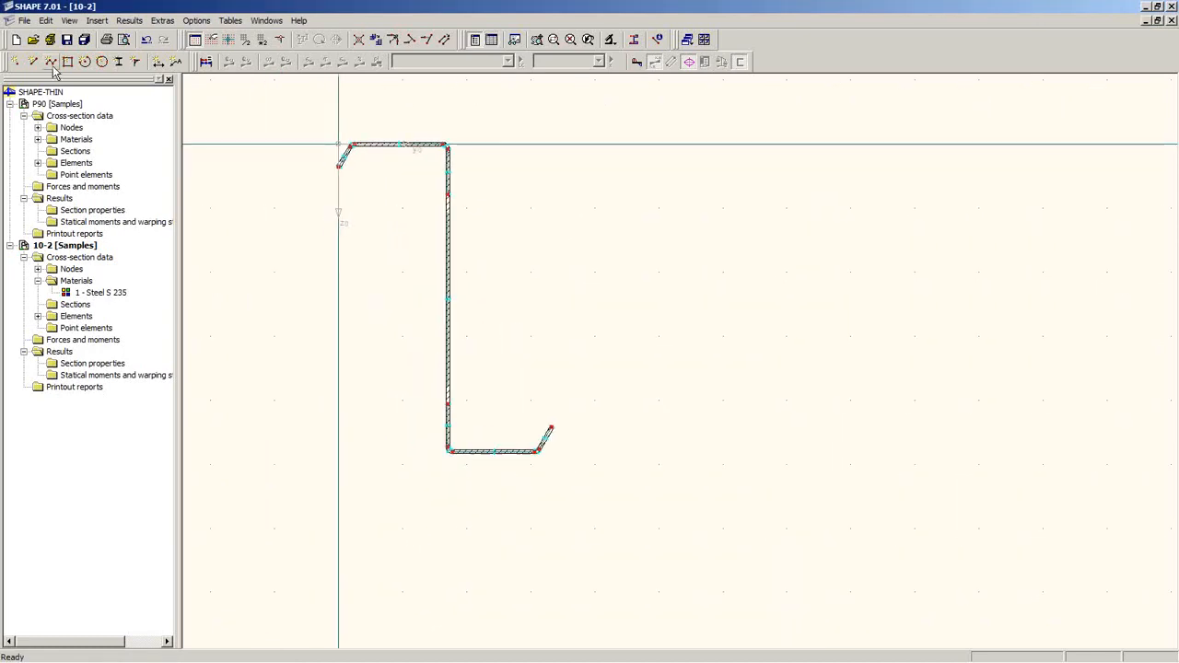
Step: In 10-2's General Data, enable the limiting c/t check to DIN 18800 and confirm
{"action": "right_click", "coordinate": [52, 247]}
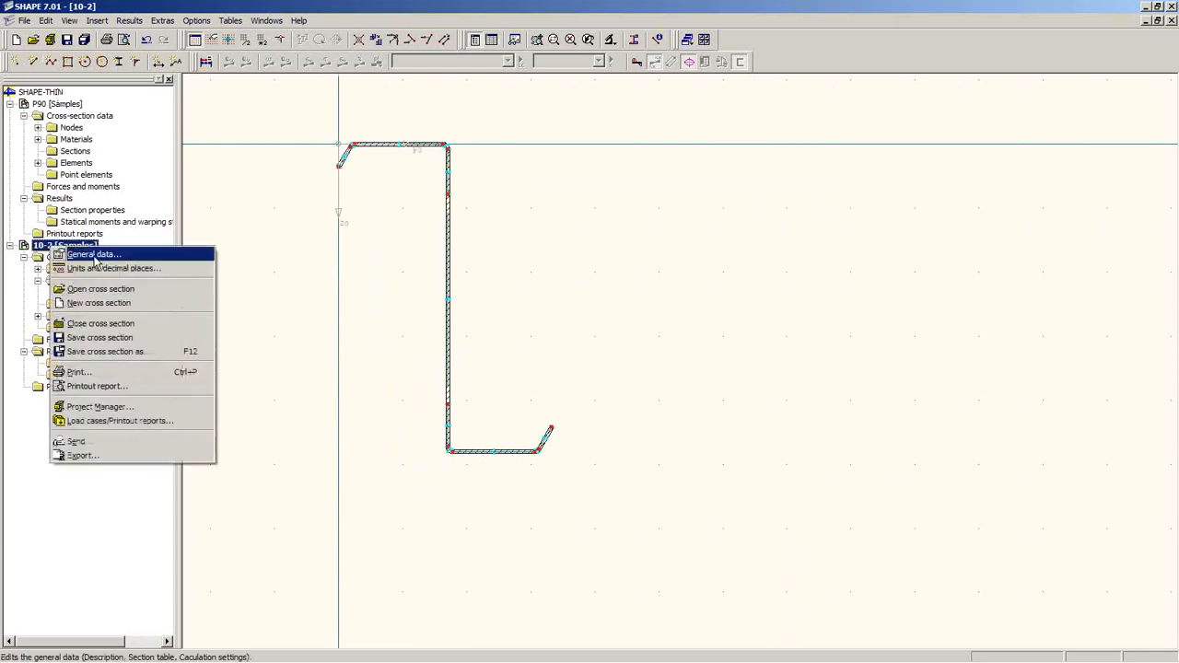
{"action": "left_click", "coordinate": [94, 254]}
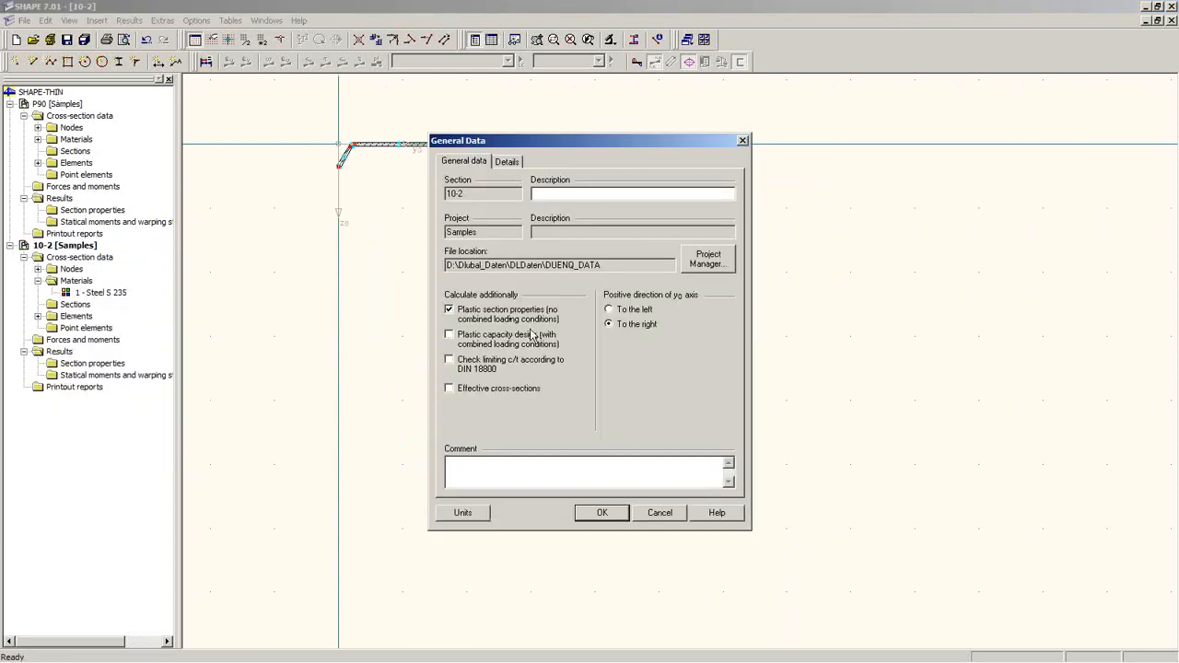
{"action": "left_click", "coordinate": [465, 368]}
{"action": "left_click", "coordinate": [544, 162]}
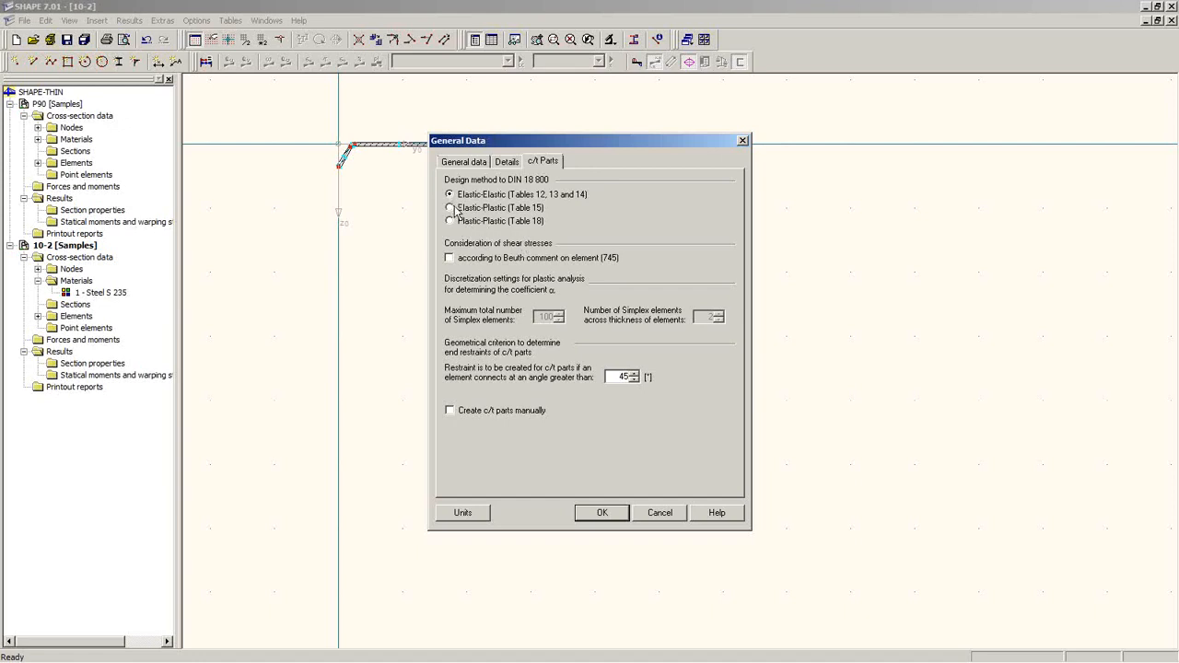
{"action": "left_click", "coordinate": [507, 162]}
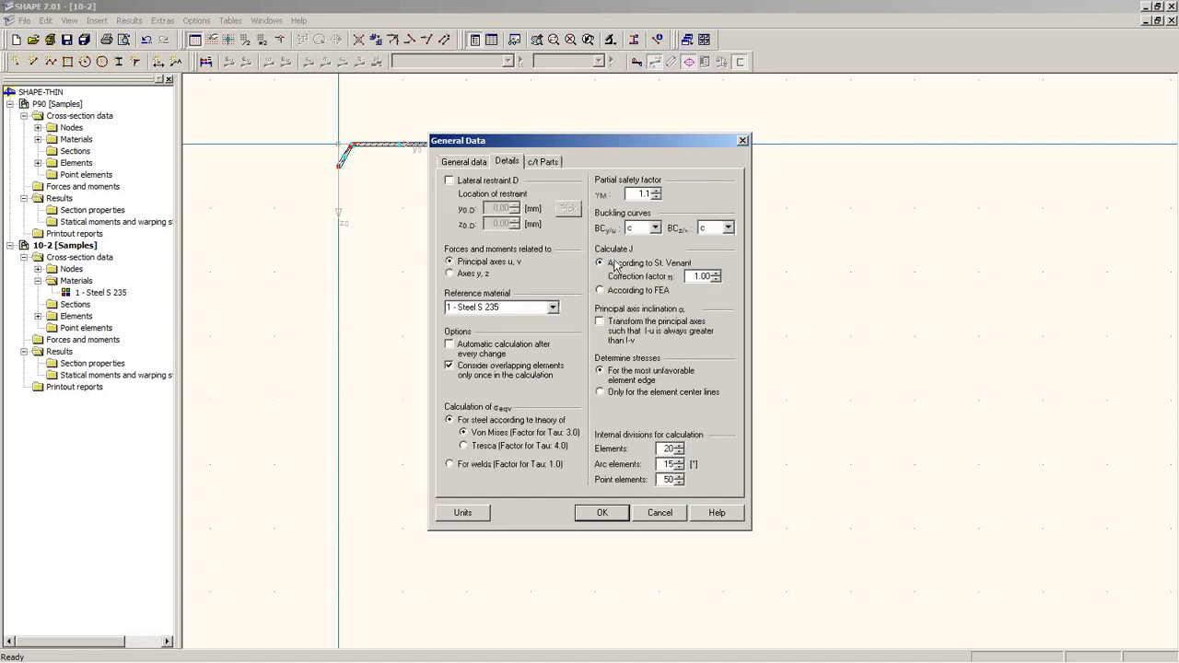
{"action": "left_click", "coordinate": [464, 162]}
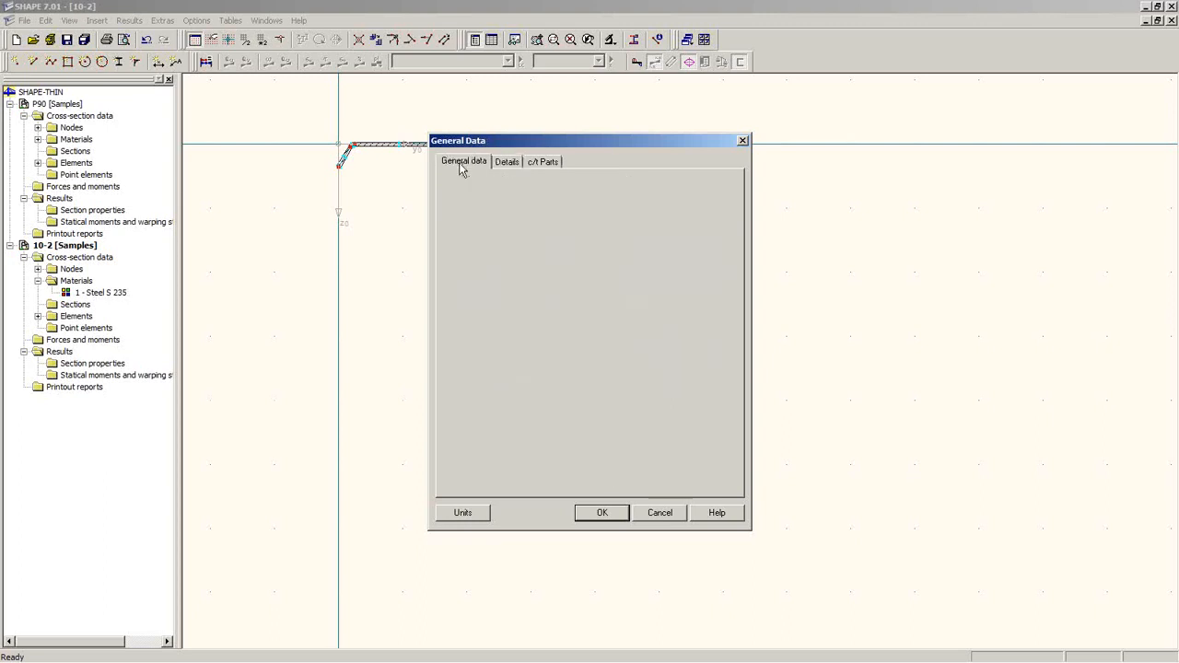
{"action": "left_click", "coordinate": [604, 513]}
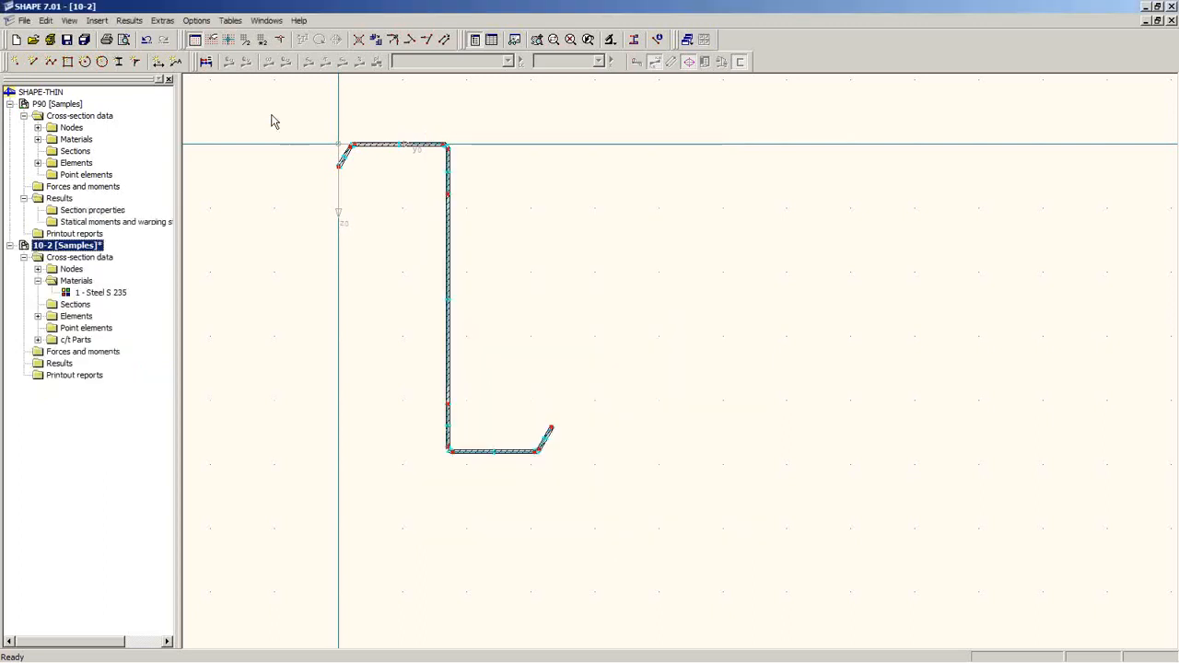
Step: Calculate the section and dock the results tables along the bottom
{"action": "left_click", "coordinate": [206, 61]}
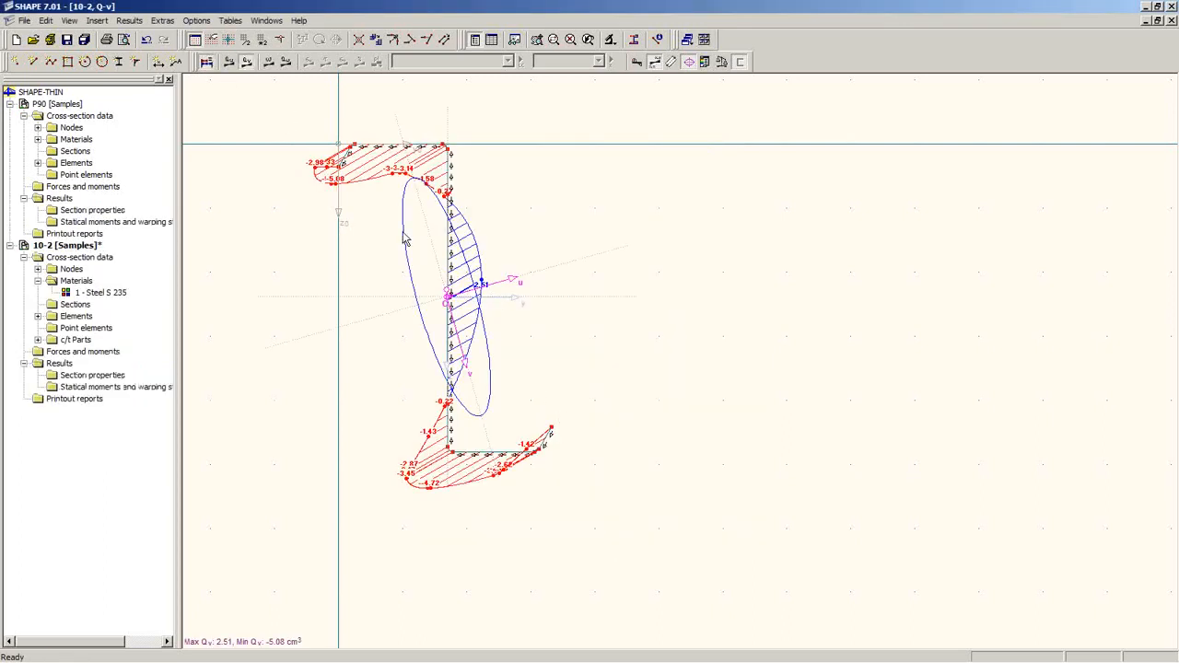
{"action": "left_click", "coordinate": [491, 39]}
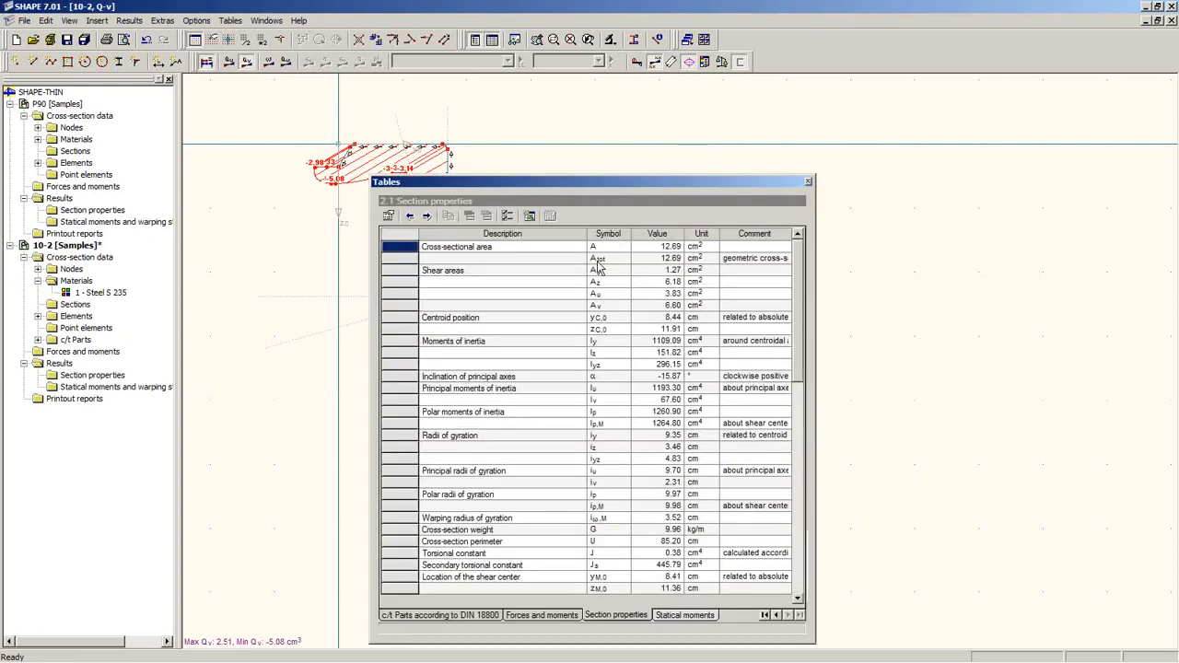
{"action": "double_click", "coordinate": [581, 182]}
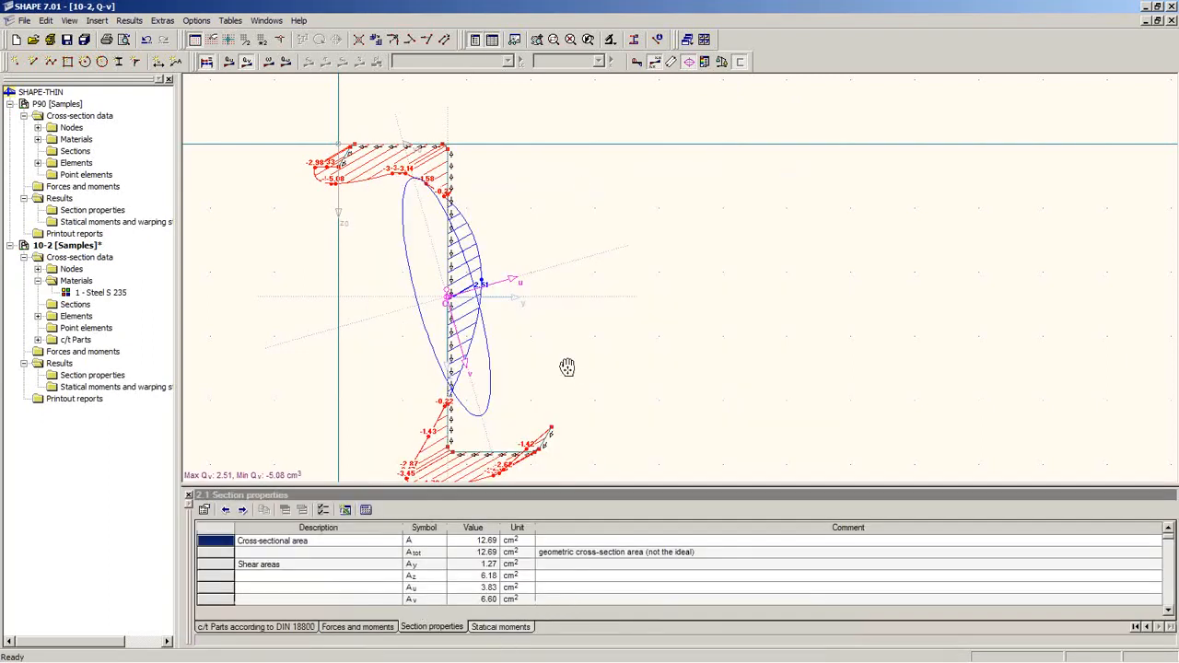
{"action": "middle_click_drag", "start_coordinate": [567, 368], "coordinate": [553, 311]}
{"action": "scroll", "coordinate": [555, 312], "scroll_direction": "up", "scroll_amount": 1}
{"action": "scroll", "coordinate": [556, 315], "scroll_direction": "down", "scroll_amount": 2}
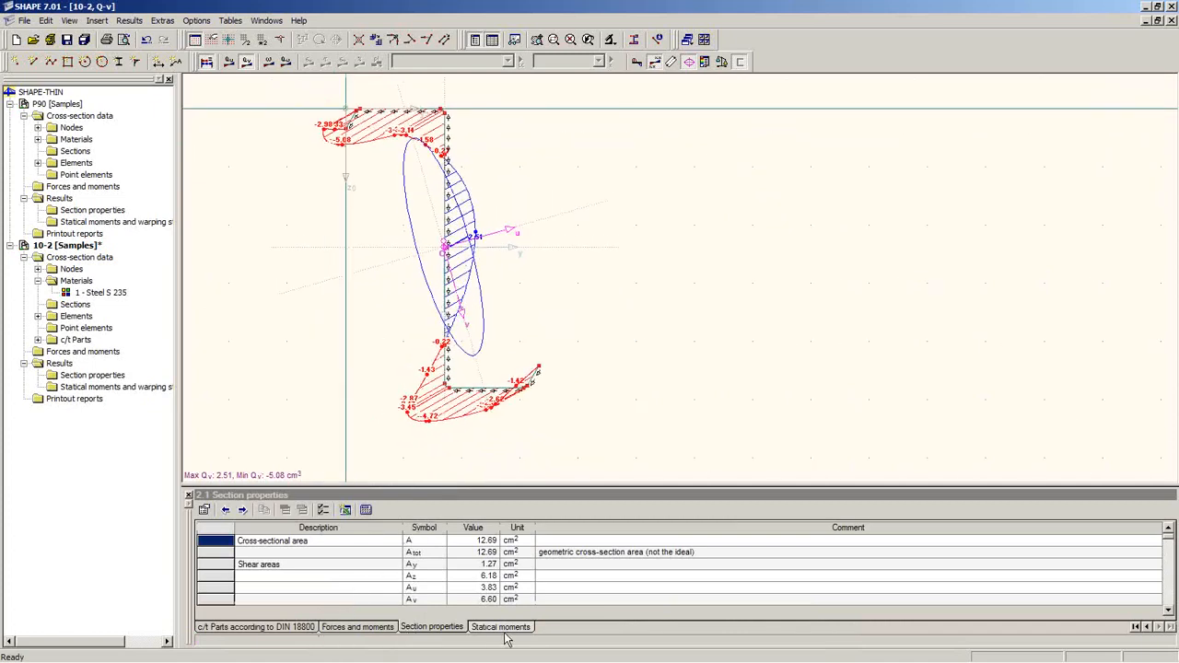
Step: Enter LC1 loads Mu = 5 kNm and N = -5 kN at location 0, then recalculate
{"action": "left_click", "coordinate": [372, 630]}
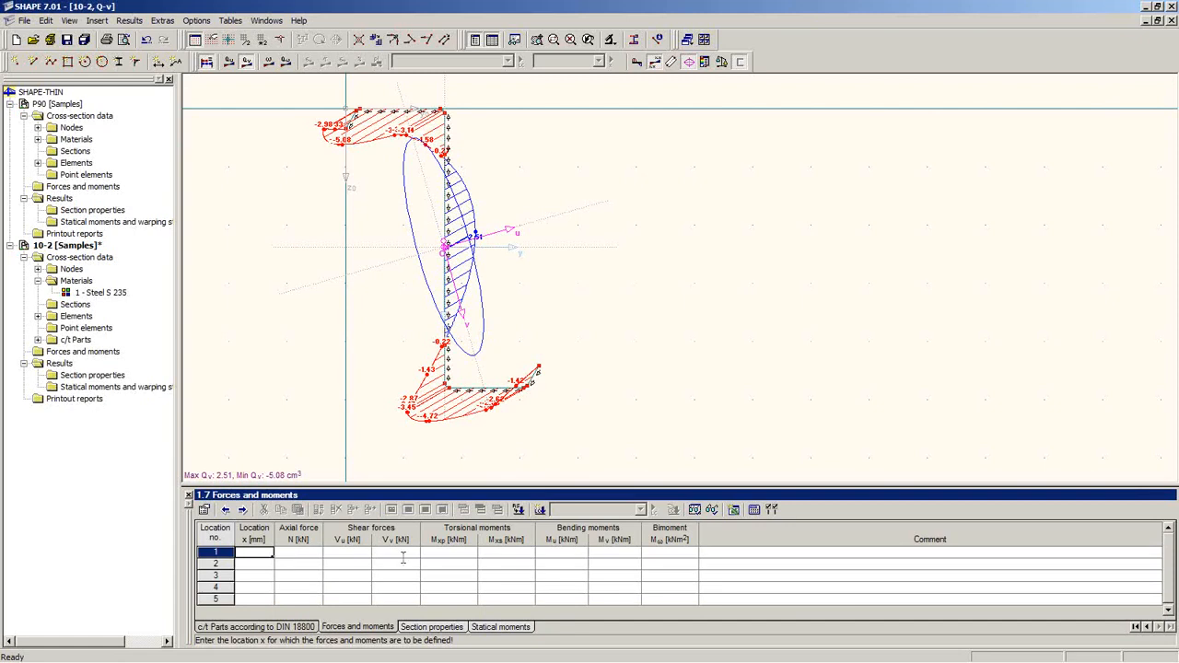
{"action": "key", "text": "Tab"}
{"action": "key", "text": "Tab"}
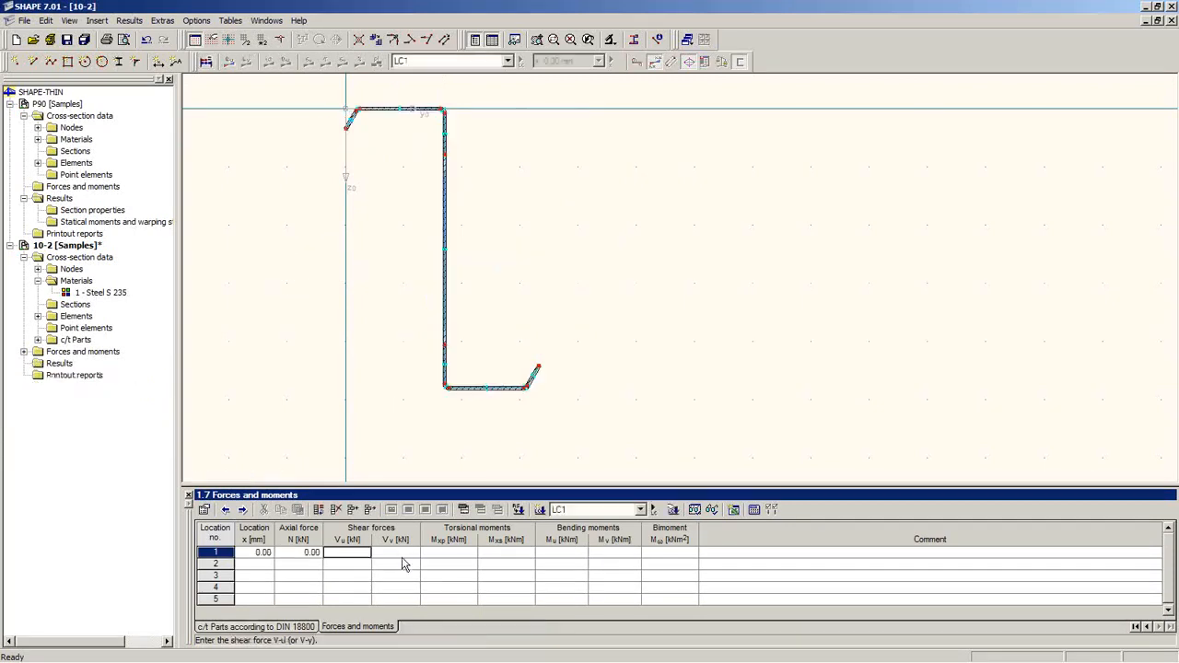
{"action": "key", "text": "Tab"}
{"action": "key", "text": "Tab"}
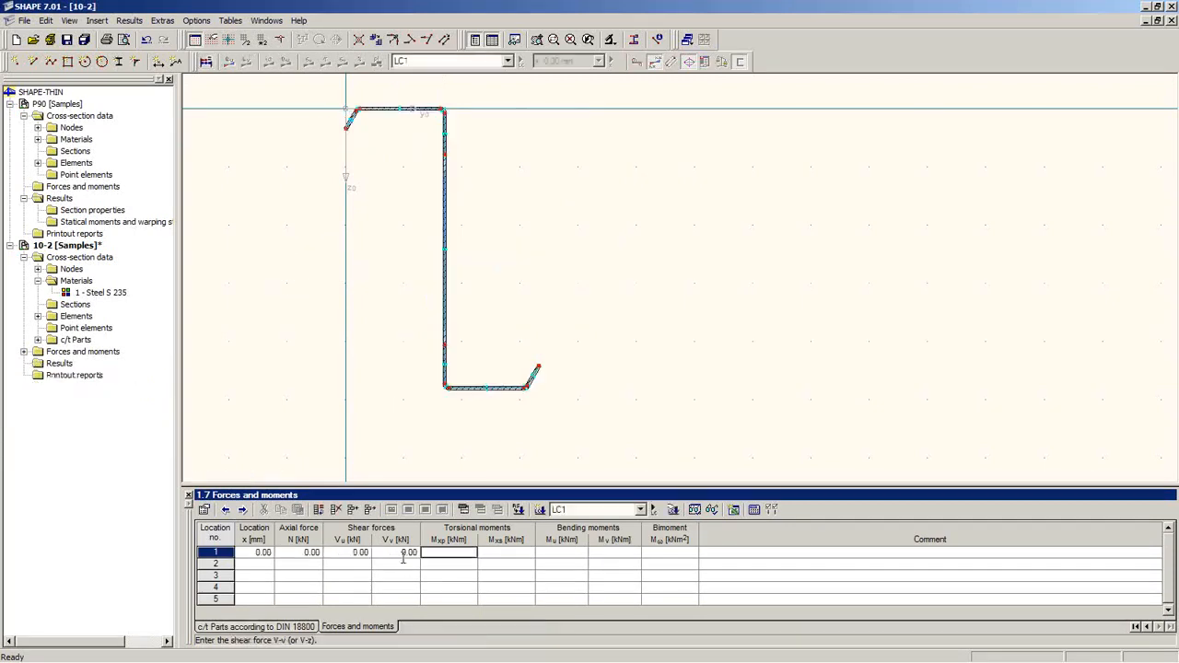
{"action": "key", "text": "Tab"}
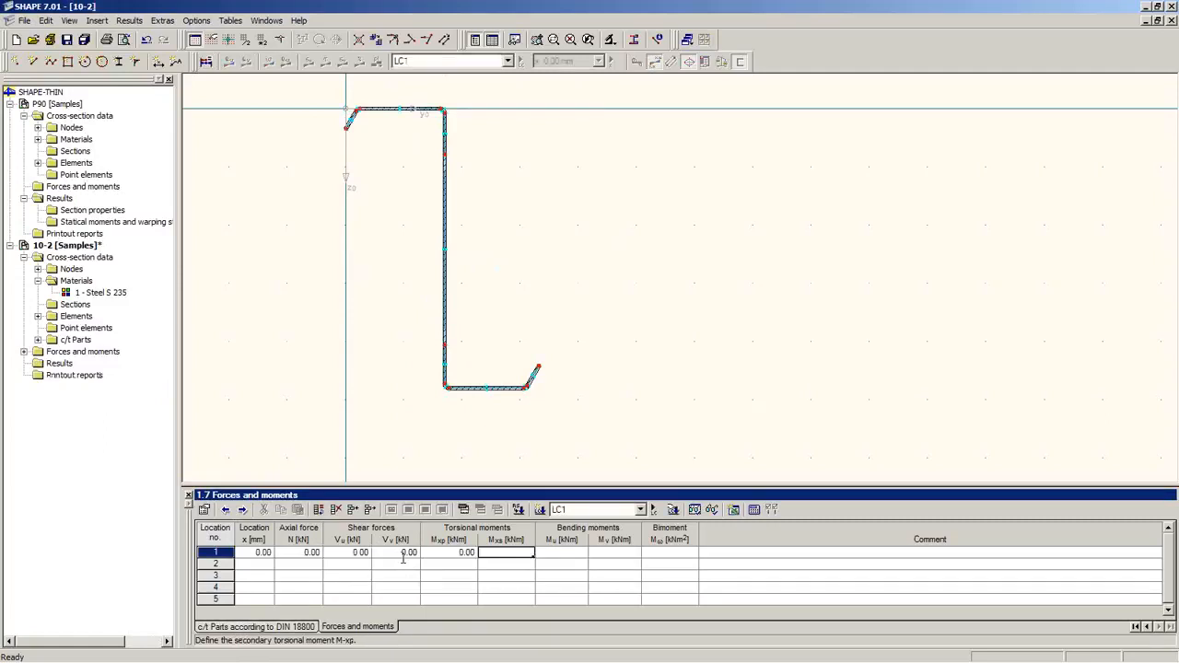
{"action": "key", "text": "Tab"}
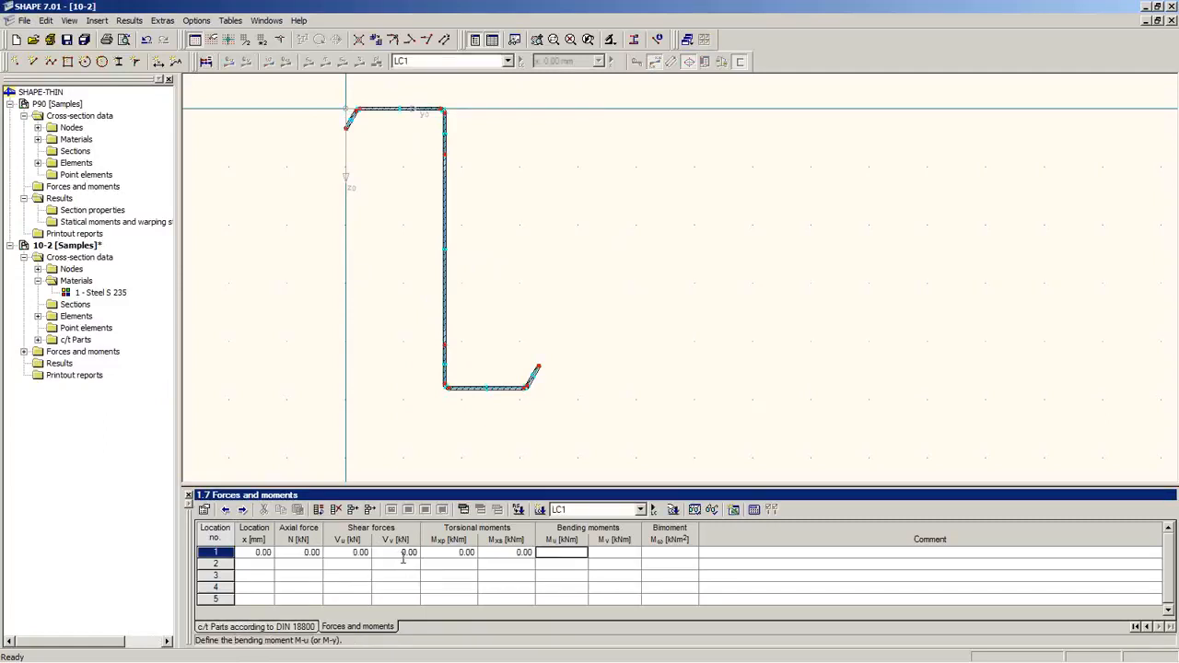
{"action": "type", "text": "5"}
{"action": "key", "text": "Tab"}
{"action": "key", "text": "Tab"}
{"action": "key", "text": "Tab"}
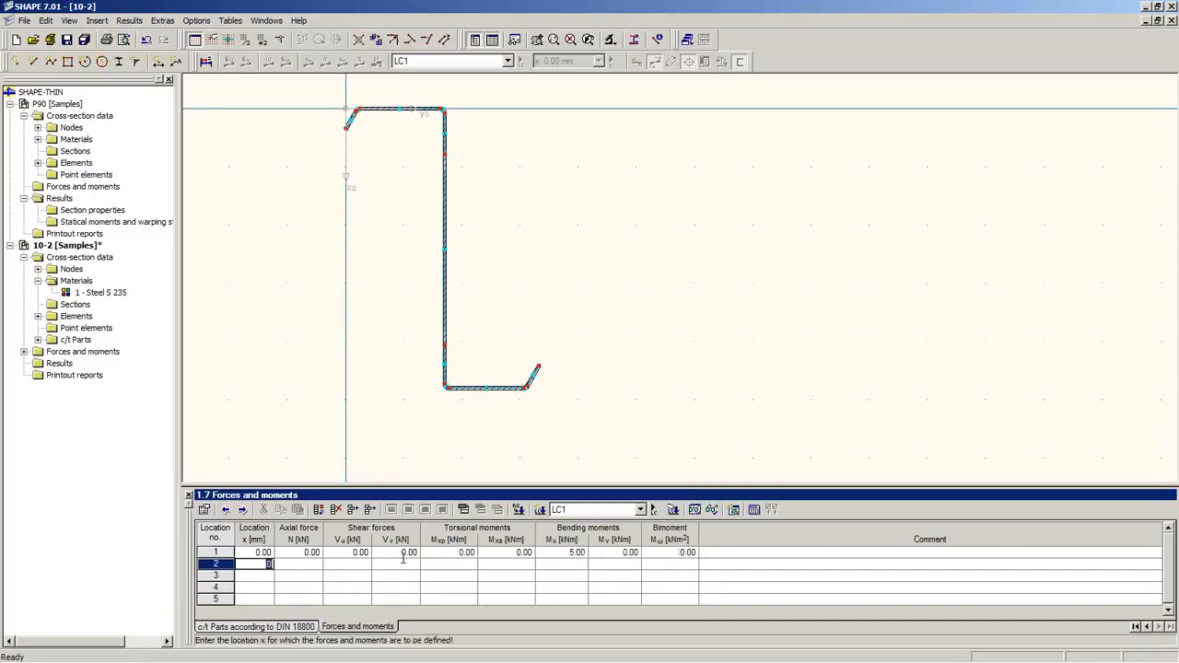
{"action": "left_click", "coordinate": [318, 553]}
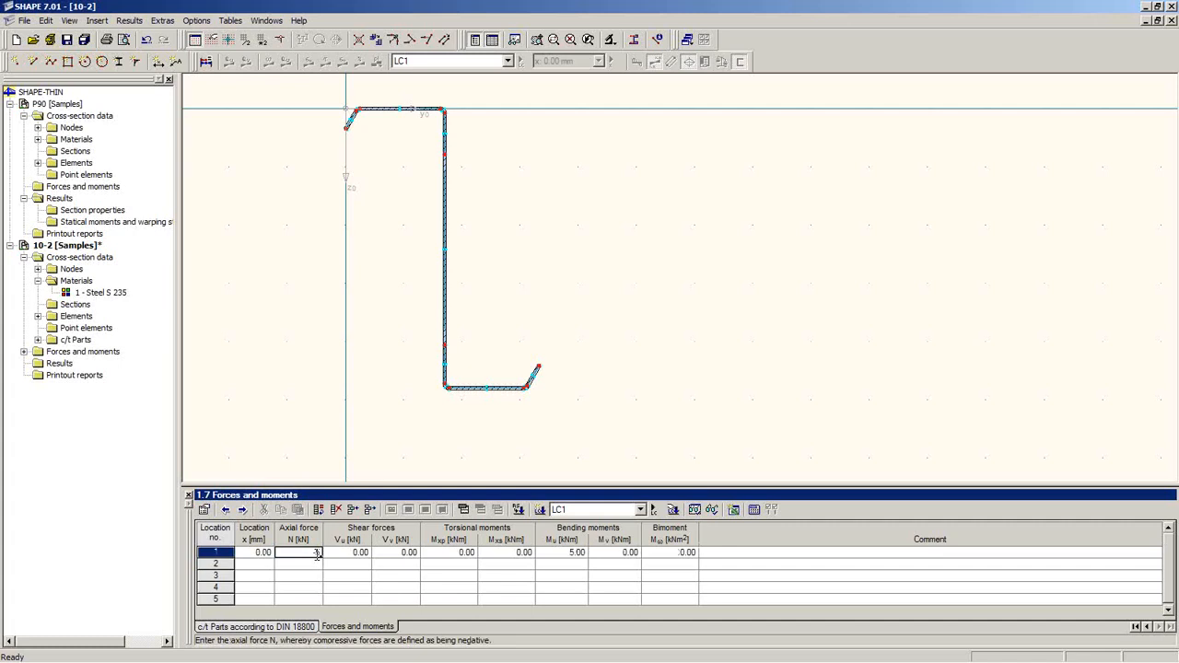
{"action": "type", "text": "-5"}
{"action": "key", "text": "Tab"}
{"action": "left_click", "coordinate": [207, 61]}
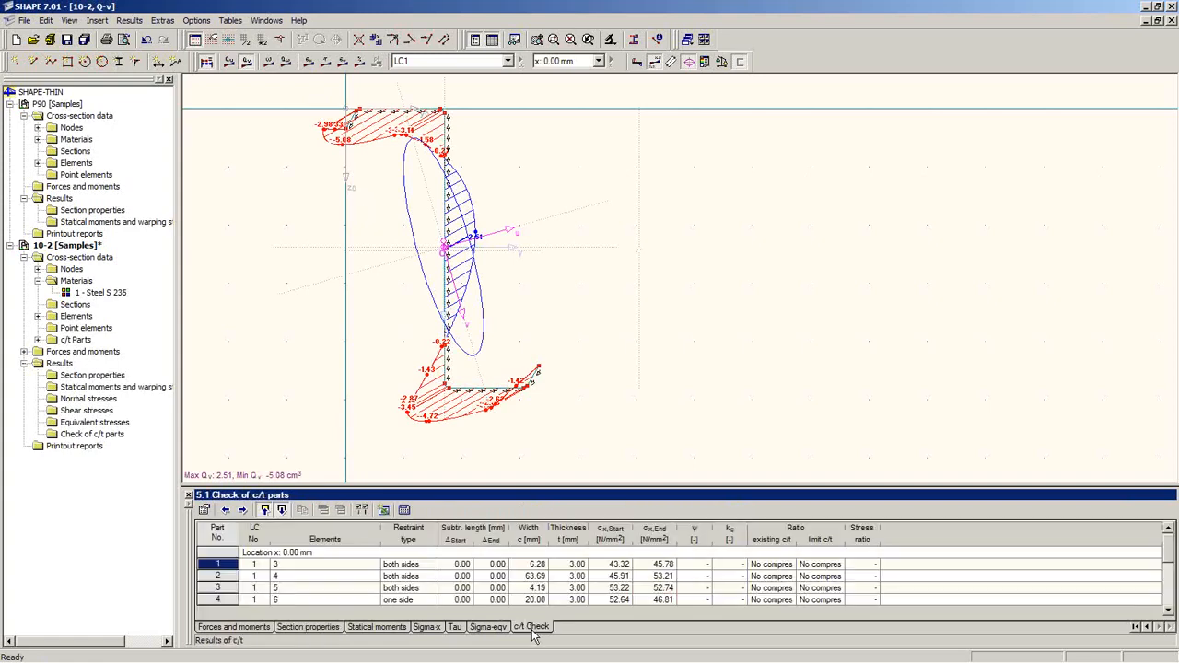
Step: Review the c/t parts check table, where part 9 governs at stress ratio 0.30
{"action": "left_click", "coordinate": [531, 628]}
{"action": "left_click_drag", "start_coordinate": [556, 424], "coordinate": [537, 267]}
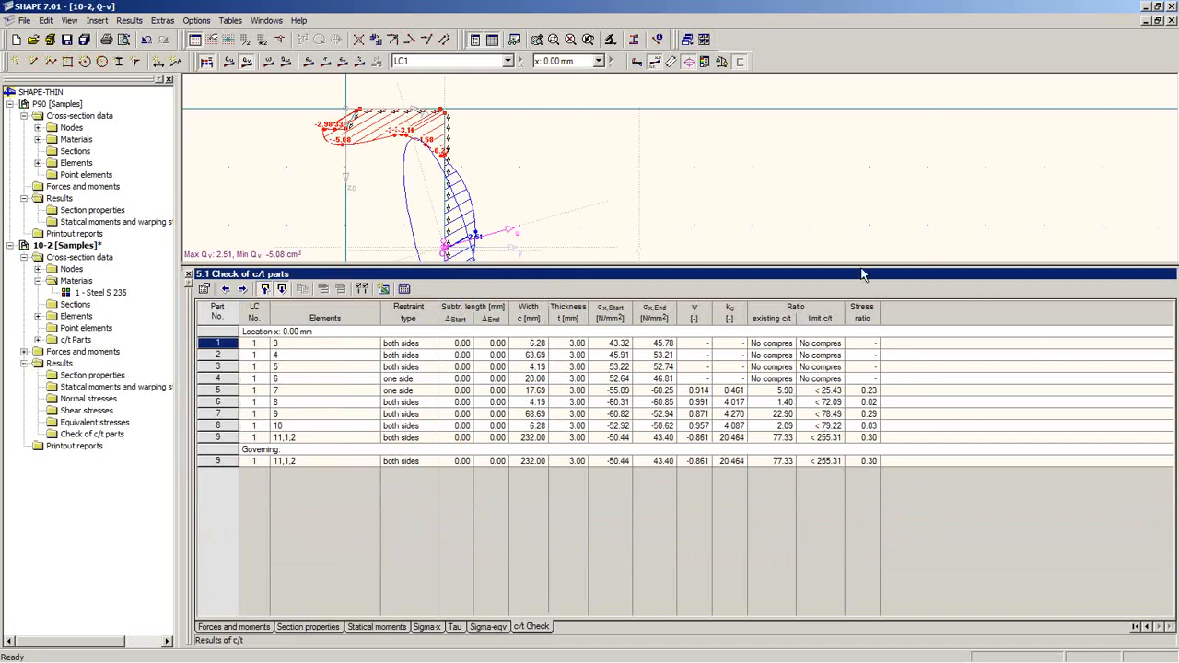
{"action": "left_click", "coordinate": [826, 403]}
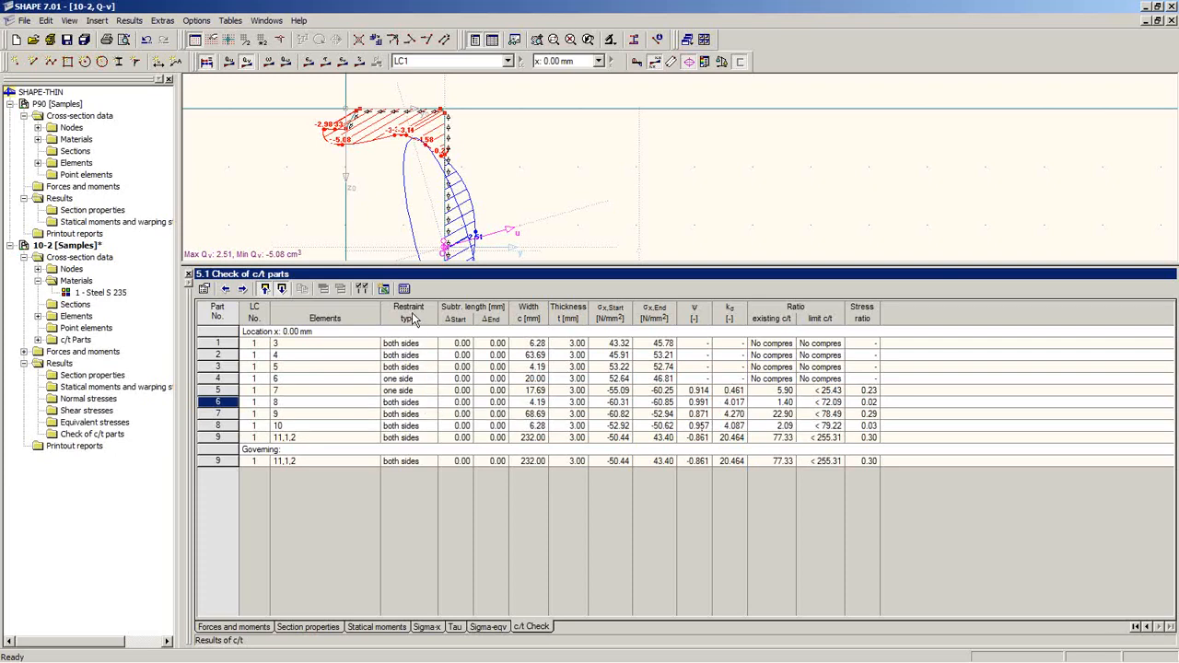
{"action": "left_click", "coordinate": [416, 344]}
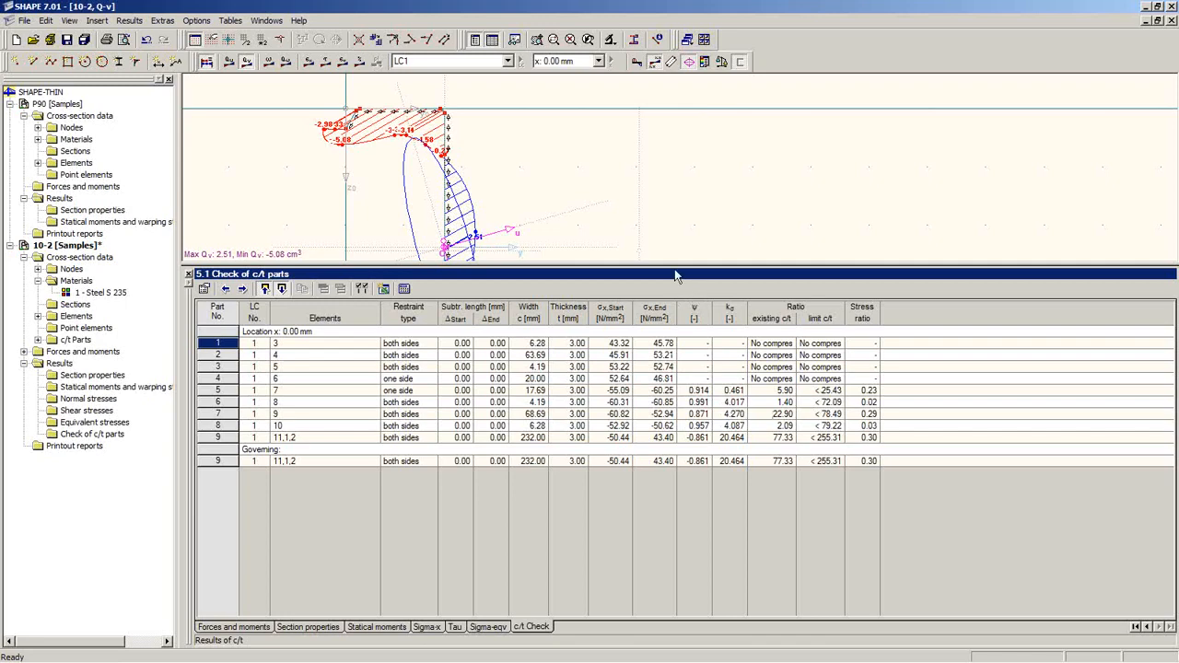
{"action": "left_click_drag", "start_coordinate": [675, 265], "coordinate": [588, 417]}
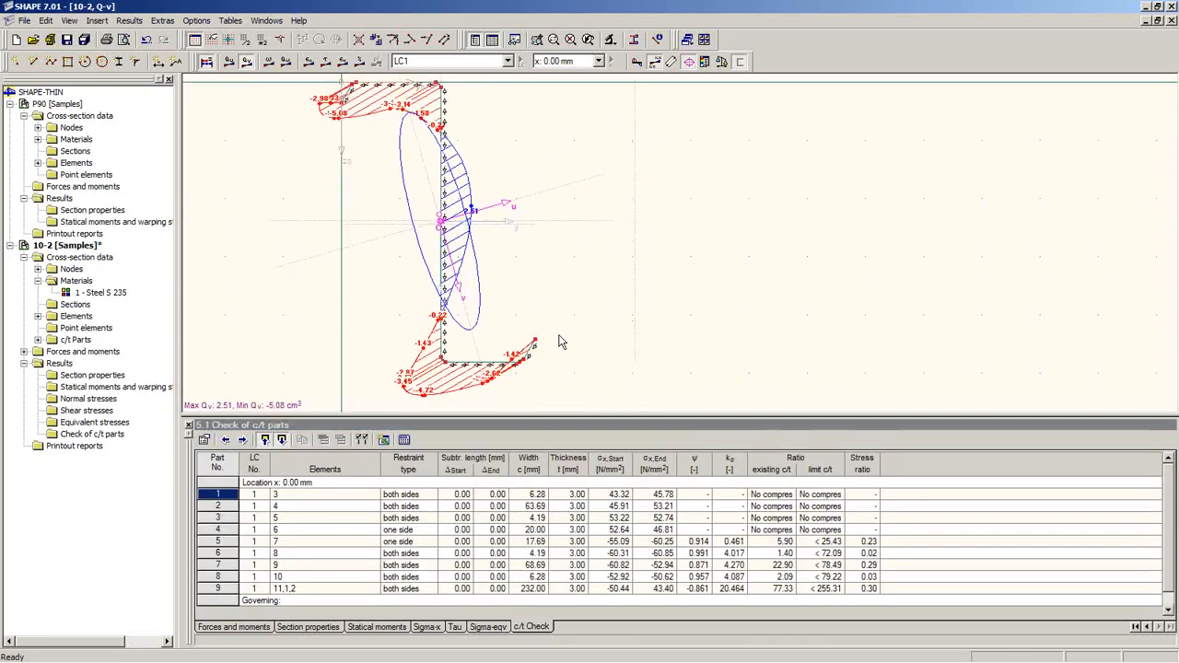
{"action": "right_click", "coordinate": [60, 246]}
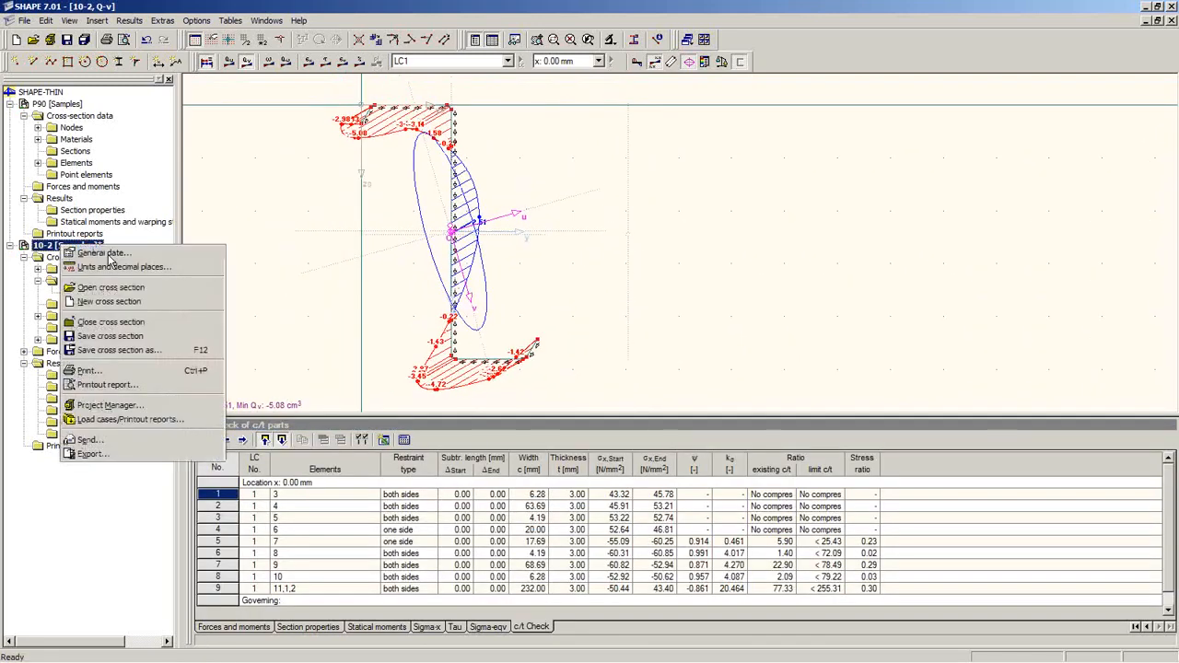
Step: Set 10-2's General Data to effective cross-sections per EN 1999-1-1:2007
{"action": "left_click", "coordinate": [83, 252]}
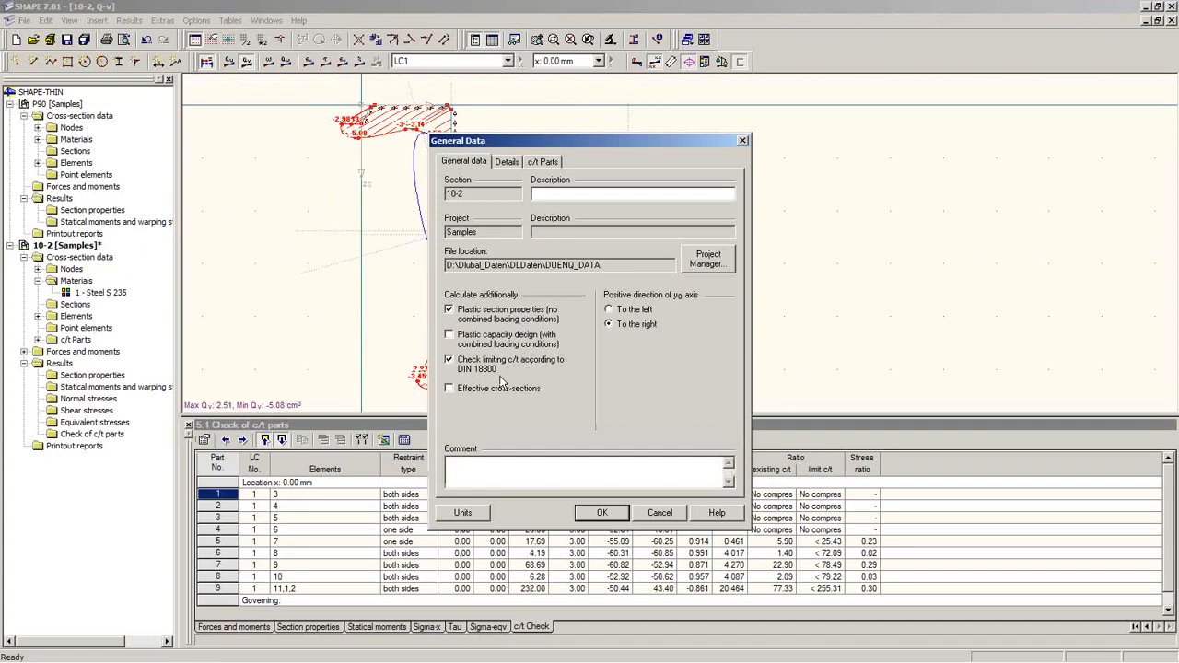
{"action": "left_click", "coordinate": [466, 339]}
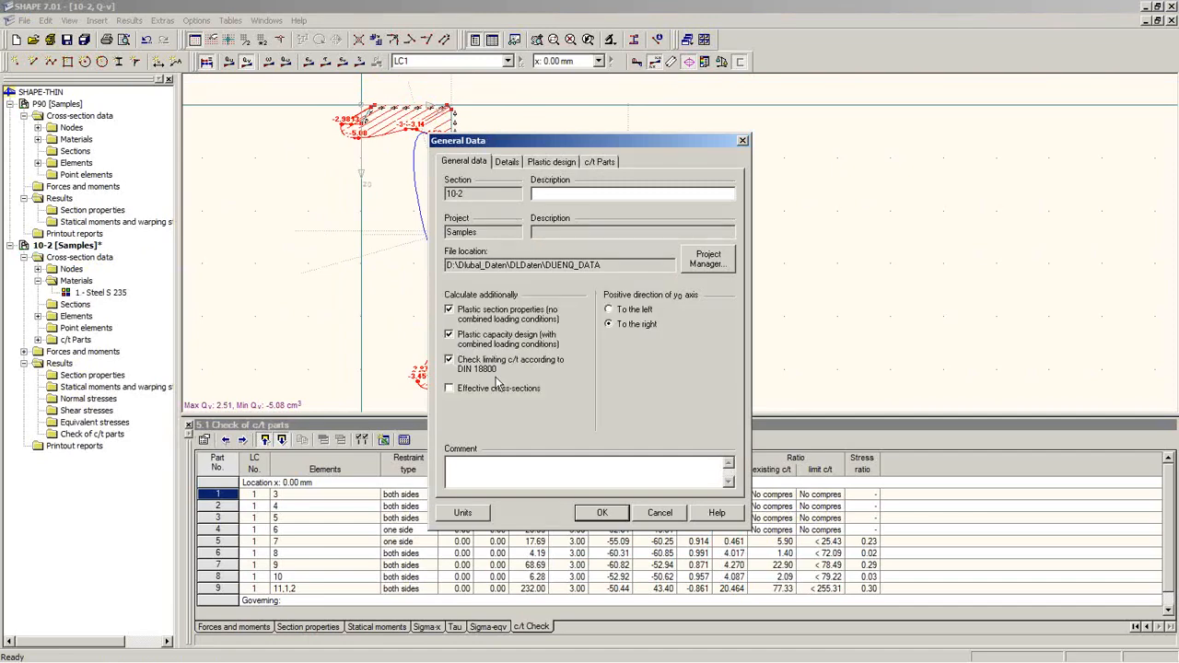
{"action": "left_click", "coordinate": [509, 339]}
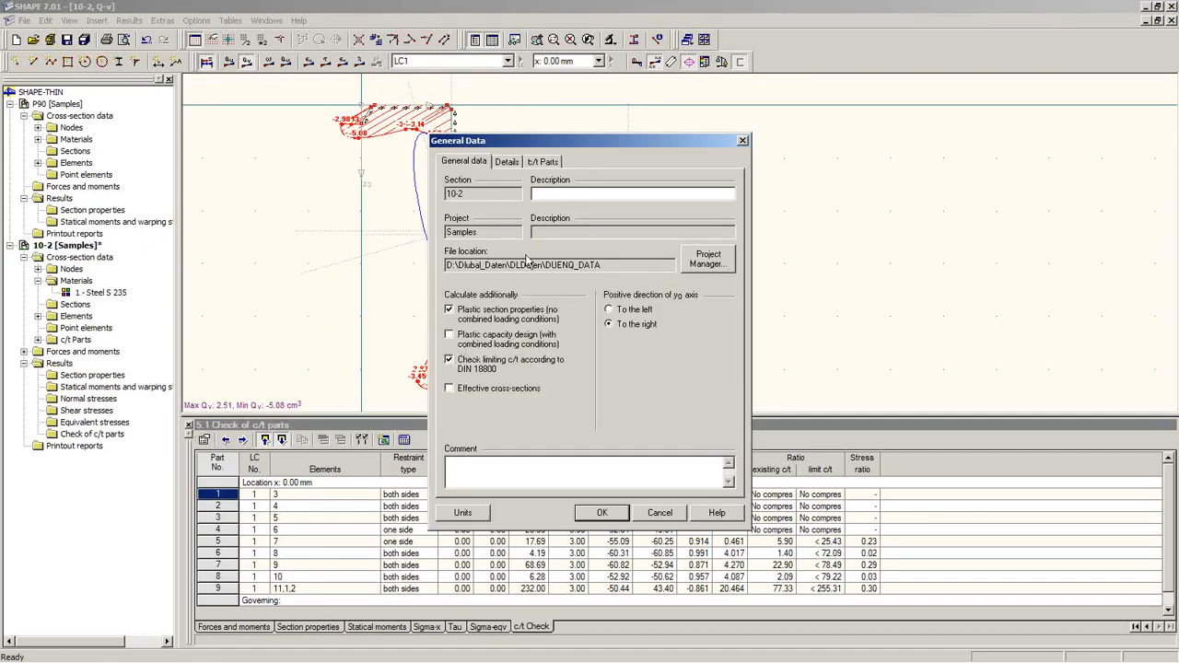
{"action": "left_click", "coordinate": [461, 333]}
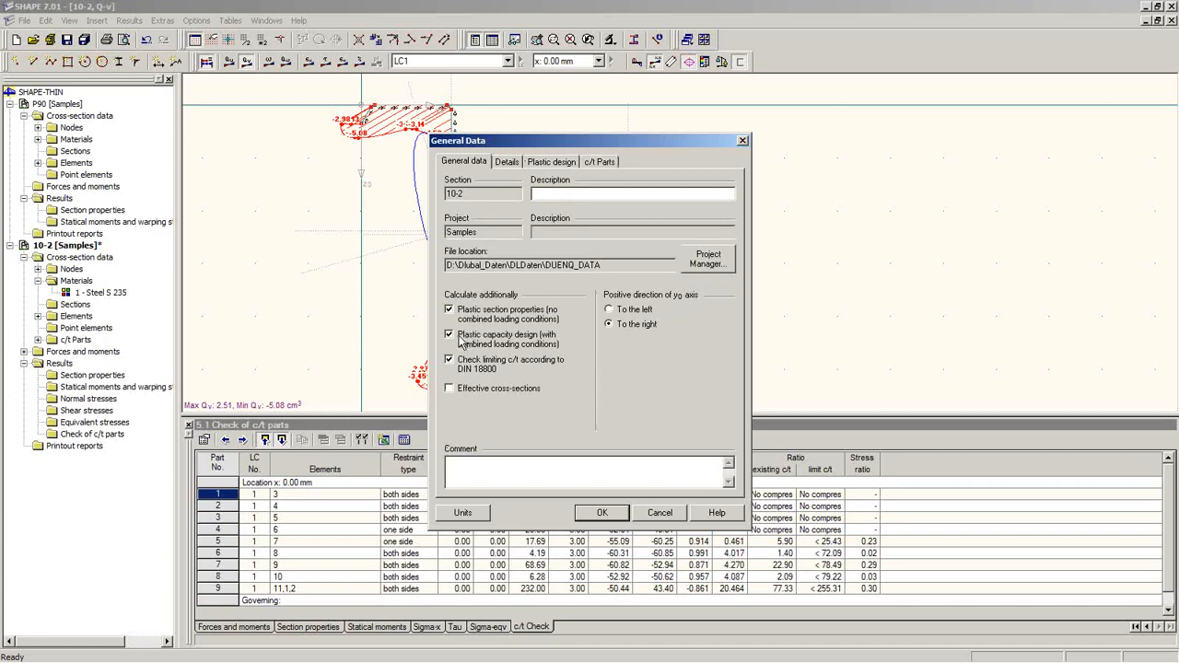
{"action": "left_click", "coordinate": [555, 162]}
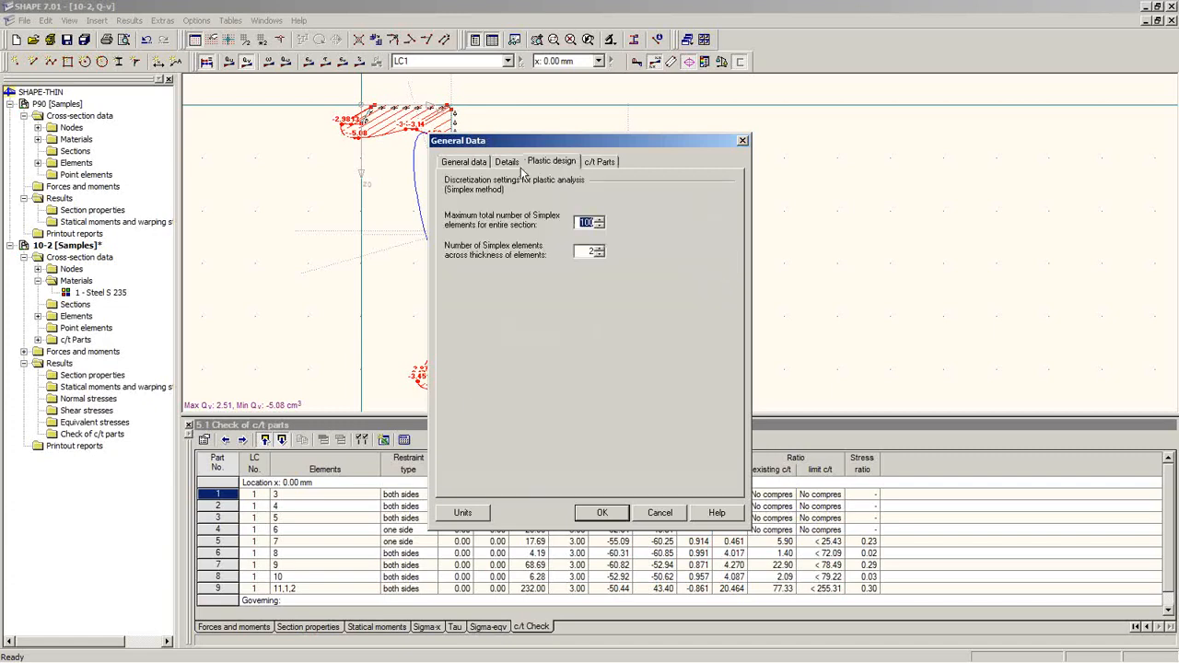
{"action": "left_click", "coordinate": [481, 165]}
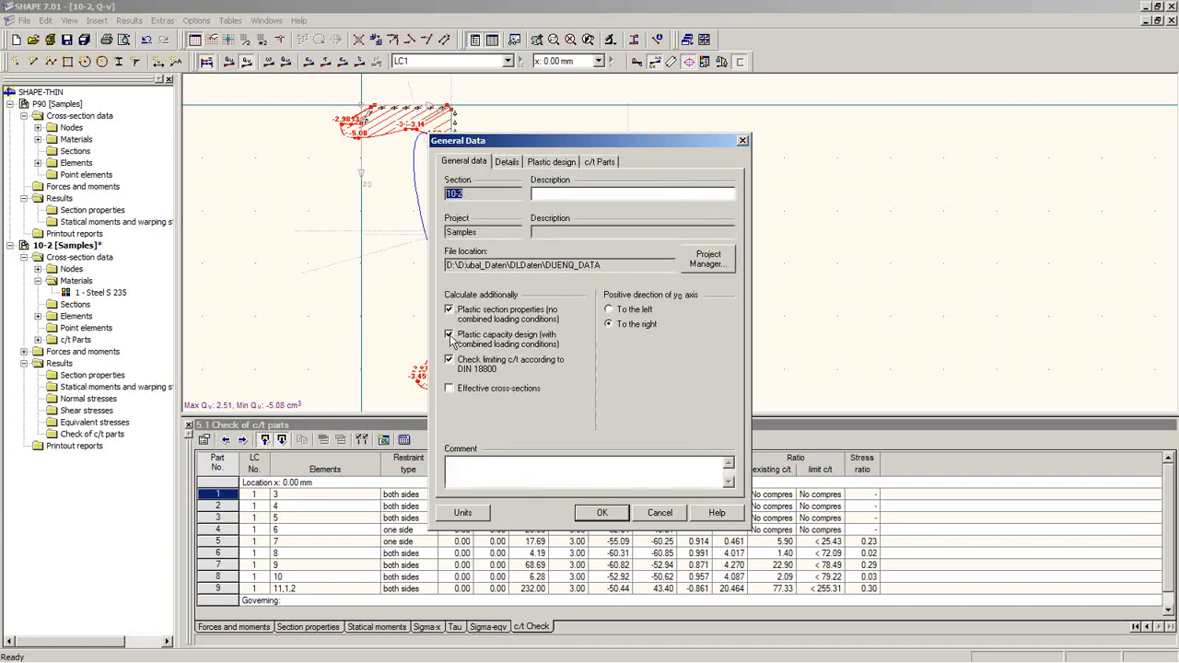
{"action": "left_click", "coordinate": [449, 335]}
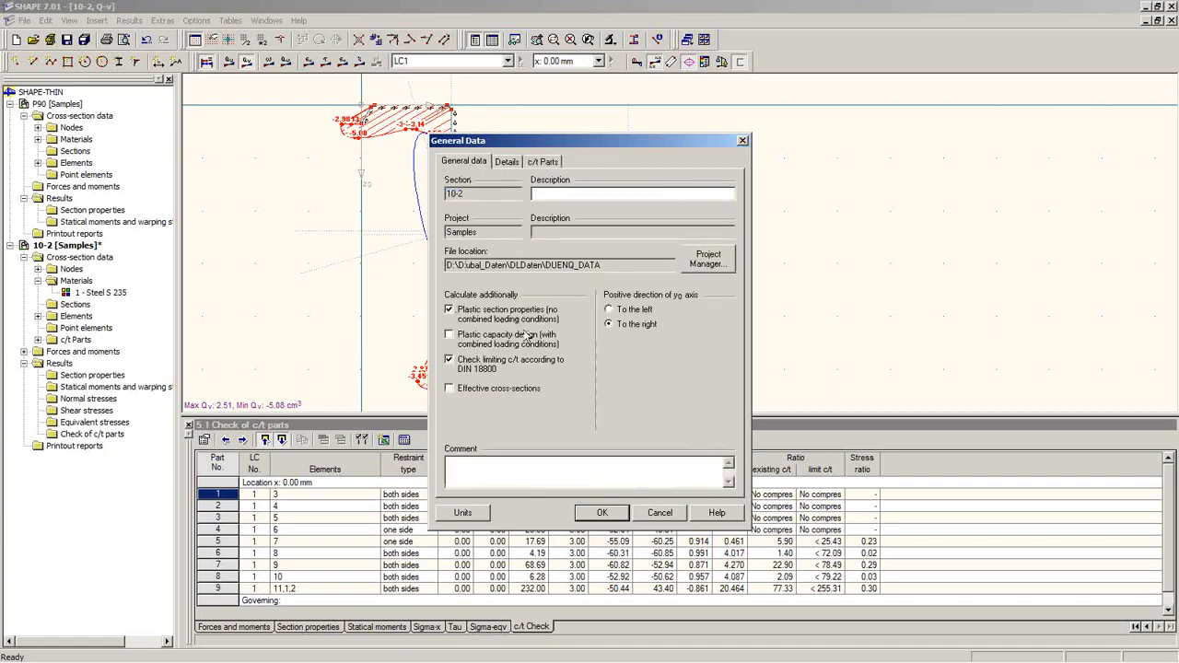
{"action": "left_click", "coordinate": [450, 388]}
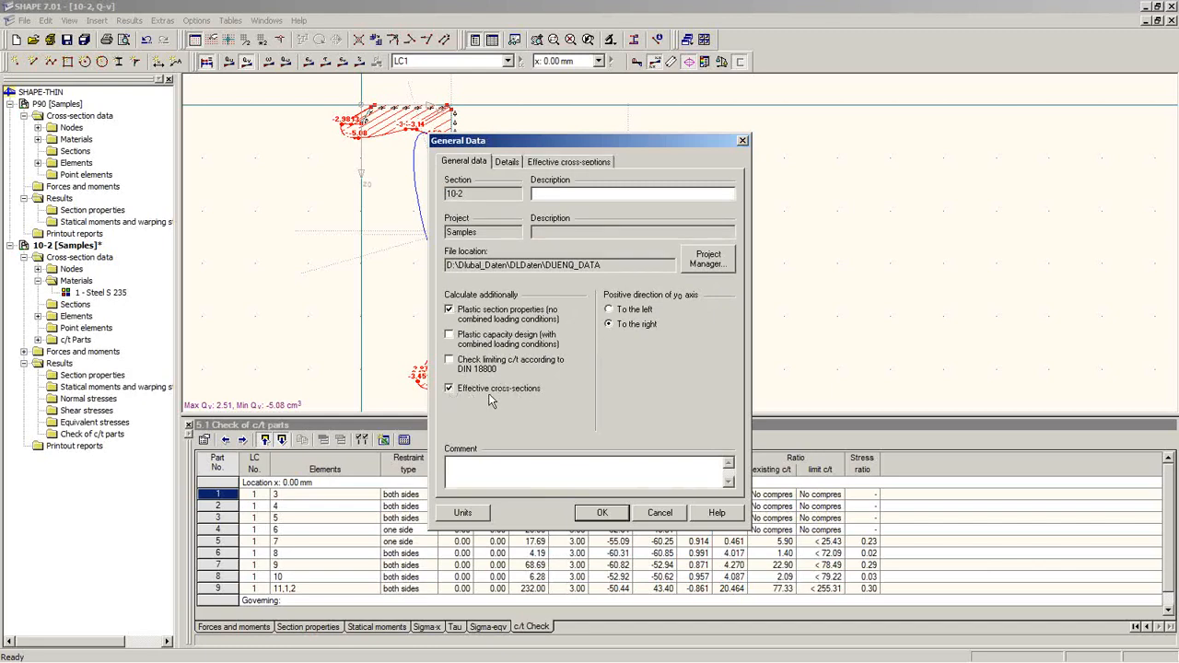
{"action": "left_click", "coordinate": [571, 162]}
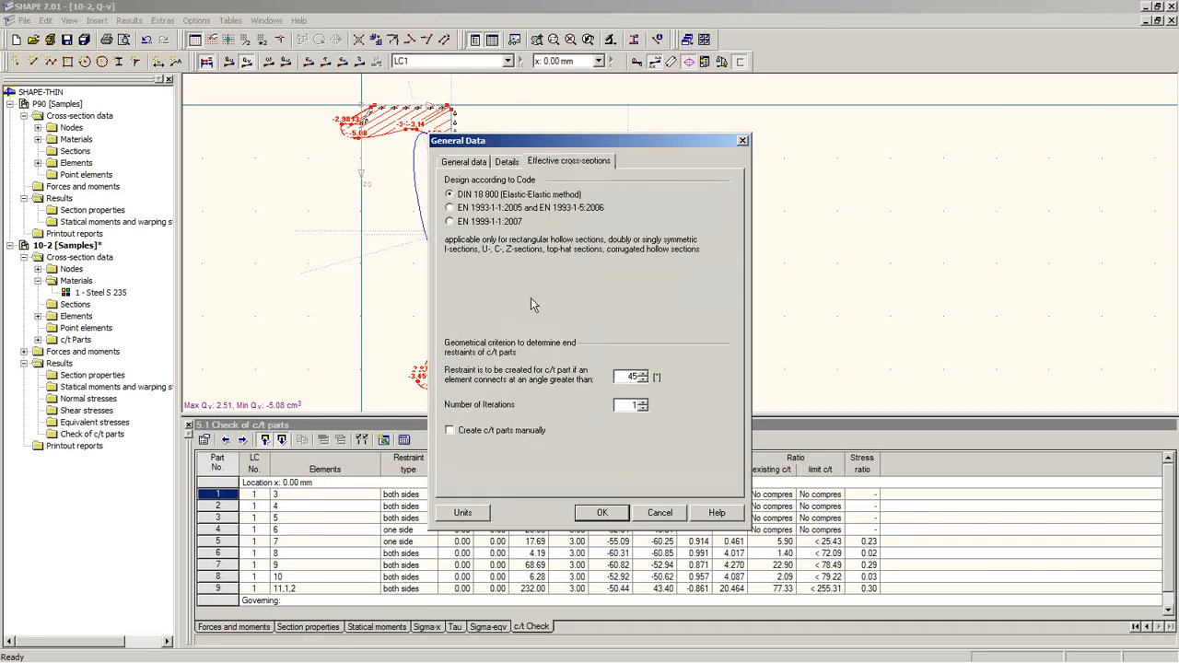
{"action": "left_click", "coordinate": [450, 209]}
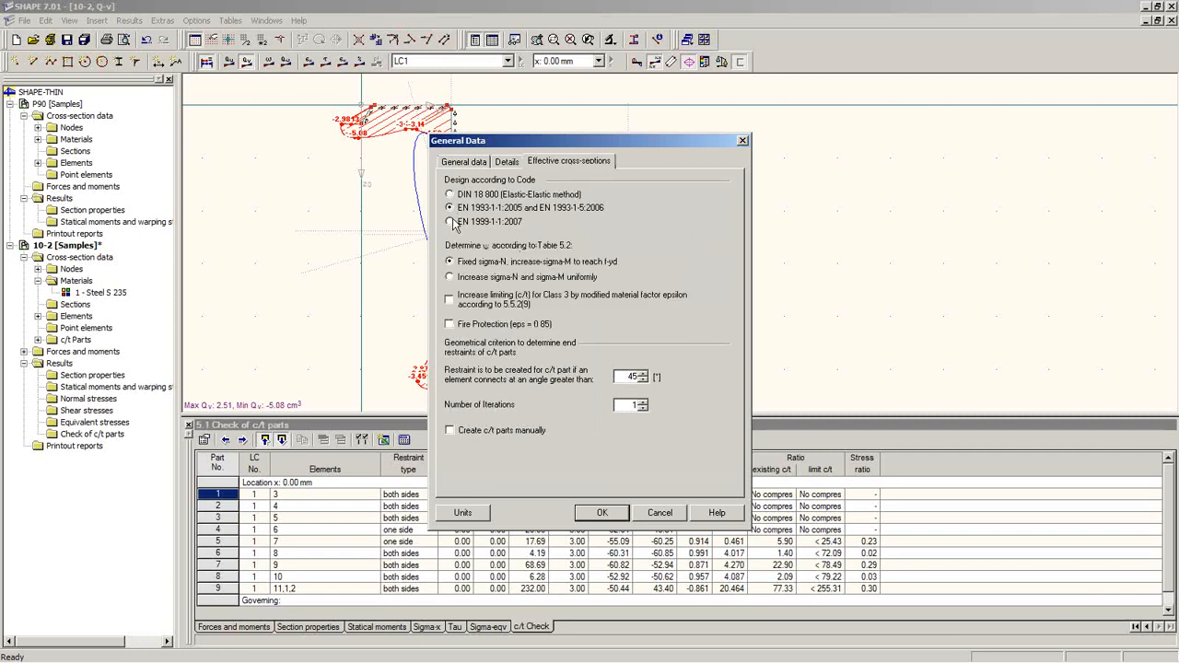
{"action": "left_click", "coordinate": [450, 222]}
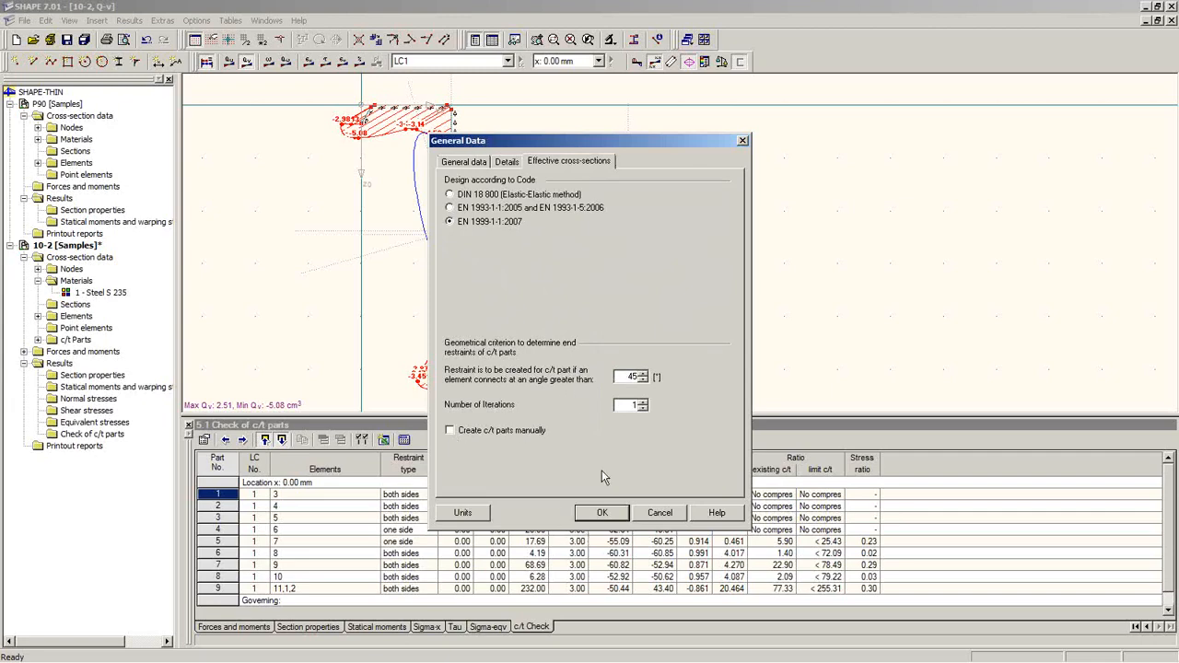
{"action": "left_click", "coordinate": [602, 513]}
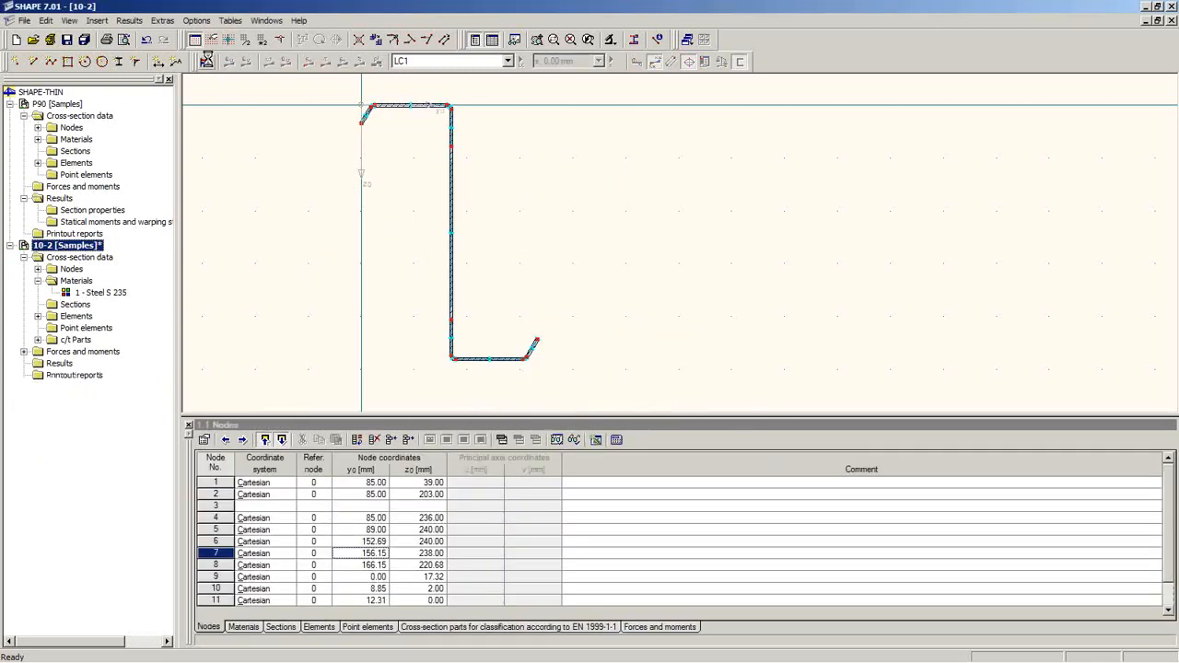
Step: Generate the classification parts, dismissing the straight-elements note and load-case question
{"action": "left_click", "coordinate": [204, 55]}
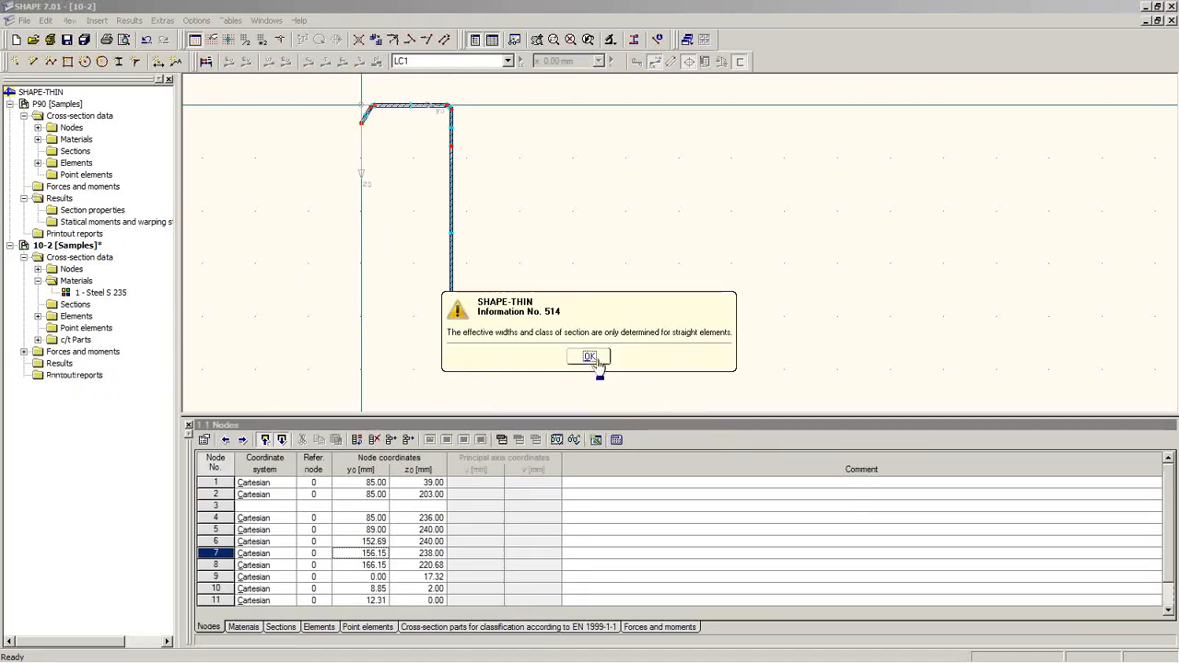
{"action": "left_click", "coordinate": [594, 358]}
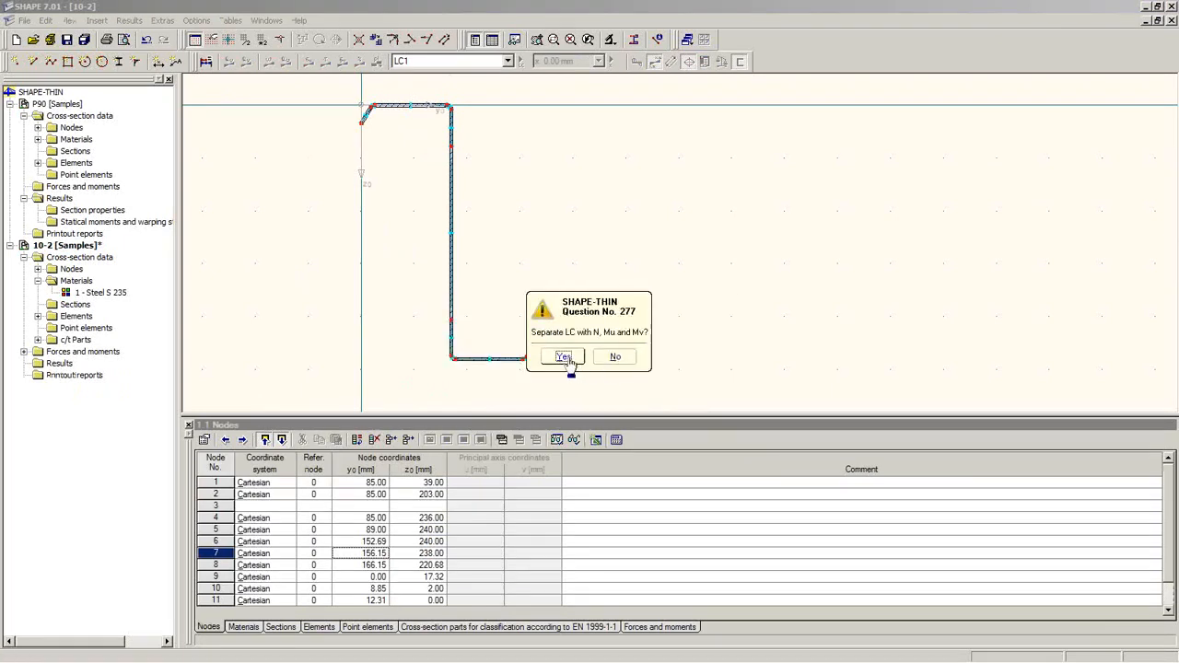
{"action": "left_click", "coordinate": [614, 360]}
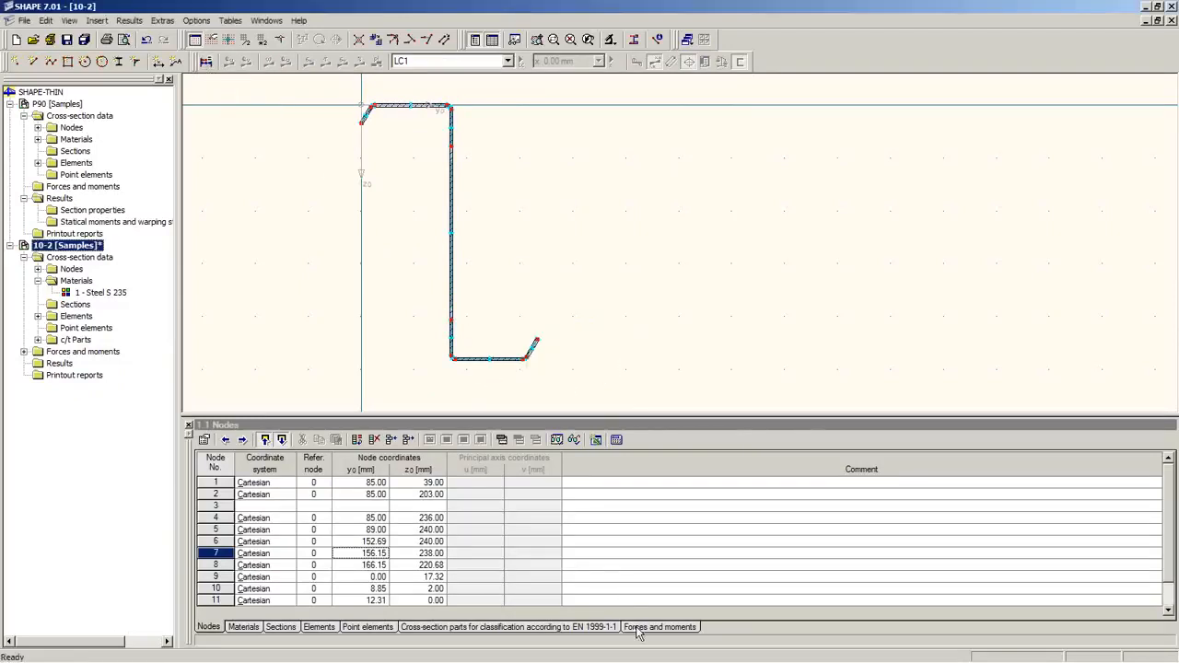
Step: Show the EN 1999-1-1 classification parts table and zoom in on the top flange bends
{"action": "left_click", "coordinate": [577, 628]}
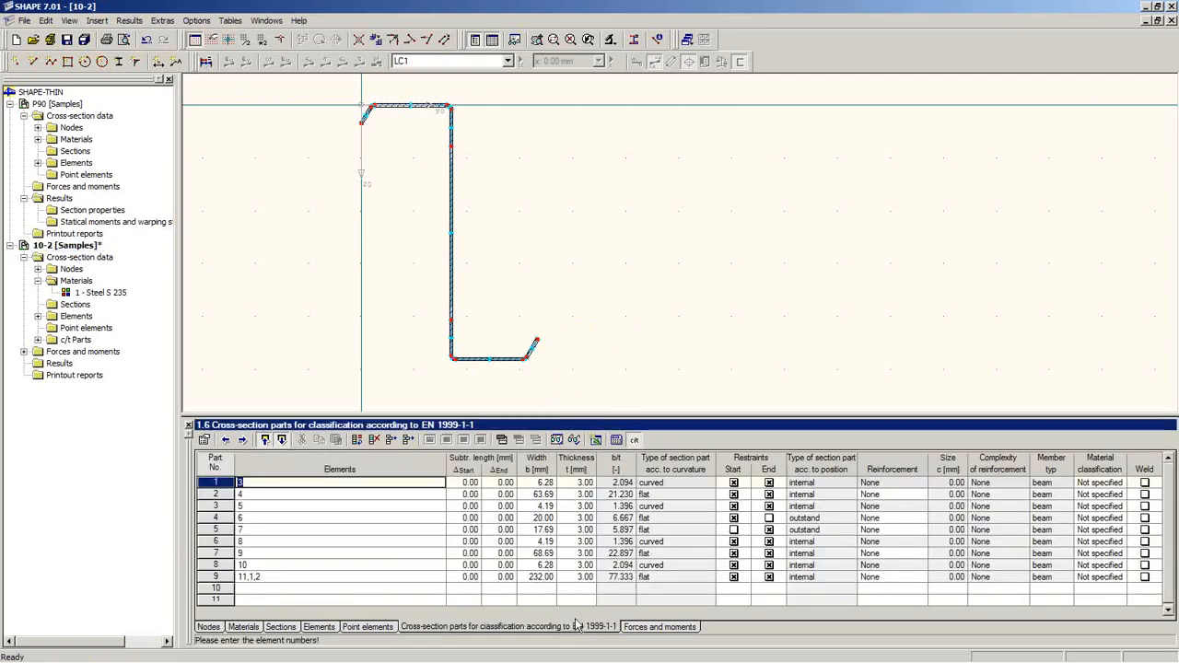
{"action": "left_click_drag", "start_coordinate": [553, 417], "coordinate": [547, 256]}
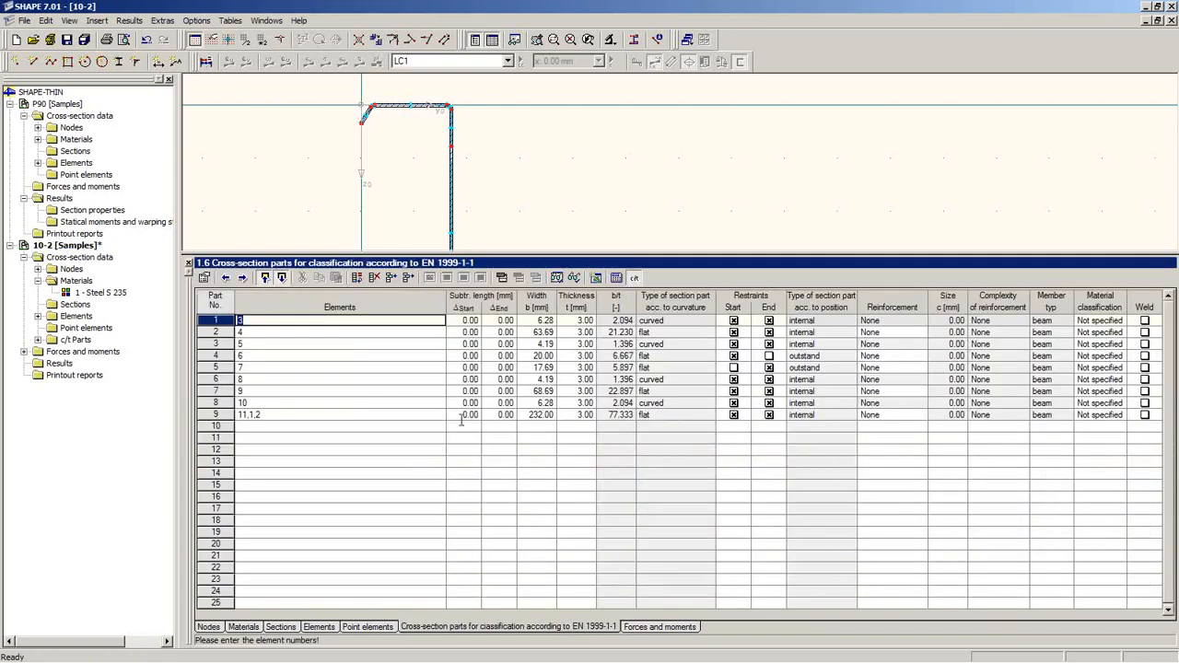
{"action": "left_click", "coordinate": [441, 125]}
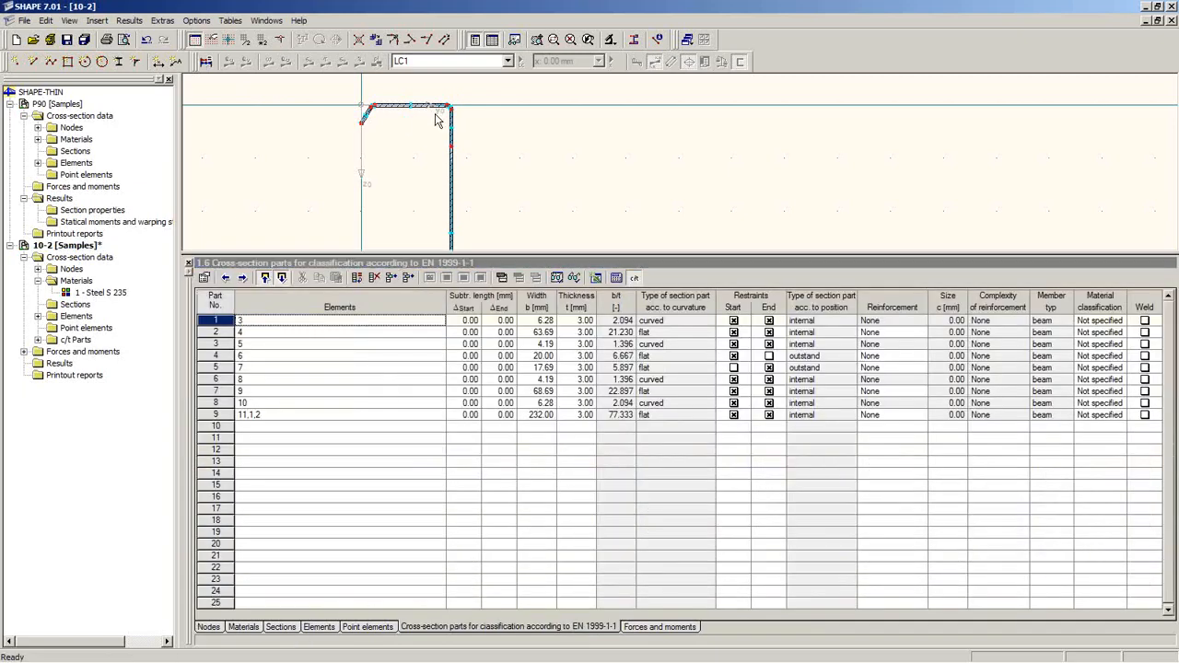
{"action": "scroll", "coordinate": [441, 123], "scroll_direction": "up", "scroll_amount": 2}
{"action": "scroll", "coordinate": [444, 113], "scroll_direction": "up", "scroll_amount": 1}
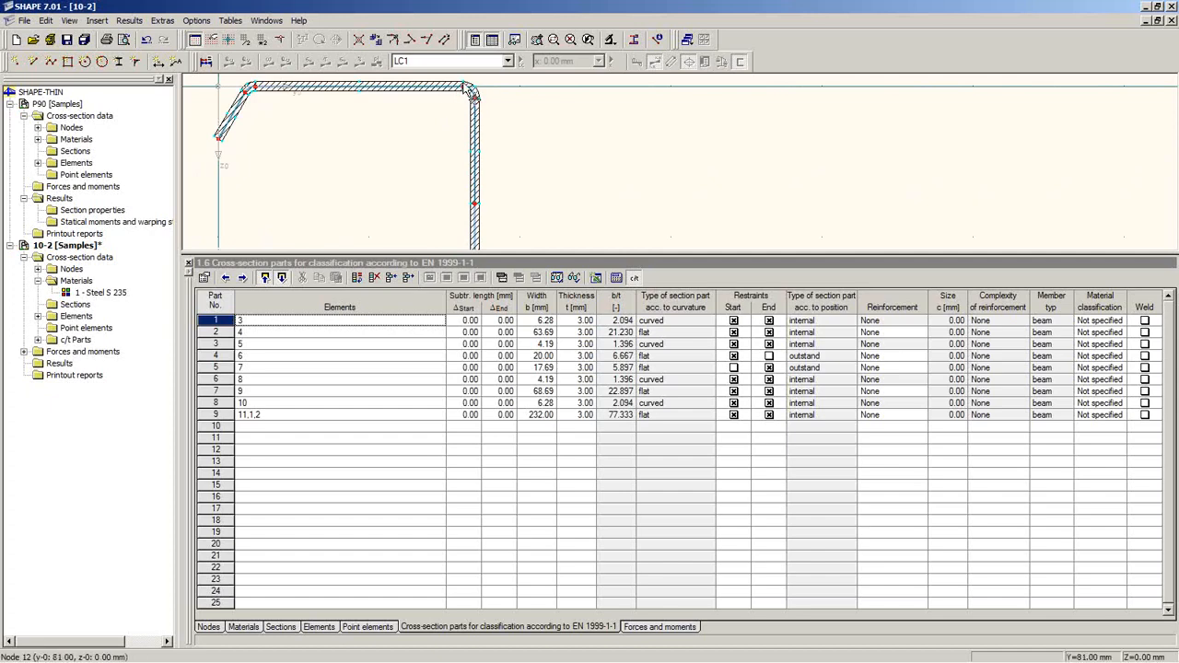
{"action": "mouse_move", "coordinate": [433, 124]}
{"action": "middle_mouse_down"}
{"action": "mouse_move", "coordinate": [431, 177]}
{"action": "mouse_move", "coordinate": [460, 185]}
{"action": "middle_mouse_up"}
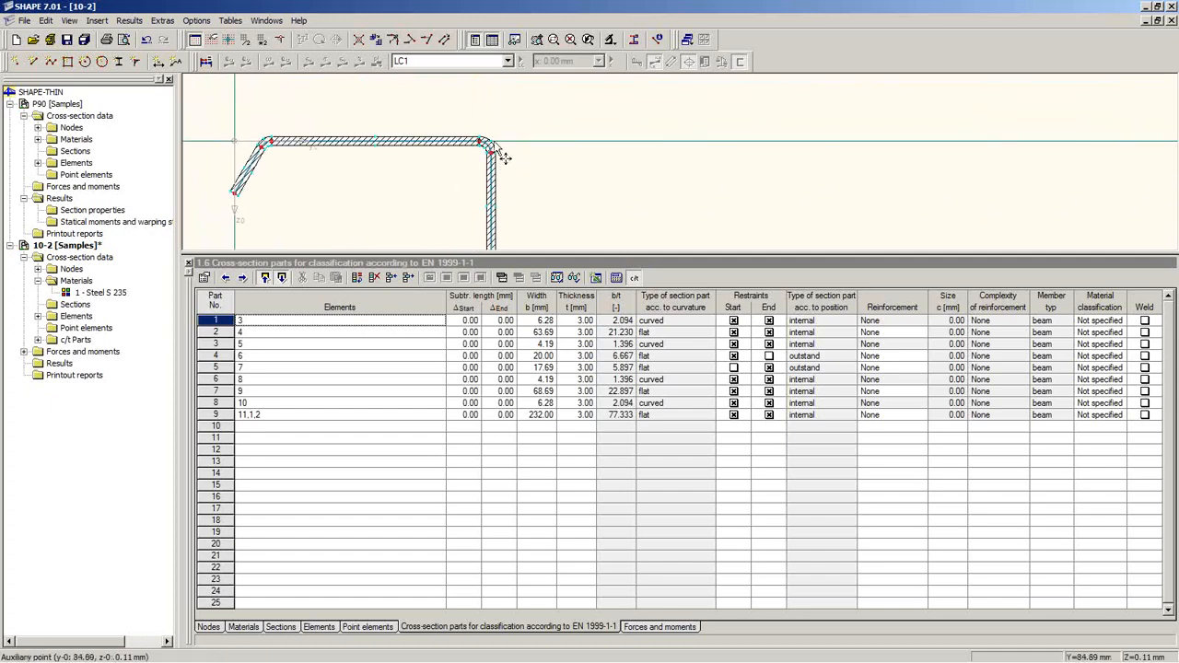
{"action": "scroll", "coordinate": [478, 135], "scroll_direction": "up", "scroll_amount": 2}
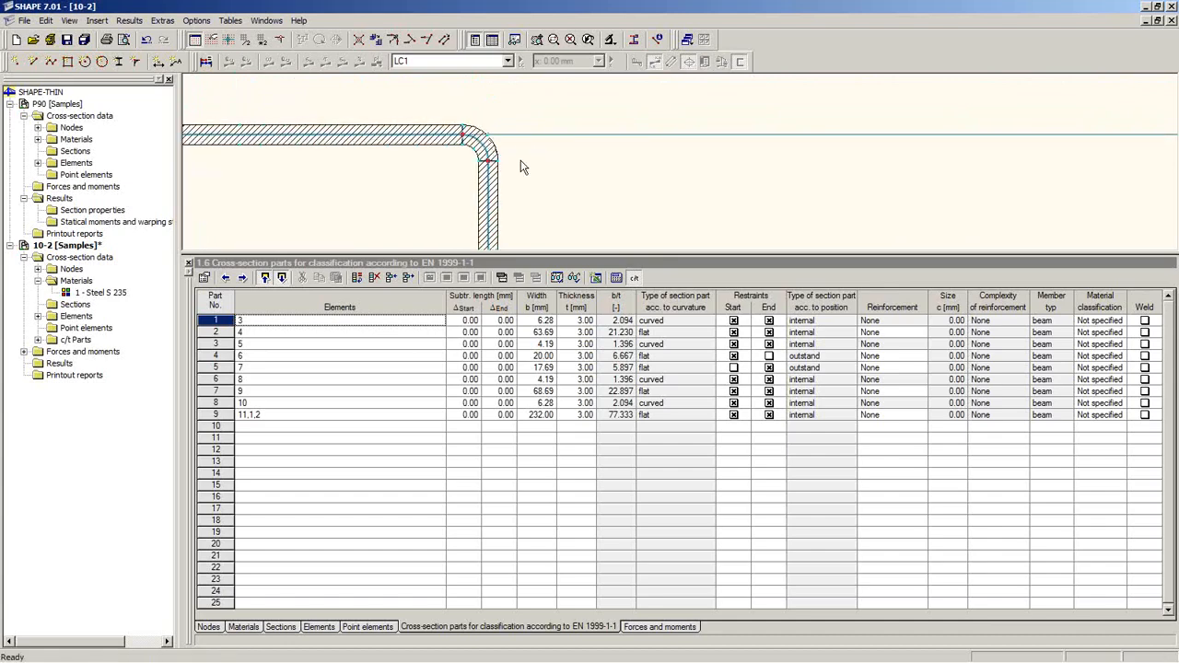
{"action": "scroll", "coordinate": [520, 172], "scroll_direction": "down", "scroll_amount": 1}
{"action": "scroll", "coordinate": [521, 169], "scroll_direction": "down", "scroll_amount": 1}
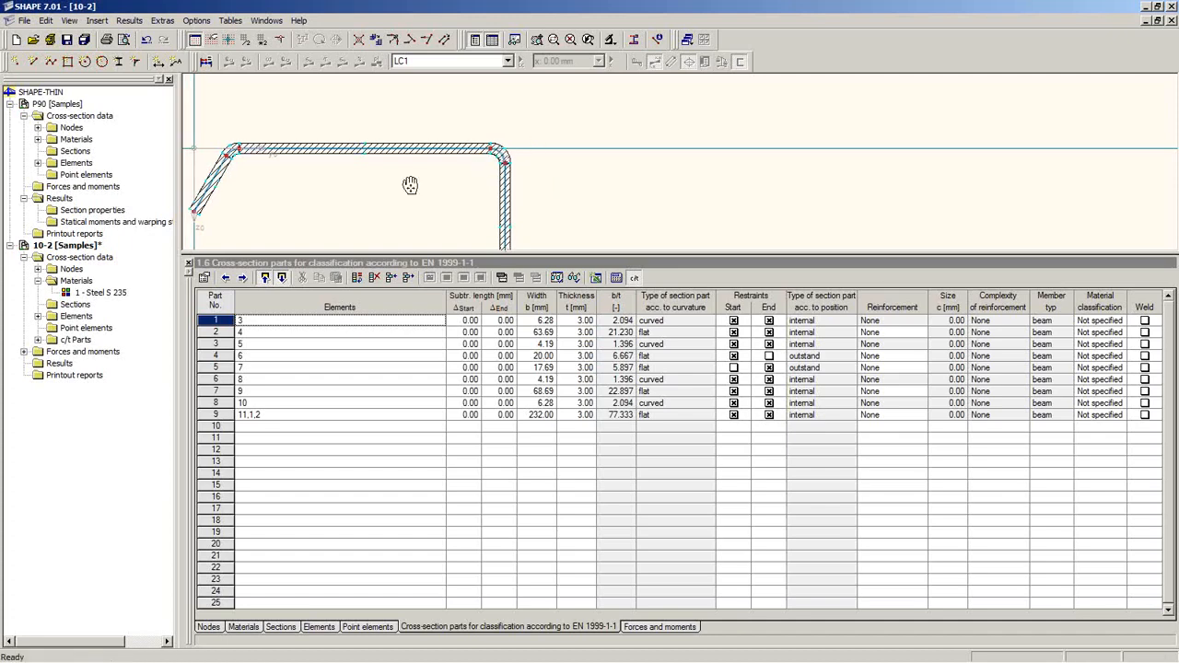
{"action": "scroll", "coordinate": [279, 176], "scroll_direction": "up", "scroll_amount": 3}
{"action": "middle_click_drag", "start_coordinate": [255, 172], "coordinate": [317, 210]}
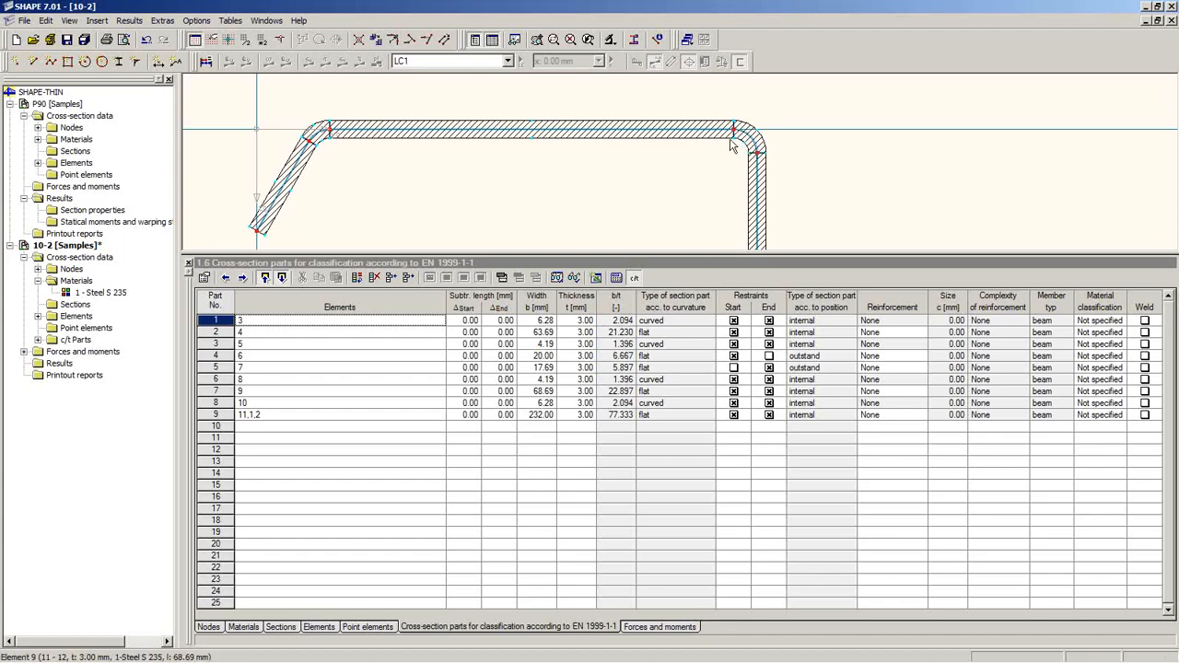
Step: Inspect curvature types and material classification of parts 1–3, then enlarge the drawing
{"action": "left_click", "coordinate": [677, 333]}
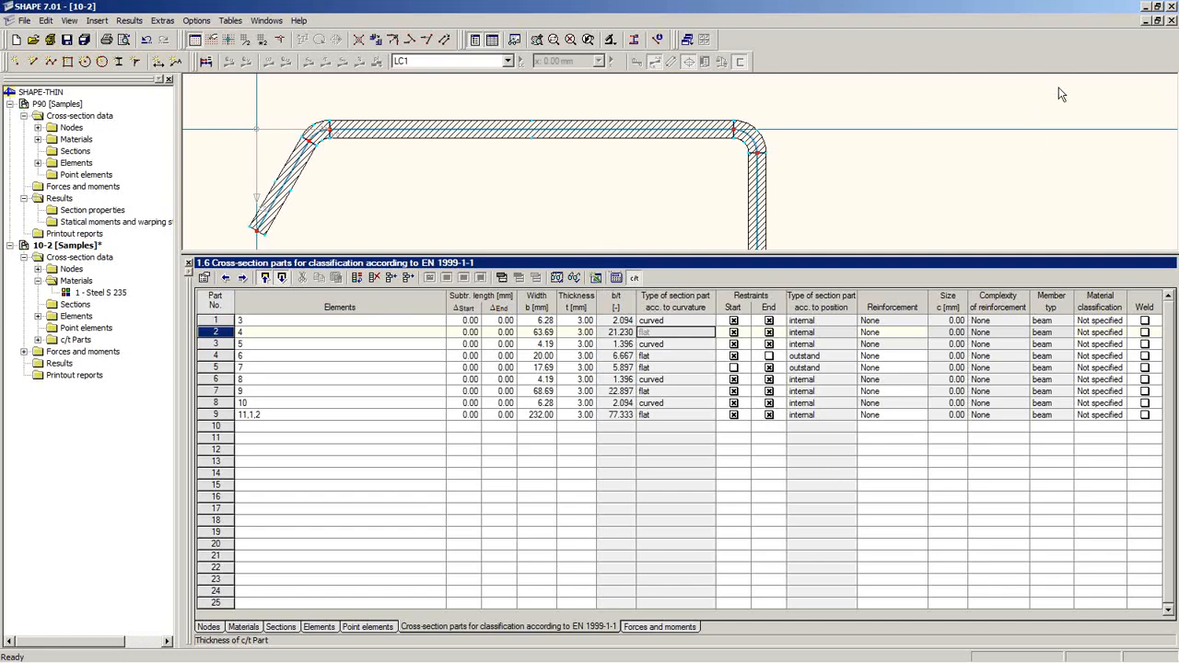
{"action": "key", "text": "alt+Tab"}
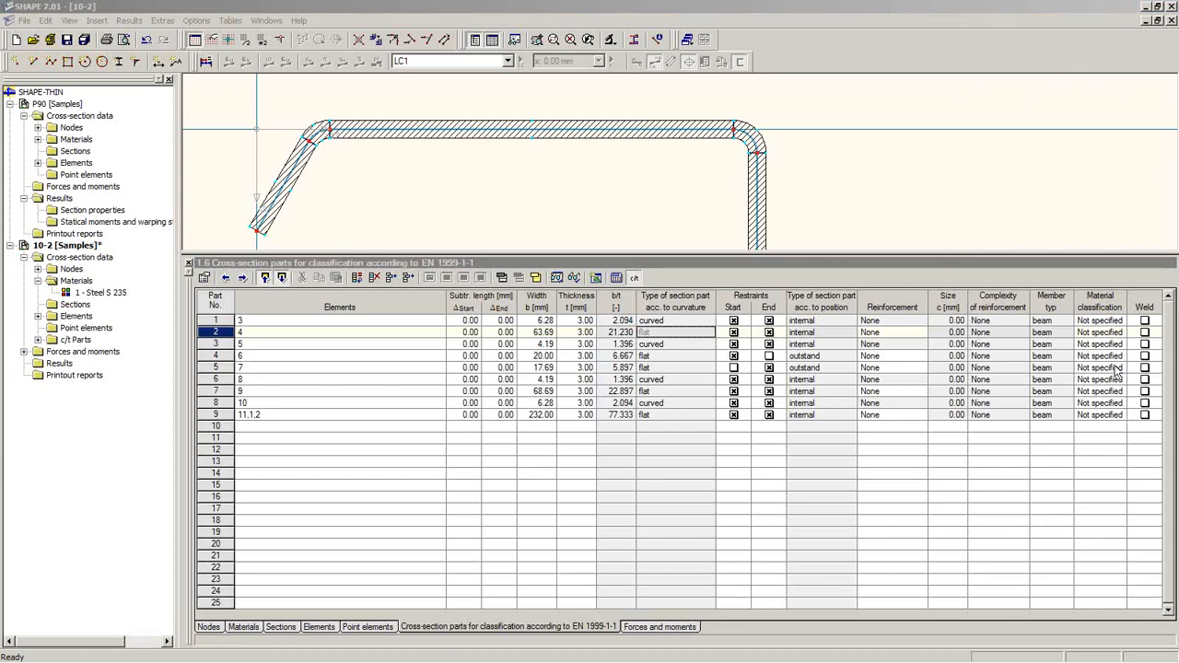
{"action": "left_click", "coordinate": [1094, 333]}
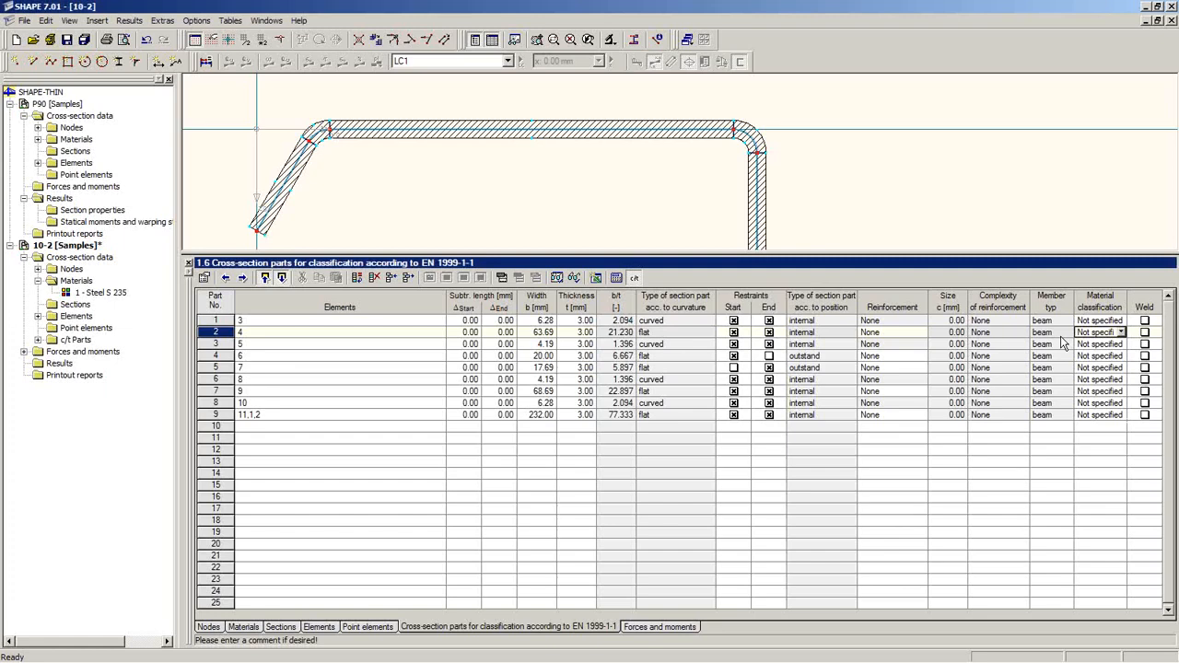
{"action": "left_click", "coordinate": [686, 344]}
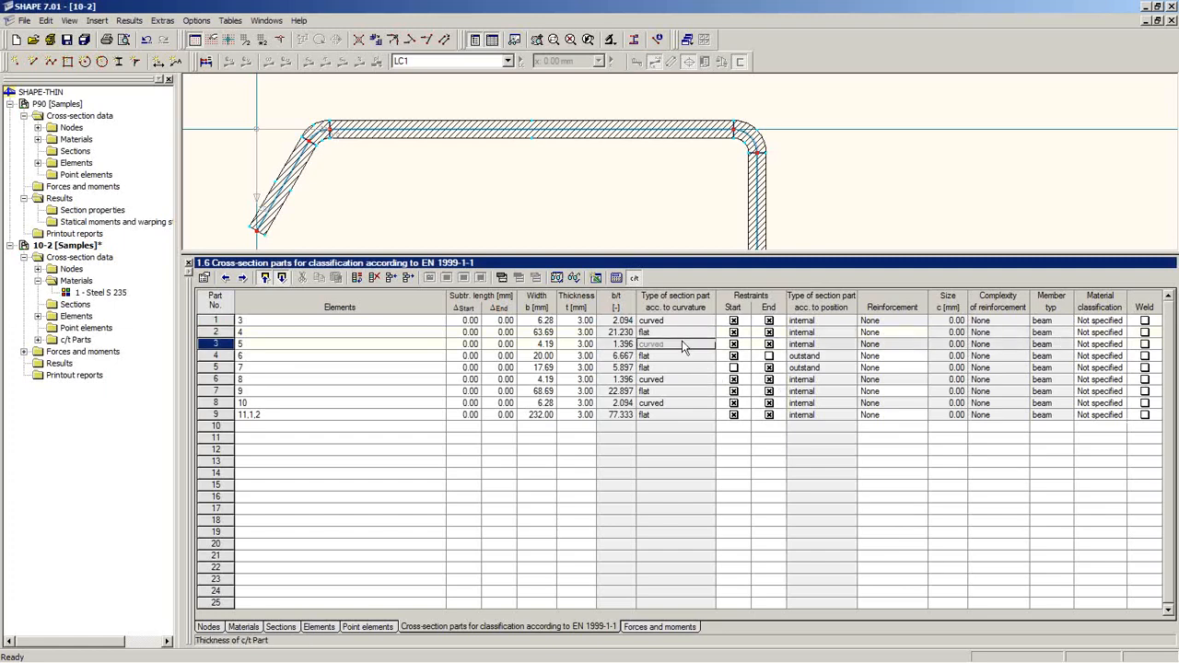
{"action": "left_click", "coordinate": [1110, 320]}
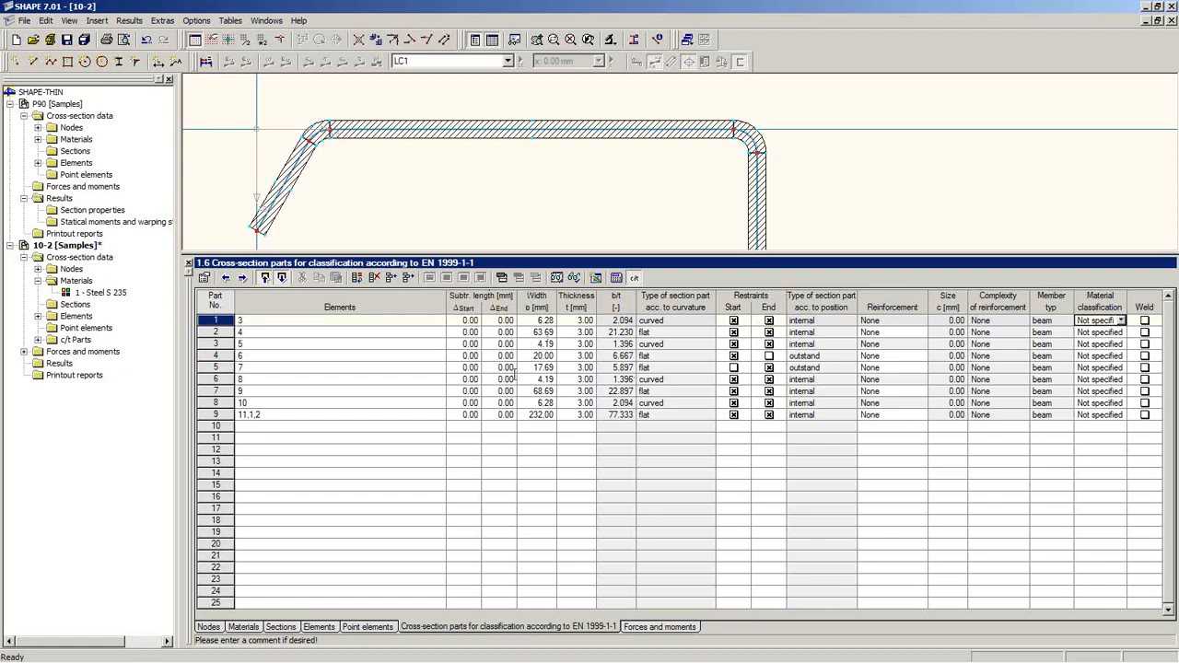
{"action": "left_click_drag", "start_coordinate": [552, 252], "coordinate": [552, 353]}
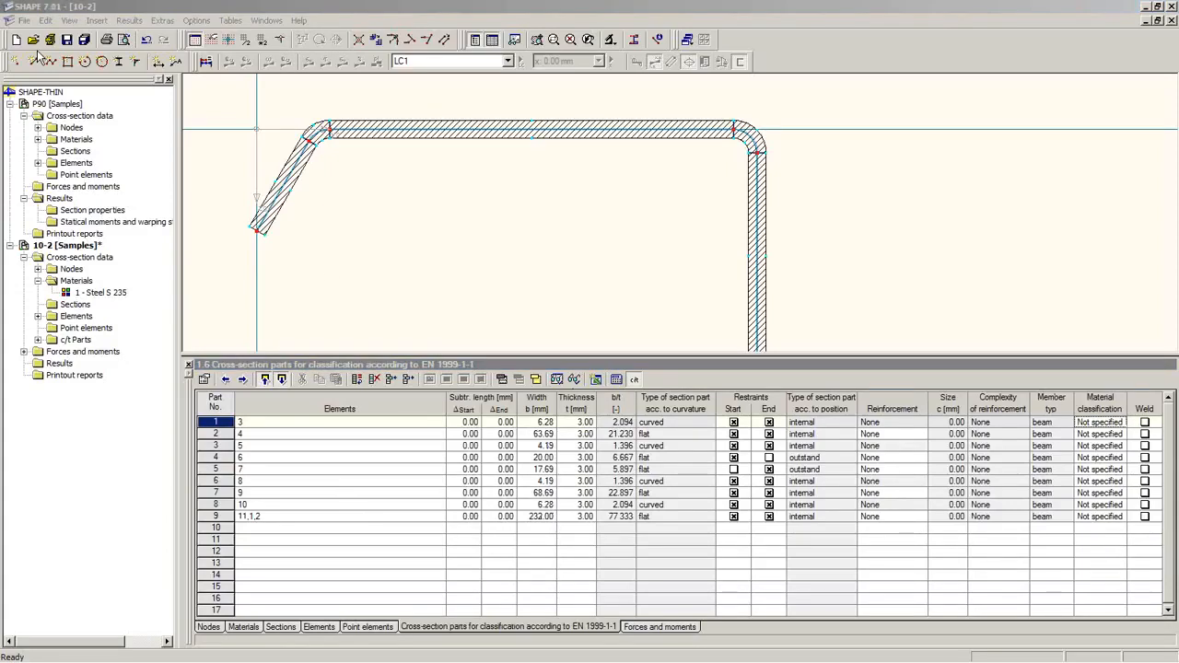
Step: Open the DIN_EC sample section from the Project Manager and arrange its view
{"action": "left_click", "coordinate": [24, 21]}
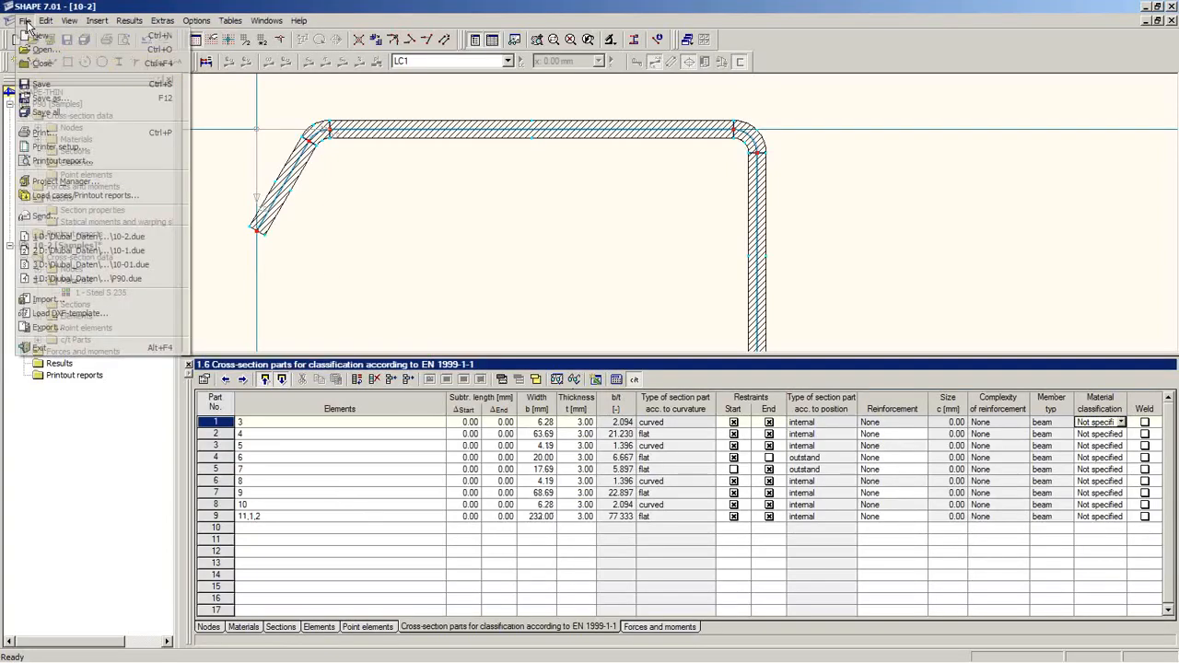
{"action": "left_click", "coordinate": [59, 181]}
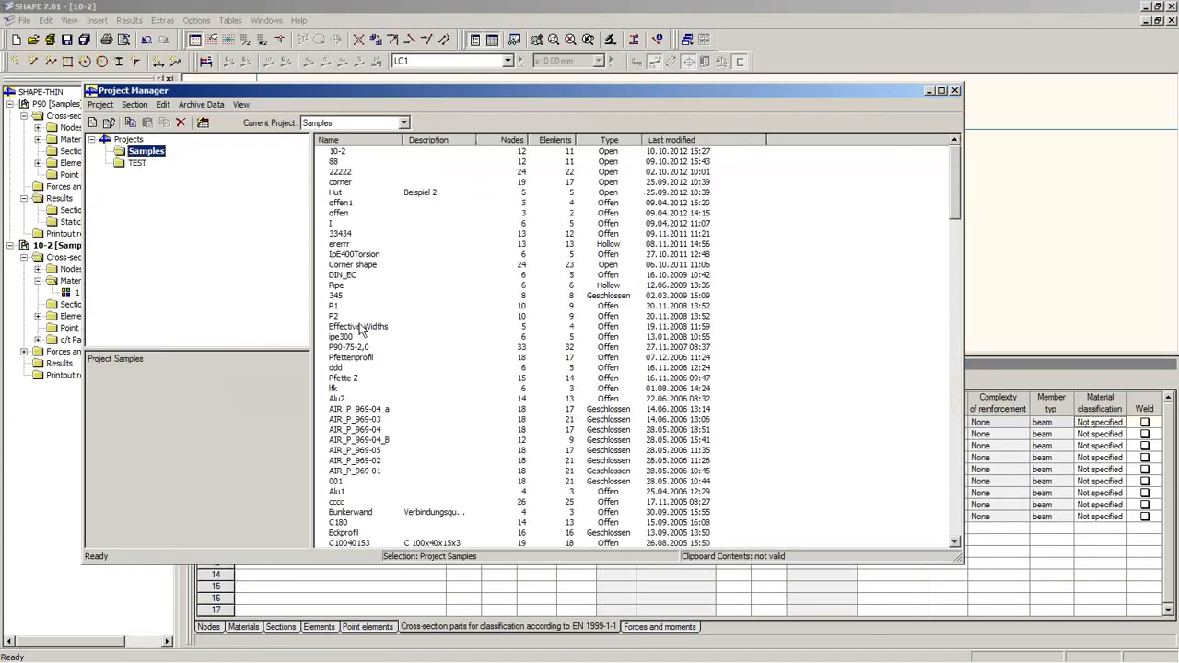
{"action": "left_click", "coordinate": [362, 337]}
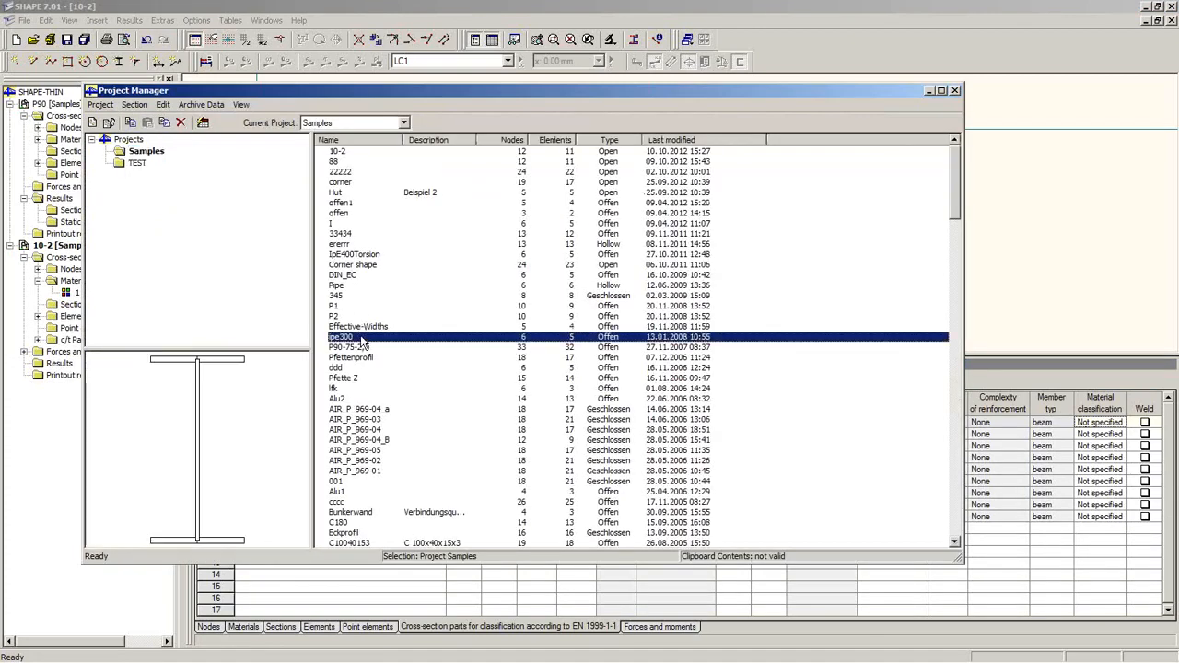
{"action": "double_click", "coordinate": [350, 275]}
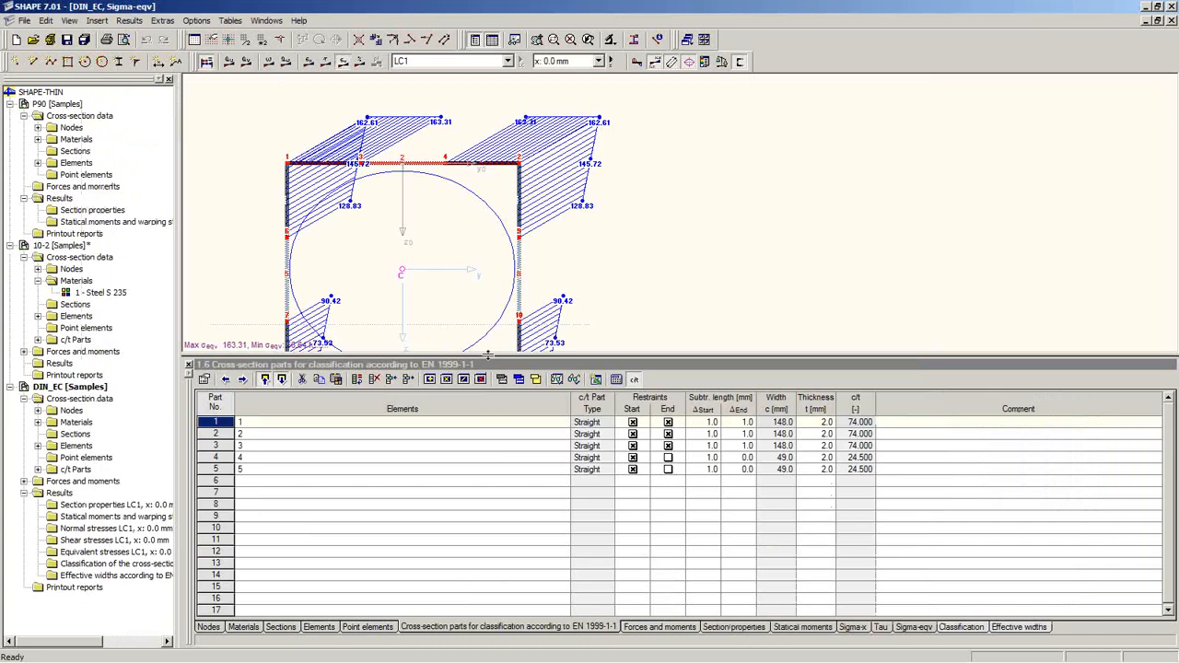
{"action": "left_click_drag", "start_coordinate": [488, 355], "coordinate": [498, 470]}
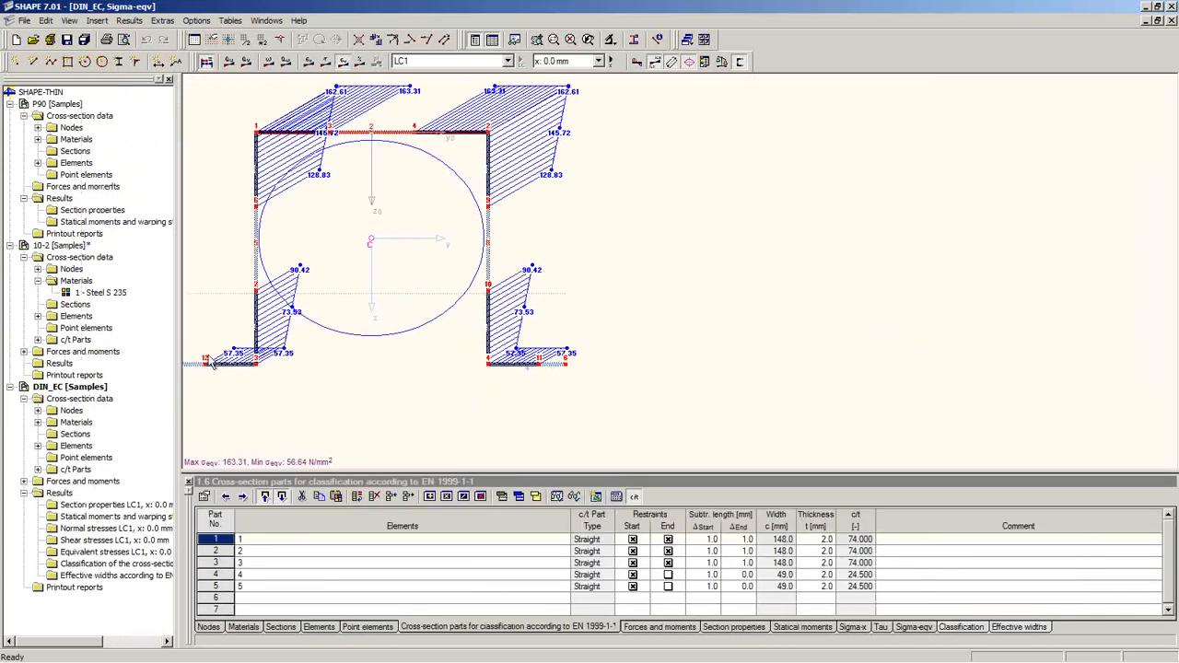
{"action": "middle_click_drag", "start_coordinate": [489, 418], "coordinate": [527, 412]}
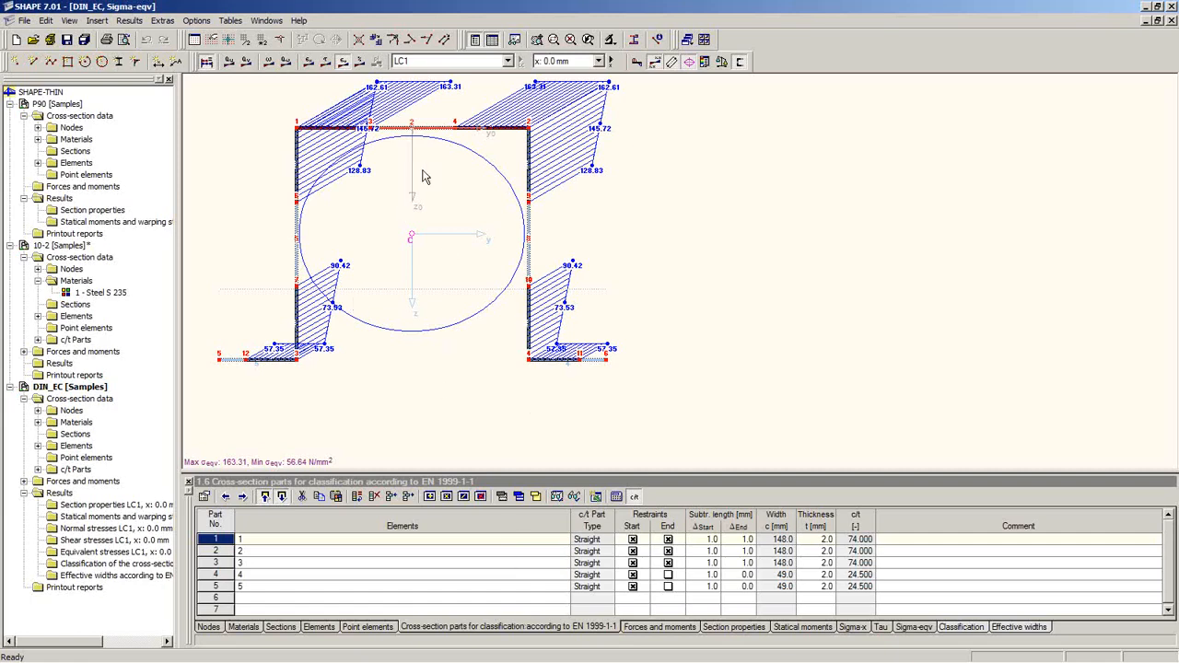
{"action": "middle_click_drag", "start_coordinate": [464, 206], "coordinate": [461, 269]}
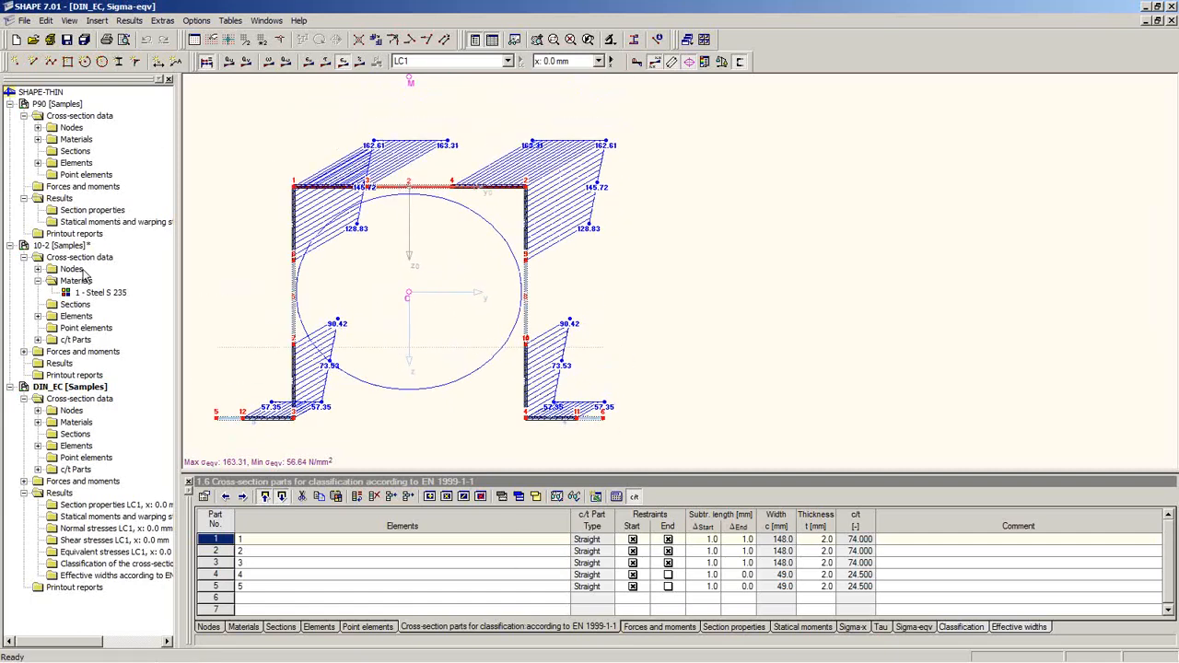
Step: Confirm DIN_EC's General Data settings and enlarge the c/t parts table
{"action": "right_click", "coordinate": [65, 389]}
{"action": "left_click", "coordinate": [103, 396]}
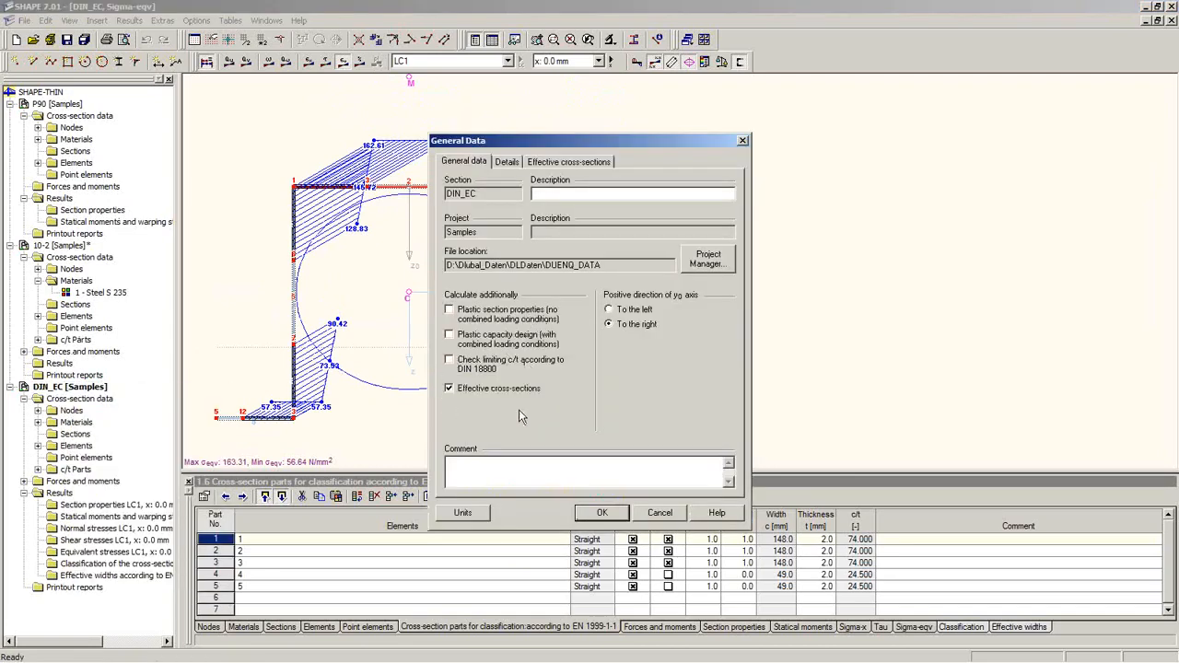
{"action": "left_click", "coordinate": [590, 513]}
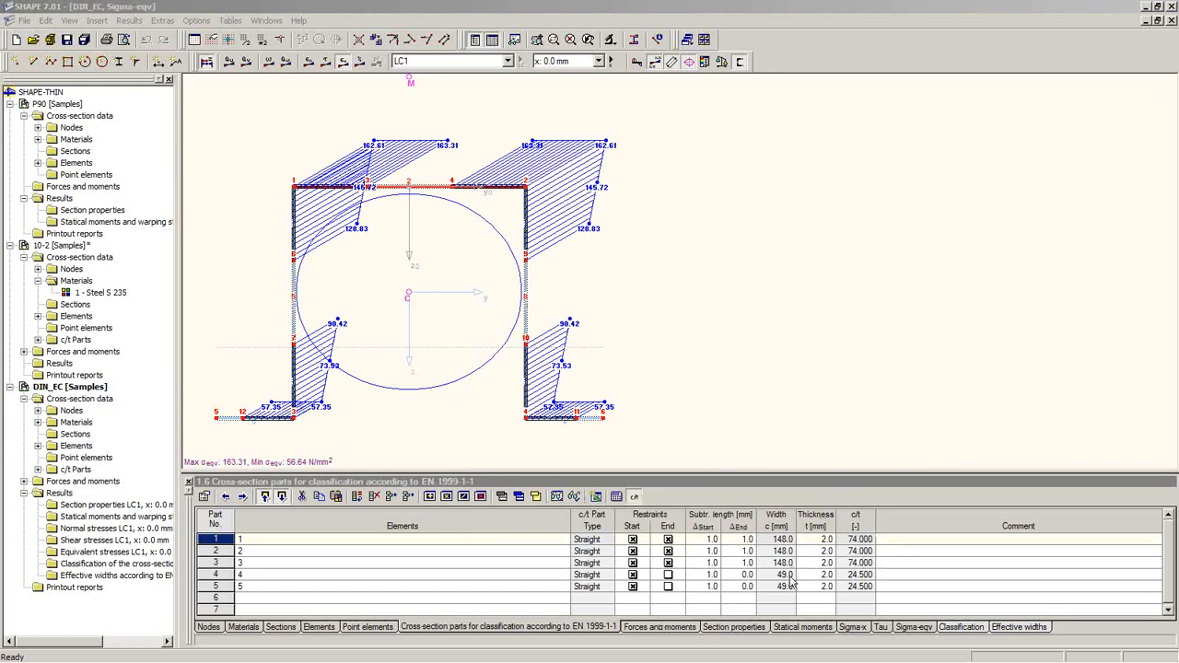
{"action": "left_click", "coordinate": [822, 539]}
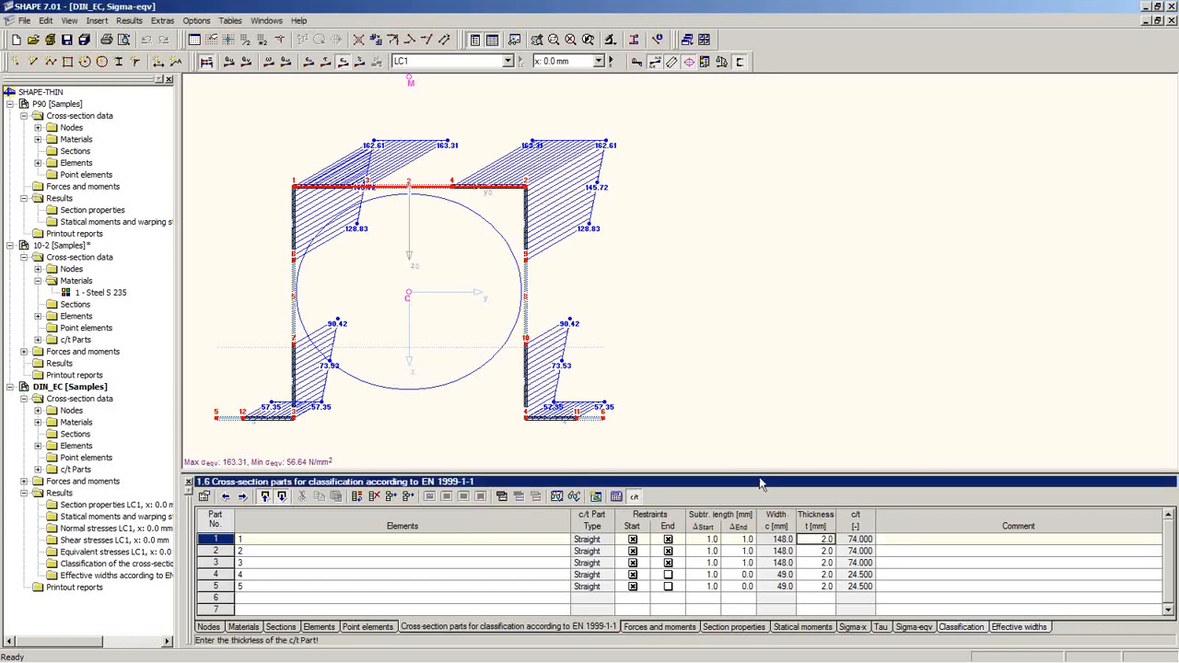
{"action": "left_click_drag", "start_coordinate": [757, 470], "coordinate": [765, 331]}
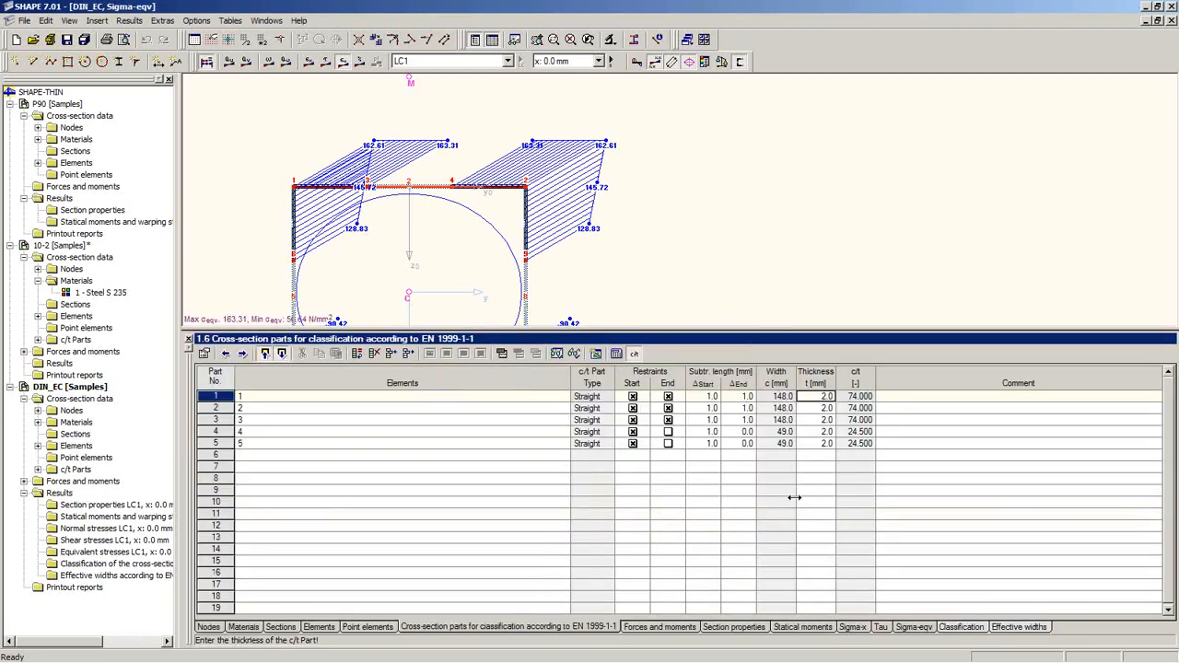
Step: Inspect DIN_EC classification results, with part 4 (c/t 24.500) rated class 4
{"action": "left_click", "coordinate": [963, 628]}
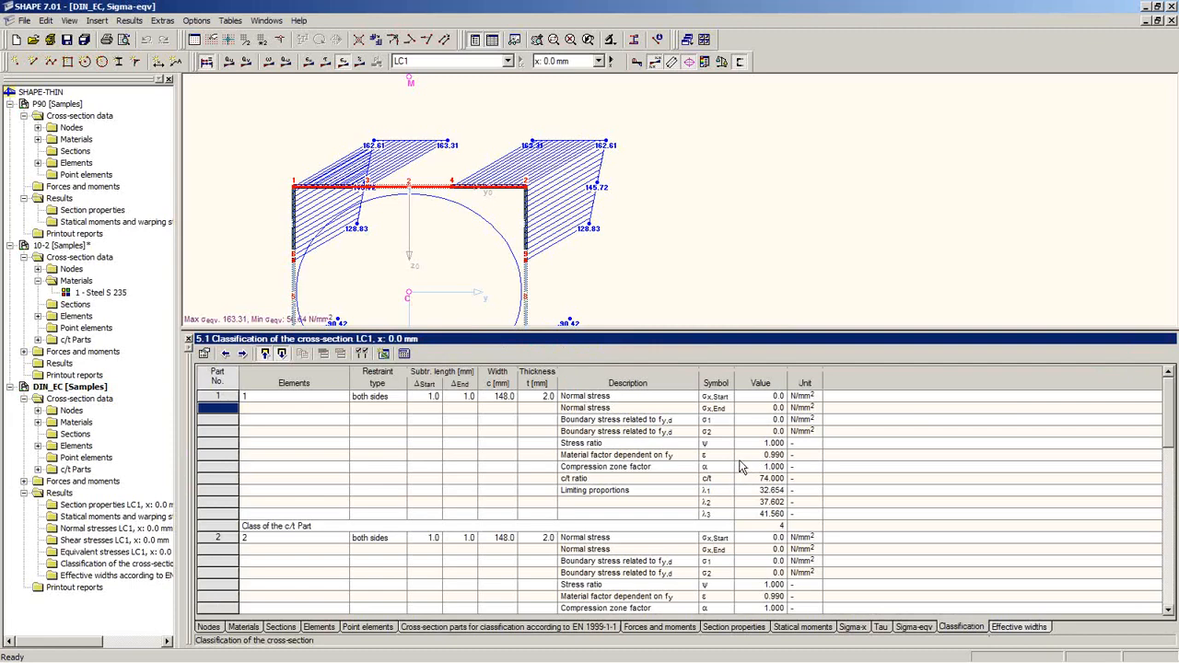
{"action": "scroll", "coordinate": [742, 467], "scroll_direction": "down", "scroll_amount": 9}
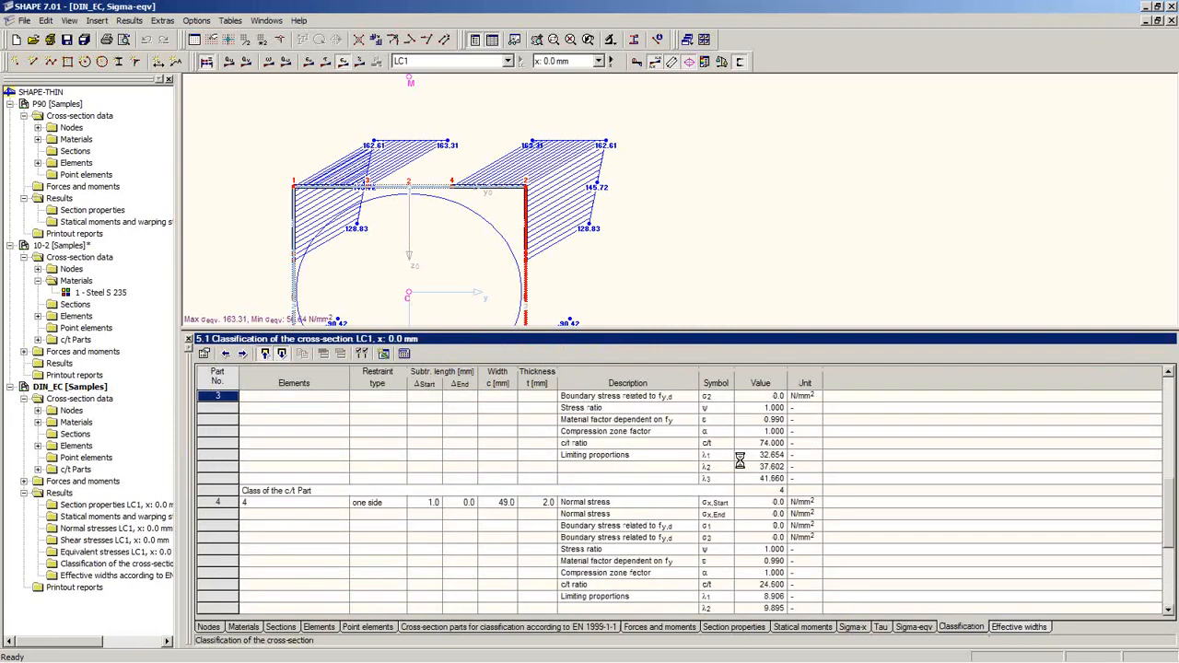
{"action": "scroll", "coordinate": [740, 460], "scroll_direction": "down", "scroll_amount": 2}
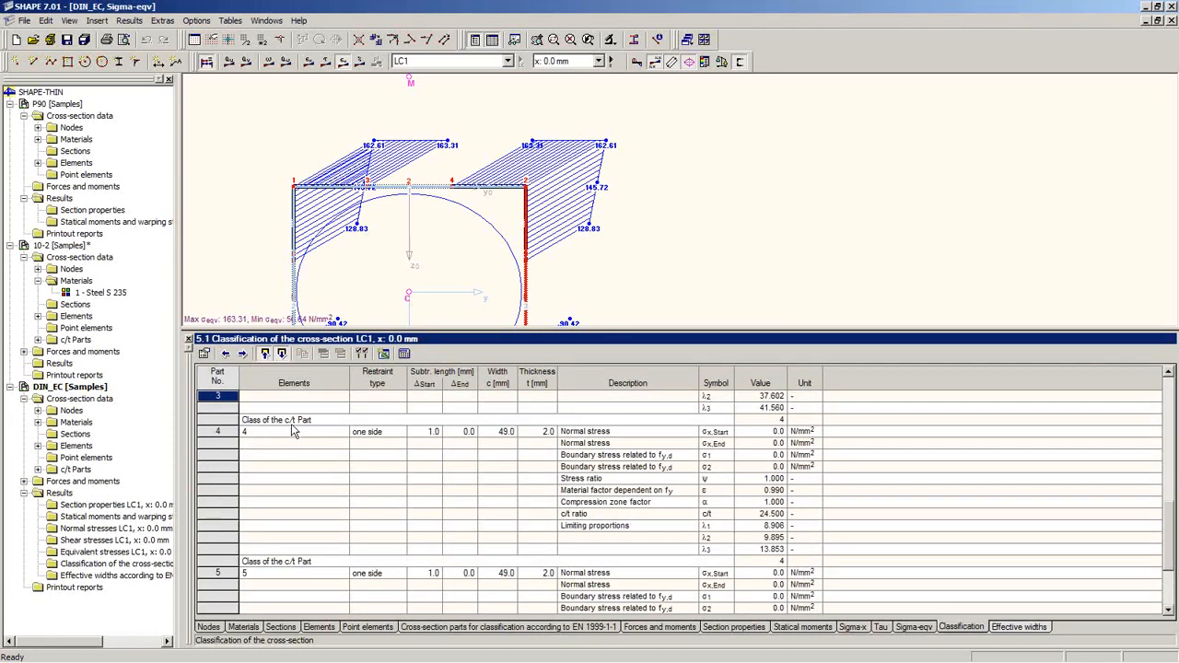
{"action": "left_click", "coordinate": [277, 445]}
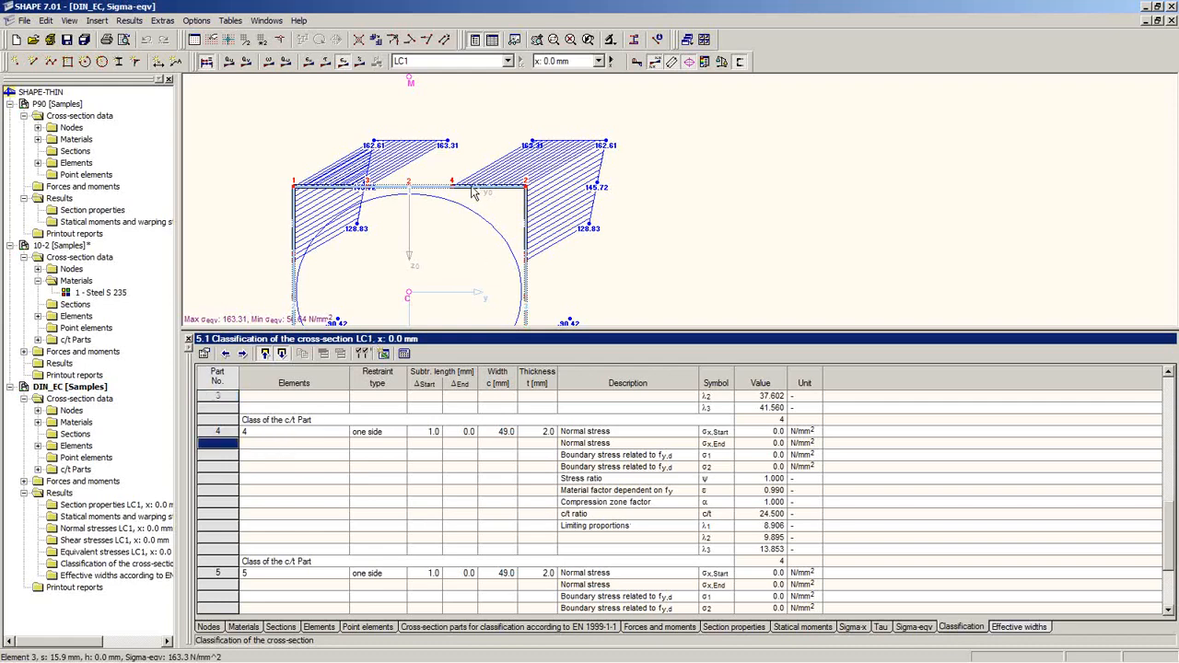
{"action": "left_click", "coordinate": [524, 232]}
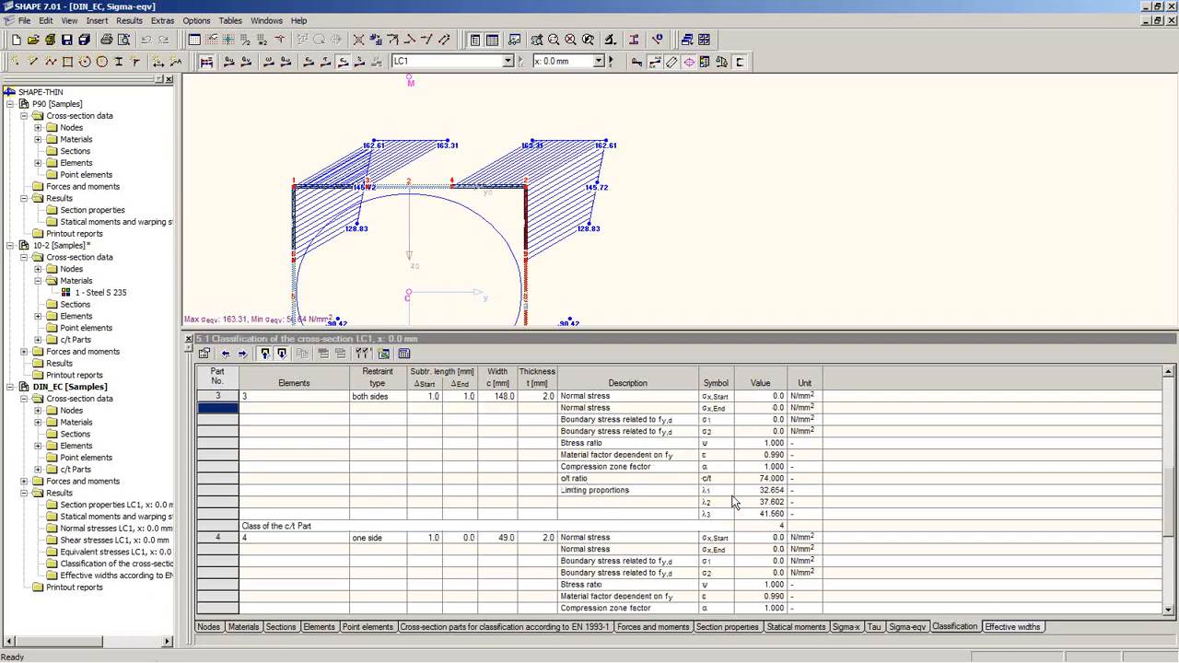
{"action": "left_click", "coordinate": [786, 530]}
{"action": "scroll", "coordinate": [849, 516], "scroll_direction": "down", "scroll_amount": 6}
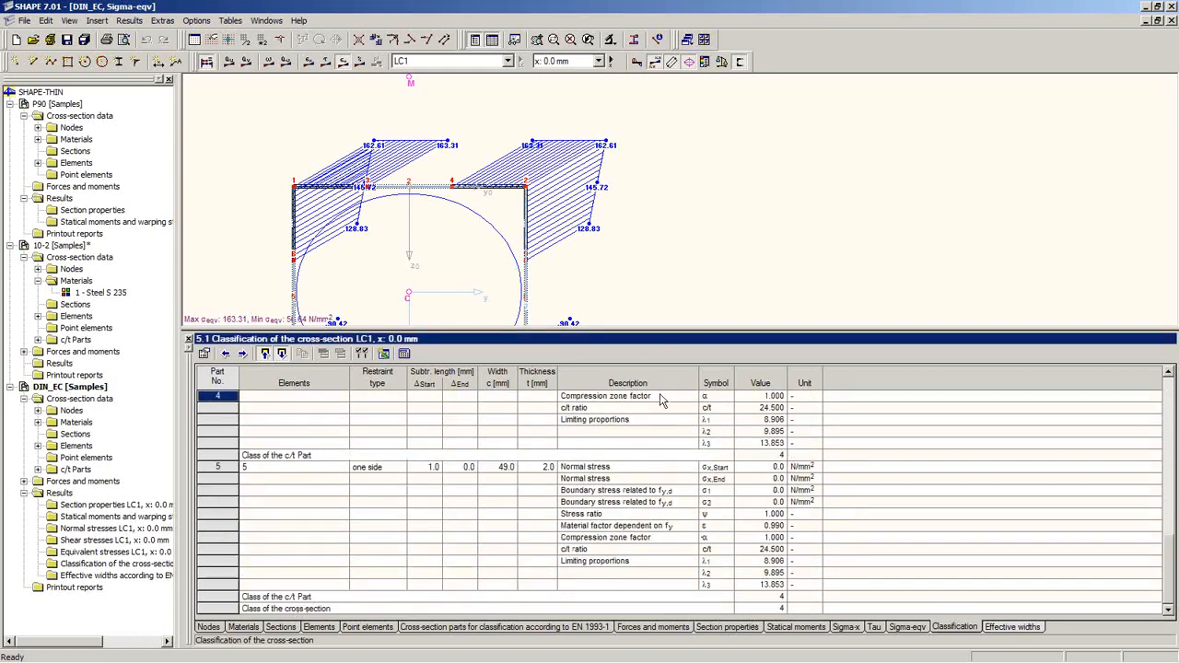
{"action": "left_click_drag", "start_coordinate": [659, 469], "coordinate": [659, 472]}
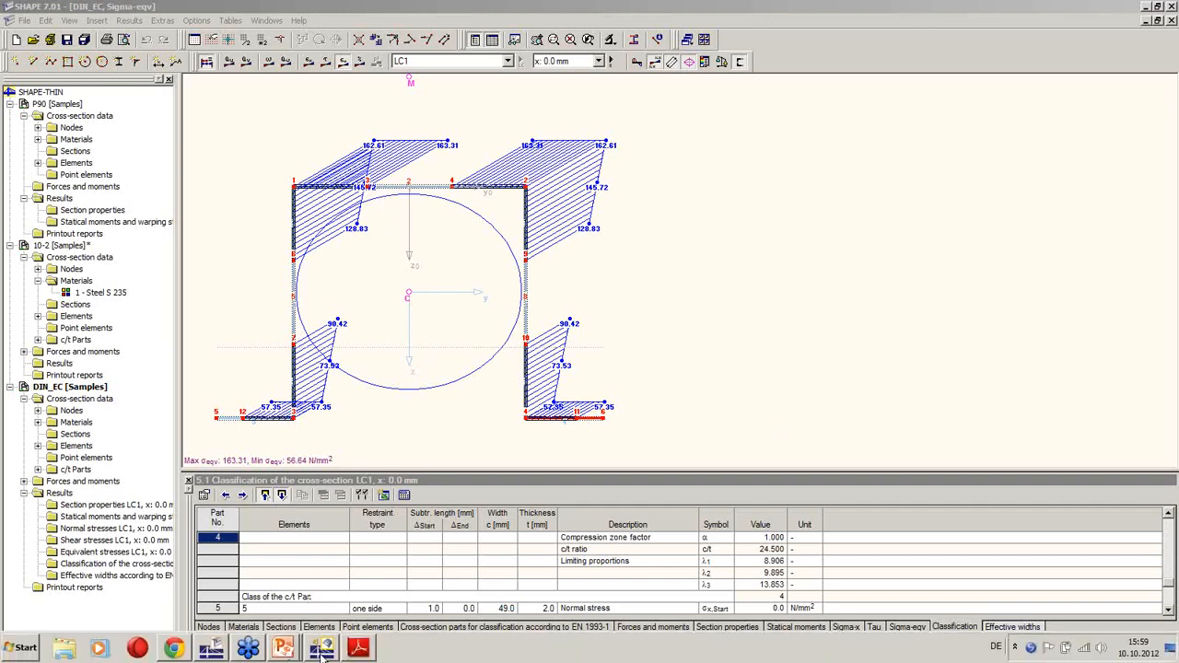
Step: Back in RFEM, enter SHAPE-THIN as cross-section 3 in table 1.13
{"action": "left_click", "coordinate": [322, 648]}
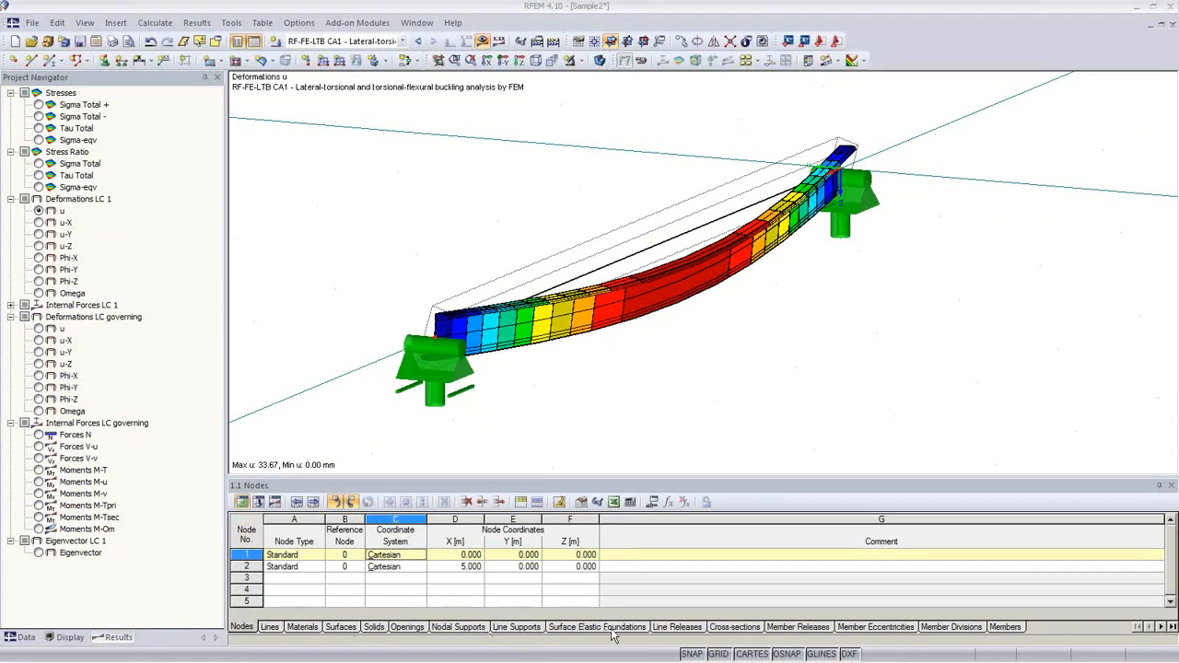
{"action": "left_click", "coordinate": [742, 628]}
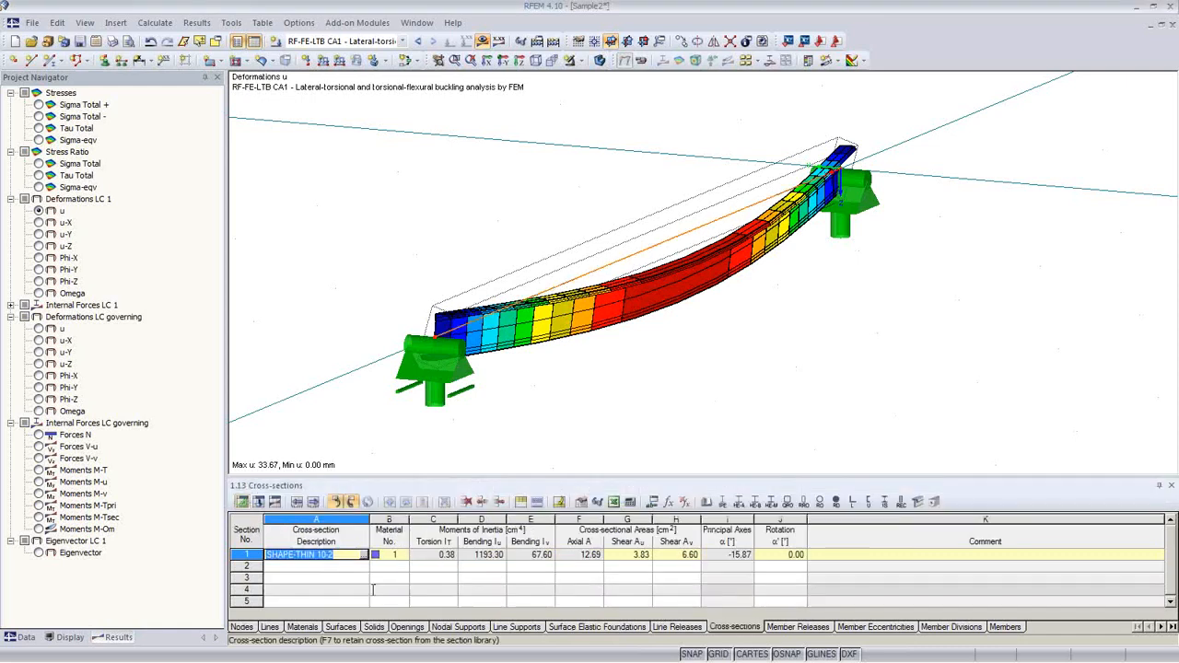
{"action": "left_click", "coordinate": [315, 579]}
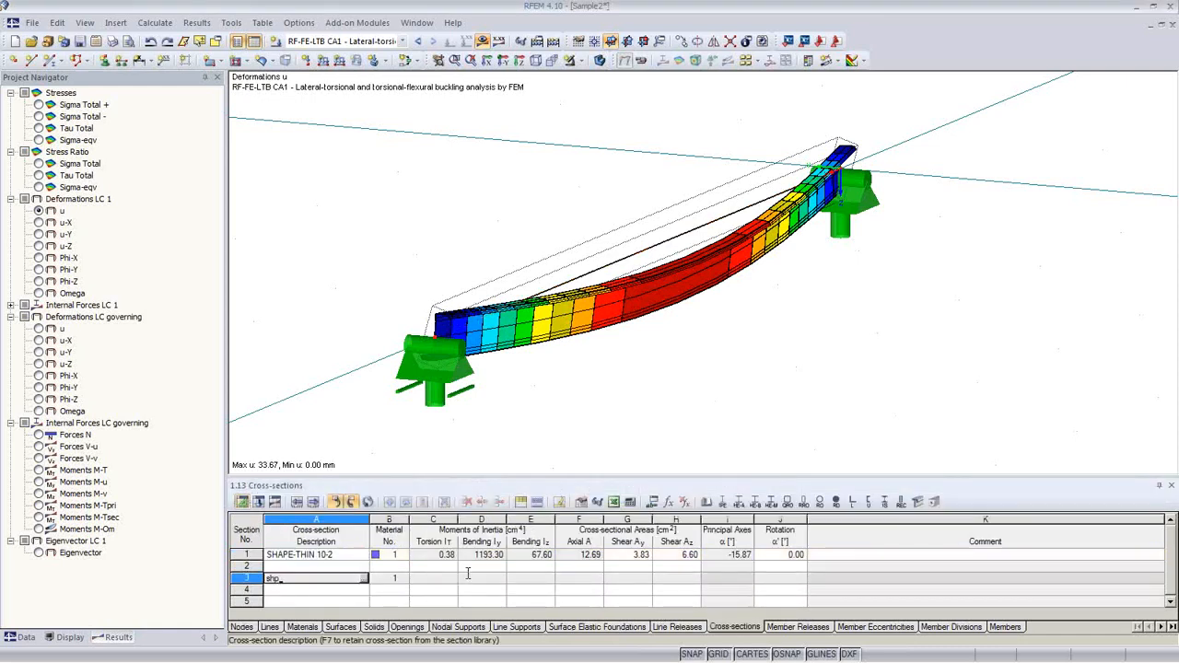
{"action": "type", "text": "shape-thin 10-2"}
{"action": "key", "text": "Tab"}
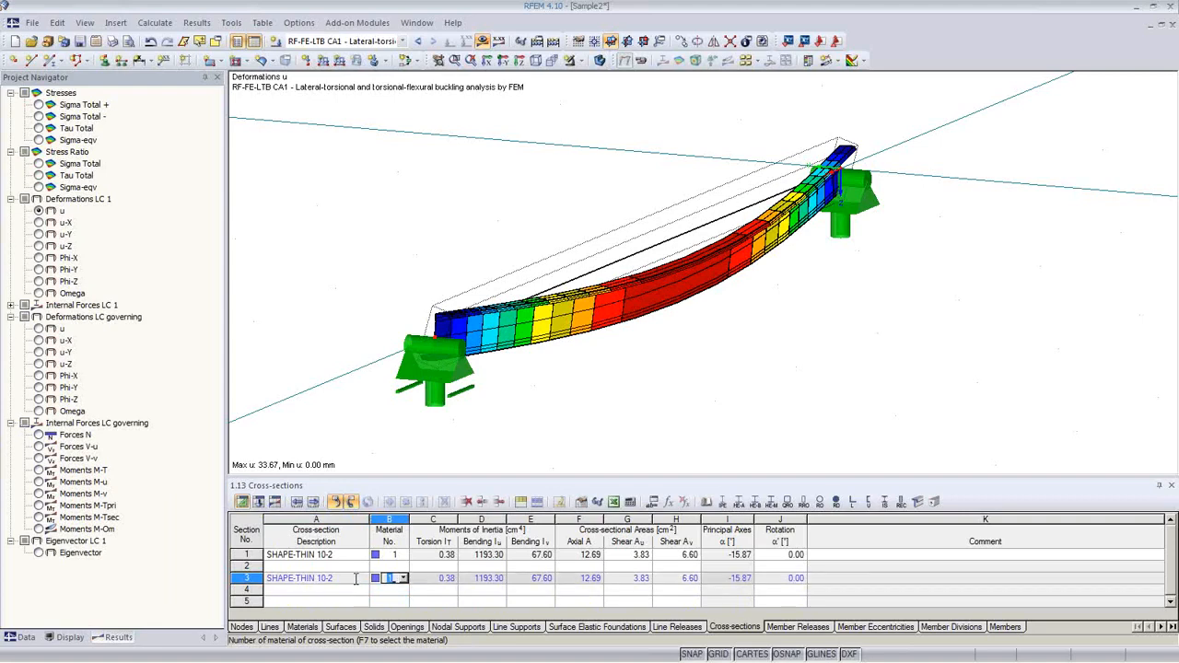
Step: Pick SHAPE-THIN 10-2 from the user-defined sections for cross-section 3 and confirm
{"action": "left_click", "coordinate": [355, 579]}
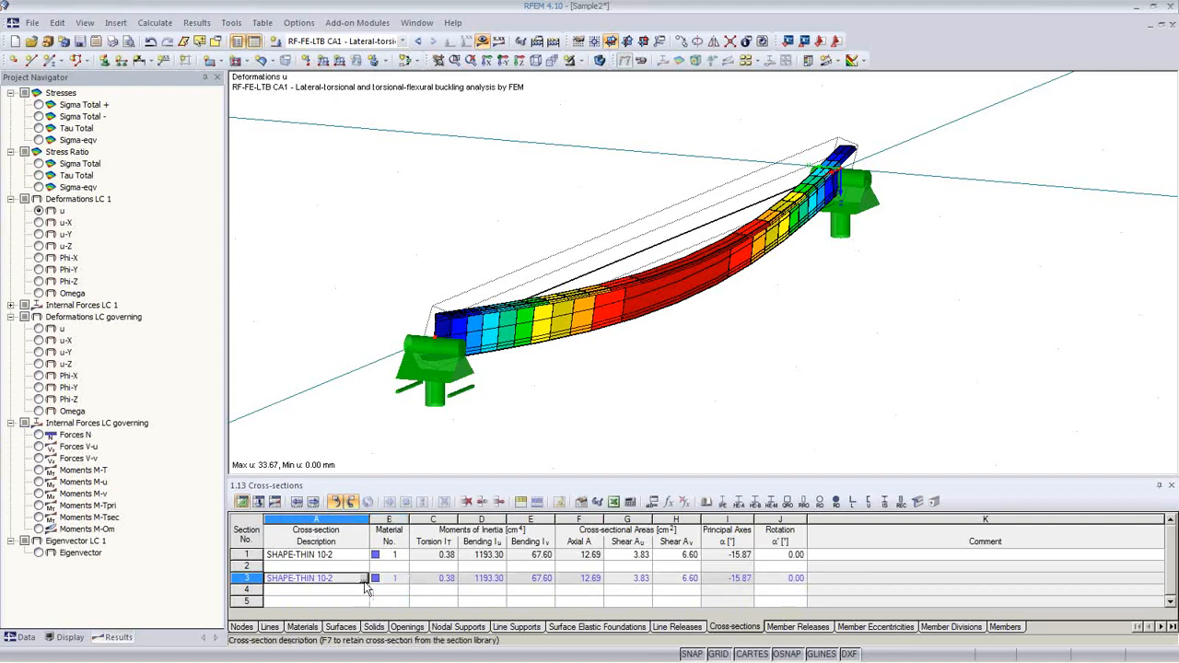
{"action": "left_click", "coordinate": [364, 580]}
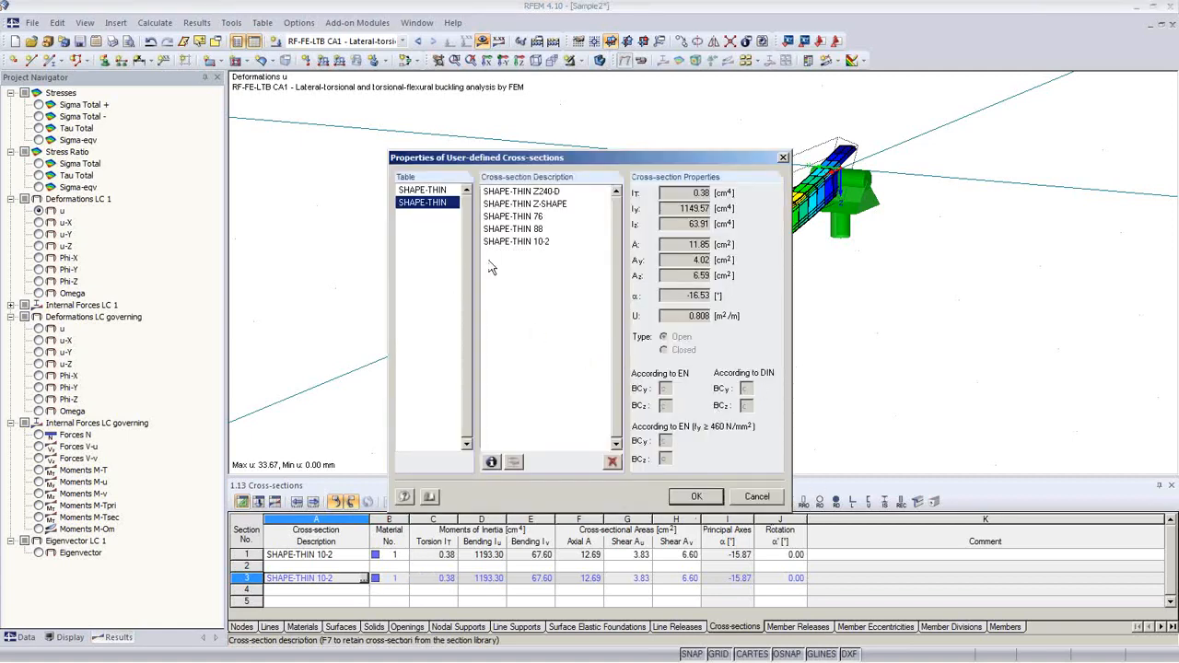
{"action": "left_click", "coordinate": [525, 205]}
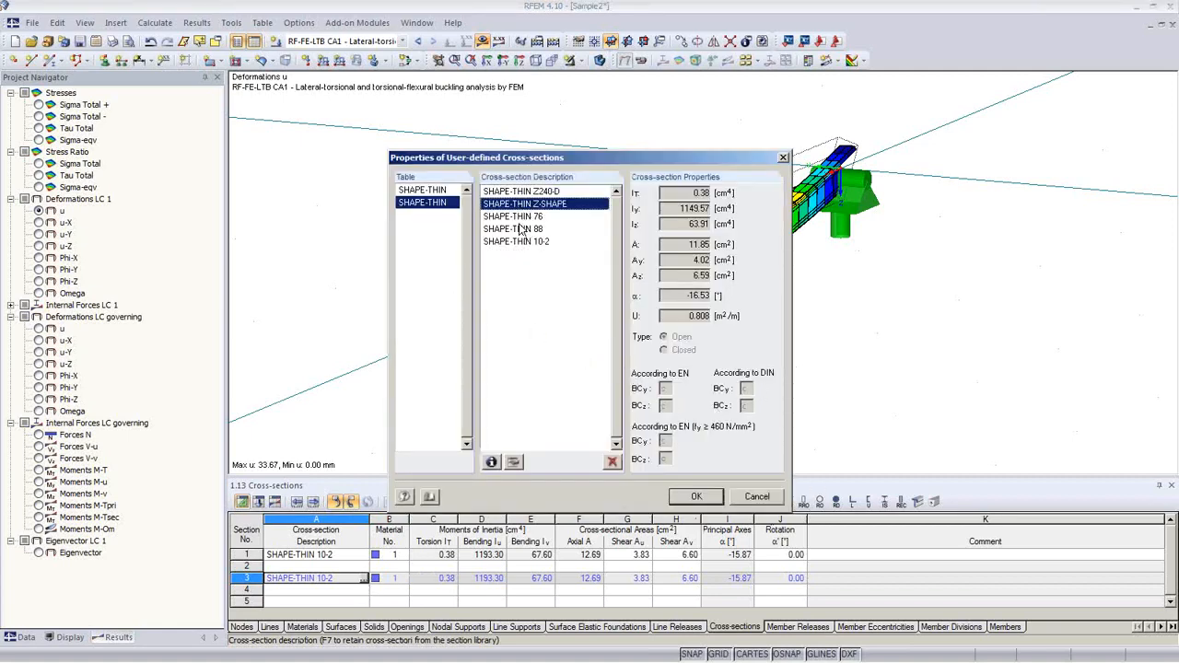
{"action": "left_click_drag", "start_coordinate": [519, 217], "coordinate": [518, 193]}
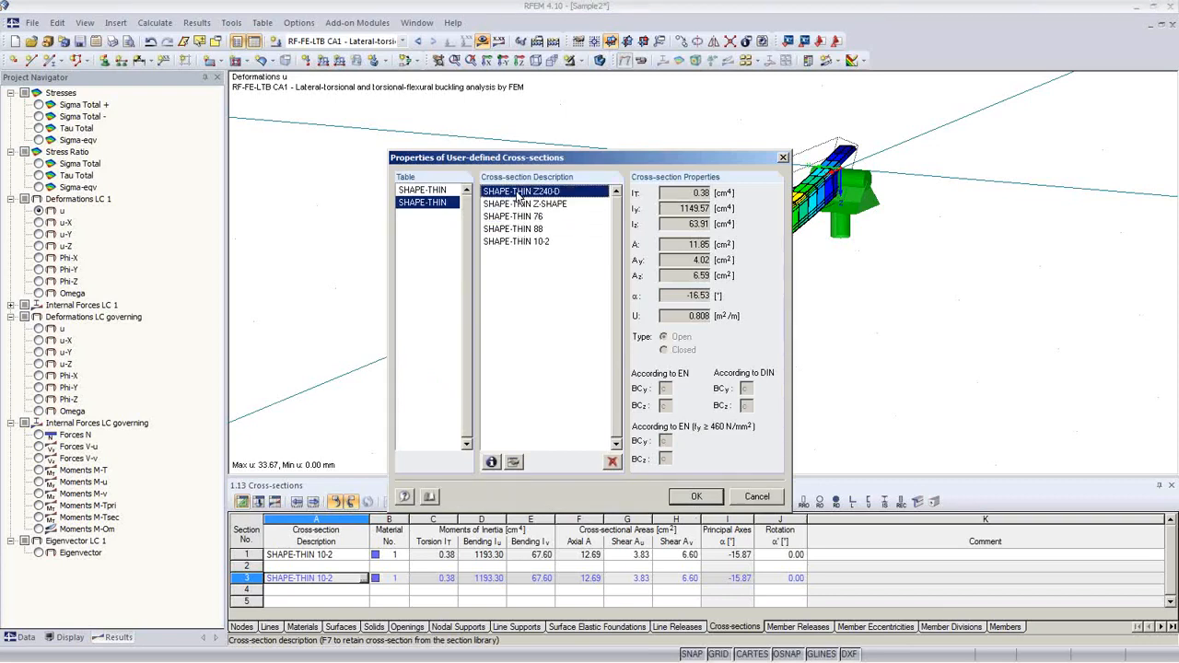
{"action": "left_click", "coordinate": [533, 244]}
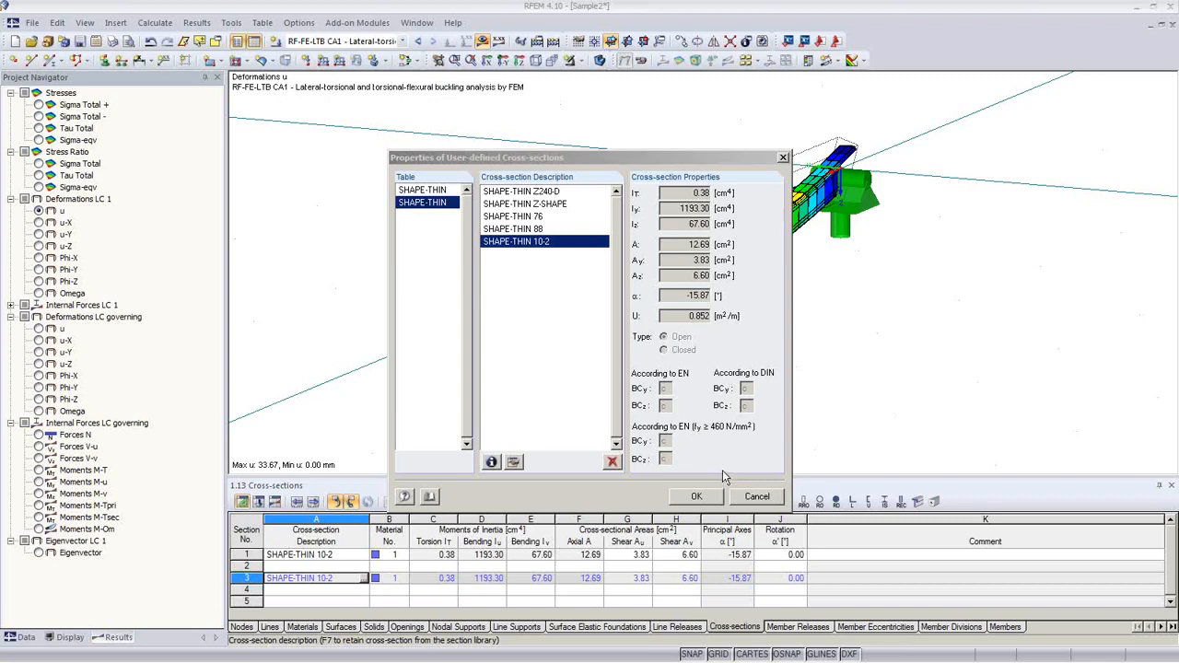
{"action": "left_click_drag", "start_coordinate": [553, 161], "coordinate": [475, 107]}
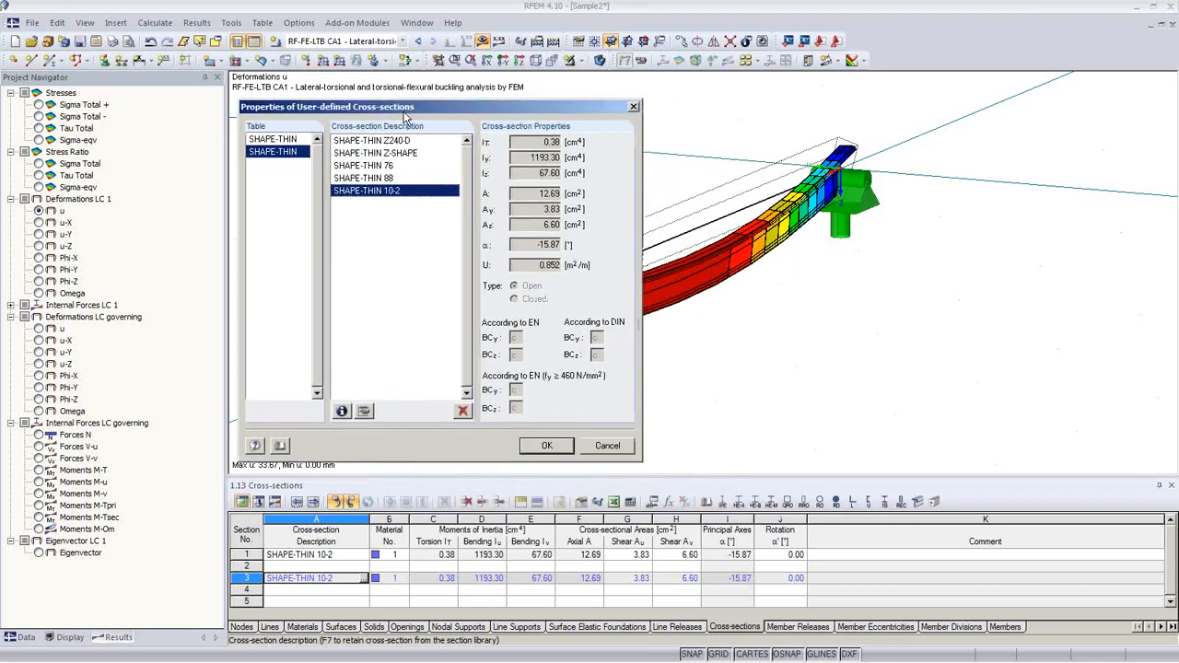
{"action": "left_click", "coordinate": [618, 444]}
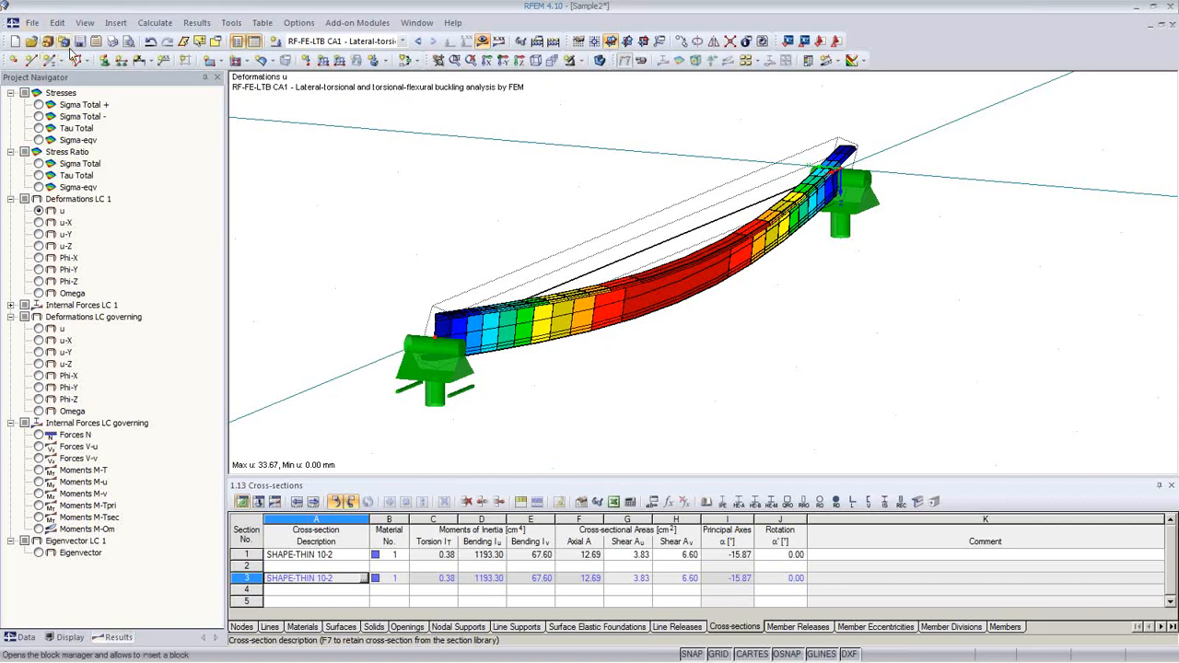
Step: Open printout report D1 and bring up its File menu for export
{"action": "left_click", "coordinate": [128, 40]}
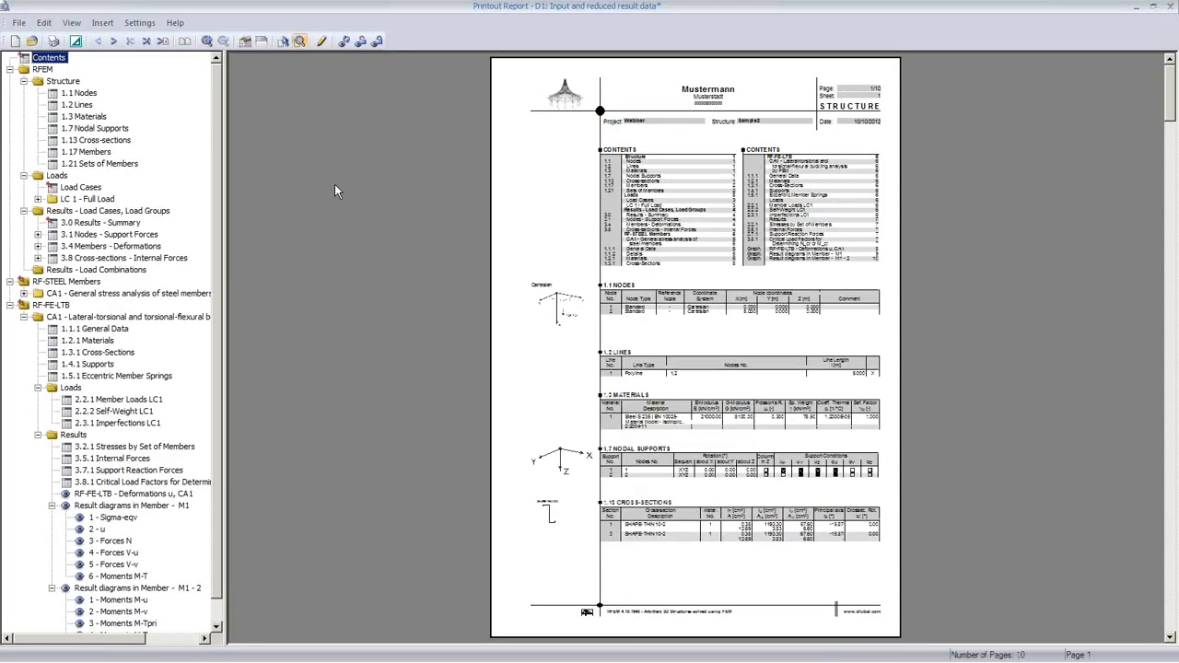
{"action": "left_click", "coordinate": [20, 23]}
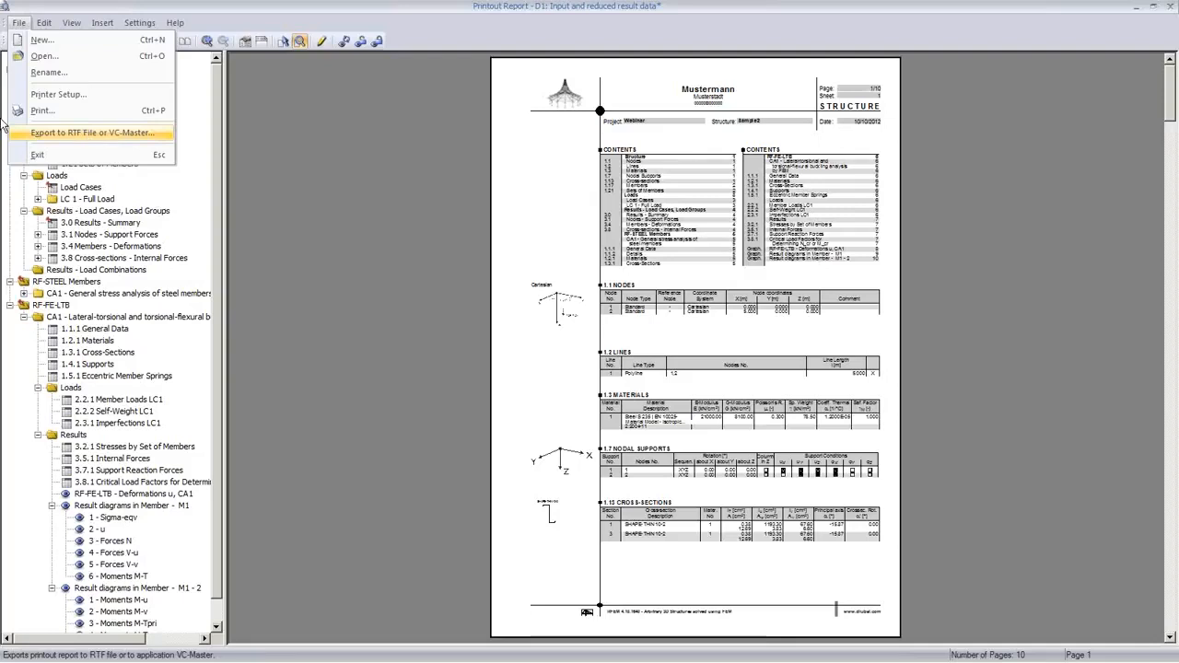
{"action": "left_click", "coordinate": [377, 283]}
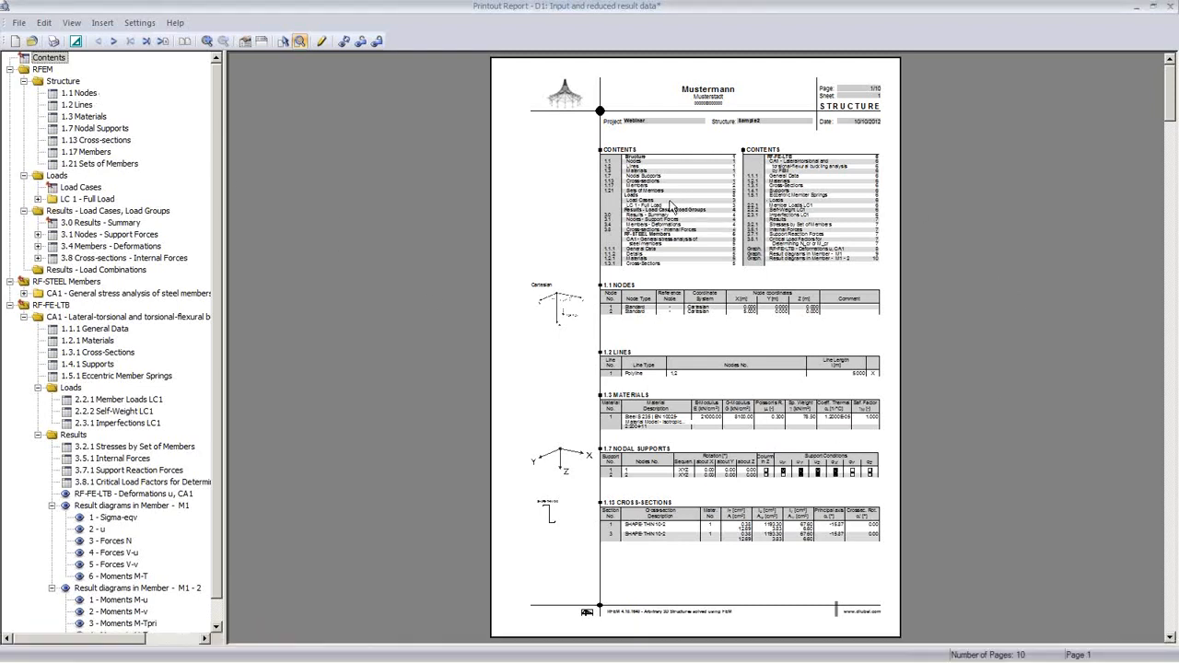
{"action": "left_click", "coordinate": [19, 24]}
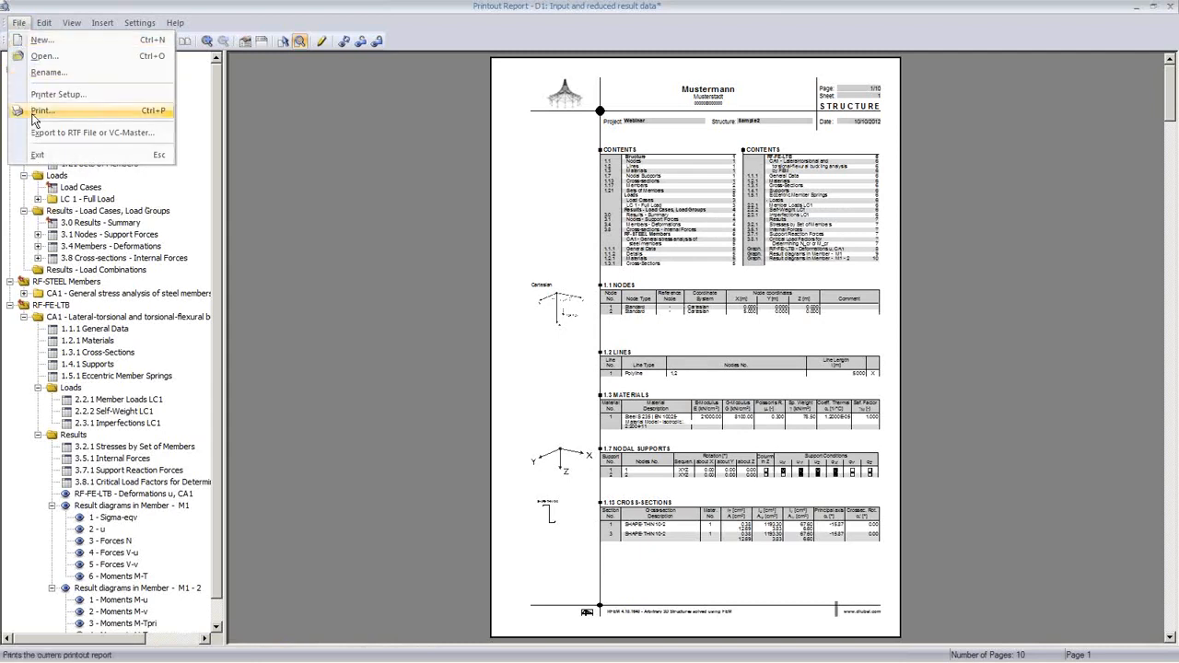
Step: Export the printout report to the Desktop as Position.RTF with picture stretch factor 0.7
{"action": "left_click", "coordinate": [37, 136]}
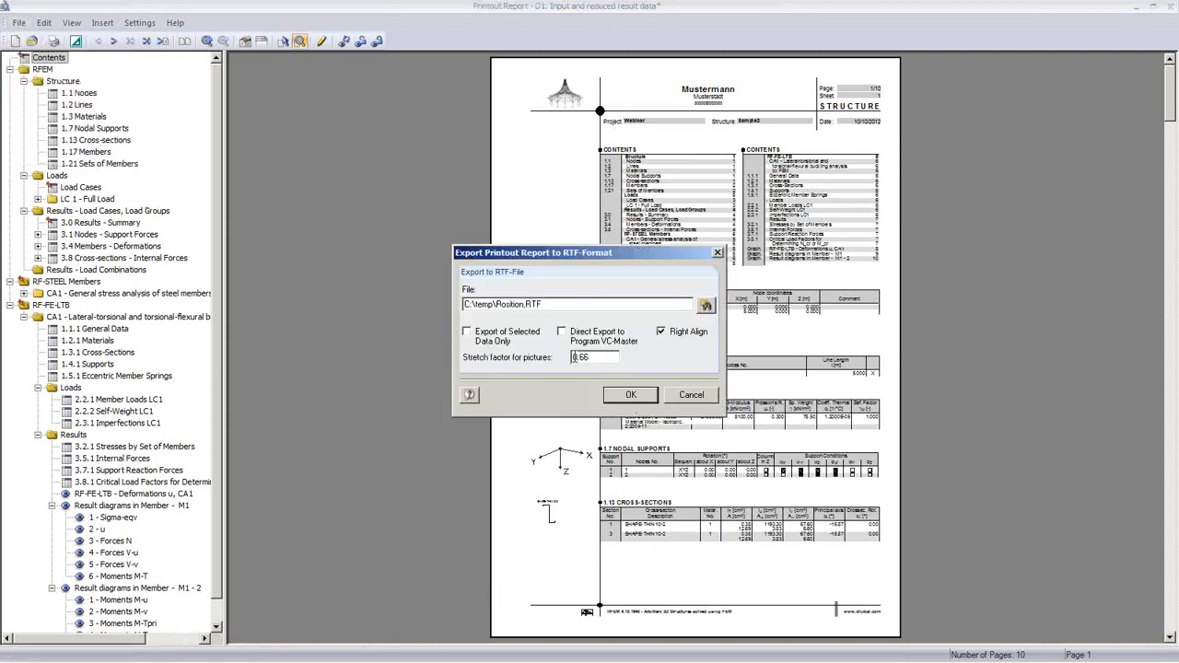
{"action": "left_click", "coordinate": [706, 305]}
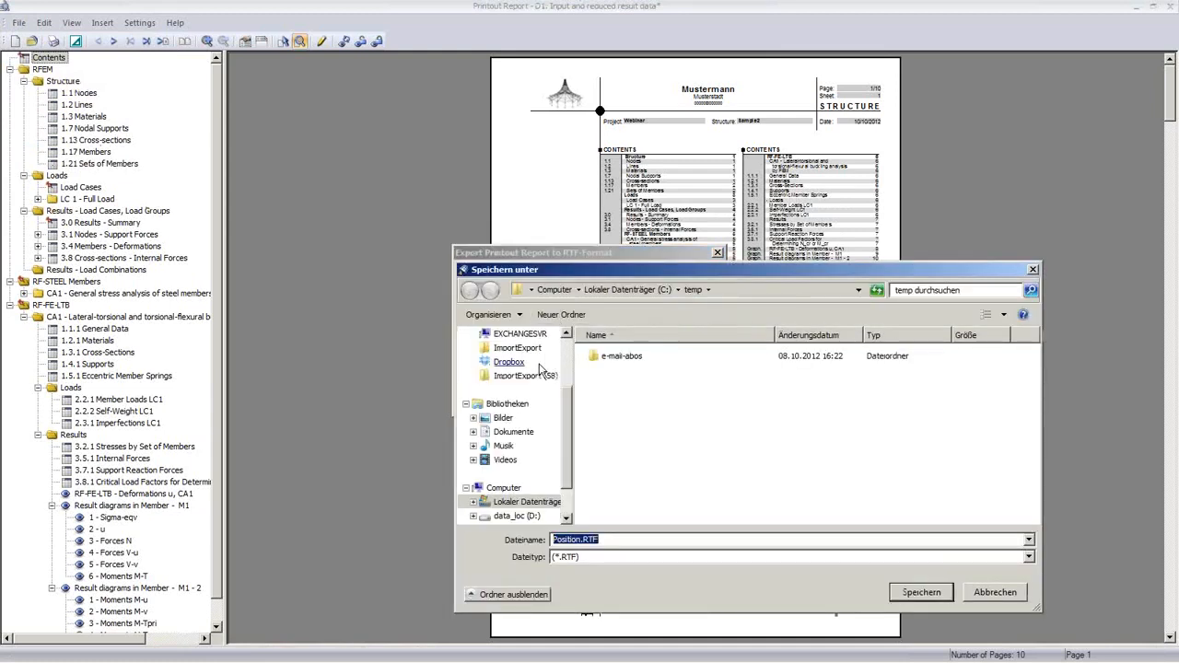
{"action": "scroll", "coordinate": [564, 444], "scroll_direction": "up", "scroll_amount": 2}
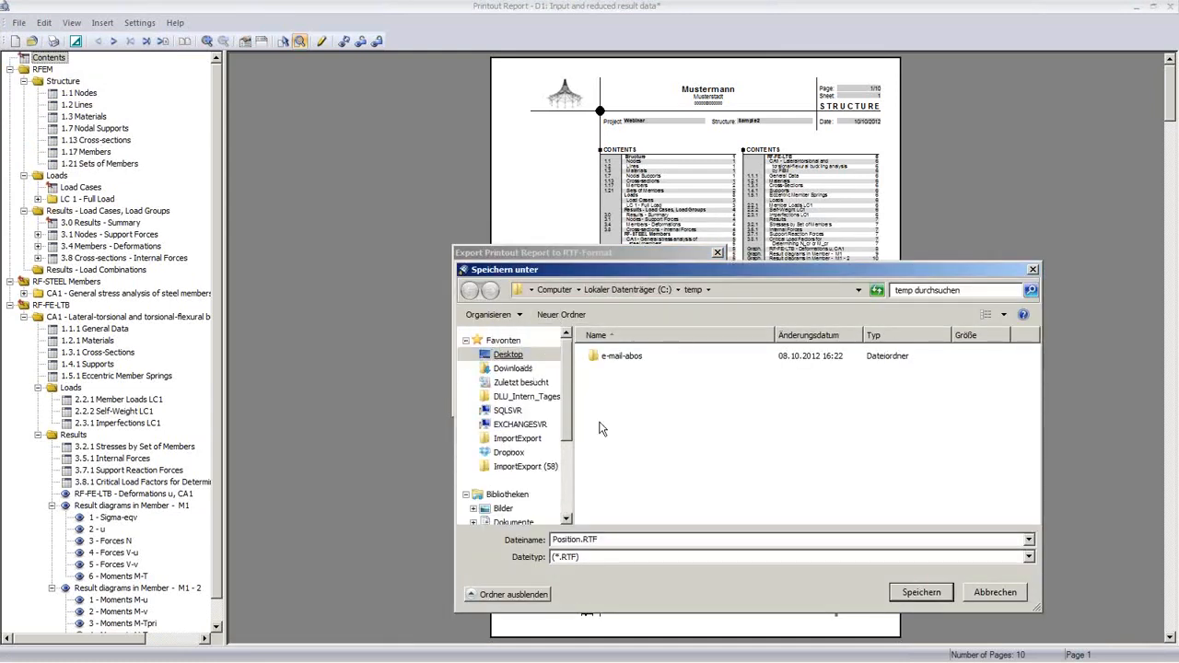
{"action": "left_click", "coordinate": [516, 356]}
{"action": "left_click", "coordinate": [926, 593]}
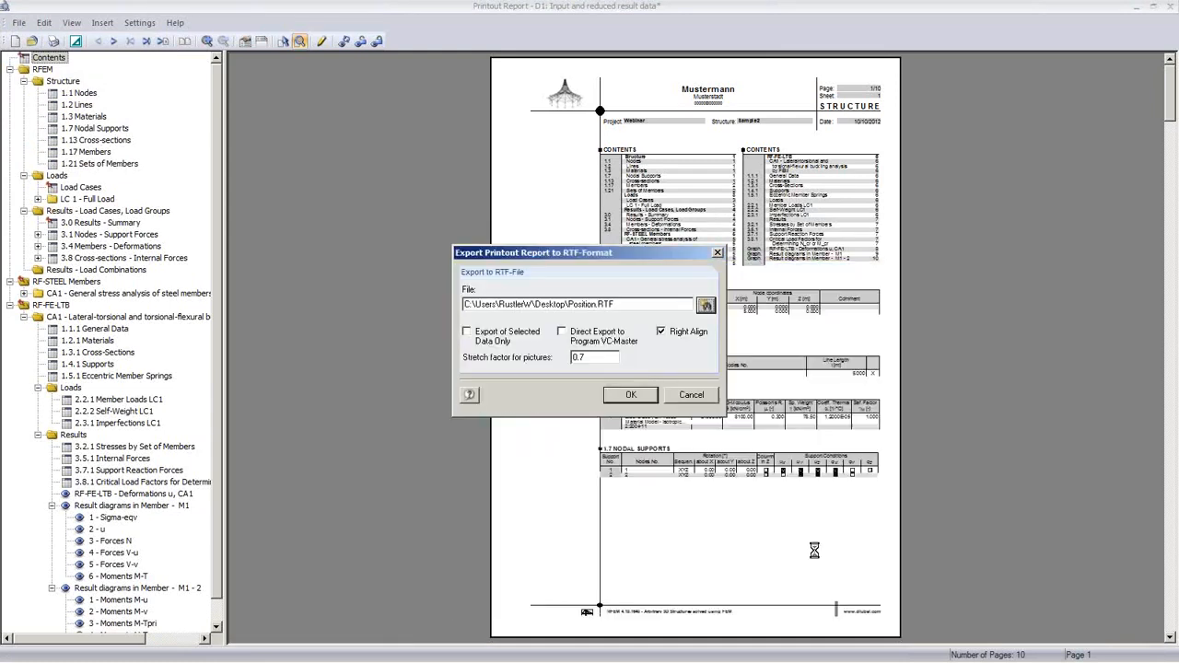
{"action": "left_click", "coordinate": [631, 396]}
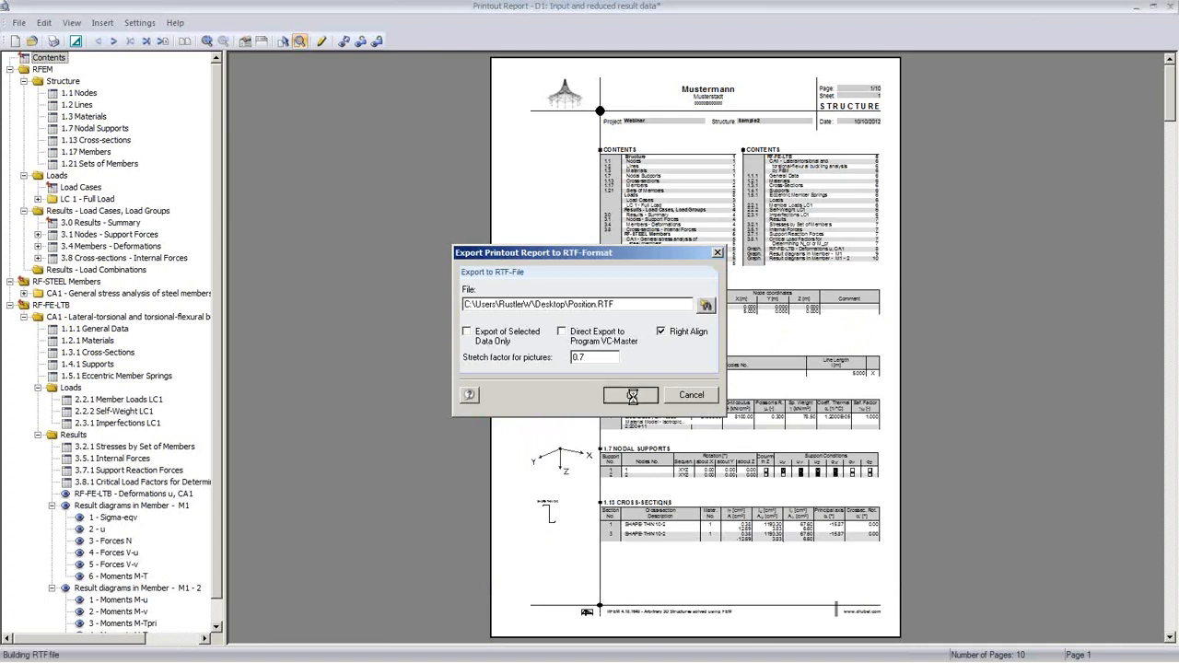
{"action": "left_click", "coordinate": [590, 351]}
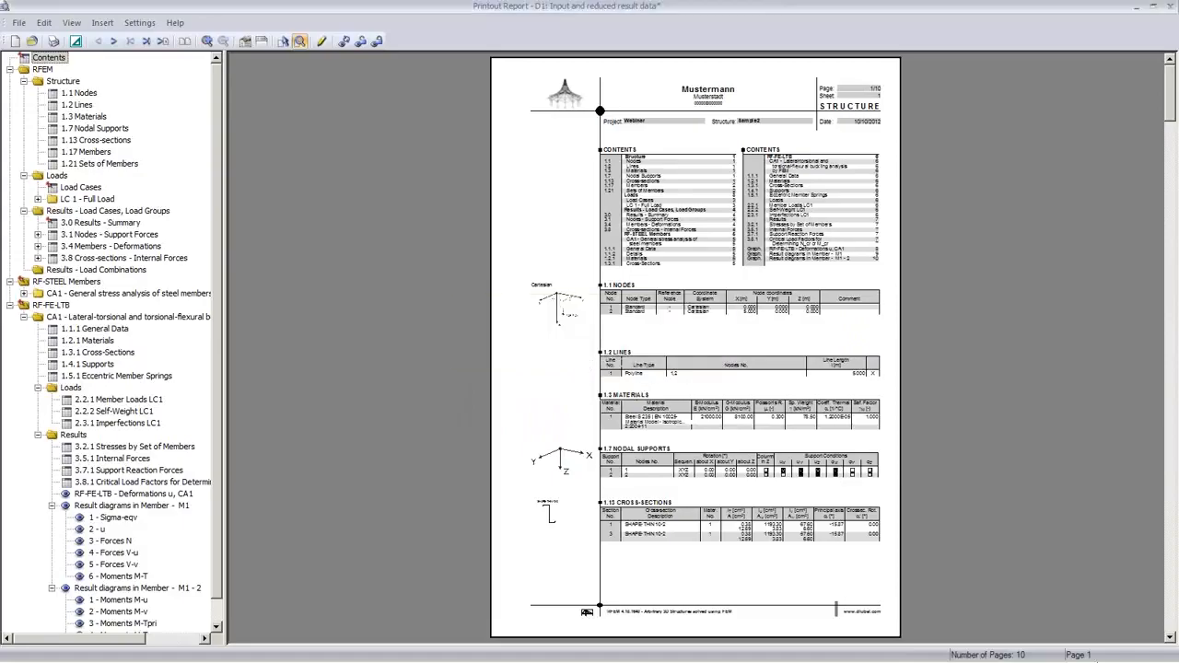
{"action": "left_click", "coordinate": [1168, 651]}
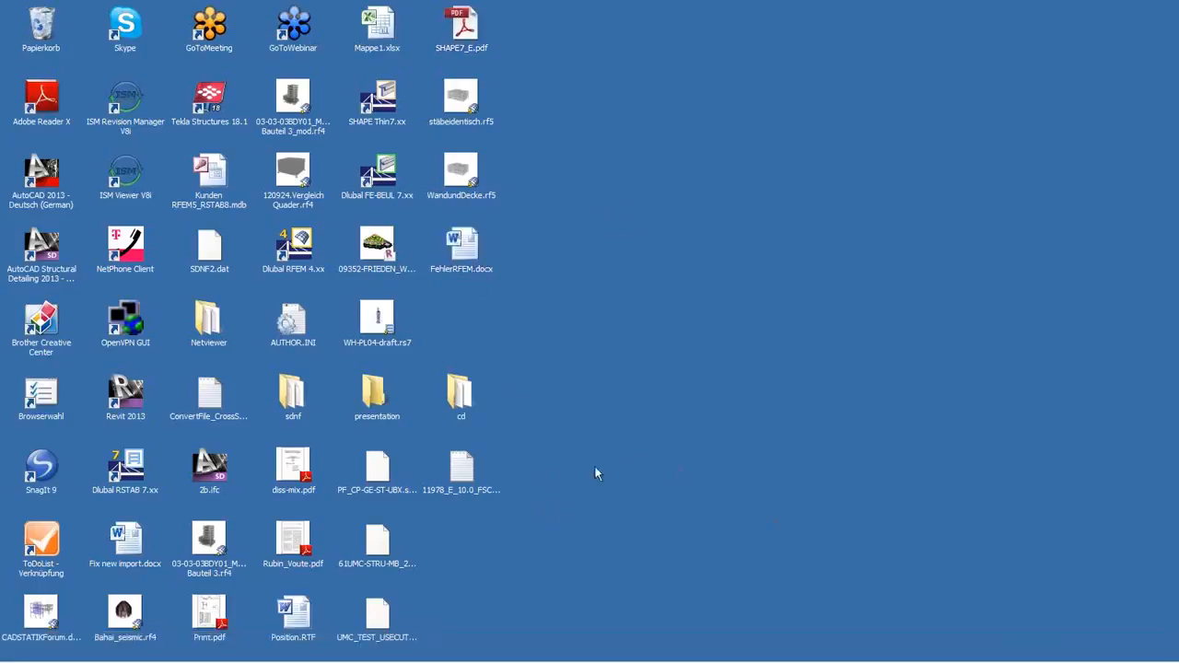
Step: Open Position.RTF in Word and scroll down through the report tables to the RF-FE-LTB deformation diagram
{"action": "left_click", "coordinate": [304, 634]}
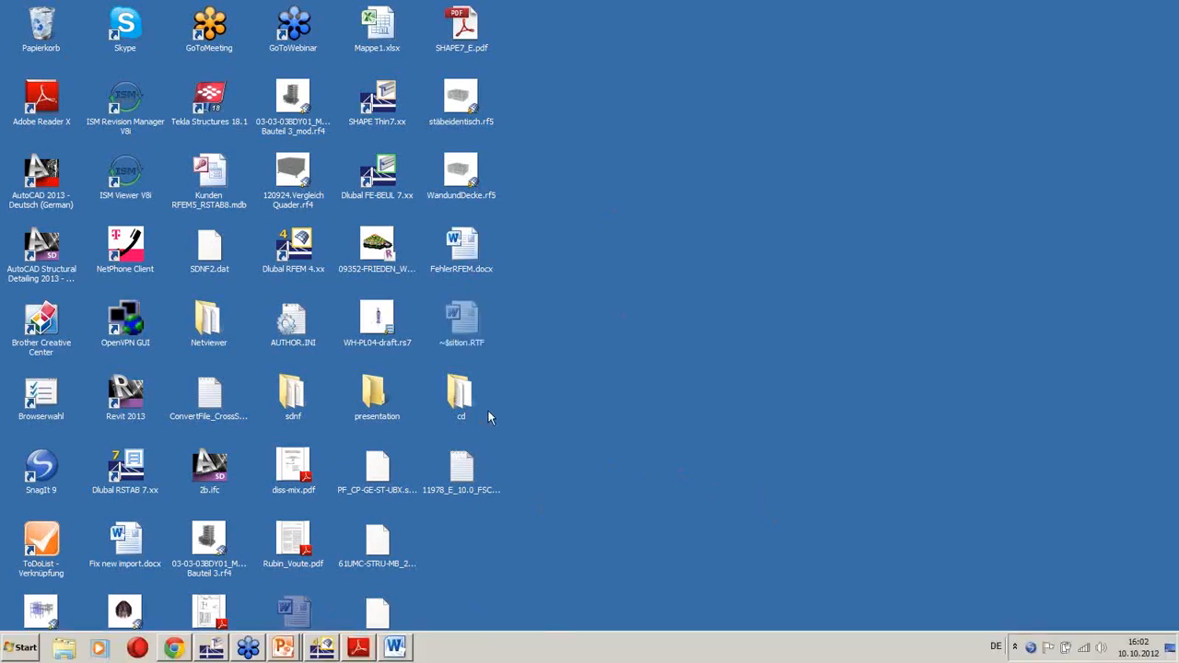
{"action": "left_click", "coordinate": [395, 647]}
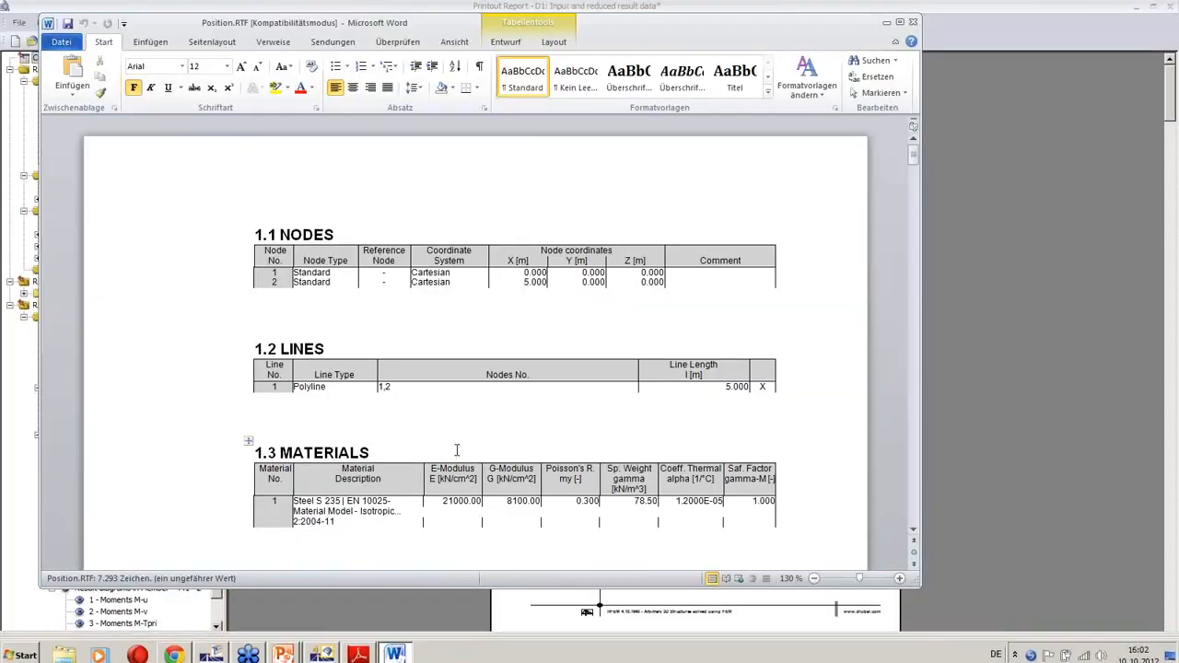
{"action": "scroll", "coordinate": [514, 321], "scroll_direction": "down", "scroll_amount": 10}
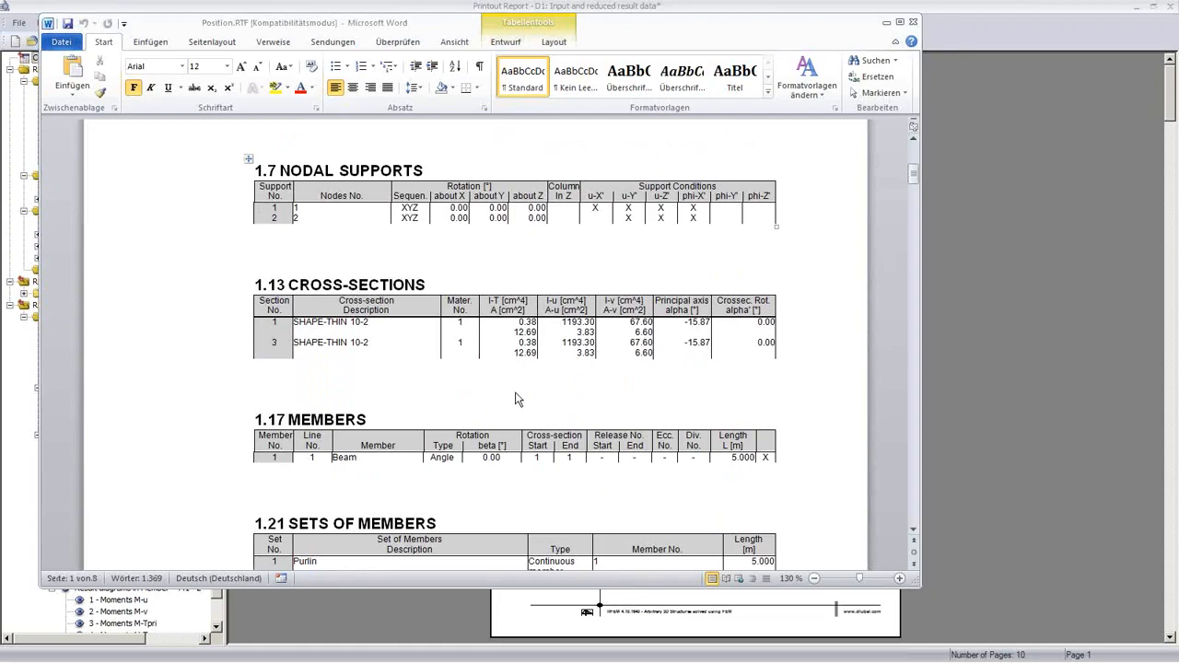
{"action": "scroll", "coordinate": [516, 389], "scroll_direction": "down", "scroll_amount": 20}
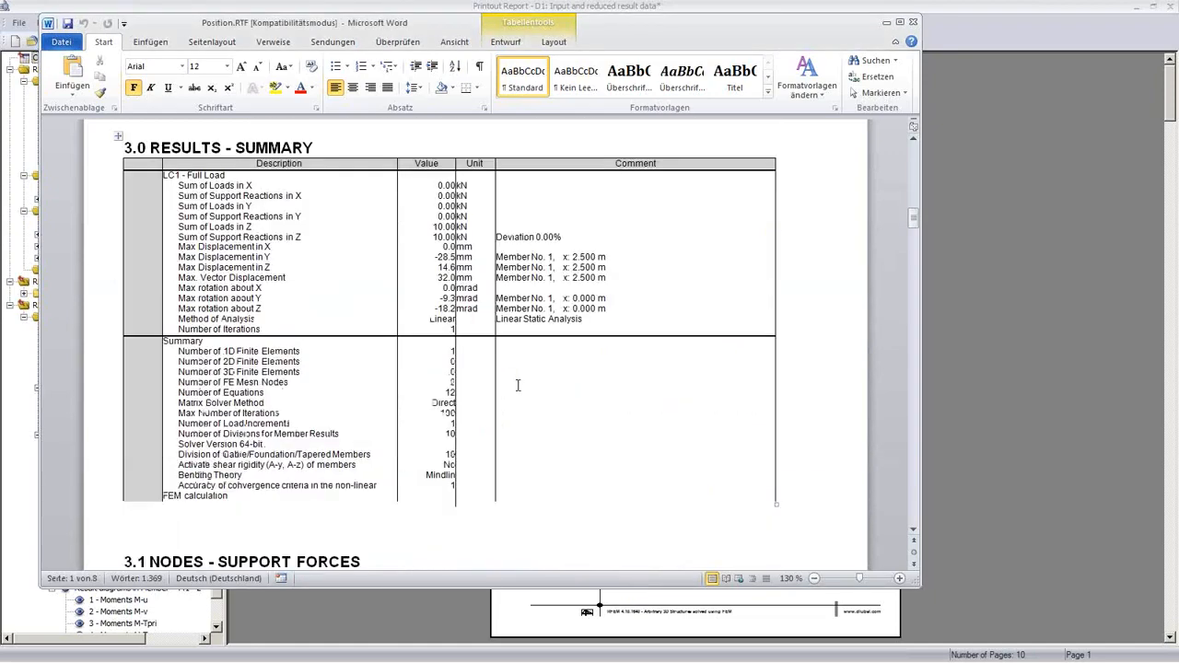
{"action": "scroll", "coordinate": [517, 385], "scroll_direction": "down", "scroll_amount": 20}
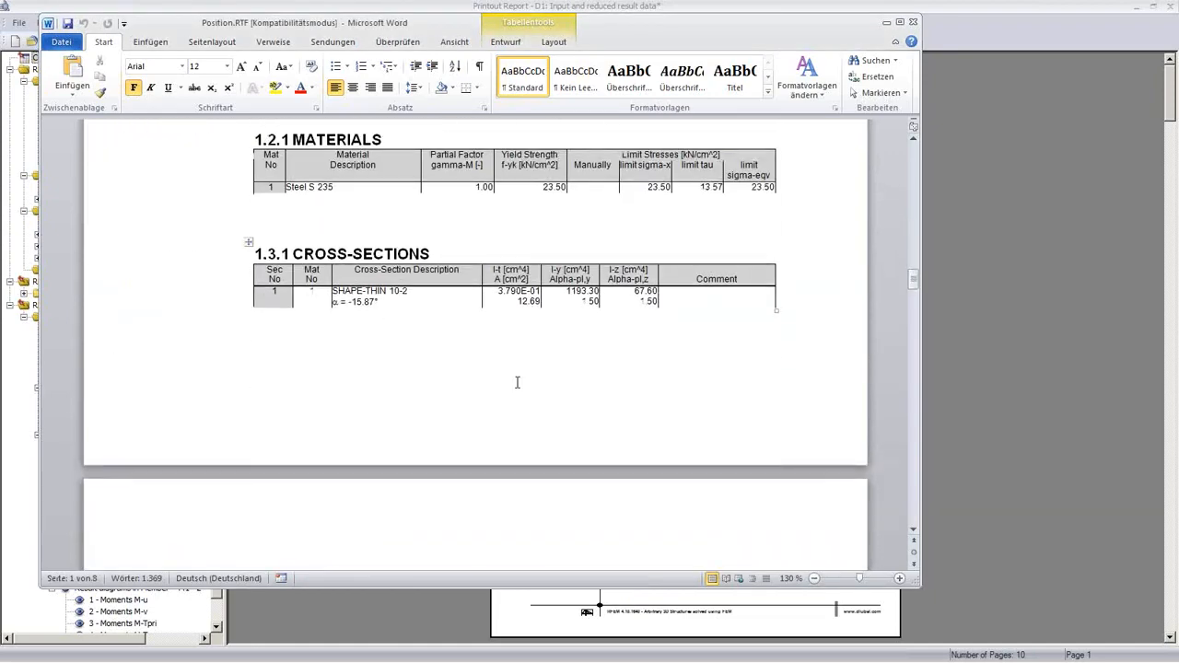
{"action": "scroll", "coordinate": [518, 381], "scroll_direction": "down", "scroll_amount": 20}
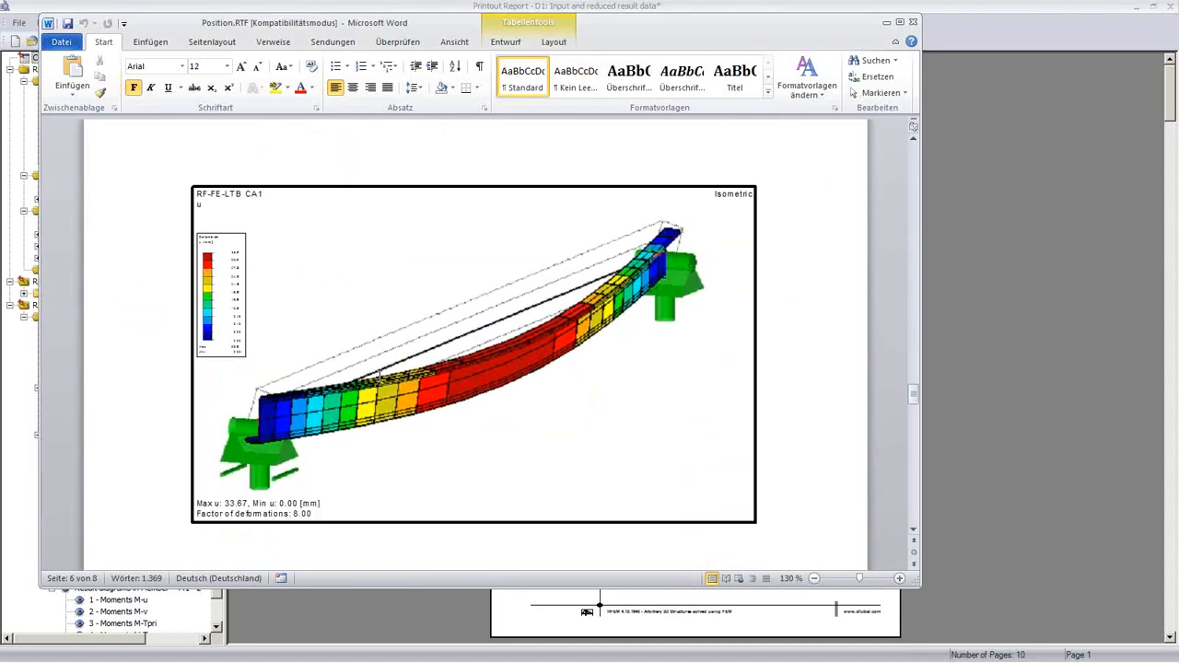
Step: Close the printout report keeping its changes, then bring Position.RTF in Word back over RFEM
{"action": "mouse_move", "coordinate": [491, 659]}
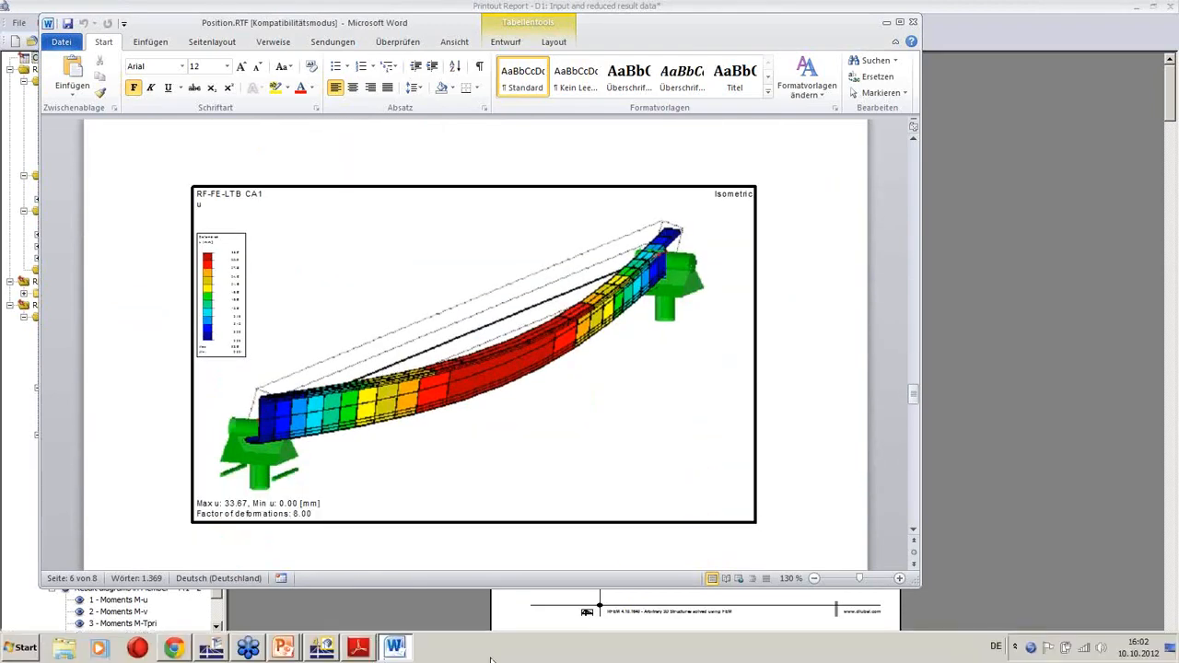
{"action": "left_click", "coordinate": [327, 652]}
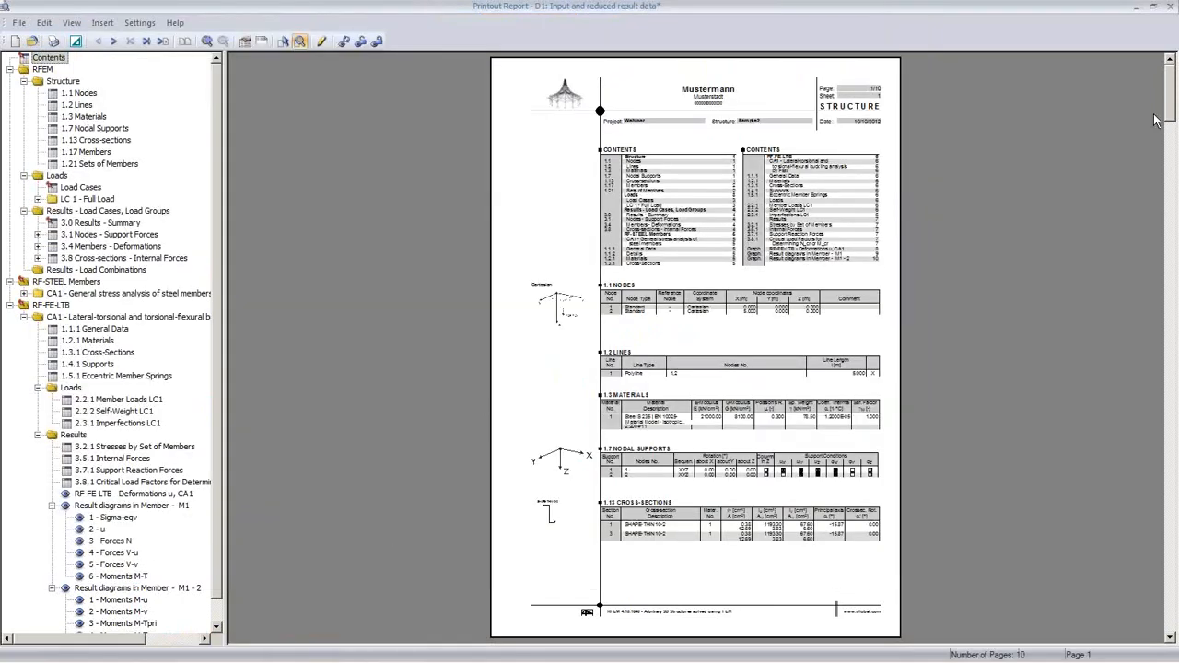
{"action": "left_click", "coordinate": [1170, 11]}
{"action": "left_click", "coordinate": [521, 365]}
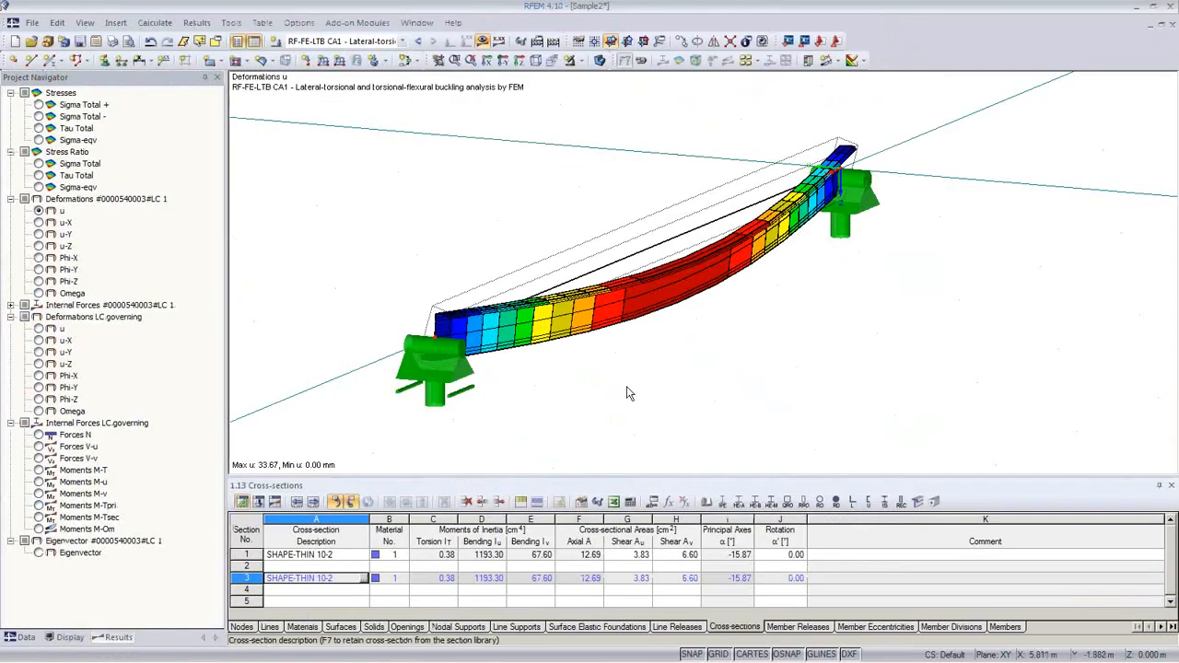
{"action": "mouse_move", "coordinate": [627, 392]}
{"action": "middle_mouse_down", "text": "ctrl"}
{"action": "mouse_move", "coordinate": [587, 332]}
{"action": "mouse_move", "coordinate": [606, 395]}
{"action": "middle_mouse_up", "text": "ctrl"}
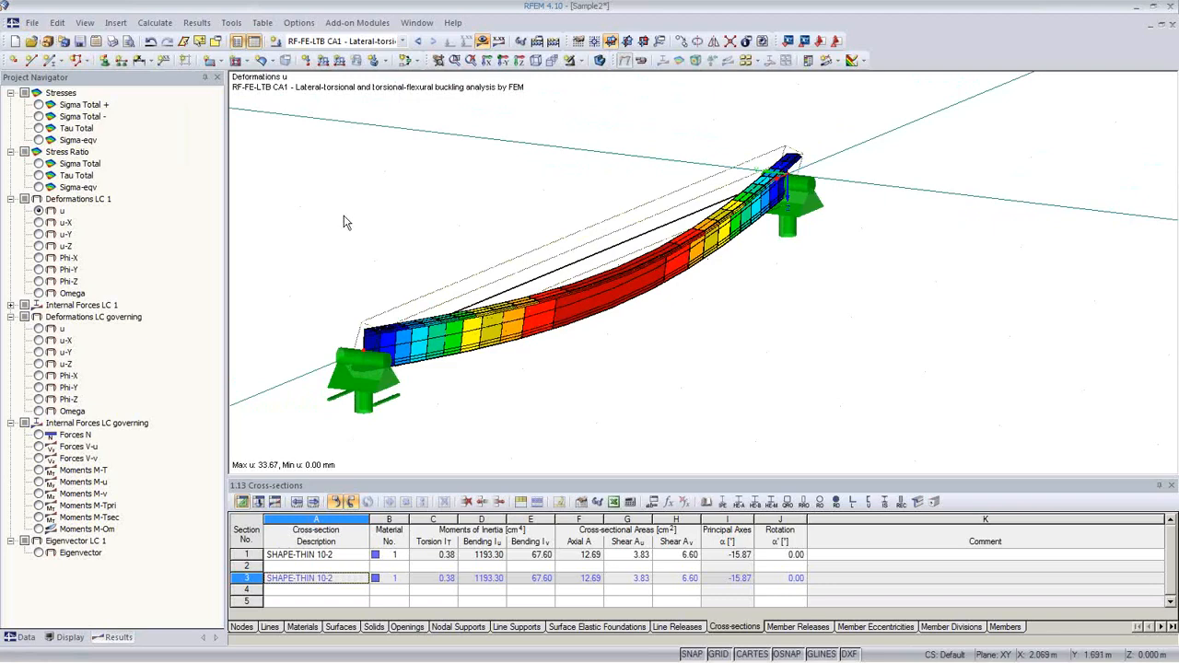
{"action": "left_click", "coordinate": [390, 654]}
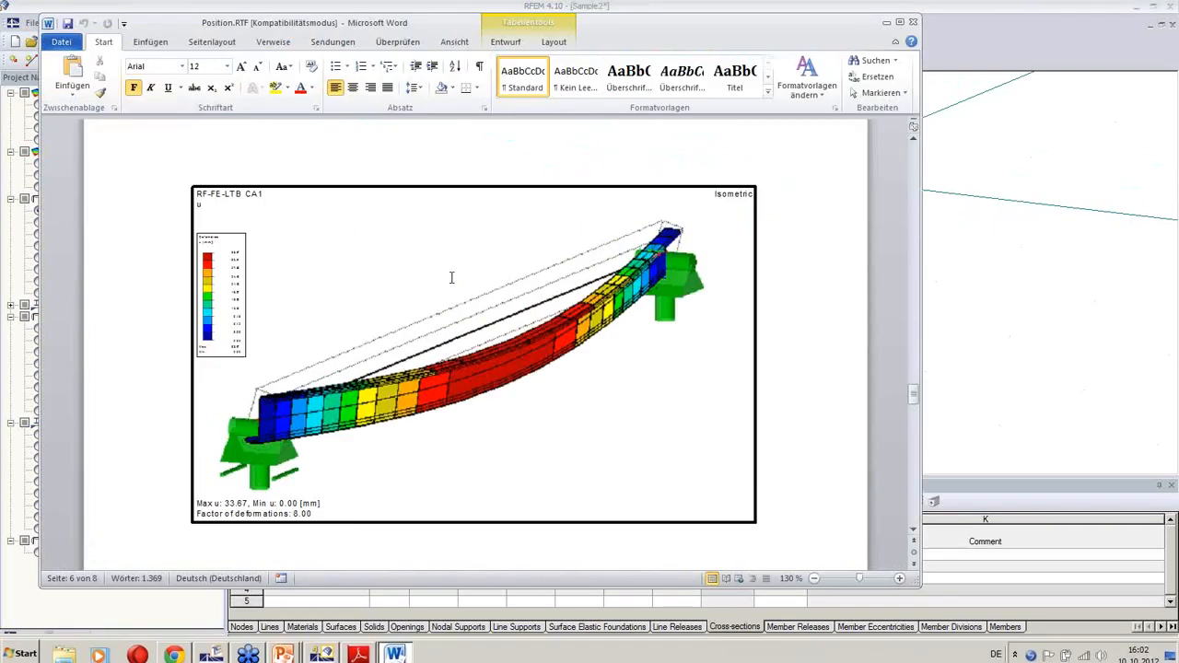
Step: Paste the second beam deformation diagram above the RESULT DIAGRAMS IN MEMBER - M1 heading
{"action": "scroll", "coordinate": [453, 283], "scroll_direction": "up", "scroll_amount": 3}
{"action": "scroll", "coordinate": [452, 290], "scroll_direction": "down", "scroll_amount": 8}
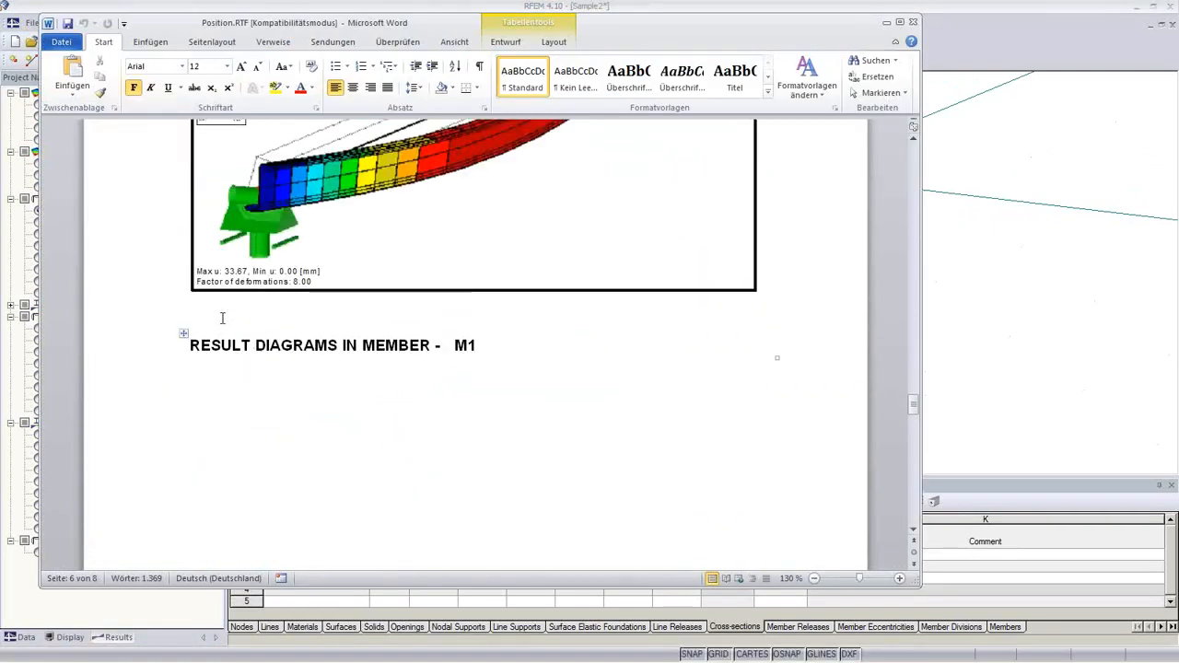
{"action": "left_click", "coordinate": [224, 316]}
{"action": "key", "text": "Return"}
{"action": "key", "text": "Return"}
{"action": "key", "text": "Return"}
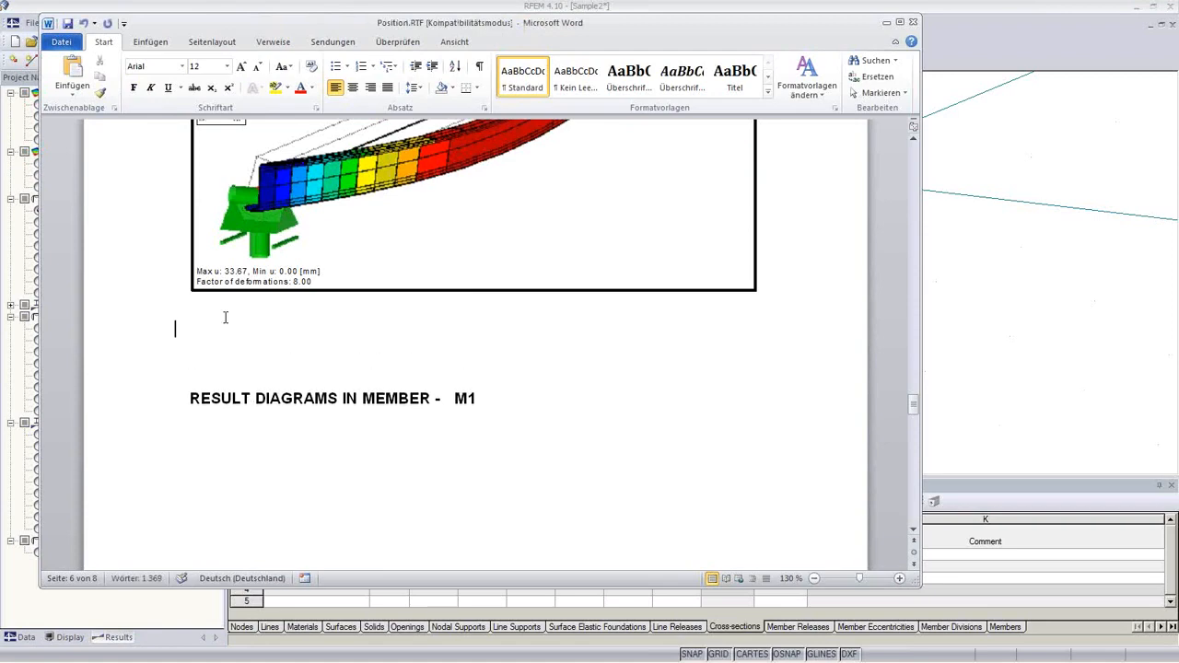
{"action": "key", "text": "ctrl+v"}
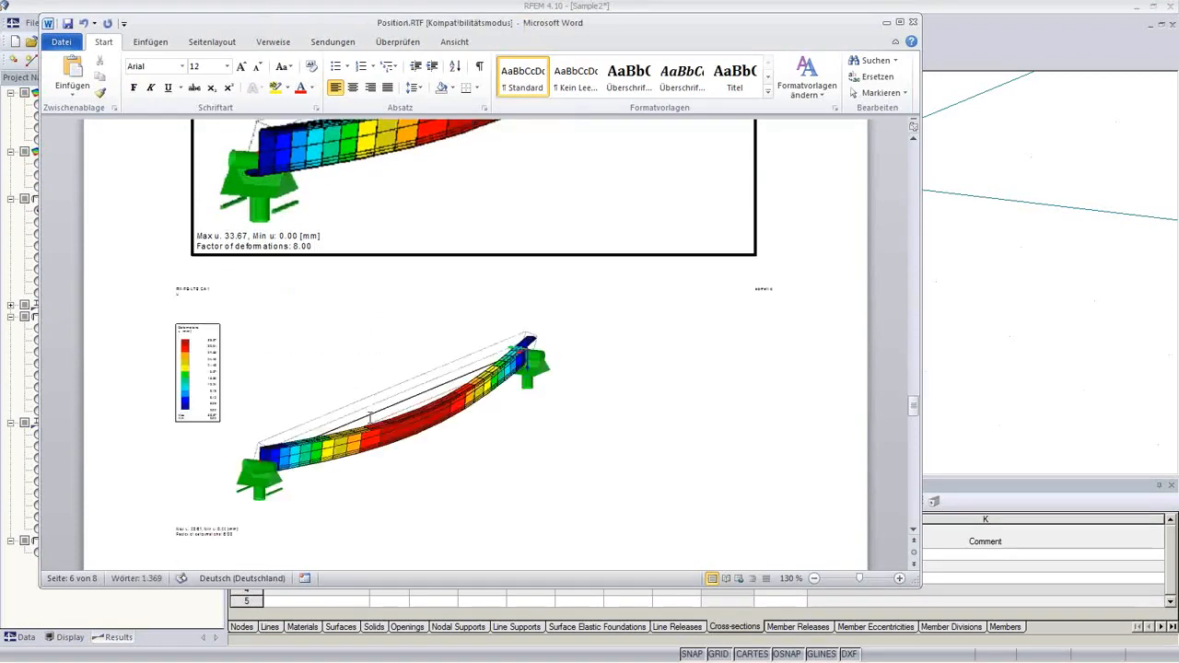
{"action": "left_click", "coordinate": [378, 422]}
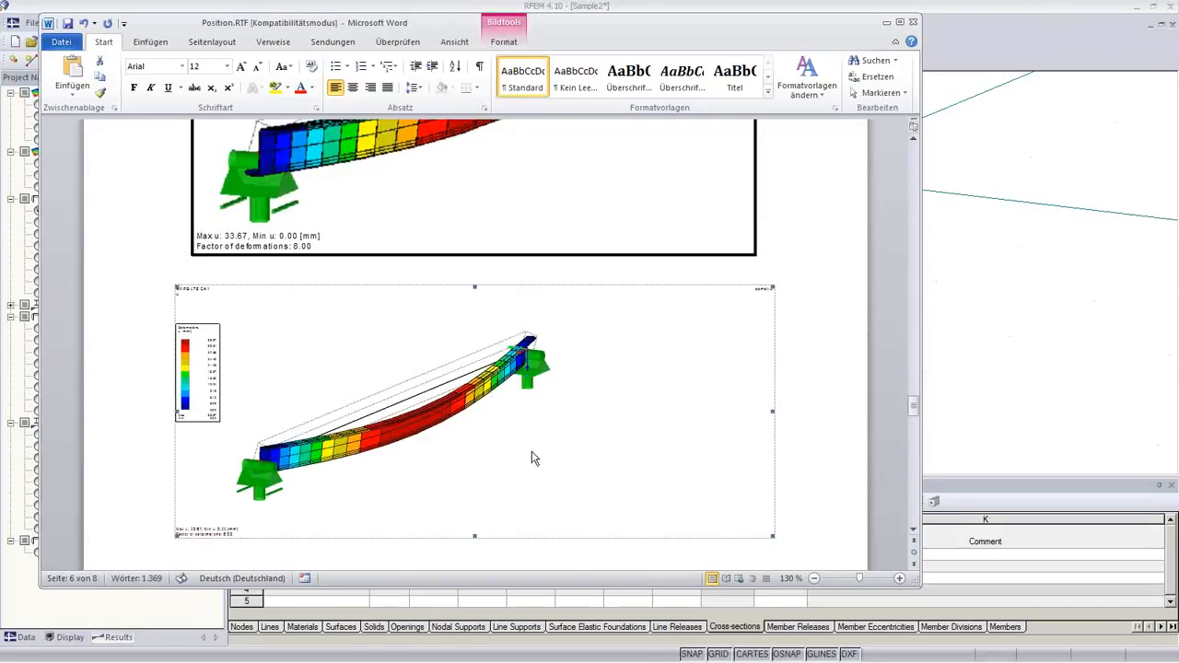
{"action": "mouse_move", "coordinate": [525, 661]}
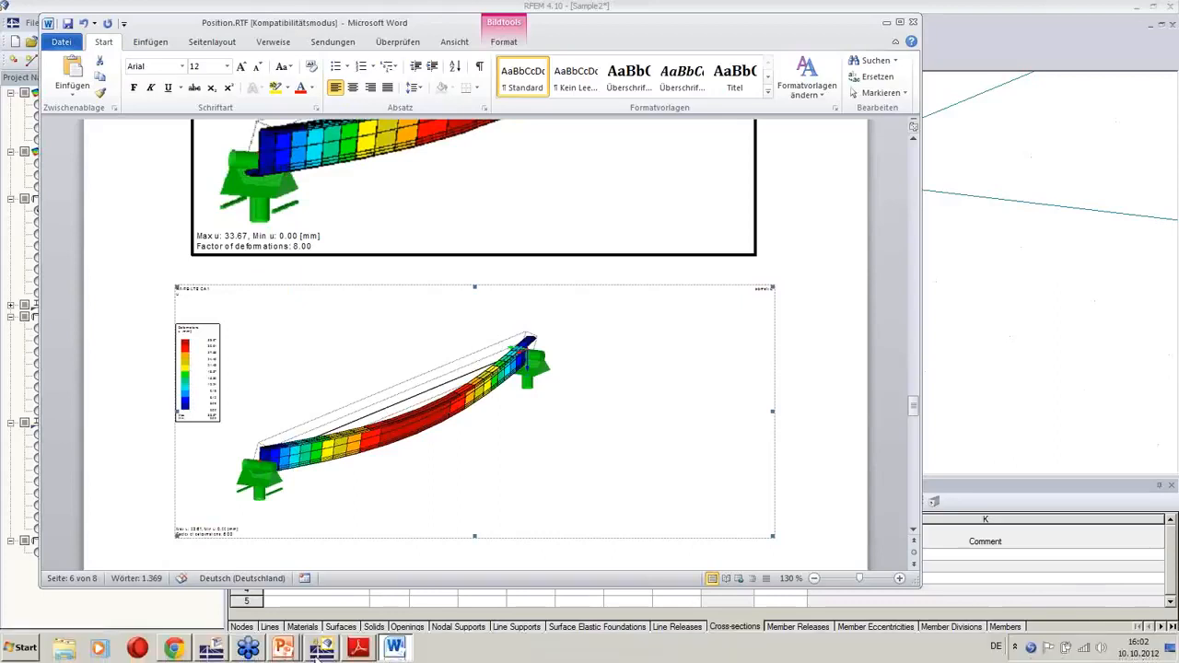
{"action": "left_click", "coordinate": [930, 330]}
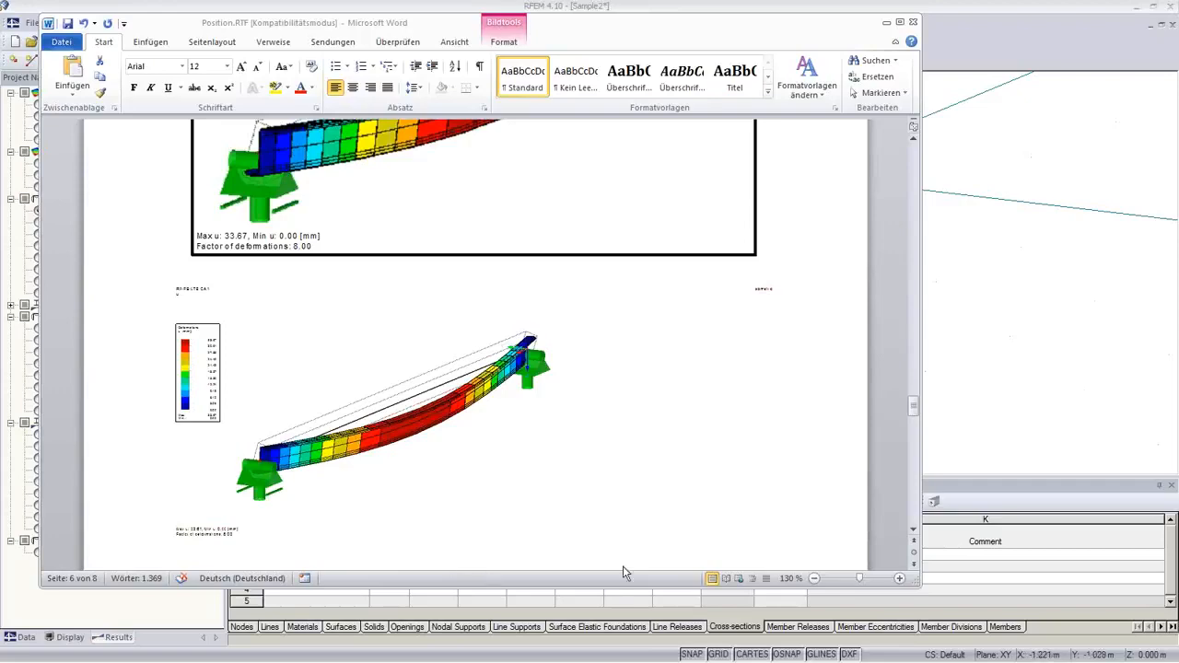
{"action": "mouse_move", "coordinate": [318, 656]}
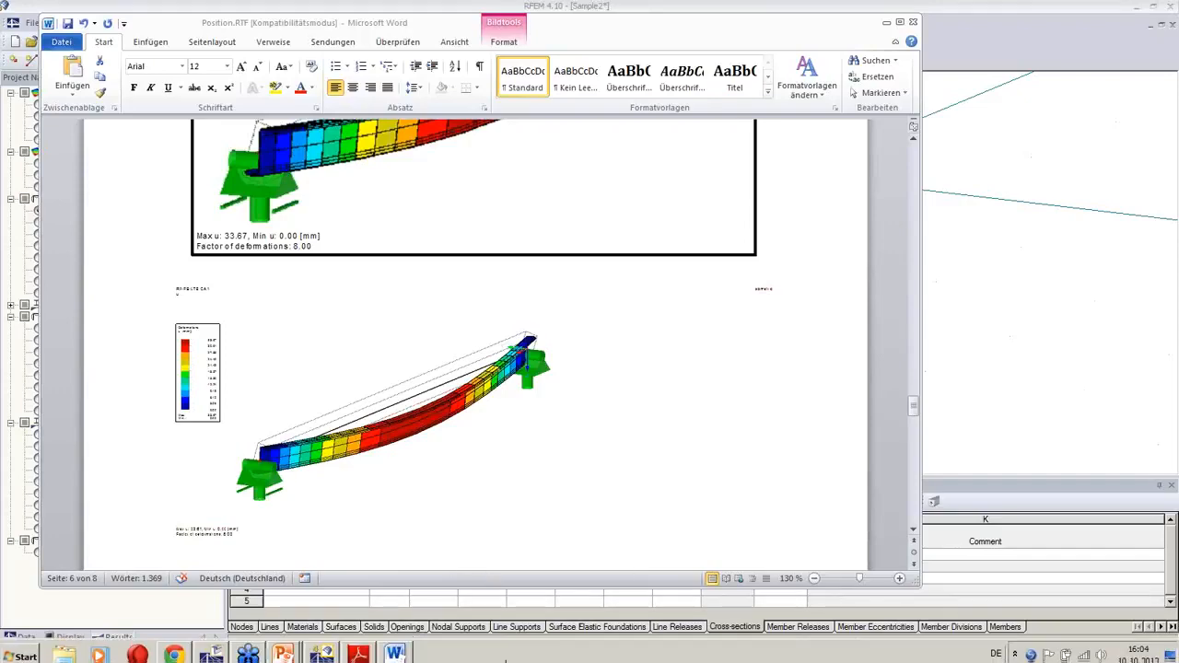
Step: Leave RFEM and switch to the closing 'More Information' presentation slide
{"action": "left_click", "coordinate": [318, 651]}
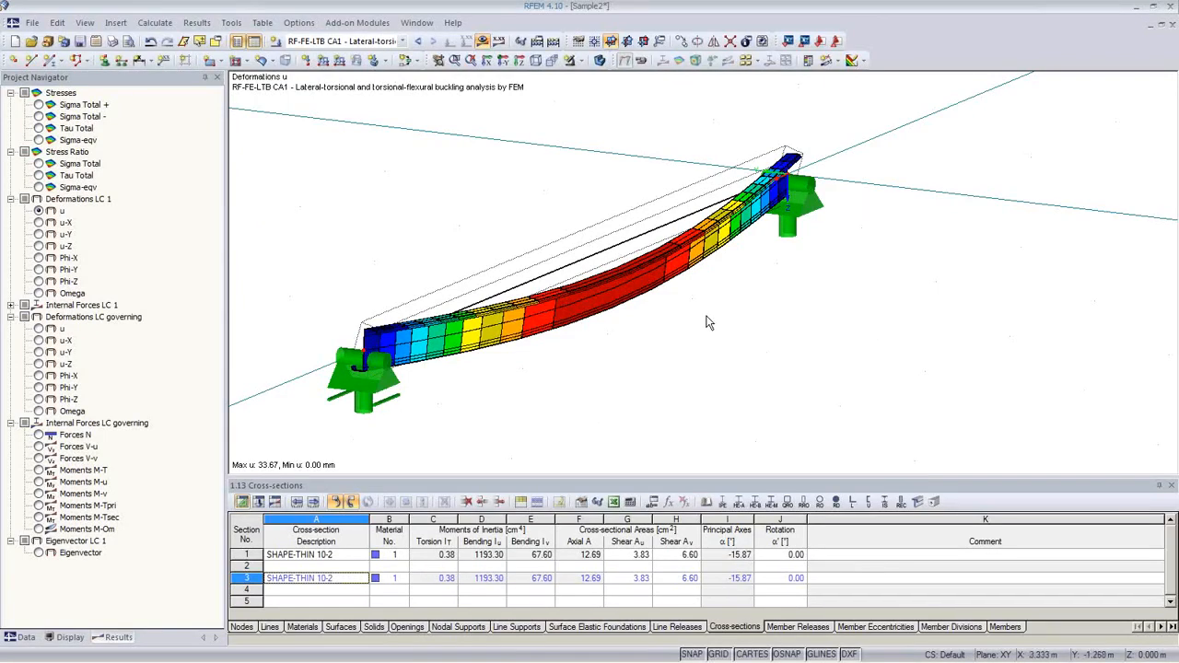
{"action": "key", "text": "alt+Tab"}
{"action": "key", "text": "alt+Tab"}
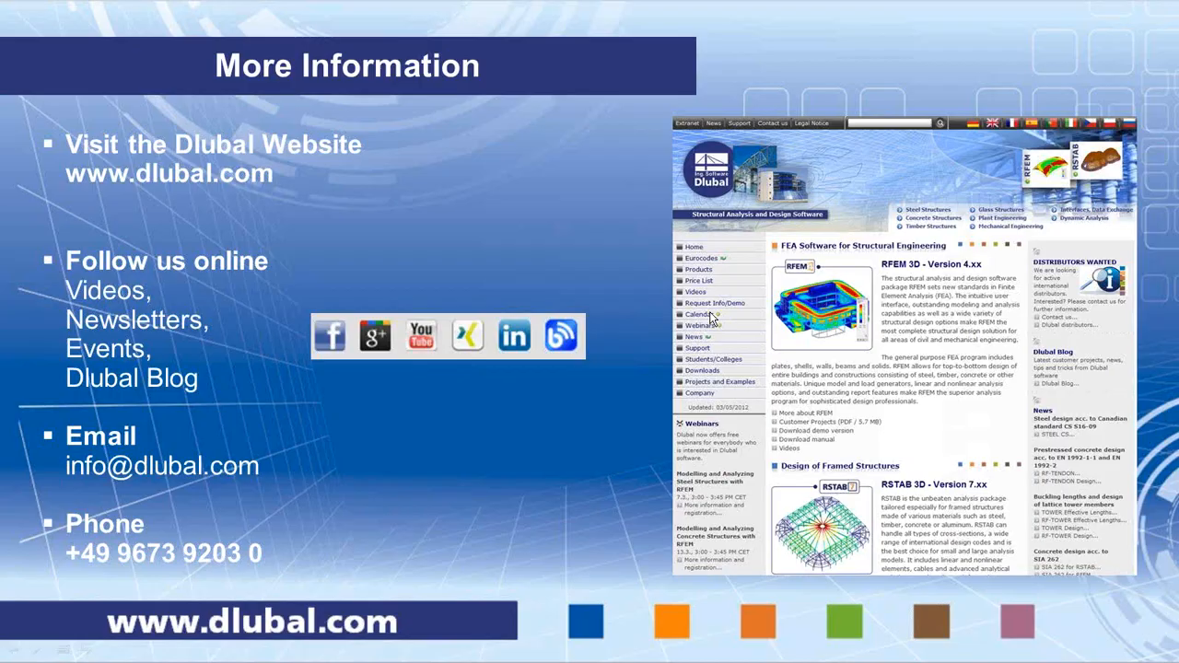